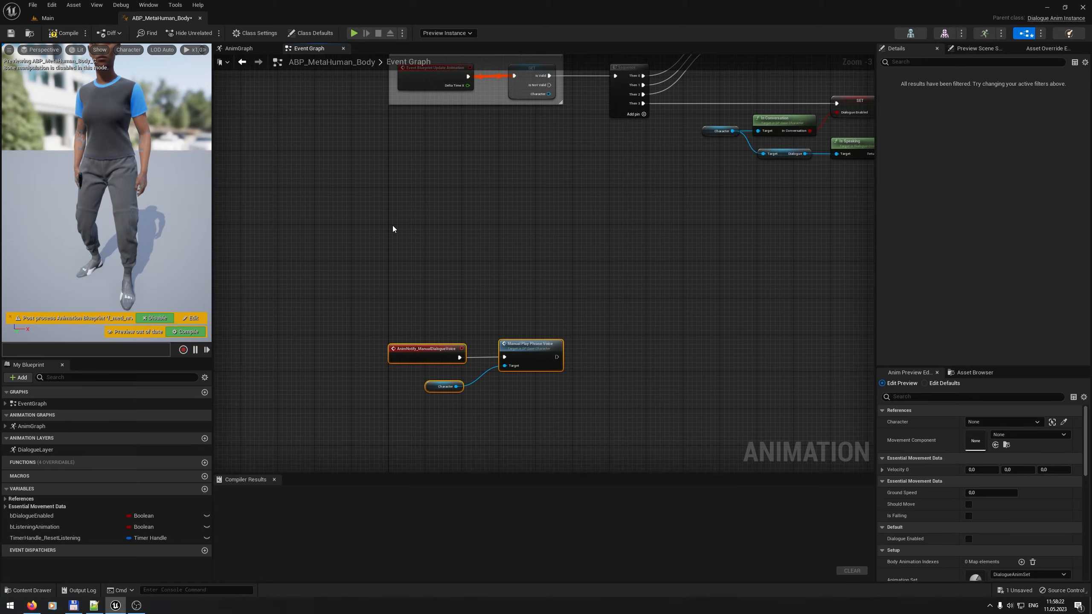
Step: Add a custom event named OnTimer_ResetListening in empty space above the AnimNotify_ManualDialogueVoice event
{"action": "right_click", "coordinate": [393, 226]}
{"action": "type", "text": "custom"}
{"action": "key", "text": "Return"}
{"action": "scroll", "coordinate": [476, 233], "scroll_direction": "up", "scroll_amount": 3}
{"action": "scroll", "coordinate": [475, 263], "scroll_direction": "up", "scroll_amount": 1, "text": "ctrl"}
{"action": "type", "text": "OnTimer_ResetListening"}
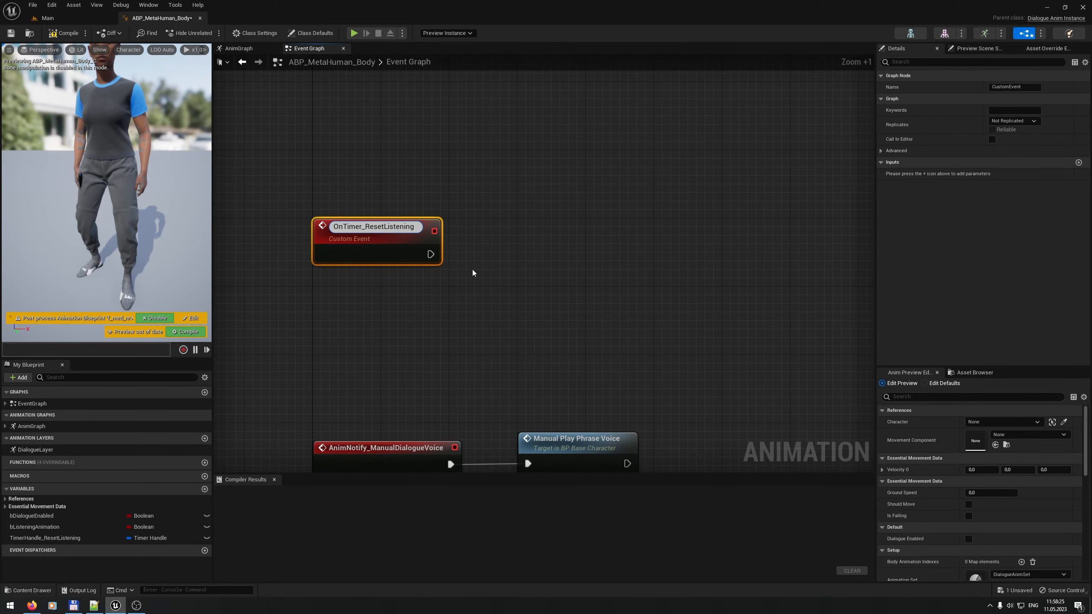
{"action": "key", "text": "Return"}
Step: Copy the Character, Dialogue and Is Speaking nodes beneath the OnTimer_ResetListening event and straighten their connections
{"action": "scroll", "coordinate": [472, 270], "scroll_direction": "down", "scroll_amount": 2}
{"action": "right_click_drag", "start_coordinate": [473, 270], "coordinate": [133, 361]}
{"action": "left_click_drag", "start_coordinate": [447, 191], "coordinate": [499, 210]}
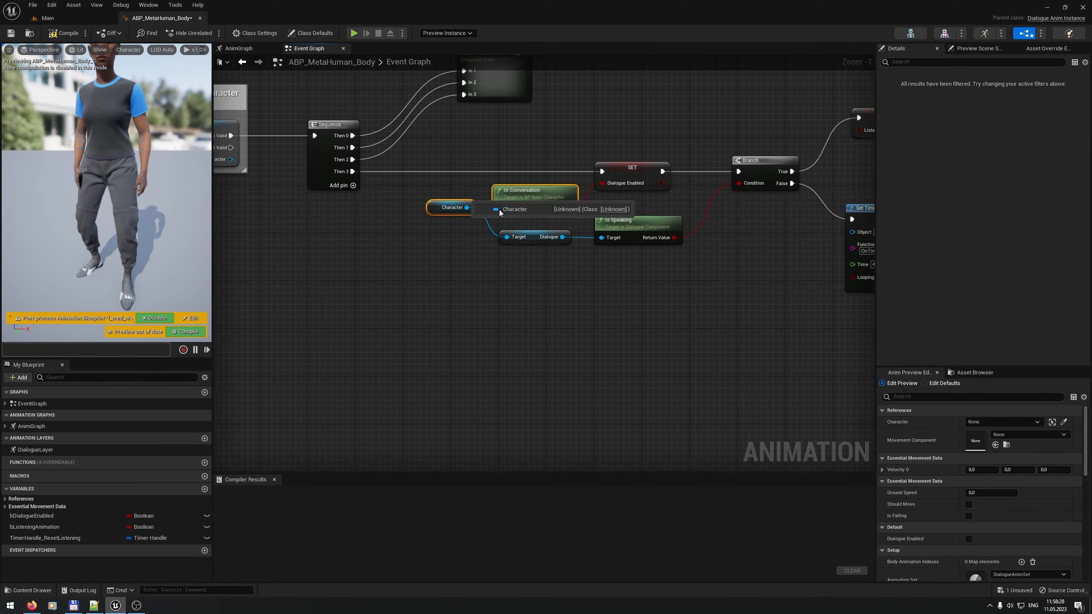
{"action": "left_click_drag", "start_coordinate": [638, 273], "coordinate": [447, 207]}
{"action": "key", "text": "ctrl+c"}
{"action": "right_click_drag", "start_coordinate": [408, 316], "coordinate": [725, 213]}
{"action": "key", "text": "ctrl+v"}
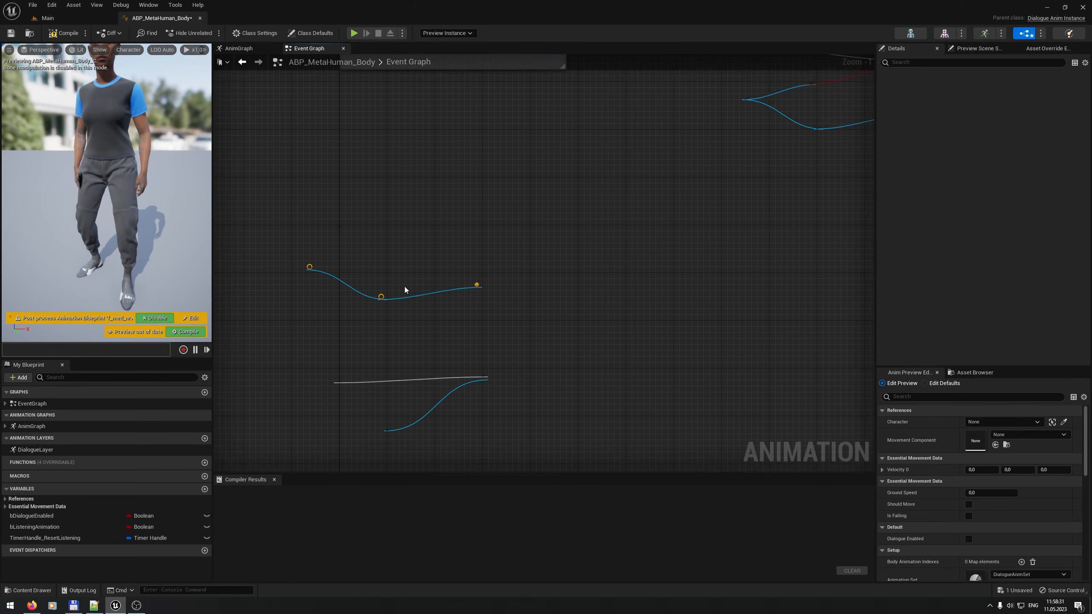
{"action": "left_click", "coordinate": [331, 310]}
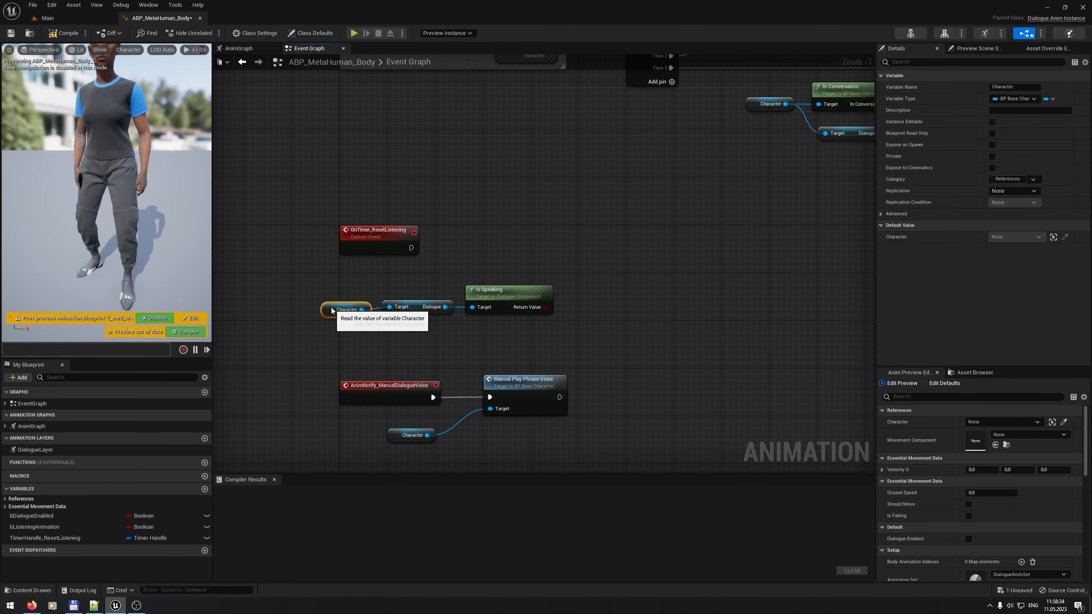
{"action": "left_click_drag", "start_coordinate": [580, 361], "coordinate": [346, 292]}
{"action": "key", "text": "q"}
Step: Add a Branch conditioned on the Is Speaking return value and run it from the OnTimer_ResetListening event
{"action": "left_click_drag", "start_coordinate": [513, 297], "coordinate": [604, 227]}
{"action": "type", "text": "bra"}
{"action": "key", "text": "Return"}
{"action": "left_click_drag", "start_coordinate": [412, 248], "coordinate": [609, 241]}
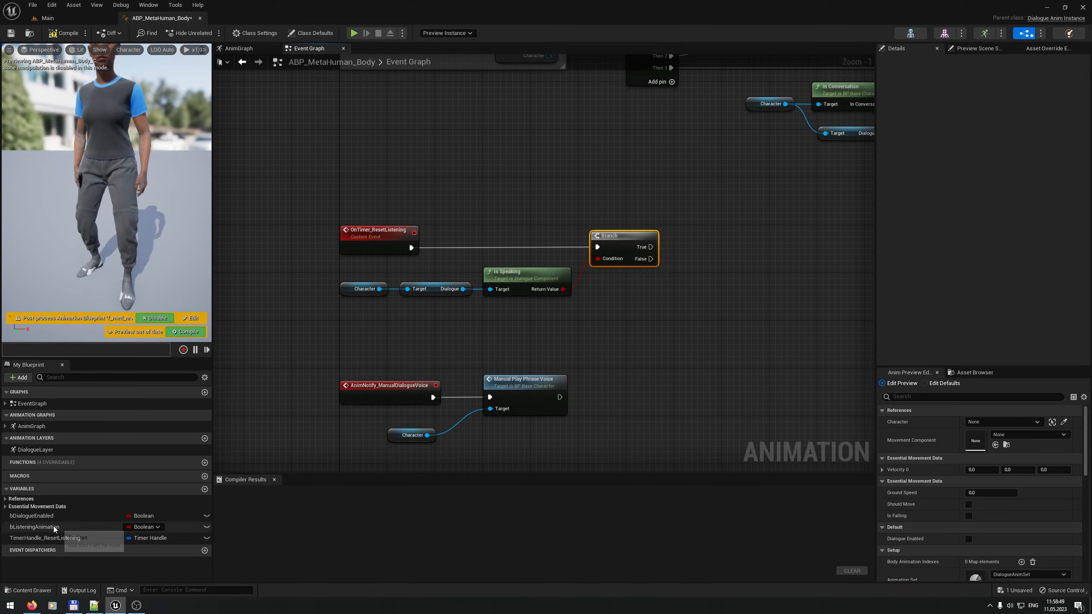
Step: Set bListeningAnimation to true on the False output of the OnTimer_ResetListening Branch
{"action": "left_click_drag", "start_coordinate": [35, 526], "coordinate": [690, 272], "text": "alt"}
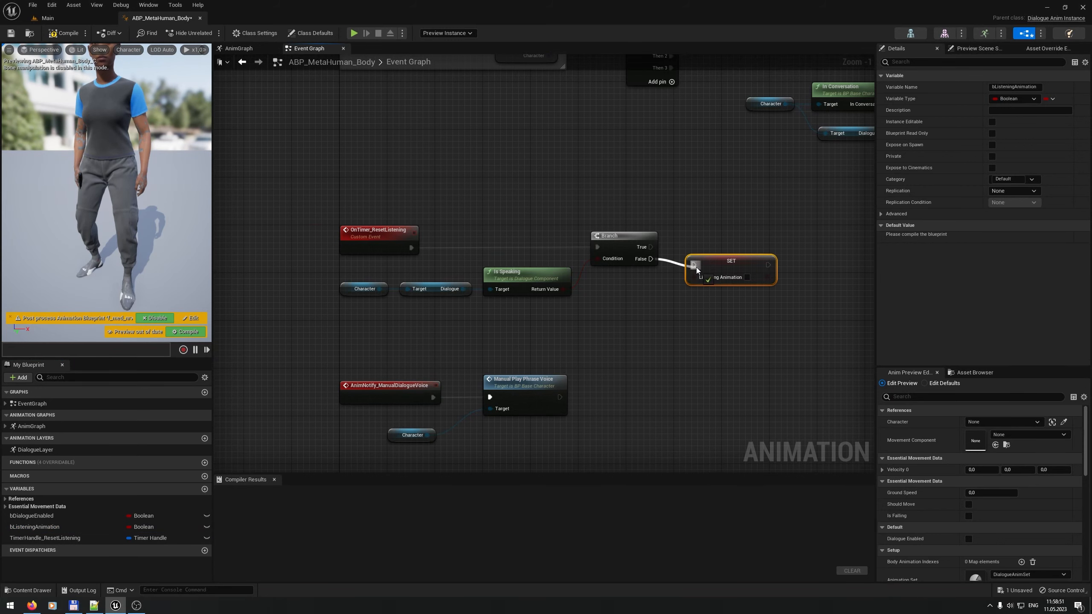
{"action": "left_click", "coordinate": [748, 277]}
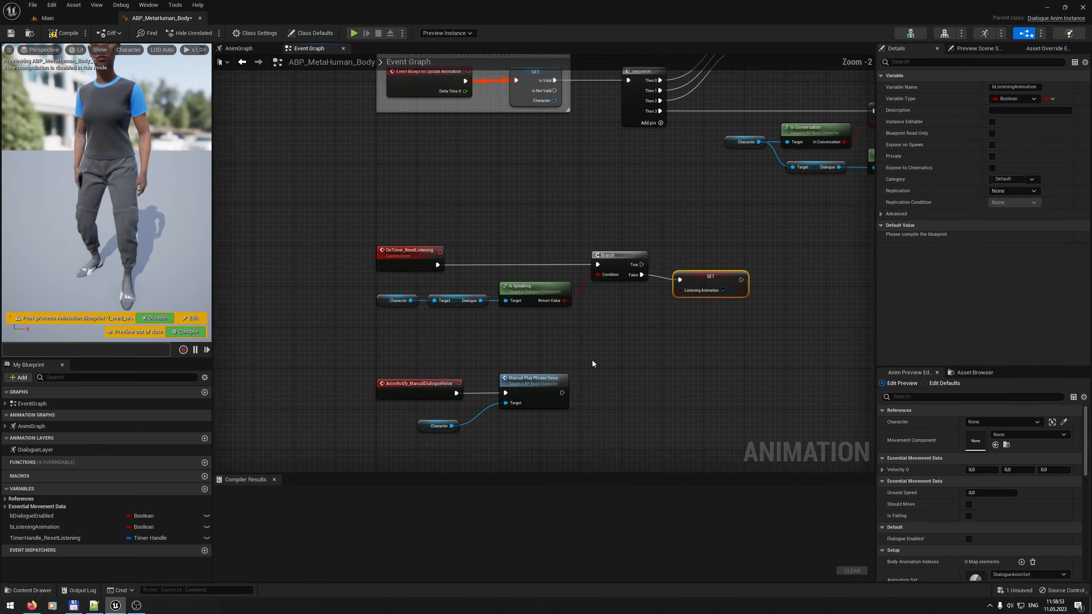
{"action": "scroll", "coordinate": [592, 360], "scroll_direction": "down", "scroll_amount": 2}
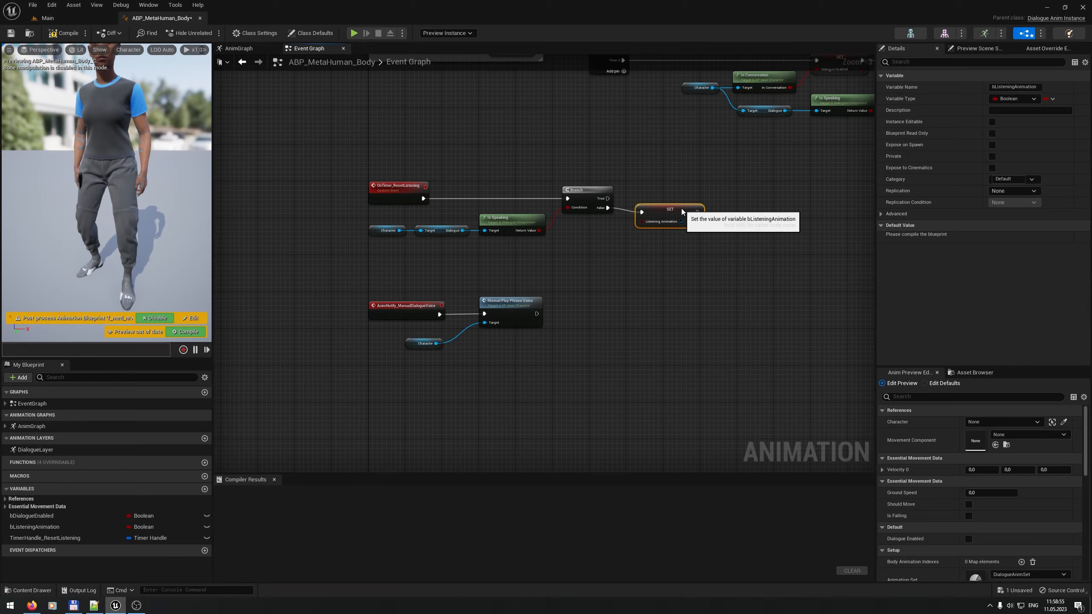
Step: Tidy the OnTimer_ResetListening chain and move it lower in the graph together with the AnimNotify_ManualDialogueVoice nodes
{"action": "scroll", "coordinate": [680, 211], "scroll_direction": "up", "scroll_amount": 3}
{"action": "right_click_drag", "start_coordinate": [337, 137], "coordinate": [391, 233]}
{"action": "left_click_drag", "start_coordinate": [285, 194], "coordinate": [740, 298]}
{"action": "scroll", "coordinate": [626, 349], "scroll_direction": "down", "scroll_amount": 2}
{"action": "right_click_drag", "start_coordinate": [626, 349], "coordinate": [629, 242]}
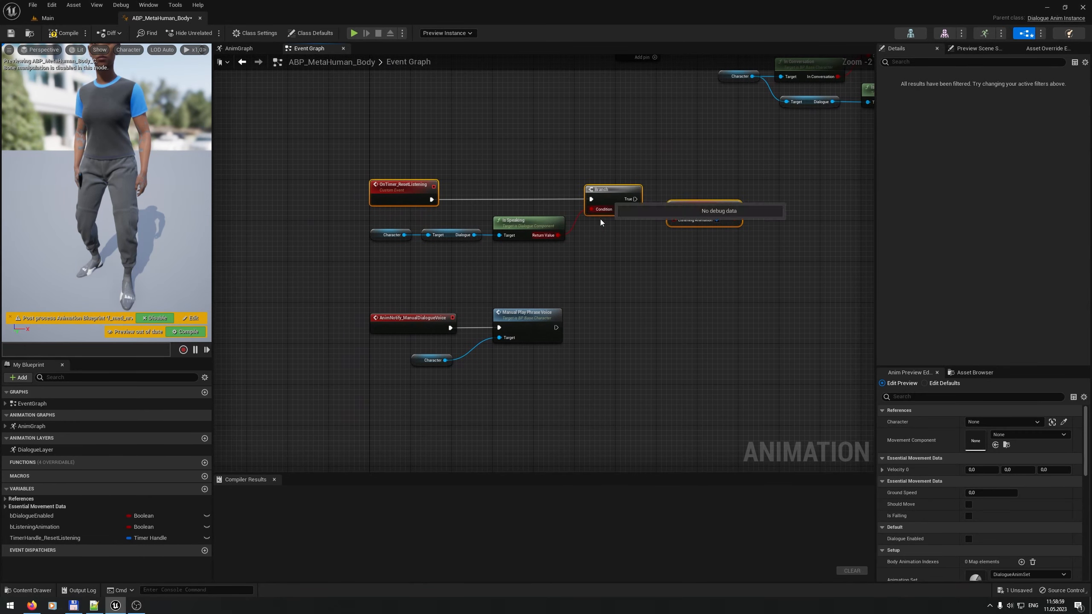
{"action": "left_click_drag", "start_coordinate": [713, 403], "coordinate": [374, 181]}
{"action": "left_click_drag", "start_coordinate": [391, 193], "coordinate": [391, 288]}
Step: Add a TimerHandle_ResetListening getter feeding an Is Valid Timer Handle check below the Set Timer by Function Name node
{"action": "right_click_drag", "start_coordinate": [684, 201], "coordinate": [342, 325]}
{"action": "scroll", "coordinate": [462, 244], "scroll_direction": "up", "scroll_amount": 2}
{"action": "right_click_drag", "start_coordinate": [353, 223], "coordinate": [540, 189]}
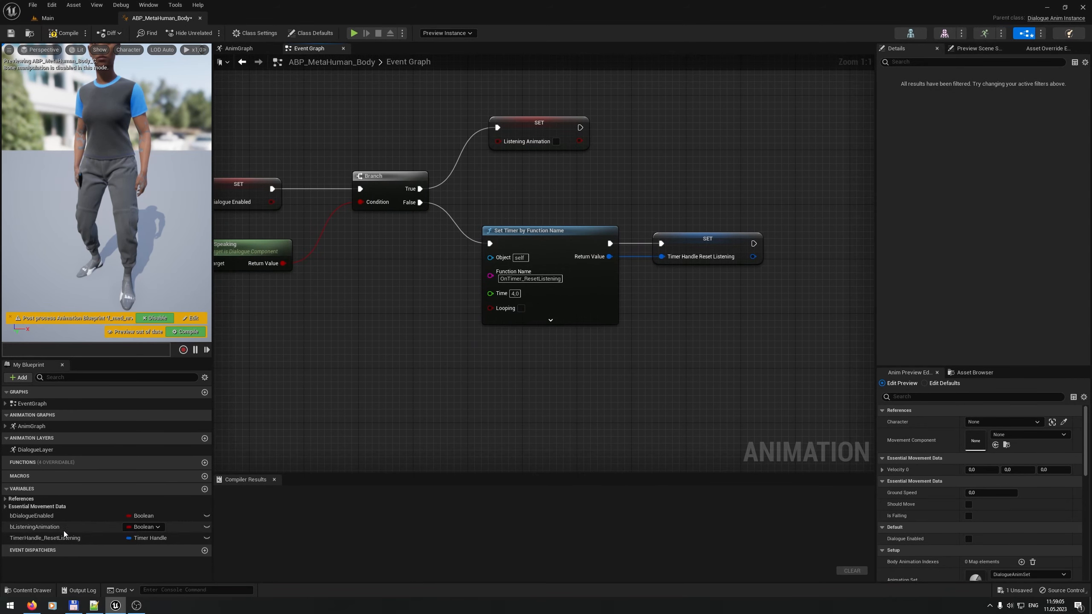
{"action": "left_click_drag", "start_coordinate": [63, 530], "coordinate": [536, 365], "text": "ctrl"}
{"action": "type", "text": "isva"}
{"action": "key", "text": "Return"}
{"action": "left_click_drag", "start_coordinate": [536, 405], "coordinate": [398, 359]}
{"action": "key", "text": "q"}
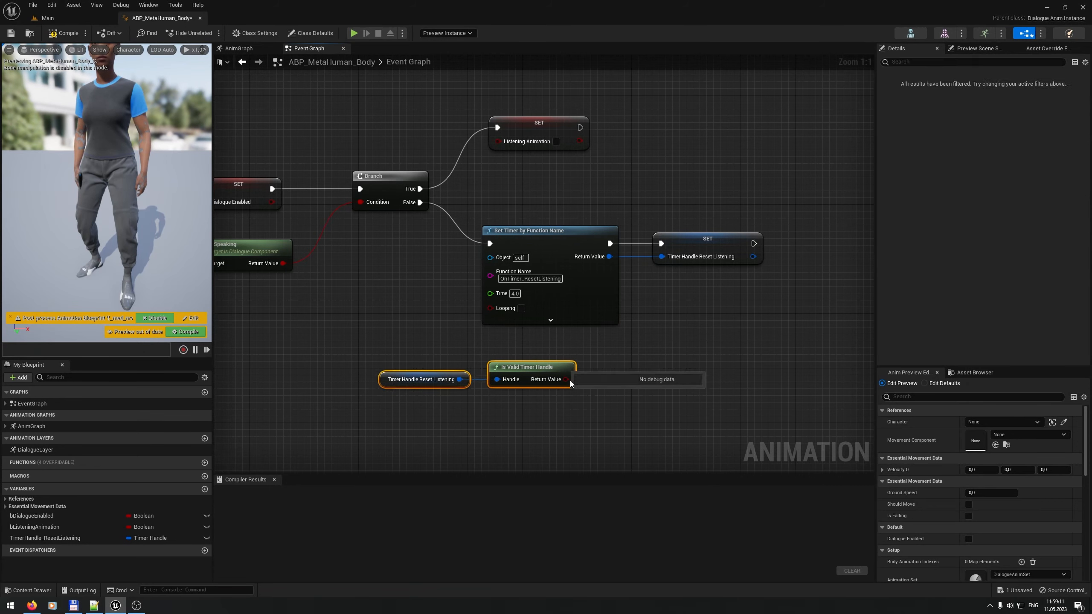
Step: Negate the Is Valid Timer Handle result with a NOT node and stack the three nodes compactly
{"action": "left_click_drag", "start_coordinate": [540, 365], "coordinate": [462, 424]}
{"action": "left_click", "coordinate": [570, 366]}
{"action": "left_click", "coordinate": [493, 314]}
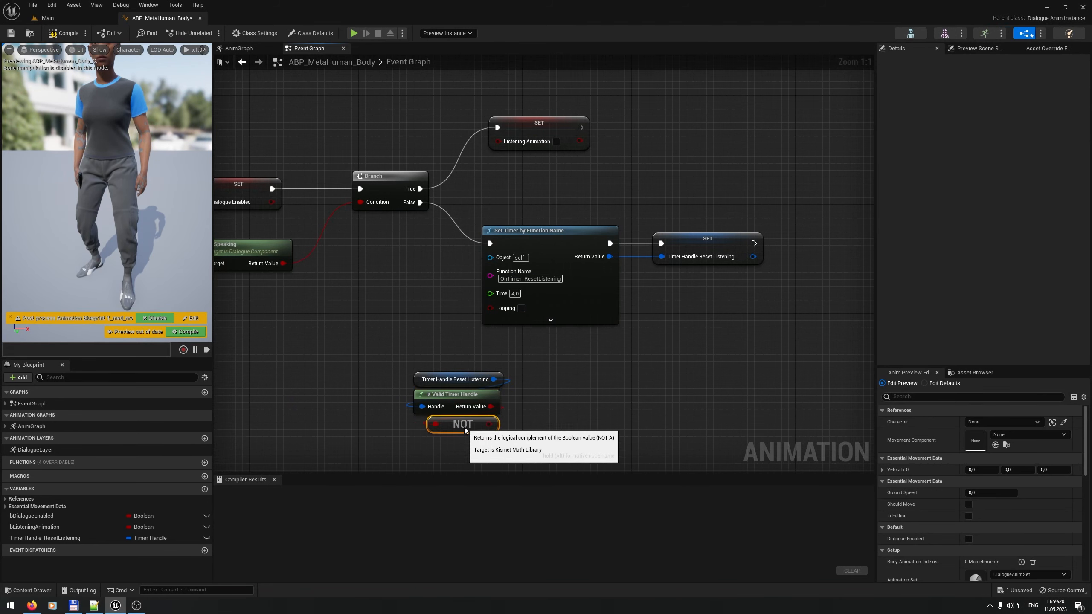
Step: Add a negated bListeningAnimation getter and combine it with the negated timer check in an AND node
{"action": "right_click_drag", "start_coordinate": [464, 427], "coordinate": [505, 252]}
{"action": "left_click_drag", "start_coordinate": [35, 527], "coordinate": [572, 275]}
{"action": "left_click", "coordinate": [531, 367]}
{"action": "left_click", "coordinate": [472, 283], "text": "shift"}
{"action": "left_click", "coordinate": [602, 303]}
{"action": "right_click_drag", "start_coordinate": [573, 276], "coordinate": [524, 368]}
{"action": "scroll", "coordinate": [523, 368], "scroll_direction": "down", "scroll_amount": 1}
Step: Add a Branch node conditioned on the AND result
{"action": "left_click_drag", "start_coordinate": [568, 355], "coordinate": [553, 291]}
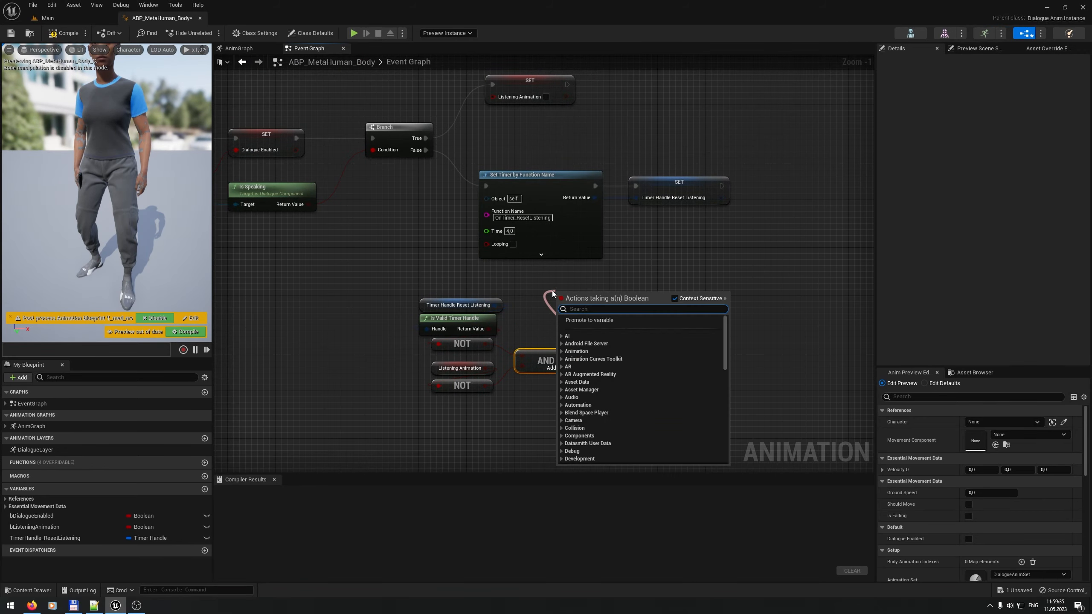
{"action": "type", "text": "branch"}
{"action": "key", "text": "Return"}
{"action": "left_click_drag", "start_coordinate": [514, 188], "coordinate": [667, 196]}
{"action": "key", "text": "ctrl+z"}
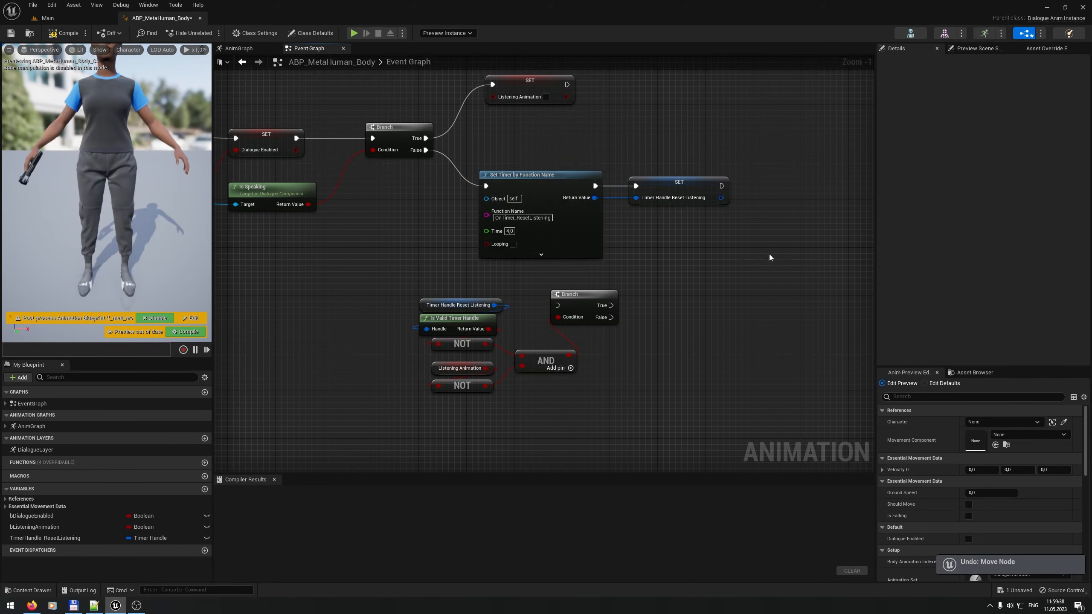
Step: Shift the Set Timer by Function Name and timer handle SET nodes aside and insert the new Branch before them, using its True output
{"action": "left_click_drag", "start_coordinate": [770, 257], "coordinate": [554, 185]}
{"action": "left_click_drag", "start_coordinate": [552, 189], "coordinate": [702, 195]}
{"action": "left_click_drag", "start_coordinate": [578, 303], "coordinate": [624, 195]}
{"action": "left_click_drag", "start_coordinate": [824, 266], "coordinate": [705, 194]}
{"action": "left_click_drag", "start_coordinate": [673, 187], "coordinate": [656, 191]}
{"action": "right_click_drag", "start_coordinate": [591, 218], "coordinate": [542, 339]}
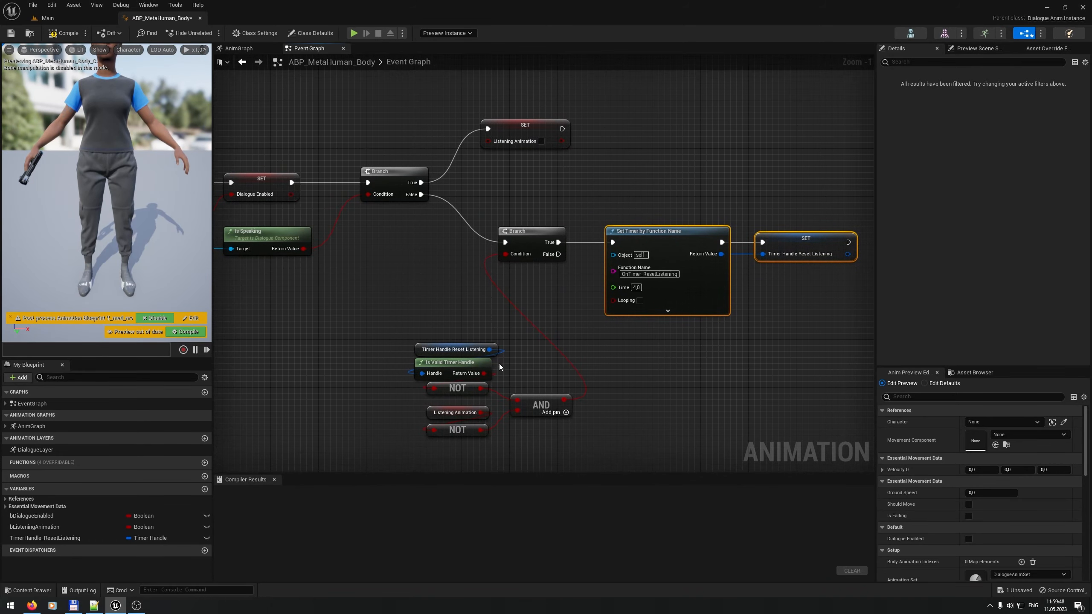
Step: Add a Branch conditioned on the Is Valid Timer Handle result after the Listening Animation SET node
{"action": "left_click_drag", "start_coordinate": [485, 373], "coordinate": [606, 121]}
{"action": "type", "text": "bra"}
{"action": "key", "text": "Return"}
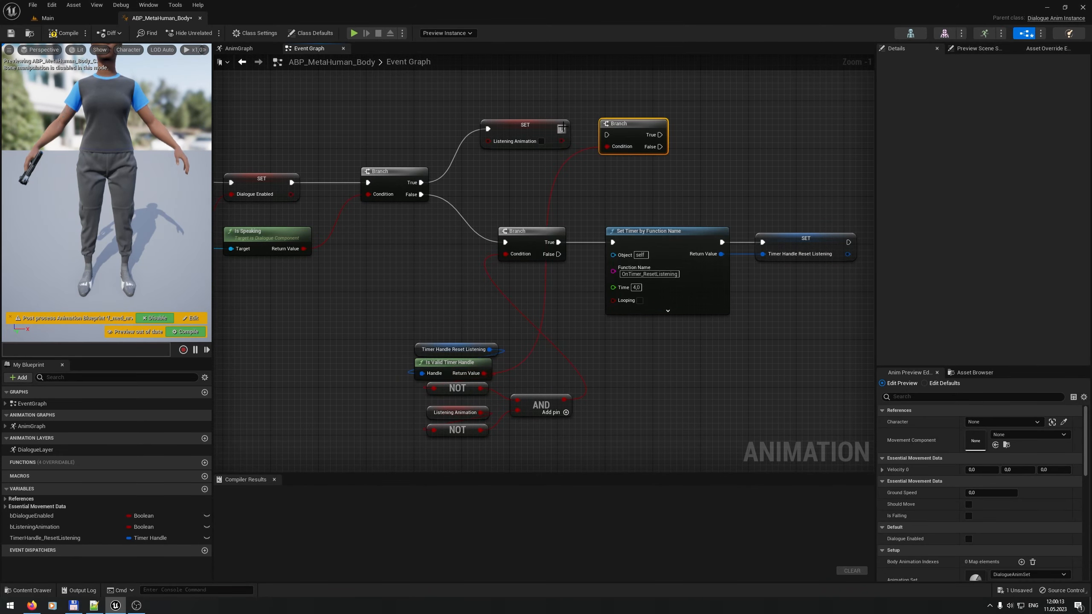
Step: Call Clear and Invalidate Timer by Handle with TimerHandle_ResetListening on the True output of the timer validity Branch
{"action": "right_click_drag", "start_coordinate": [611, 136], "coordinate": [551, 145]}
{"action": "left_click_drag", "start_coordinate": [45, 538], "coordinate": [700, 134], "text": "ctrl"}
{"action": "type", "text": "cle"}
{"action": "key", "text": "Return"}
{"action": "left_click_drag", "start_coordinate": [585, 194], "coordinate": [604, 183]}
{"action": "left_click_drag", "start_coordinate": [600, 138], "coordinate": [672, 138]}
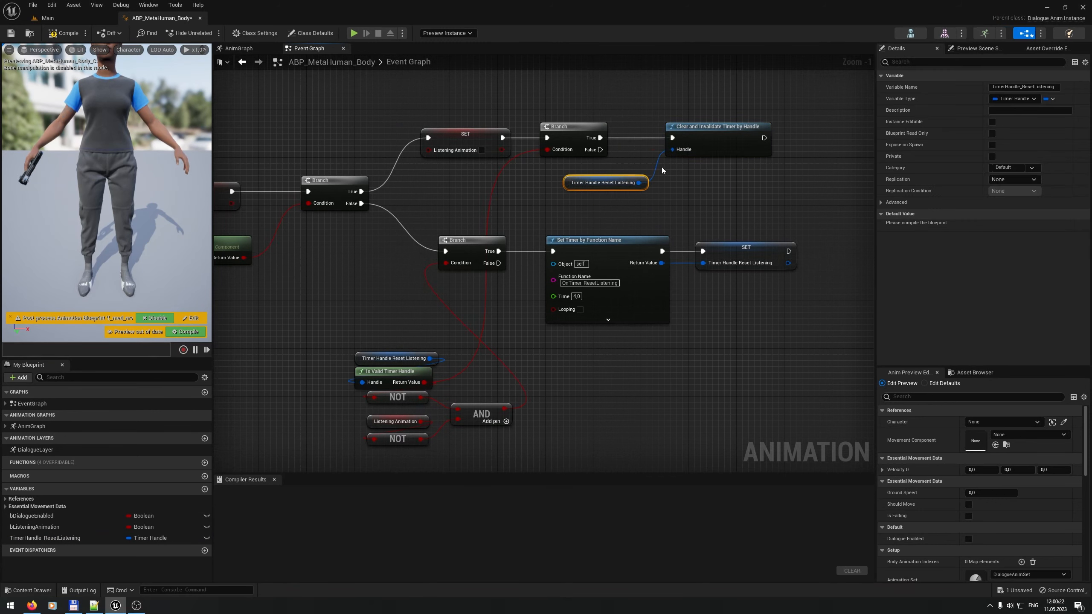
Step: Spread the two execution rows apart and place the timer and listening condition nodes between them
{"action": "left_click_drag", "start_coordinate": [747, 187], "coordinate": [477, 129]}
{"action": "mouse_move", "coordinate": [463, 138]}
{"action": "left_mouse_down"}
{"action": "mouse_move", "coordinate": [499, 141]}
{"action": "mouse_move", "coordinate": [482, 139]}
{"action": "left_mouse_up"}
{"action": "scroll", "coordinate": [486, 151], "scroll_direction": "down", "scroll_amount": 1}
{"action": "right_click_drag", "start_coordinate": [485, 151], "coordinate": [541, 133]}
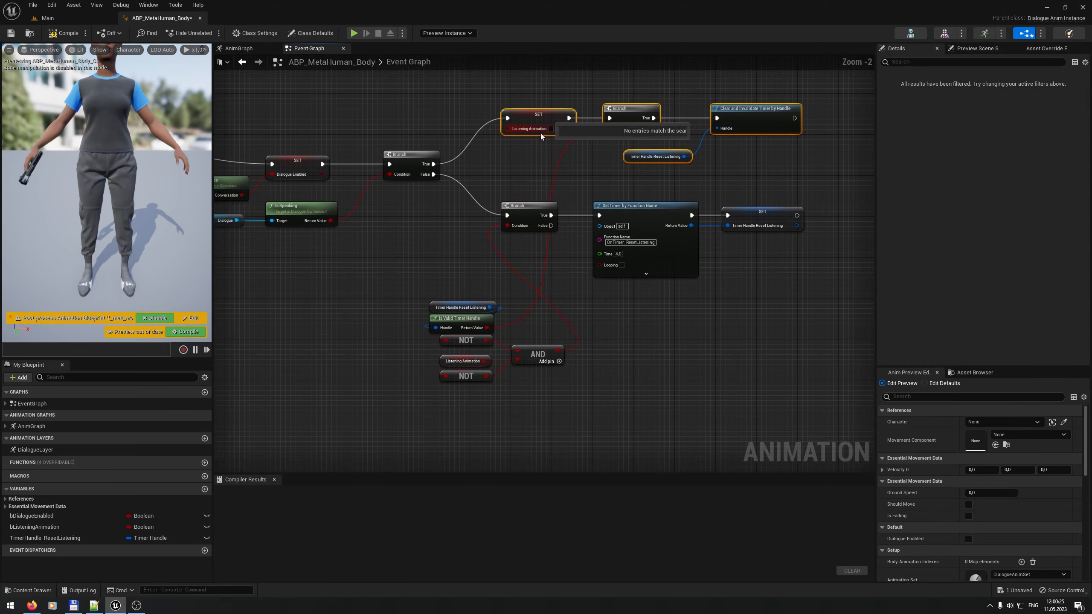
{"action": "left_click_drag", "start_coordinate": [817, 319], "coordinate": [546, 229]}
{"action": "right_click_drag", "start_coordinate": [550, 211], "coordinate": [535, 247]}
{"action": "left_click_drag", "start_coordinate": [834, 225], "coordinate": [475, 98]}
{"action": "left_click_drag", "start_coordinate": [521, 158], "coordinate": [537, 127]}
{"action": "left_click_drag", "start_coordinate": [544, 439], "coordinate": [409, 317]}
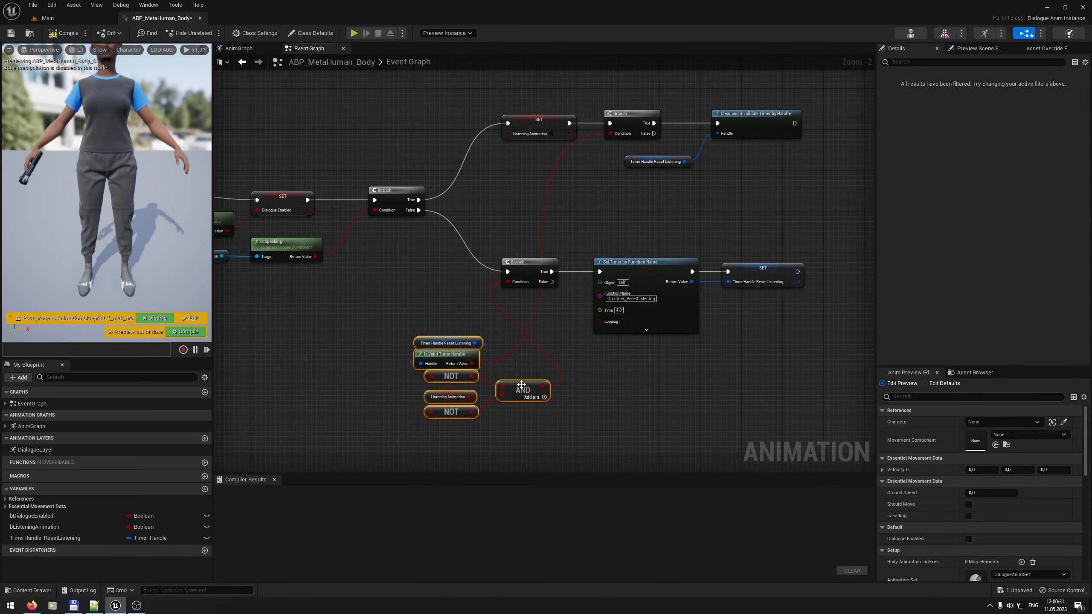
{"action": "left_click_drag", "start_coordinate": [534, 391], "coordinate": [601, 206]}
{"action": "left_click_drag", "start_coordinate": [509, 207], "coordinate": [509, 213]}
Step: Compile and save the animation blueprint, and play the Main level in the editor
{"action": "left_click", "coordinate": [53, 34]}
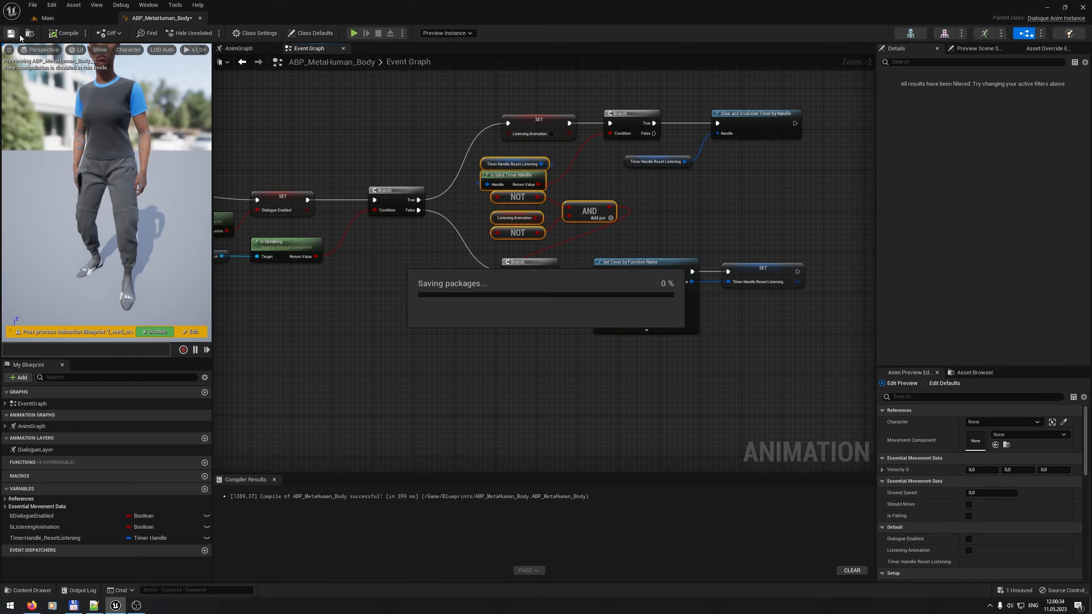
{"action": "left_click", "coordinate": [115, 20]}
{"action": "left_click", "coordinate": [188, 34]}
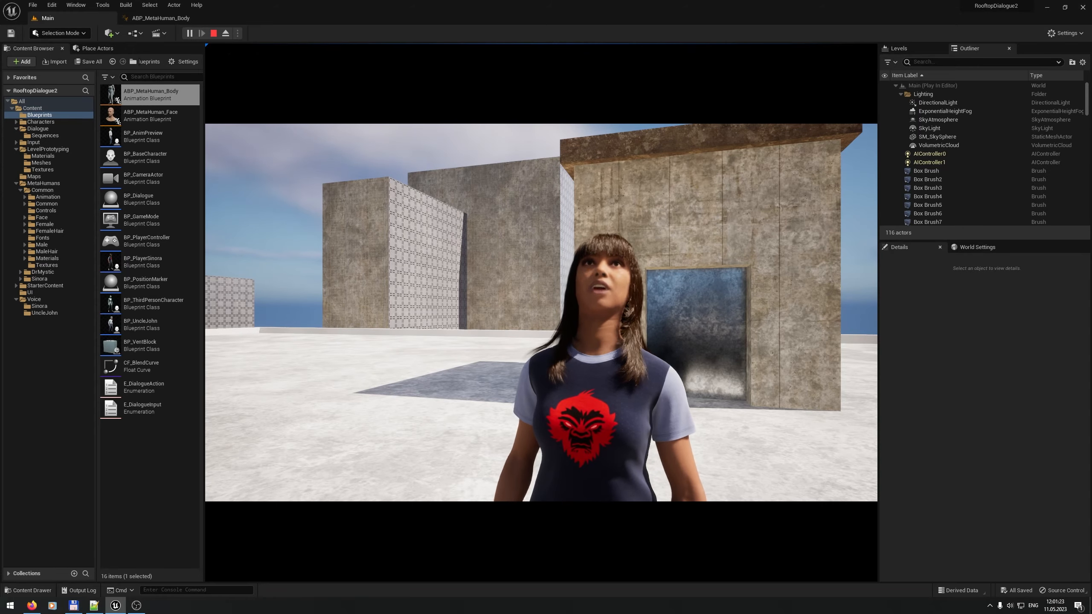
Step: Detach ABP_MetaHuman_Body into a floating, enlarged window and examine the DialogueLayer listening blend while the game runs
{"action": "key", "text": "shift+F1"}
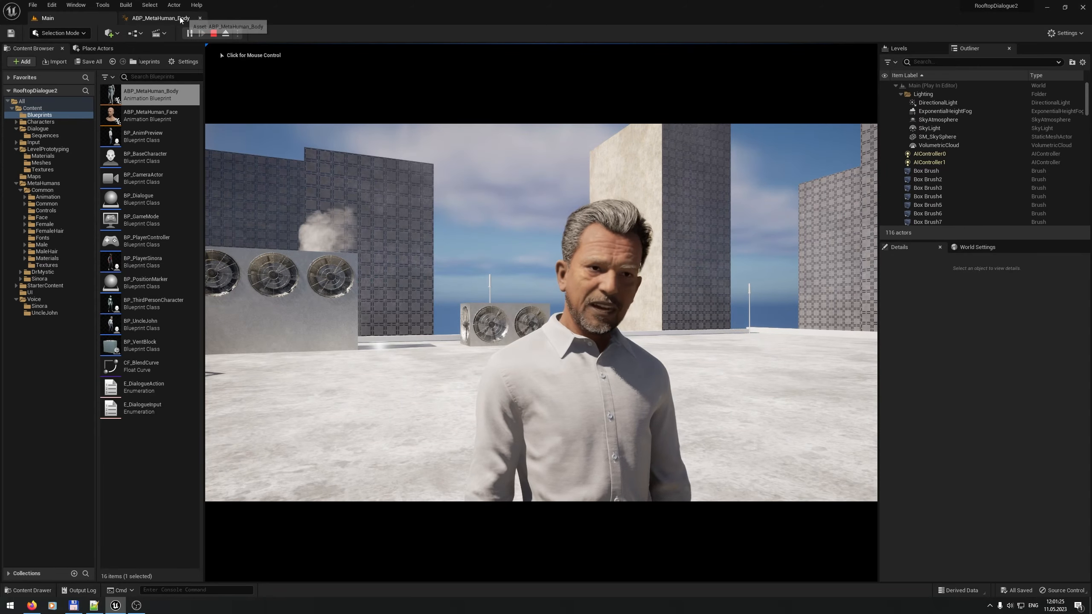
{"action": "left_click_drag", "start_coordinate": [179, 17], "coordinate": [171, 186]}
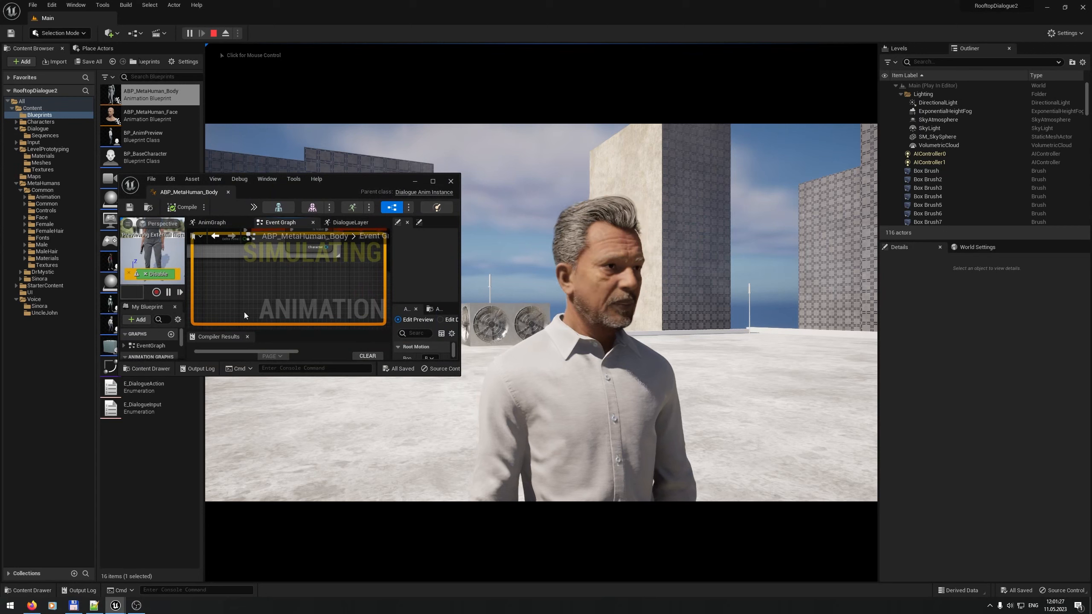
{"action": "scroll", "coordinate": [271, 288], "scroll_direction": "down", "scroll_amount": 5}
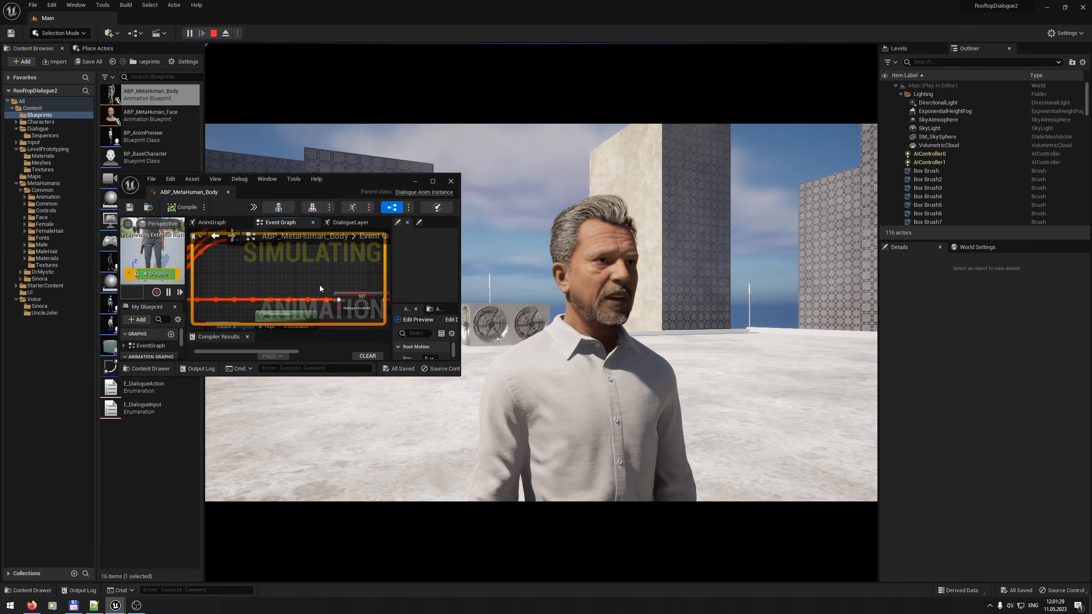
{"action": "left_click", "coordinate": [329, 223]}
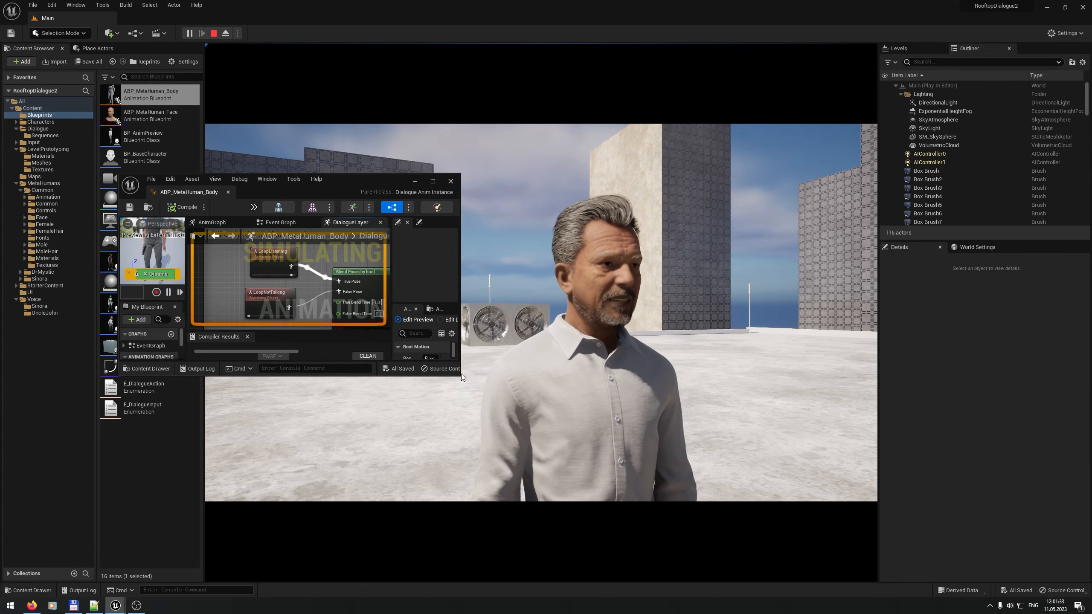
{"action": "left_click_drag", "start_coordinate": [462, 377], "coordinate": [529, 485]}
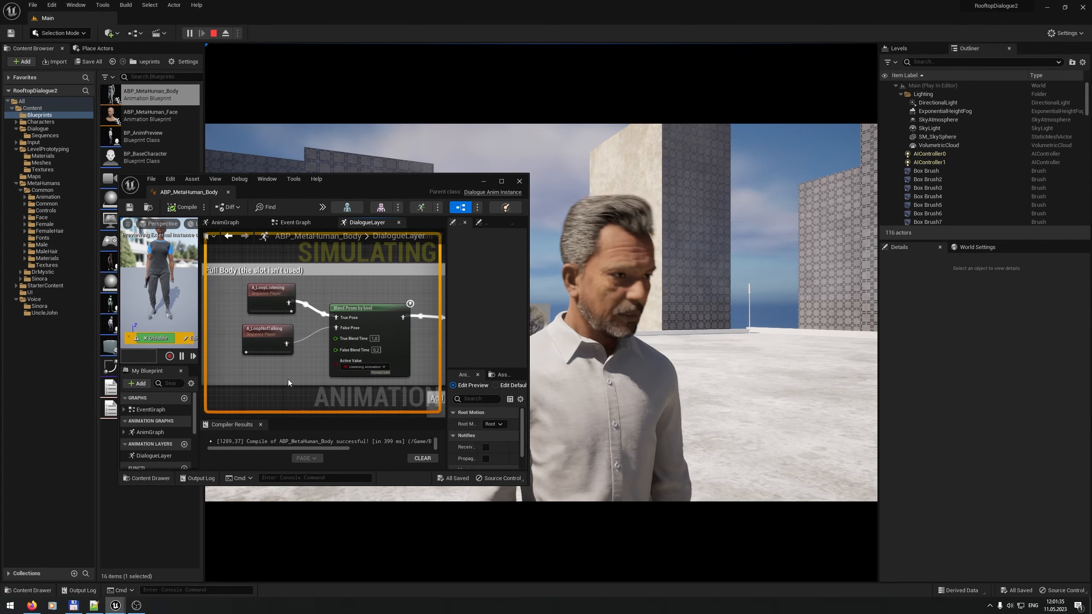
Step: Stop the play session, go to the Branch node named in the runtime error, and dock the blueprint back into the main window
{"action": "key", "text": "Escape"}
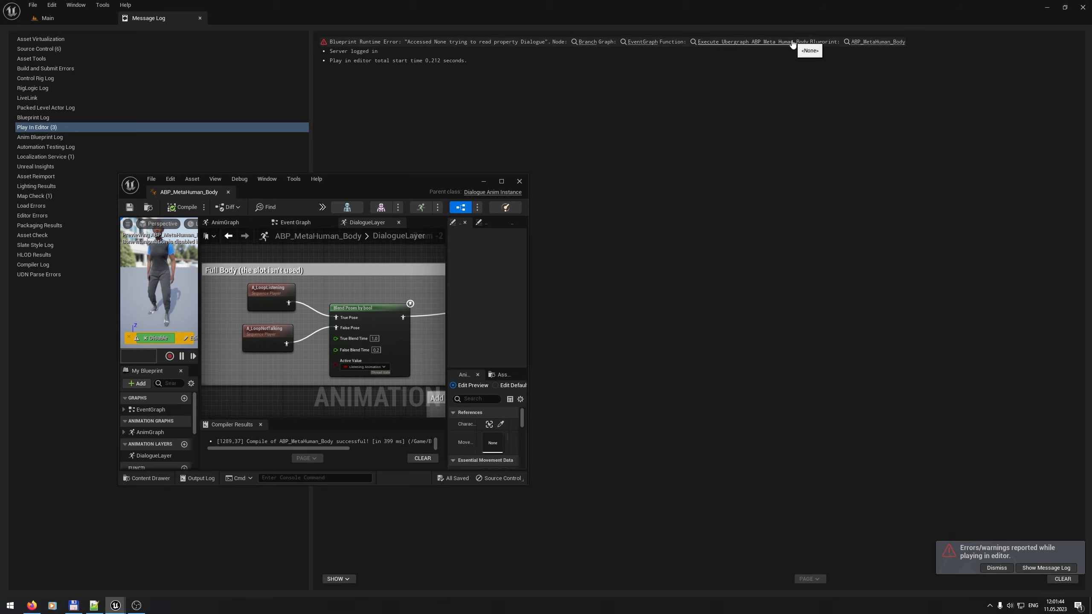
{"action": "left_click", "coordinate": [587, 41]}
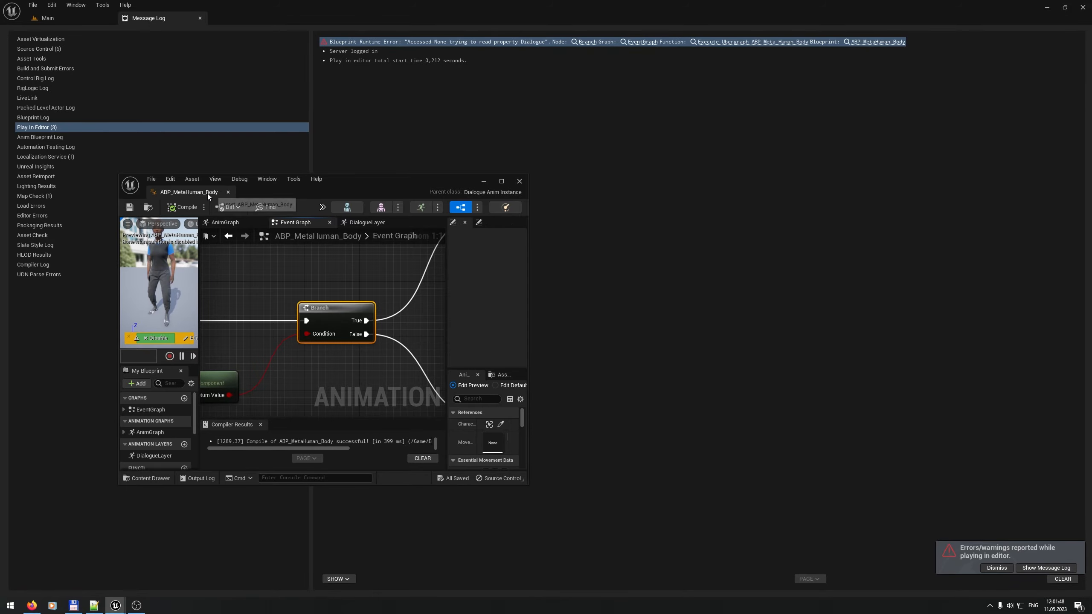
{"action": "left_click_drag", "start_coordinate": [207, 193], "coordinate": [328, 18]}
Step: Move the Character, In Conversation, Dialogue and Is Speaking nodes down to make room on the execution line
{"action": "right_click_drag", "start_coordinate": [362, 221], "coordinate": [647, 279]}
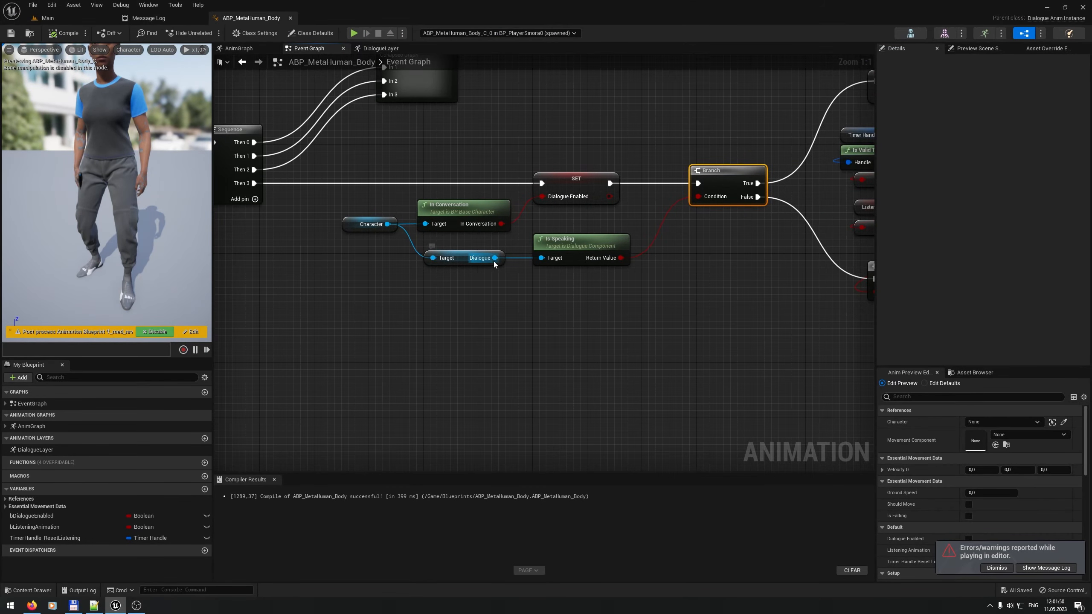
{"action": "mouse_move", "coordinate": [473, 245]}
{"action": "left_mouse_down"}
{"action": "mouse_move", "coordinate": [416, 218]}
{"action": "mouse_move", "coordinate": [469, 252]}
{"action": "left_mouse_up"}
{"action": "left_click_drag", "start_coordinate": [567, 244], "coordinate": [569, 258]}
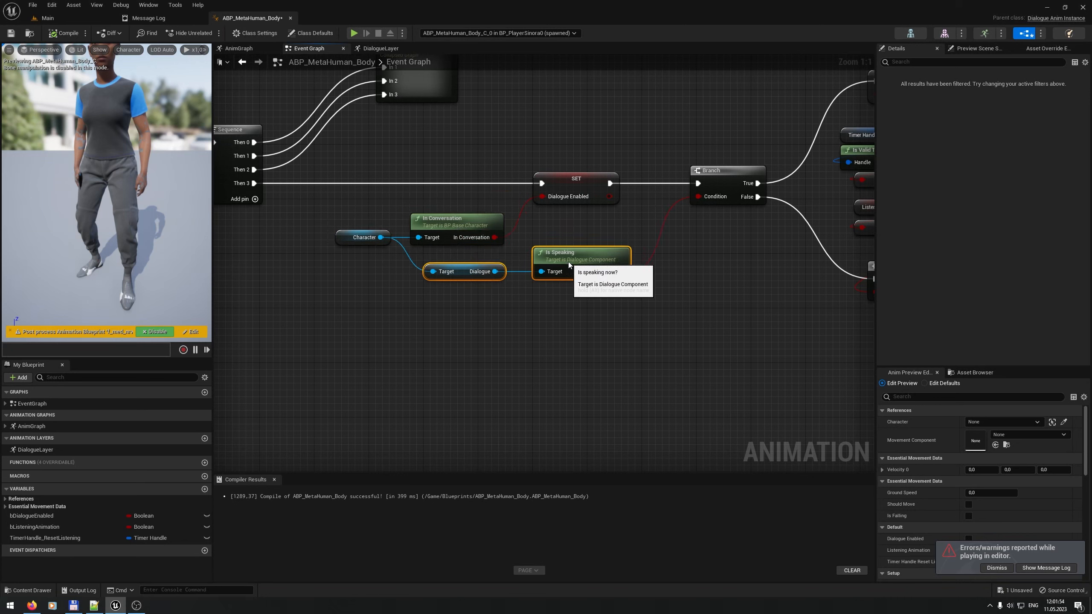
Step: Add an Is Valid check on the Dialogue component between the Sequence's Then 3 output and the Dialogue Enabled SET node
{"action": "left_click_drag", "start_coordinate": [495, 271], "coordinate": [424, 174]}
{"action": "type", "text": "is"}
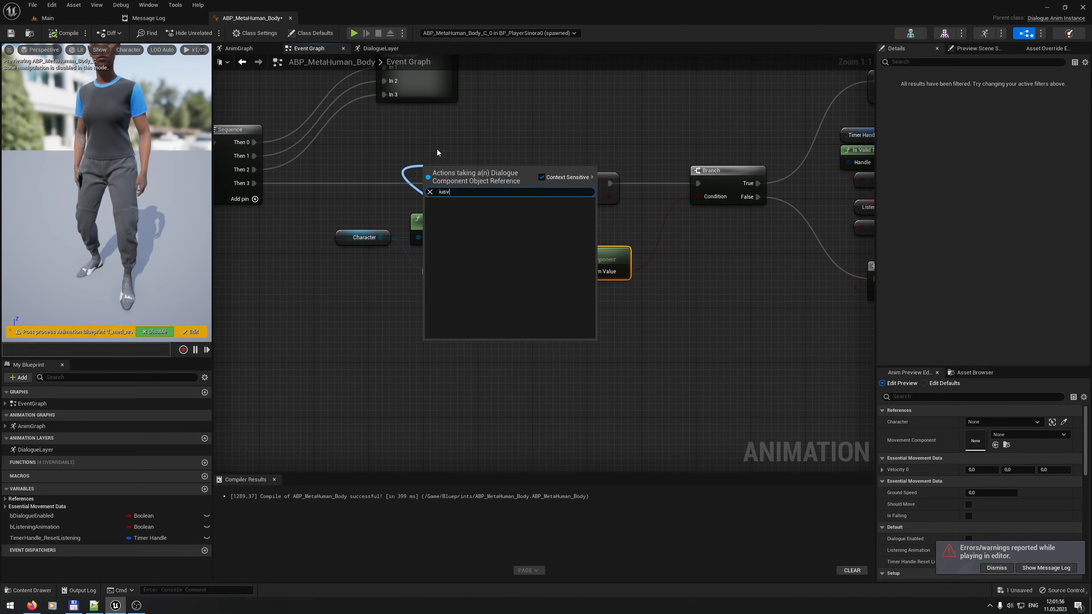
{"action": "type", "text": " valid"}
{"action": "key", "text": "Return"}
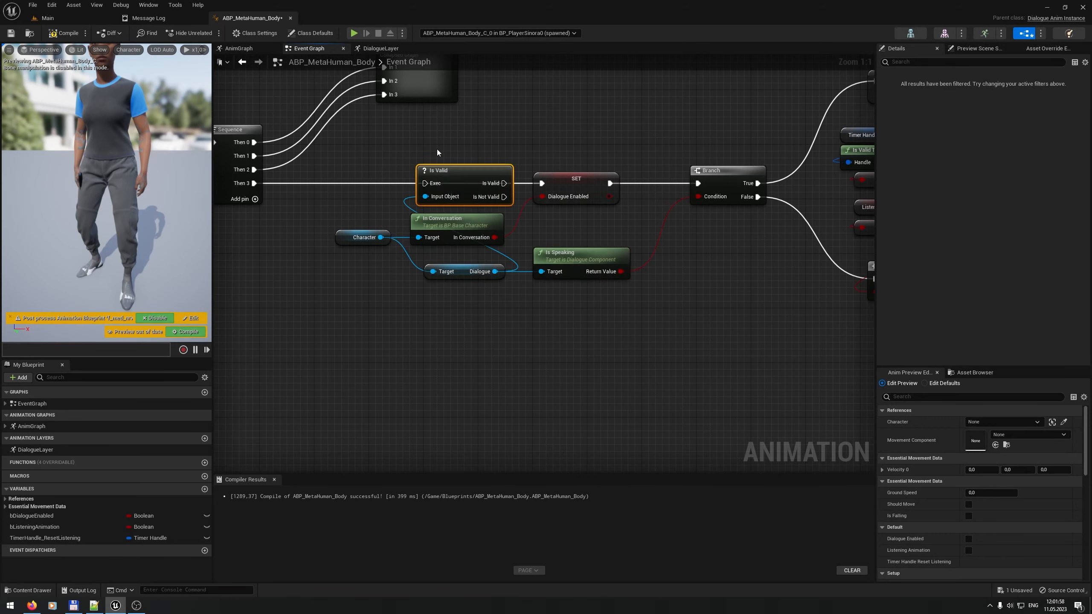
{"action": "left_click_drag", "start_coordinate": [254, 183], "coordinate": [420, 184]}
{"action": "left_click_drag", "start_coordinate": [497, 183], "coordinate": [541, 184]}
{"action": "right_click_drag", "start_coordinate": [714, 296], "coordinate": [676, 305]}
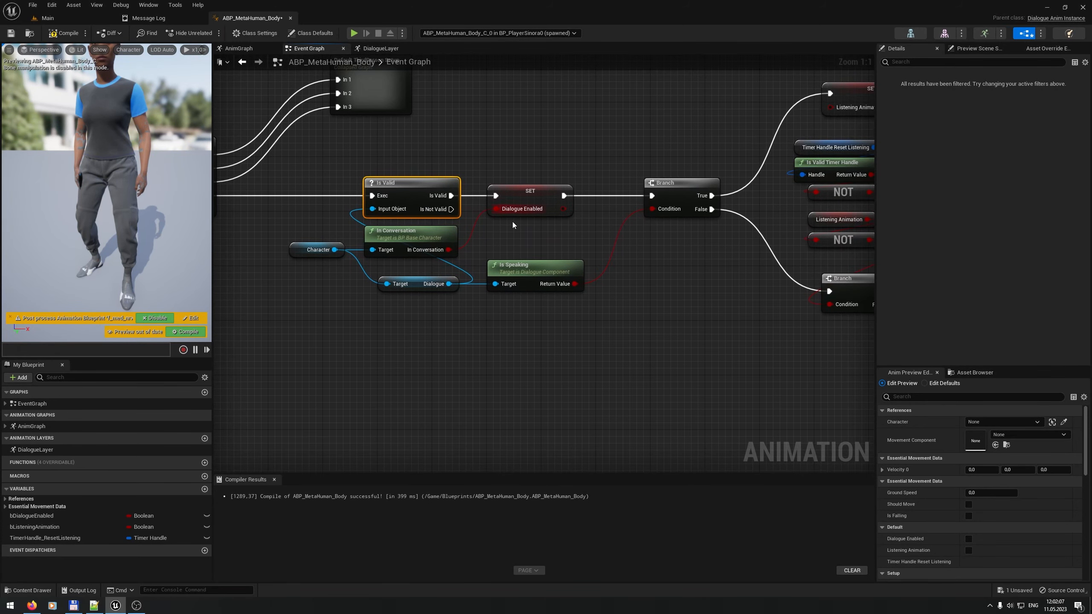
{"action": "right_click_drag", "start_coordinate": [512, 224], "coordinate": [129, 249]}
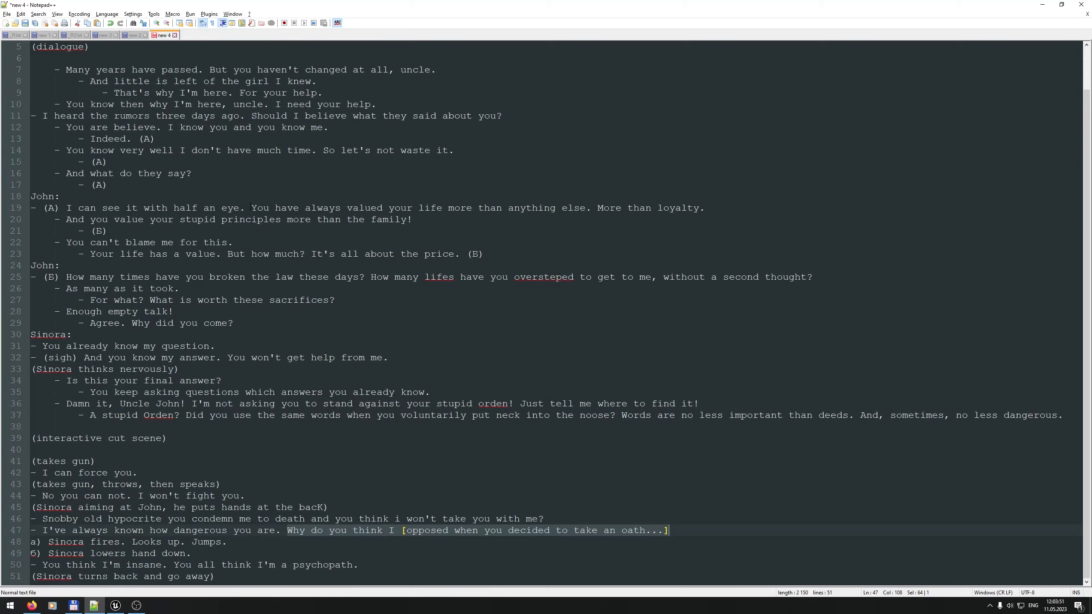
Step: Switch to the dialogue script in Notepad++ and highlight the "(Sinora thinks nervously)" line
{"action": "left_click", "coordinate": [150, 93]}
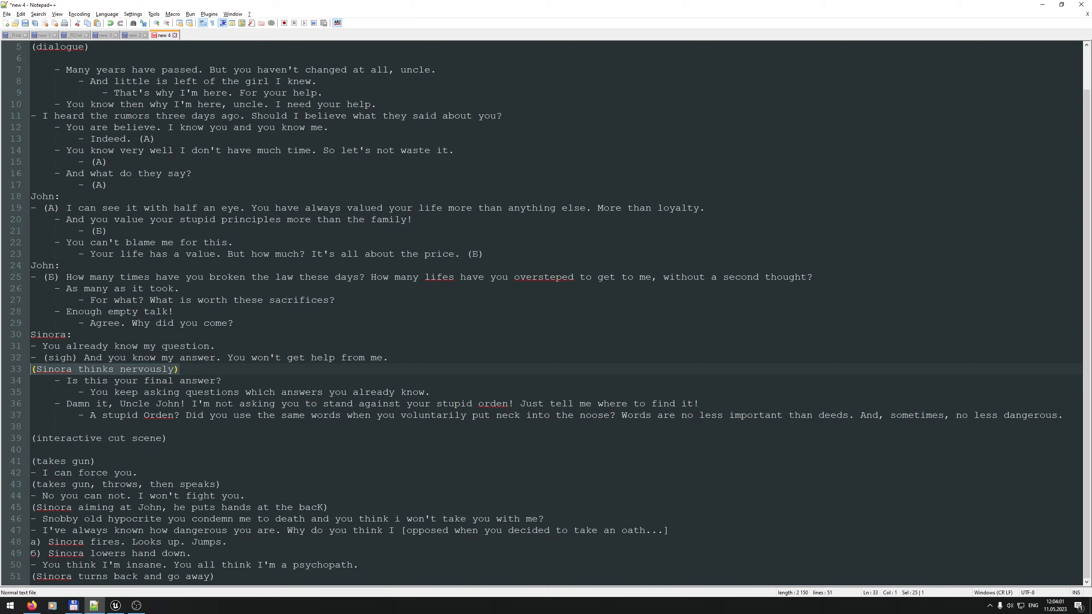
Step: Switch to Unreal Editor, preview the A_FootShake animation from the MetaHumans Common Animation folder, and close it
{"action": "left_click", "coordinate": [116, 606]}
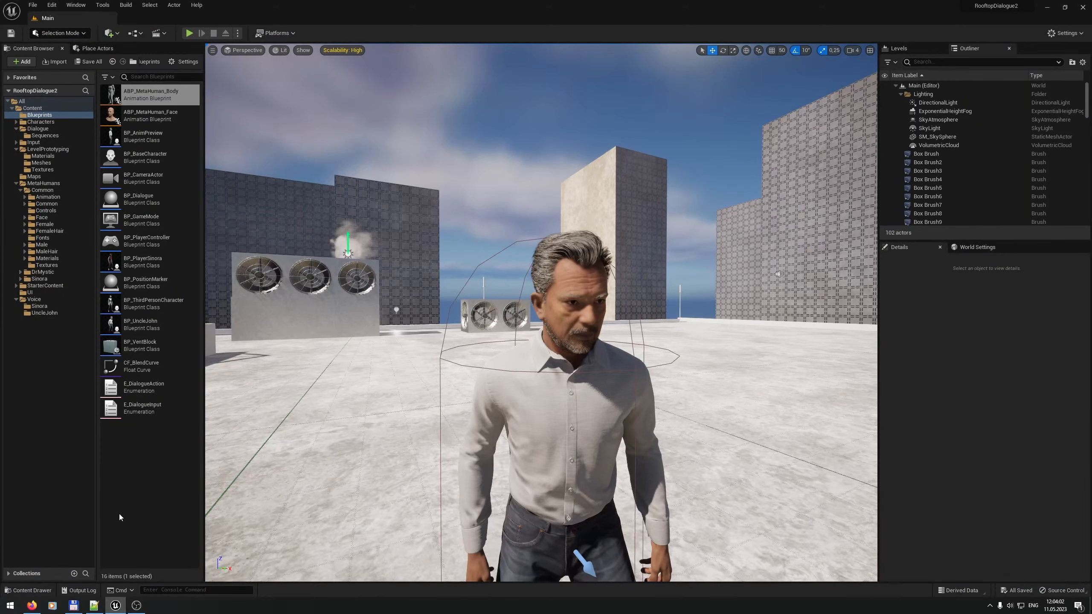
{"action": "left_click", "coordinate": [136, 606]}
{"action": "left_click", "coordinate": [136, 606]}
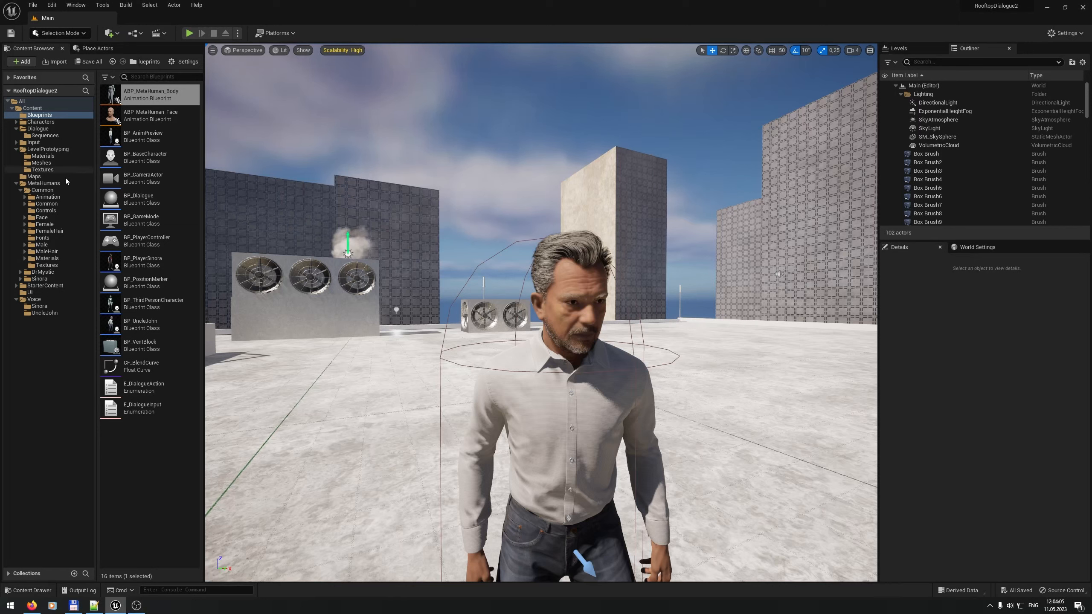
{"action": "left_click", "coordinate": [44, 191]}
{"action": "left_click", "coordinate": [66, 197]}
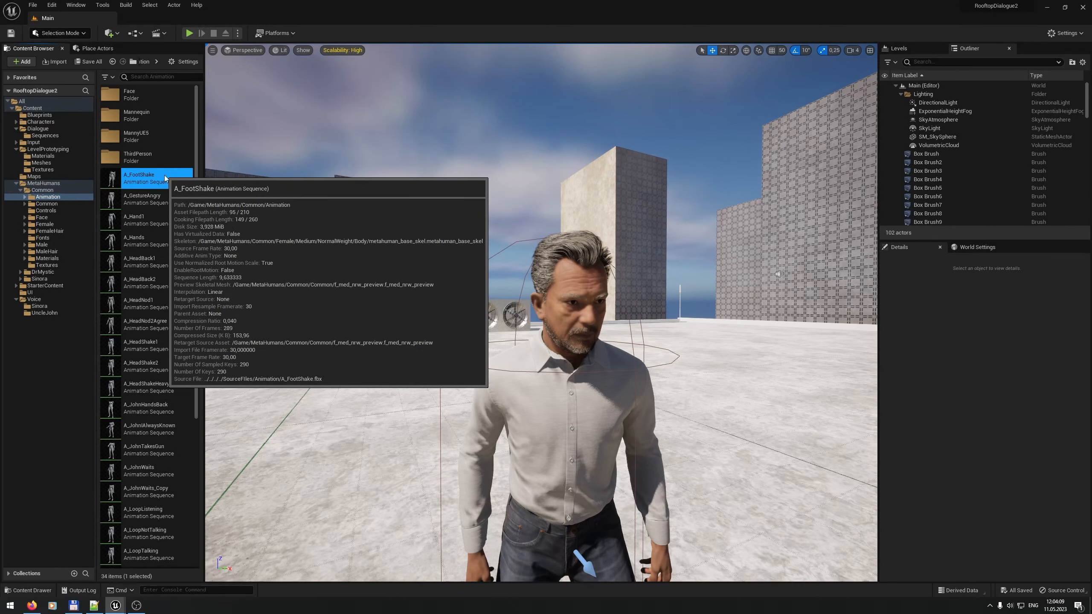
{"action": "double_click", "coordinate": [164, 175]}
{"action": "left_click_drag", "start_coordinate": [528, 24], "coordinate": [173, 18]}
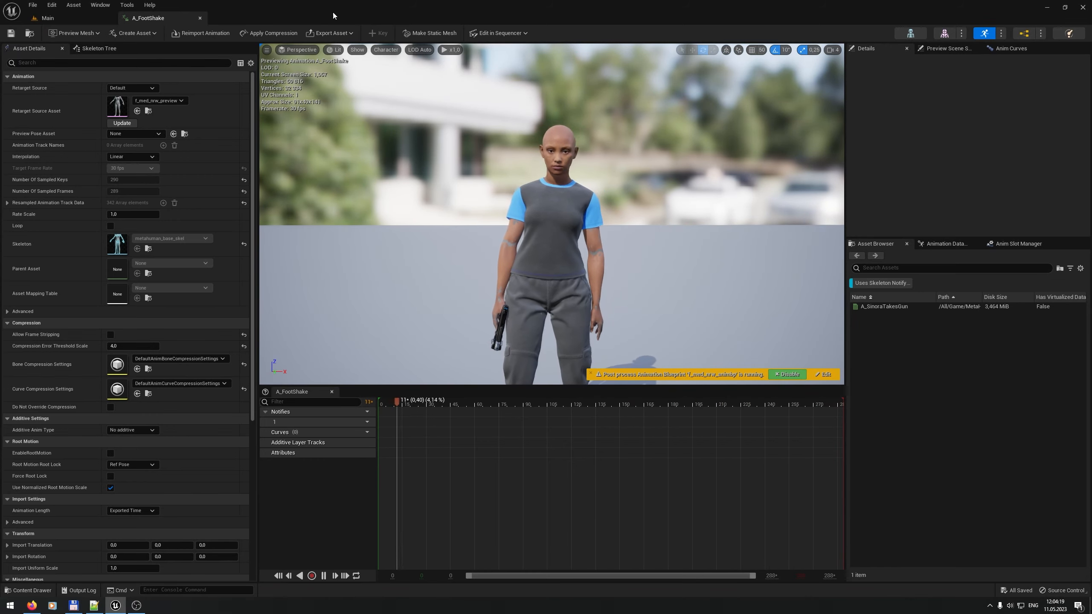
{"action": "left_click", "coordinate": [200, 18]}
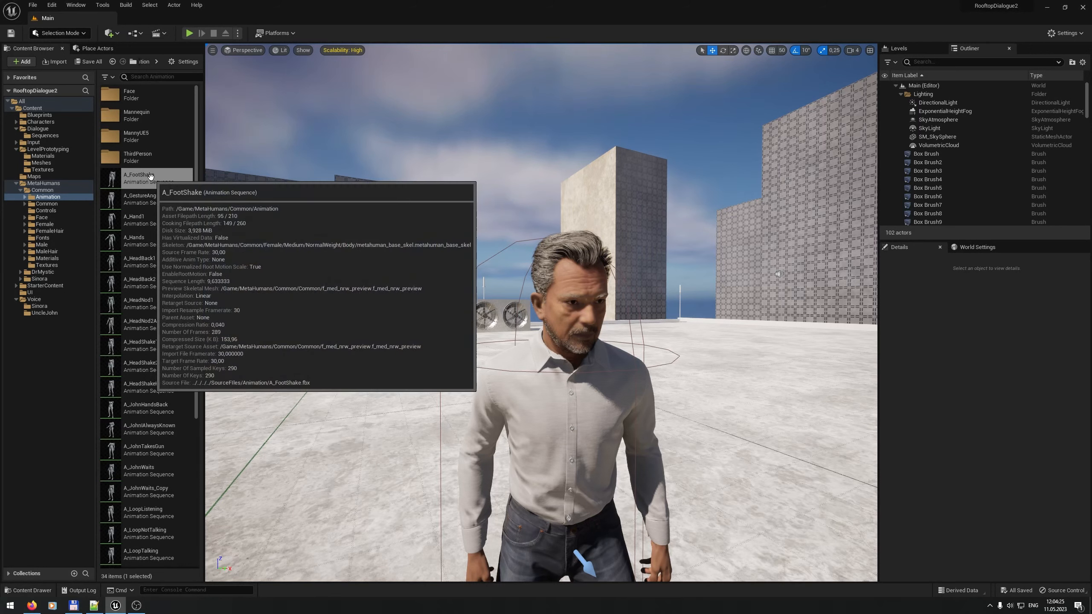
Step: Open the E_DialogueAction enumeration from the Blueprints folder and add an enumerator named MontagePlay
{"action": "left_click_drag", "start_coordinate": [65, 119], "coordinate": [64, 116]}
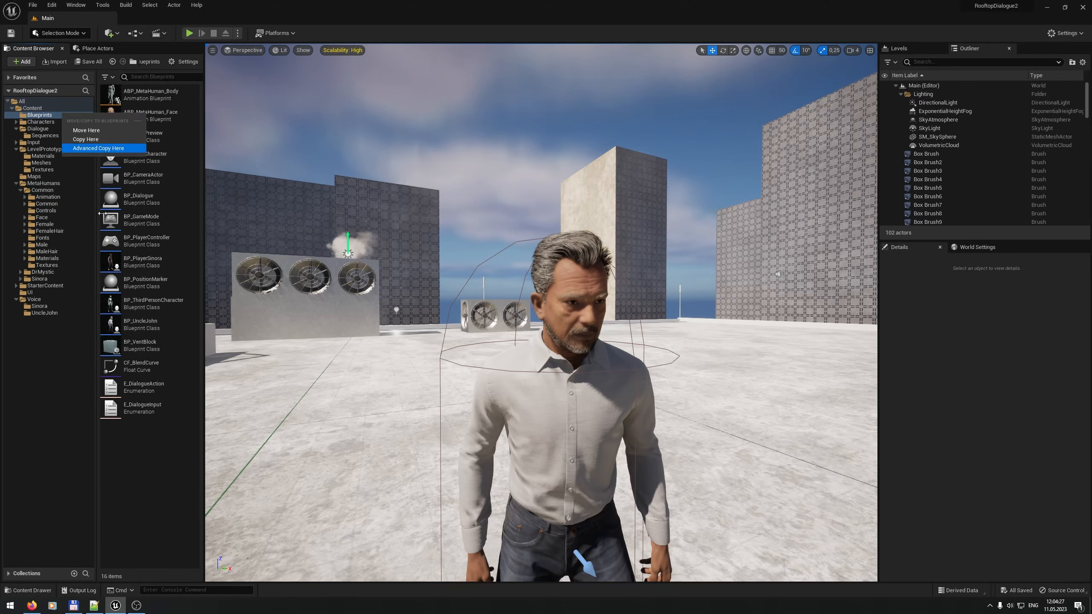
{"action": "left_click", "coordinate": [151, 388]}
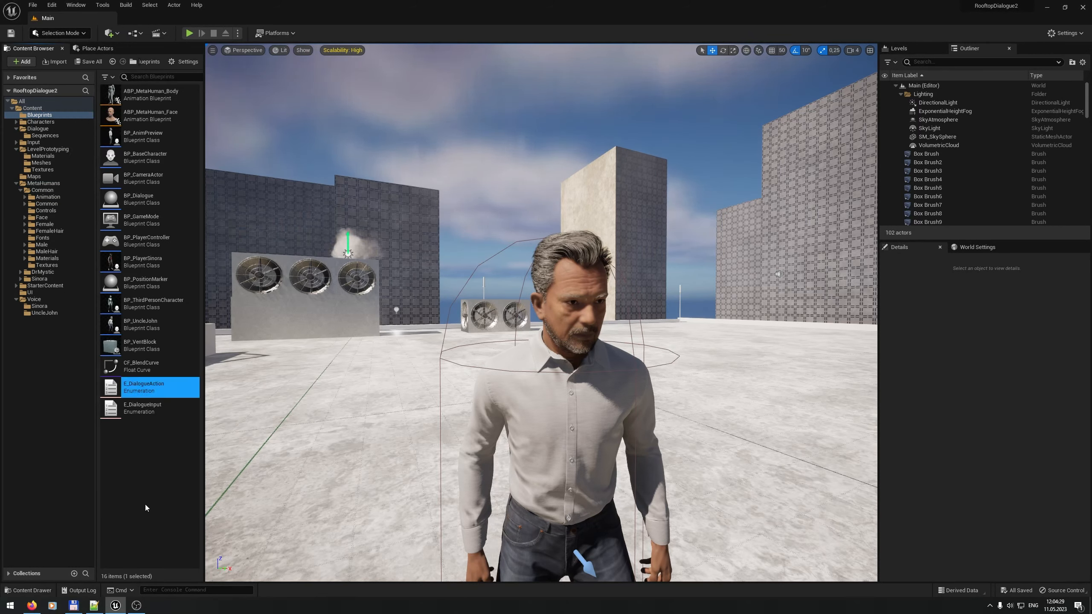
{"action": "double_click", "coordinate": [177, 382]}
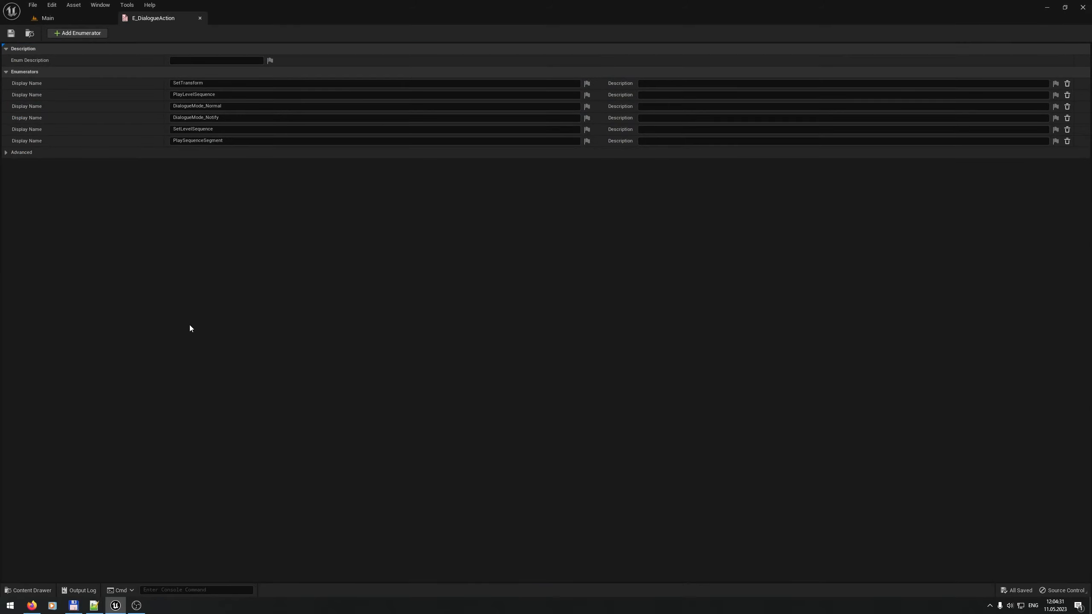
{"action": "left_click", "coordinate": [76, 33]}
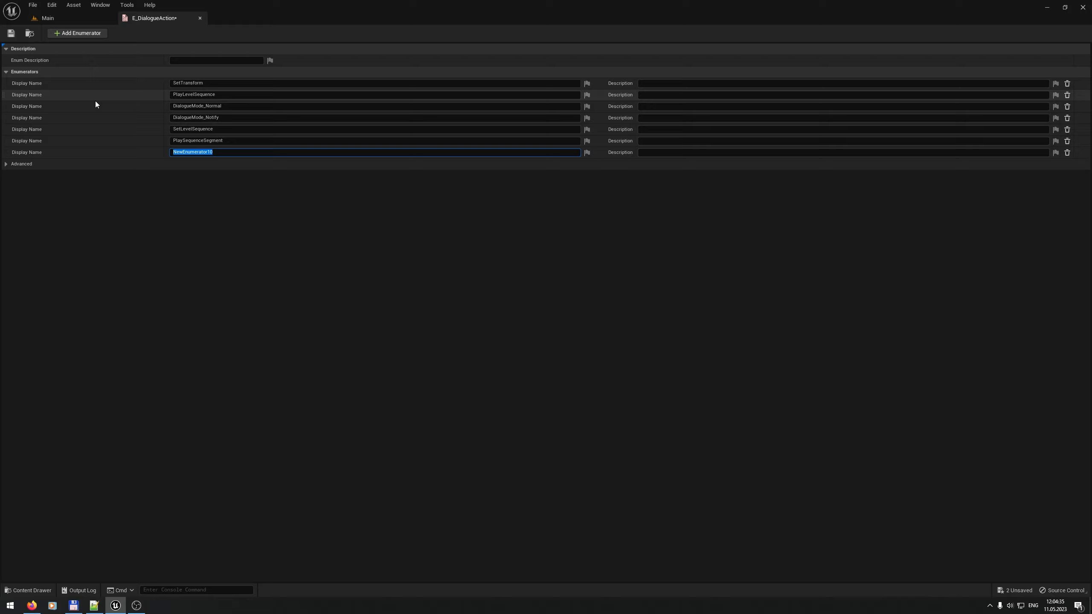
{"action": "type", "text": "MontagePlay"}
{"action": "key", "text": "Return"}
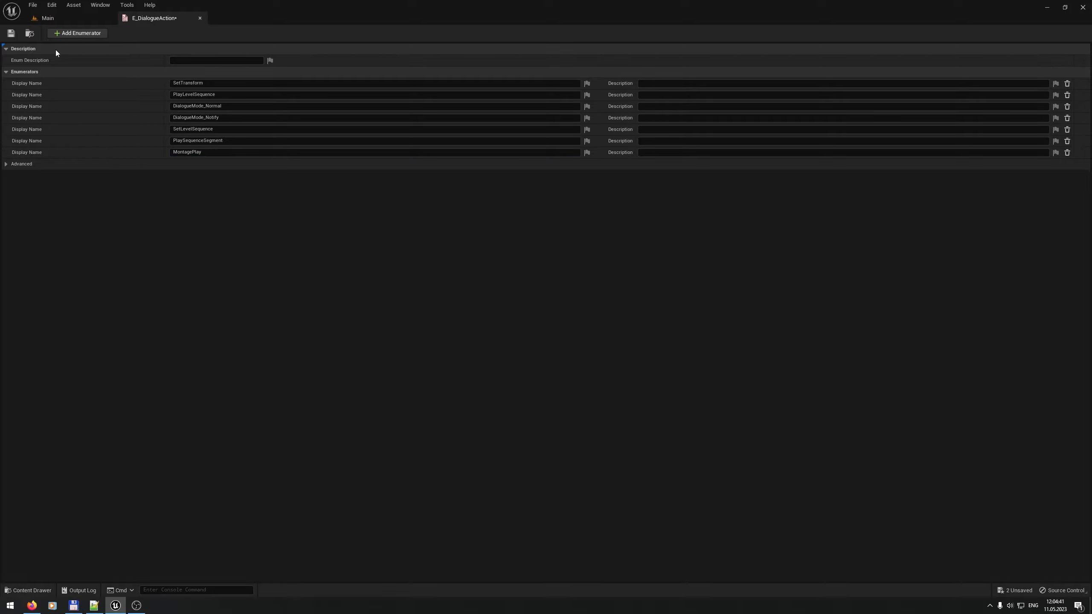
Step: Add another enumerator named MontageStop to the E_DialogueAction enumeration
{"action": "left_click", "coordinate": [71, 33]}
{"action": "left_click", "coordinate": [205, 165]}
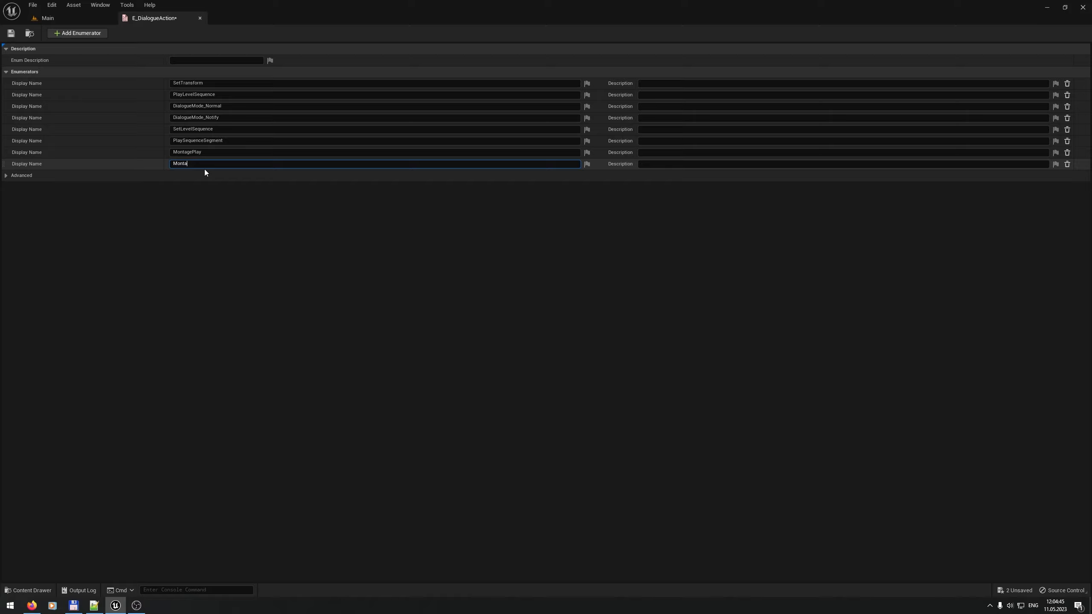
{"action": "type", "text": "MontageStop"}
{"action": "key", "text": "Return"}
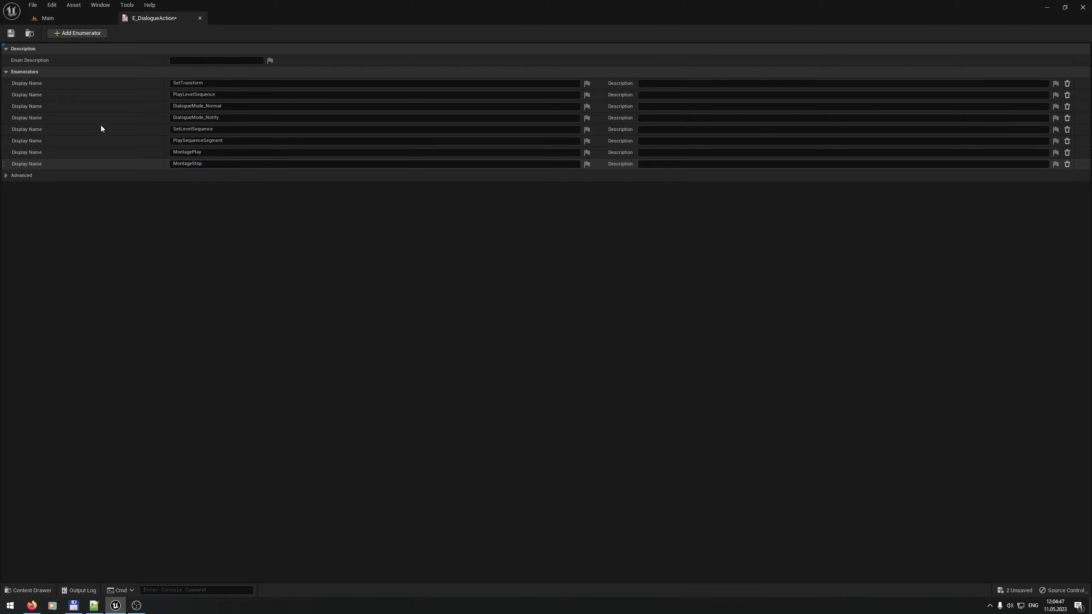
Step: Switch to the dialogue script in Notepad++ and read the "And you know my answer" line before Sinora's nervous pause
{"action": "left_click", "coordinate": [95, 18]}
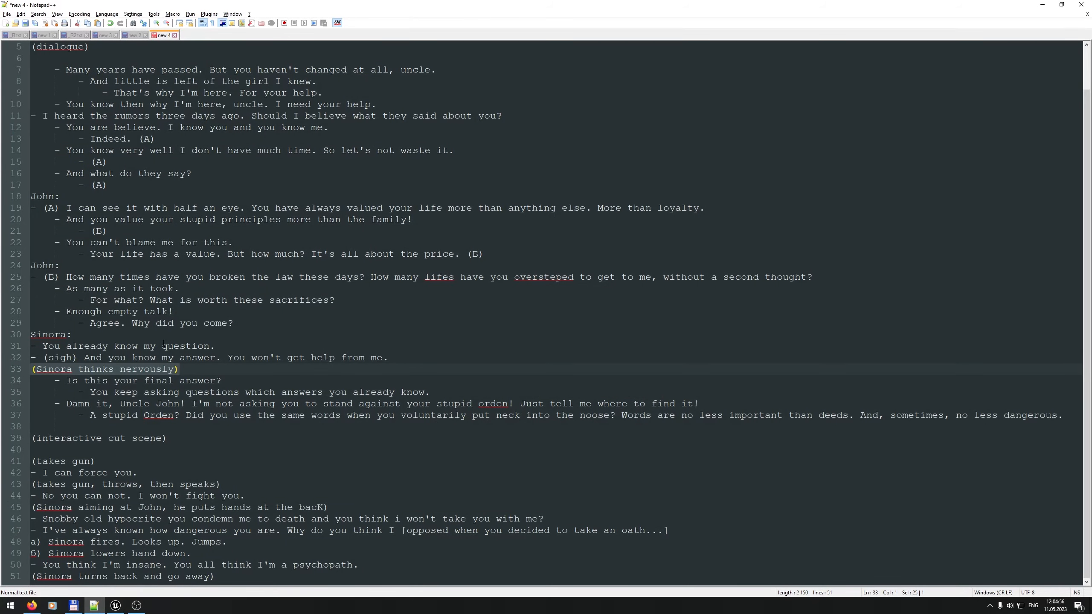
{"action": "left_click_drag", "start_coordinate": [103, 356], "coordinate": [329, 357]}
{"action": "right_click", "coordinate": [390, 360]}
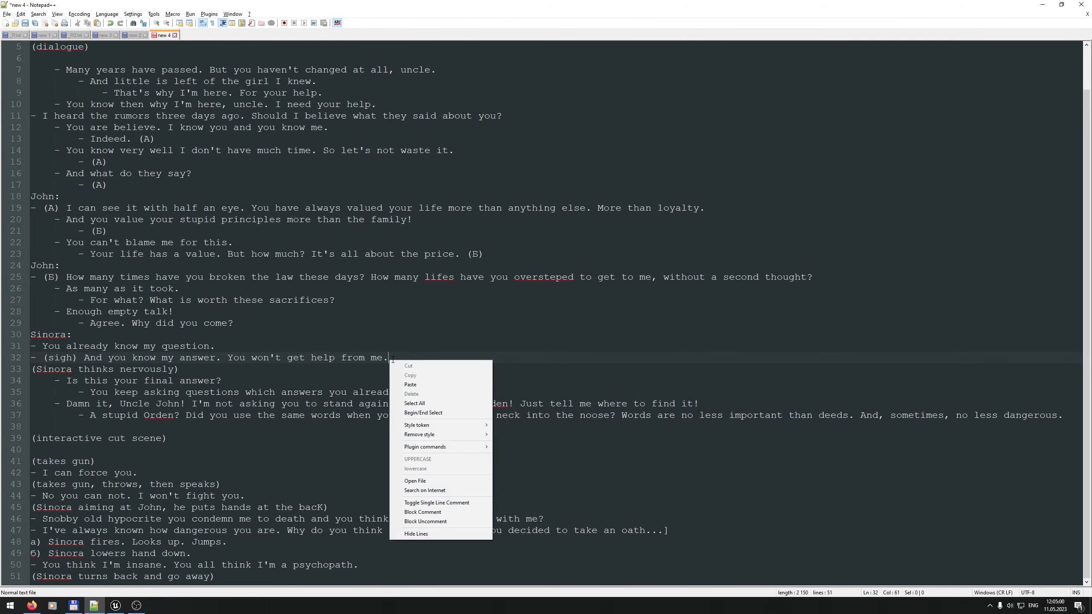
{"action": "left_click", "coordinate": [325, 352]}
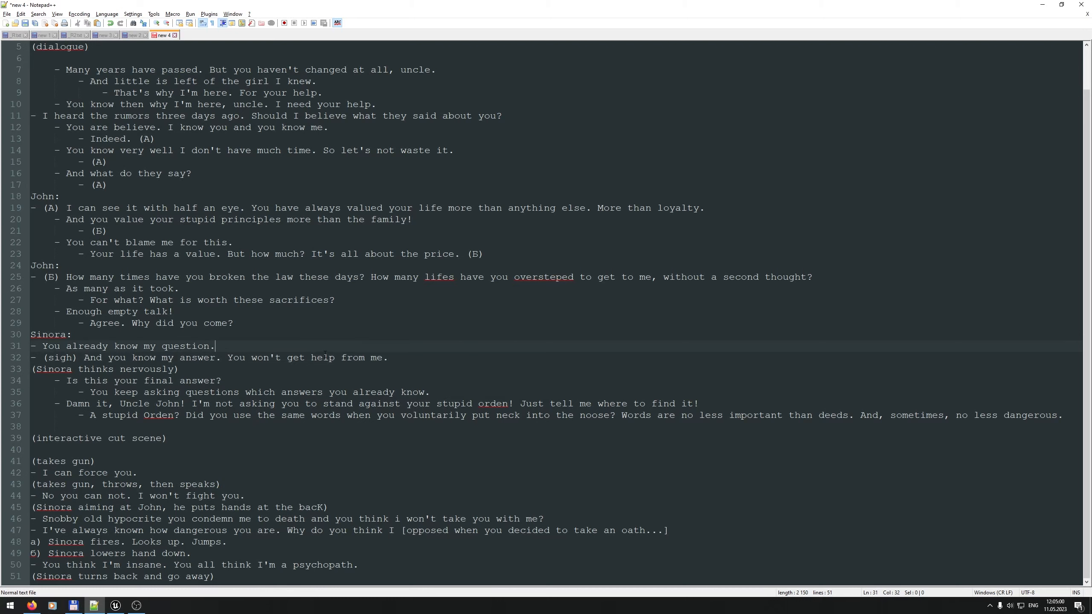
Step: Switch to Unreal Editor, open DD_FinalDialogue from the Dialogue folder, and add a custom event to the "And you know my answer" node
{"action": "left_click", "coordinate": [124, 611]}
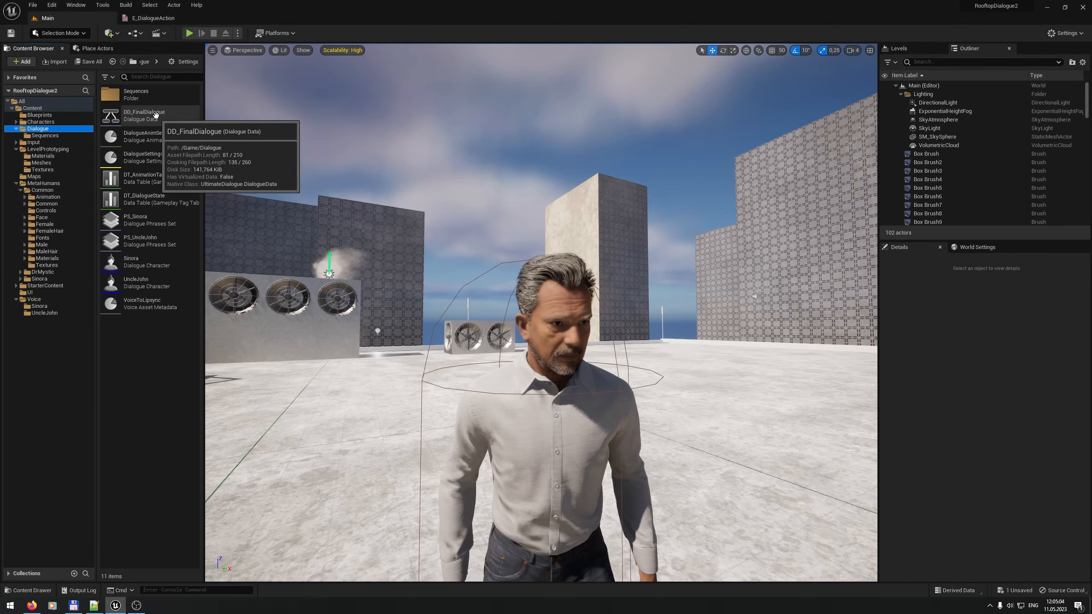
{"action": "double_click", "coordinate": [124, 115]}
{"action": "scroll", "coordinate": [516, 301], "scroll_direction": "up", "scroll_amount": 7}
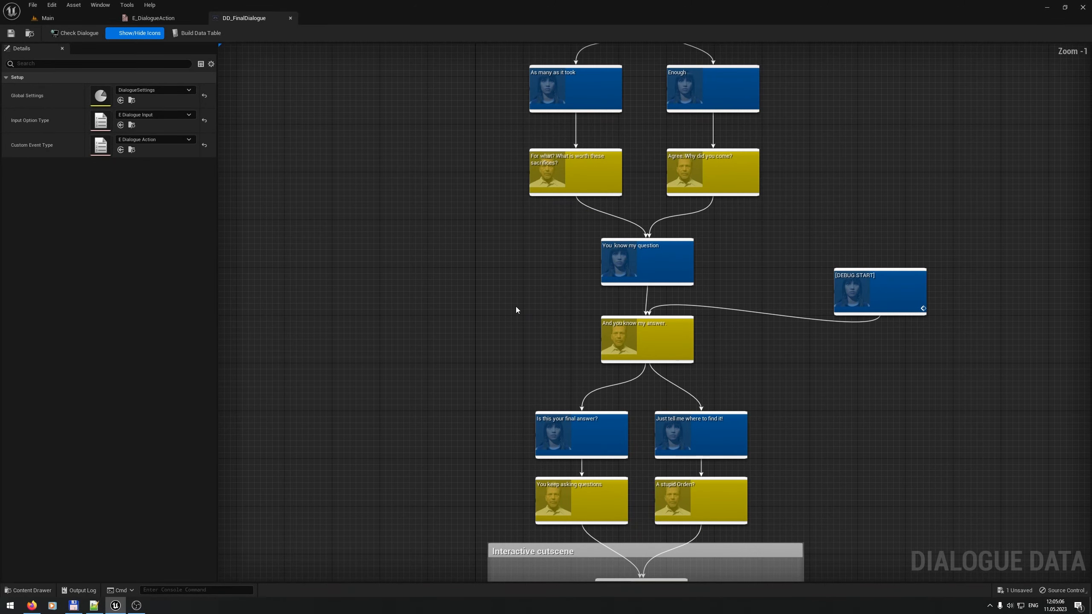
{"action": "right_click_drag", "start_coordinate": [692, 278], "coordinate": [690, 269]}
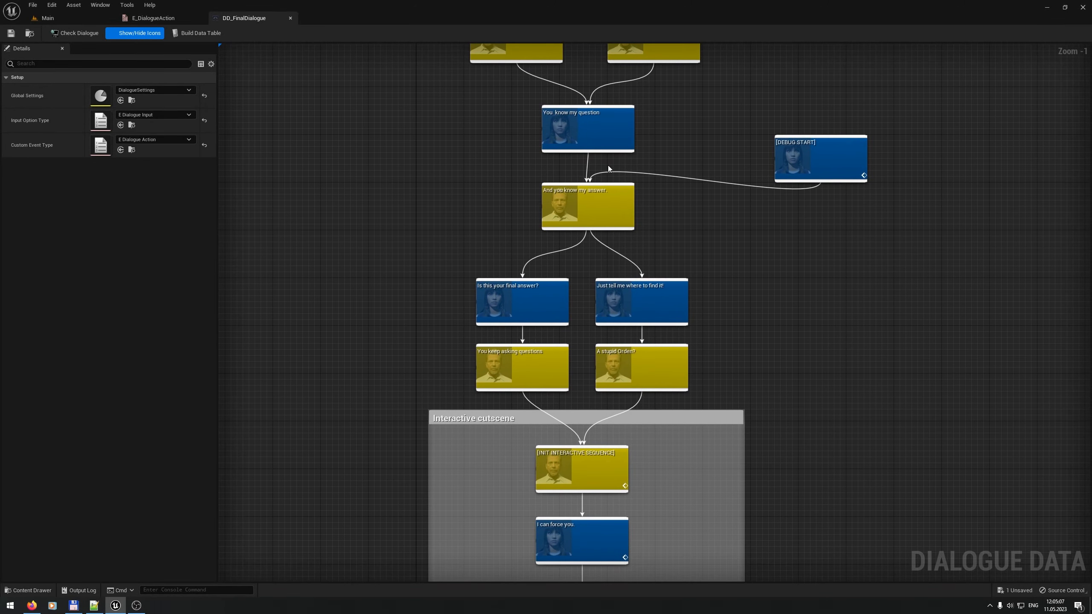
{"action": "left_click", "coordinate": [584, 210]}
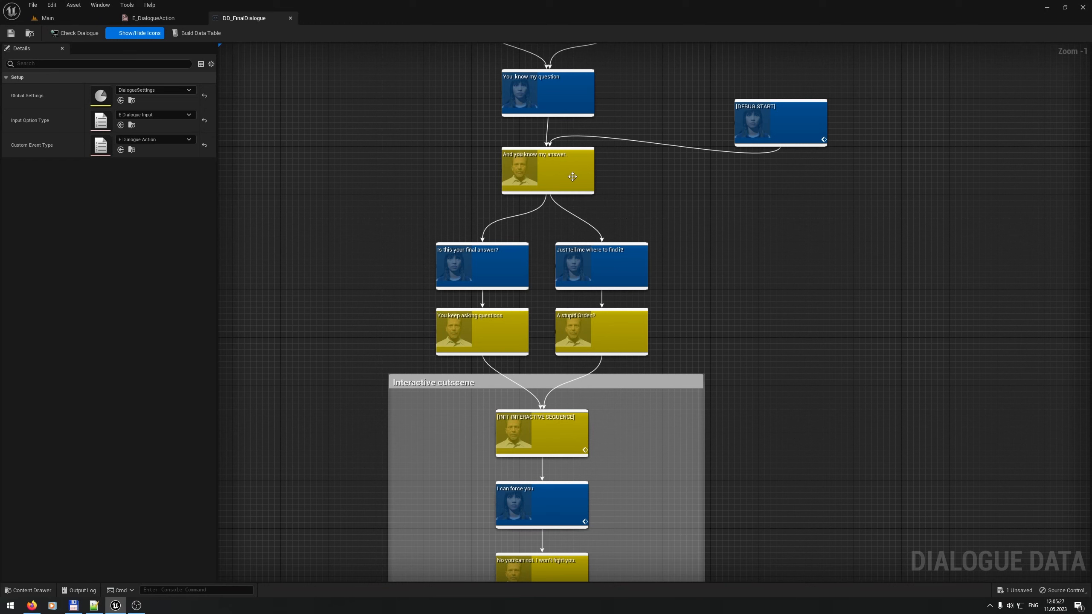
{"action": "left_click_drag", "start_coordinate": [546, 175], "coordinate": [550, 174]}
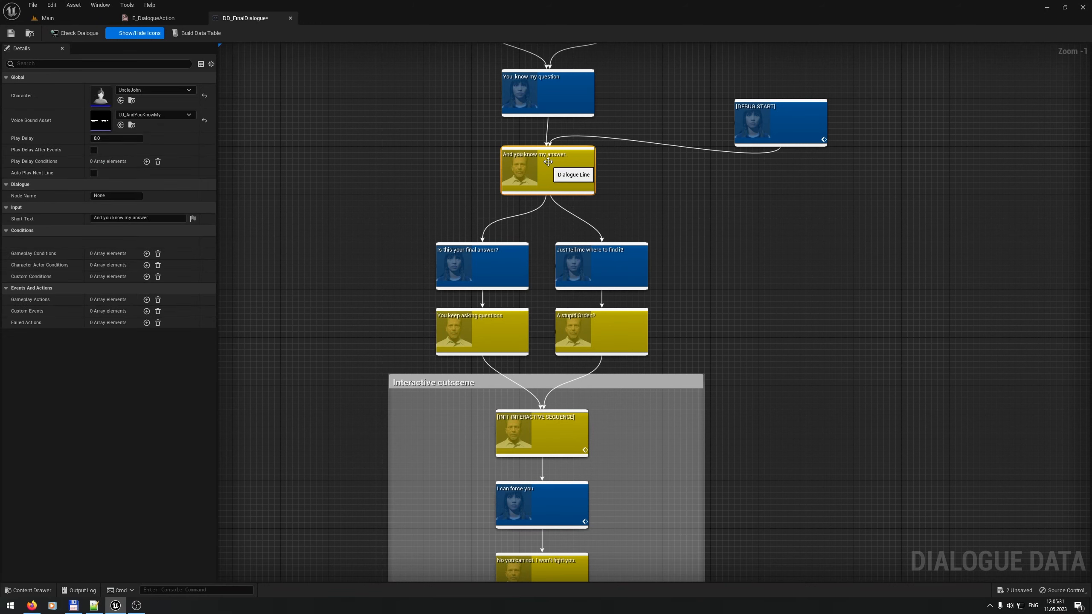
{"action": "left_click", "coordinate": [147, 311]}
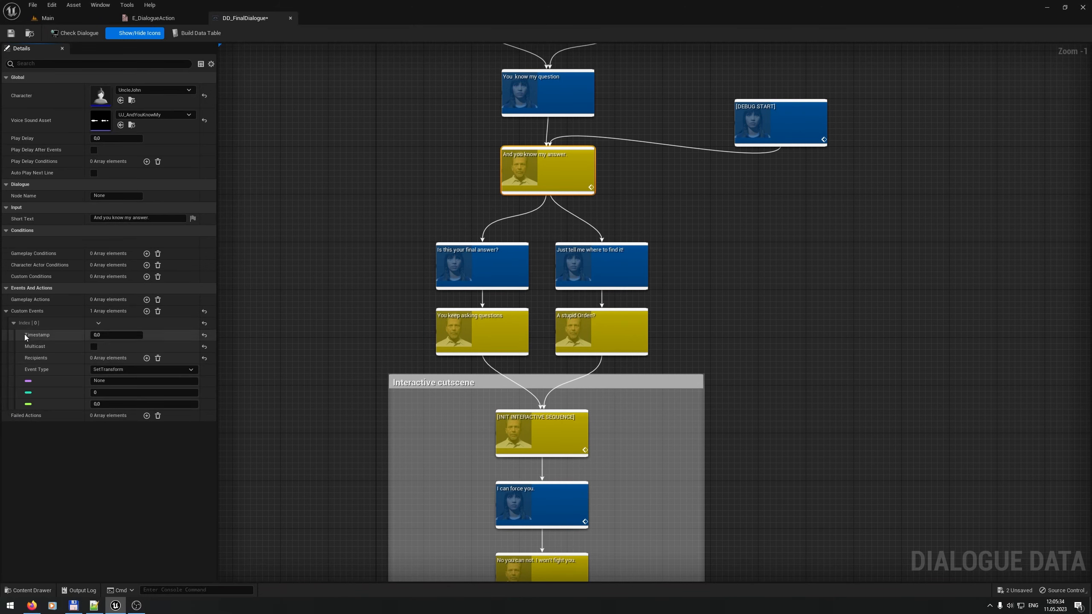
Step: Locate the node's UJ_AndYouKnowMy voice asset, open it to check its duration, and close it
{"action": "left_click", "coordinate": [116, 335]}
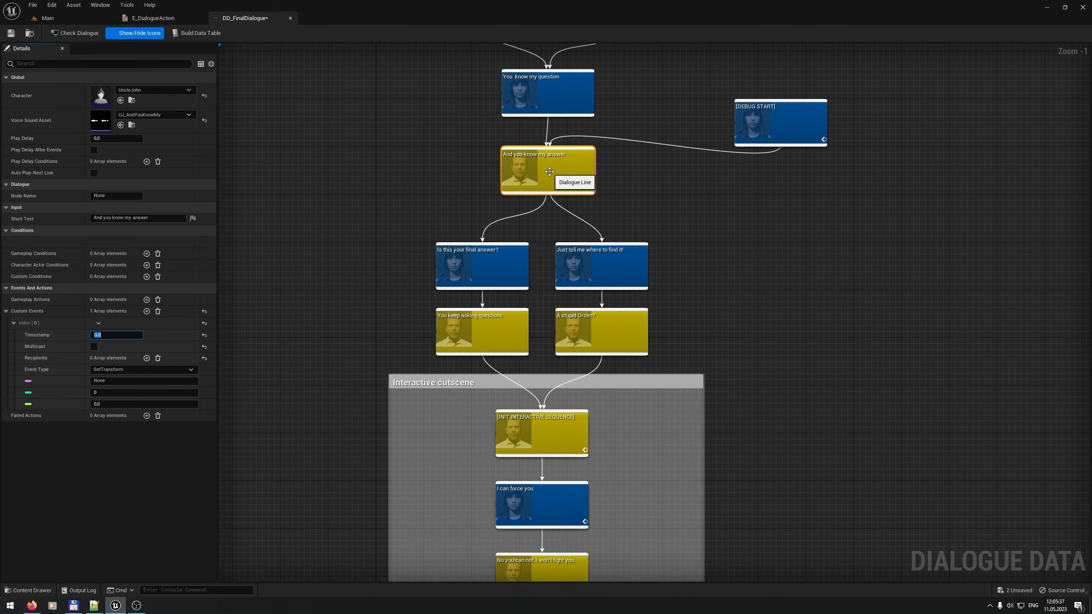
{"action": "left_click", "coordinate": [132, 125]}
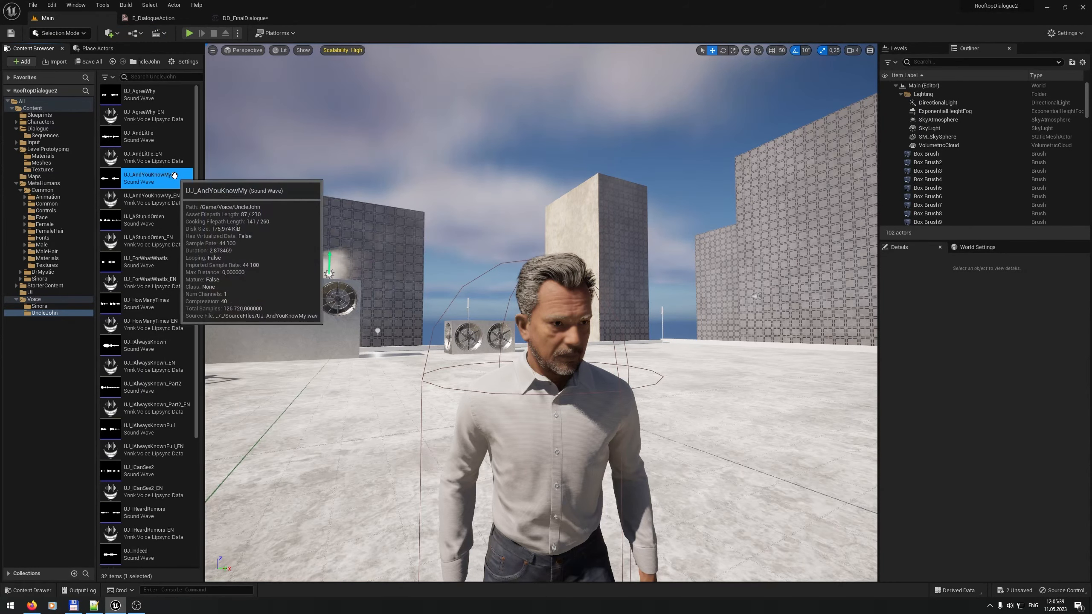
{"action": "double_click", "coordinate": [174, 175]}
{"action": "mouse_move", "coordinate": [507, 31]}
{"action": "left_mouse_down"}
{"action": "mouse_move", "coordinate": [505, 8]}
{"action": "mouse_move", "coordinate": [500, 17]}
{"action": "left_mouse_up"}
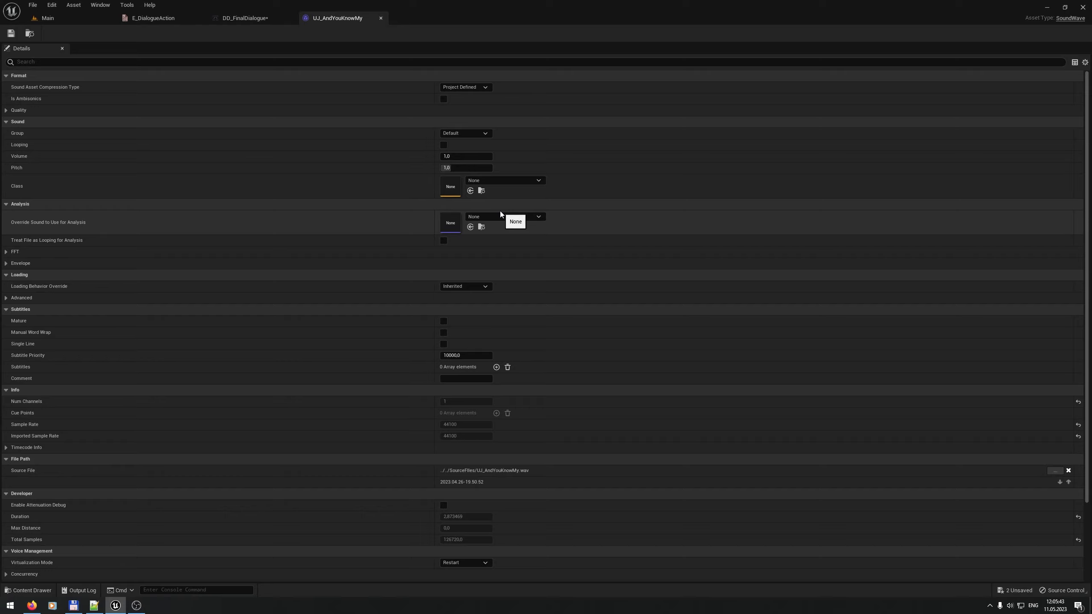
{"action": "scroll", "coordinate": [498, 210], "scroll_direction": "down", "scroll_amount": 3}
{"action": "scroll", "coordinate": [493, 217], "scroll_direction": "down", "scroll_amount": 1}
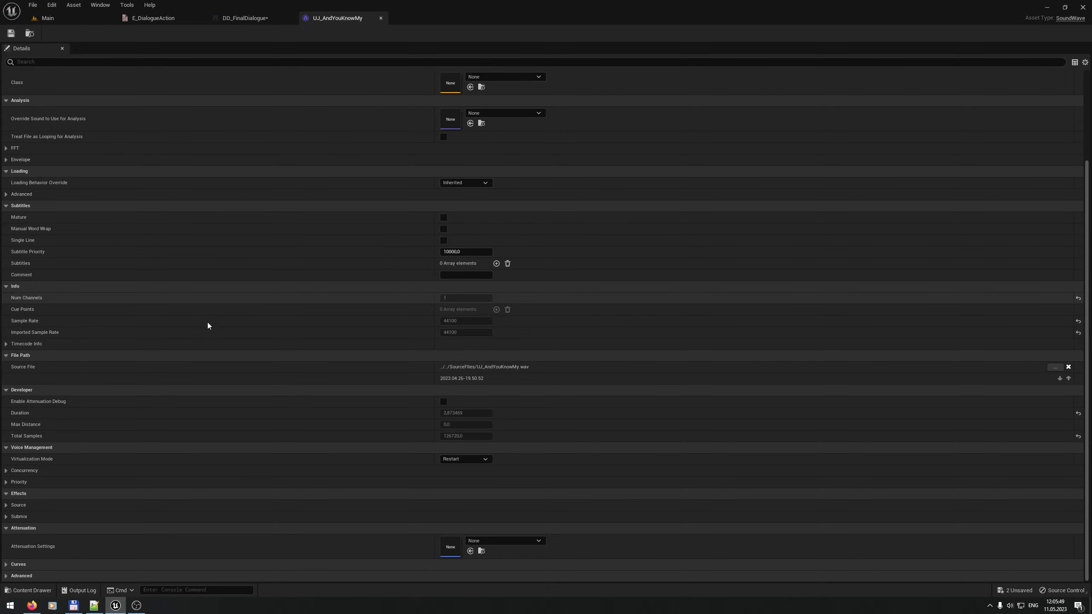
{"action": "left_click", "coordinate": [380, 18]}
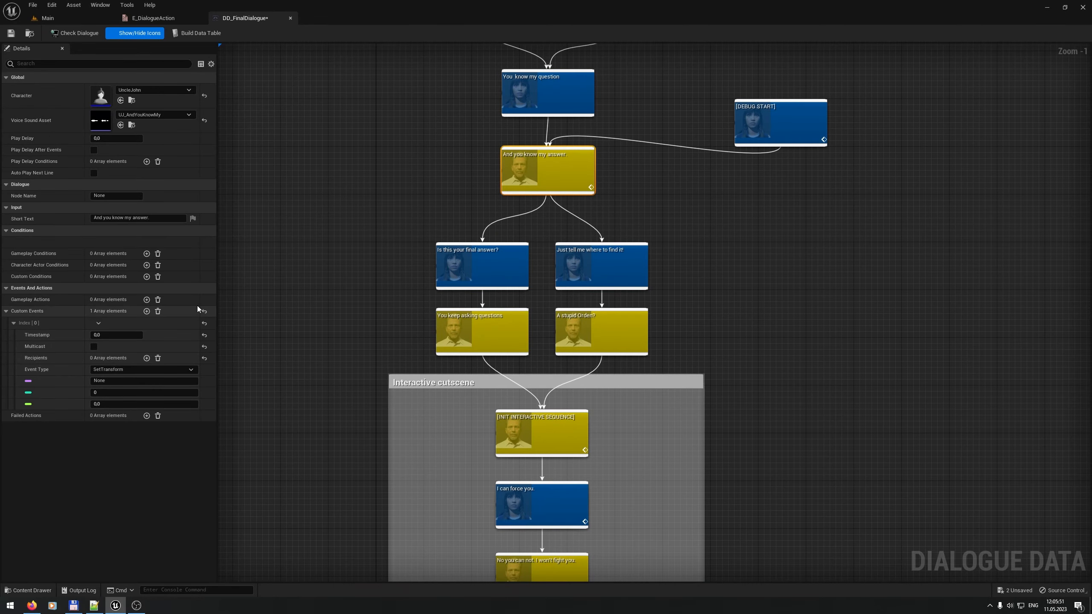
Step: Set the custom event's timestamp to 3.0 and add Sinora as its recipient
{"action": "left_click", "coordinate": [121, 335]}
{"action": "type", "text": "3"}
{"action": "key", "text": "Tab"}
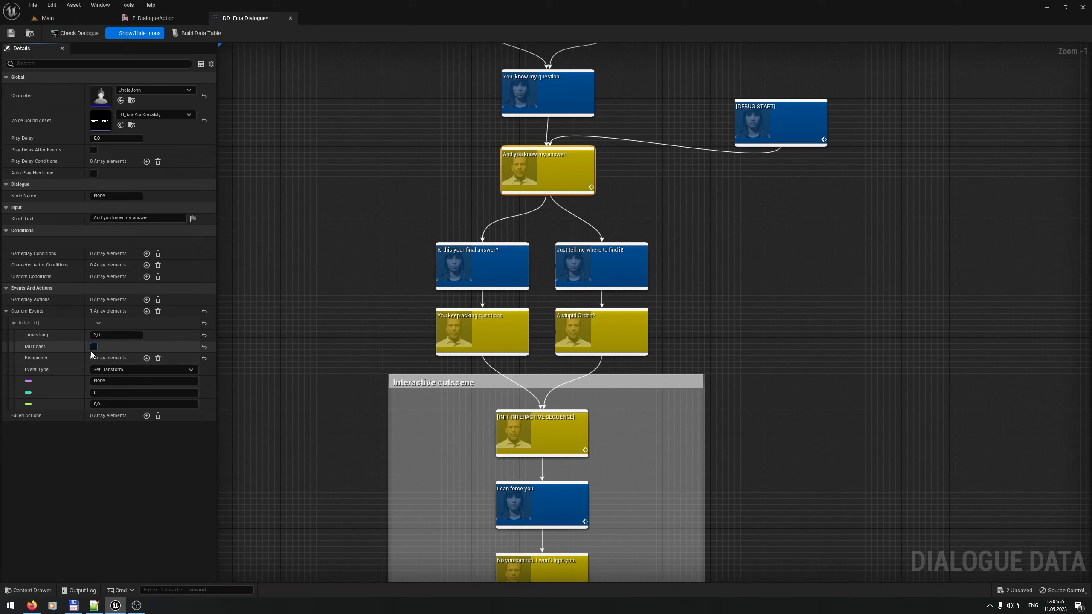
{"action": "left_click", "coordinate": [147, 358]}
{"action": "left_click", "coordinate": [156, 372]}
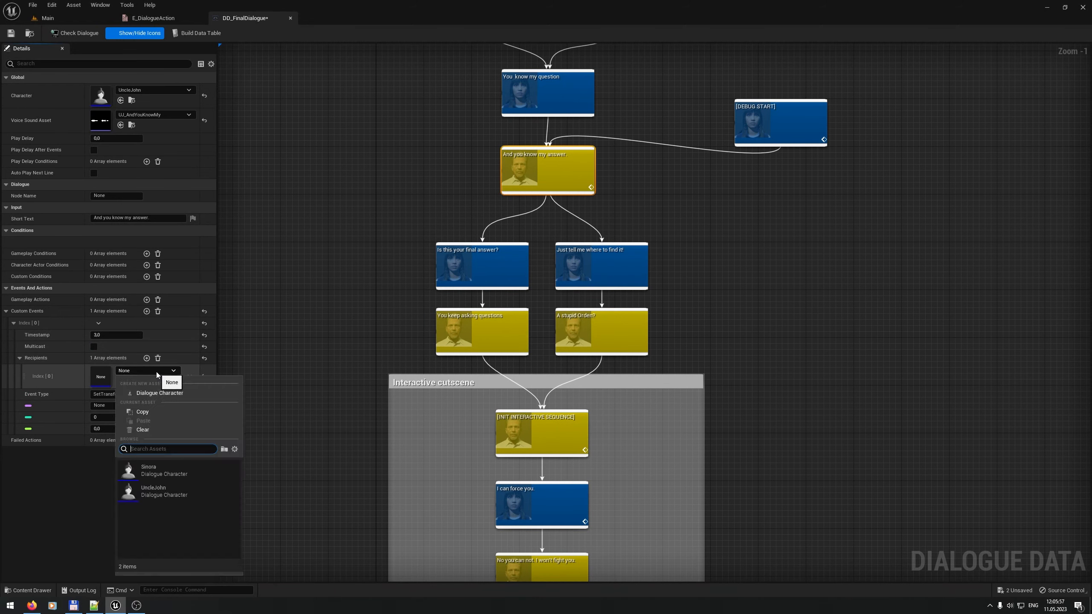
{"action": "left_click", "coordinate": [170, 467]}
Step: Set the custom event's type to MontagePlay and open its name parameter for editing
{"action": "left_click", "coordinate": [149, 394]}
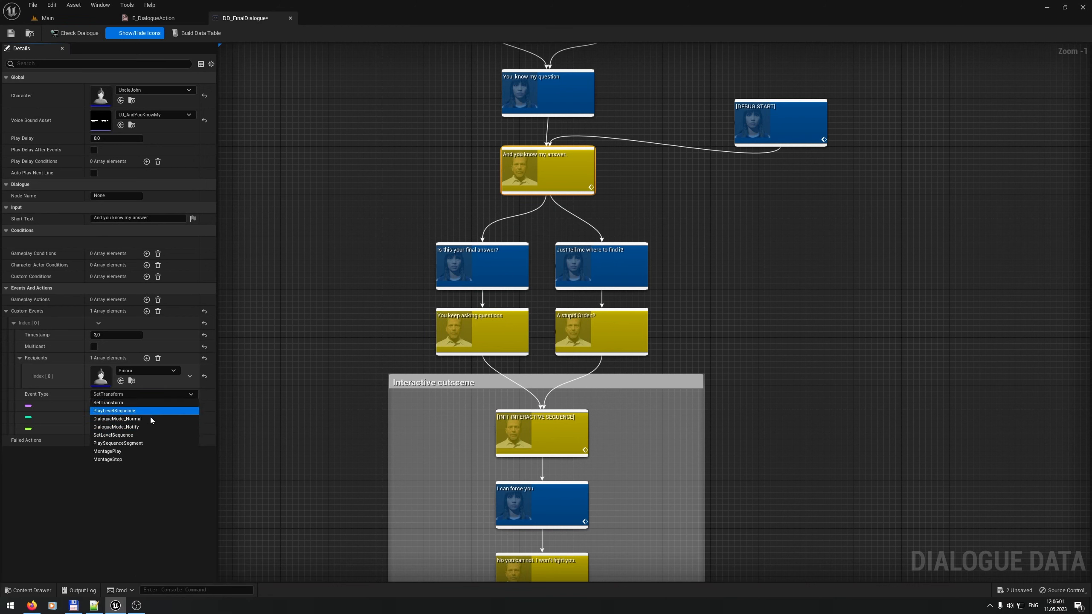
{"action": "left_click", "coordinate": [147, 452]}
{"action": "left_click", "coordinate": [112, 406]}
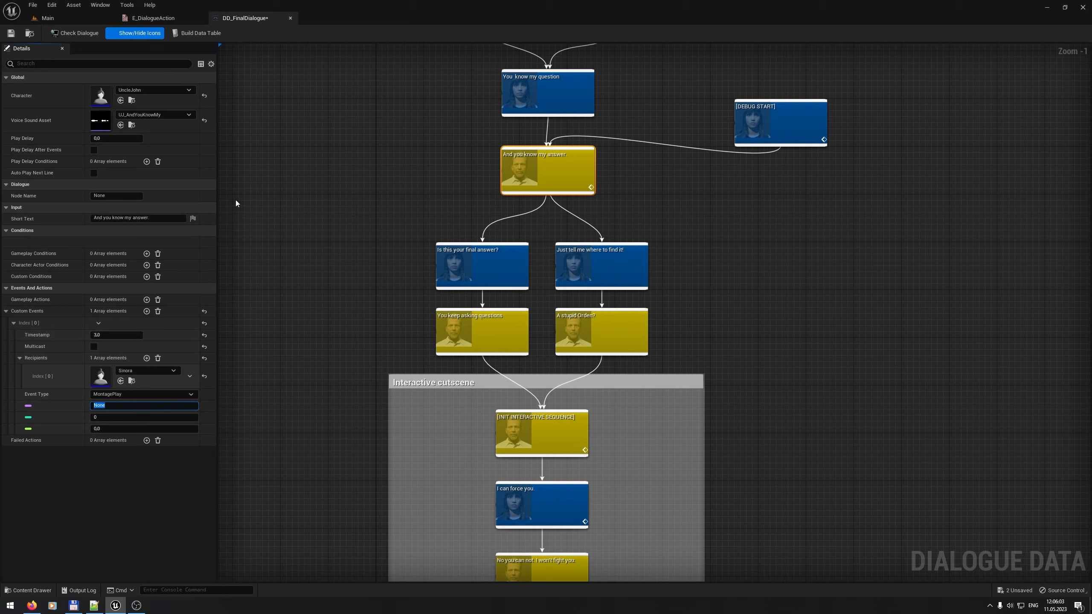
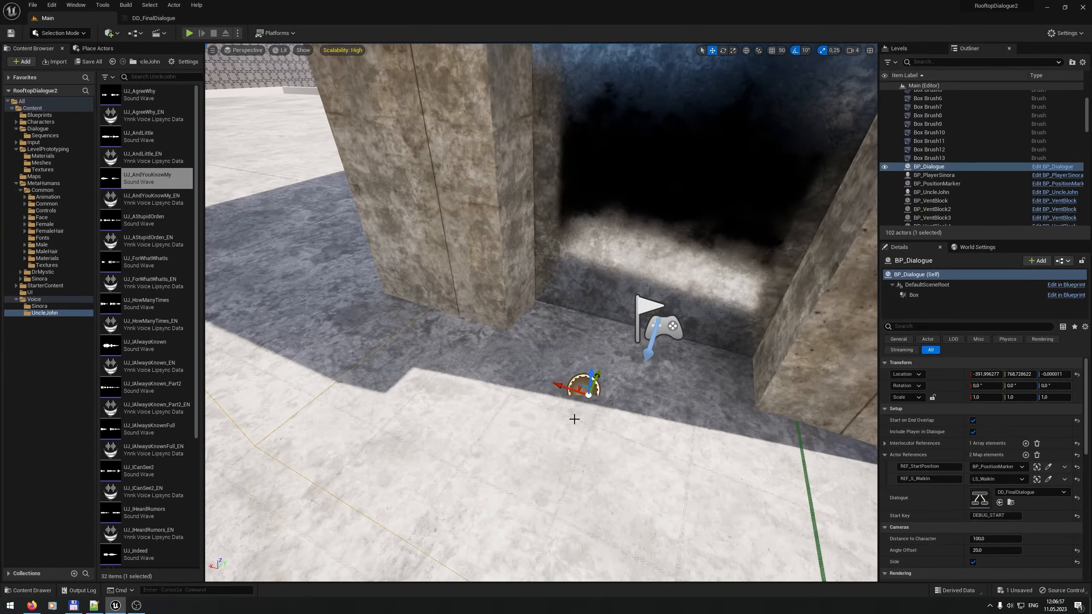
Step: Open the BP_Dialogue blueprint from the level actor and duplicate its ActorReferences variable in the Setup category
{"action": "key", "text": "f"}
{"action": "left_click", "coordinate": [1052, 166]}
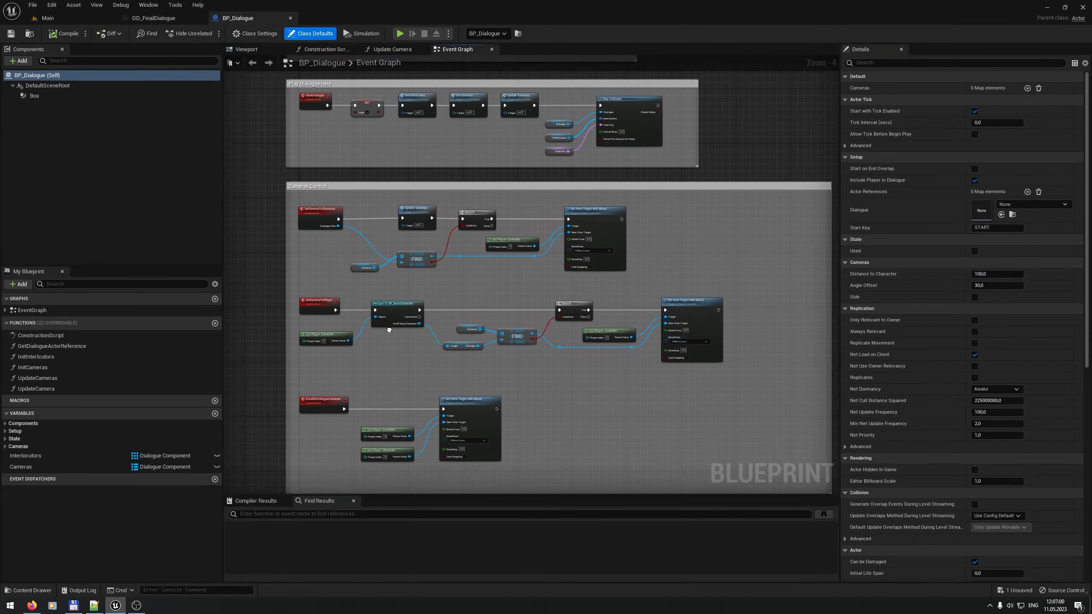
{"action": "left_click", "coordinate": [5, 431]}
{"action": "left_click", "coordinate": [65, 475]}
{"action": "key", "text": "ctrl+d"}
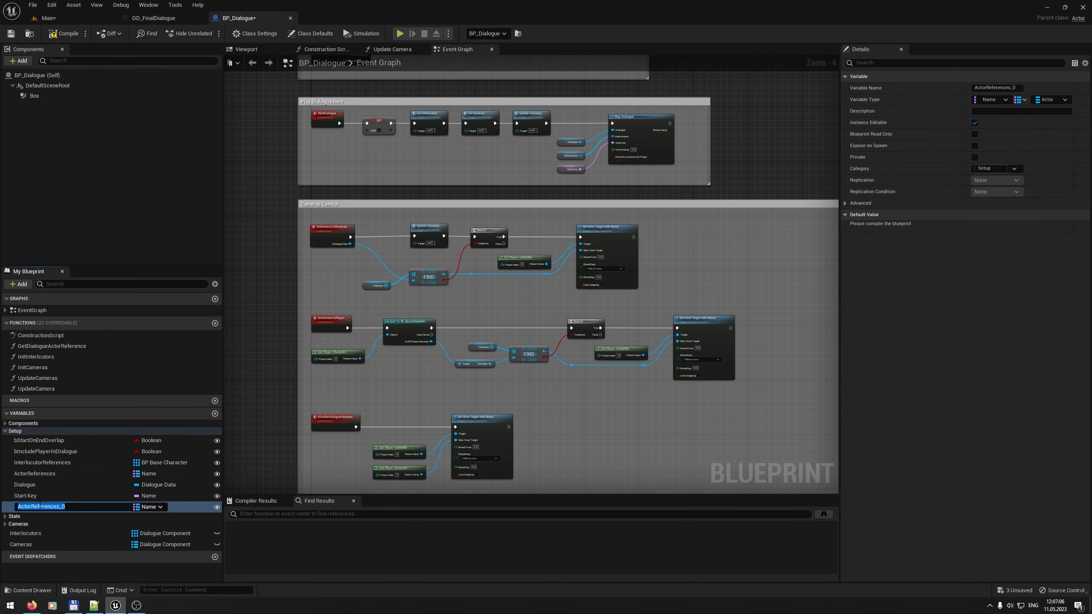
Step: Rename the duplicated variable MontageReferences
{"action": "left_click_drag", "start_coordinate": [30, 507], "coordinate": [2, 504]}
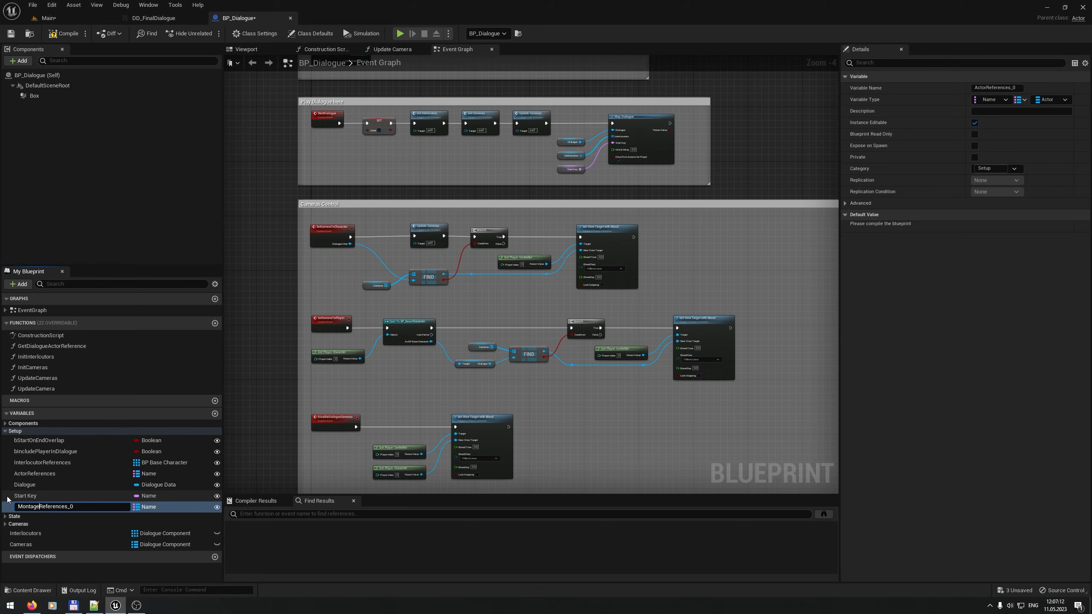
{"action": "type", "text": "Montage"}
{"action": "key", "text": "End"}
{"action": "key", "text": "BackSpace"}
{"action": "key", "text": "BackSpace"}
{"action": "key", "text": "Return"}
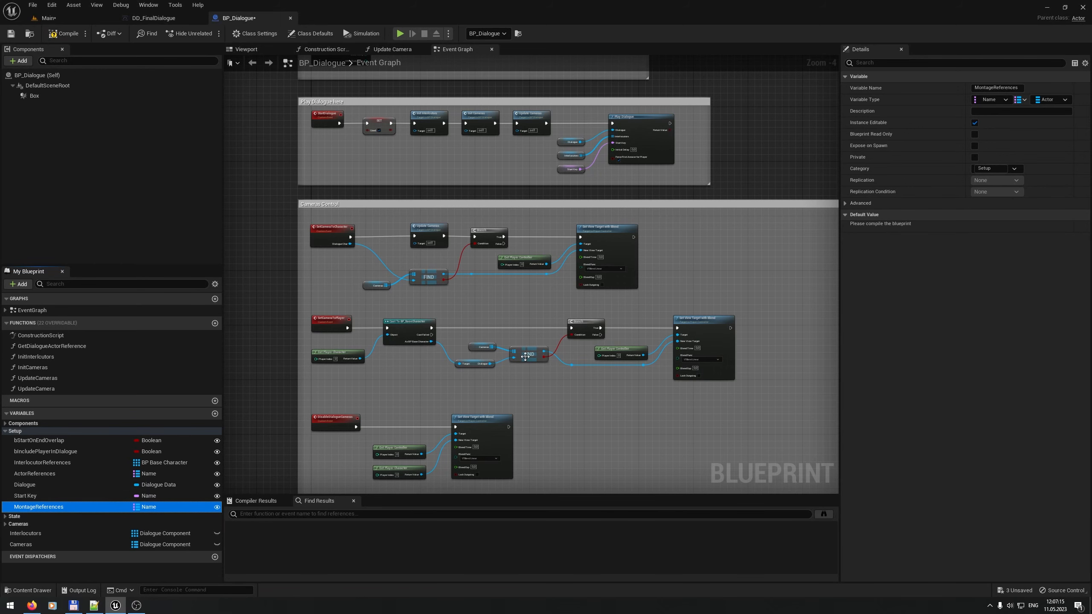
Step: Set the value type of the MontageReferences map to an Anim Sequence object reference
{"action": "left_click", "coordinate": [1045, 99]}
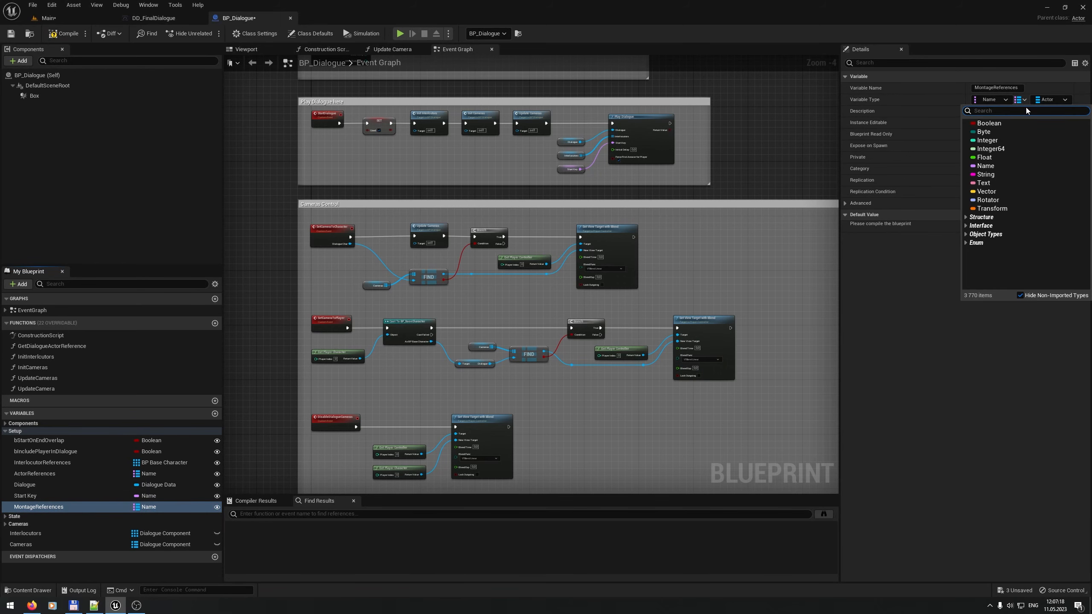
{"action": "type", "text": "animseq"}
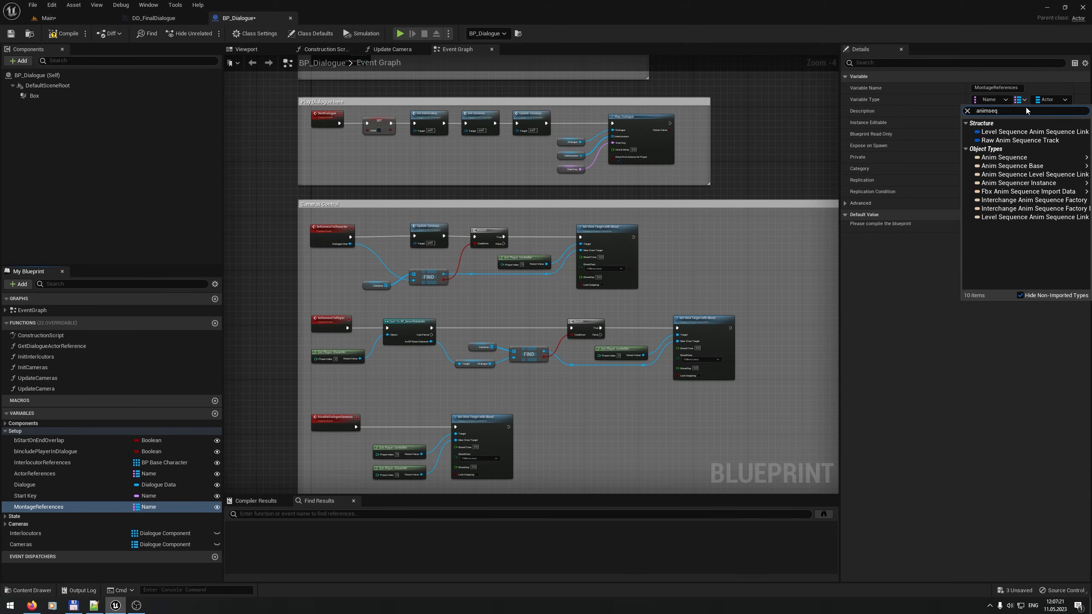
{"action": "left_click", "coordinate": [989, 157]}
Step: Duplicate the GetDialogueActorReference function and name the copy GetDialogueMontage
{"action": "left_click", "coordinate": [67, 348]}
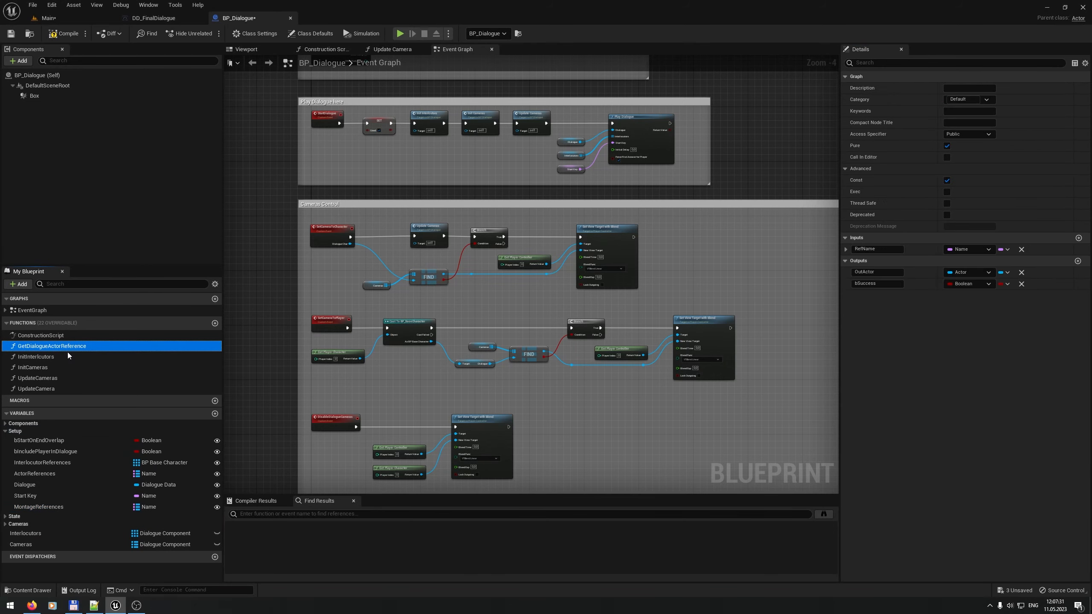
{"action": "key", "text": "ctrl+d"}
{"action": "left_click_drag", "start_coordinate": [53, 401], "coordinate": [113, 381]}
{"action": "type", "text": "Montage"}
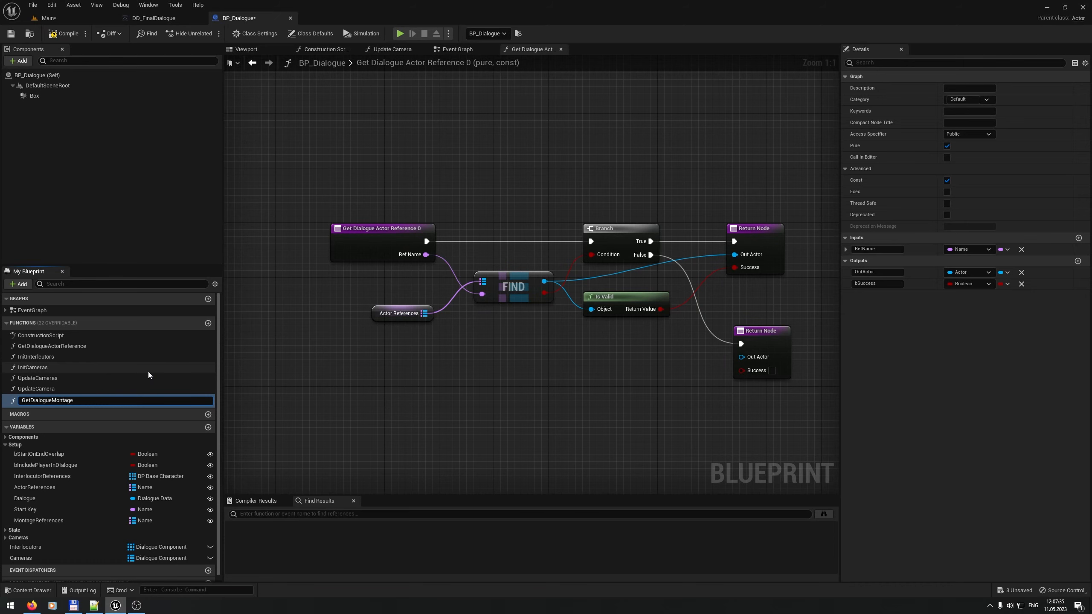
{"action": "key", "text": "Return"}
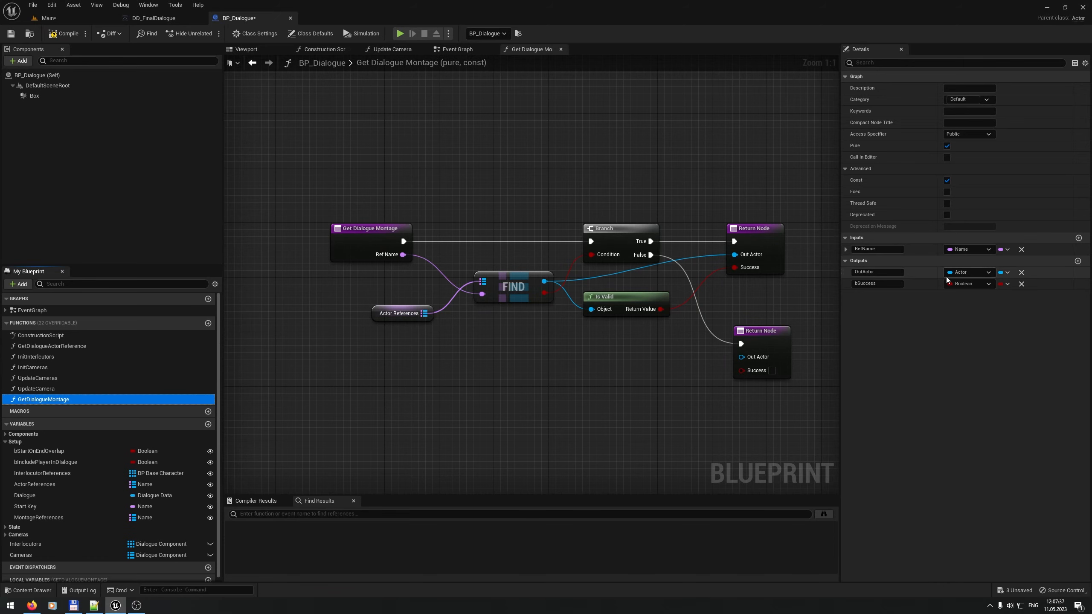
Step: Change the type of the function's OutActor output to an Anim Sequence object reference
{"action": "left_click", "coordinate": [968, 273]}
{"action": "type", "text": "animseq"}
{"action": "mouse_move", "coordinate": [991, 334]}
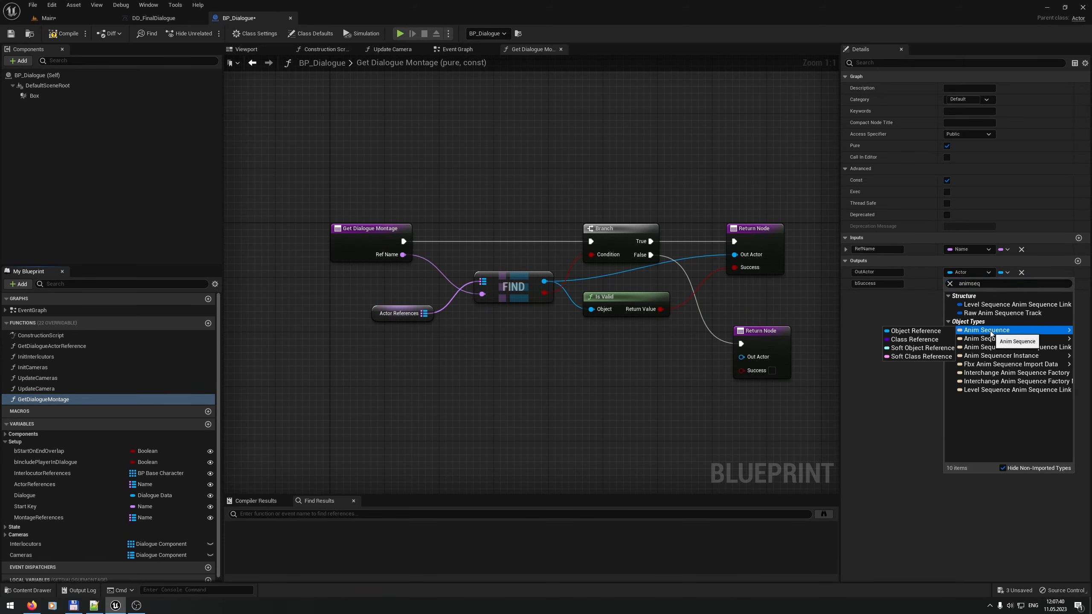
{"action": "left_click", "coordinate": [916, 330]}
{"action": "left_click", "coordinate": [731, 325]}
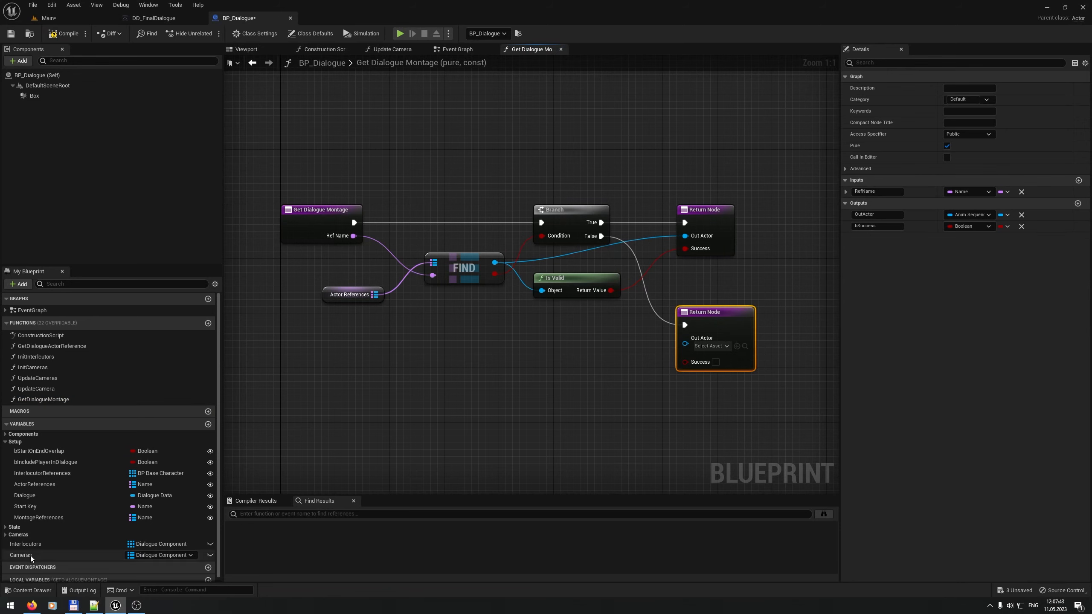
Step: Add a Find node fed by MontageReferences to GetDialogueMontage and connect Ref Name to its key
{"action": "left_click_drag", "start_coordinate": [39, 517], "coordinate": [436, 300], "text": "ctrl"}
{"action": "type", "text": "find"}
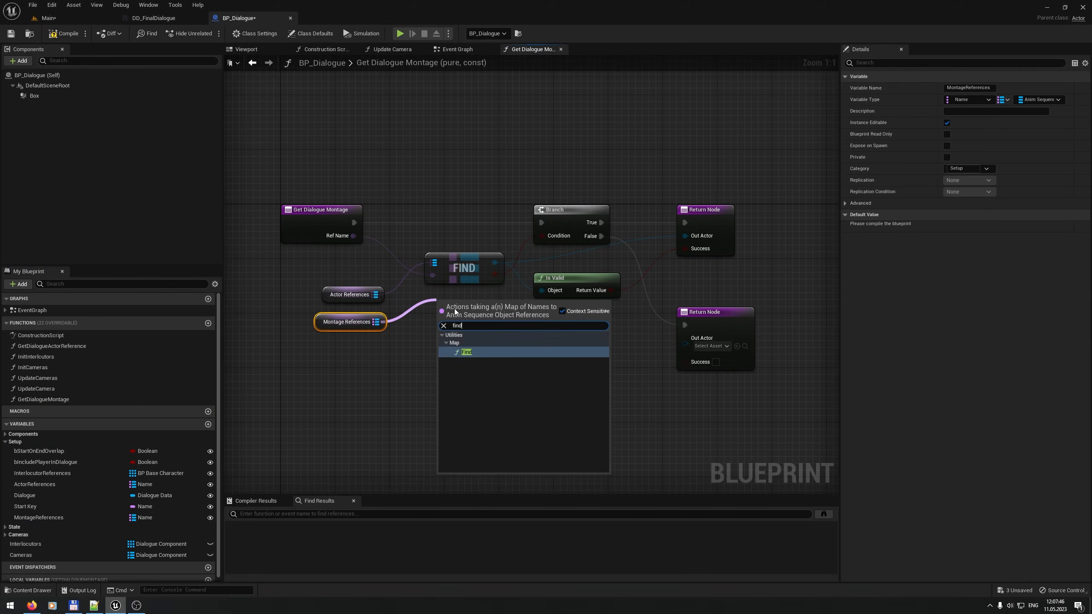
{"action": "key", "text": "Return"}
{"action": "left_click_drag", "start_coordinate": [353, 236], "coordinate": [439, 316]}
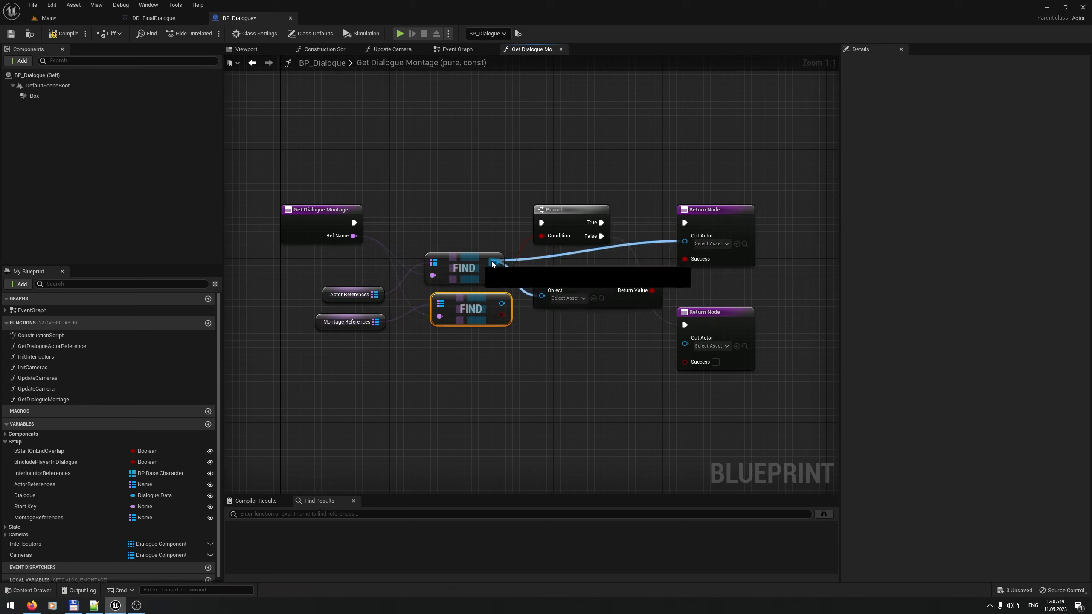
Step: Transfer the old Find node's output links to the new one, delete the old Find and Actor References nodes, and tidy the remaining nodes
{"action": "left_click_drag", "start_coordinate": [493, 264], "coordinate": [502, 315], "text": "ctrl"}
{"action": "left_click_drag", "start_coordinate": [477, 229], "coordinate": [456, 265]}
{"action": "key", "text": "Delete"}
{"action": "left_click_drag", "start_coordinate": [471, 316], "coordinate": [457, 269]}
{"action": "left_click", "coordinate": [327, 297]}
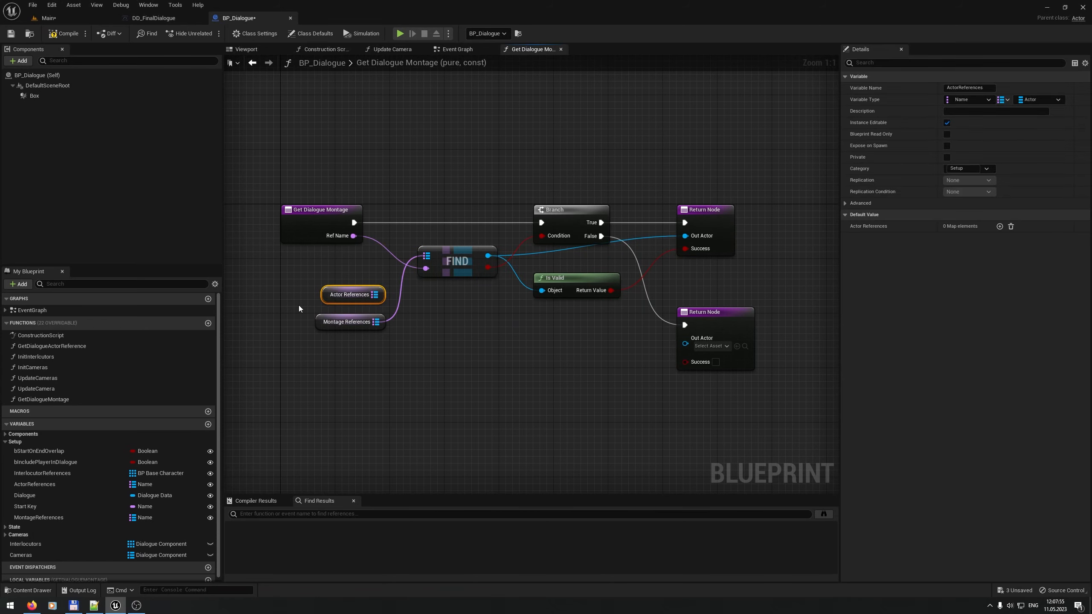
{"action": "key", "text": "Delete"}
{"action": "left_click_drag", "start_coordinate": [348, 322], "coordinate": [320, 281]}
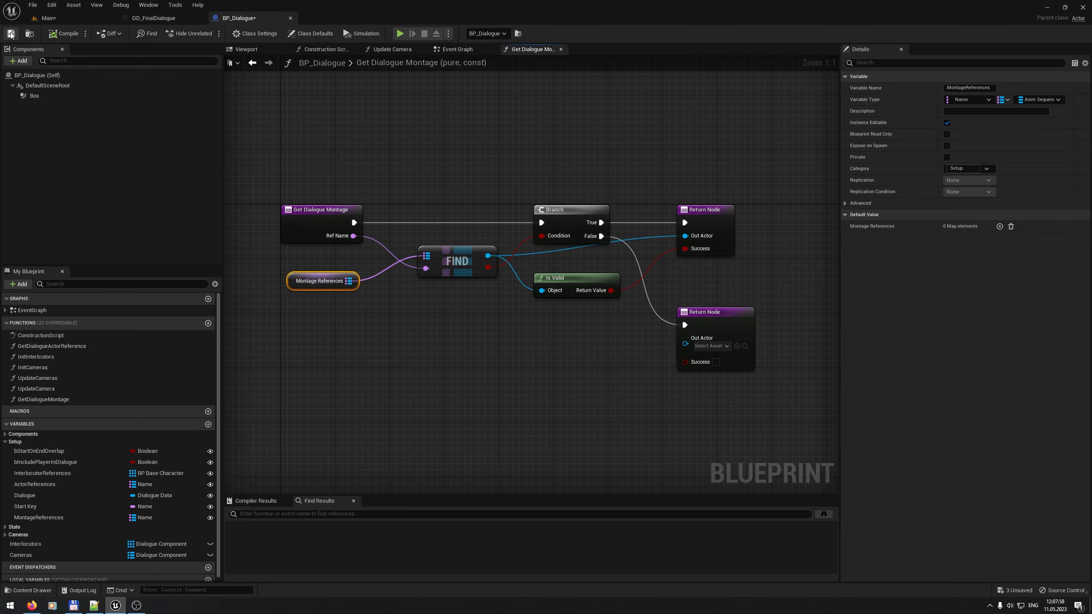
Step: Save and close BP_Dialogue, and bring up the Switch on E_DialogueAction area in BP_BaseCharacter's event graph
{"action": "left_click", "coordinate": [290, 18]}
{"action": "left_click", "coordinate": [48, 18]}
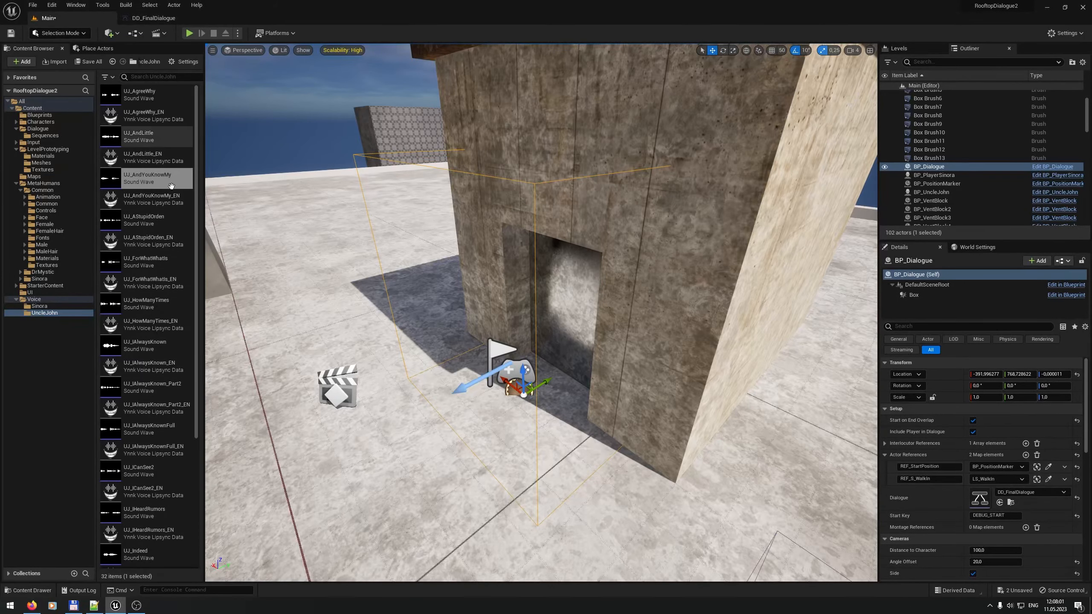
{"action": "left_click", "coordinate": [57, 117]}
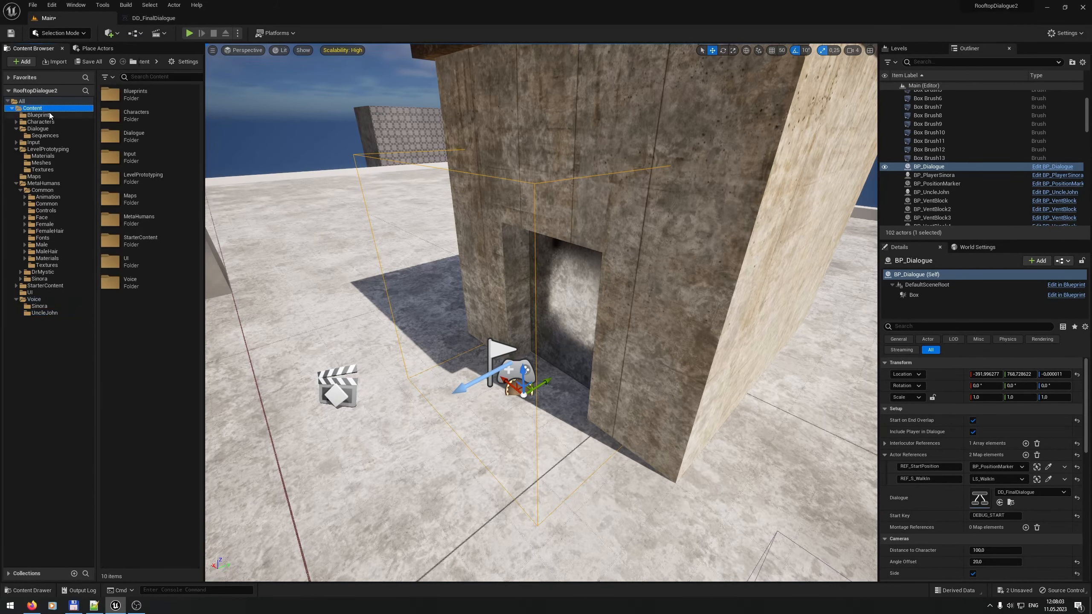
{"action": "left_click", "coordinate": [155, 157]}
{"action": "right_click_drag", "start_coordinate": [524, 270], "coordinate": [351, 171]}
{"action": "scroll", "coordinate": [437, 232], "scroll_direction": "down", "scroll_amount": 1}
{"action": "scroll", "coordinate": [408, 203], "scroll_direction": "up", "scroll_amount": 1}
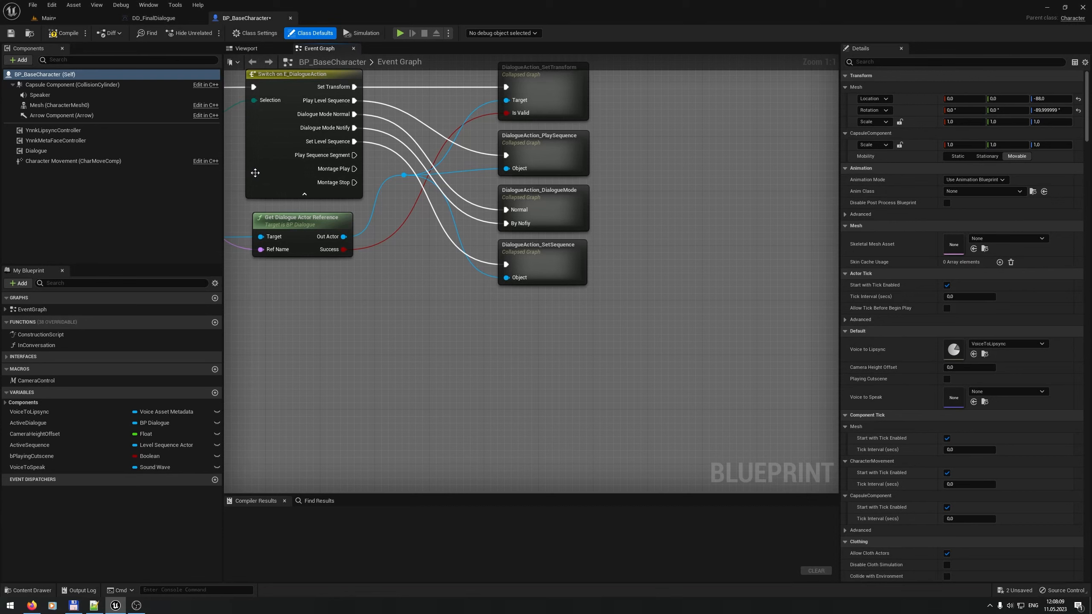
Step: Add a Mesh reference with a Get Anim Instance node below the dialogue action nodes
{"action": "left_click_drag", "start_coordinate": [50, 105], "coordinate": [463, 362]}
{"action": "type", "text": "getanim"}
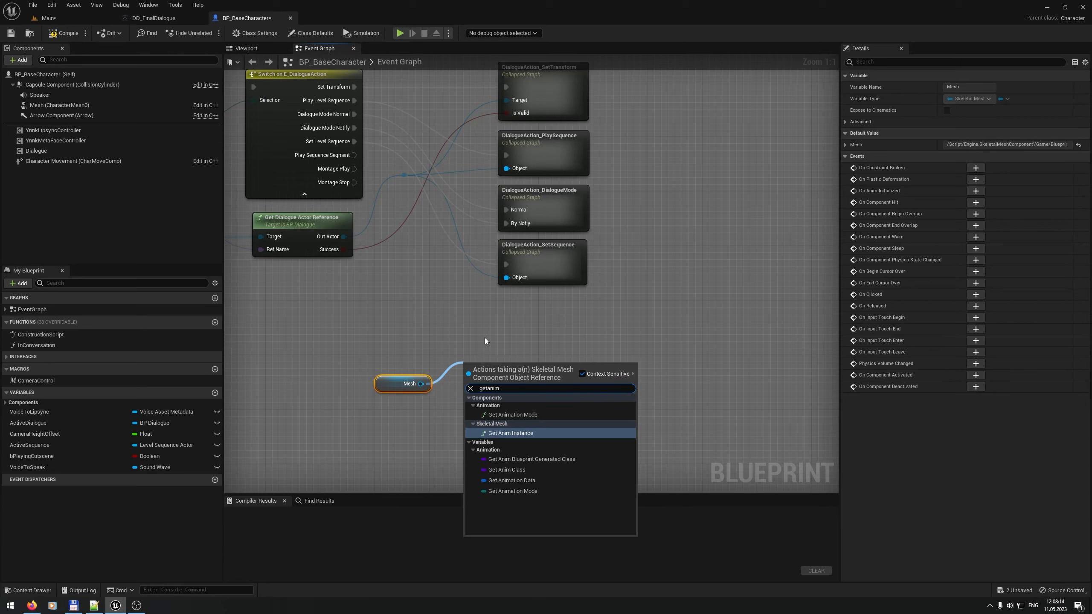
{"action": "key", "text": "Return"}
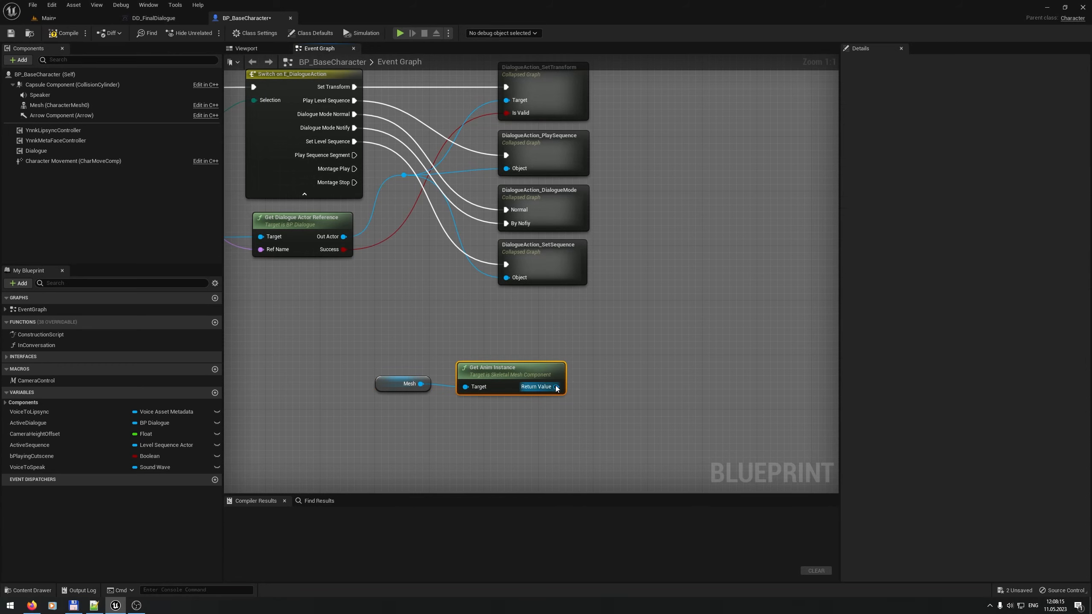
Step: Add Play Slot Animation as Dynamic Montage and Stop Slot Animation nodes, both targeting the anim instance
{"action": "left_click_drag", "start_coordinate": [556, 387], "coordinate": [626, 345]}
{"action": "type", "text": "plays"}
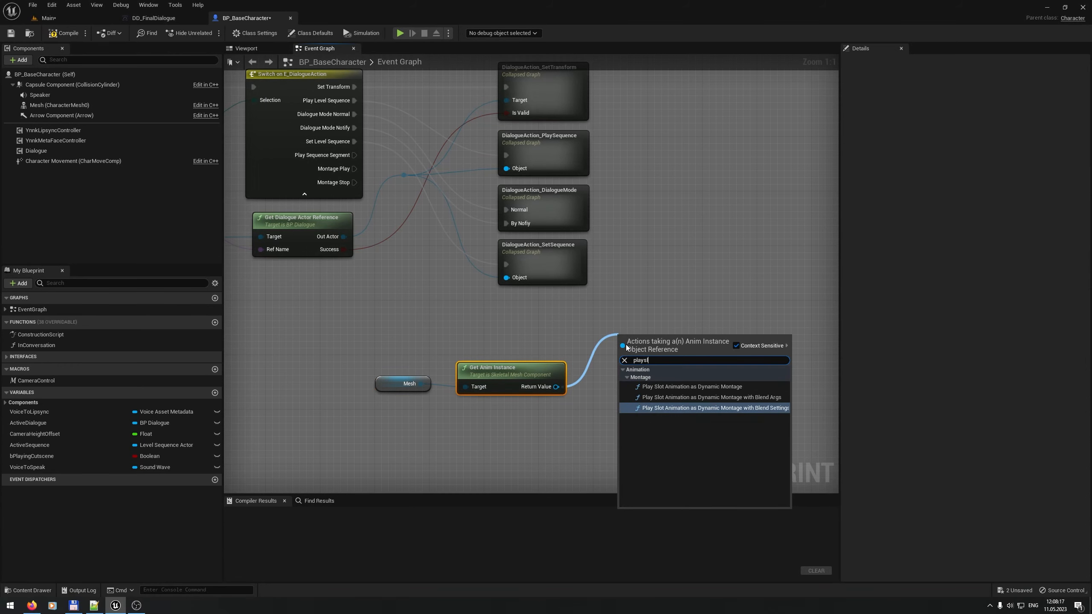
{"action": "type", "text": "l"}
{"action": "left_click", "coordinate": [709, 387]}
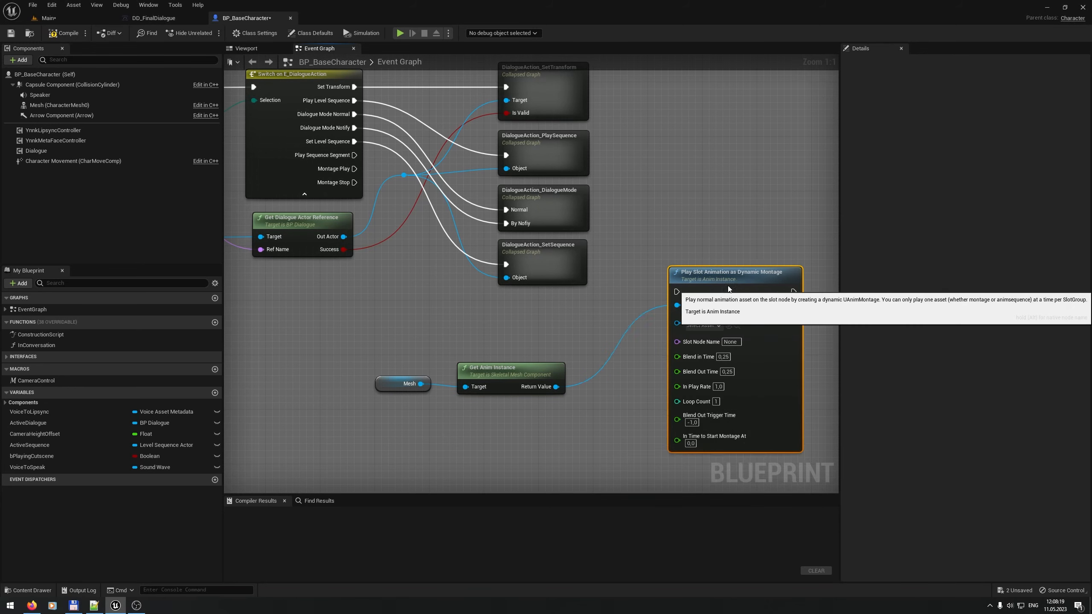
{"action": "left_click_drag", "start_coordinate": [728, 286], "coordinate": [728, 246]}
{"action": "right_click_drag", "start_coordinate": [634, 391], "coordinate": [585, 312]}
{"action": "left_click_drag", "start_coordinate": [508, 309], "coordinate": [655, 359]}
{"action": "type", "text": "stops"}
{"action": "key", "text": "Return"}
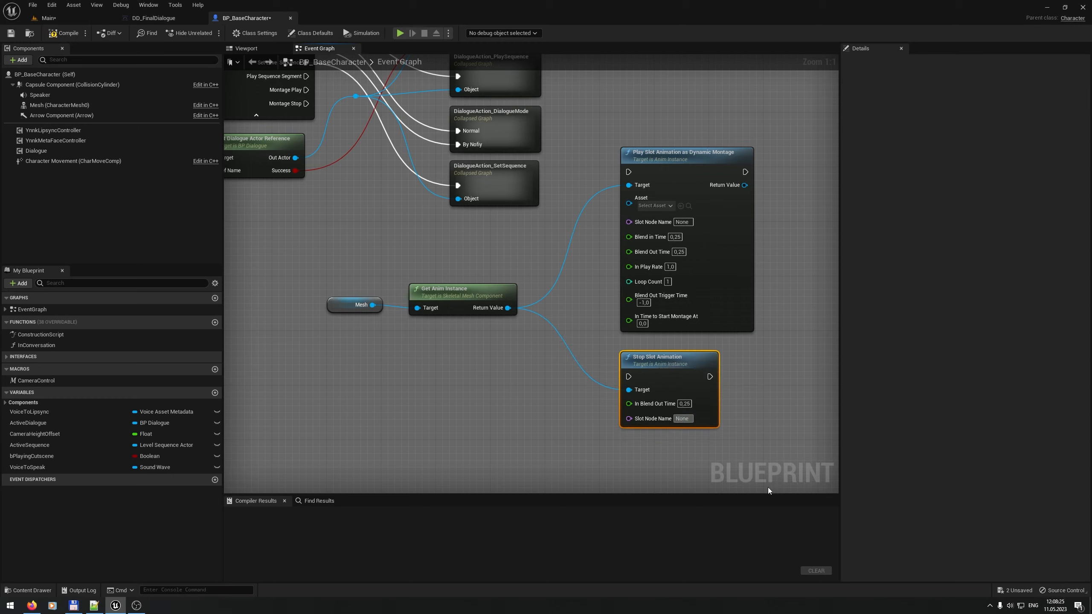
Step: Set Slot Node Name to FullBodySlot on both slot animation nodes and the stop node's In Blend Out Time to 1.0
{"action": "type", "text": "FullBodySL"}
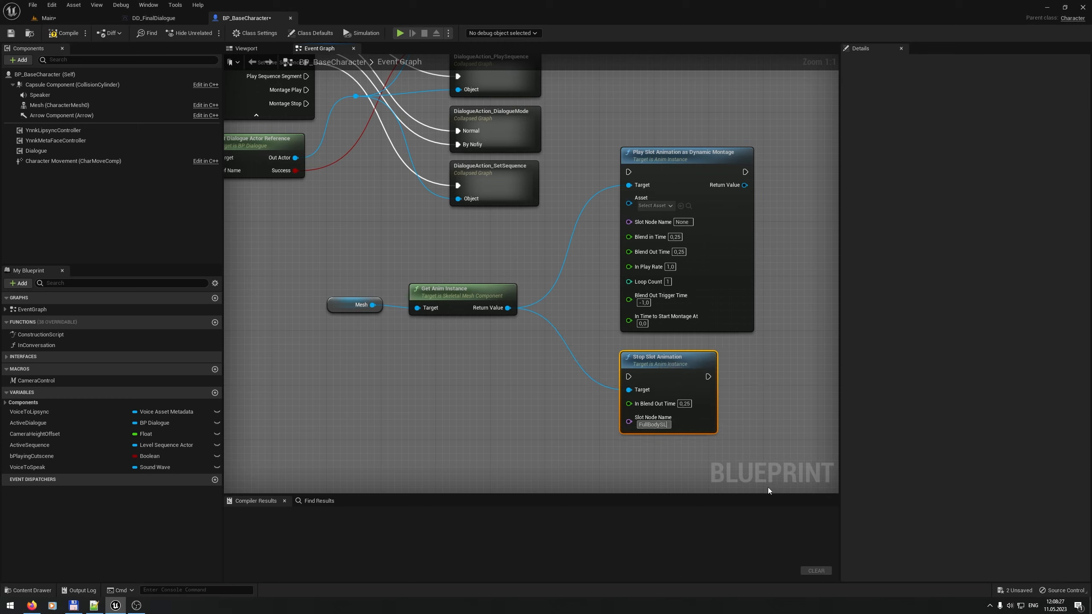
{"action": "type", "text": "ot"}
{"action": "key", "text": "BackSpace"}
{"action": "key", "text": "BackSpace"}
{"action": "key", "text": "BackSpace"}
{"action": "type", "text": "lot"}
{"action": "key", "text": "Return"}
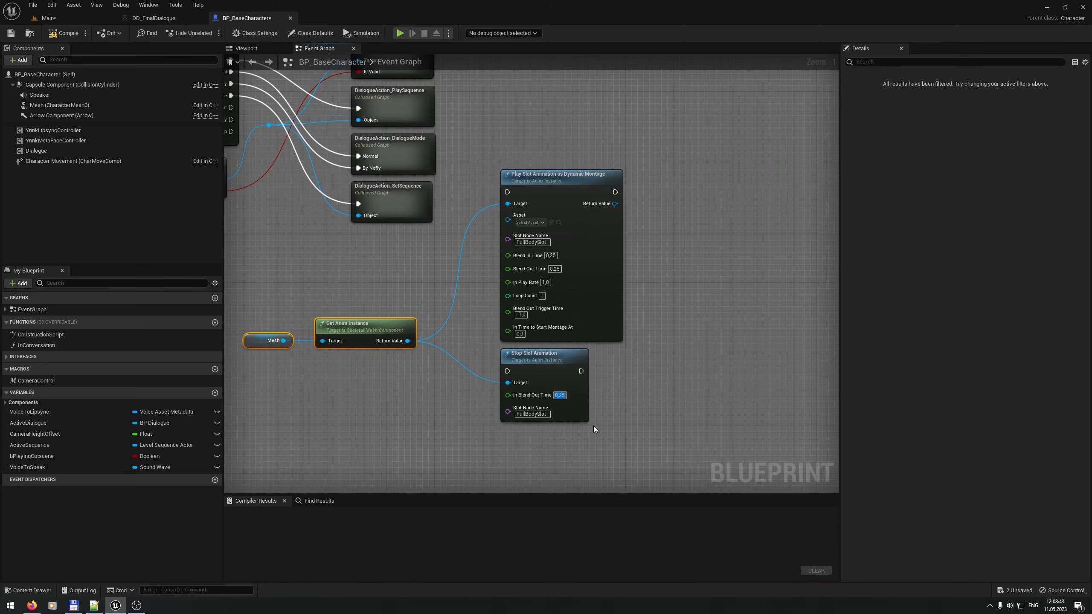
{"action": "type", "text": "1"}
{"action": "key", "text": "Tab"}
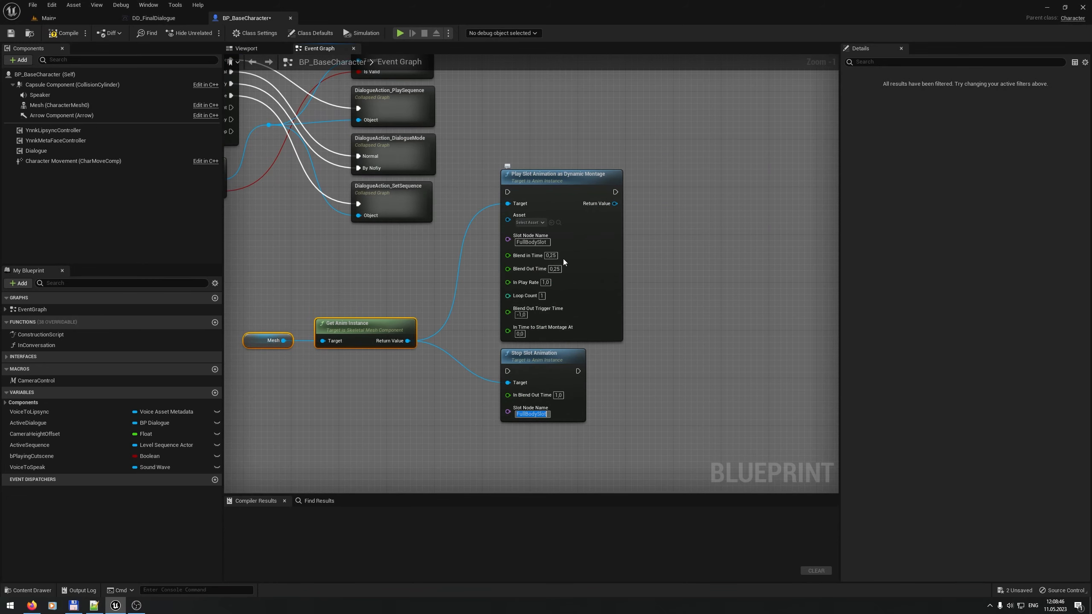
Step: Add a Get Dialogue Montage call targeting Active Dialogue beneath the Get Dialogue Actor Reference node
{"action": "right_click_drag", "start_coordinate": [589, 375], "coordinate": [696, 448]}
{"action": "right_click_drag", "start_coordinate": [338, 226], "coordinate": [494, 178]}
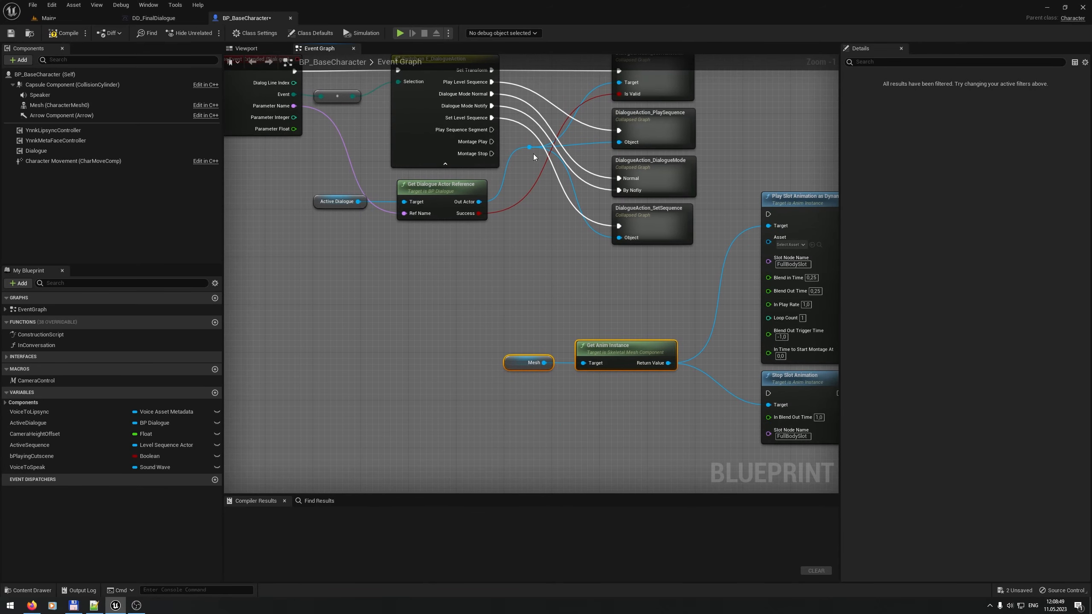
{"action": "left_click", "coordinate": [533, 149]}
{"action": "right_click_drag", "start_coordinate": [354, 235], "coordinate": [392, 259]}
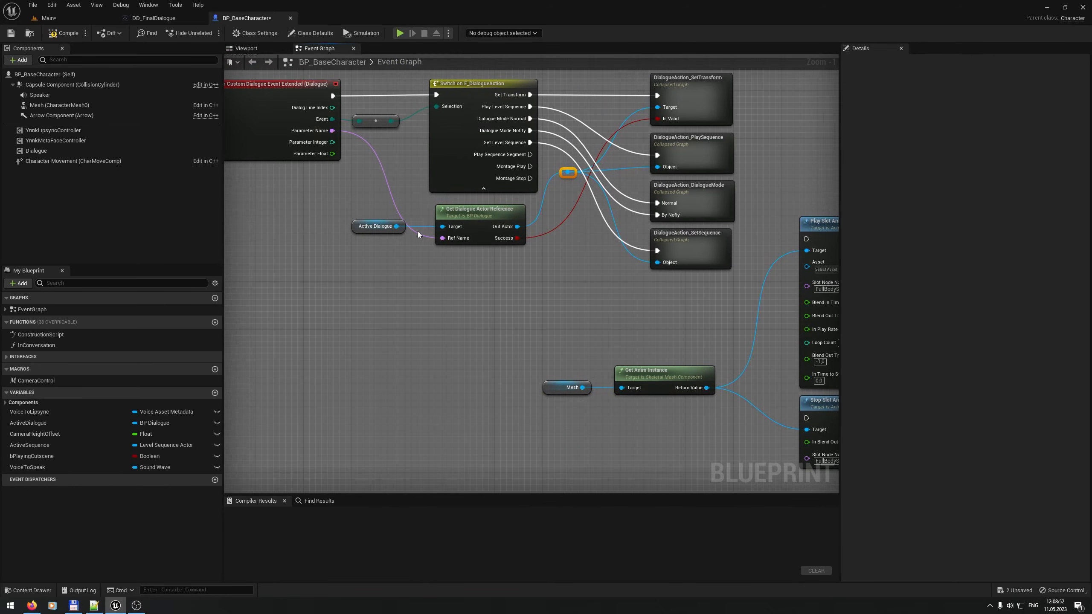
{"action": "left_click_drag", "start_coordinate": [332, 131], "coordinate": [480, 294]}
{"action": "type", "text": "getdialo"}
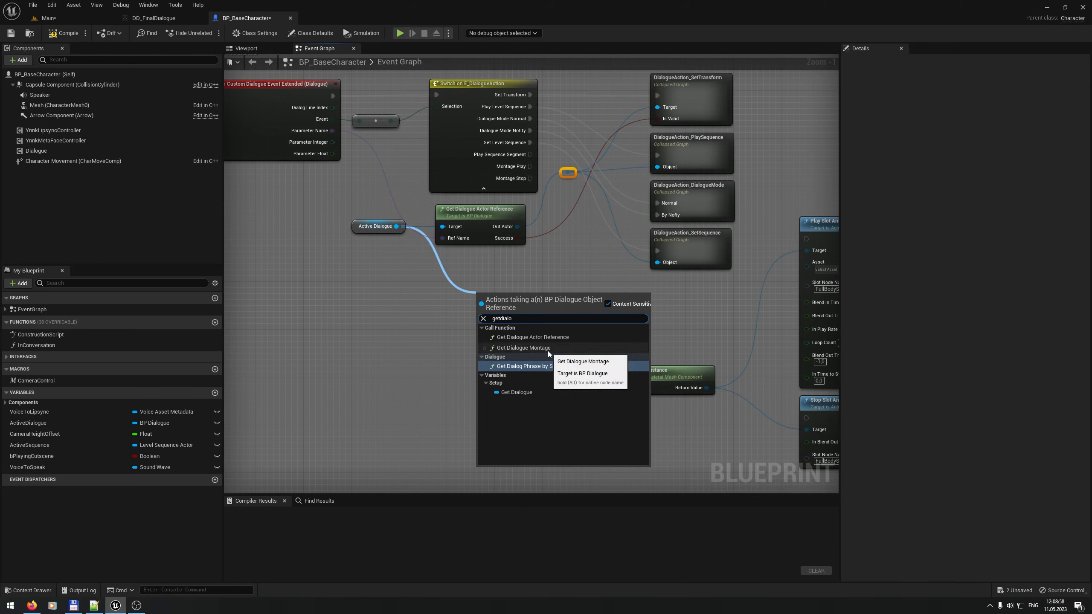
{"action": "left_click", "coordinate": [548, 349]}
Step: Add a reroute point to the Parameter Name wire and connect it to Get Dialogue Montage's Ref Name
{"action": "double_click", "coordinate": [391, 198]}
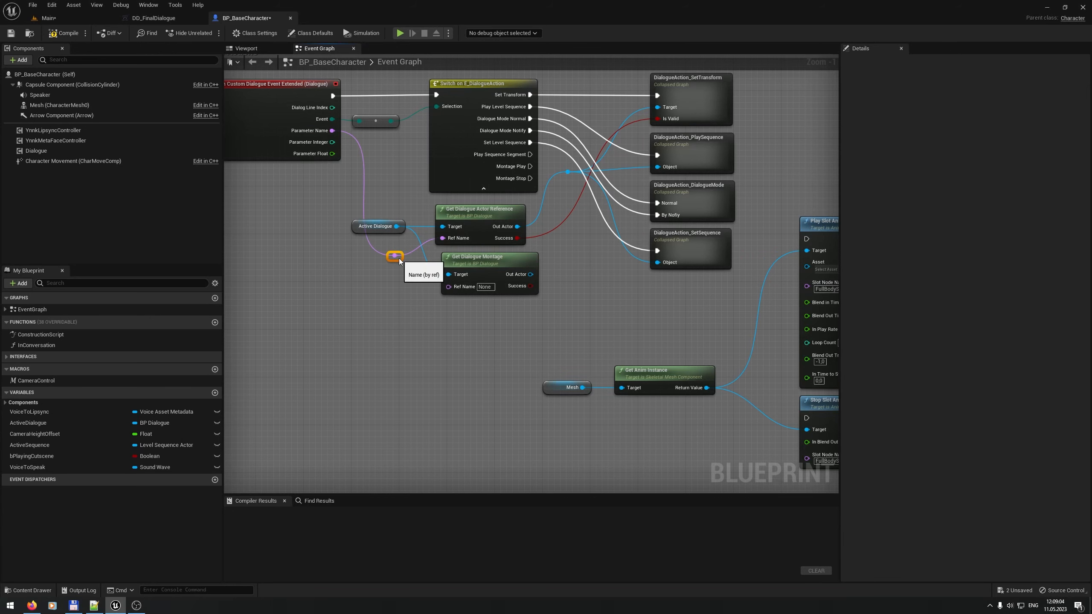
{"action": "left_click_drag", "start_coordinate": [394, 255], "coordinate": [448, 287]}
{"action": "left_click", "coordinate": [496, 262]}
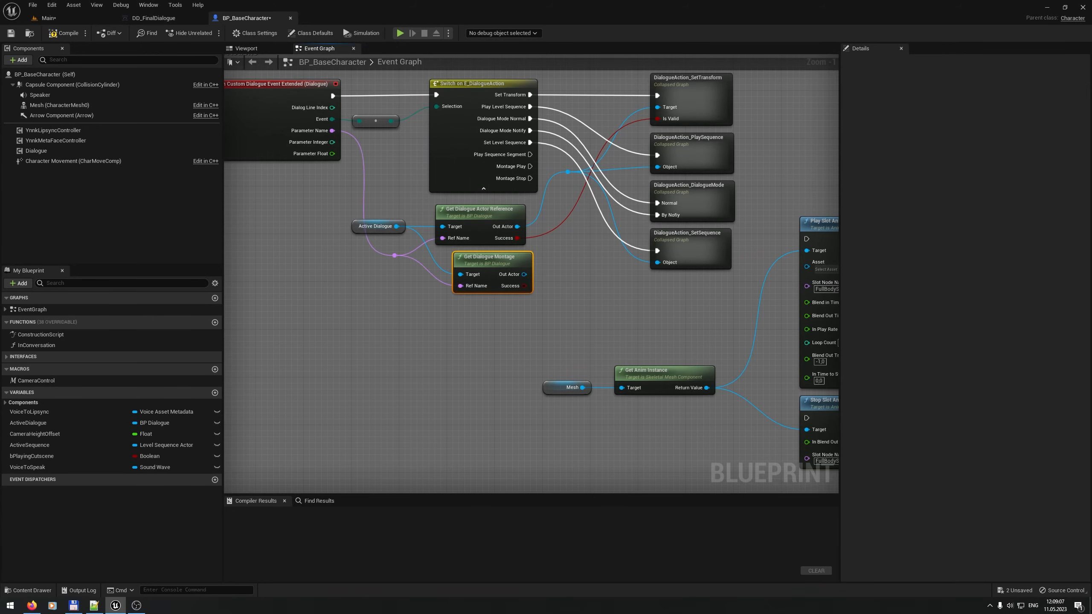
Step: Add a Branch node conditioned on the Success output of Get Dialogue Montage
{"action": "right_click_drag", "start_coordinate": [648, 329], "coordinate": [525, 325]}
{"action": "left_click_drag", "start_coordinate": [400, 284], "coordinate": [511, 290]}
{"action": "type", "text": "b"}
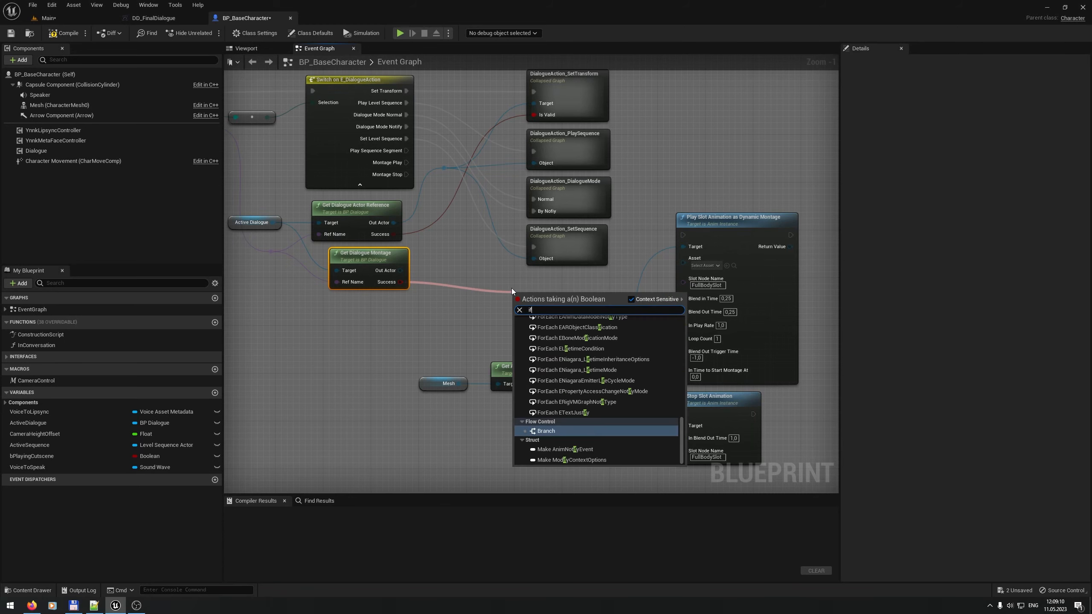
{"action": "key", "text": "Return"}
Step: Connect Montage Play and Montage Stop to their slot animation nodes, and wire Get Dialogue Montage's Out Actor to the play node's Asset
{"action": "left_click_drag", "start_coordinate": [406, 163], "coordinate": [682, 235]}
{"action": "left_click_drag", "start_coordinate": [407, 175], "coordinate": [546, 296]}
{"action": "scroll", "coordinate": [247, 184], "scroll_direction": "down", "scroll_amount": 1}
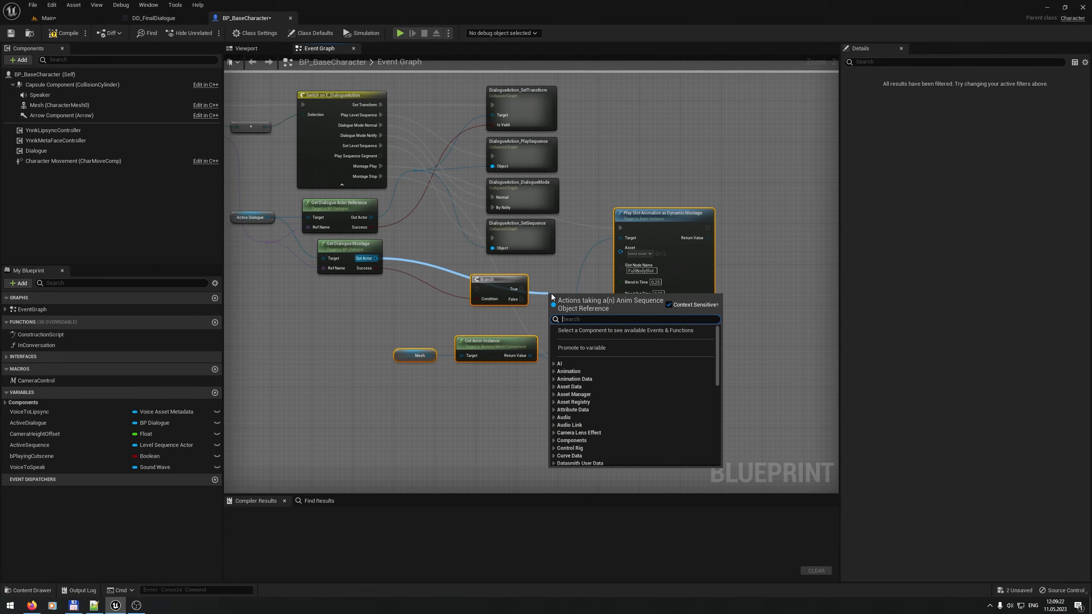
{"action": "left_click_drag", "start_coordinate": [375, 258], "coordinate": [623, 251]}
Step: Collapse the branch, mesh and slot animation nodes into a graph named DialogueAction_Montage and place it below DialogueAction_SetSequence
{"action": "left_click_drag", "start_coordinate": [739, 433], "coordinate": [402, 274]}
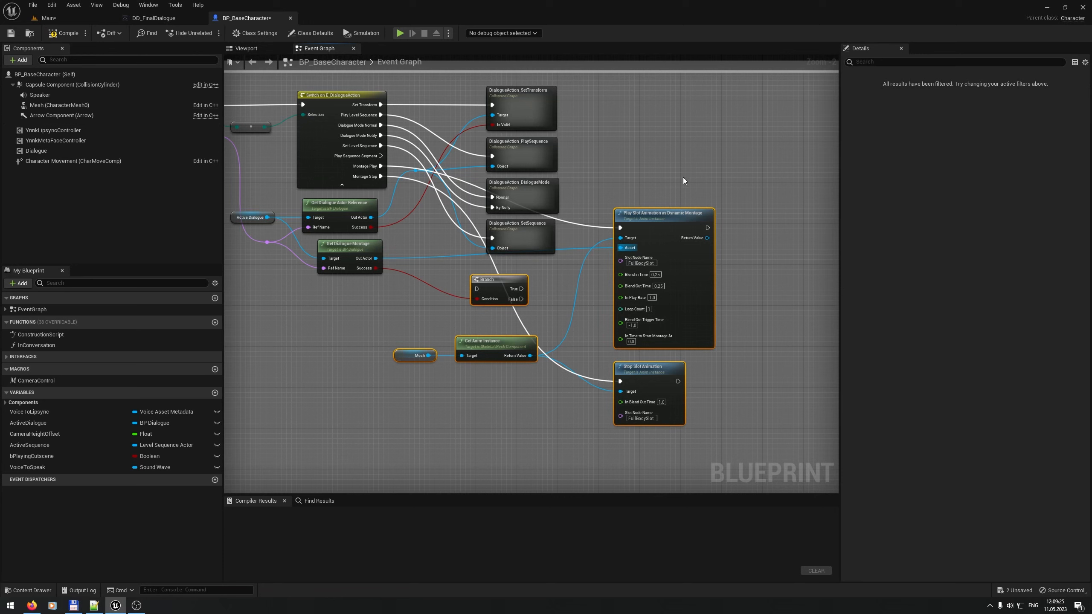
{"action": "right_click", "coordinate": [671, 233]}
{"action": "left_click", "coordinate": [705, 346]}
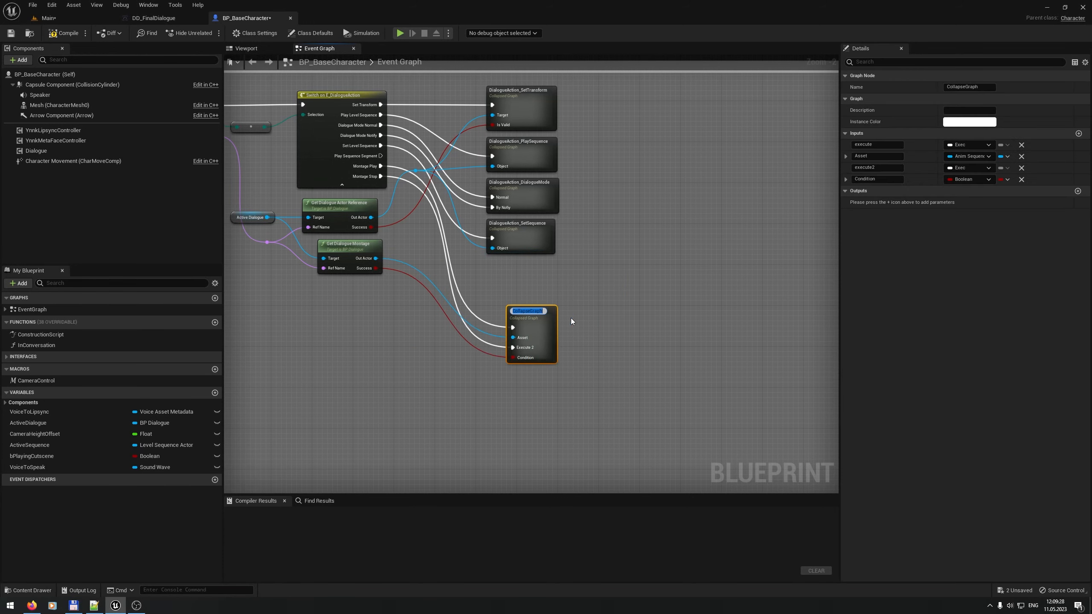
{"action": "type", "text": "Dialog"}
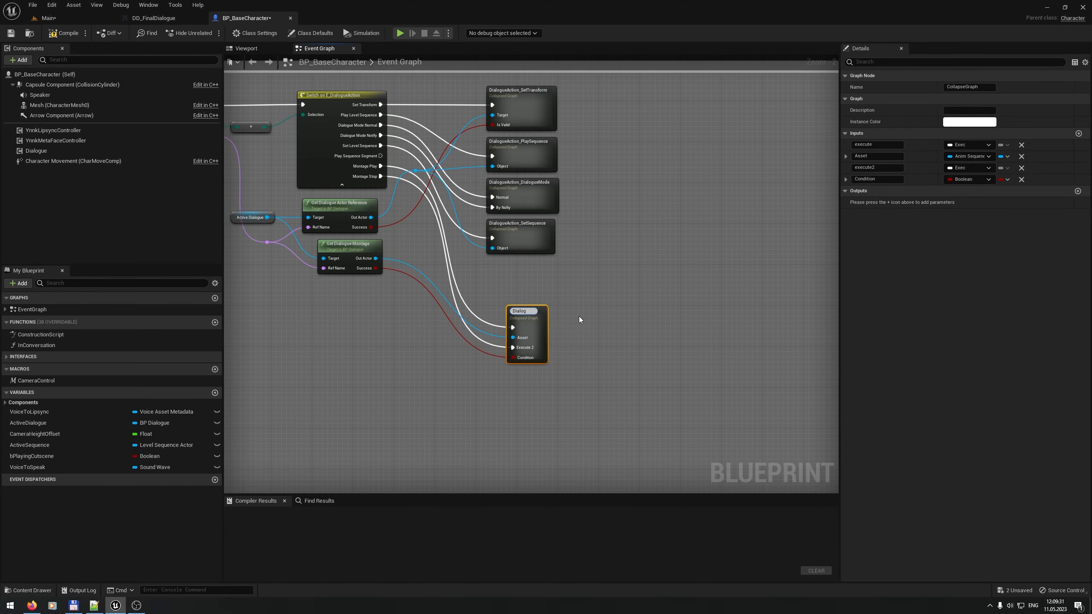
{"action": "type", "text": "ueAction_<p"}
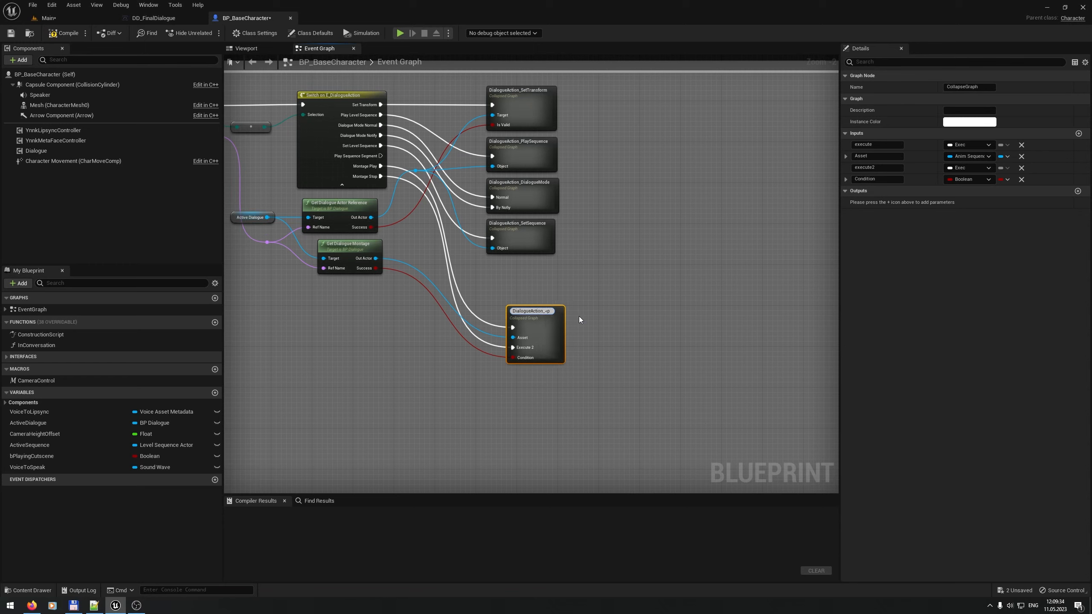
{"action": "key", "text": "BackSpace"}
{"action": "key", "text": "BackSpace"}
{"action": "type", "text": "Montage"}
{"action": "key", "text": "Return"}
{"action": "left_click_drag", "start_coordinate": [548, 313], "coordinate": [528, 266]}
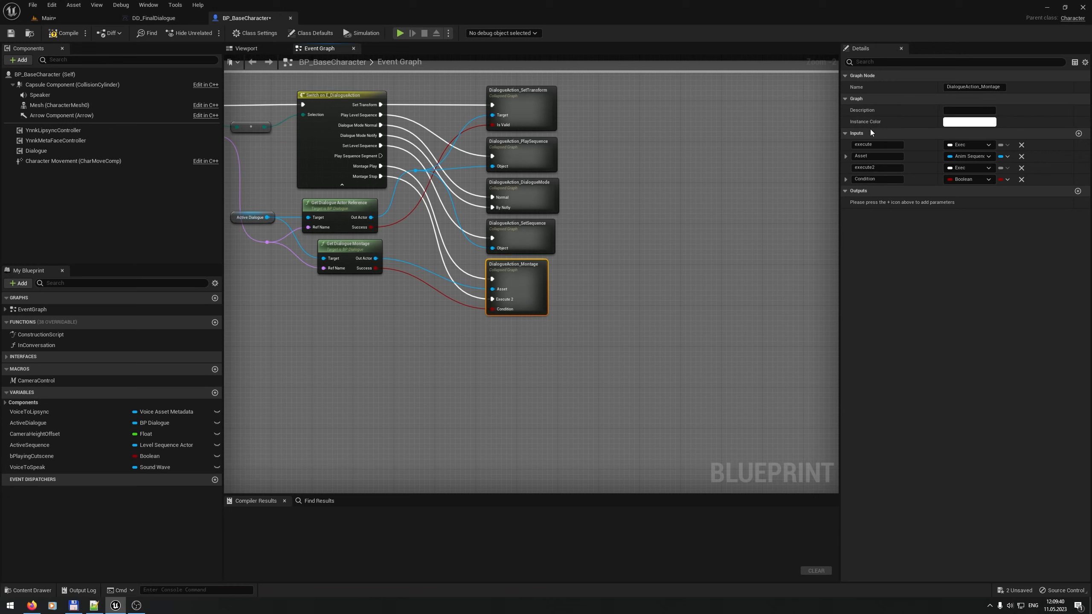
Step: Rename the collapsed graph's two execution inputs Play and Stop
{"action": "double_click", "coordinate": [872, 145]}
{"action": "type", "text": "Play"}
{"action": "key", "text": "Return"}
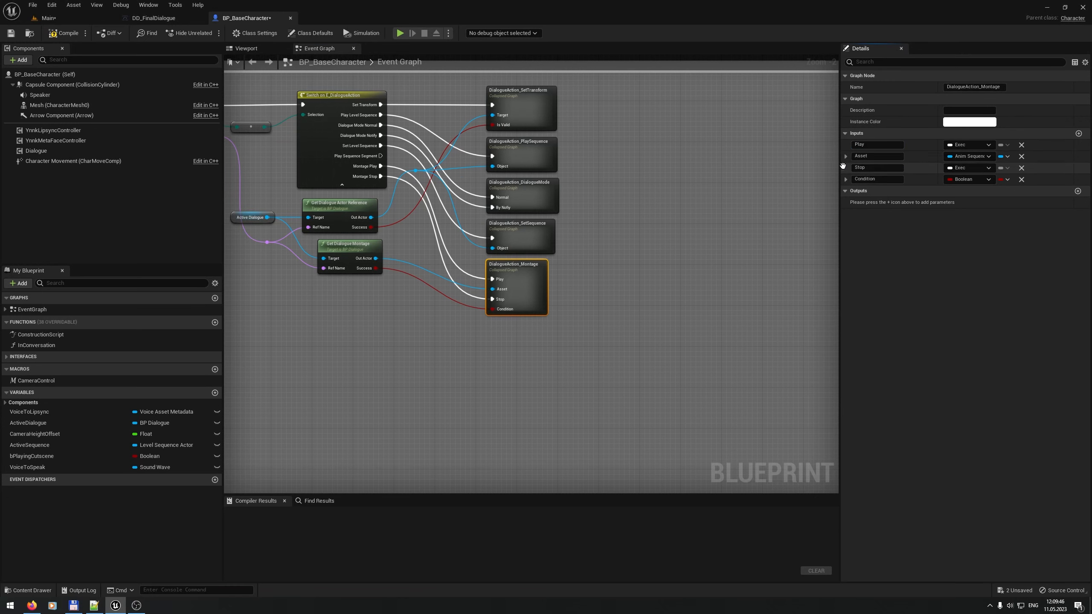
Step: Order the DialogueAction_Montage inputs with Stop directly below Play, and rename the Asset input to Animation
{"action": "left_click_drag", "start_coordinate": [845, 156], "coordinate": [845, 169]}
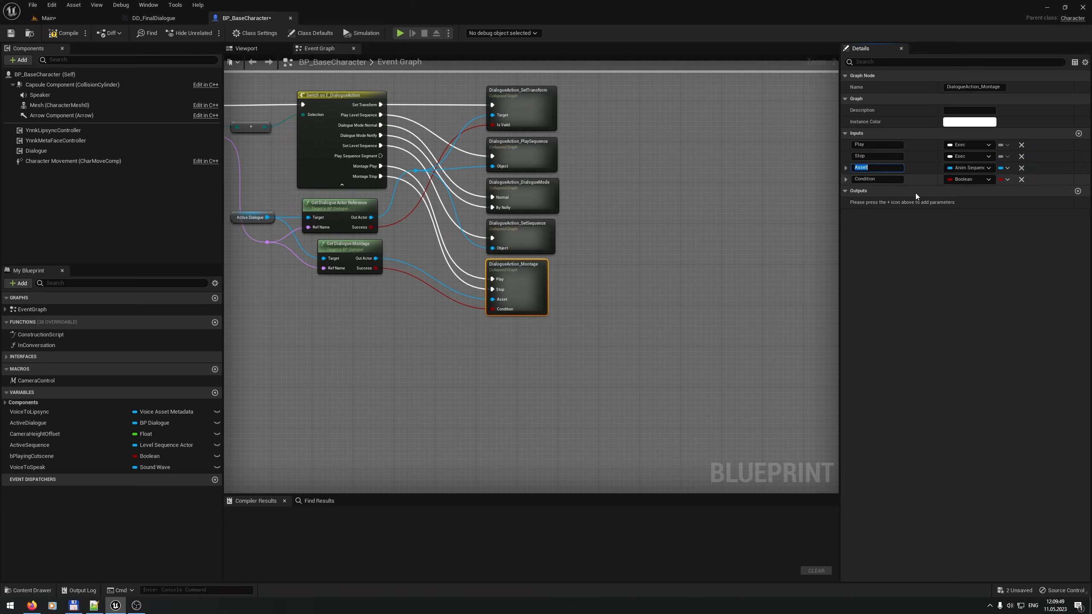
{"action": "type", "text": "Animation"}
{"action": "key", "text": "Return"}
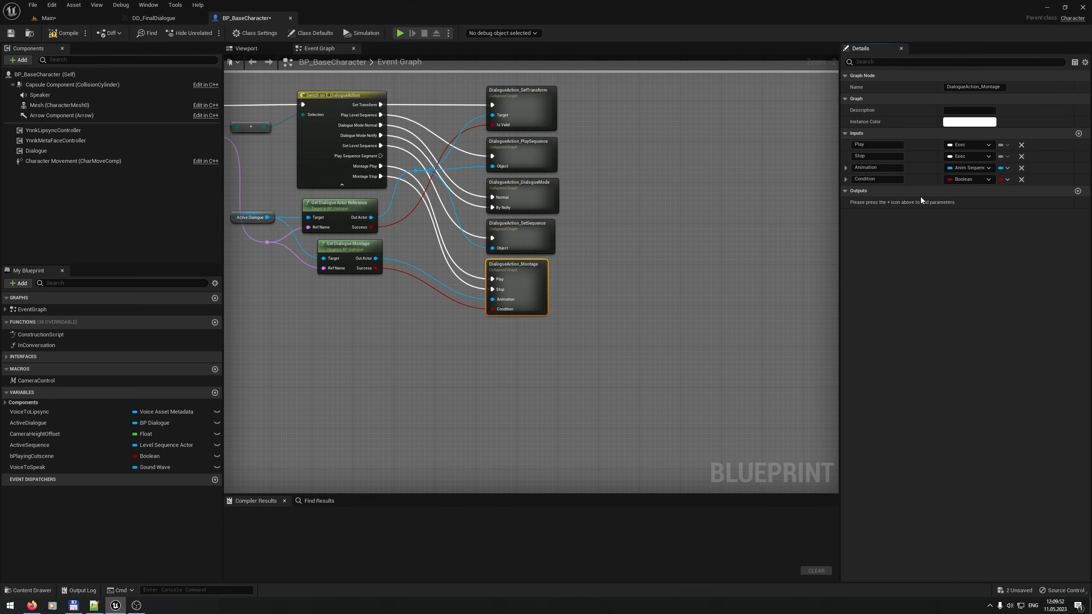
Step: Remove the collapsed graph's Condition input and replace the Branch inside it with an Is Valid check on Animation before playing the montage
{"action": "left_click", "coordinate": [1022, 179]}
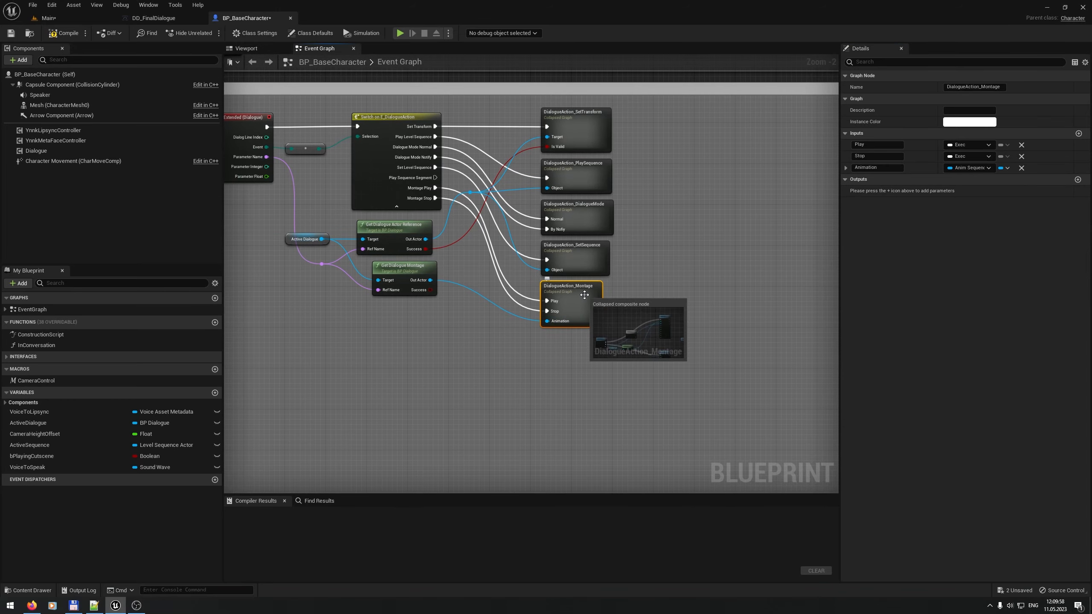
{"action": "double_click", "coordinate": [582, 295]}
{"action": "right_click_drag", "start_coordinate": [477, 236], "coordinate": [513, 218]}
{"action": "left_click_drag", "start_coordinate": [361, 294], "coordinate": [456, 167]}
{"action": "type", "text": "is valid"}
{"action": "key", "text": "Return"}
{"action": "left_click_drag", "start_coordinate": [308, 178], "coordinate": [416, 178], "text": "ctrl"}
{"action": "left_click", "coordinate": [589, 248]}
{"action": "key", "text": "Delete"}
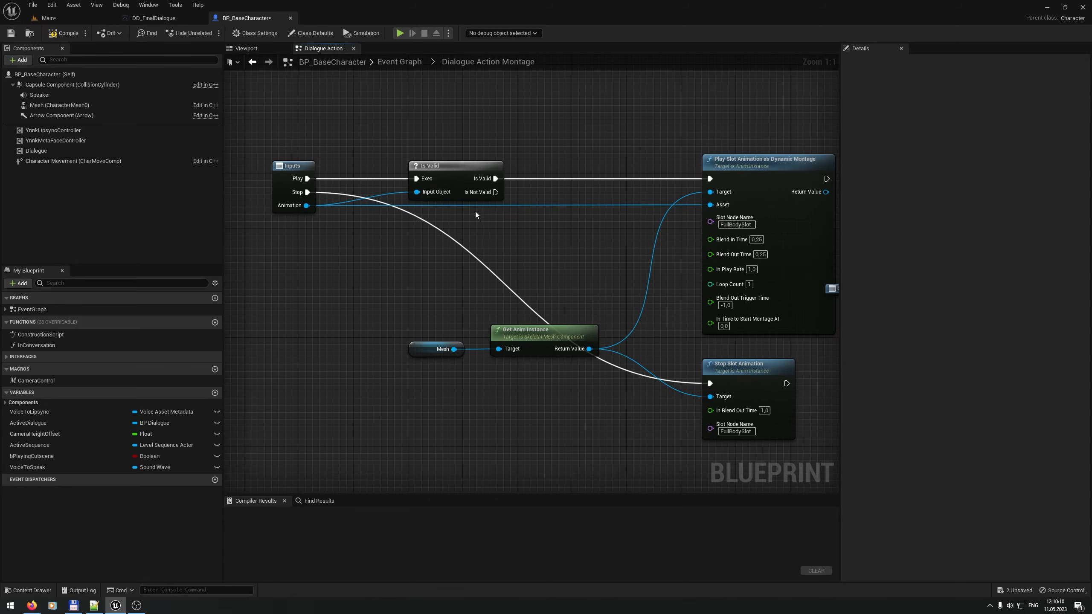
Step: Tidy the montage graph with two reroute nodes on the Animation wire, and compile and save the blueprint
{"action": "double_click", "coordinate": [504, 205]}
{"action": "left_click_drag", "start_coordinate": [504, 206], "coordinate": [649, 232]}
{"action": "double_click", "coordinate": [458, 225]}
{"action": "left_click_drag", "start_coordinate": [537, 404], "coordinate": [425, 336]}
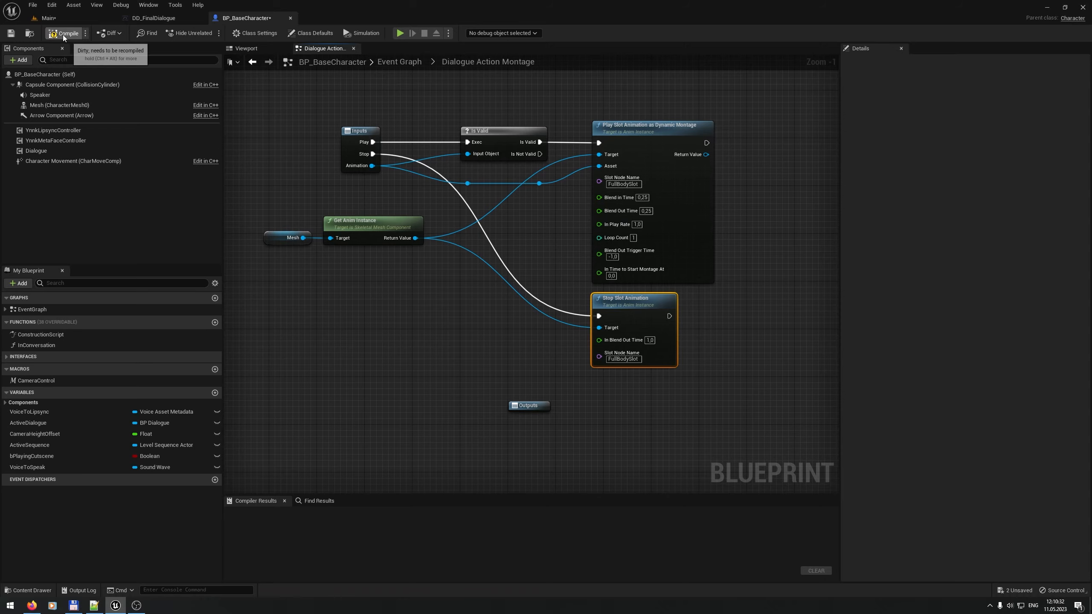
{"action": "left_click", "coordinate": [63, 35]}
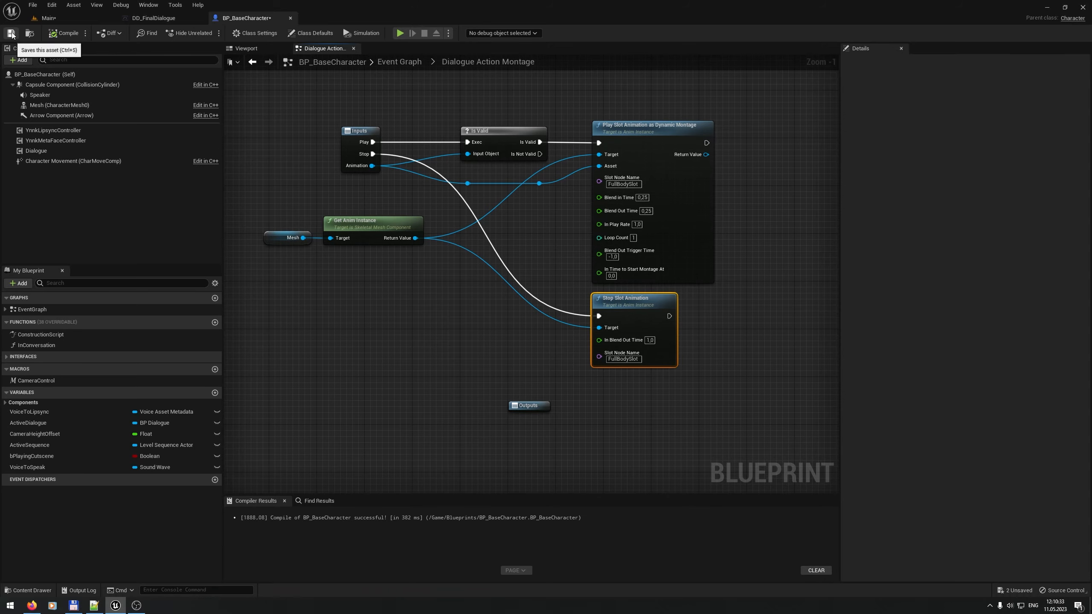
{"action": "left_click", "coordinate": [399, 62]}
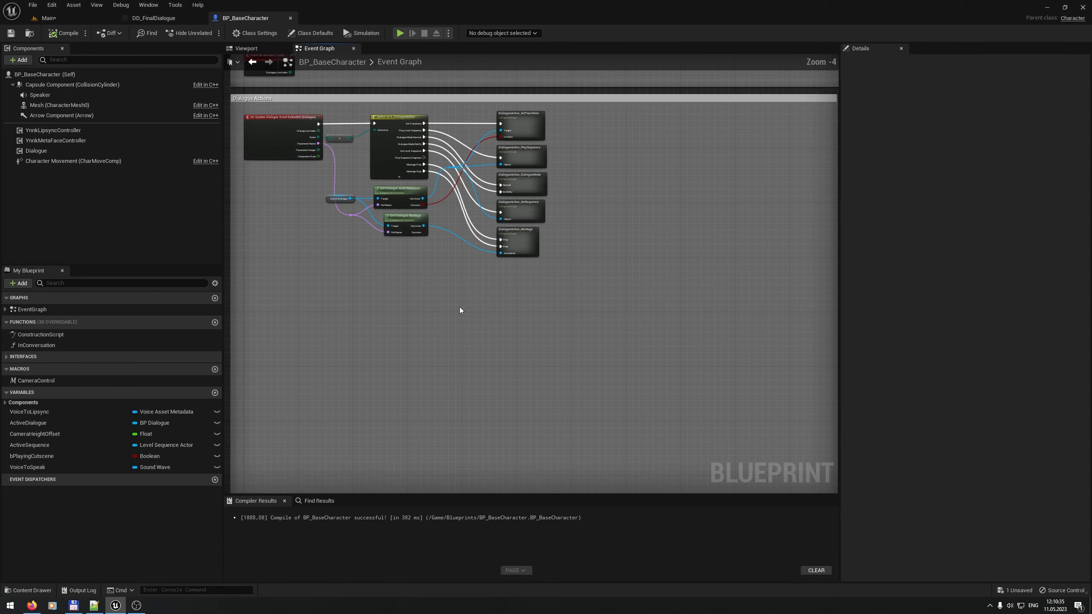
Step: In DD_FinalDialogue, move the [DEBUG START] node further up and copy its node name DEBUG_START
{"action": "left_click", "coordinate": [49, 18]}
{"action": "left_click", "coordinate": [151, 18]}
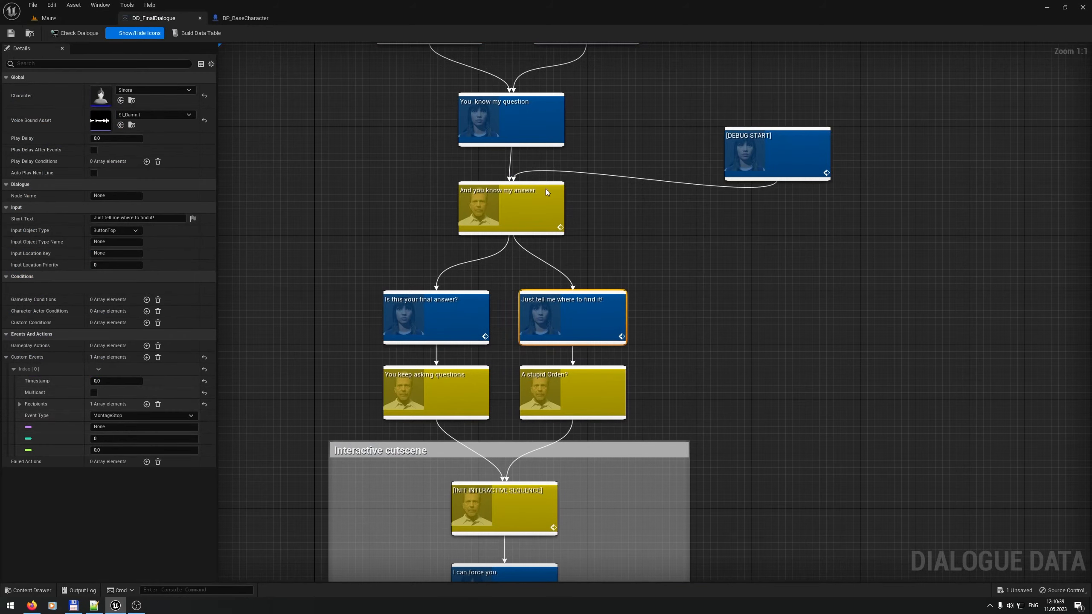
{"action": "right_click_drag", "start_coordinate": [758, 192], "coordinate": [699, 244]}
{"action": "left_click_drag", "start_coordinate": [711, 215], "coordinate": [745, 153]}
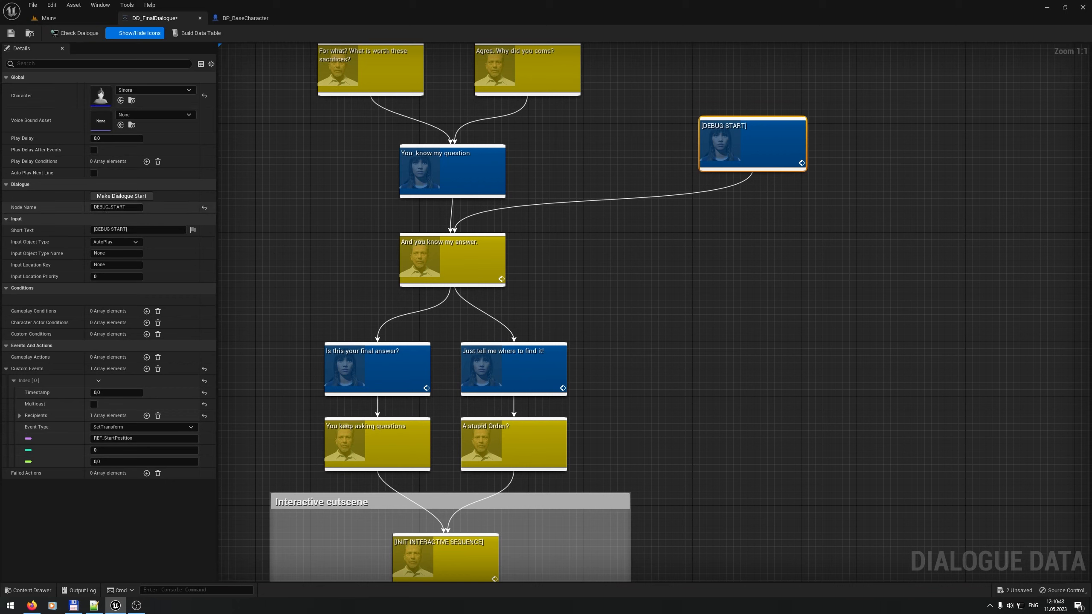
{"action": "left_click_drag", "start_coordinate": [96, 207], "coordinate": [151, 202]}
Step: Play the Main level to test the dialogue up to Sinora's reply choices, and stop the session
{"action": "left_click", "coordinate": [48, 18]}
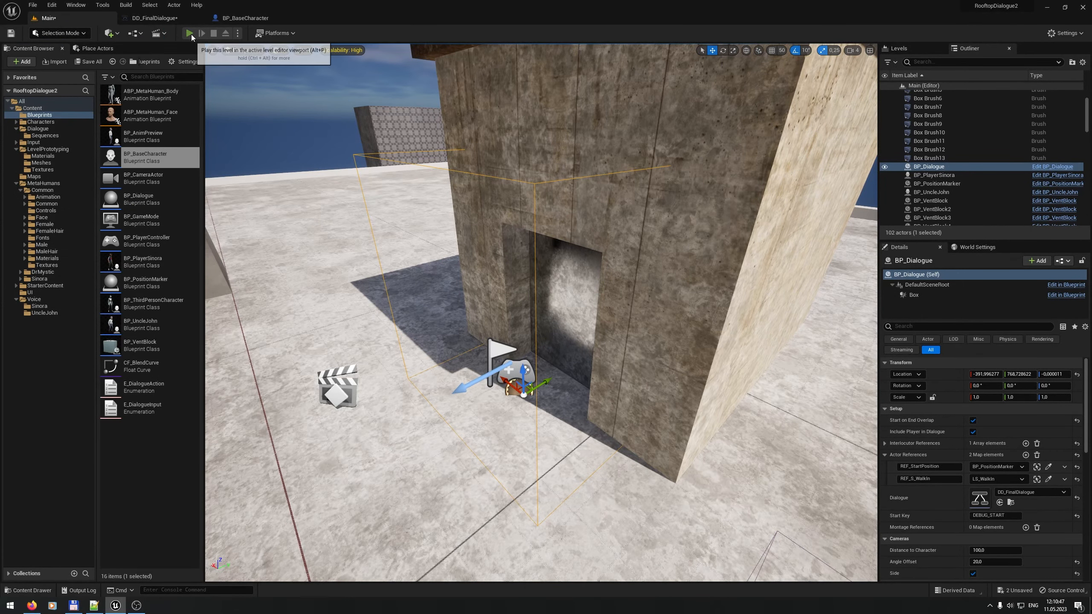
{"action": "left_click", "coordinate": [189, 33]}
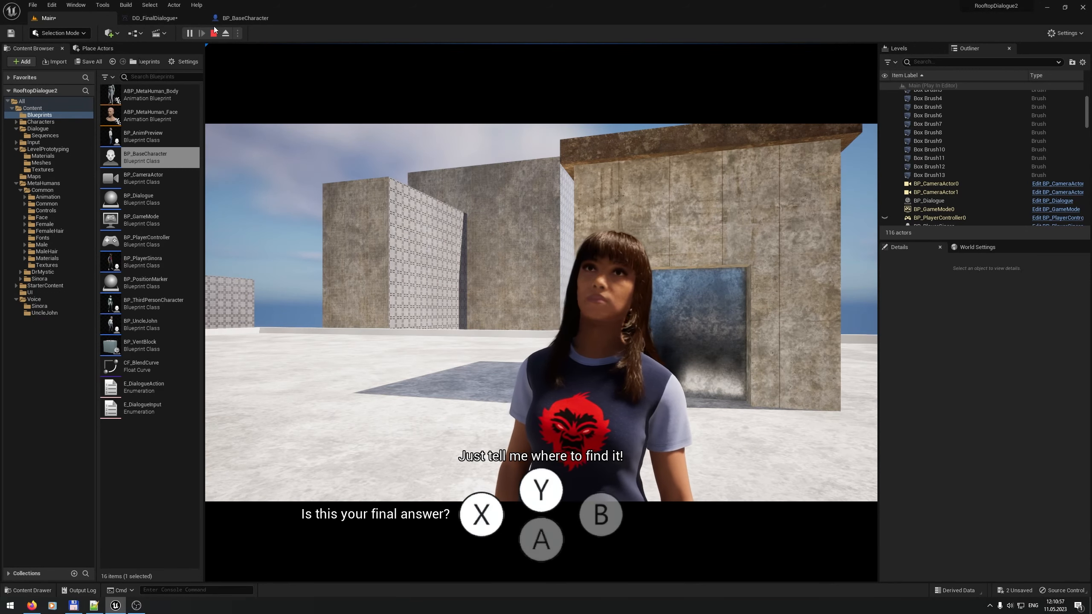
{"action": "key", "text": "Escape"}
{"action": "right_click_drag", "start_coordinate": [312, 65], "coordinate": [362, 104]}
{"action": "key", "text": "w"}
{"action": "key", "text": "s"}
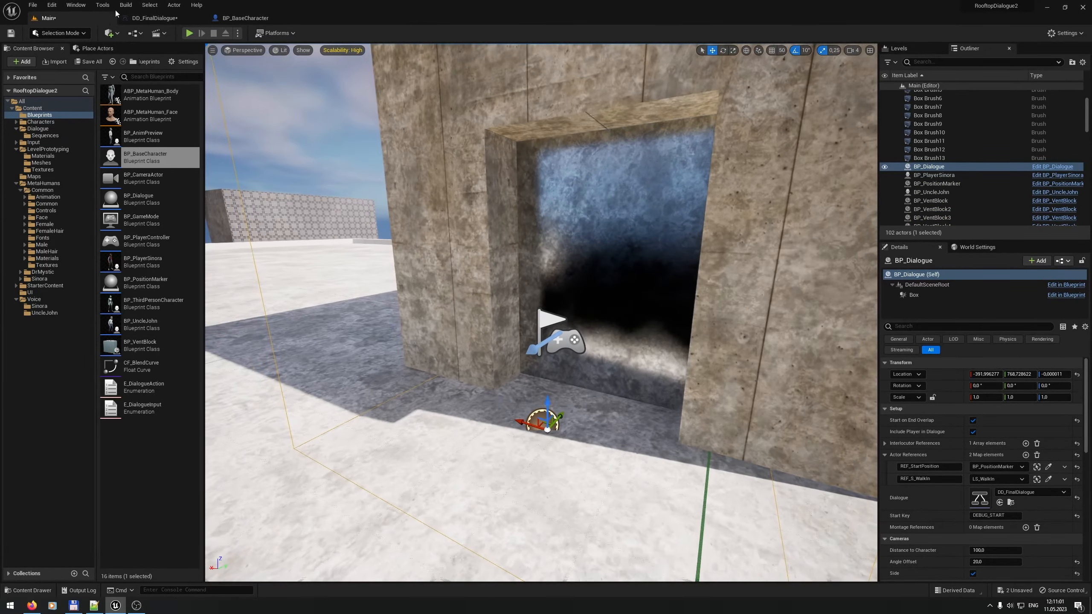
Step: Add a Montage References entry to BP_Dialogue keyed ANIM_FootShake, copied from the MontagePlay event of the "And you know my answer" line
{"action": "left_click", "coordinate": [155, 18]}
{"action": "left_click", "coordinate": [447, 259]}
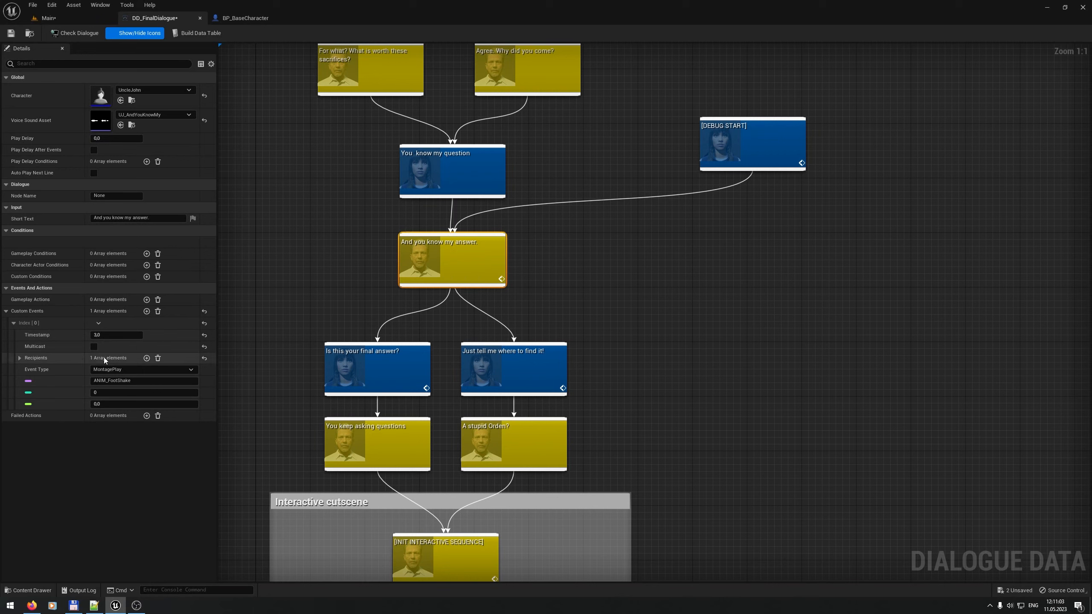
{"action": "left_click", "coordinate": [142, 380]}
{"action": "key", "text": "ctrl+c"}
{"action": "left_click", "coordinate": [107, 17]}
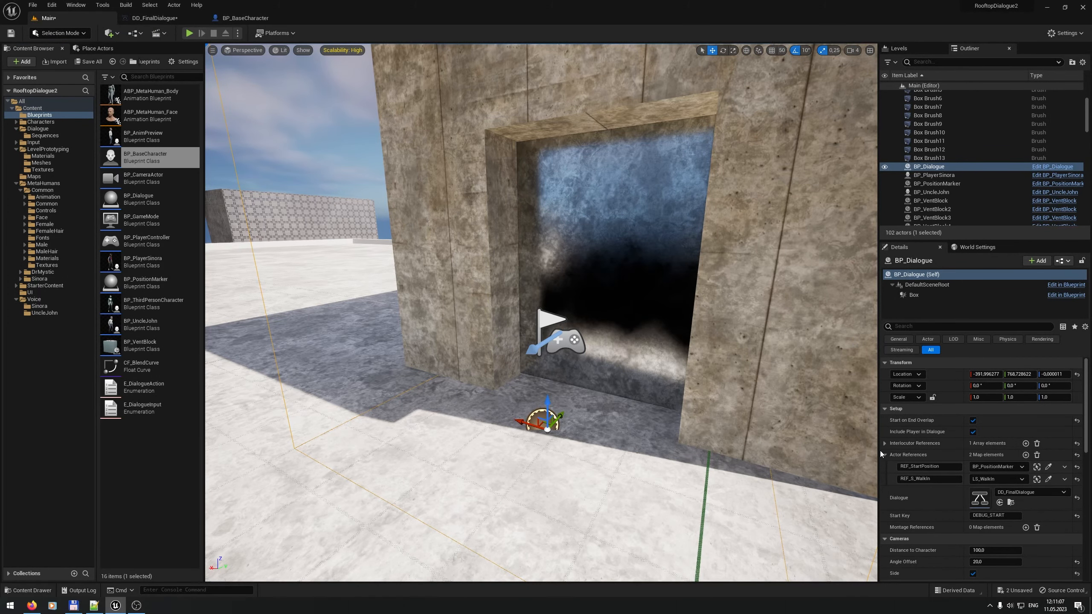
{"action": "scroll", "coordinate": [984, 519], "scroll_direction": "down", "scroll_amount": 2}
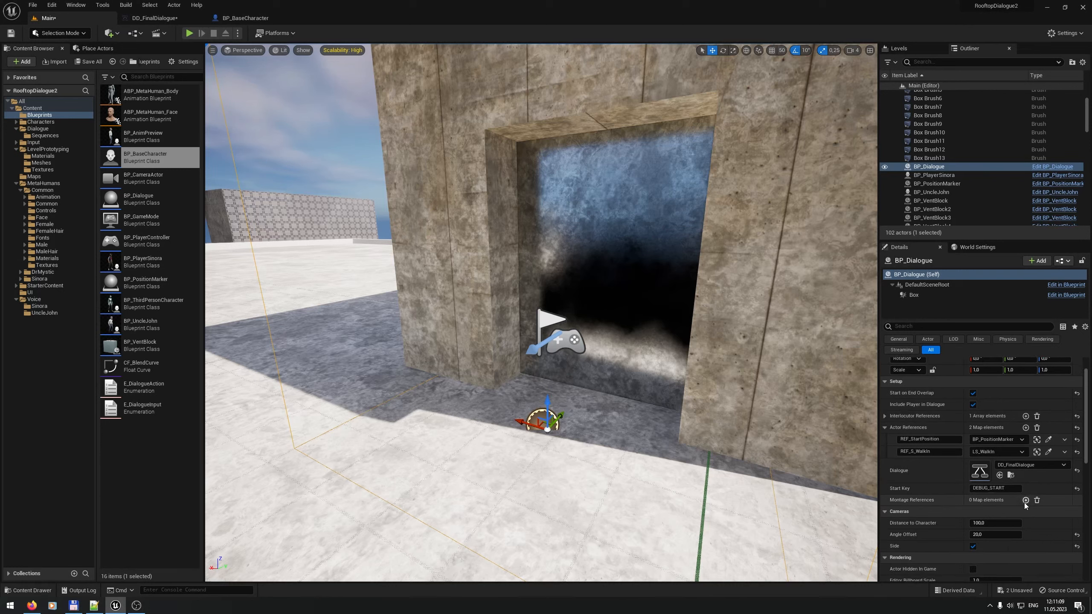
{"action": "left_click", "coordinate": [1026, 501]}
{"action": "key", "text": "ctrl+v"}
Step: Assign the A_FootShake animation to the ANIM_FootShake montage reference and save the level
{"action": "left_click", "coordinate": [1022, 513]}
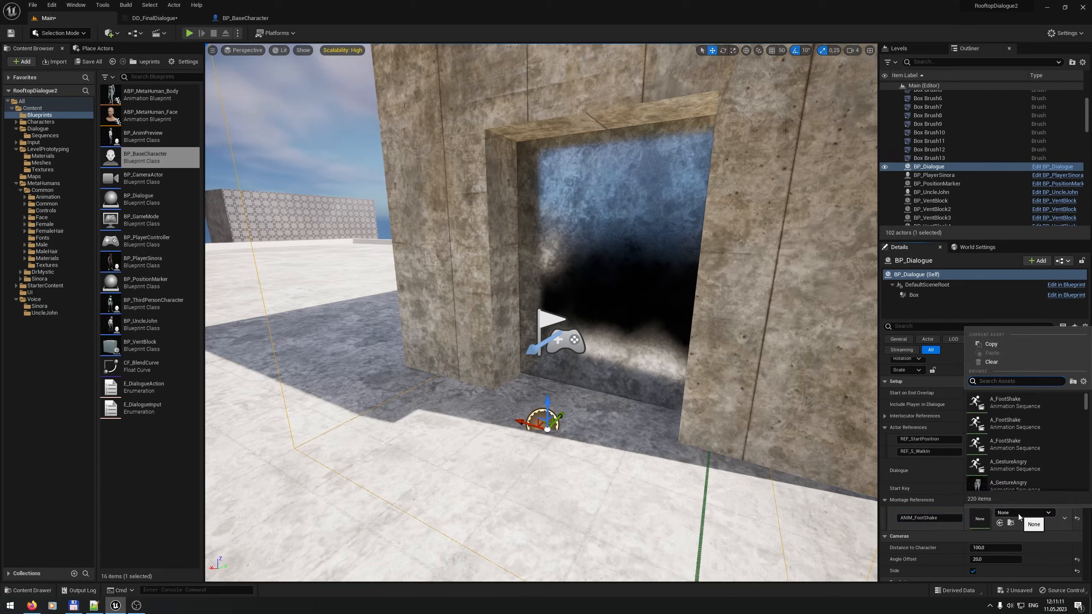
{"action": "type", "text": "footsj"}
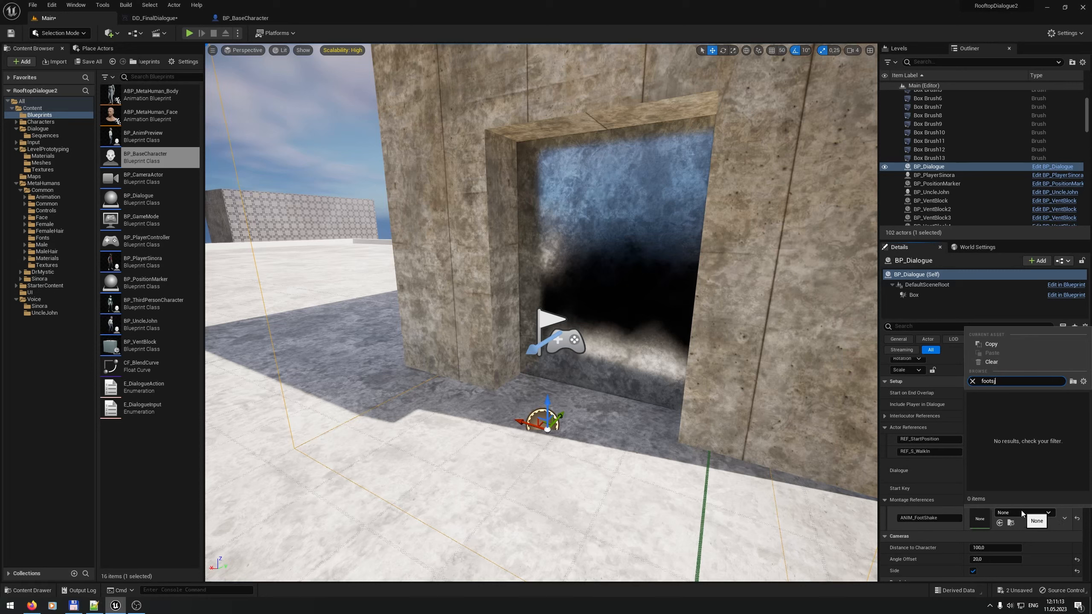
{"action": "key", "text": "BackSpace"}
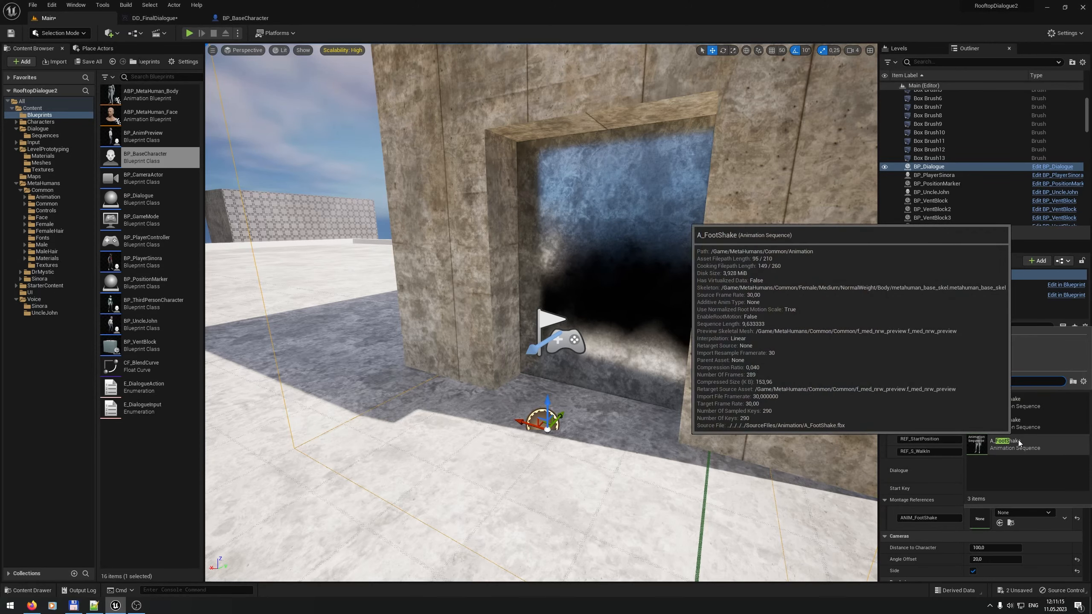
{"action": "left_click", "coordinate": [1018, 444]}
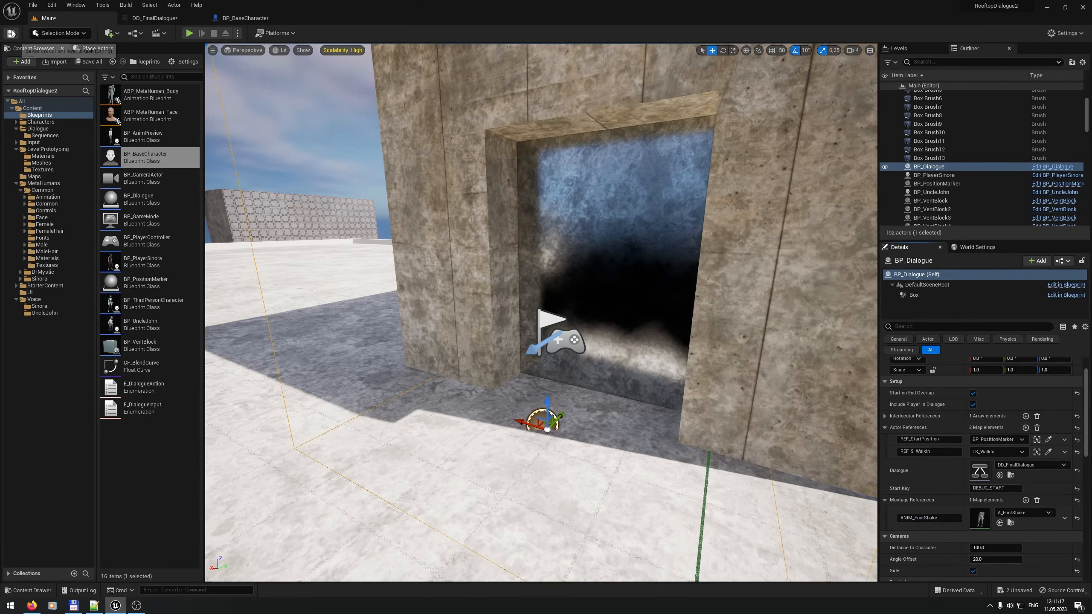
{"action": "left_click", "coordinate": [11, 33]}
Step: Play the level, choose the reply "Just tell me where to find it!" to test the montage, and stop the session
{"action": "left_click", "coordinate": [189, 33]}
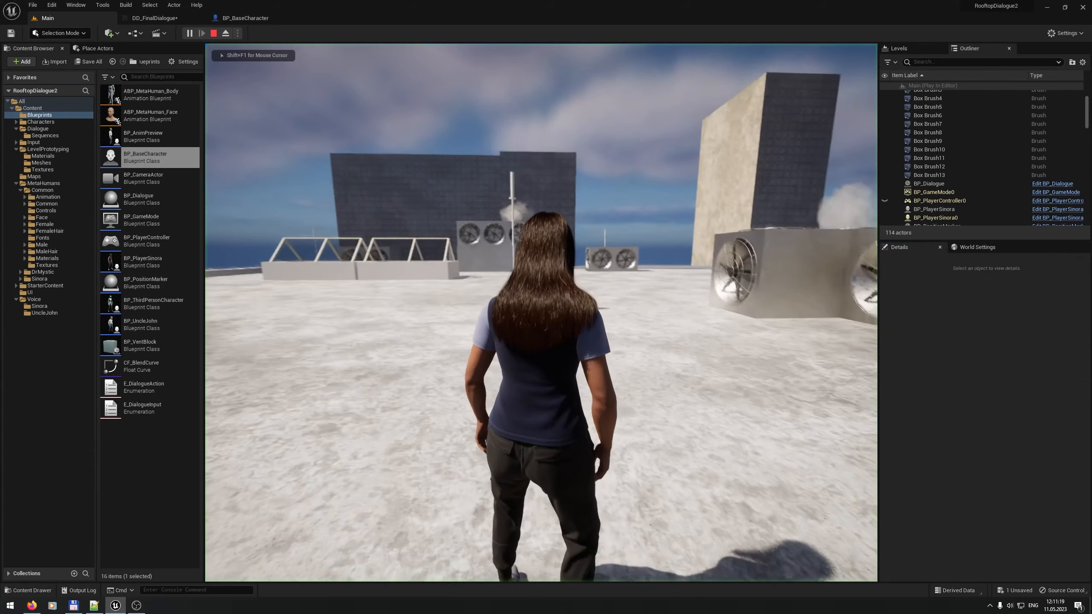
{"action": "key", "text": "w"}
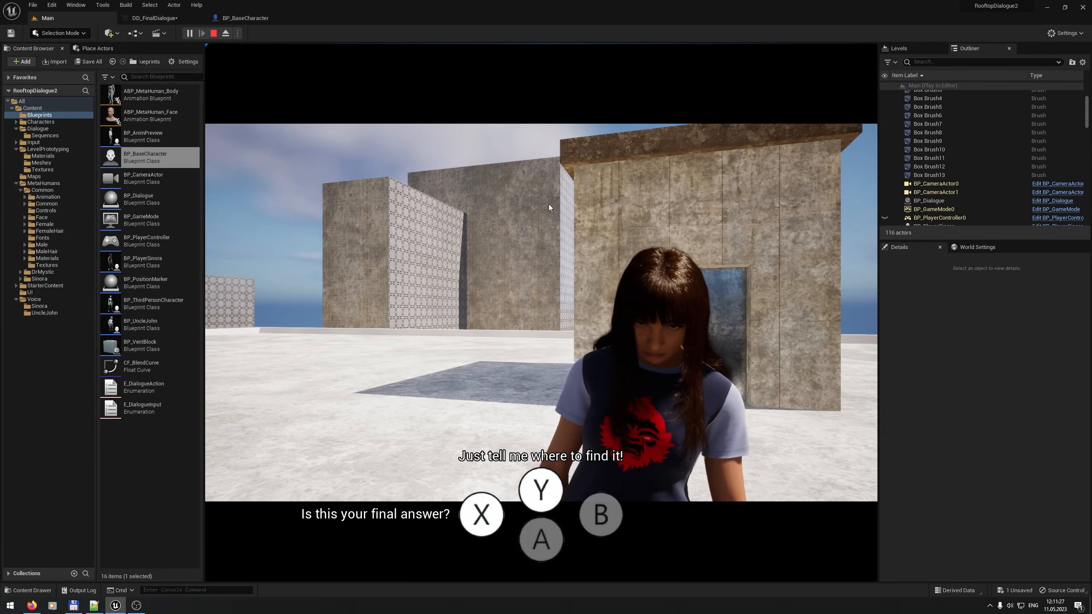
{"action": "left_click", "coordinate": [540, 491]}
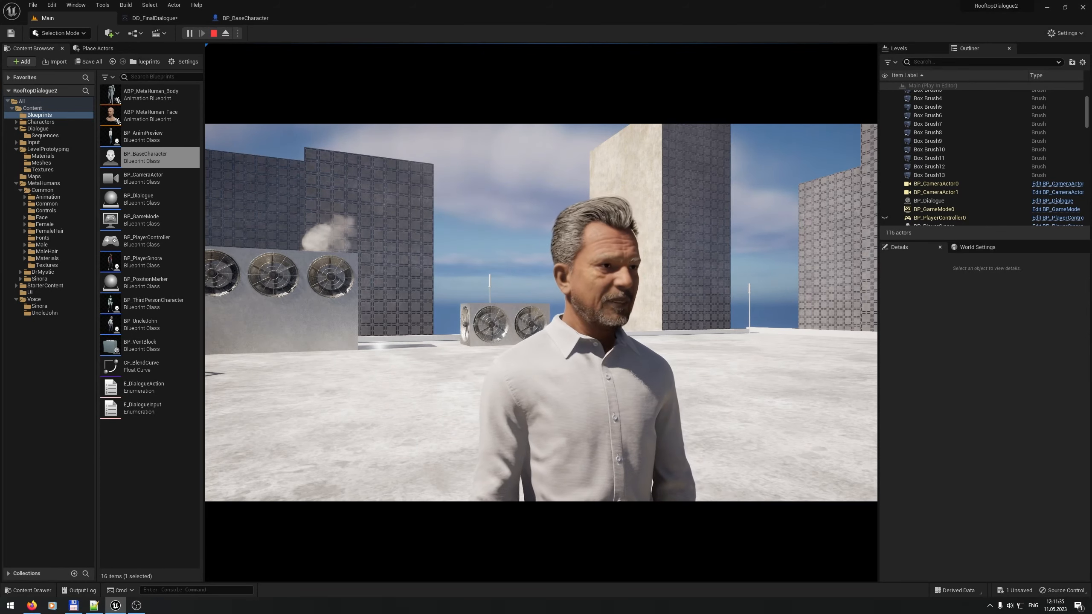
{"action": "key", "text": "Escape"}
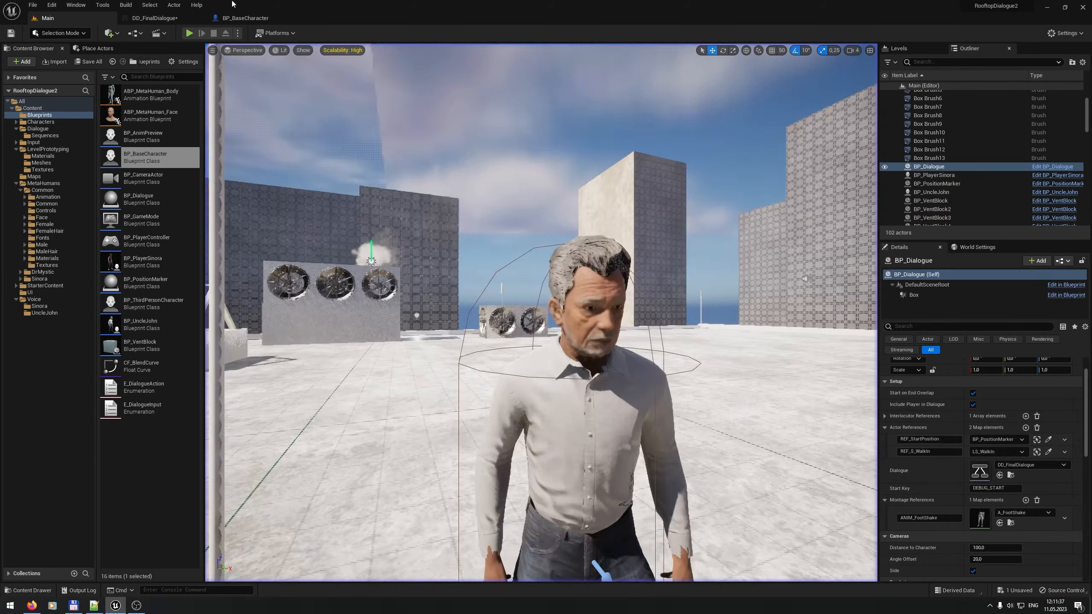
Step: In BP_BaseCharacter's montage graph, set Stop Slot Animation's In Blend Out Time to 2 and compile
{"action": "left_click", "coordinate": [234, 18]}
{"action": "scroll", "coordinate": [516, 250], "scroll_direction": "up", "scroll_amount": 4}
{"action": "double_click", "coordinate": [489, 226]}
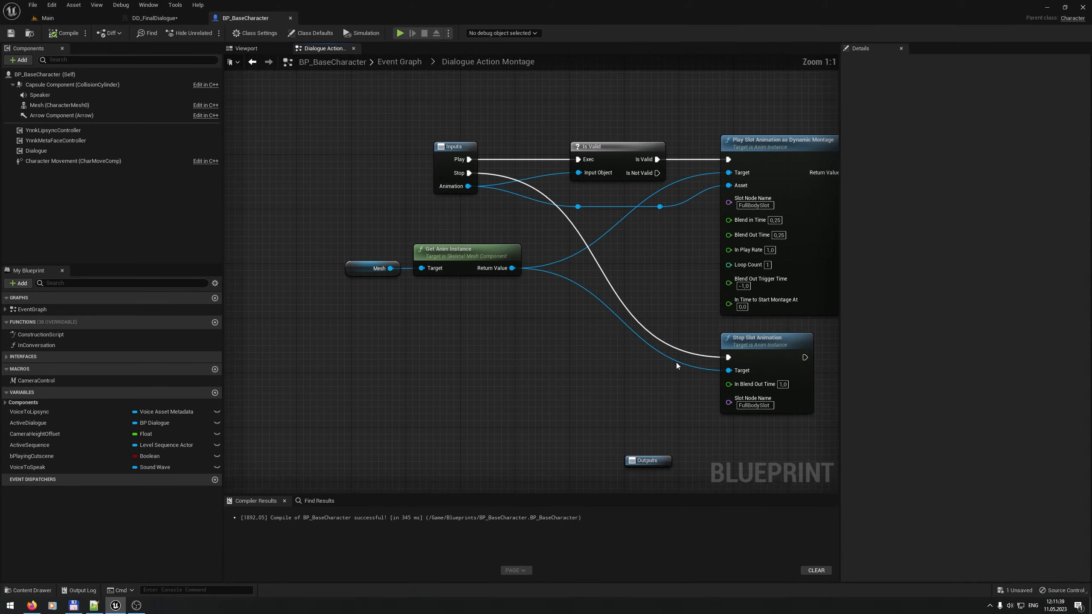
{"action": "scroll", "coordinate": [653, 344], "scroll_direction": "up", "scroll_amount": 2}
{"action": "left_click", "coordinate": [641, 320]}
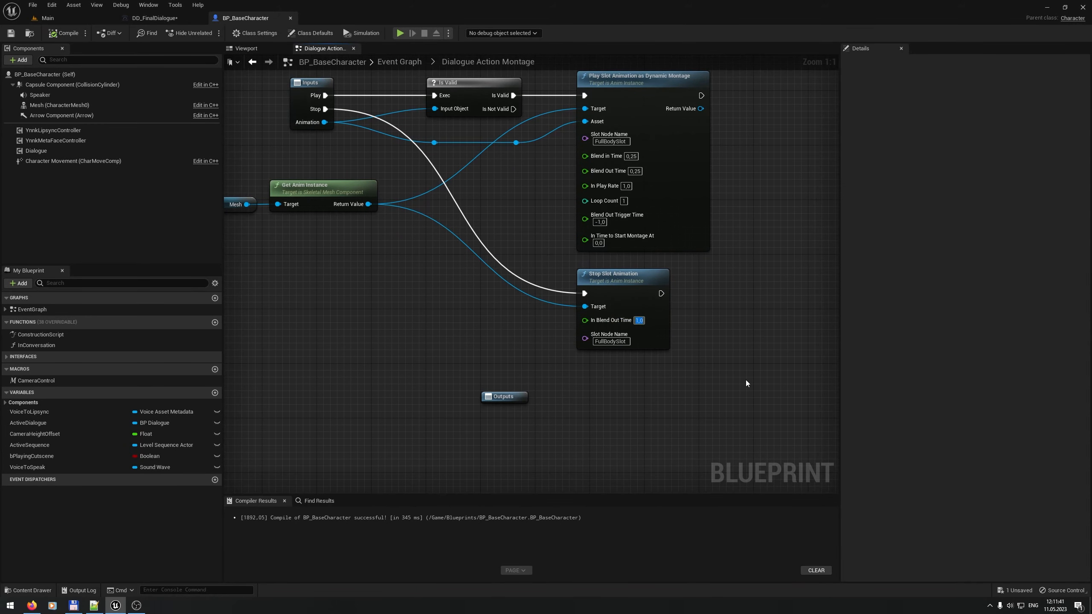
{"action": "key", "text": "Right"}
{"action": "key", "text": "BackSpace"}
{"action": "key", "text": "BackSpace"}
{"action": "key", "text": "BackSpace"}
{"action": "type", "text": "2"}
{"action": "key", "text": "Tab"}
{"action": "left_click", "coordinate": [52, 33]}
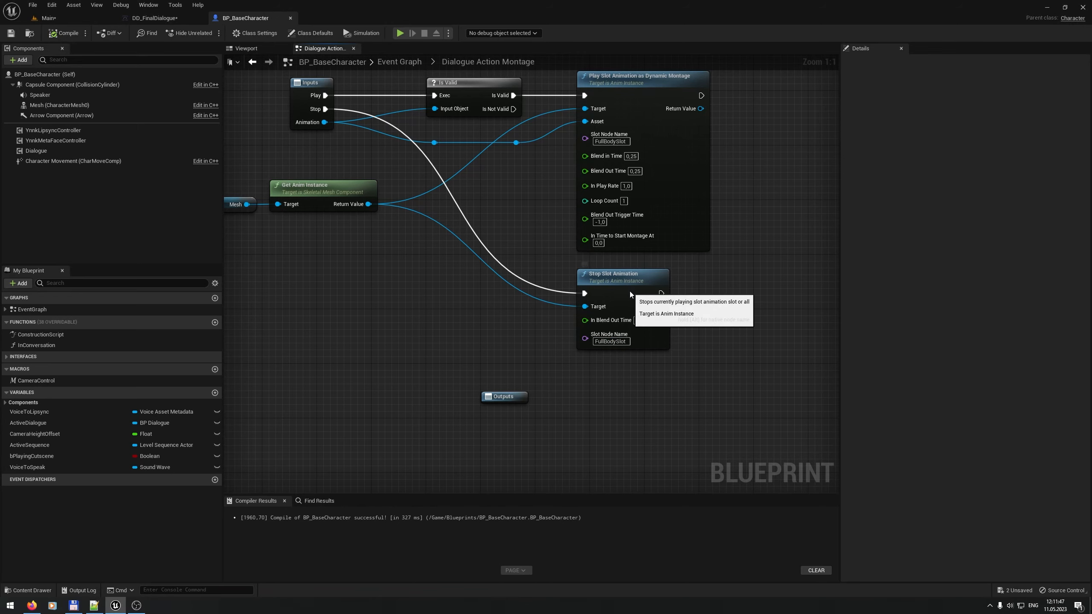
Step: Return to the Main level and show the contents of the MetaHumans Common folder
{"action": "left_click", "coordinate": [635, 319]}
{"action": "left_click", "coordinate": [94, 20]}
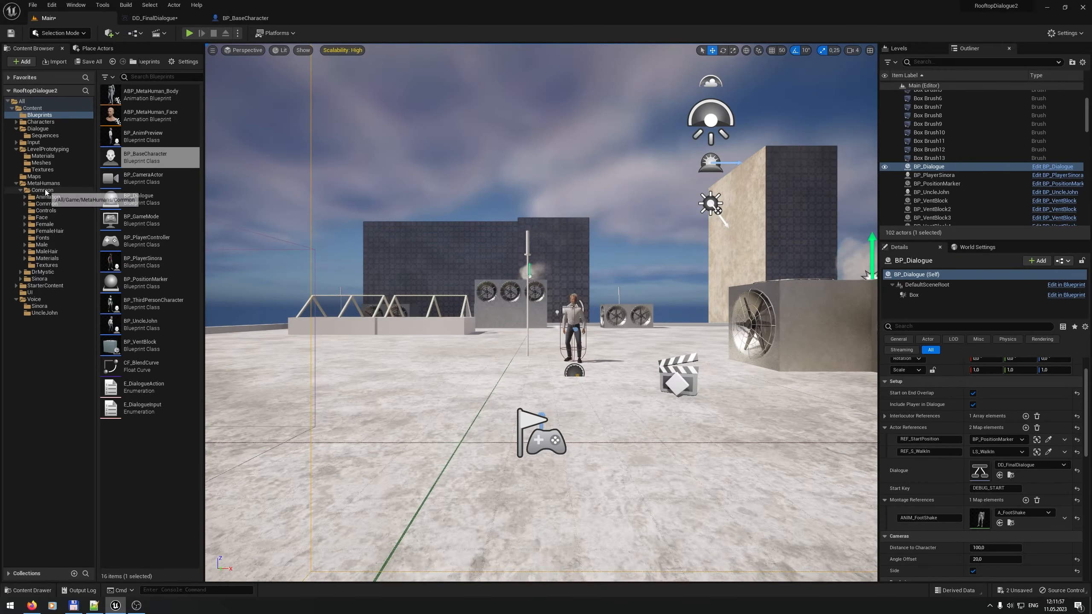
{"action": "left_click", "coordinate": [42, 190]}
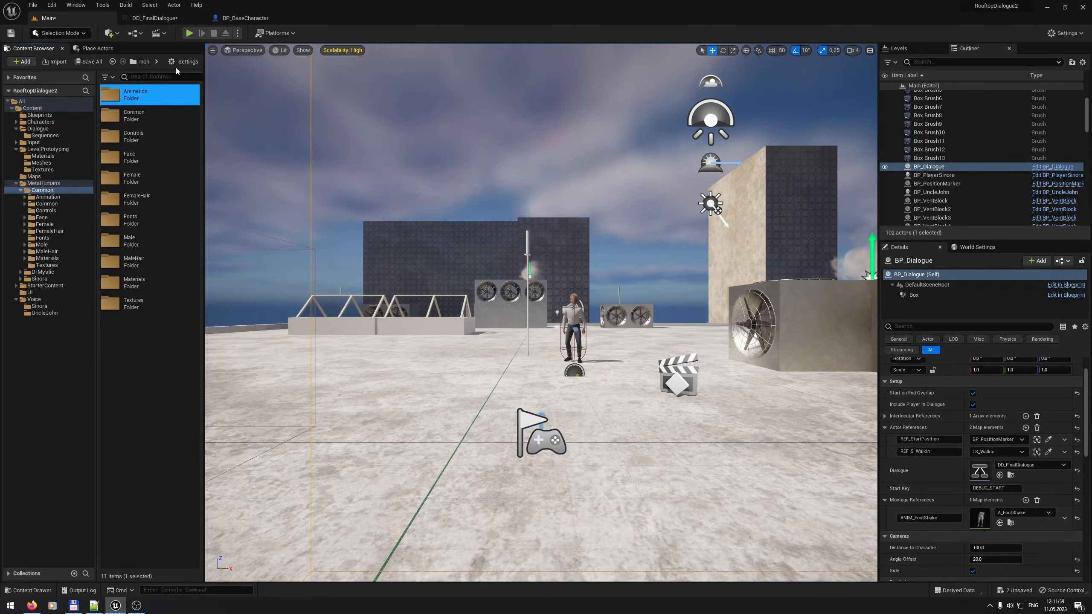
Step: Set Stop Slot Animation's In Blend Out Time to 1, and compile and save BP_BaseCharacter
{"action": "left_click", "coordinate": [251, 19]}
{"action": "left_click", "coordinate": [639, 320]}
{"action": "type", "text": "1"}
{"action": "left_click", "coordinate": [620, 341]}
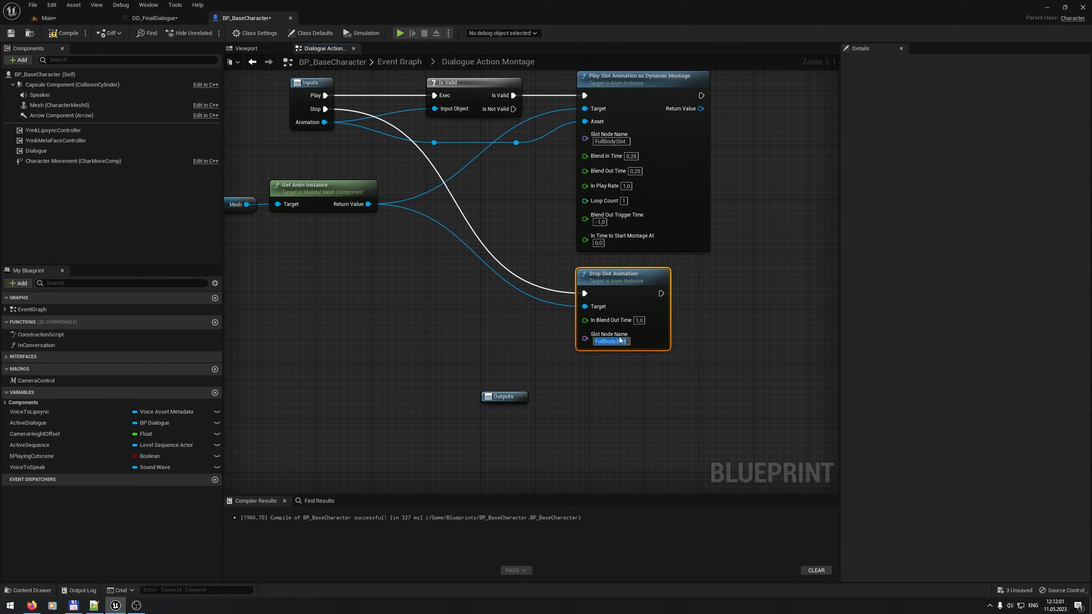
{"action": "left_click", "coordinate": [79, 31]}
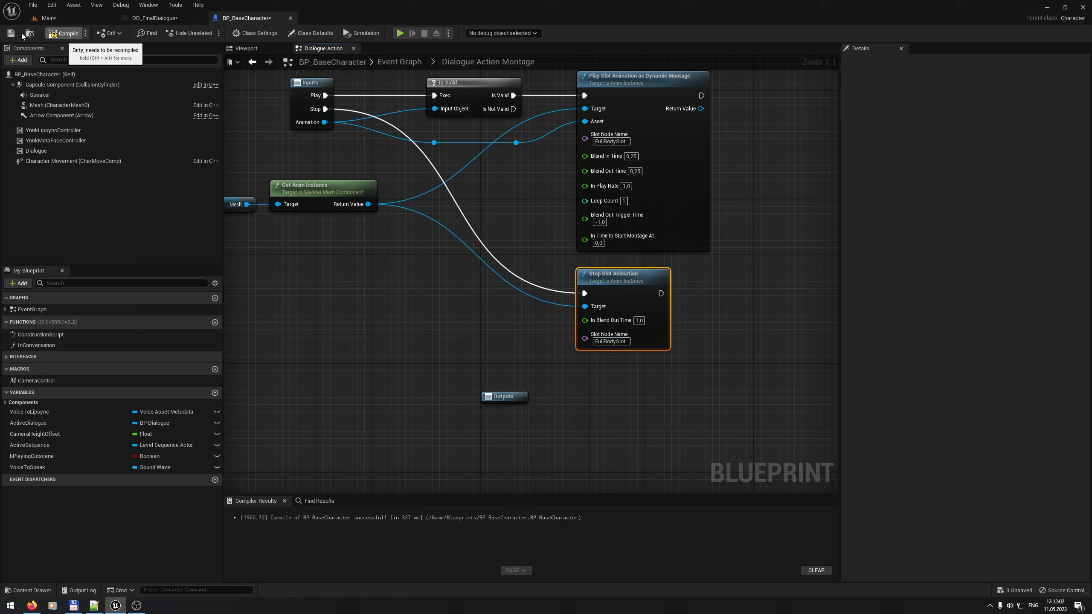
Step: Open the A_HeadBack1 sequence from the MetaHumans Common Animation folder, dock its editor, and view the animation slots in the Anim Slot Manager
{"action": "left_click", "coordinate": [63, 18]}
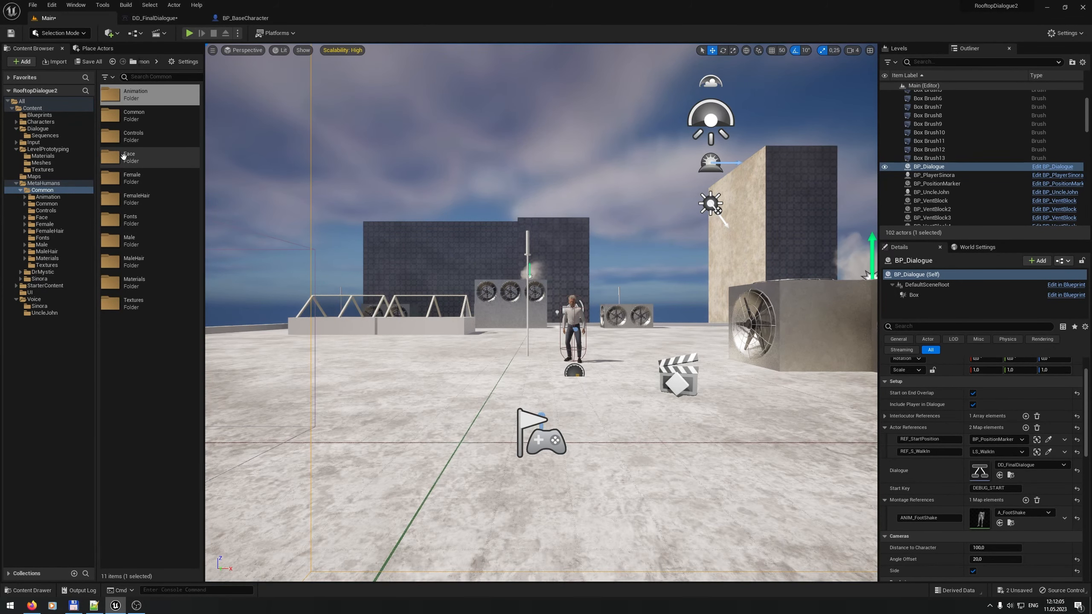
{"action": "left_click", "coordinate": [150, 94]}
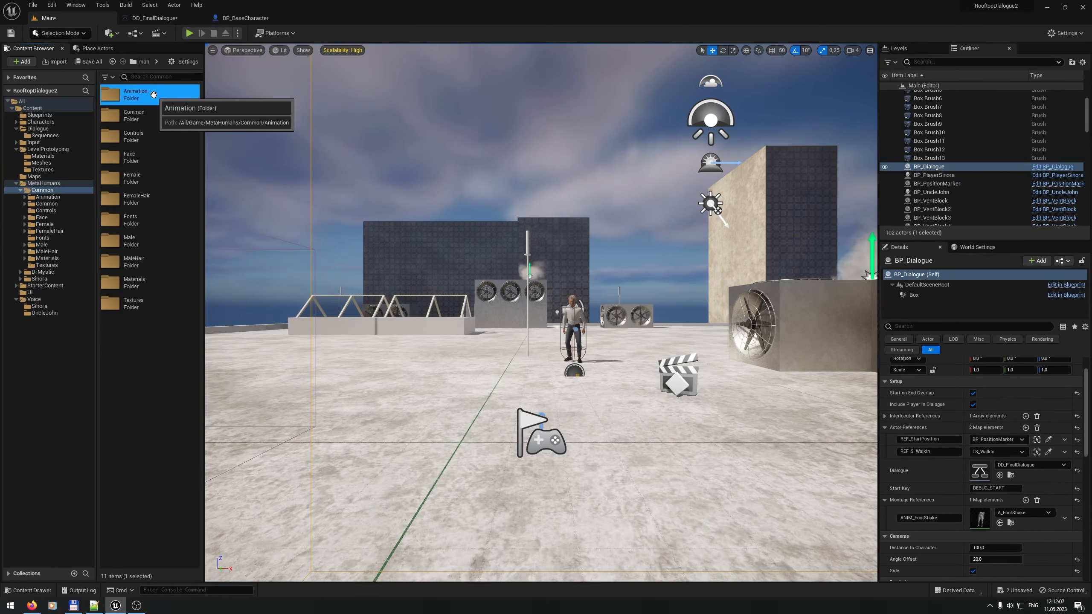
{"action": "double_click", "coordinate": [153, 94]}
{"action": "double_click", "coordinate": [148, 261]}
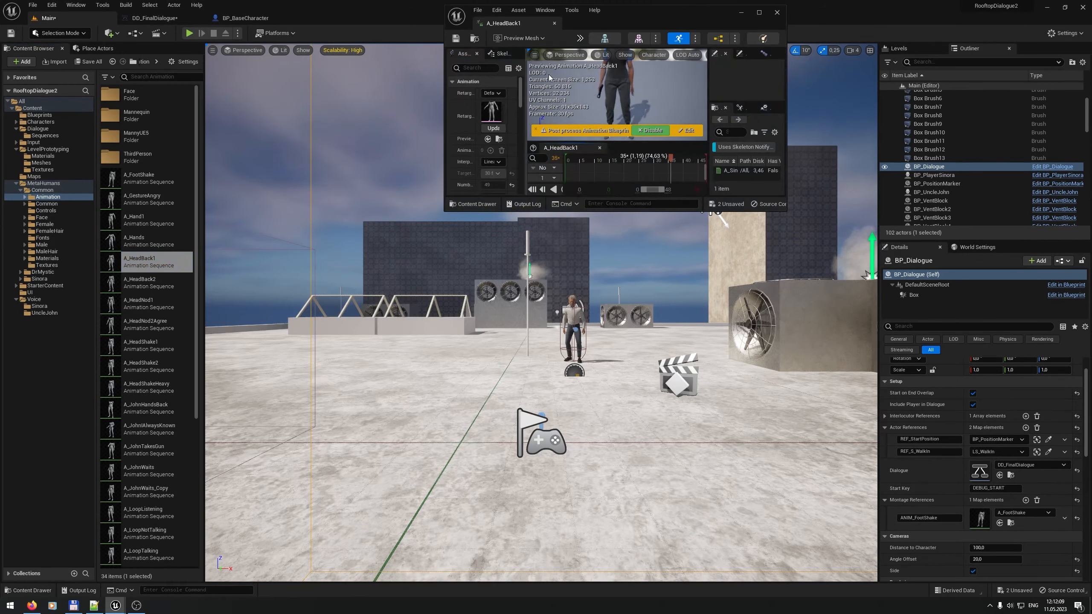
{"action": "left_click_drag", "start_coordinate": [531, 23], "coordinate": [528, 18]}
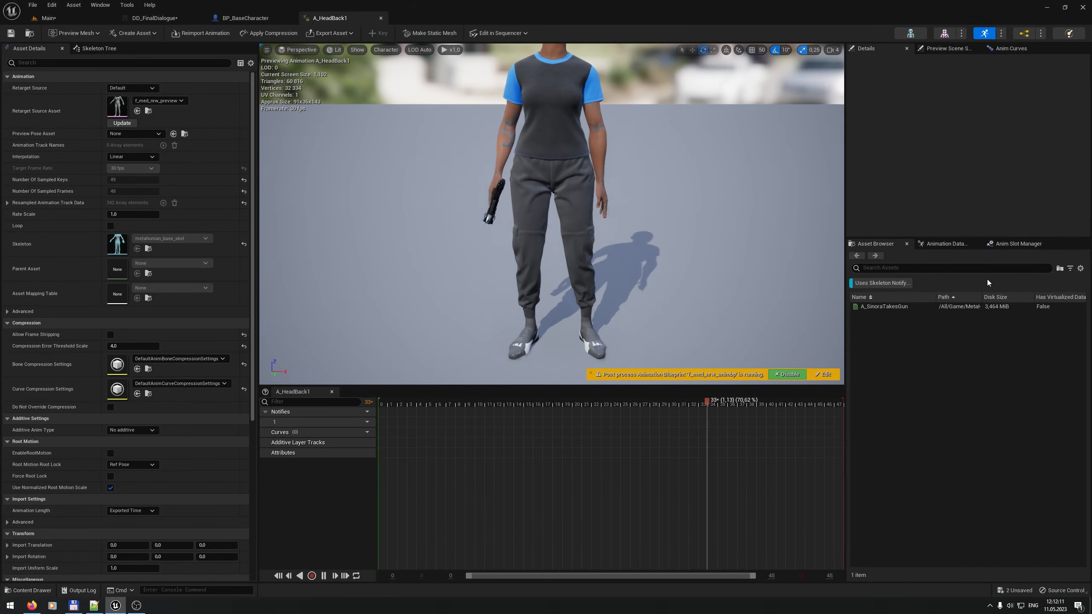
{"action": "left_click", "coordinate": [986, 244]}
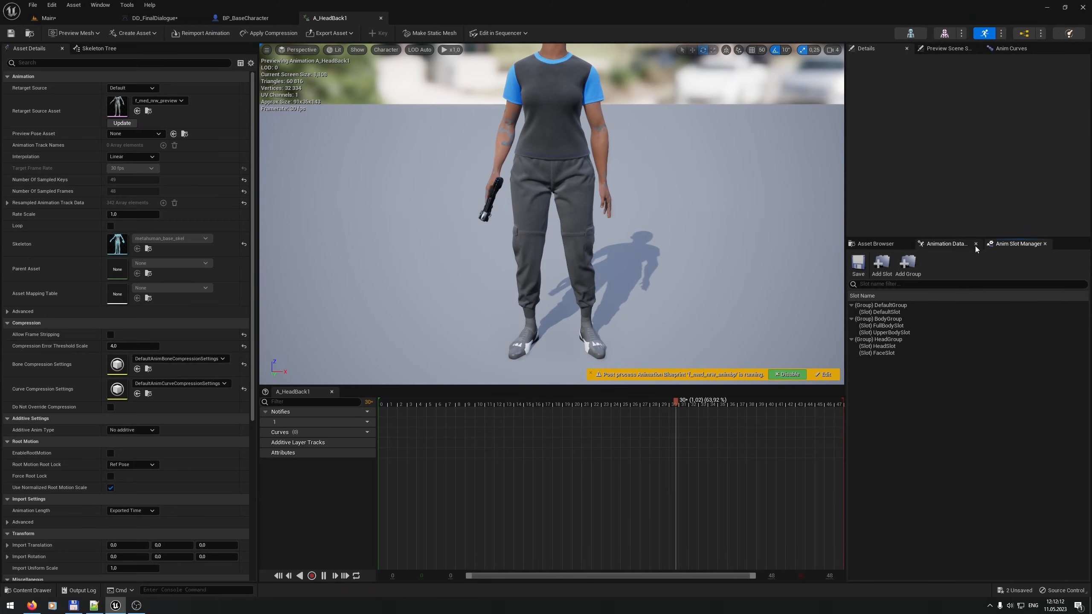
Step: Add a new animation slot group named FullBodyGroup
{"action": "left_click", "coordinate": [886, 326]}
{"action": "left_click", "coordinate": [885, 333]}
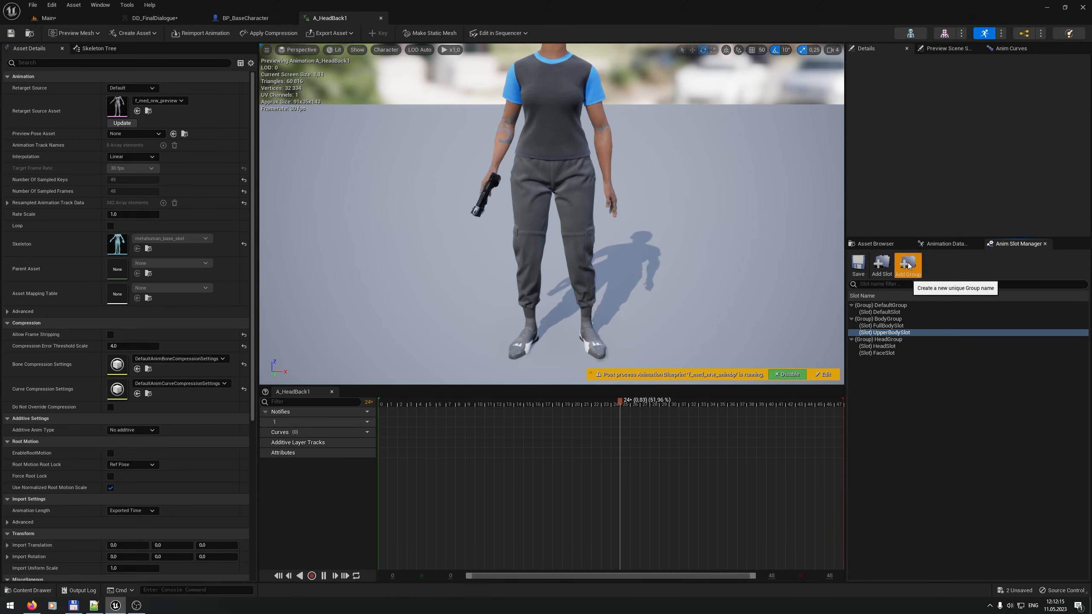
{"action": "left_click", "coordinate": [909, 266]}
{"action": "type", "text": "Fu"}
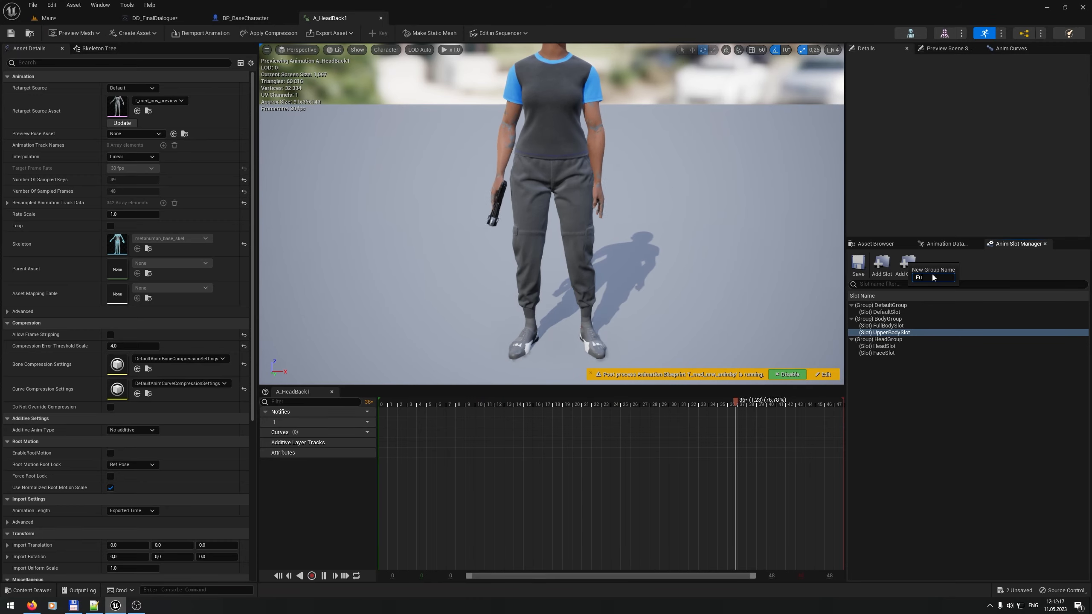
{"action": "type", "text": "llBodyGroup"}
{"action": "key", "text": "Return"}
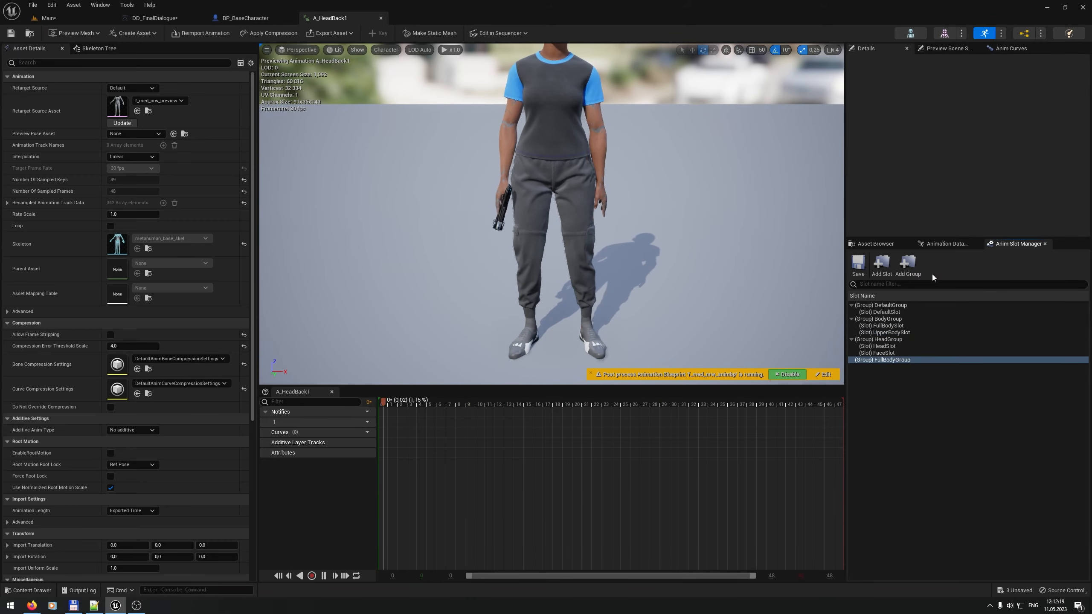
Step: Assign the FullBodySlot slot to FullBodyGroup and save the animation asset
{"action": "right_click", "coordinate": [903, 326]}
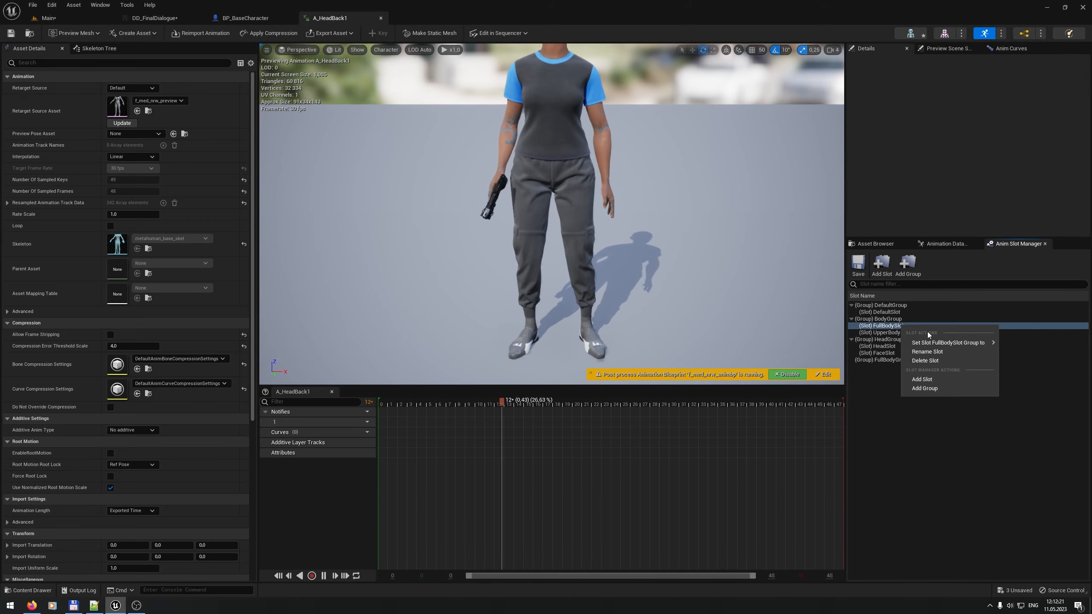
{"action": "mouse_move", "coordinate": [948, 342]}
{"action": "left_click", "coordinate": [1023, 355]}
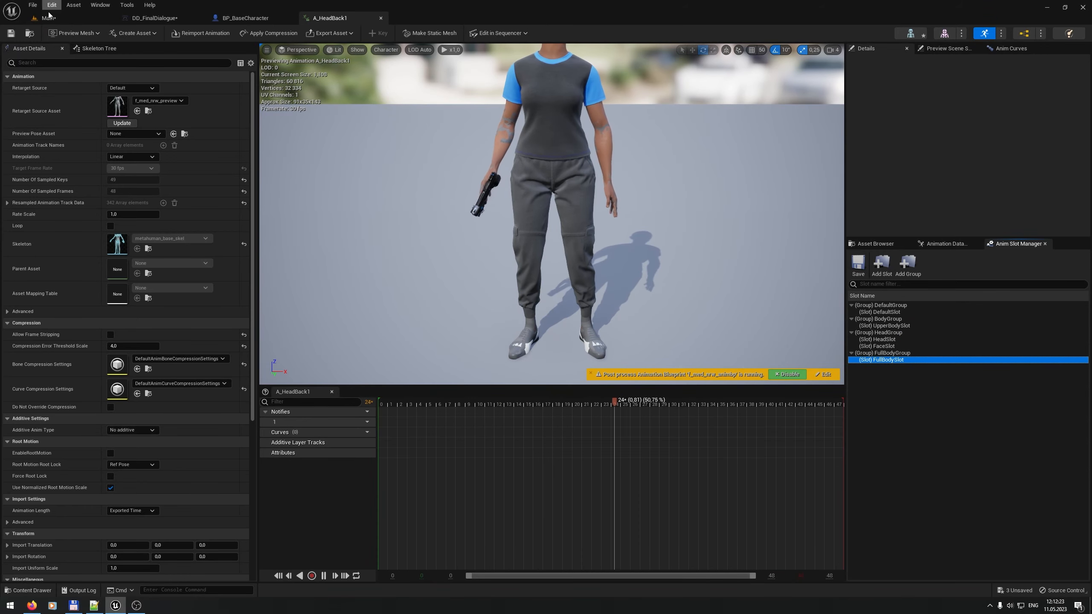
{"action": "left_click", "coordinate": [11, 33]}
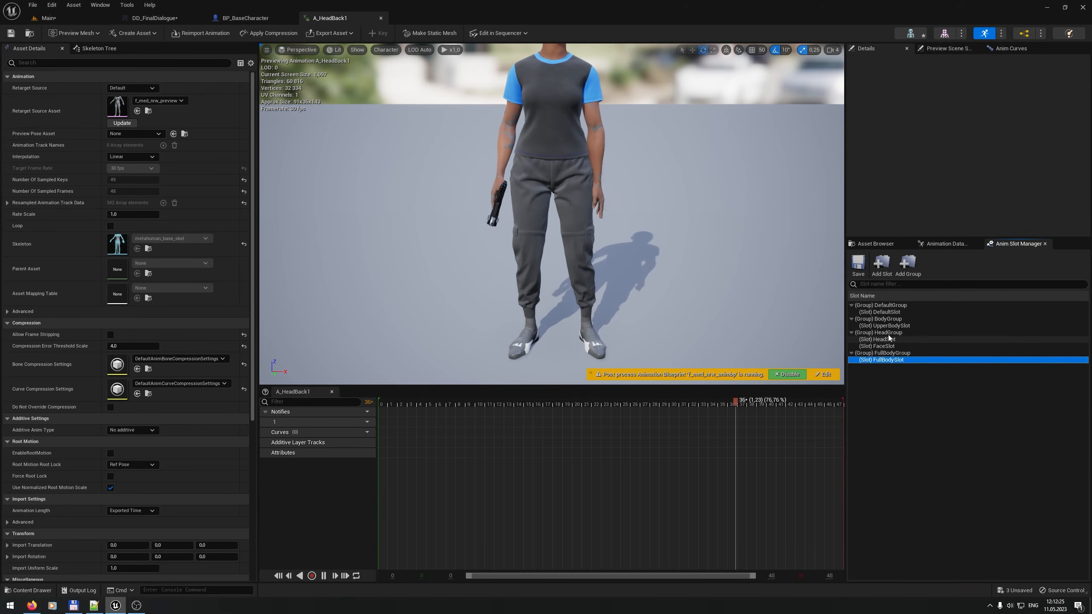
{"action": "left_click", "coordinate": [905, 326]}
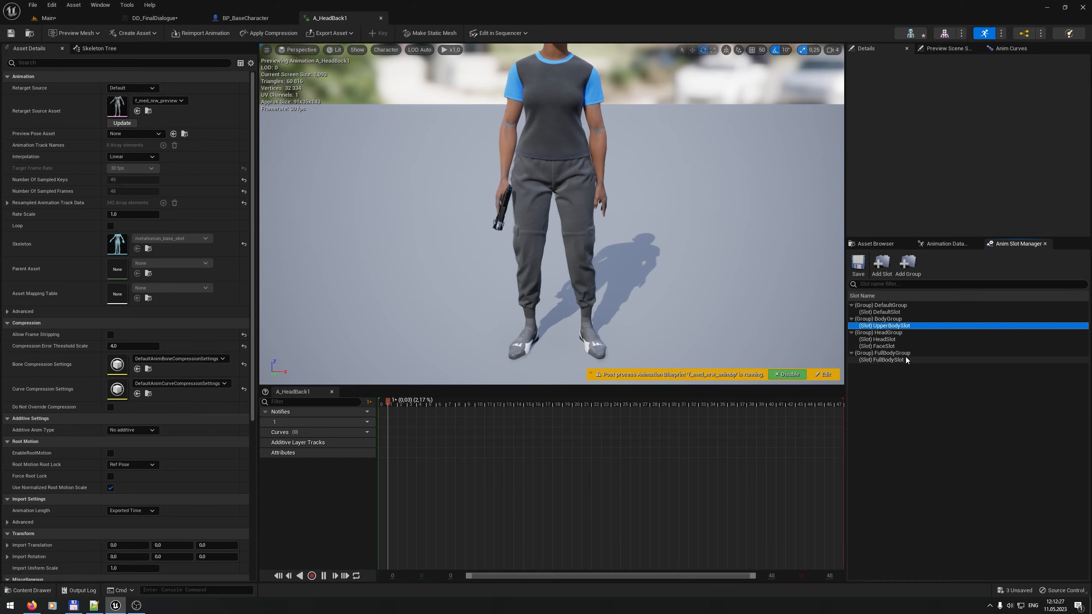
{"action": "left_click", "coordinate": [905, 361]}
{"action": "left_click", "coordinate": [898, 326]}
{"action": "left_click", "coordinate": [903, 360]}
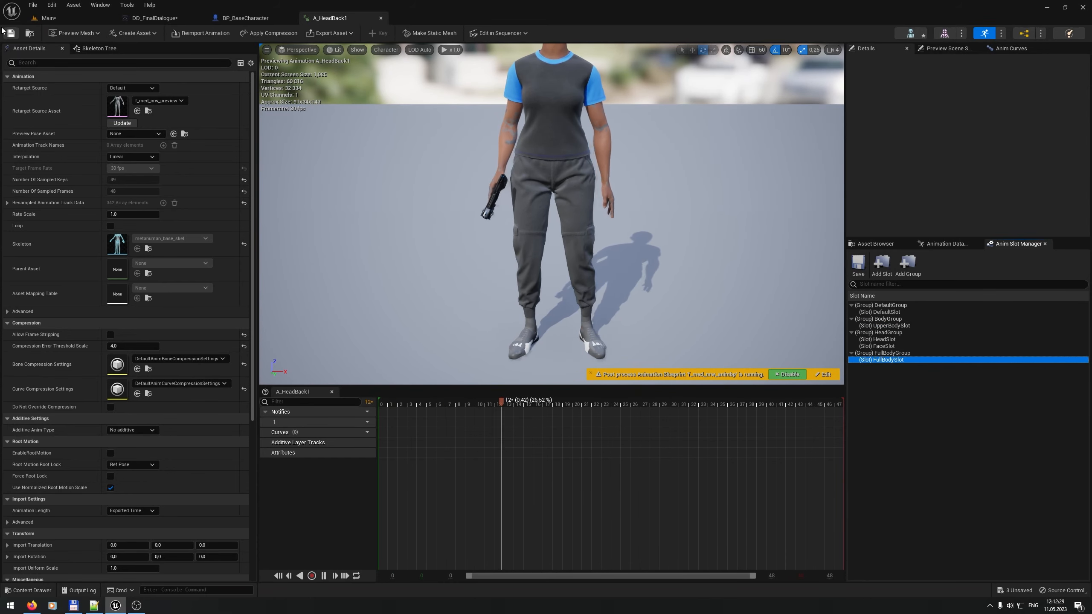
Step: Close the A_HeadBack1 editor, return to the Main level and save it
{"action": "left_click", "coordinate": [380, 17]}
{"action": "left_click", "coordinate": [72, 23]}
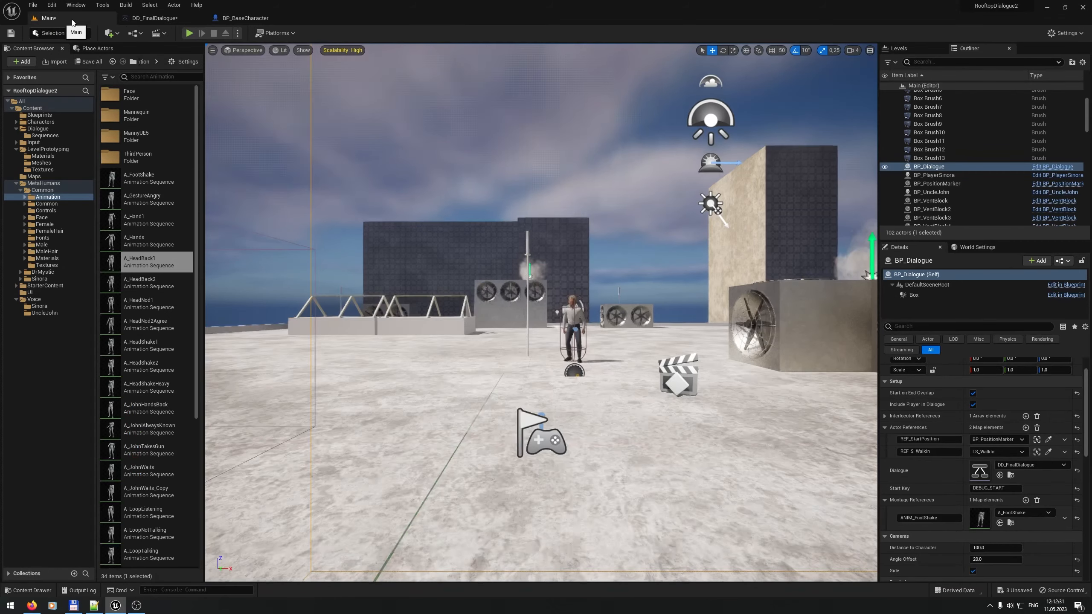
{"action": "right_click_drag", "start_coordinate": [451, 227], "coordinate": [458, 239]}
{"action": "key", "text": "ctrl+s"}
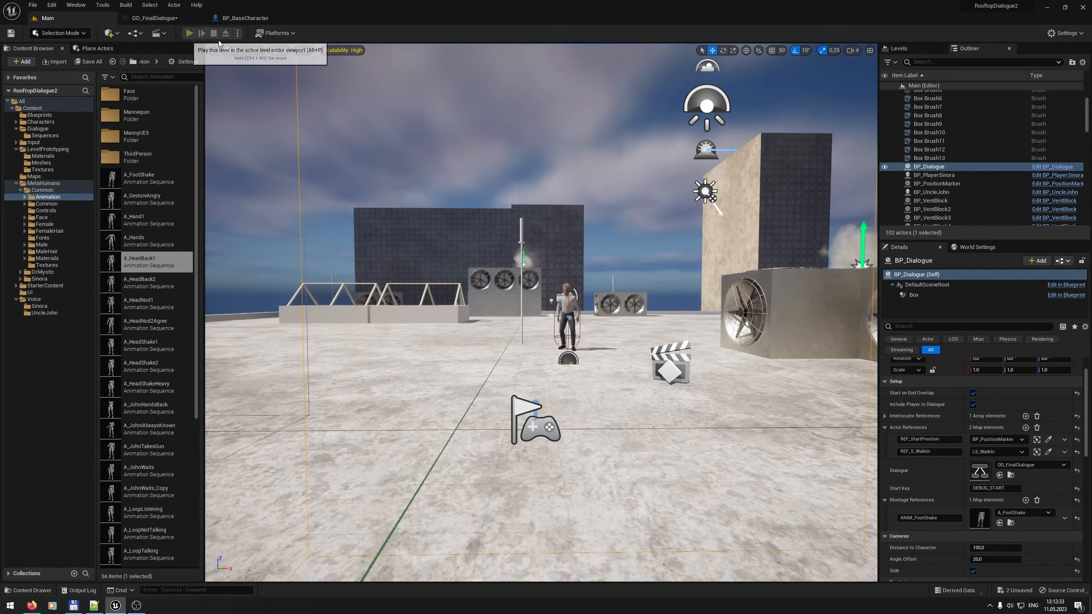
Step: Play-test the level, answering the dialogue with "Just tell me where to find it!", and stop the session
{"action": "left_click", "coordinate": [189, 33]}
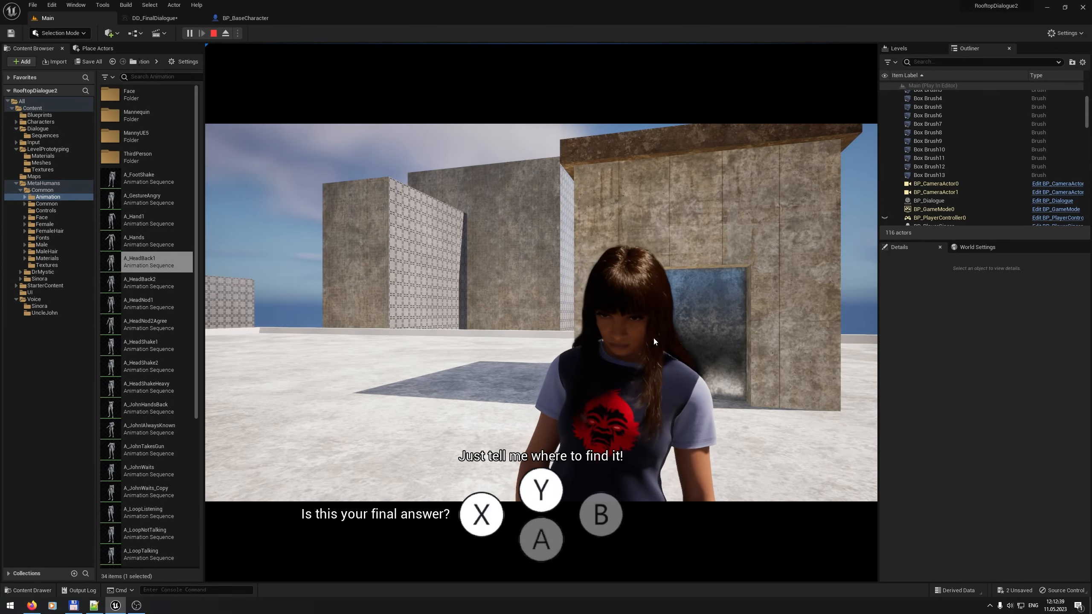
{"action": "left_click", "coordinate": [545, 496]}
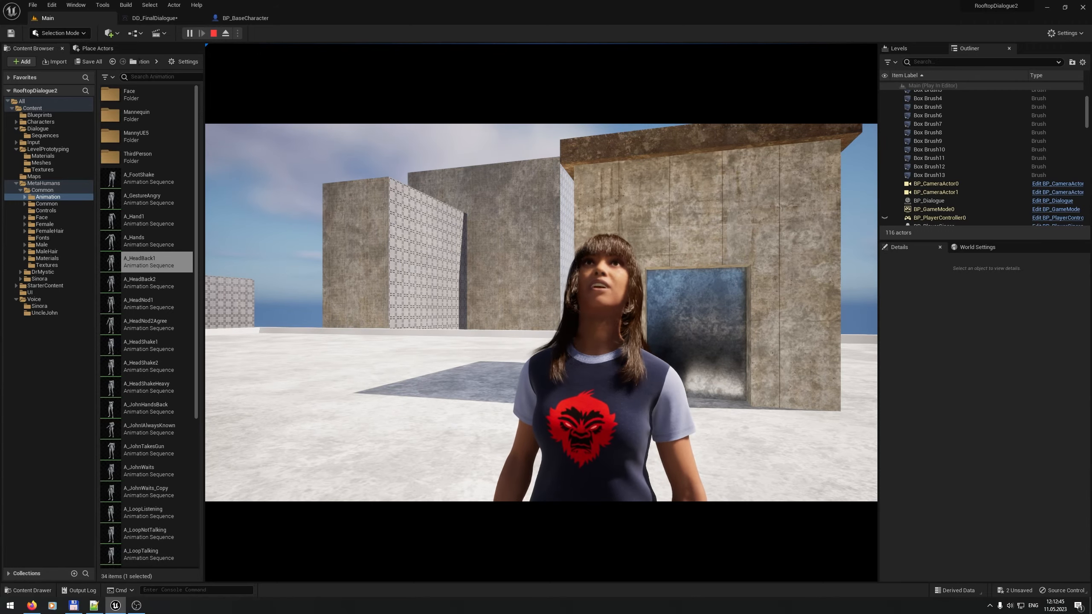
{"action": "key", "text": "Escape"}
Step: Widen the content browser beside the viewport and open the Dialogue Sequences folder
{"action": "right_click_drag", "start_coordinate": [415, 314], "coordinate": [537, 312]}
{"action": "right_click_drag", "start_coordinate": [473, 398], "coordinate": [495, 380]}
{"action": "key", "text": "w"}
{"action": "left_click_drag", "start_coordinate": [204, 172], "coordinate": [281, 171]}
{"action": "key", "text": "w"}
{"action": "right_click_drag", "start_coordinate": [297, 172], "coordinate": [366, 189]}
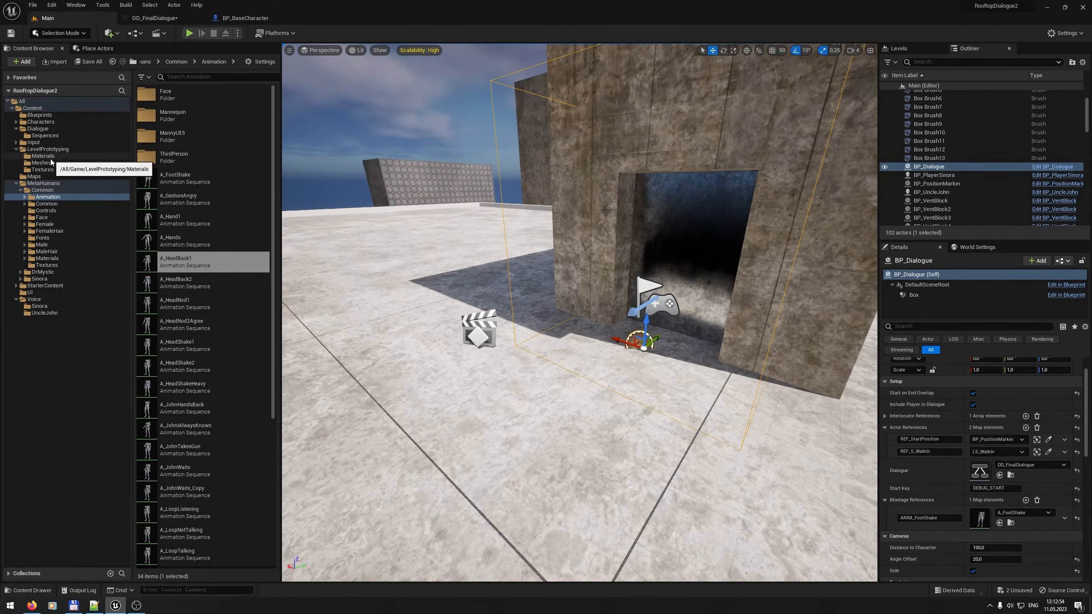
{"action": "left_click", "coordinate": [47, 135]}
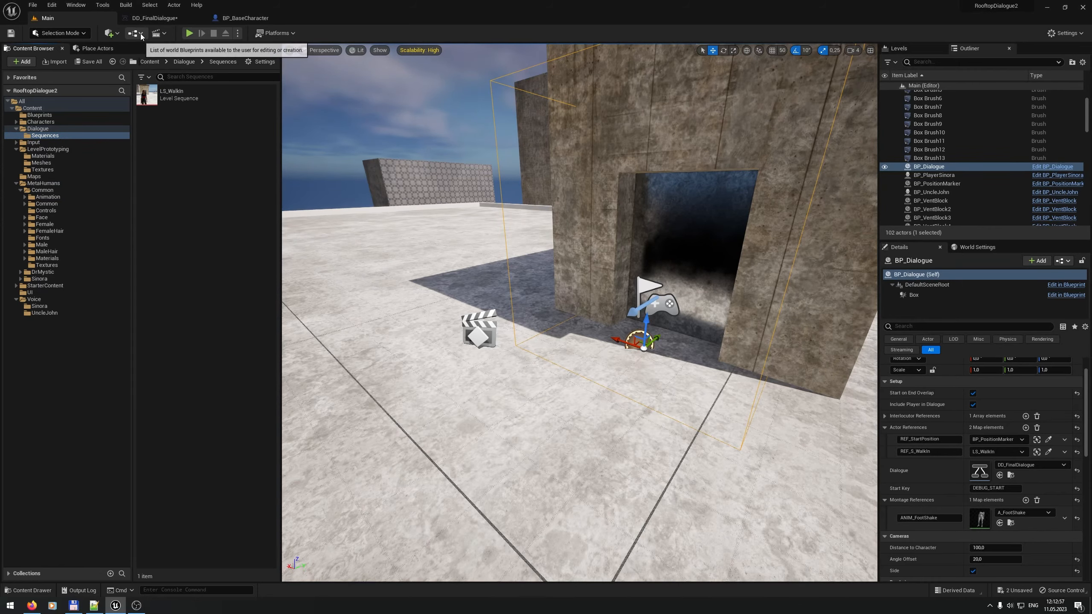
Step: In DD_FinalDialogue, examine both custom events of the [INIT INTERACTIVE SEQUENCE] node
{"action": "left_click", "coordinate": [189, 20]}
{"action": "right_click_drag", "start_coordinate": [438, 369], "coordinate": [486, 91]}
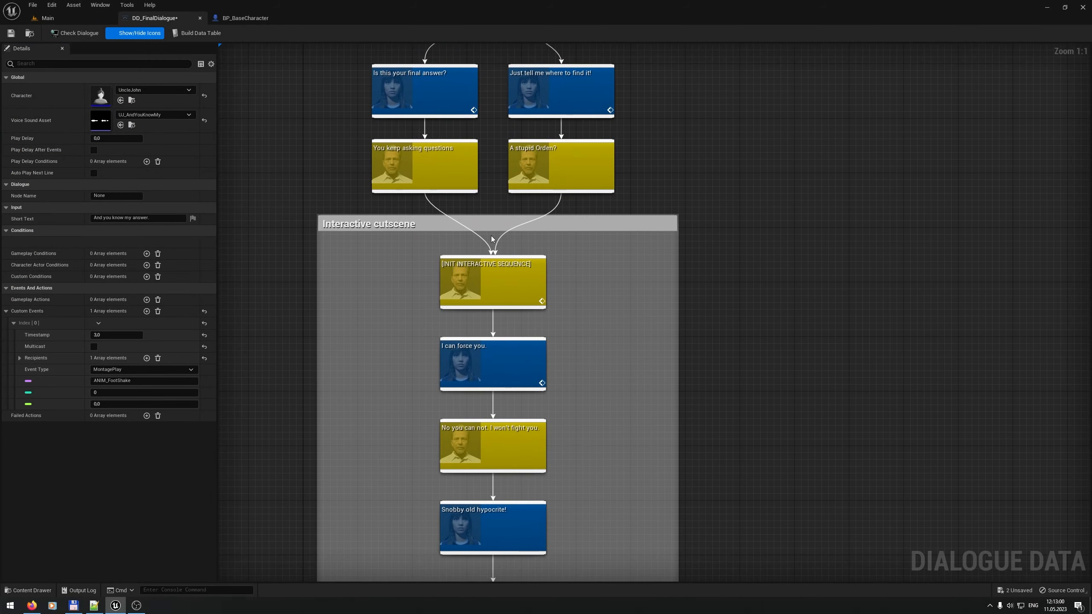
{"action": "left_click", "coordinate": [486, 280]}
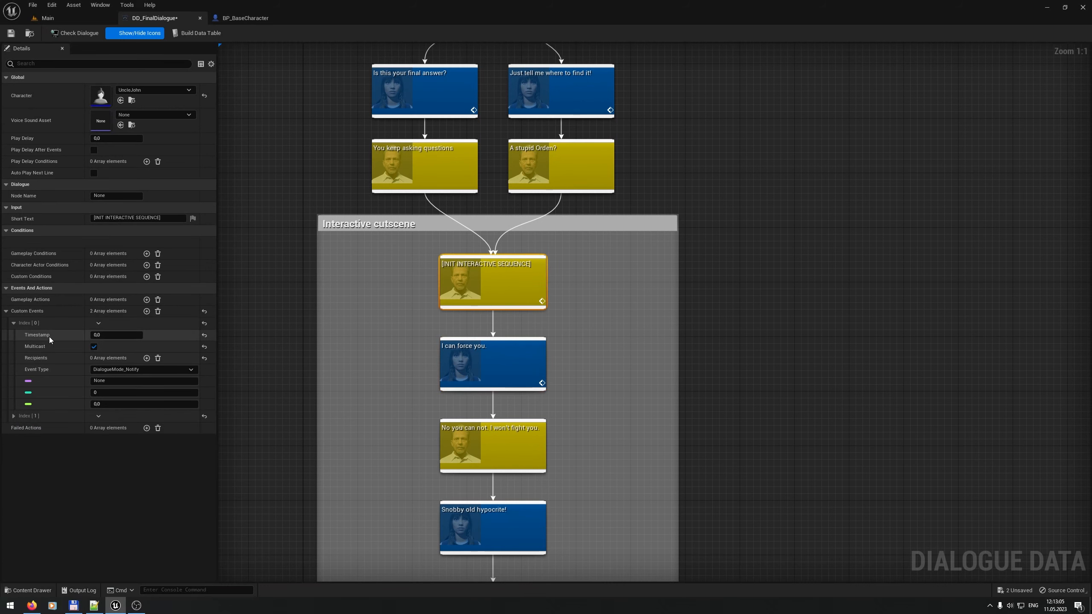
{"action": "left_click", "coordinate": [14, 416]}
Step: Add a level sequence to the Main level, saved as LS_Final in the Dialogue/Sequences folder
{"action": "left_click", "coordinate": [63, 17]}
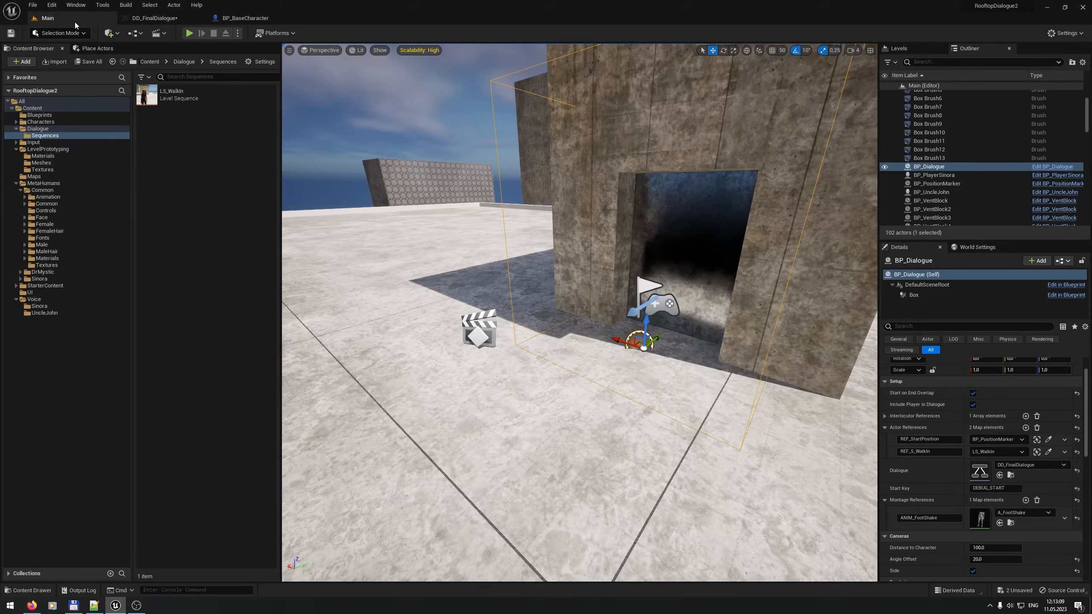
{"action": "left_click", "coordinate": [156, 34]}
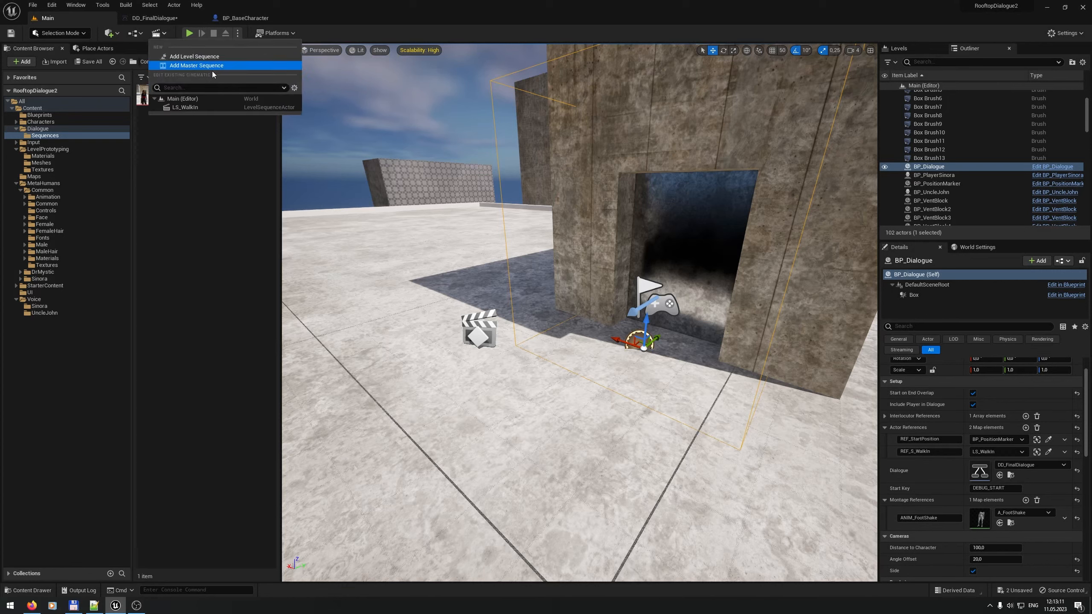
{"action": "left_click", "coordinate": [214, 56]}
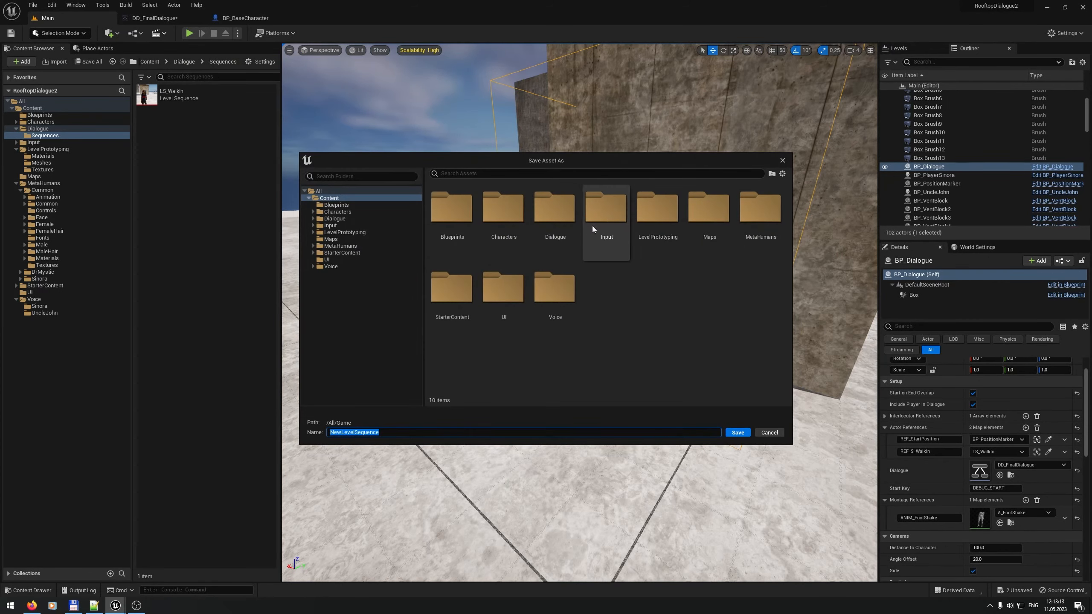
{"action": "double_click", "coordinate": [558, 217]}
{"action": "double_click", "coordinate": [460, 215]}
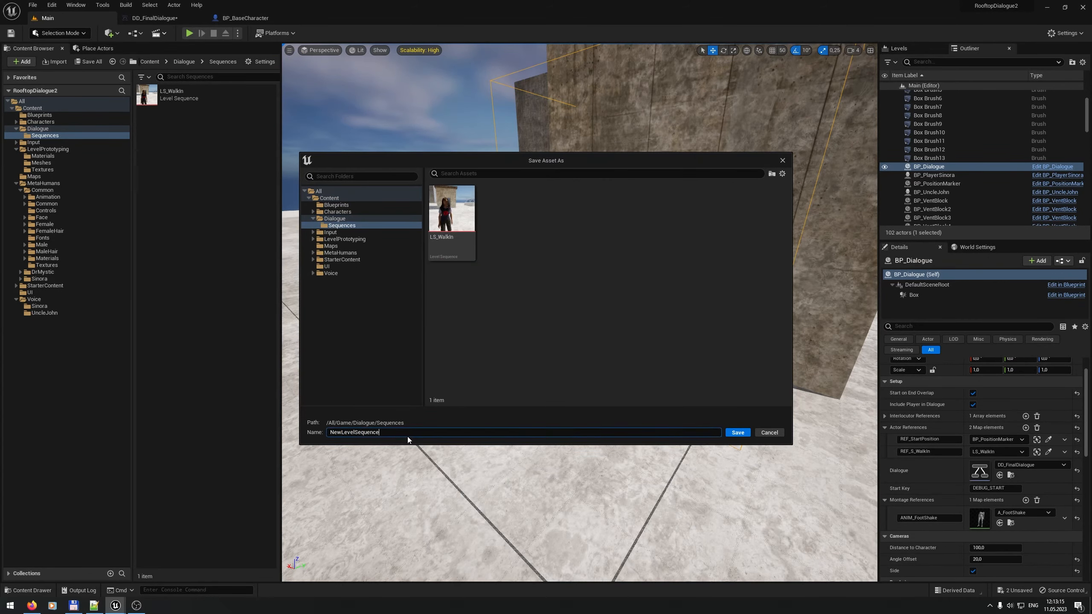
{"action": "type", "text": "LS_Final"}
{"action": "left_click", "coordinate": [736, 432]}
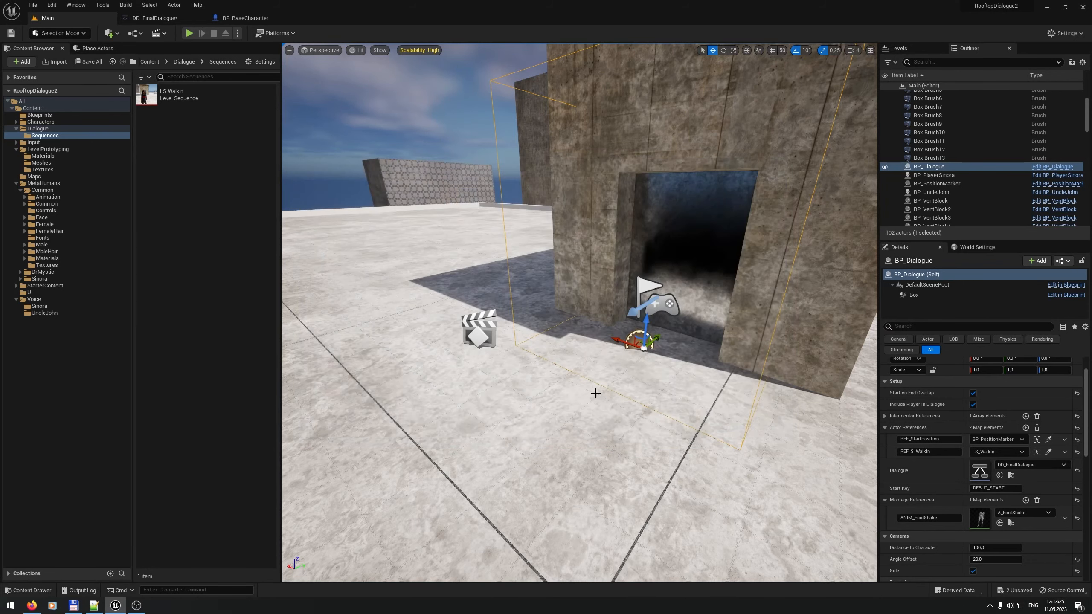
Step: Move the LS_Final actor near the building's doorway, close to the LS_WalkIn actor
{"action": "mouse_move", "coordinate": [622, 244]}
{"action": "right_mouse_down"}
{"action": "mouse_move", "coordinate": [731, 245]}
{"action": "mouse_move", "coordinate": [622, 244]}
{"action": "right_mouse_up"}
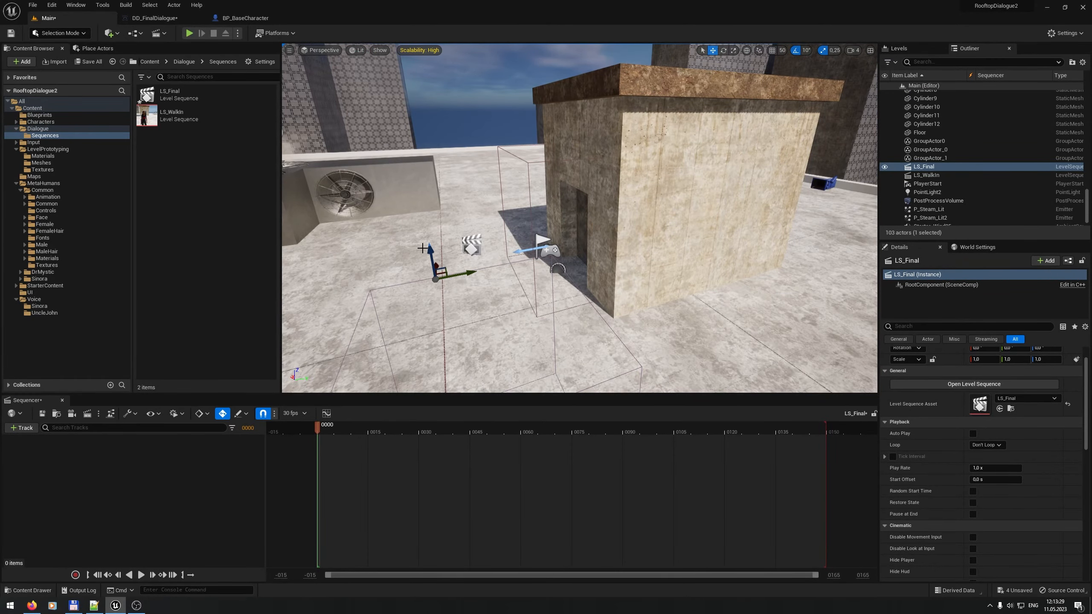
{"action": "mouse_move", "coordinate": [451, 271]}
{"action": "right_mouse_down"}
{"action": "mouse_move", "coordinate": [559, 309]}
{"action": "mouse_move", "coordinate": [623, 310]}
{"action": "mouse_move", "coordinate": [451, 271]}
{"action": "right_mouse_up"}
{"action": "left_click_drag", "start_coordinate": [540, 271], "coordinate": [721, 187]}
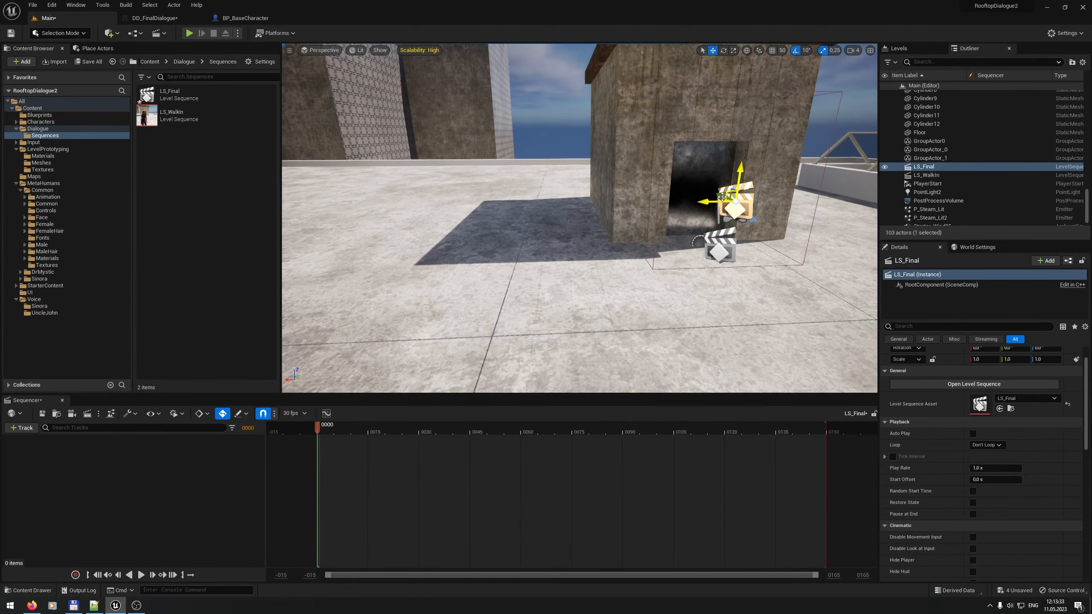
{"action": "right_click_drag", "start_coordinate": [721, 187], "coordinate": [547, 216]}
{"action": "right_click_drag", "start_coordinate": [828, 338], "coordinate": [648, 254]}
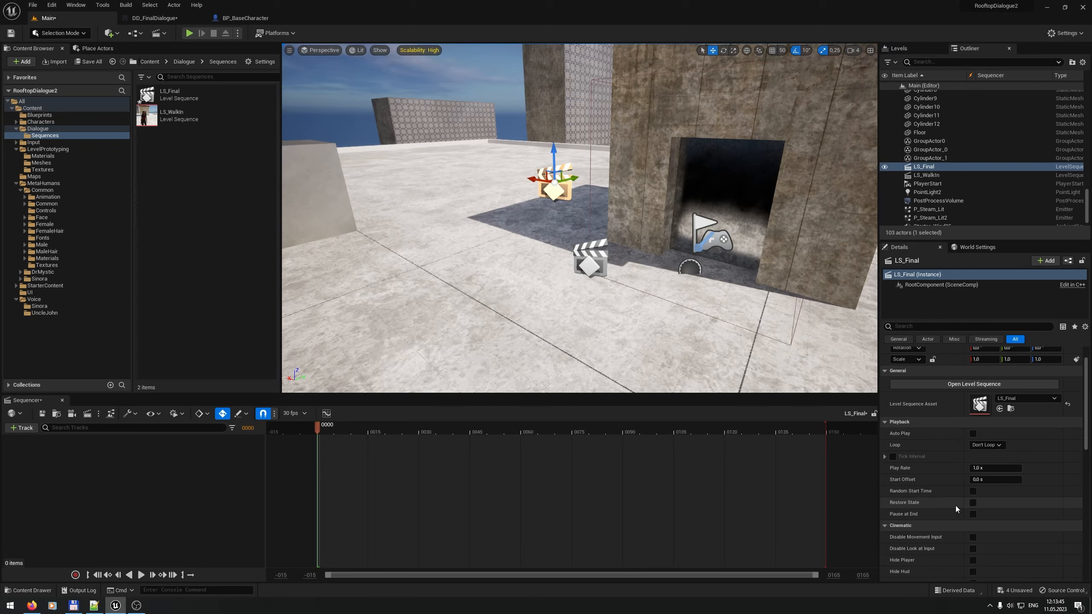
Step: Add an actor reference REF_S_Final to BP_Dialogue, assign it the LS_Final actor, and save the level
{"action": "scroll", "coordinate": [954, 507], "scroll_direction": "down", "scroll_amount": 3}
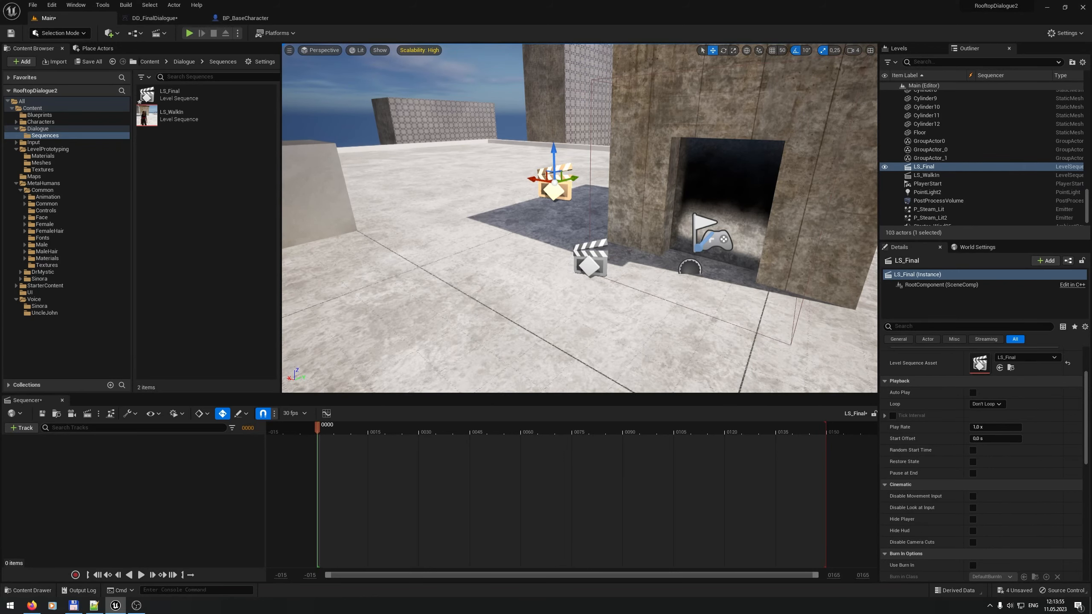
{"action": "mouse_move", "coordinate": [579, 218]}
{"action": "right_mouse_down"}
{"action": "mouse_move", "coordinate": [623, 246]}
{"action": "mouse_move", "coordinate": [632, 237]}
{"action": "mouse_move", "coordinate": [581, 220]}
{"action": "right_mouse_up"}
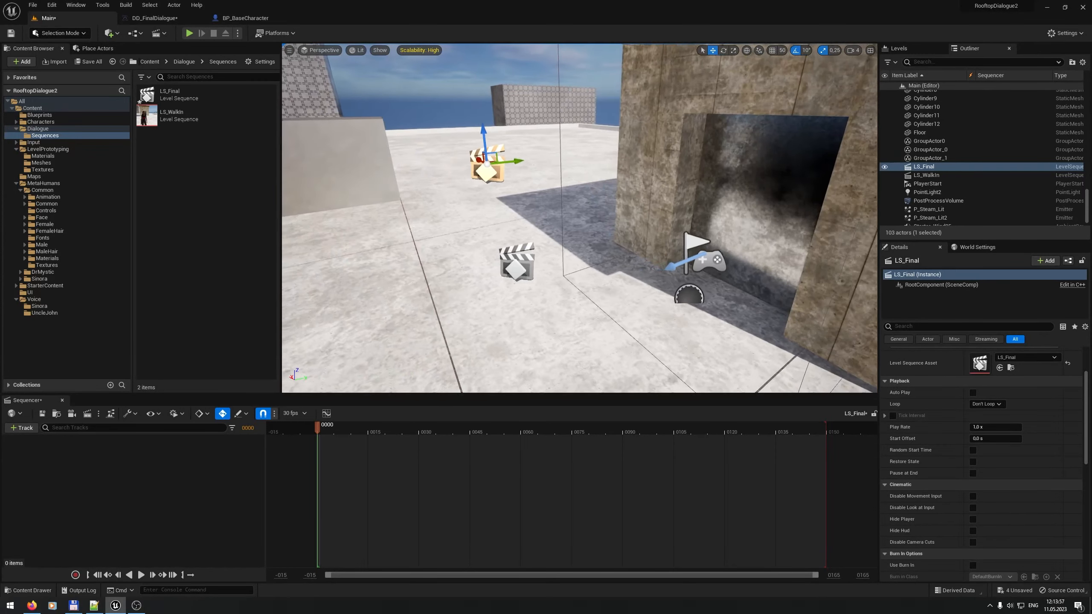
{"action": "right_click_drag", "start_coordinate": [801, 223], "coordinate": [805, 223]}
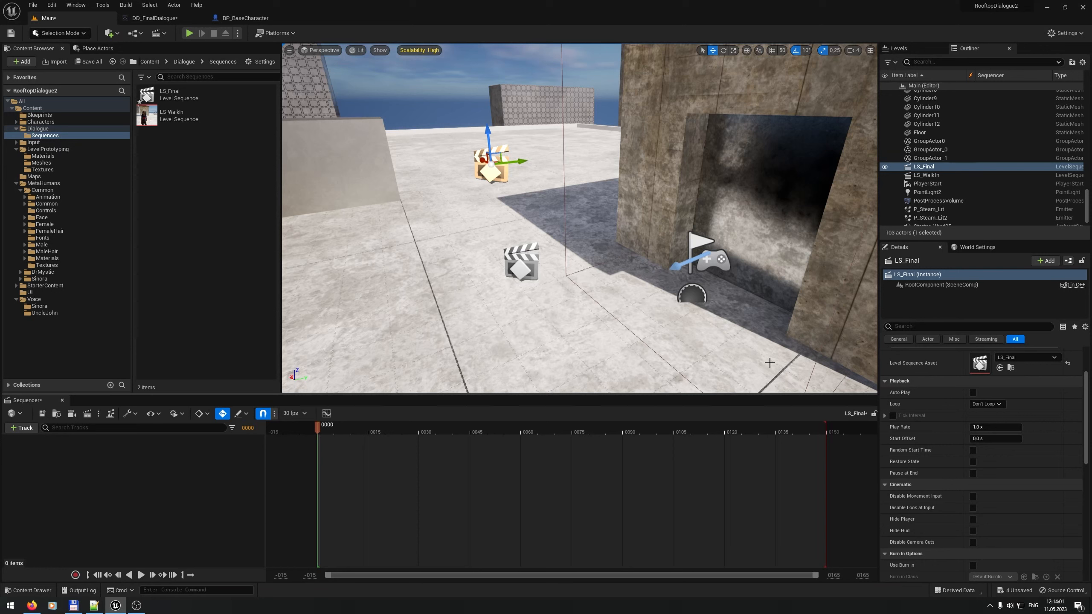
{"action": "scroll", "coordinate": [926, 402], "scroll_direction": "up", "scroll_amount": 2}
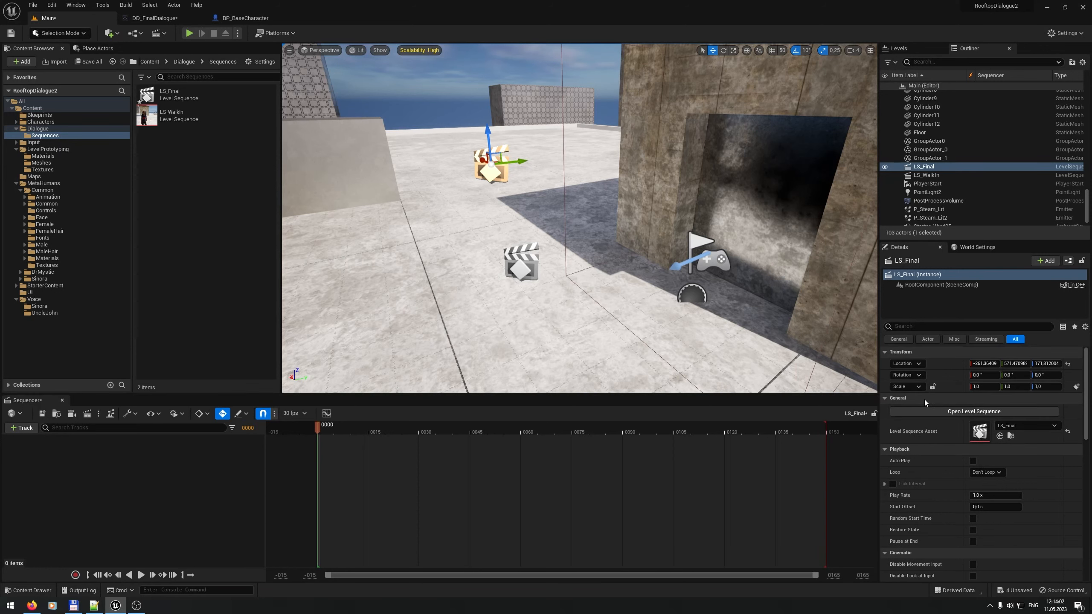
{"action": "left_click", "coordinate": [694, 295]}
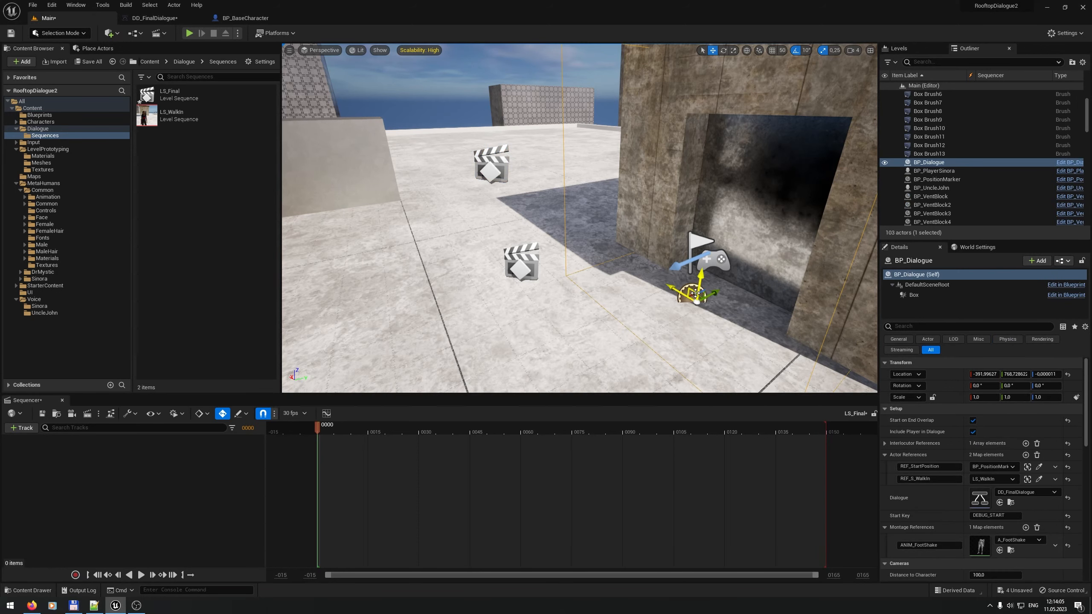
{"action": "left_click", "coordinate": [1026, 455]}
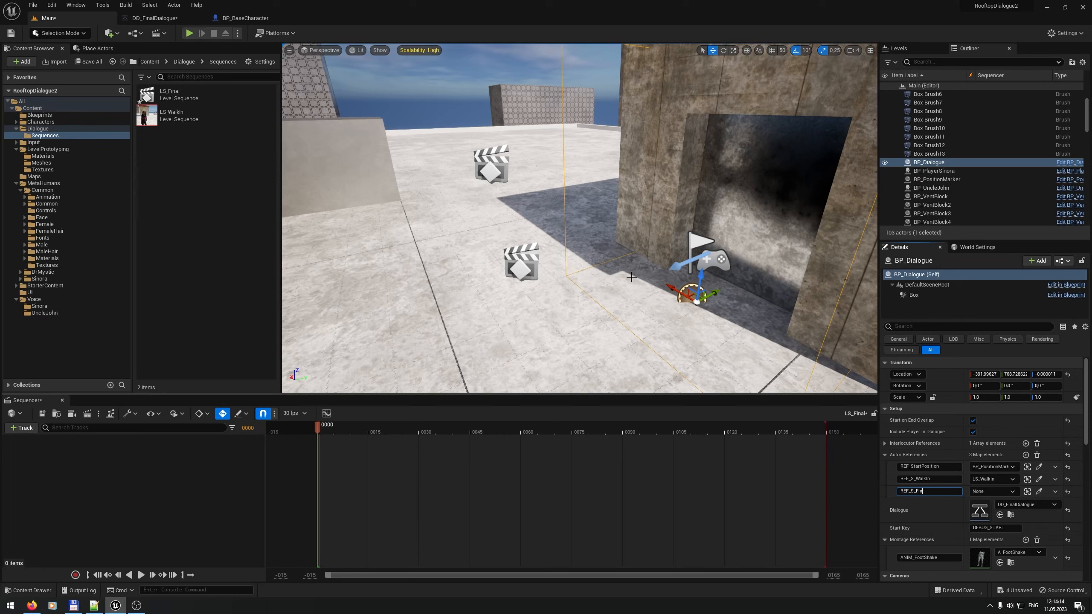
{"action": "left_click", "coordinate": [1039, 492]}
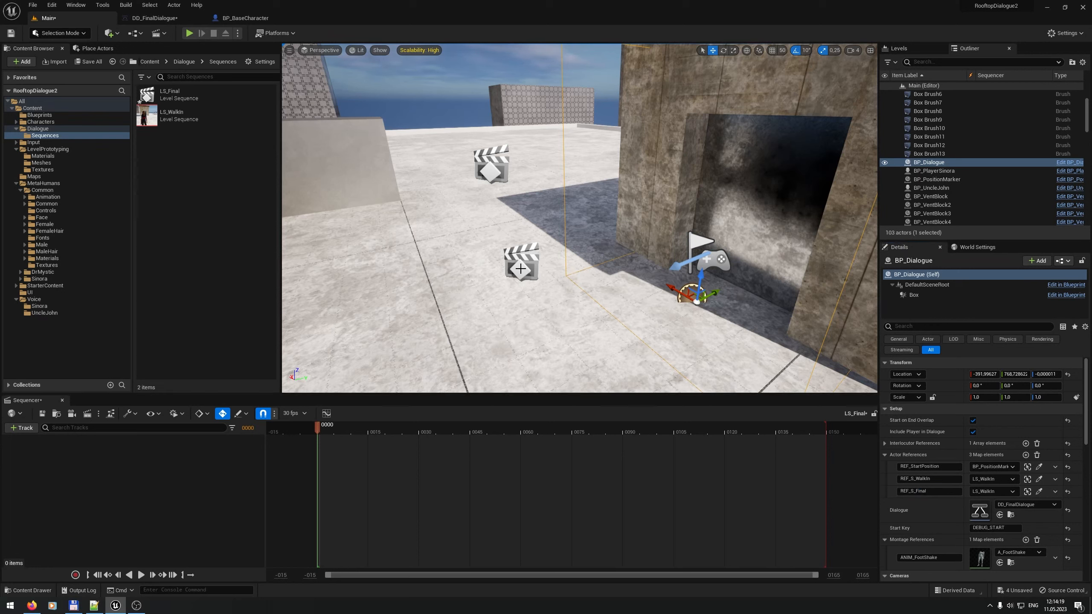
{"action": "left_click", "coordinate": [1039, 492]}
{"action": "left_click", "coordinate": [491, 165]}
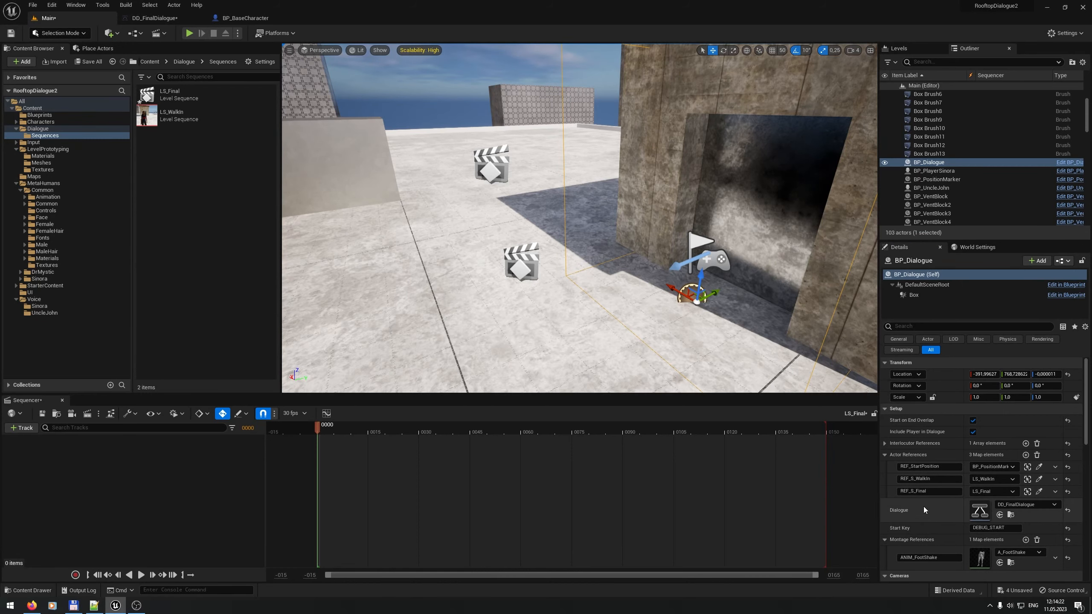
{"action": "left_click", "coordinate": [11, 33]}
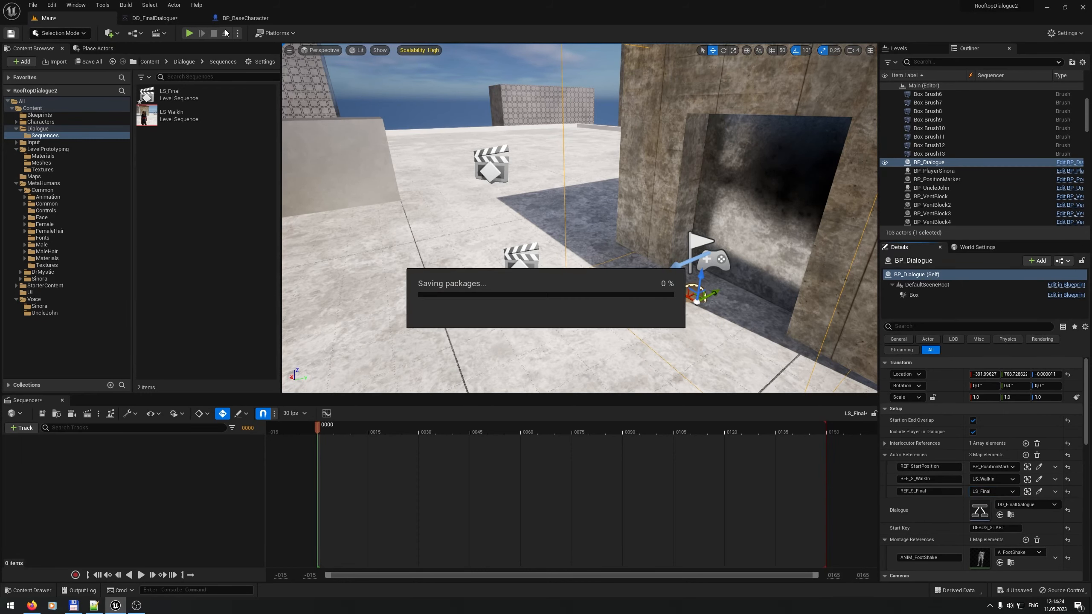
Step: In DD_FinalDialogue, set the [INIT INTERACTIVE SEQUENCE] node's SetLevelSequence event name to REF_S_Final and save the asset
{"action": "left_click", "coordinate": [169, 19]}
{"action": "left_click", "coordinate": [116, 473]}
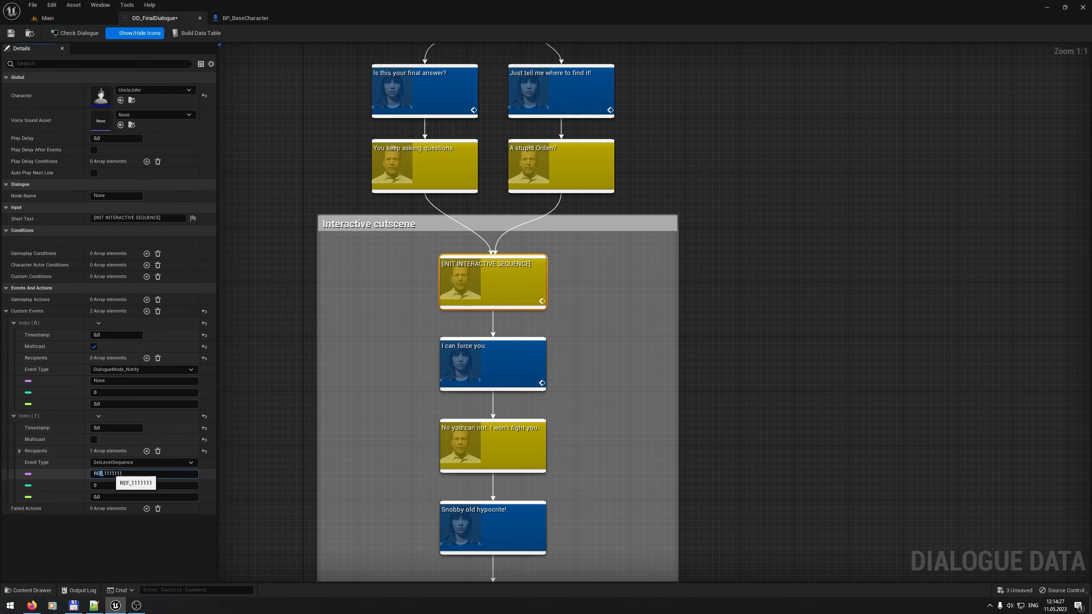
{"action": "type", "text": "REF_S_Final"}
{"action": "key", "text": "Tab"}
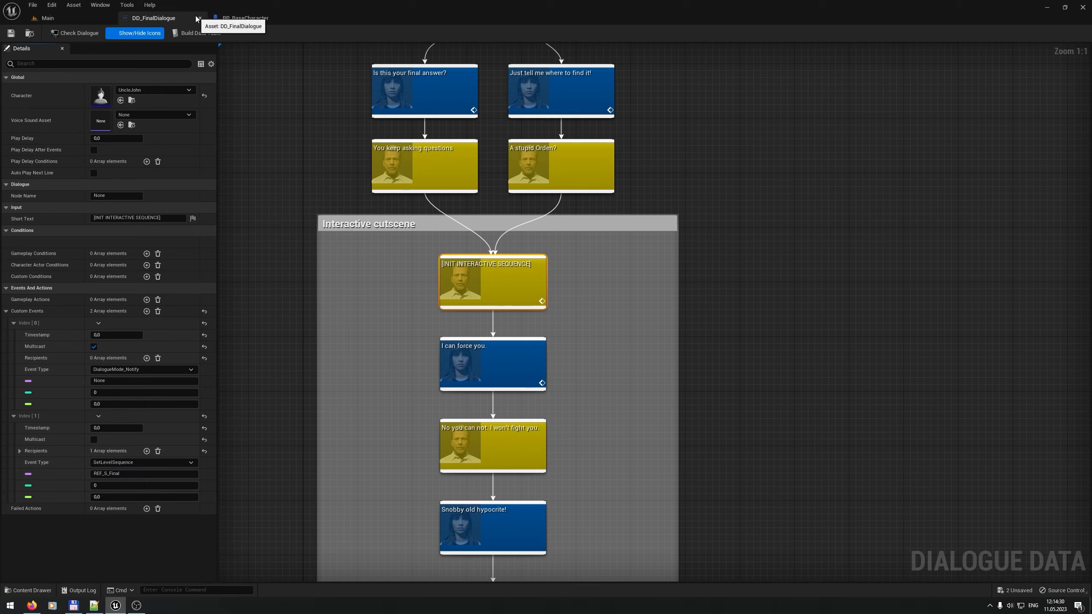
Step: Add BP_PlayerSinora to the LS_Final sequence and delete its MetaHuman and face control rig tracks
{"action": "left_click", "coordinate": [200, 18]}
{"action": "right_click_drag", "start_coordinate": [551, 246], "coordinate": [593, 275]}
{"action": "left_click", "coordinate": [553, 320]}
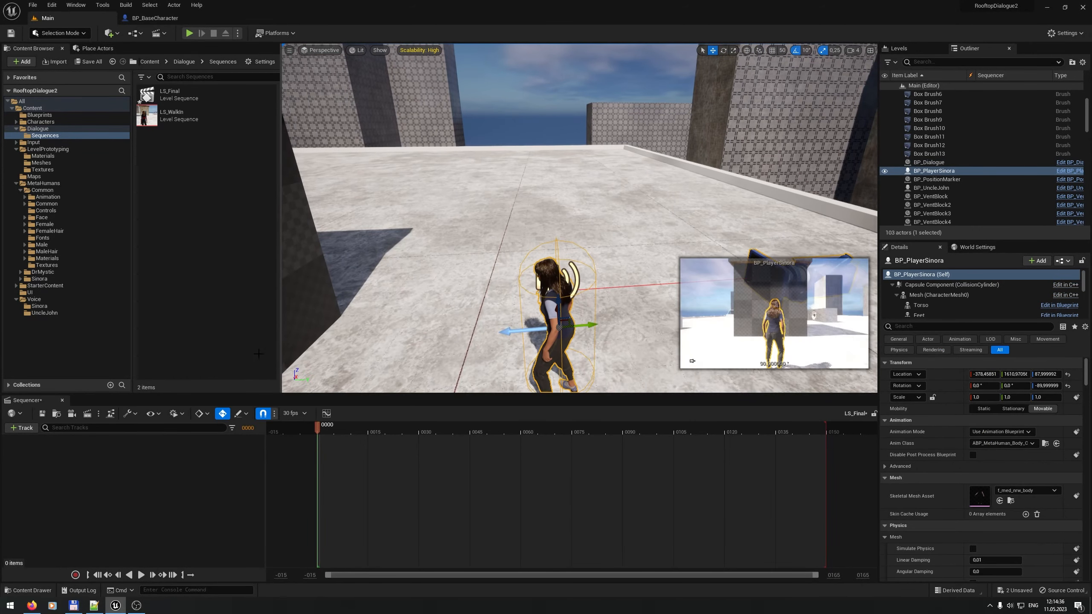
{"action": "left_click", "coordinate": [22, 427]}
{"action": "mouse_move", "coordinate": [72, 443]}
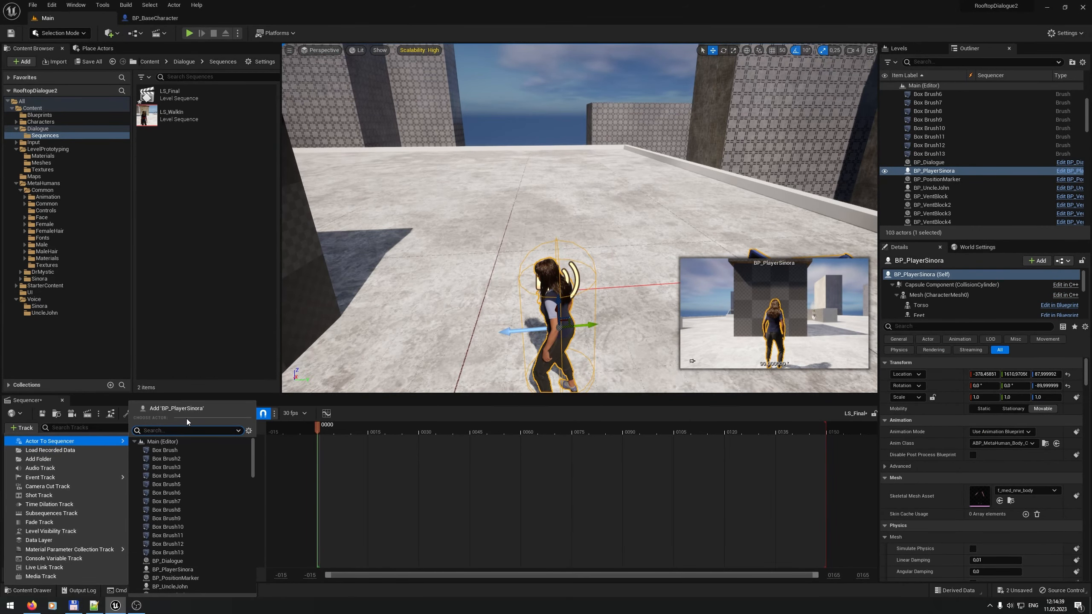
{"action": "left_click", "coordinate": [184, 408]}
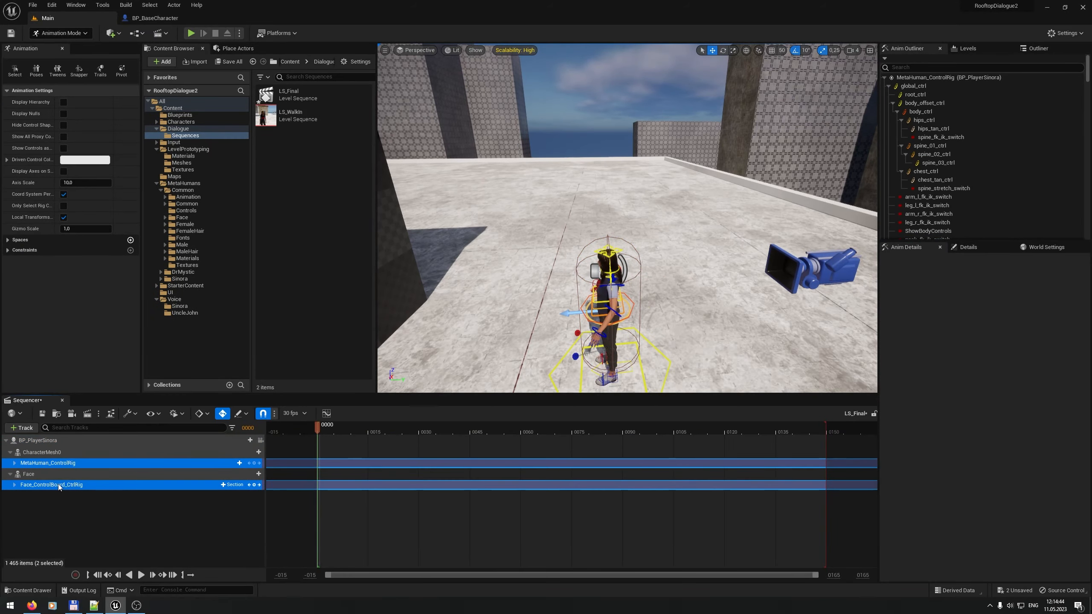
{"action": "key", "text": "Delete"}
Step: Add BP_UncleJohn to the LS_Final sequence and delete its MetaHuman and face control rig tracks
{"action": "right_click_drag", "start_coordinate": [420, 324], "coordinate": [378, 325]}
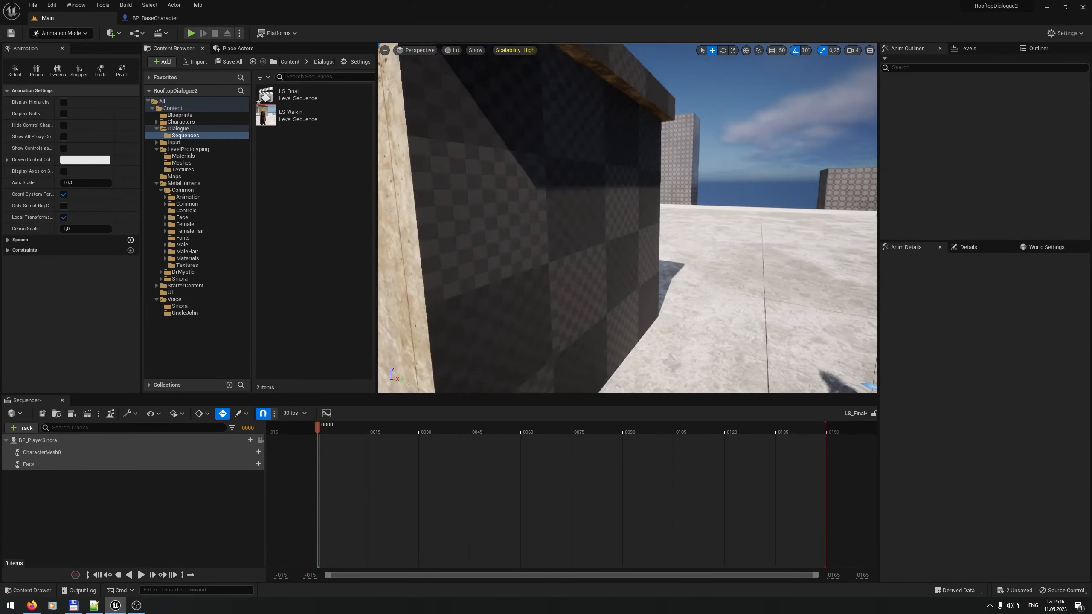
{"action": "key", "text": "f"}
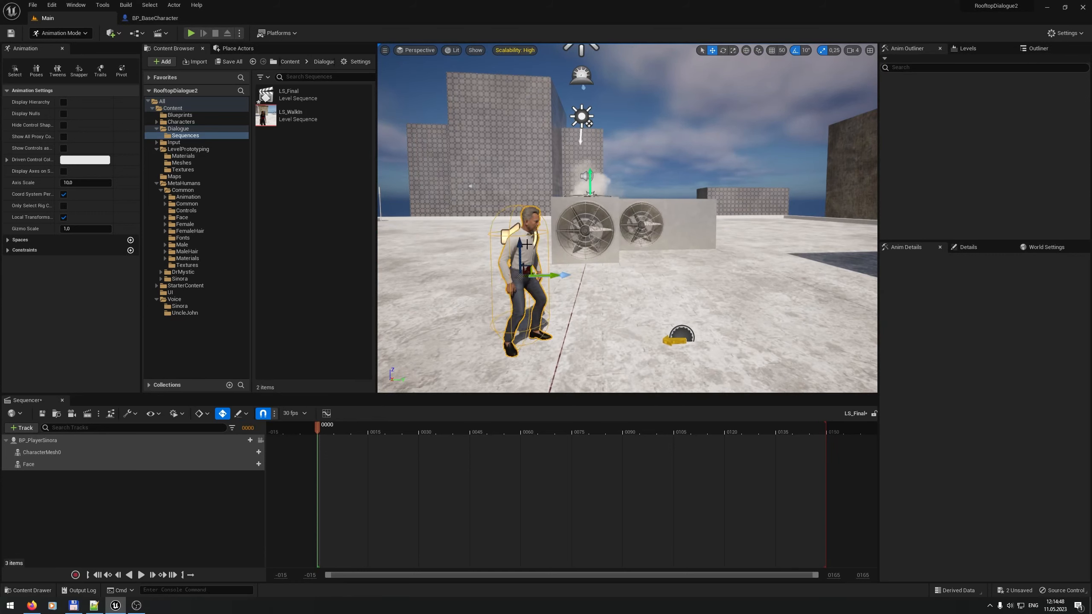
{"action": "left_click", "coordinate": [34, 430]}
{"action": "mouse_move", "coordinate": [62, 444]}
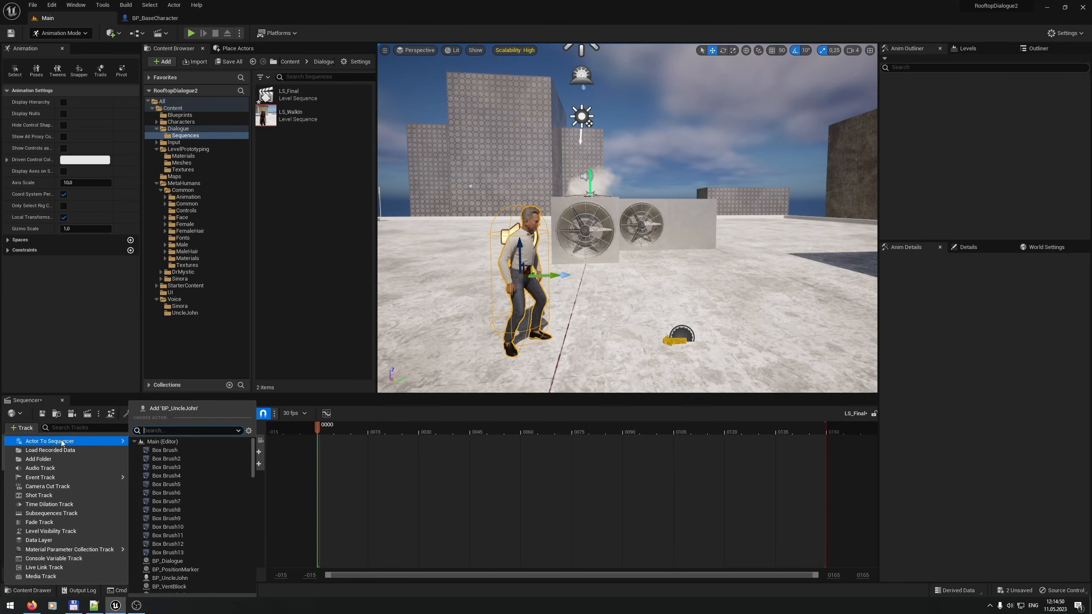
{"action": "left_click", "coordinate": [197, 408]}
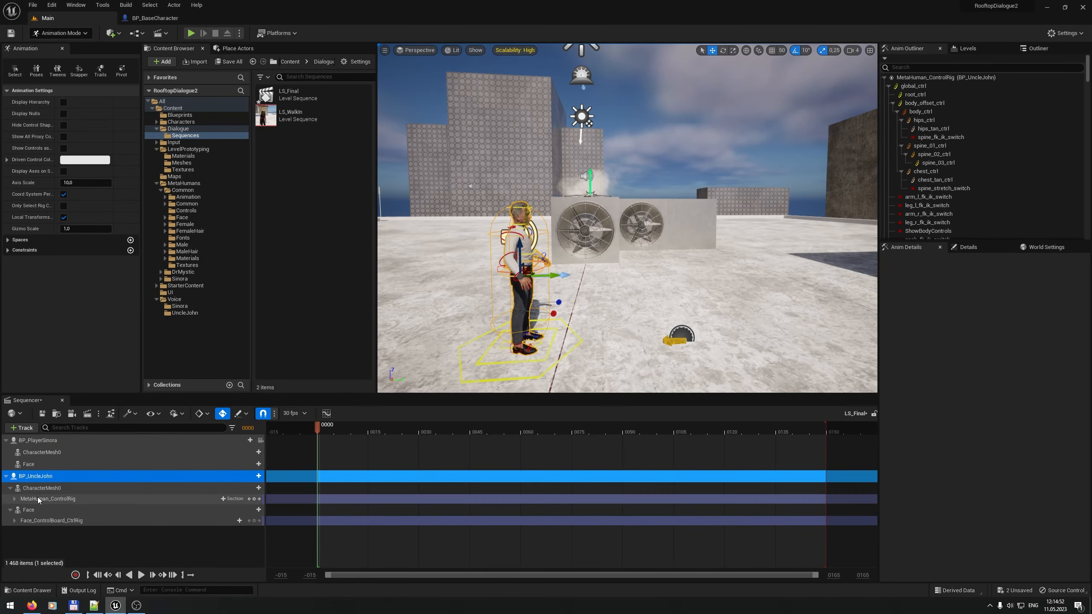
{"action": "left_click", "coordinate": [52, 522], "text": "ctrl"}
{"action": "key", "text": "Delete"}
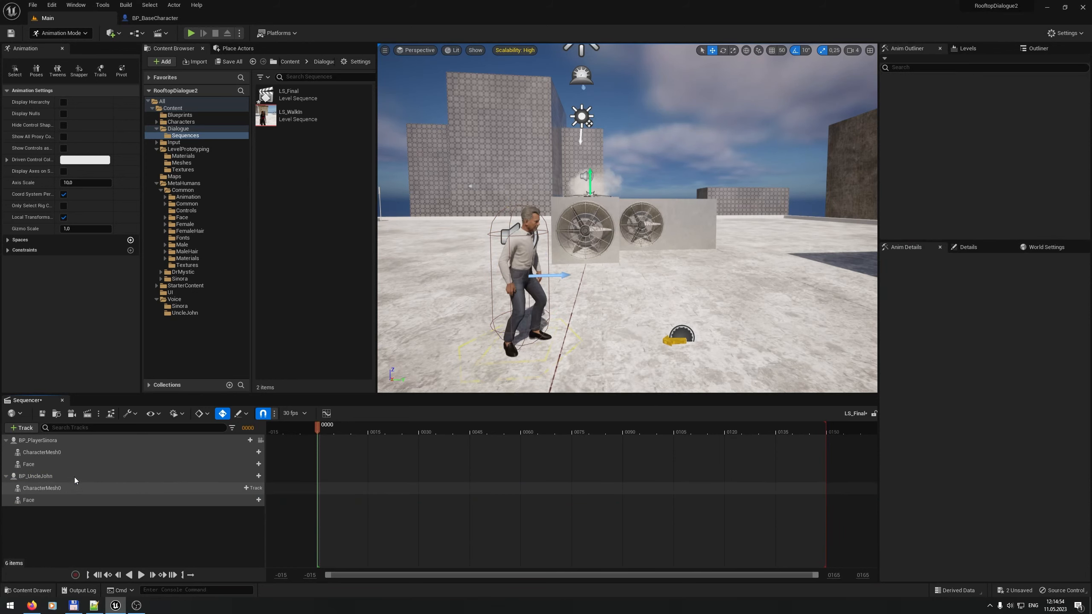
Step: Expose the BP_PlayerSinora binding in LS_Final with the tag PlayerNPC
{"action": "right_click", "coordinate": [67, 440]}
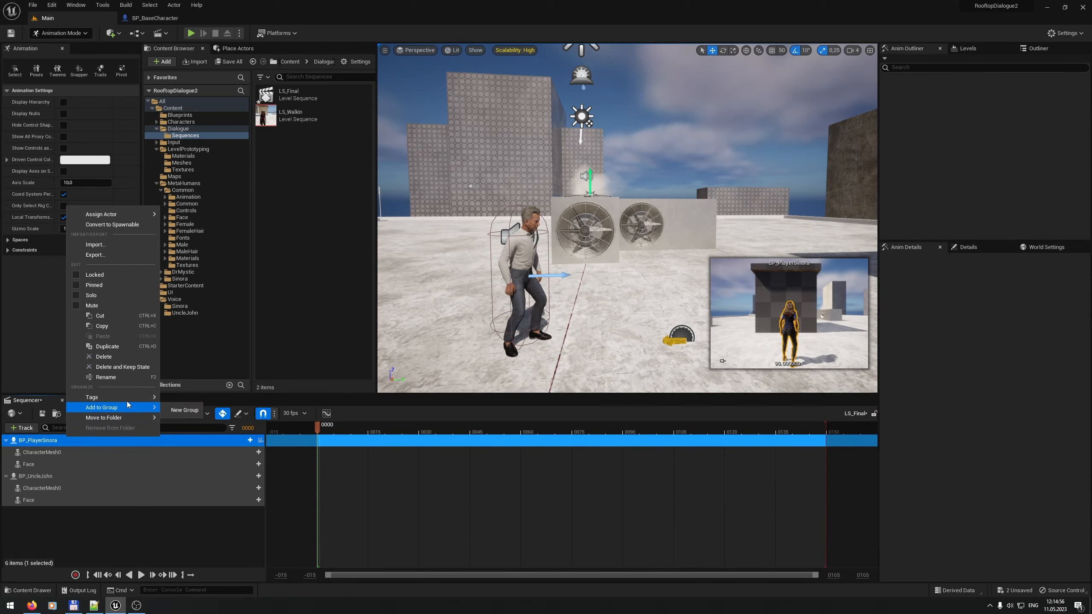
{"action": "mouse_move", "coordinate": [116, 397]}
{"action": "left_click", "coordinate": [198, 405]}
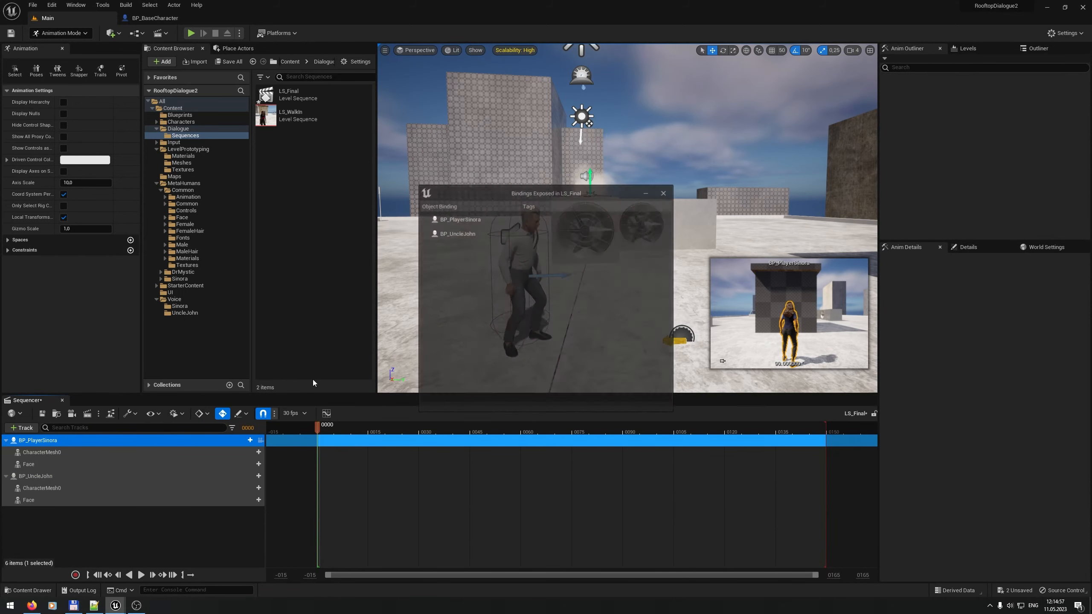
{"action": "left_click", "coordinate": [474, 218]}
{"action": "right_click", "coordinate": [476, 219]}
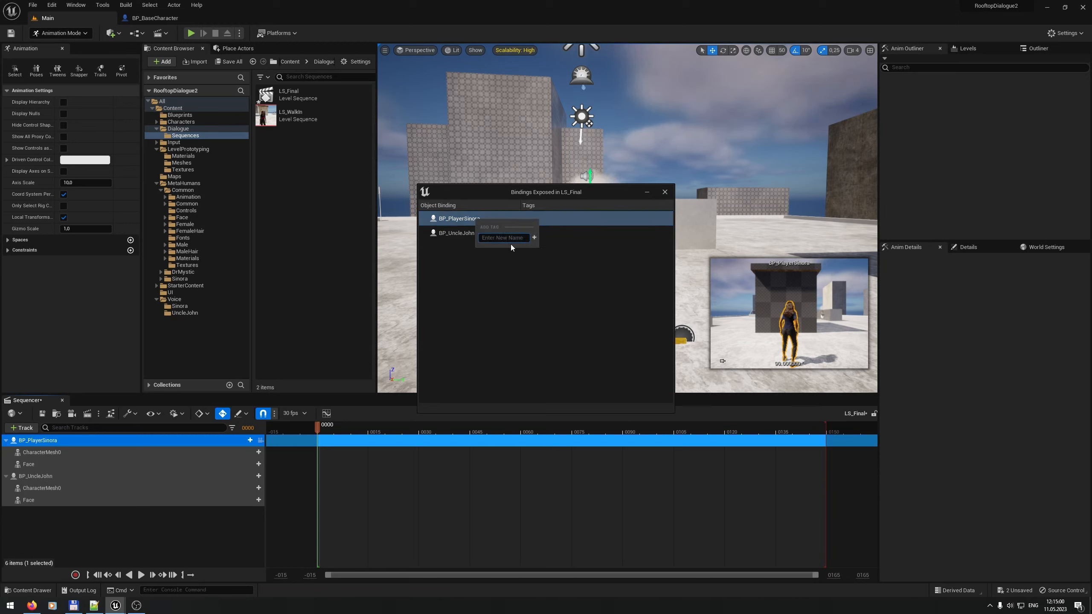
{"action": "type", "text": "PlayerNPC"}
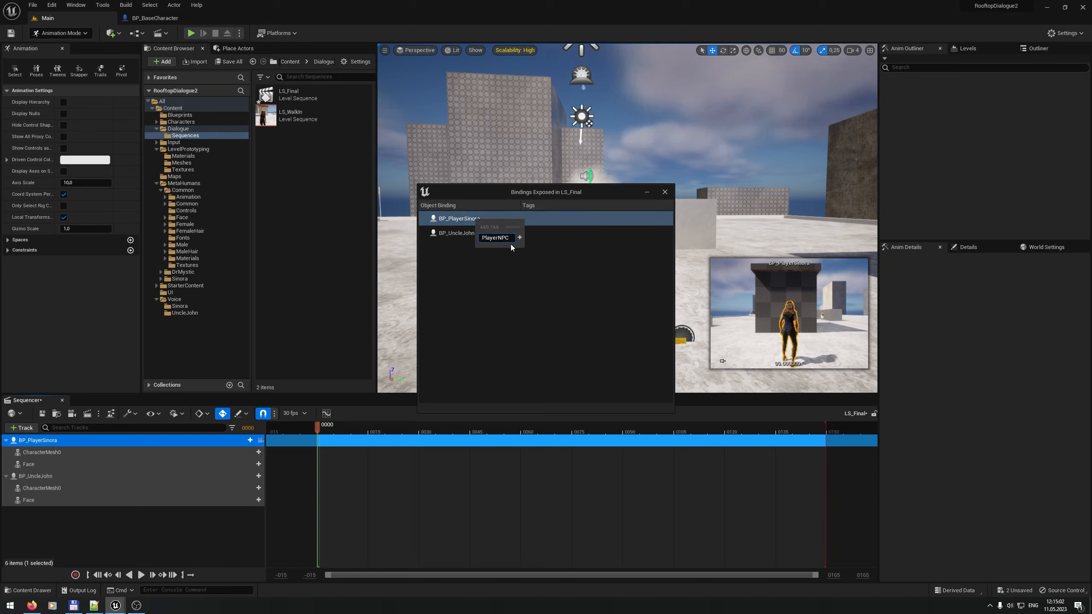
{"action": "key", "text": "Return"}
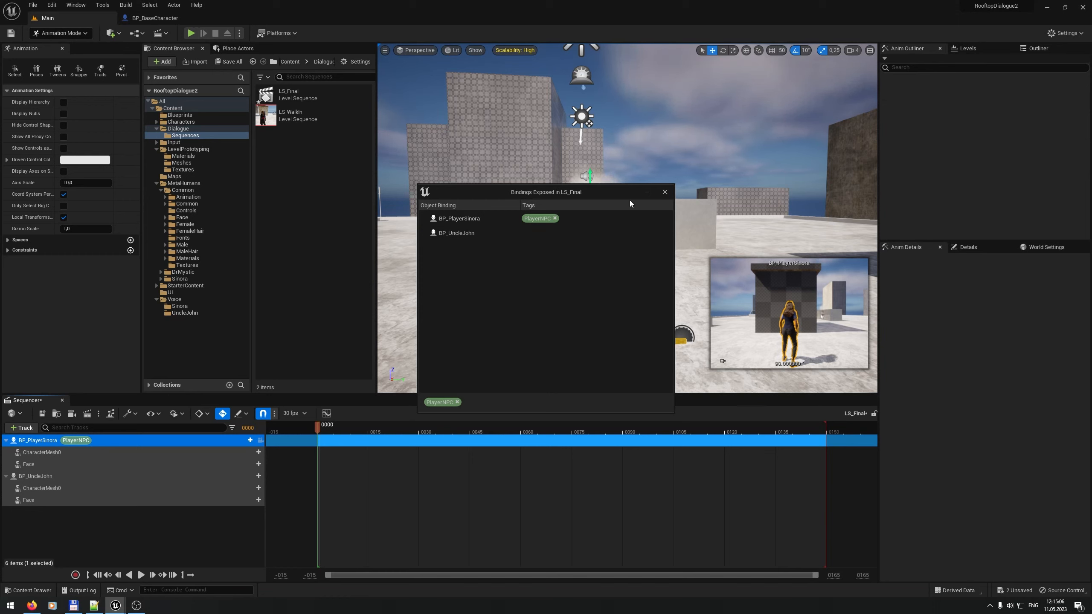
{"action": "left_click", "coordinate": [665, 192]}
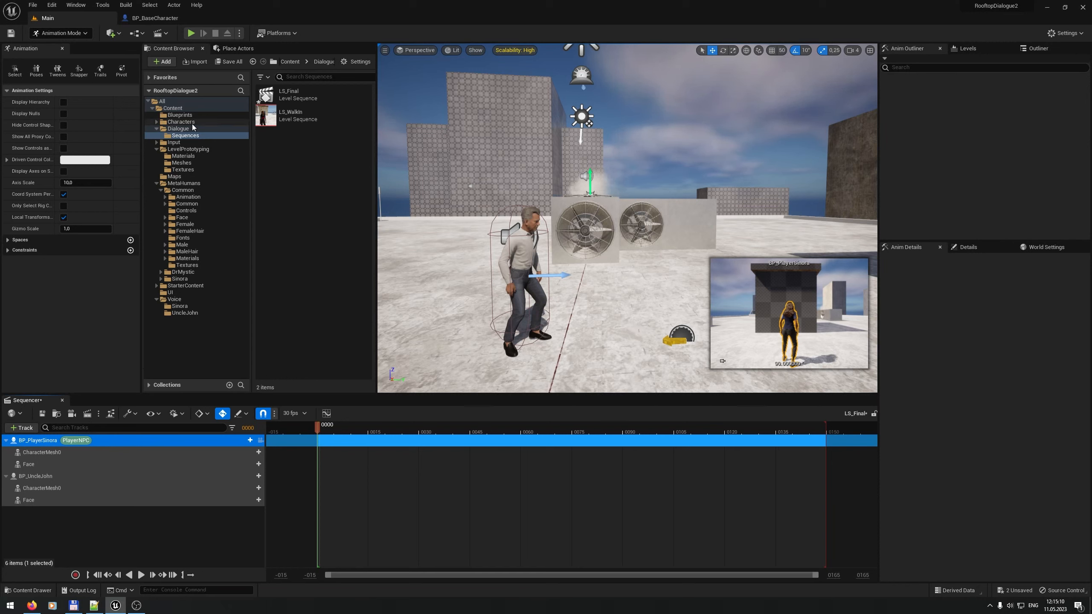
Step: Examine the Add Binding by Tag node in BP_BaseCharacter's DialogueAction_SetSequence graph, and close the blueprint
{"action": "left_click", "coordinate": [179, 115]}
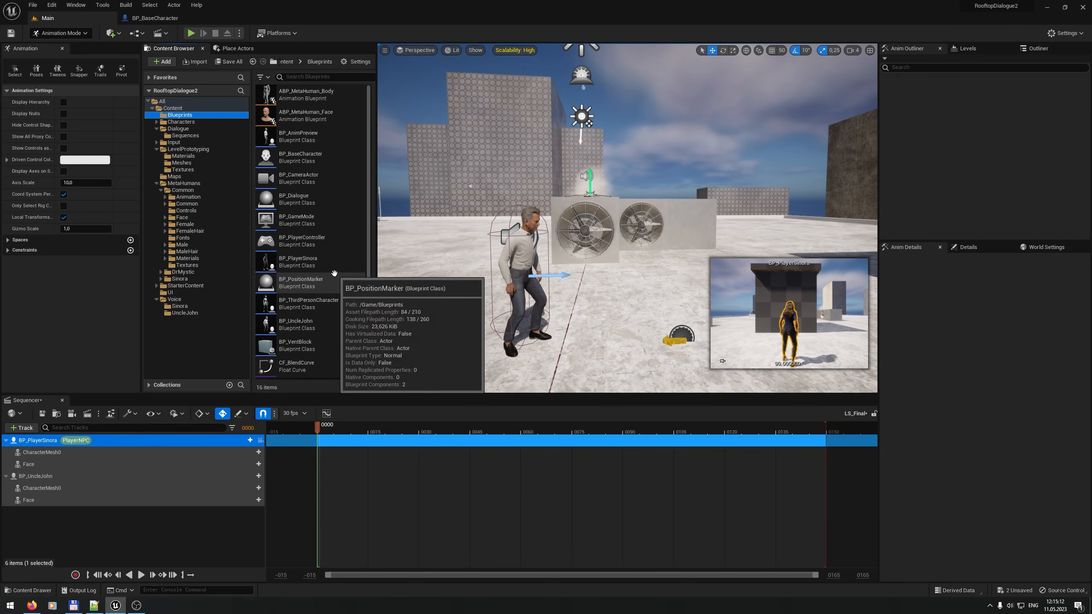
{"action": "double_click", "coordinate": [326, 158]}
{"action": "right_click_drag", "start_coordinate": [570, 284], "coordinate": [569, 420]}
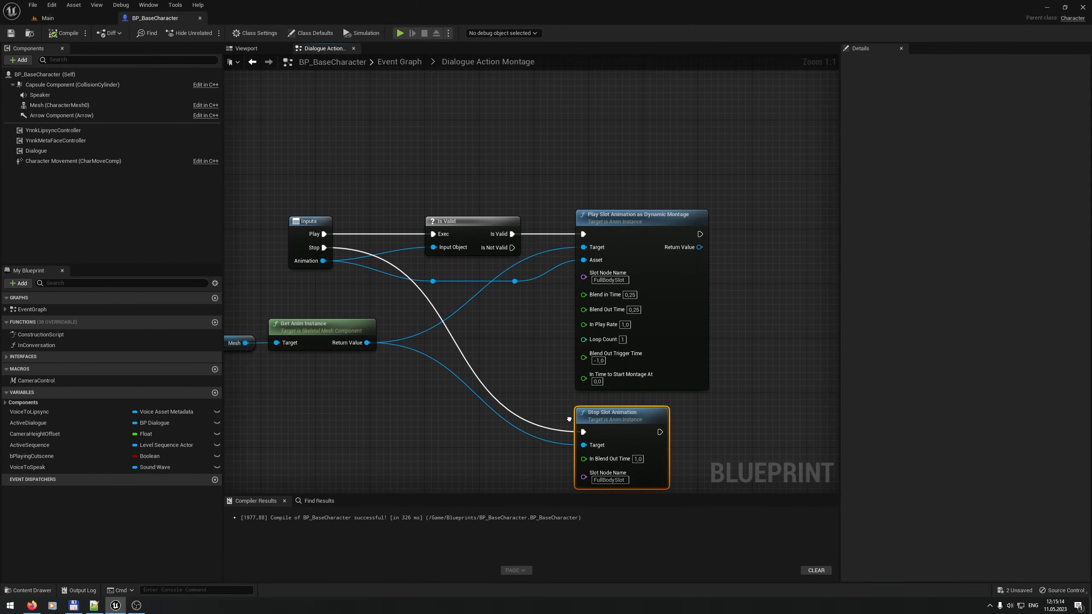
{"action": "left_click", "coordinate": [402, 62]}
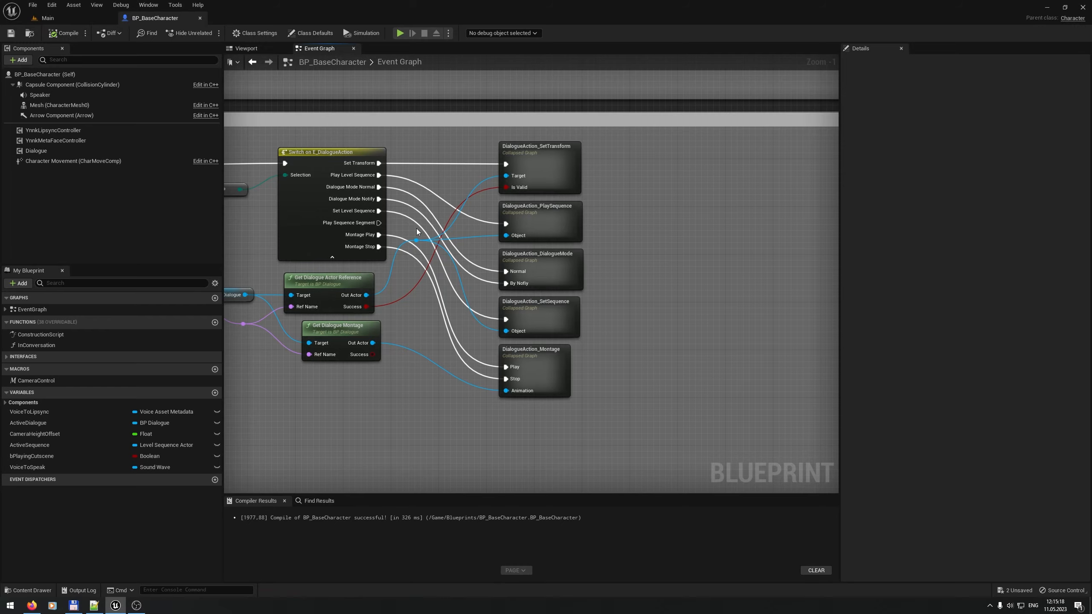
{"action": "double_click", "coordinate": [539, 322]}
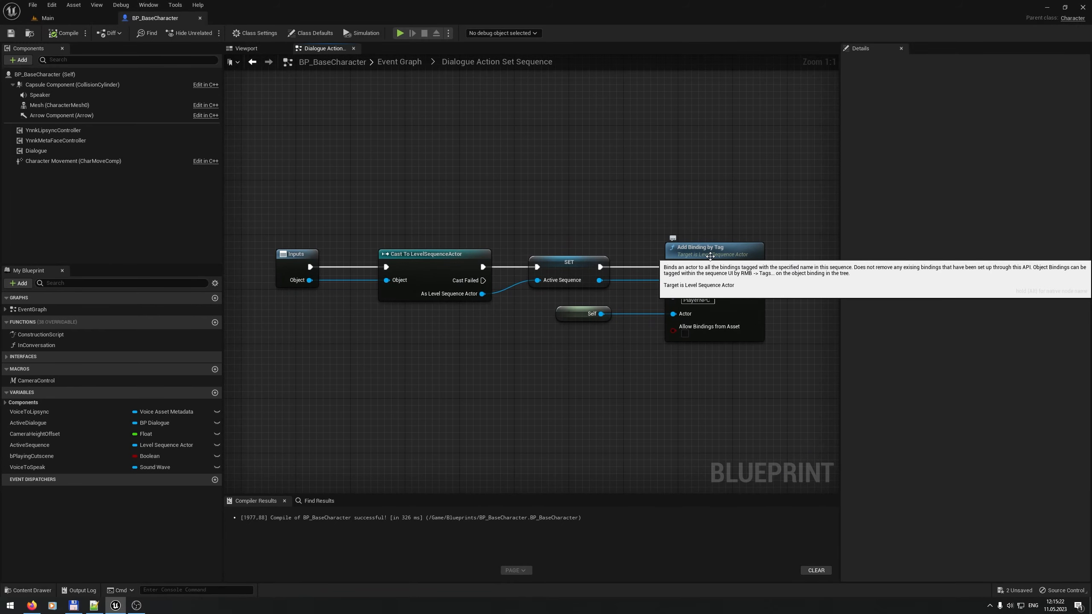
{"action": "left_click", "coordinate": [200, 18]}
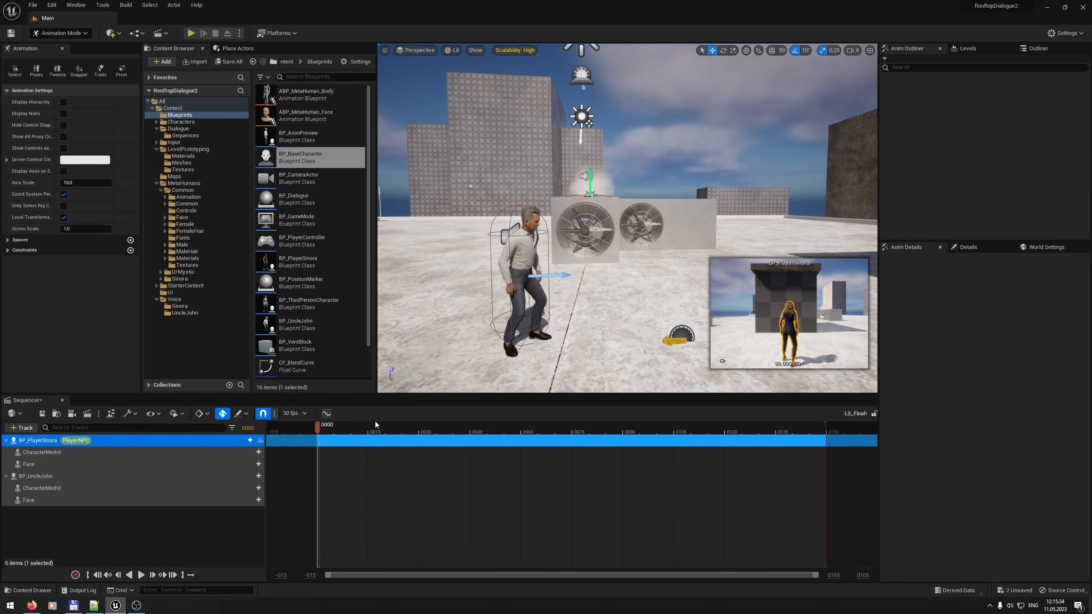
Step: Check the start of the interactive cut scene in the Notepad++ script, and return to Unreal Editor
{"action": "right_click_drag", "start_coordinate": [440, 312], "coordinate": [496, 334]}
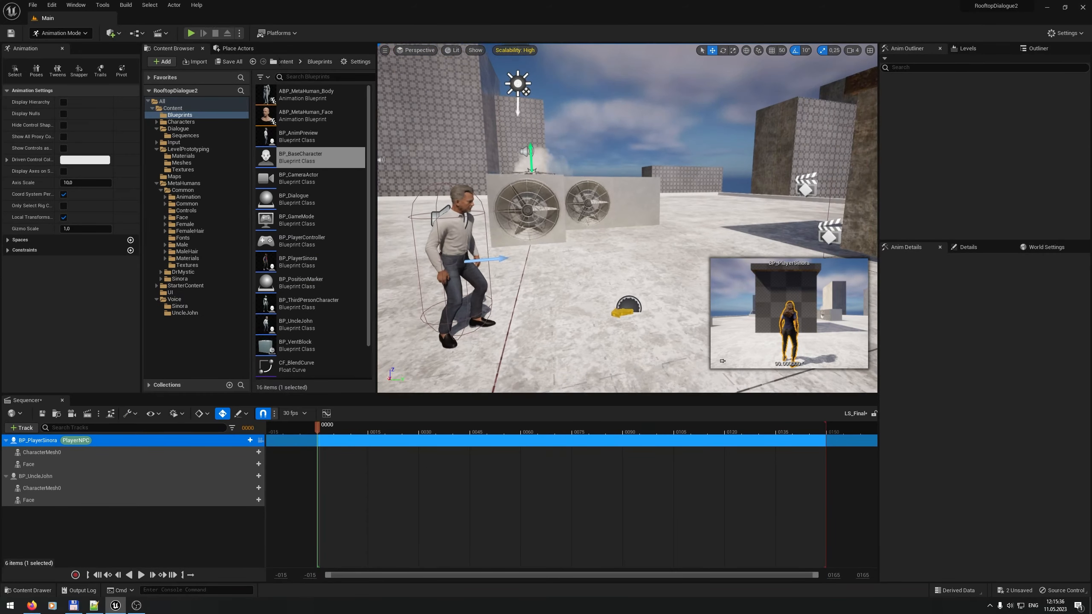
{"action": "right_click_drag", "start_coordinate": [628, 218], "coordinate": [520, 197]}
{"action": "left_click", "coordinate": [95, 606]}
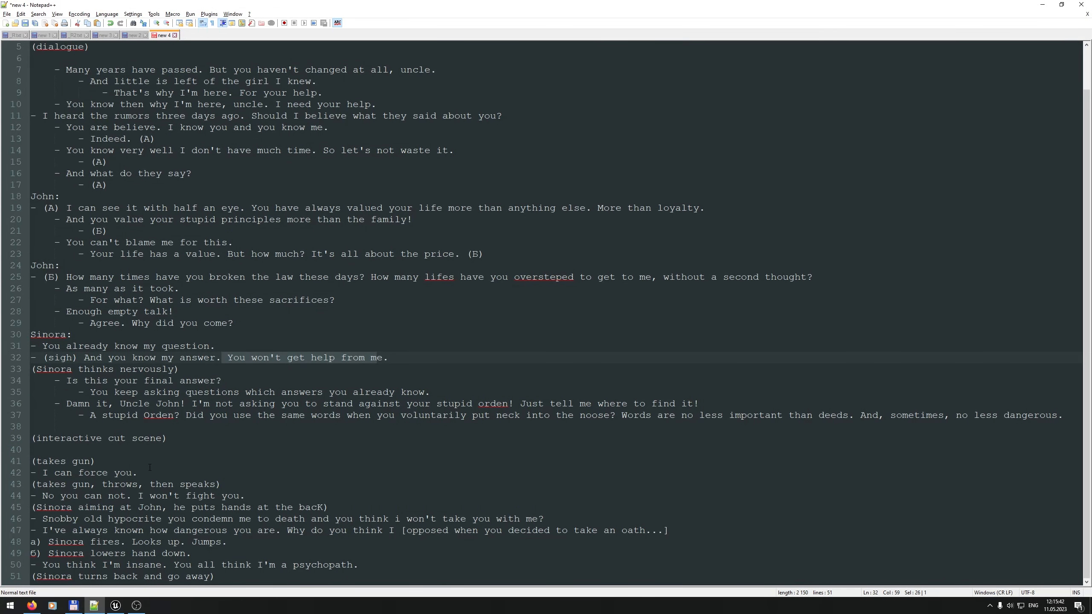
{"action": "left_click_drag", "start_coordinate": [150, 467], "coordinate": [86, 471]}
{"action": "left_click", "coordinate": [115, 606]}
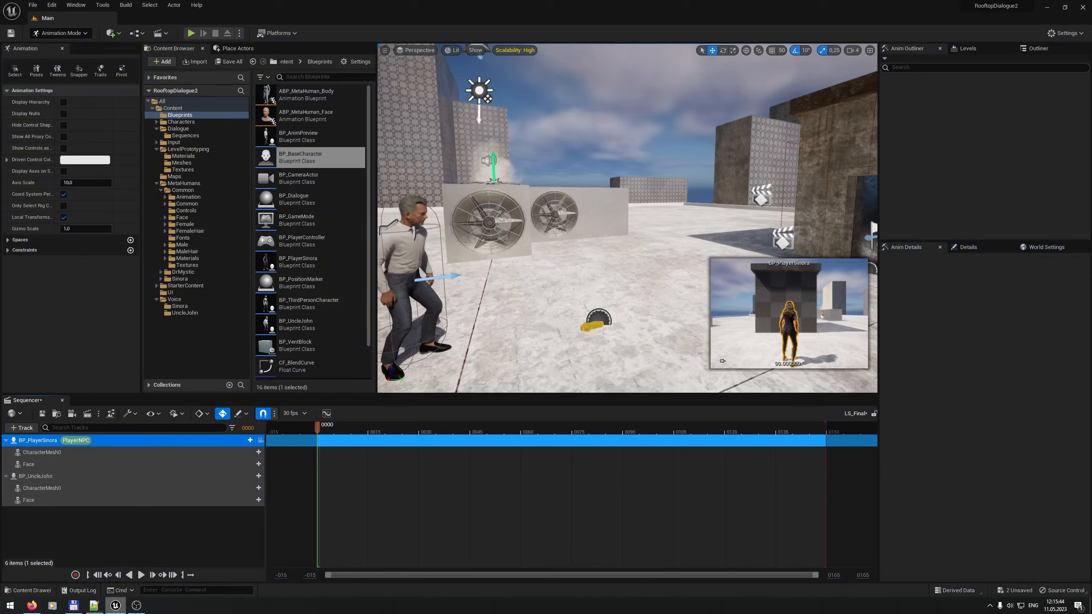
Step: Add a Transform track to BP_PlayerSinora in the LS_Final sequence
{"action": "right_click_drag", "start_coordinate": [507, 160], "coordinate": [521, 158]}
{"action": "right_click", "coordinate": [37, 440]}
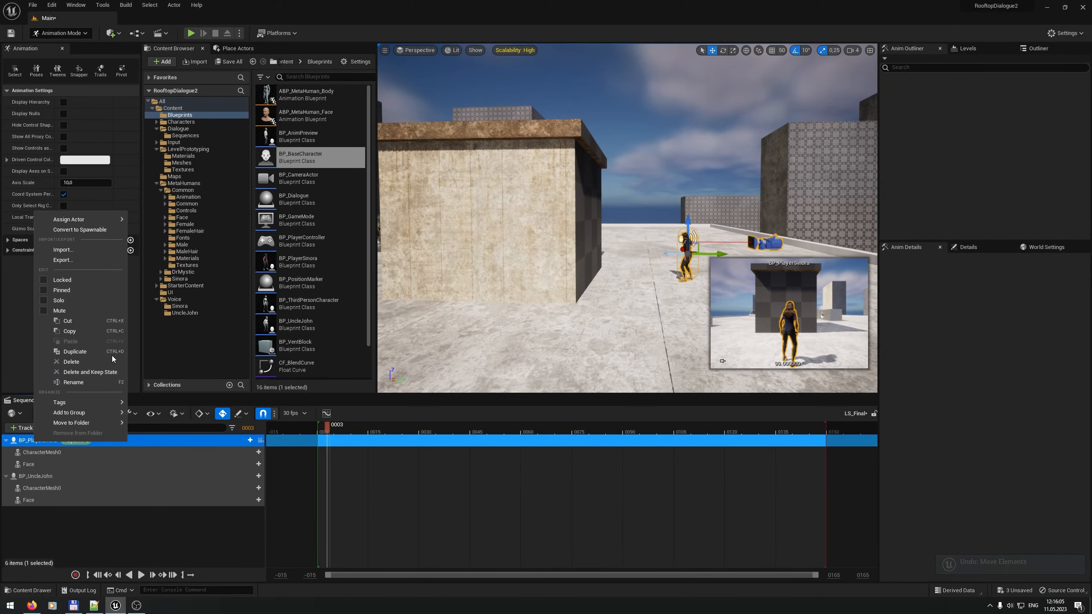
{"action": "left_click", "coordinate": [250, 441]}
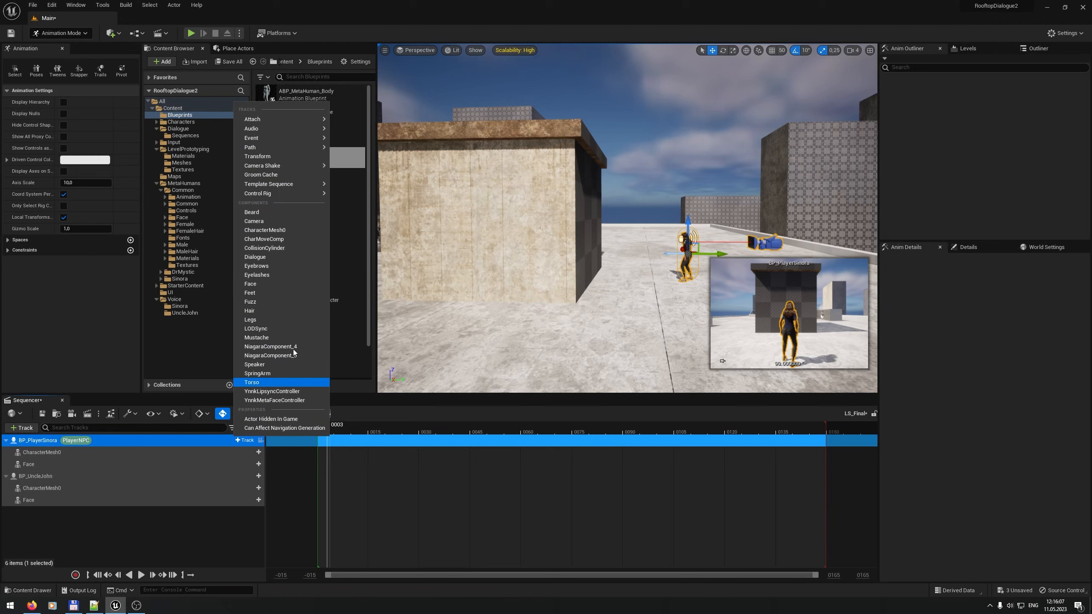
{"action": "left_click", "coordinate": [285, 157]}
{"action": "left_click", "coordinate": [599, 271]}
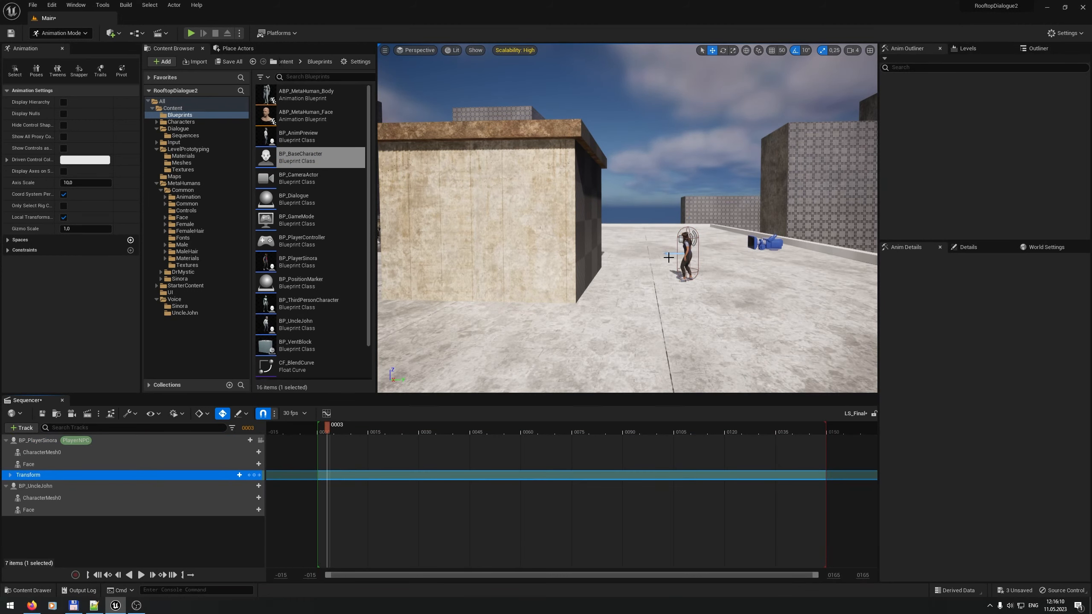
Step: Move BP_PlayerSinora in front of BP_UncleJohn and key her transform at frame 0 of the sequence
{"action": "left_click", "coordinate": [686, 281]}
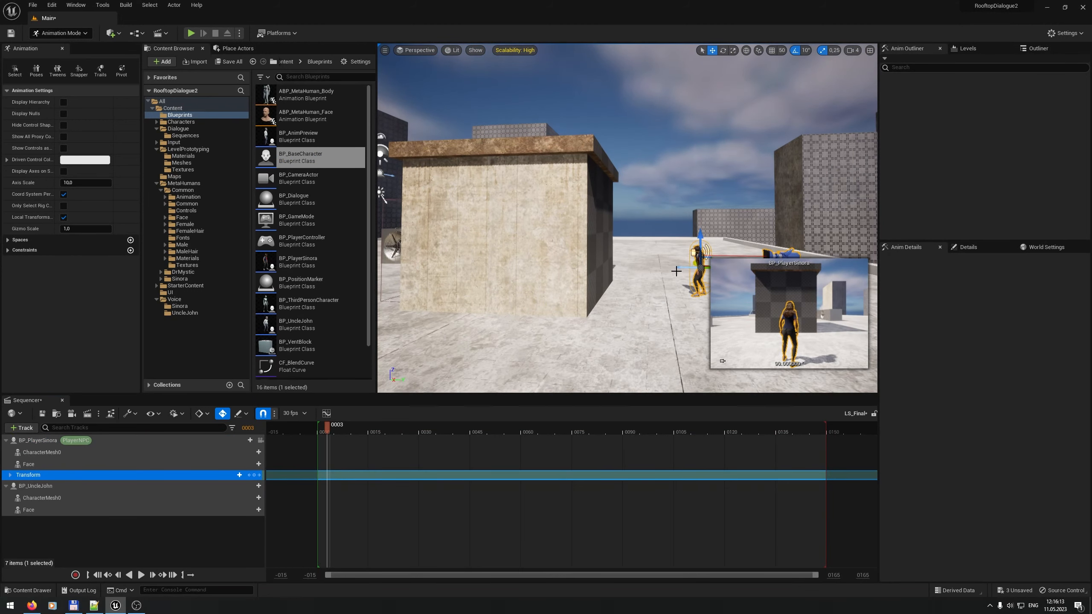
{"action": "right_click_drag", "start_coordinate": [676, 271], "coordinate": [676, 287]}
{"action": "left_click_drag", "start_coordinate": [699, 245], "coordinate": [549, 277]}
{"action": "right_click_drag", "start_coordinate": [549, 277], "coordinate": [512, 357]}
{"action": "left_click_drag", "start_coordinate": [665, 218], "coordinate": [472, 224]}
{"action": "right_click_drag", "start_coordinate": [472, 224], "coordinate": [576, 241]}
{"action": "mouse_move", "coordinate": [598, 169]}
{"action": "left_mouse_down"}
{"action": "mouse_move", "coordinate": [574, 163]}
{"action": "mouse_move", "coordinate": [588, 179]}
{"action": "left_mouse_up"}
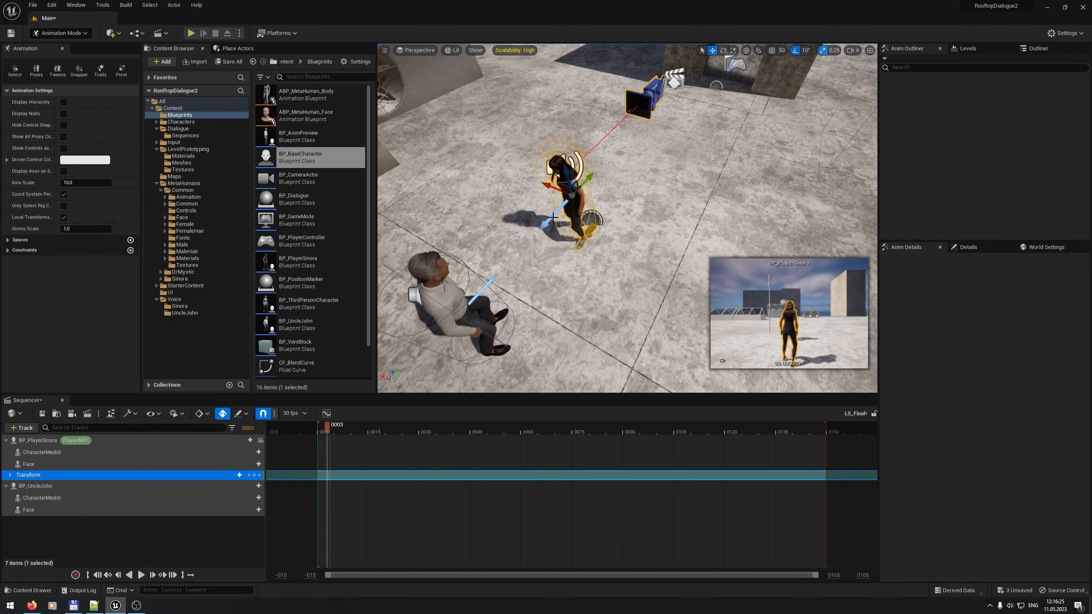
{"action": "right_click_drag", "start_coordinate": [552, 217], "coordinate": [550, 215]}
{"action": "left_click_drag", "start_coordinate": [591, 181], "coordinate": [547, 202]}
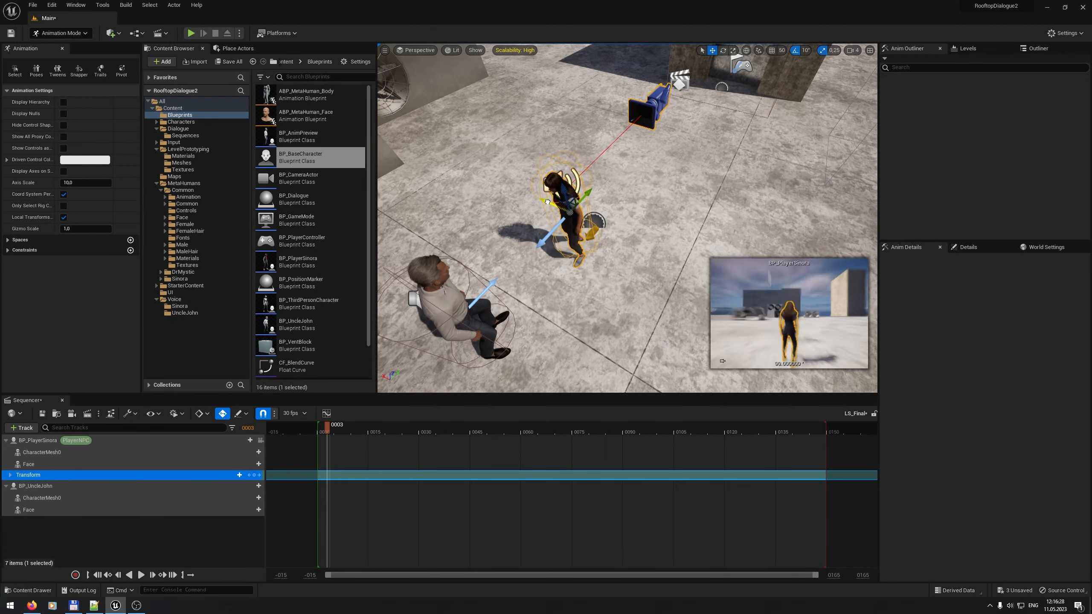
{"action": "left_click", "coordinate": [254, 475]}
{"action": "left_click_drag", "start_coordinate": [327, 476], "coordinate": [319, 478]}
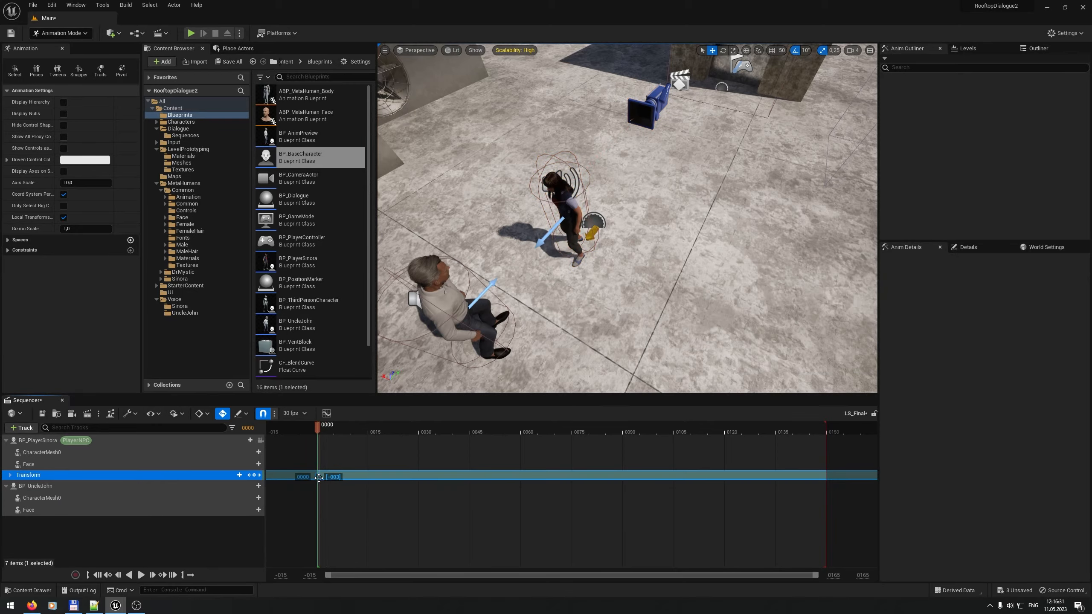
Step: Add the A_SinoraTakesGun animation to BP_PlayerSinora's CharacterMesh0 track at frame 0 and play the sequence
{"action": "right_click_drag", "start_coordinate": [627, 218], "coordinate": [658, 189]}
{"action": "left_click", "coordinate": [42, 452]}
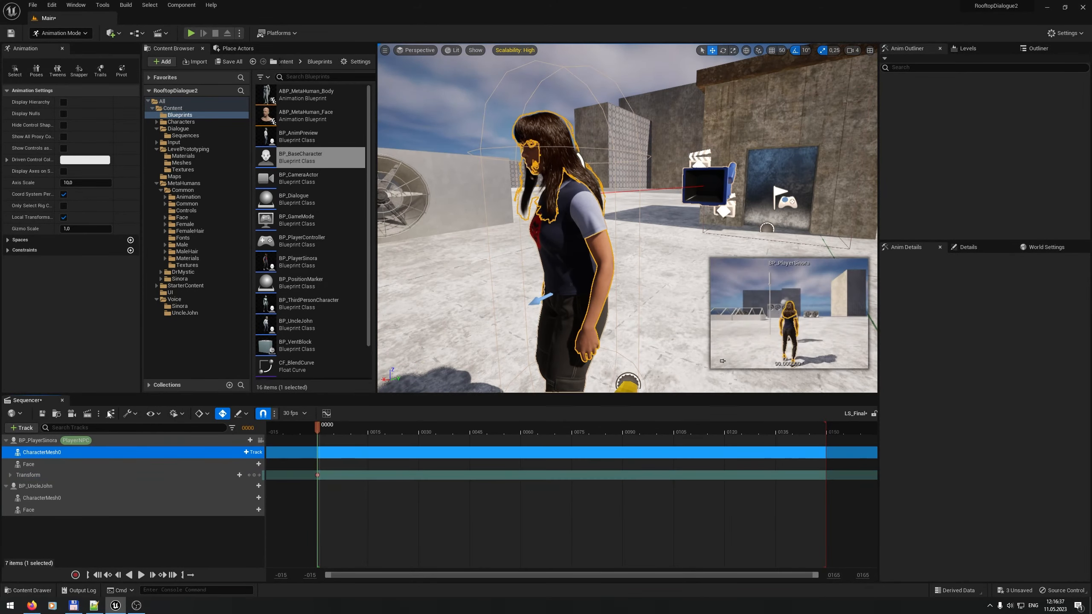
{"action": "left_click", "coordinate": [187, 196]}
{"action": "scroll", "coordinate": [302, 275], "scroll_direction": "down", "scroll_amount": 5}
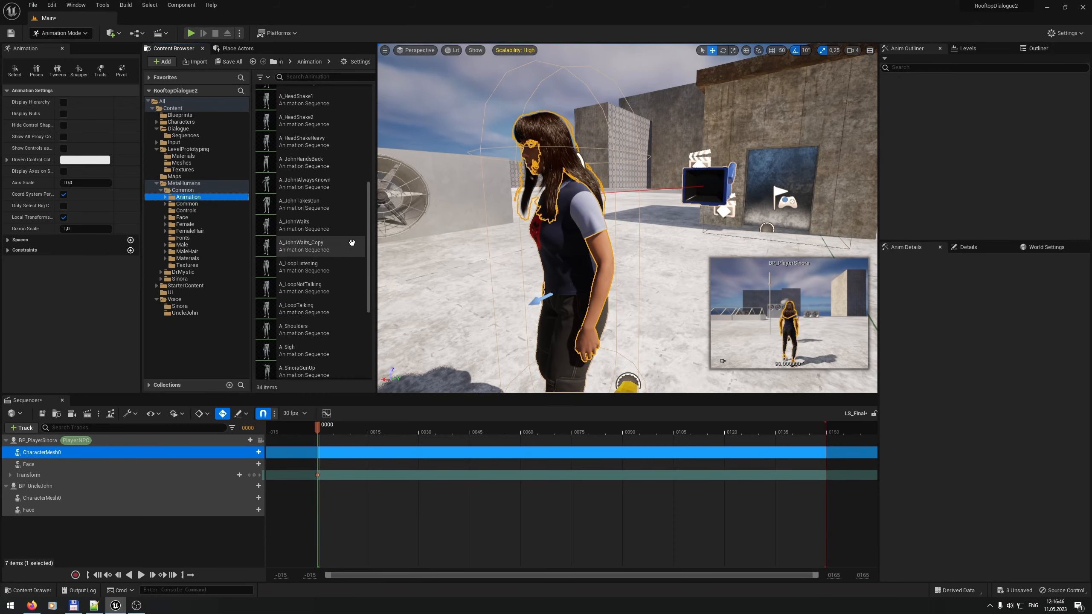
{"action": "scroll", "coordinate": [348, 275], "scroll_direction": "down", "scroll_amount": 3}
{"action": "scroll", "coordinate": [323, 344], "scroll_direction": "down", "scroll_amount": 2}
{"action": "left_click_drag", "start_coordinate": [322, 329], "coordinate": [326, 454]}
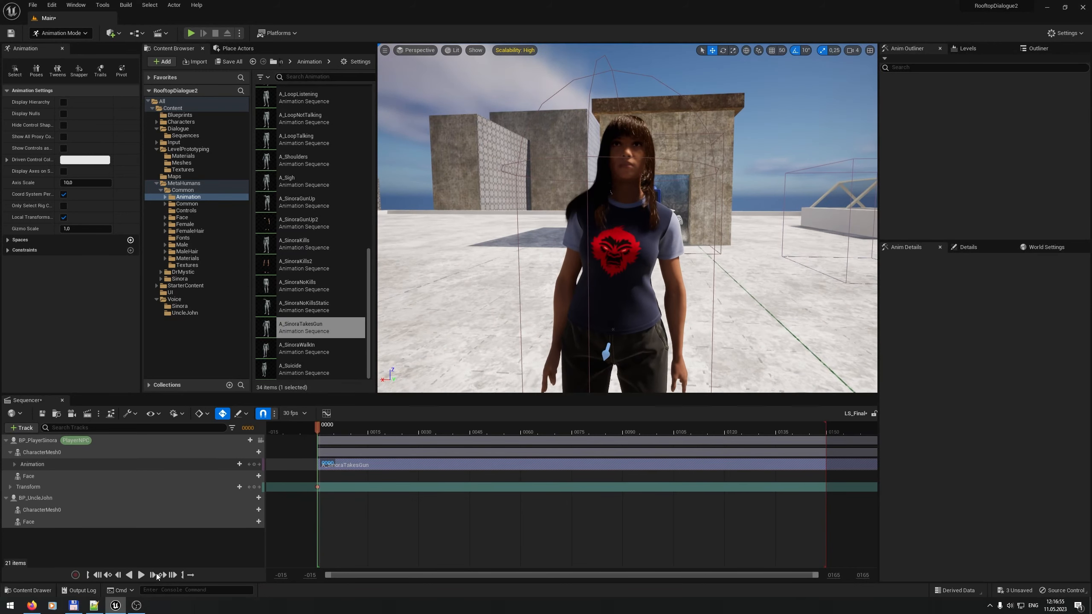
{"action": "left_click", "coordinate": [141, 575]}
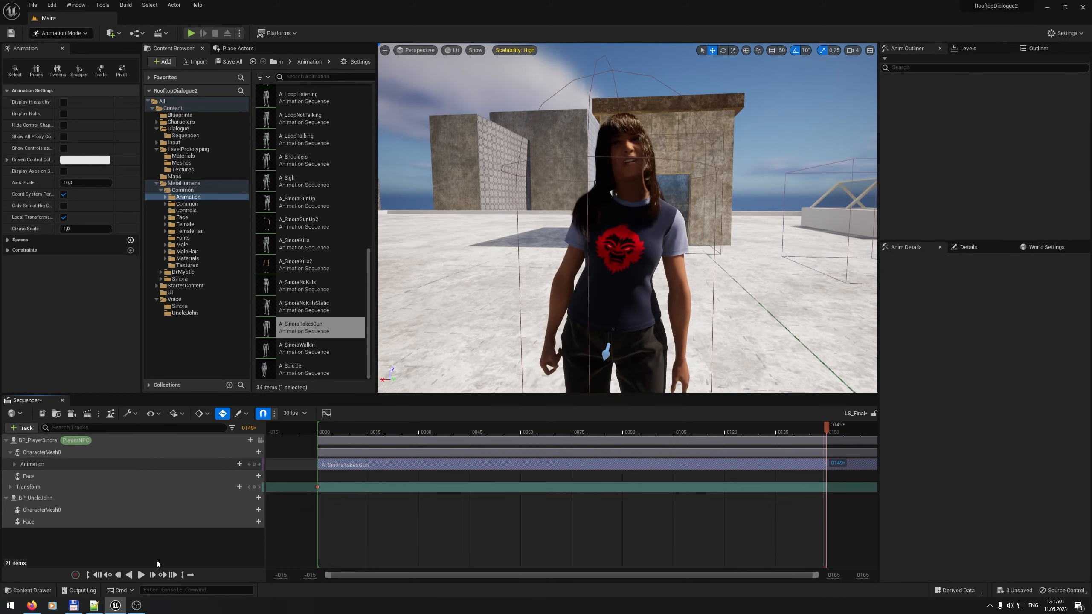
Step: Widen the timeline range and extend the LS_Final playback end past frame 342, beyond the A_SinoraTakesGun clip
{"action": "left_click_drag", "start_coordinate": [834, 575], "coordinate": [961, 576]}
{"action": "left_click", "coordinate": [724, 431]}
{"action": "left_click_drag", "start_coordinate": [726, 434], "coordinate": [724, 433]}
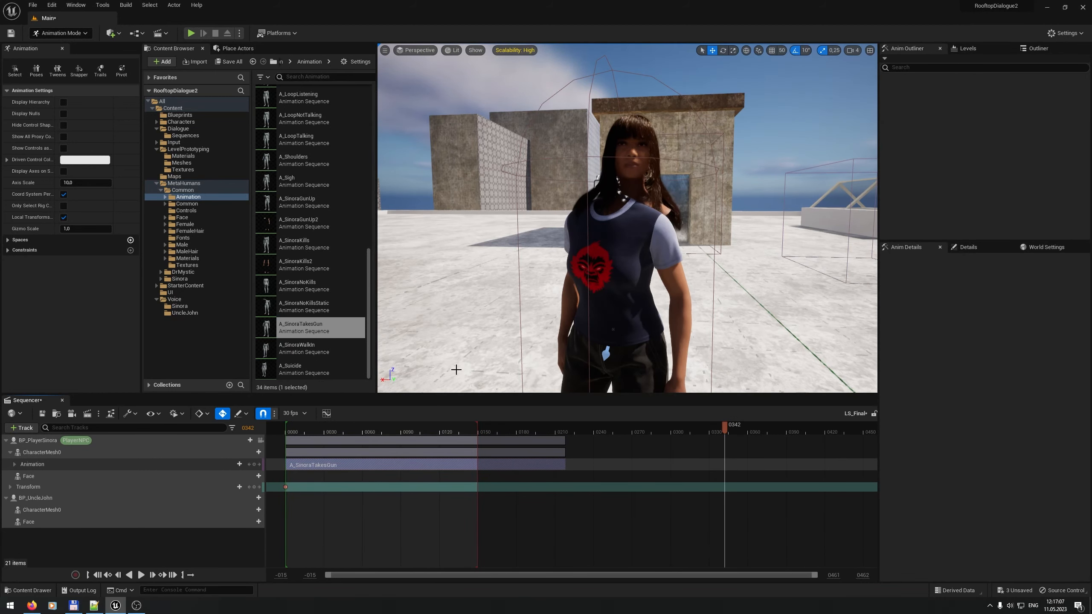
{"action": "left_click_drag", "start_coordinate": [481, 431], "coordinate": [772, 425]}
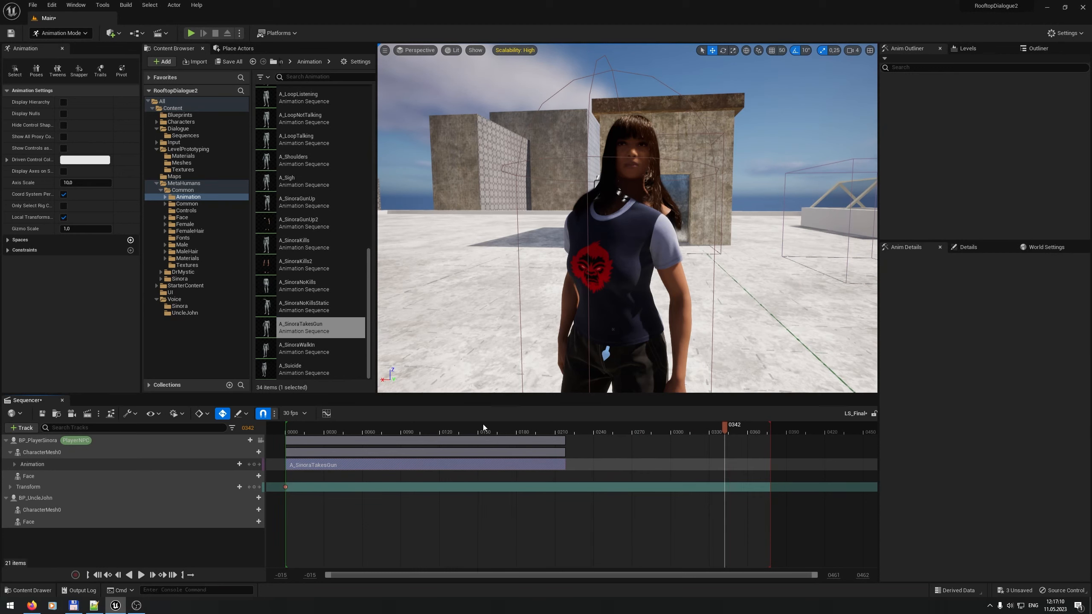
Step: Return the LS_Final sequence to frame 0 and open the A_SinoraTakesGun animation for editing
{"action": "left_click", "coordinate": [435, 428]}
{"action": "left_click", "coordinate": [98, 576]}
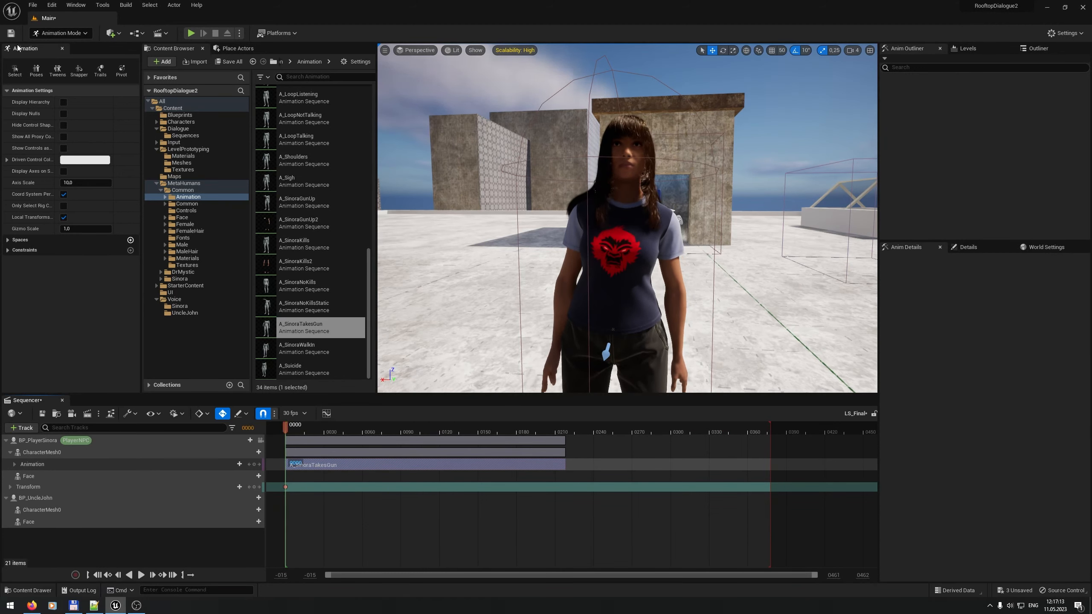
{"action": "double_click", "coordinate": [317, 329]}
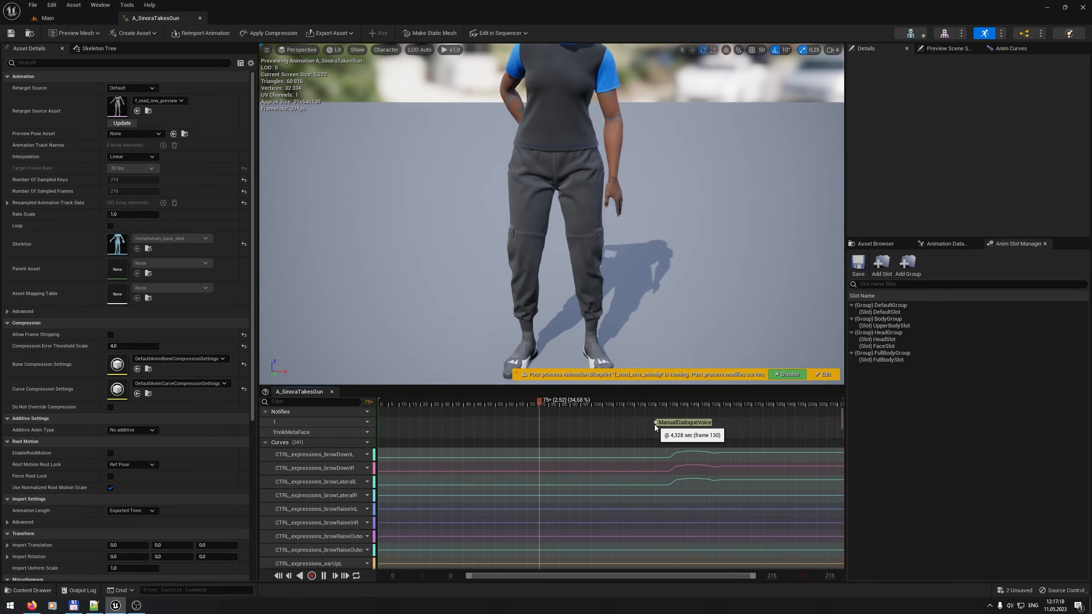
Step: Find the moment Sinora's hand is behind her back and add a new notify named Pistol_Spawn at about frame 59 on notify track 1
{"action": "left_click", "coordinate": [662, 423]}
{"action": "left_click", "coordinate": [666, 400]}
{"action": "left_click_drag", "start_coordinate": [666, 399], "coordinate": [573, 430]}
{"action": "right_click_drag", "start_coordinate": [574, 301], "coordinate": [574, 193]}
{"action": "left_click_drag", "start_coordinate": [628, 407], "coordinate": [505, 429]}
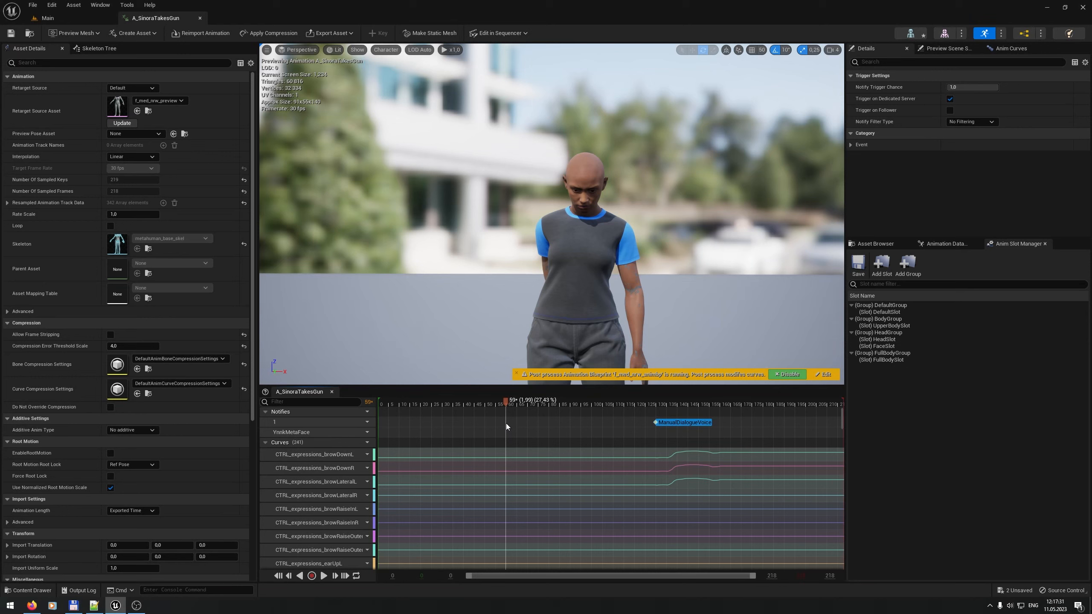
{"action": "right_click", "coordinate": [507, 427]}
{"action": "mouse_move", "coordinate": [540, 441]}
{"action": "left_click", "coordinate": [609, 453]}
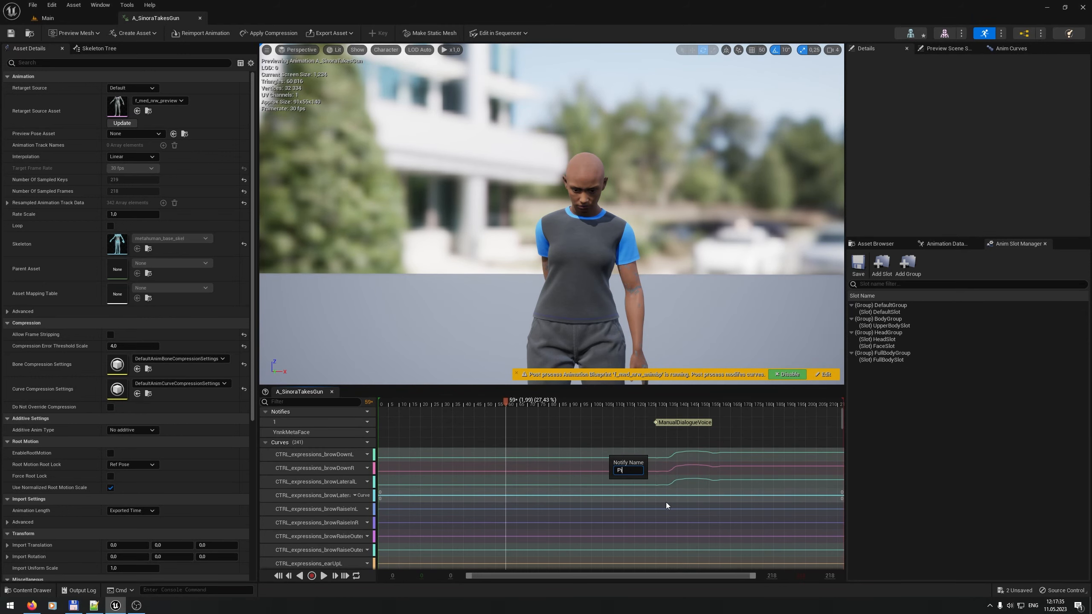
{"action": "type", "text": "Pistol_Spawn"}
{"action": "key", "text": "Return"}
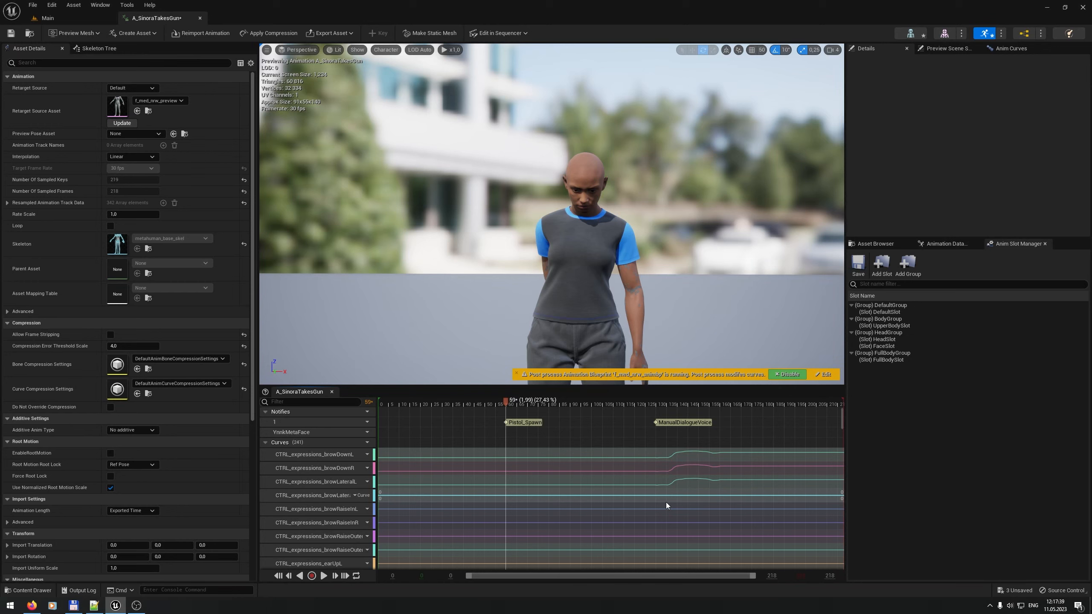
Step: Add a new notify for throwing the pistol at about frame 85 on notify track 1
{"action": "right_click", "coordinate": [560, 422]}
{"action": "mouse_move", "coordinate": [592, 443]}
{"action": "left_click", "coordinate": [660, 452]}
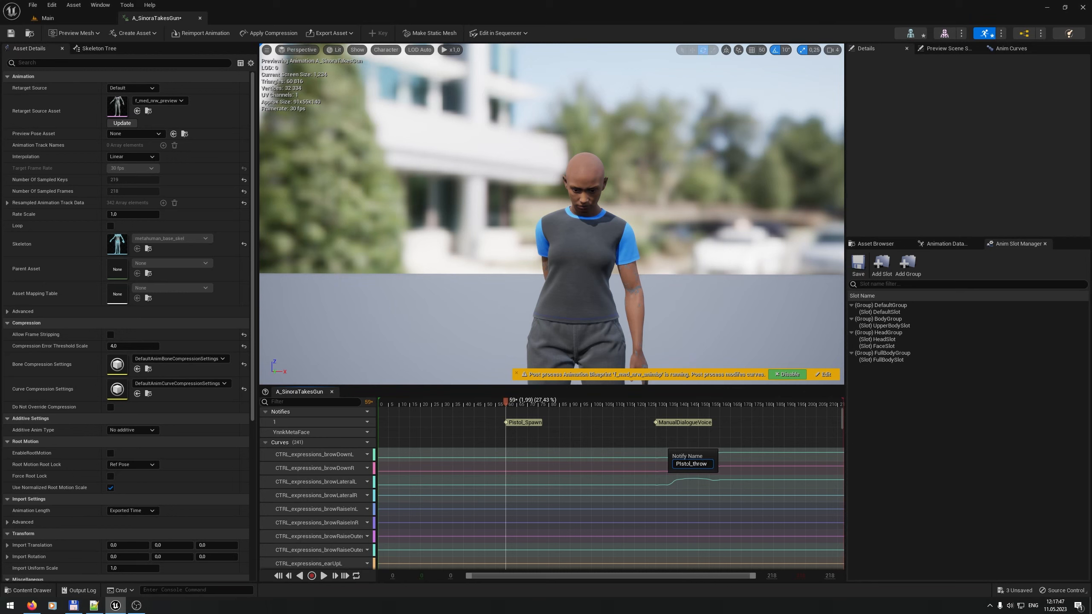
{"action": "key", "text": "Return"}
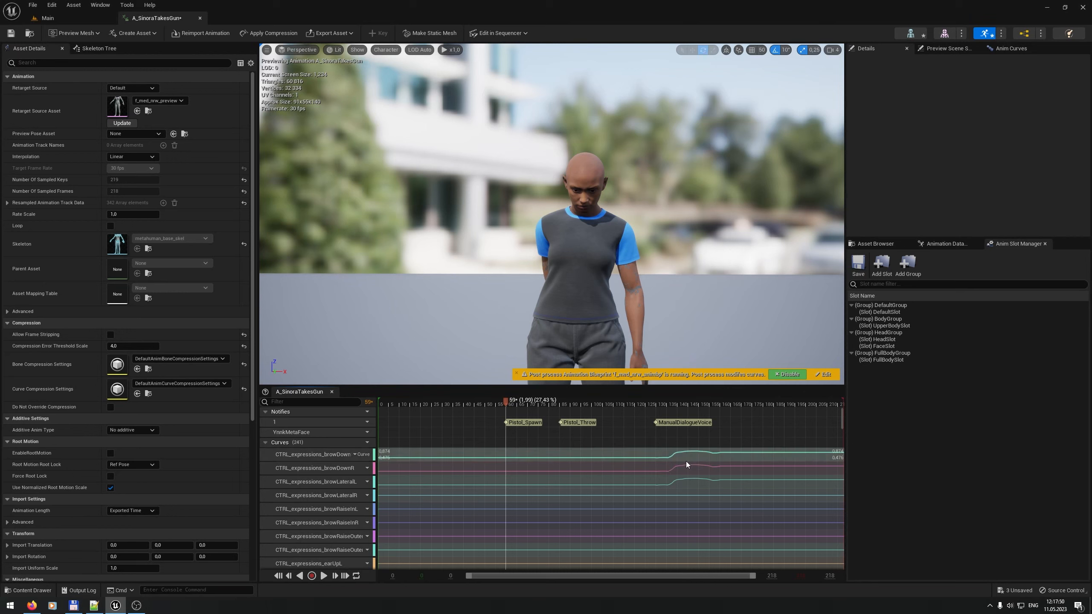
Step: Correct the throw notify's name to Pistol_Throw in the skeleton's list of animation notifies
{"action": "left_click", "coordinate": [572, 424]}
{"action": "right_click", "coordinate": [575, 423]}
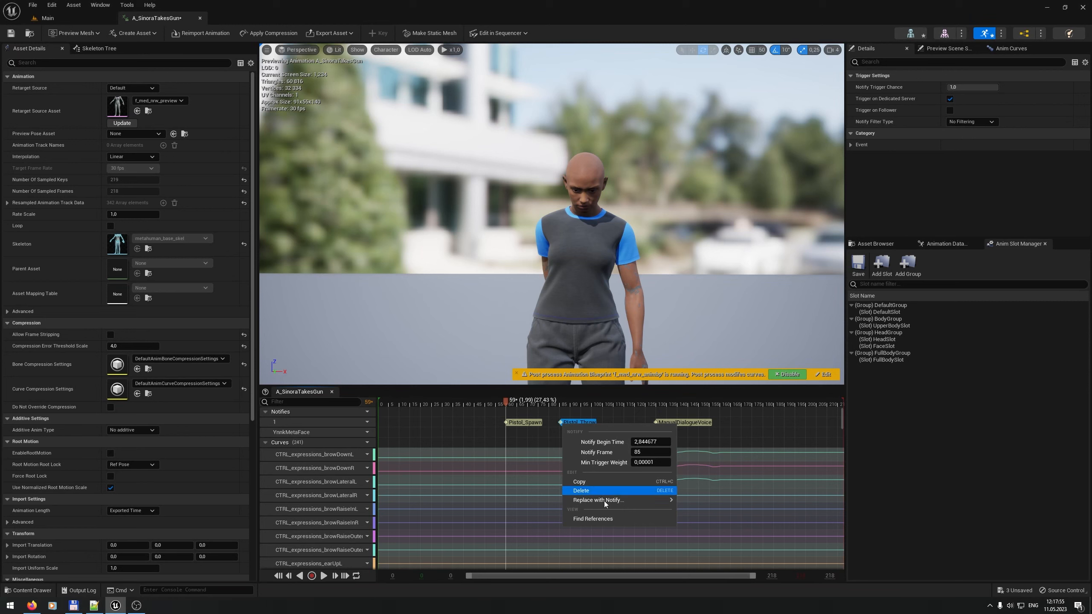
{"action": "right_click", "coordinate": [553, 427]}
{"action": "left_click", "coordinate": [578, 470]}
{"action": "right_click", "coordinate": [350, 223]}
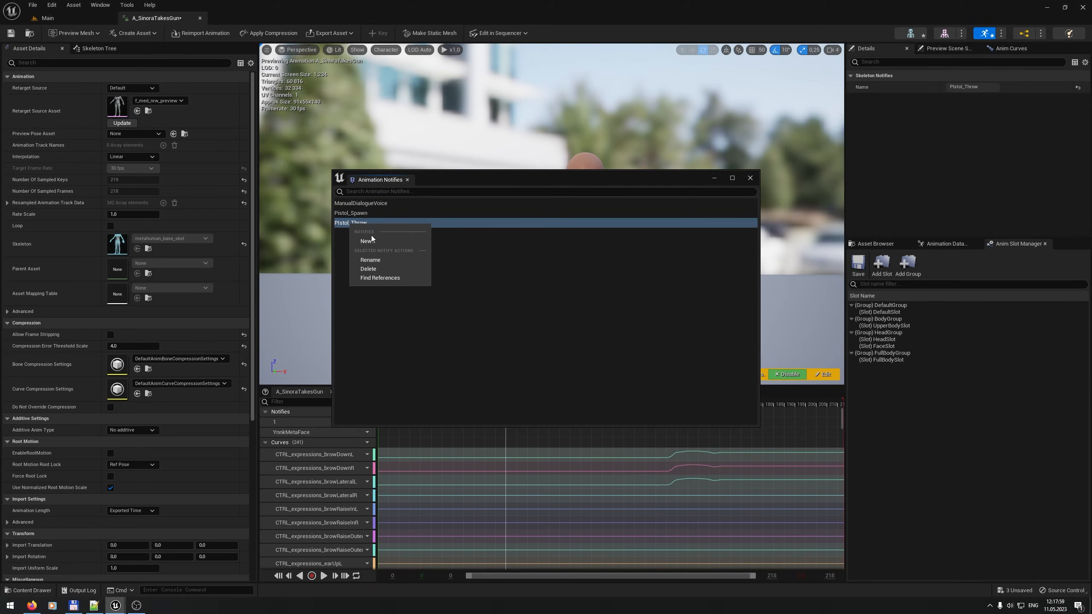
{"action": "left_click", "coordinate": [385, 260]}
{"action": "key", "text": "Right"}
{"action": "key", "text": "Delete"}
{"action": "type", "text": "i"}
{"action": "key", "text": "Return"}
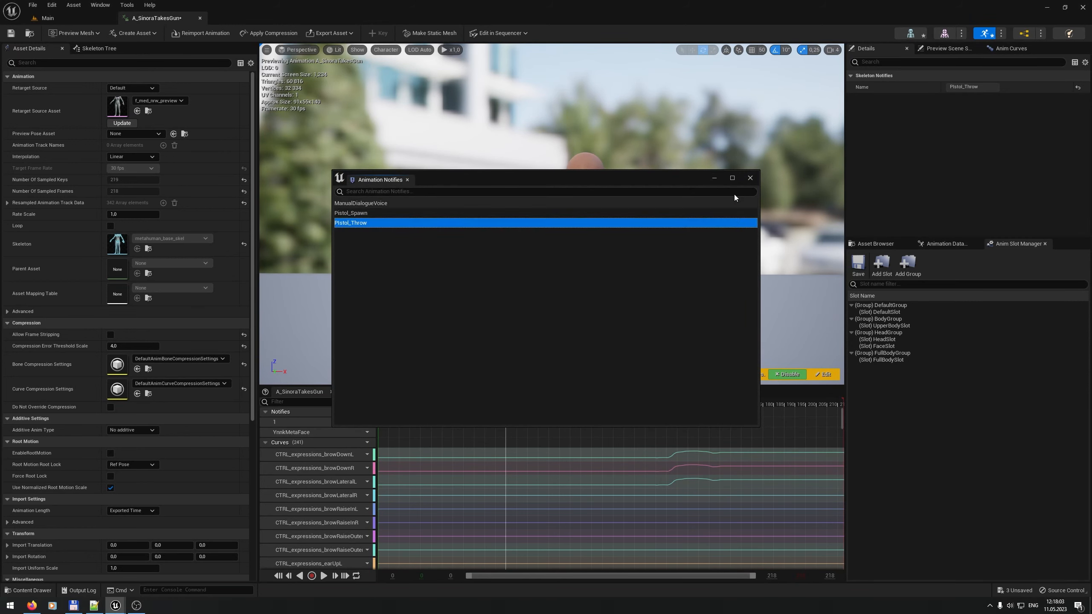
Step: Delete the throw notify from the A_SinoraTakesGun timeline, then save and close the animation
{"action": "left_click", "coordinate": [749, 177]}
{"action": "left_click", "coordinate": [569, 425]}
{"action": "key", "text": "Delete"}
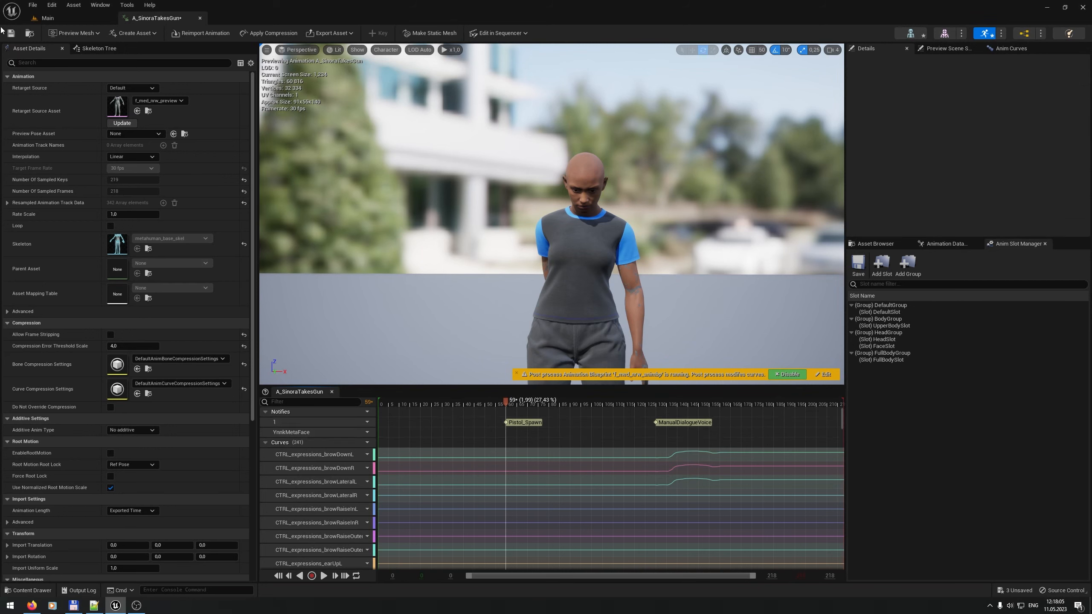
{"action": "left_click", "coordinate": [11, 33]}
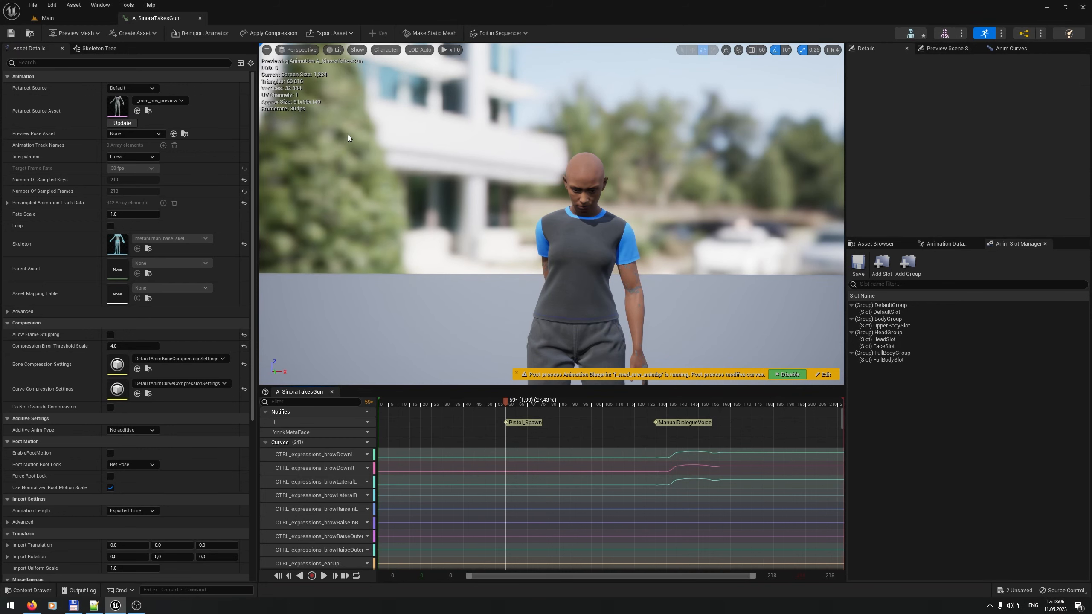
{"action": "left_click", "coordinate": [200, 18]}
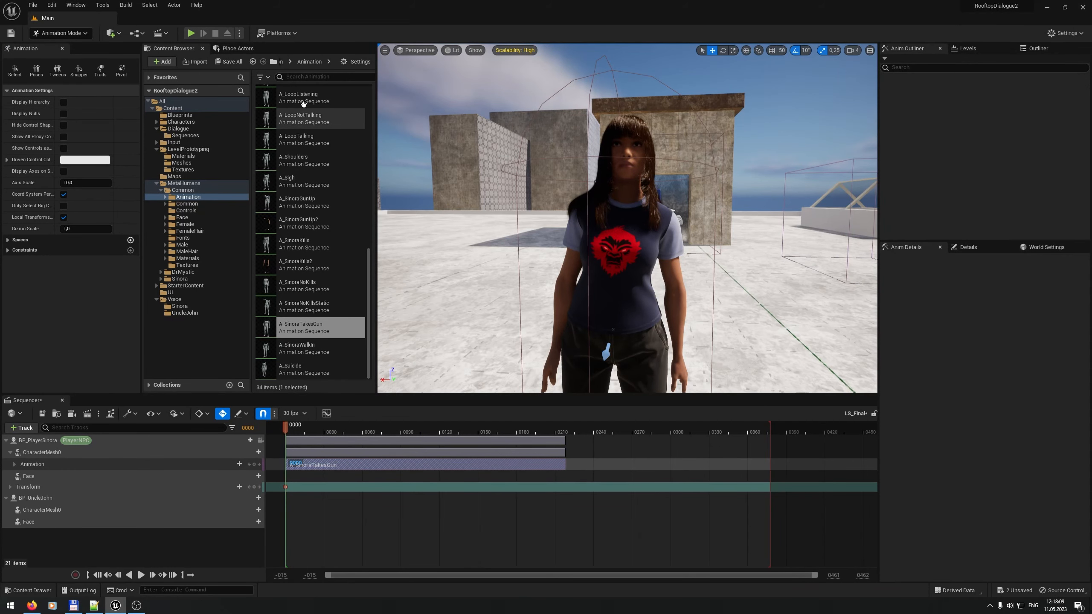
Step: Open the ABP_MetaHuman_Body animation blueprint and close its DialogueLayer graph to work in the Event Graph
{"action": "left_click", "coordinate": [220, 116]}
{"action": "left_click", "coordinate": [324, 98]}
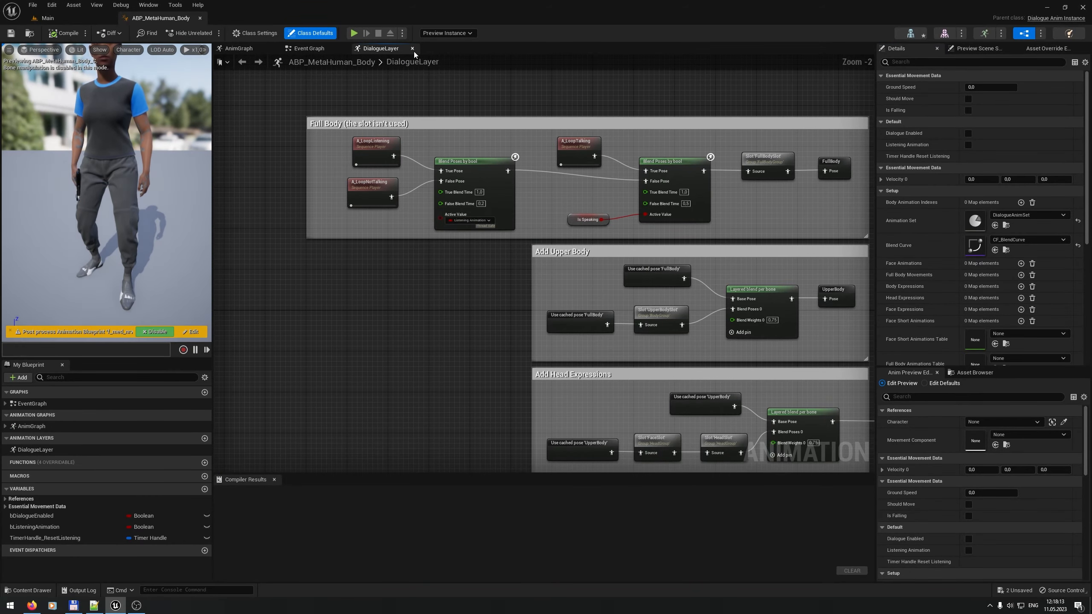
{"action": "left_click", "coordinate": [238, 48]}
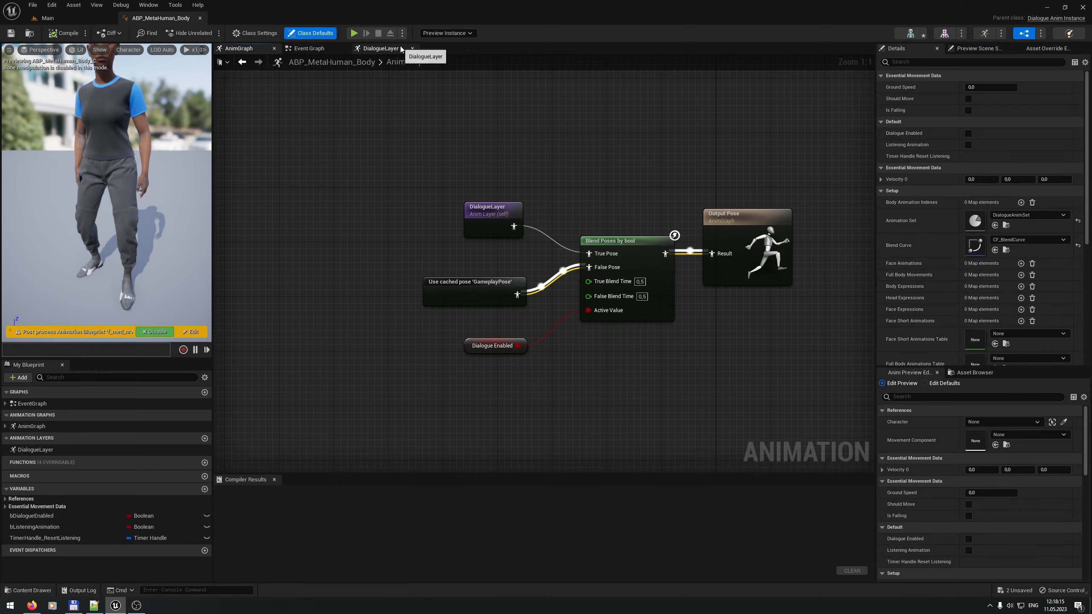
{"action": "left_click", "coordinate": [412, 48]}
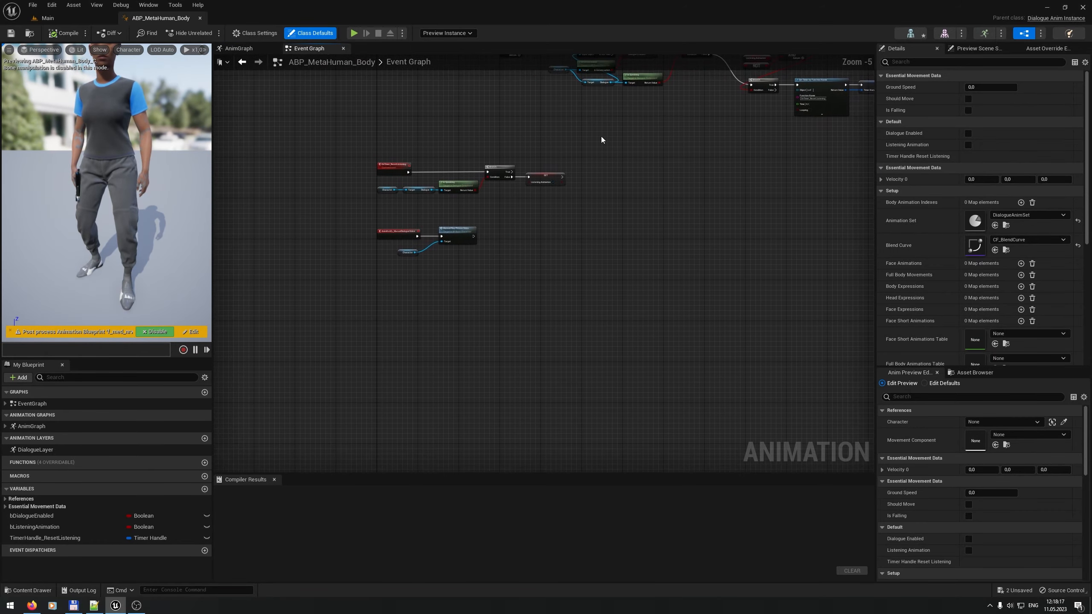
Step: Add the AnimNotify_Pistol_Spawn and AnimNotify_Pistol_Throw events and align them below the AnimNotify_ManualDialogueVoice event
{"action": "scroll", "coordinate": [360, 271], "scroll_direction": "up", "scroll_amount": 5}
{"action": "right_click", "coordinate": [433, 297]}
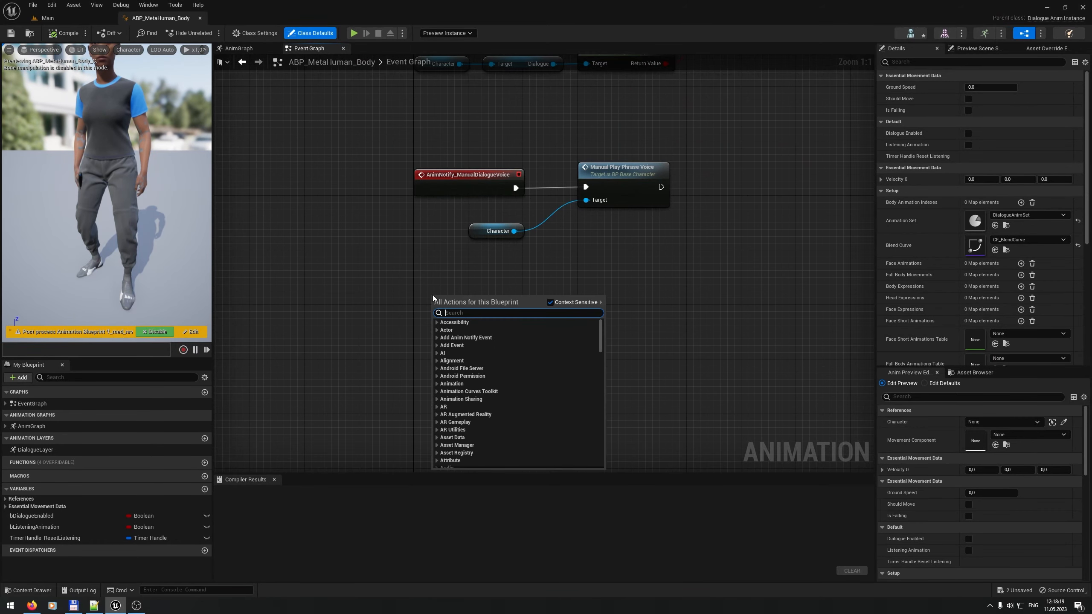
{"action": "type", "text": "pistol"}
{"action": "key", "text": "Return"}
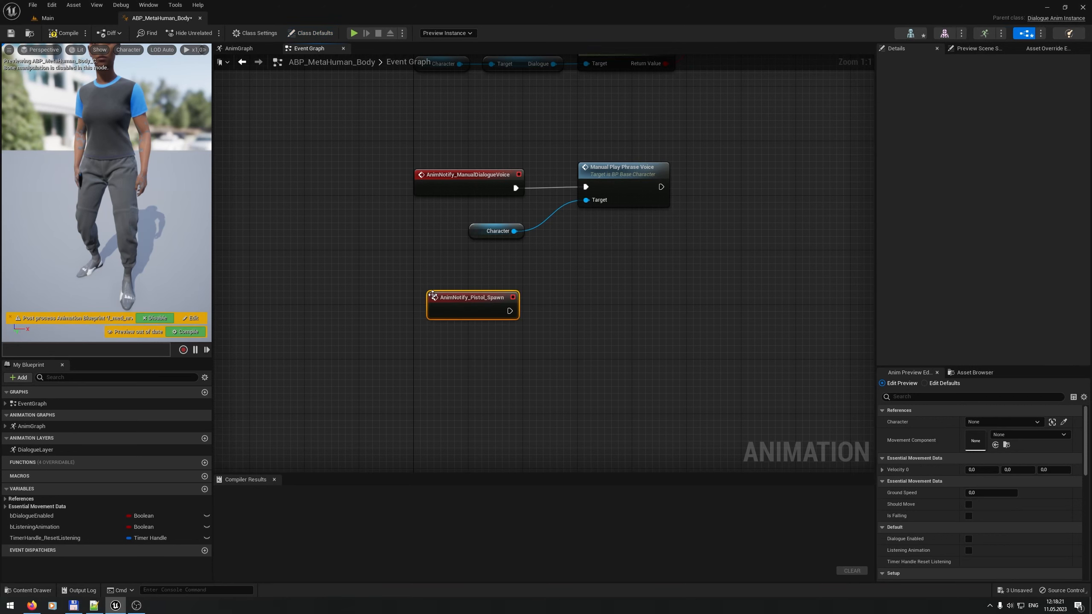
{"action": "right_click", "coordinate": [443, 377]}
{"action": "type", "text": "pis"}
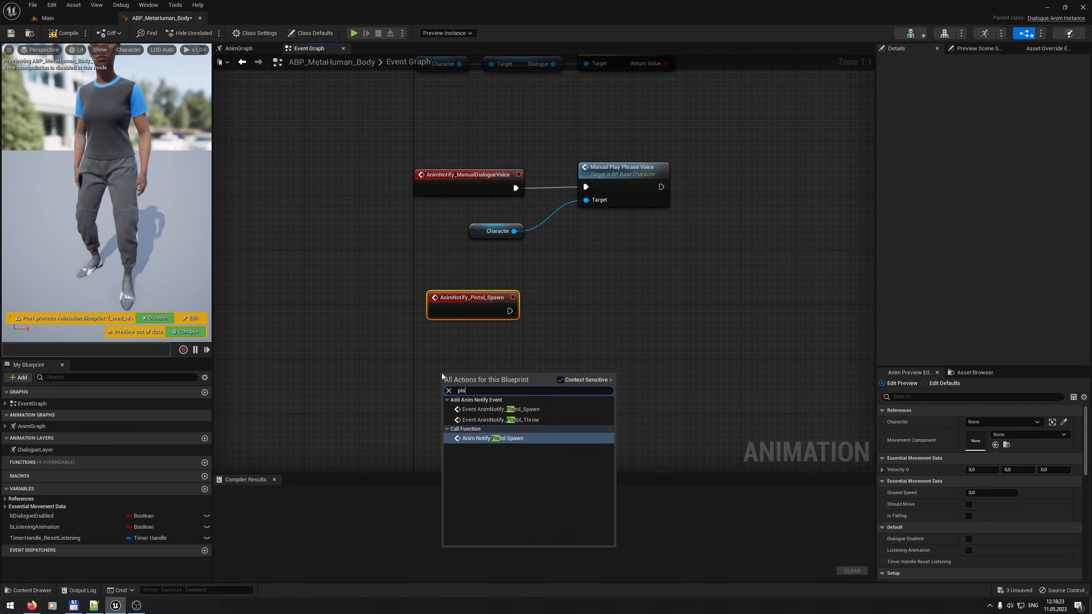
{"action": "type", "text": "tol"}
{"action": "key", "text": "Up"}
{"action": "key", "text": "Return"}
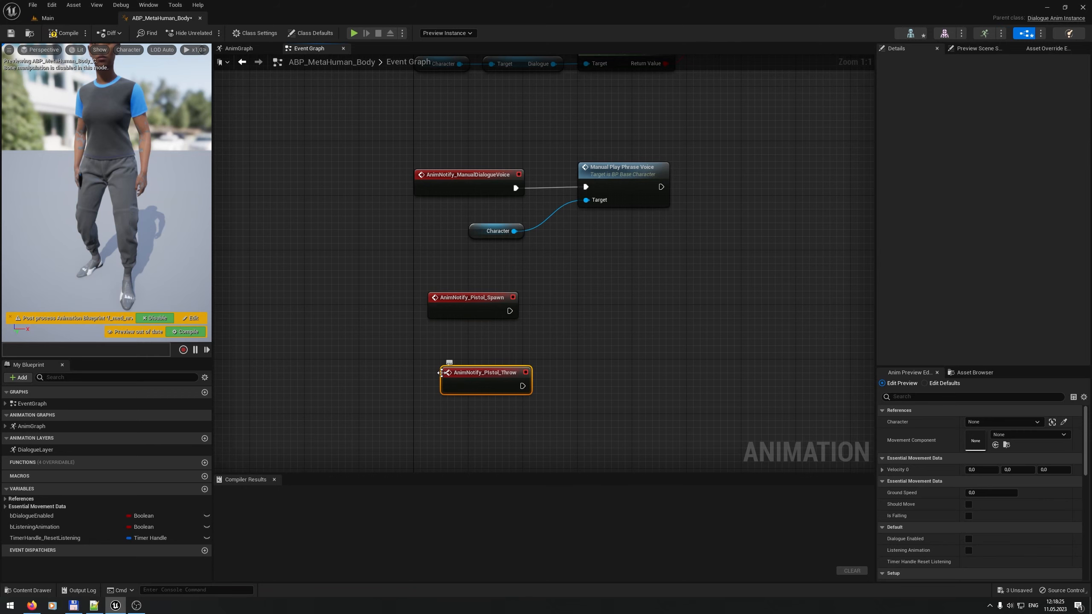
{"action": "left_click_drag", "start_coordinate": [494, 386], "coordinate": [468, 394]}
{"action": "left_click_drag", "start_coordinate": [480, 311], "coordinate": [475, 315]}
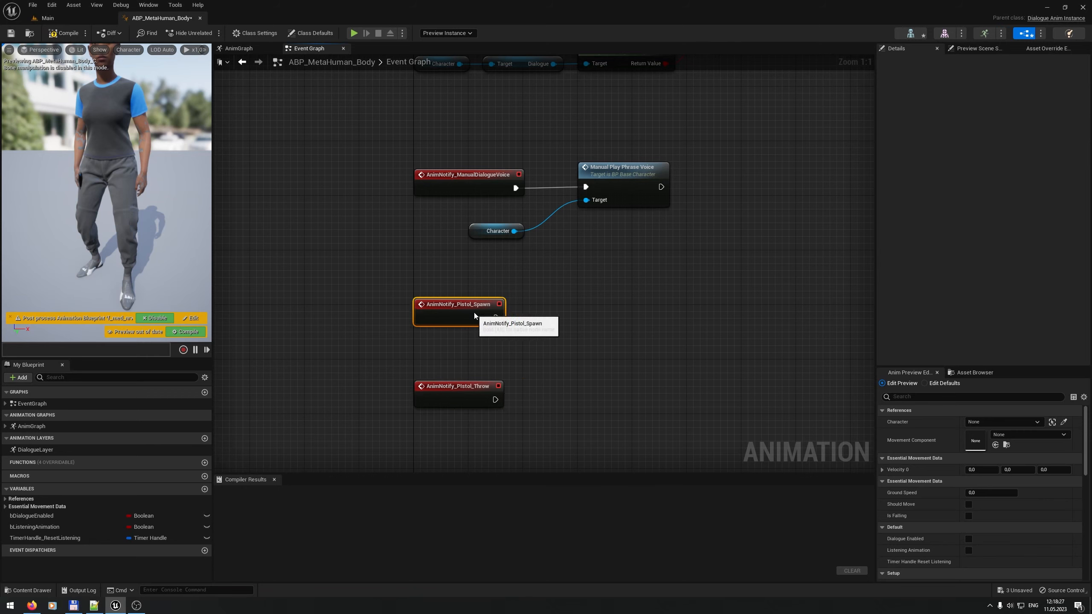
Step: Duplicate the Character reference under AnimNotify_Pistol_Spawn and open the Manual Play Phrase Voice event in BP_BaseCharacter
{"action": "left_click", "coordinate": [497, 231]}
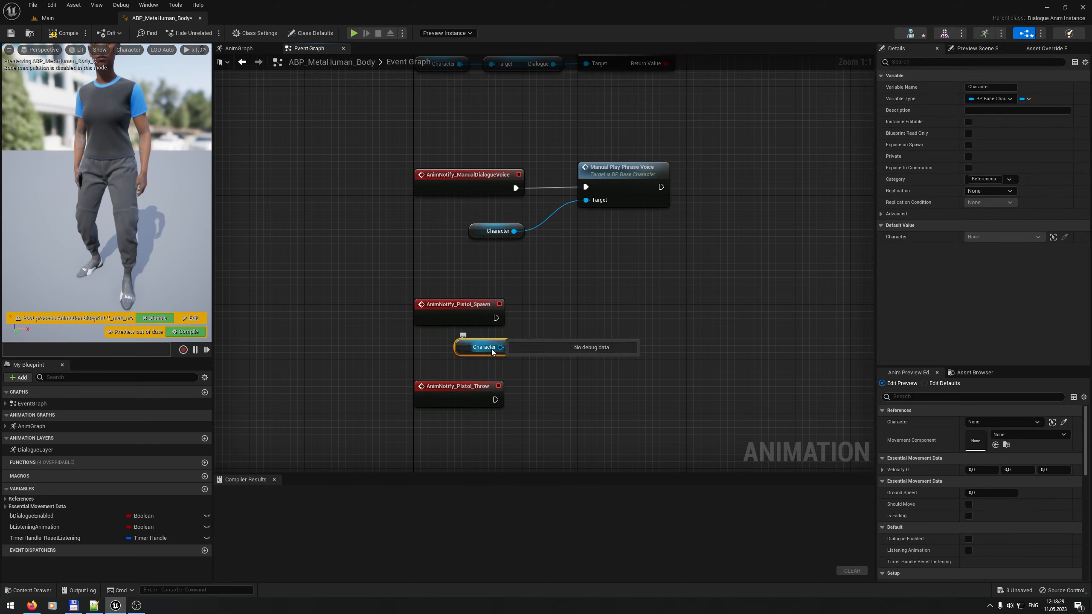
{"action": "double_click", "coordinate": [641, 183]}
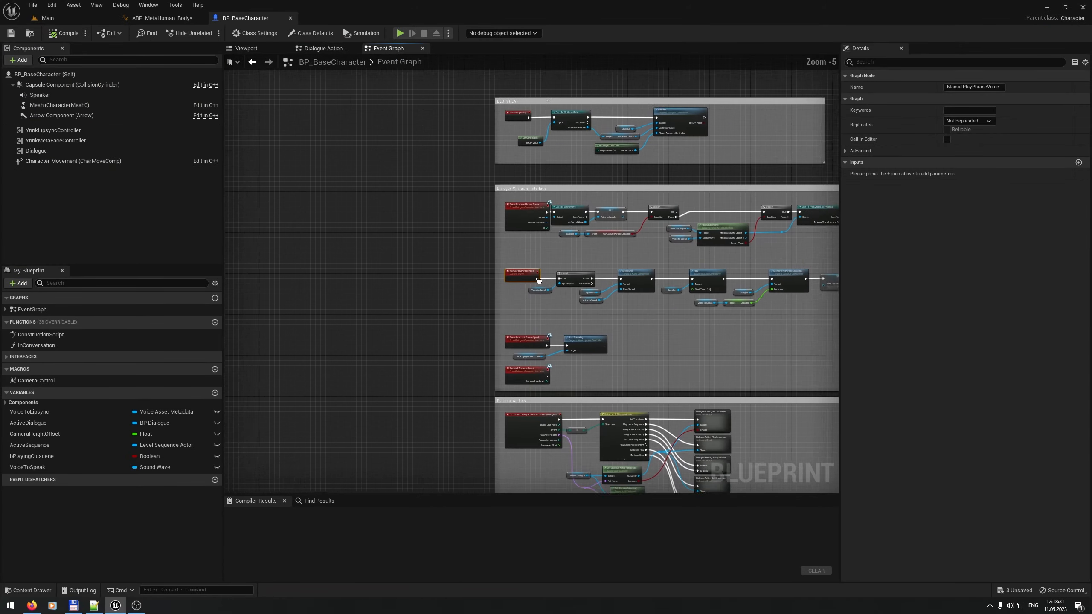
Step: Add a custom event named SpawnPistol in the empty area beside the existing comment blocks of BP_BaseCharacter's Event Graph
{"action": "right_click_drag", "start_coordinate": [539, 280], "coordinate": [258, 186]}
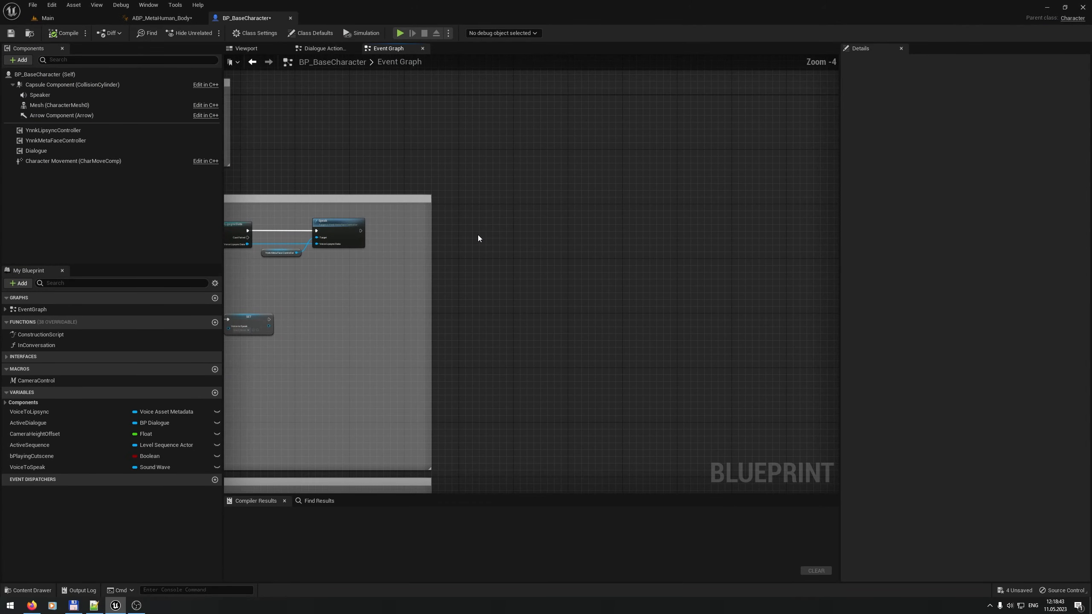
{"action": "right_click", "coordinate": [477, 235]}
{"action": "type", "text": "custome"}
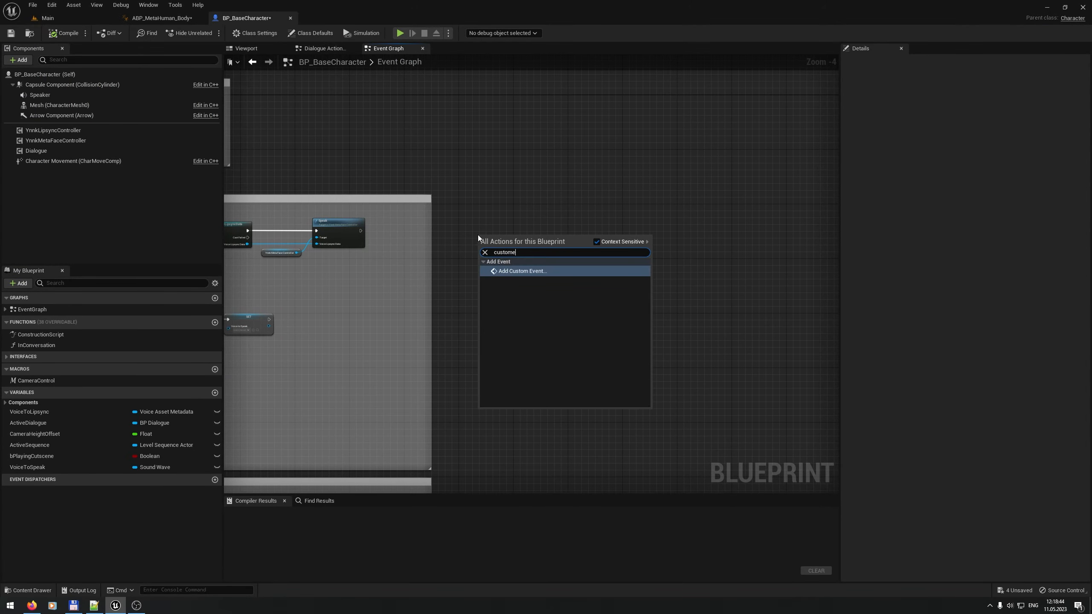
{"action": "key", "text": "Return"}
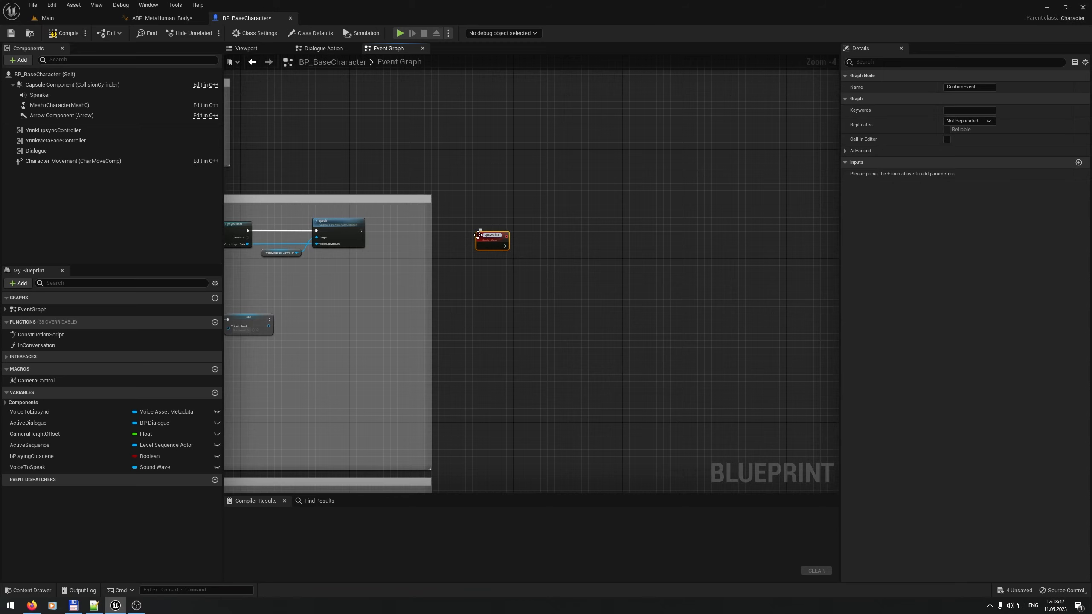
{"action": "type", "text": "SpawnPistol"}
{"action": "key", "text": "Return"}
{"action": "scroll", "coordinate": [499, 279], "scroll_direction": "up", "scroll_amount": 5}
Step: Add a custom event named ThrowPistol below SpawnPistol and align the two events with space between them
{"action": "right_click", "coordinate": [456, 317]}
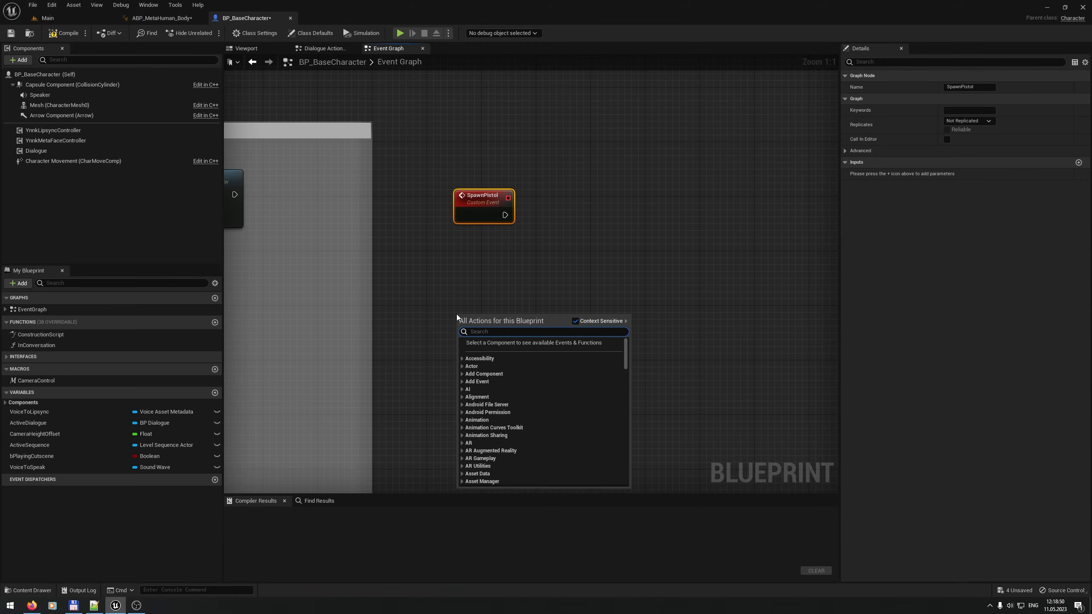
{"action": "key", "text": "Escape"}
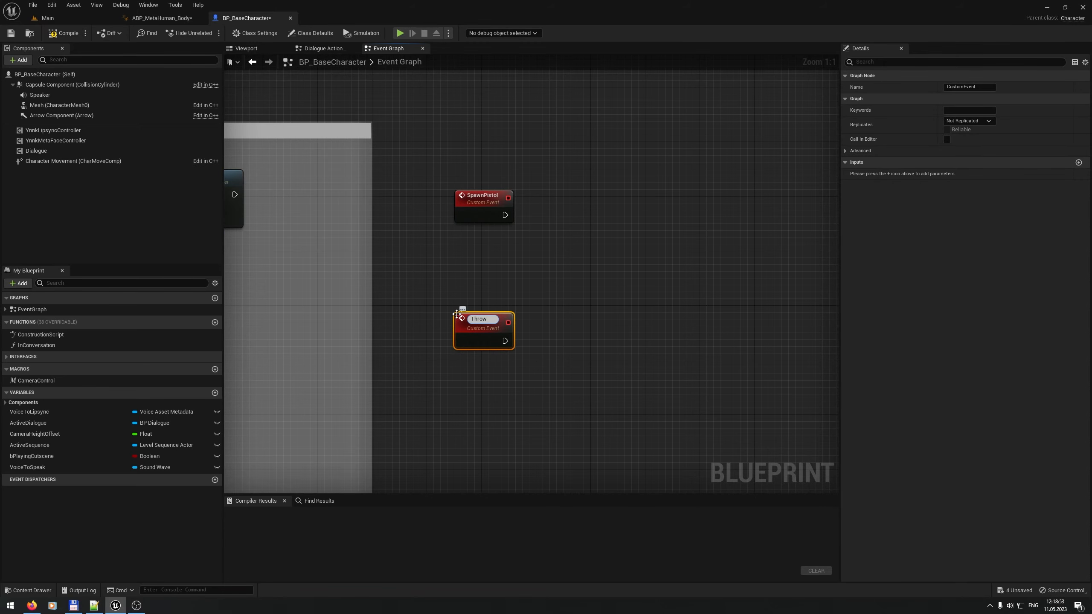
{"action": "left_click_drag", "start_coordinate": [456, 314], "coordinate": [429, 416]}
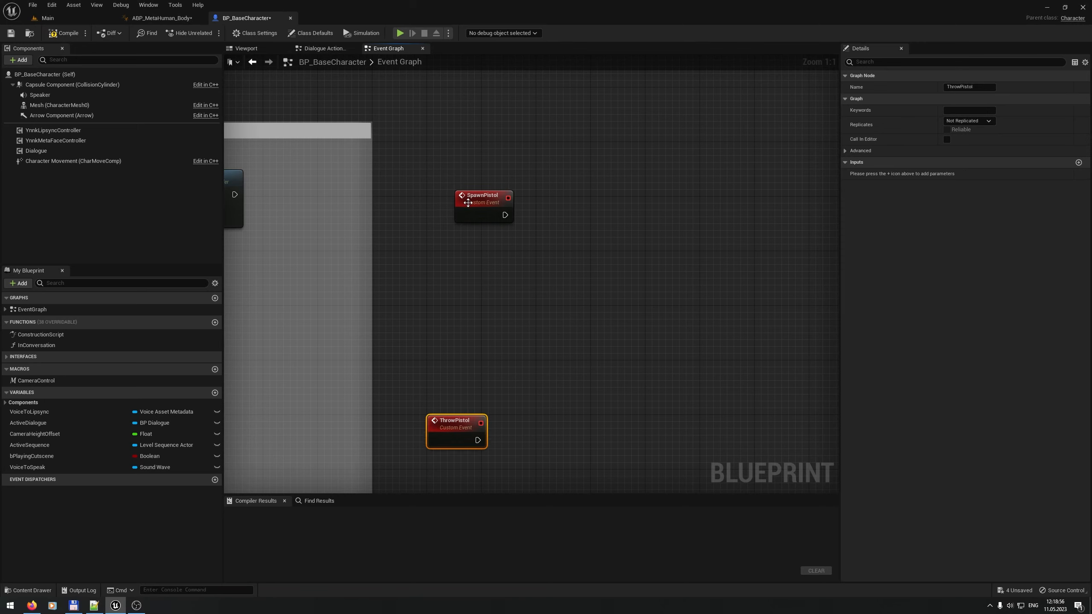
{"action": "left_click_drag", "start_coordinate": [467, 200], "coordinate": [440, 214]}
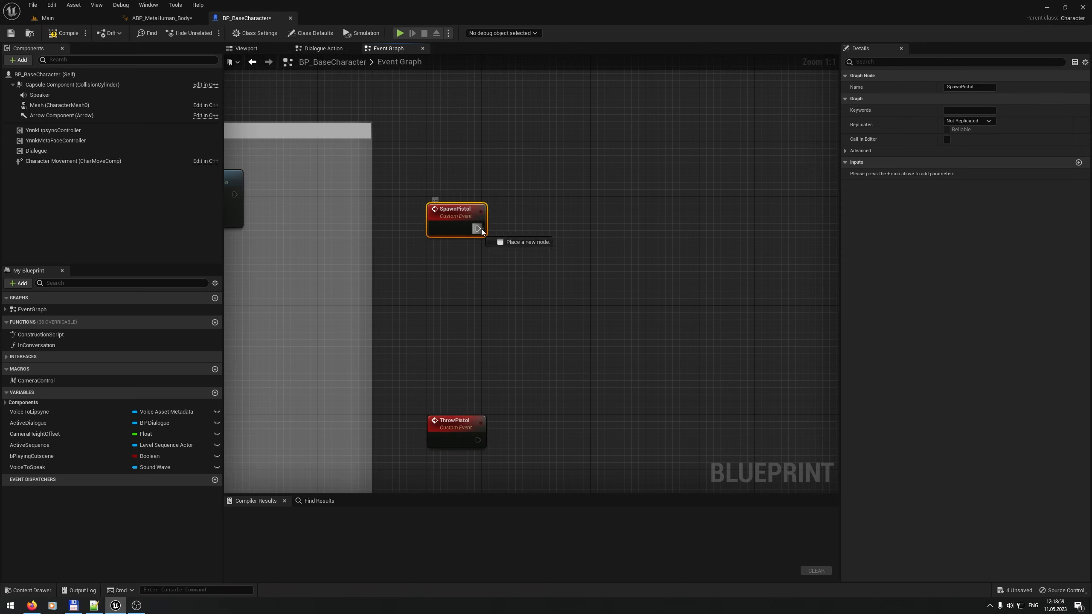
Step: Connect an Add Static Mesh Component node to the SpawnPistol event and enable its Manual Attachment option
{"action": "left_click_drag", "start_coordinate": [523, 232], "coordinate": [595, 212]}
{"action": "type", "text": "addsta"}
{"action": "left_click", "coordinate": [583, 273]}
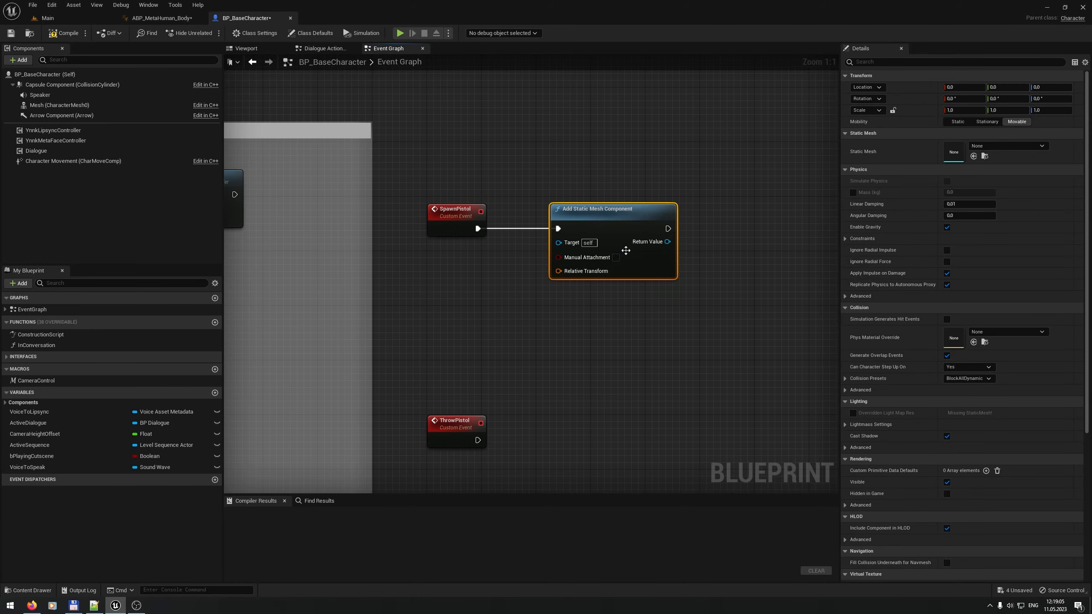
{"action": "left_click", "coordinate": [616, 257]}
Step: Promote the static mesh component's return value to a variable named Pistol and move both nodes away from the SpawnPistol event
{"action": "right_click_drag", "start_coordinate": [639, 325], "coordinate": [544, 332]}
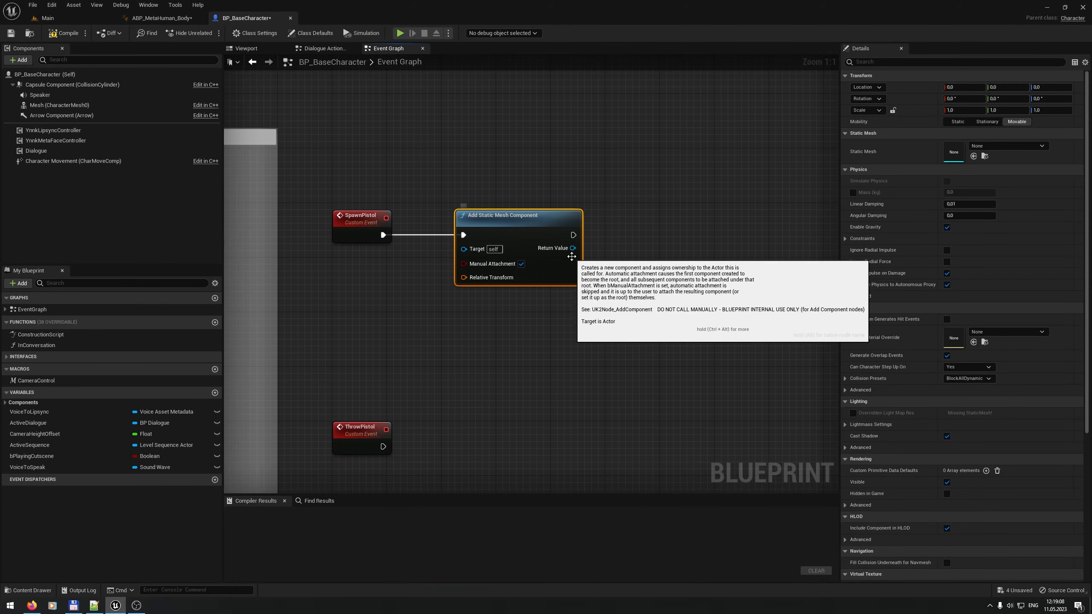
{"action": "left_click_drag", "start_coordinate": [572, 249], "coordinate": [625, 290]}
{"action": "left_click", "coordinate": [649, 332]}
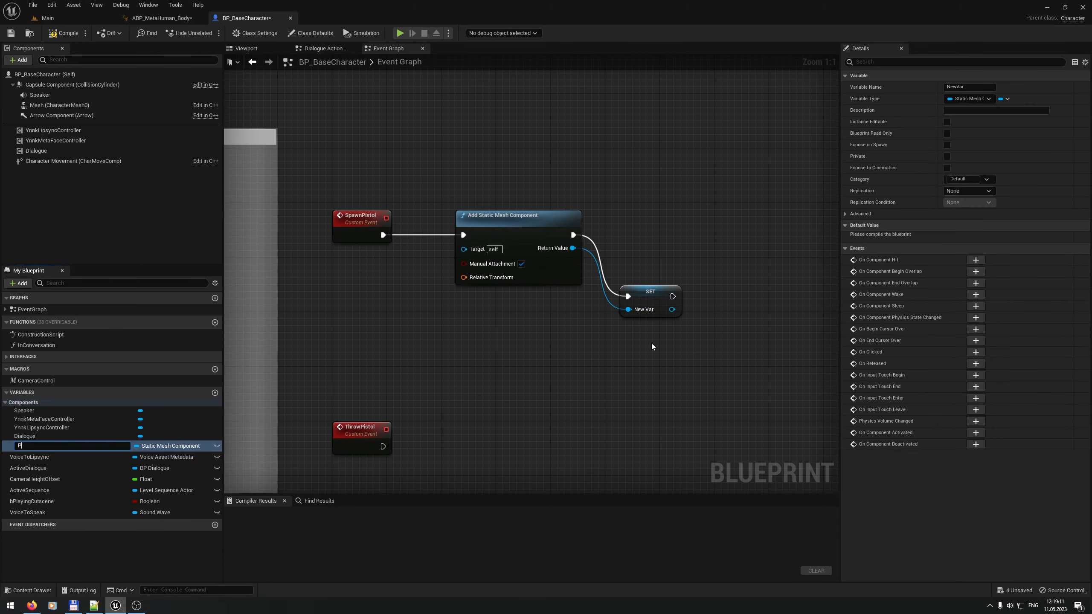
{"action": "key", "text": "Return"}
{"action": "left_click_drag", "start_coordinate": [642, 299], "coordinate": [655, 237]}
{"action": "left_click", "coordinate": [513, 214], "text": "ctrl"}
{"action": "left_click_drag", "start_coordinate": [512, 215], "coordinate": [643, 214]}
{"action": "left_click", "coordinate": [512, 254]}
Step: Place a getter for the Pistol variable below SpawnPistol and feed it into a new Is Valid check
{"action": "left_click_drag", "start_coordinate": [21, 446], "coordinate": [340, 277]}
{"action": "left_click", "coordinate": [364, 293]}
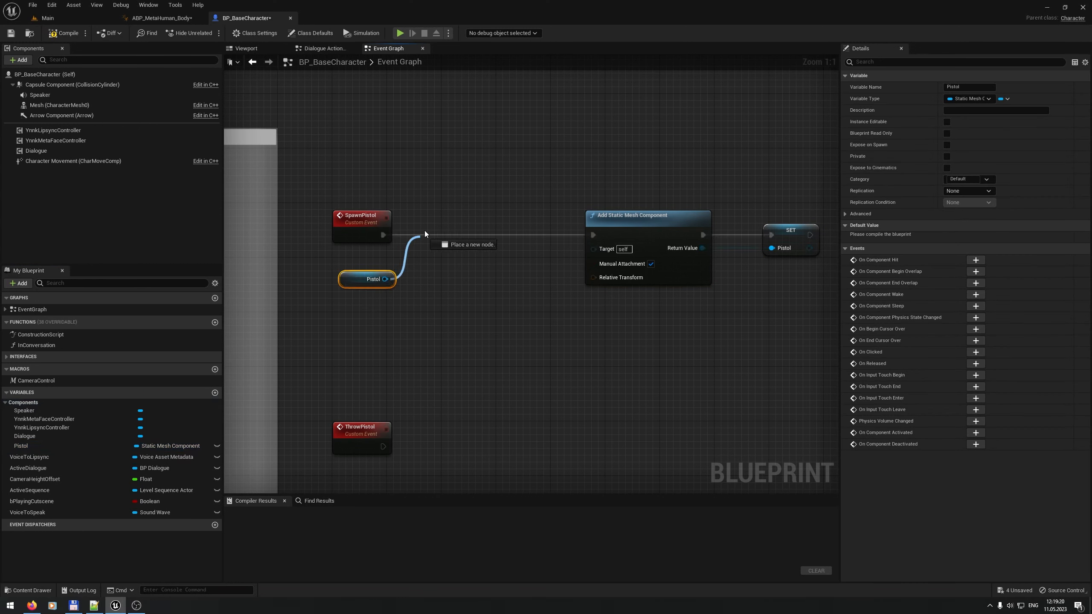
{"action": "left_click_drag", "start_coordinate": [425, 235], "coordinate": [428, 210]}
{"action": "type", "text": "is valid"}
{"action": "key", "text": "Return"}
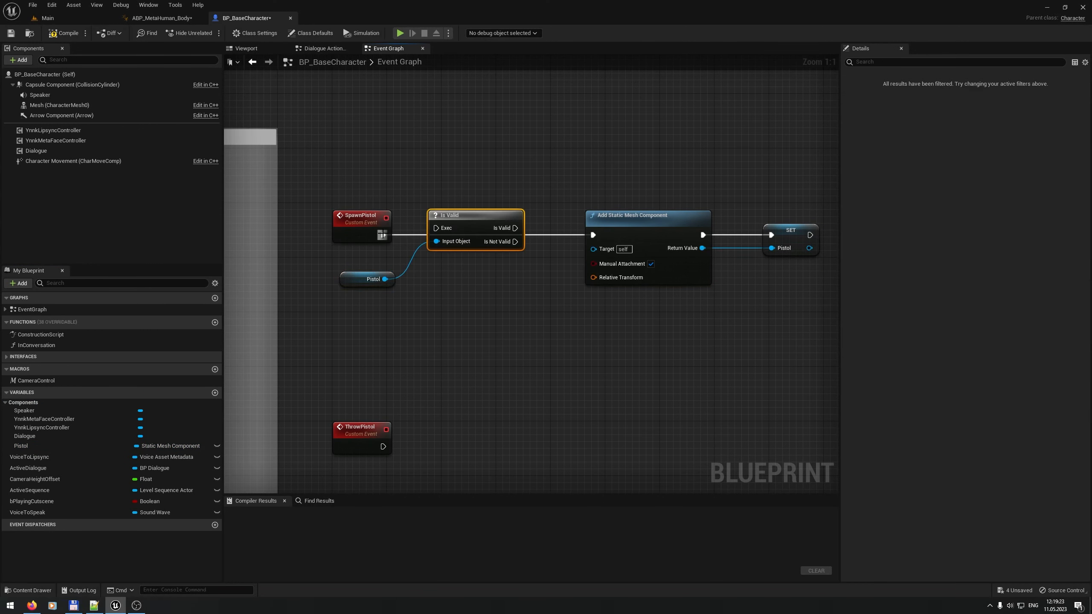
Step: Shift the Add Static Mesh Component and SET nodes closer to Is Valid and search for a setter function from the SET node's Pistol output
{"action": "left_click_drag", "start_coordinate": [649, 222], "coordinate": [614, 222]}
{"action": "right_click_drag", "start_coordinate": [819, 255], "coordinate": [584, 271]}
{"action": "left_click_drag", "start_coordinate": [542, 265], "coordinate": [578, 262]}
{"action": "type", "text": "sets"}
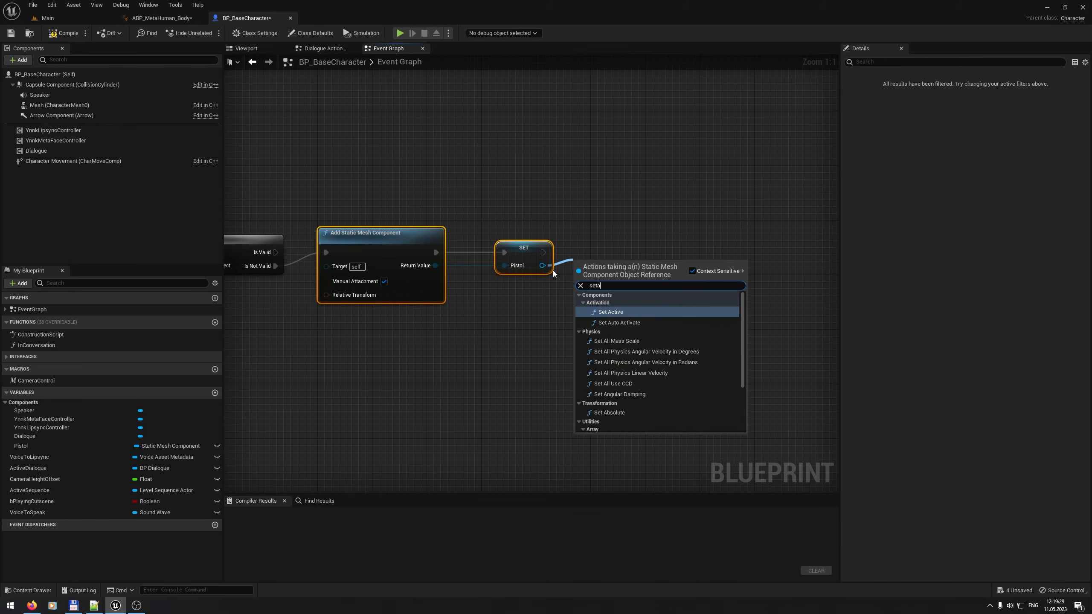
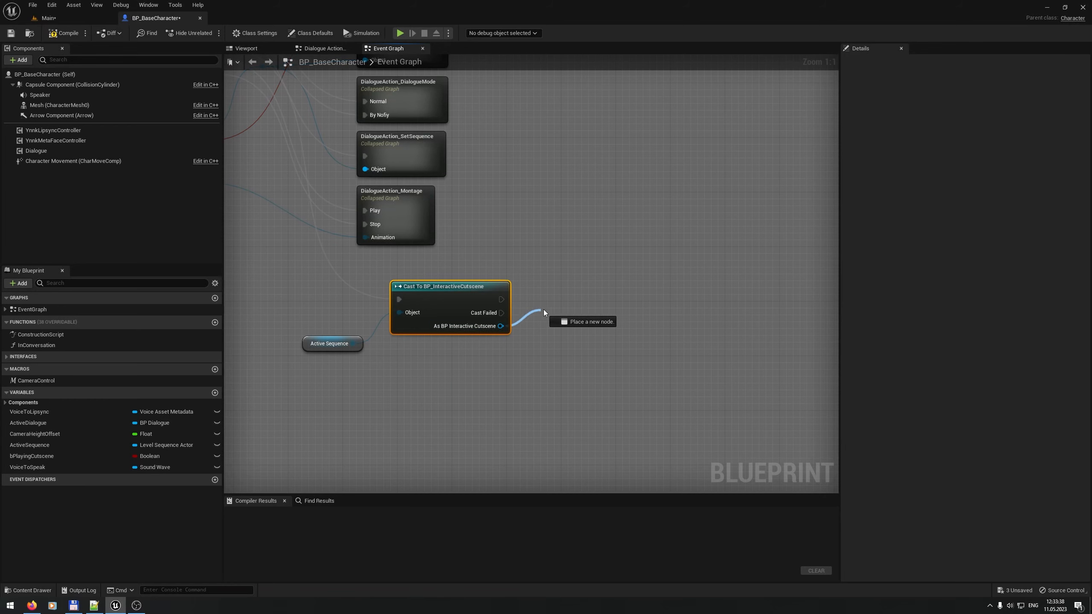
Step: Add a Play Segment node targeting the BP Interactive Cutscene output and run it after the Cast To BP_InteractiveCutscene node
{"action": "right_click_drag", "start_coordinate": [475, 313], "coordinate": [749, 371]}
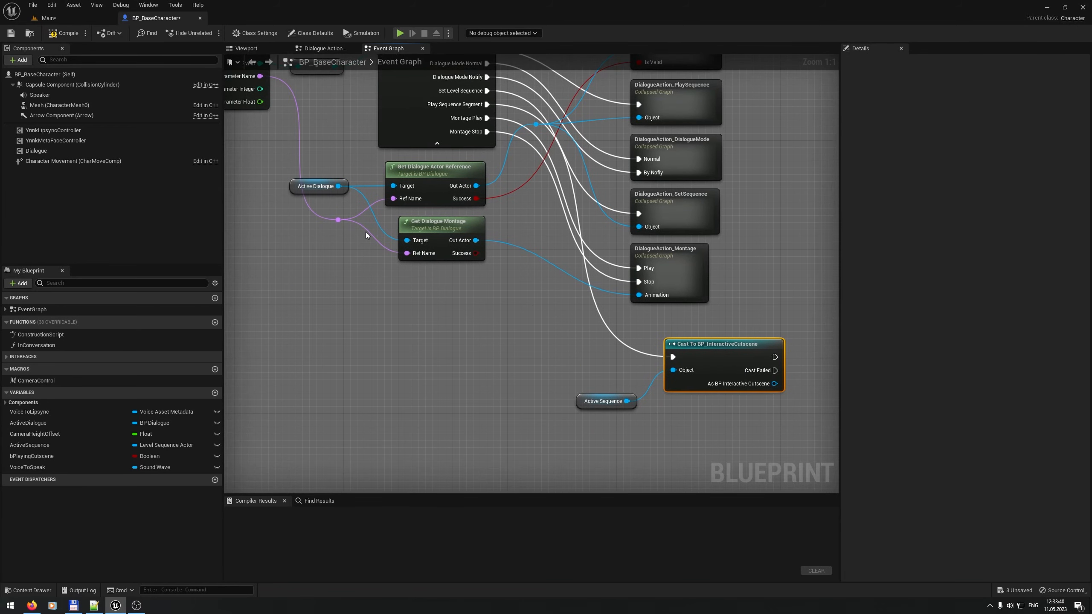
{"action": "right_click_drag", "start_coordinate": [337, 215], "coordinate": [139, 170]}
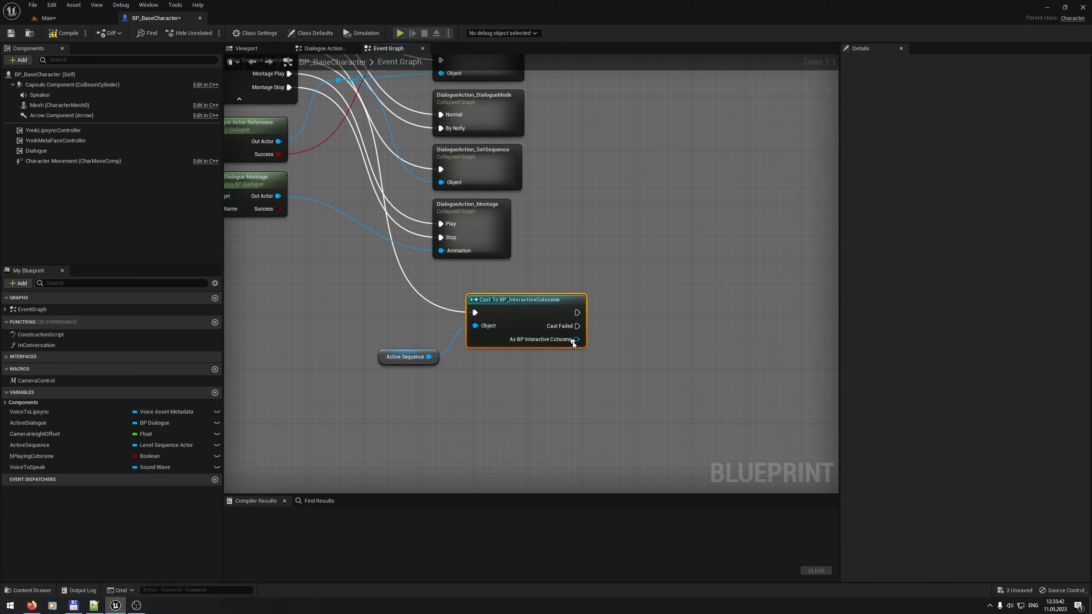
{"action": "left_click_drag", "start_coordinate": [576, 340], "coordinate": [659, 299]}
{"action": "type", "text": "plays"}
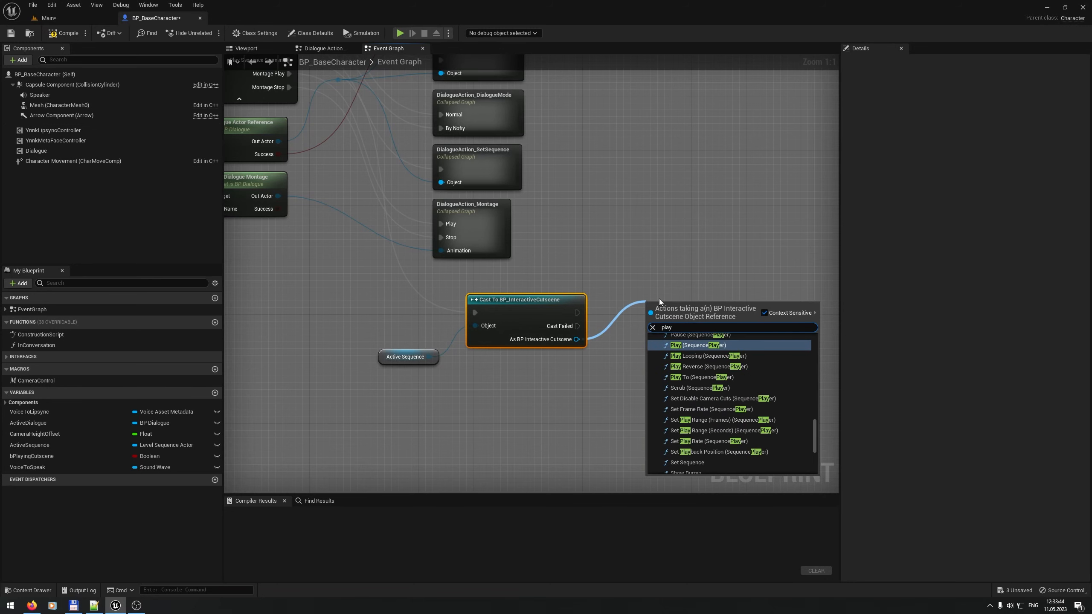
{"action": "key", "text": "Down"}
{"action": "key", "text": "Down"}
{"action": "key", "text": "Return"}
Step: Connect the Parameter Name wire to Play Segment's Segment Name input and put a reroute point on it below Get Dialogue Montage
{"action": "scroll", "coordinate": [662, 314], "scroll_direction": "down", "scroll_amount": 2}
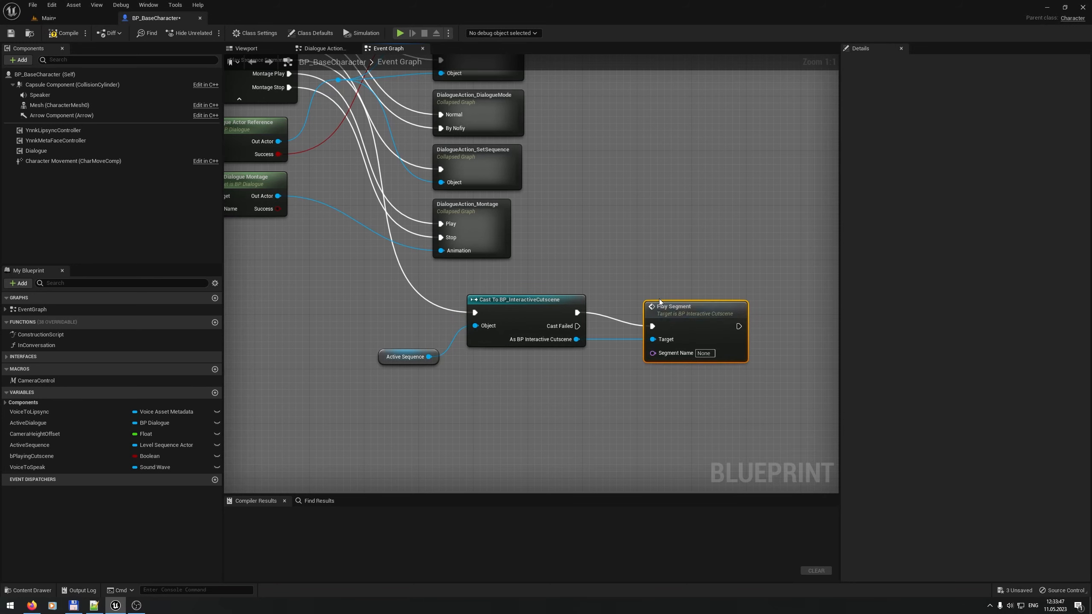
{"action": "right_click_drag", "start_coordinate": [579, 326], "coordinate": [677, 317]}
{"action": "left_click_drag", "start_coordinate": [370, 202], "coordinate": [764, 326]}
{"action": "double_click", "coordinate": [579, 274]}
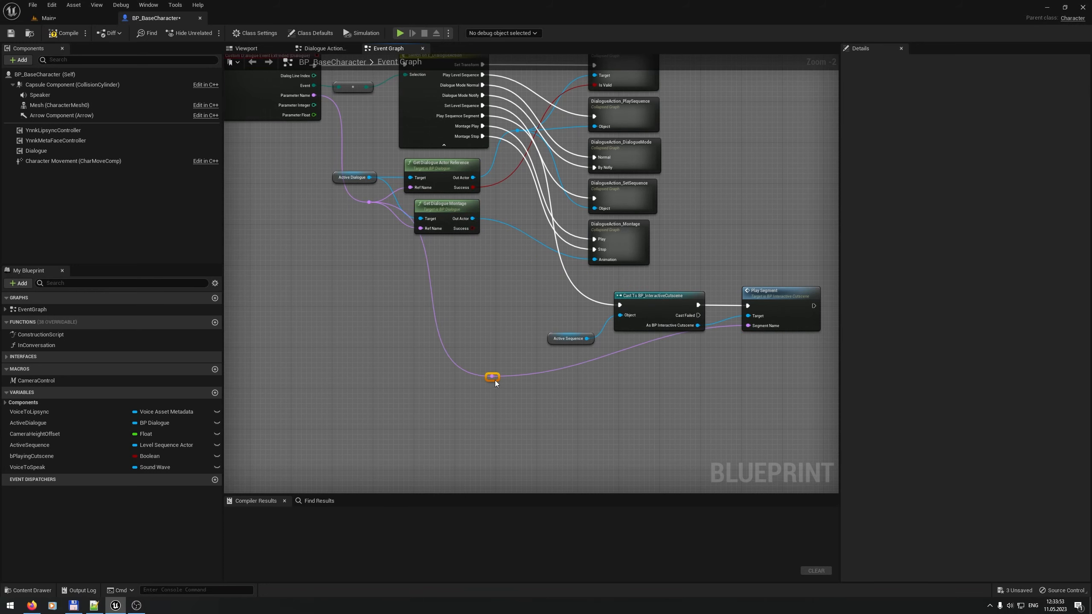
Step: Collapse Active Sequence, the cutscene cast and Play Segment into a graph named DialogueAction_PlaySegment and place it directly below DialogueAction_Montage
{"action": "right_click_drag", "start_coordinate": [634, 308], "coordinate": [513, 360]}
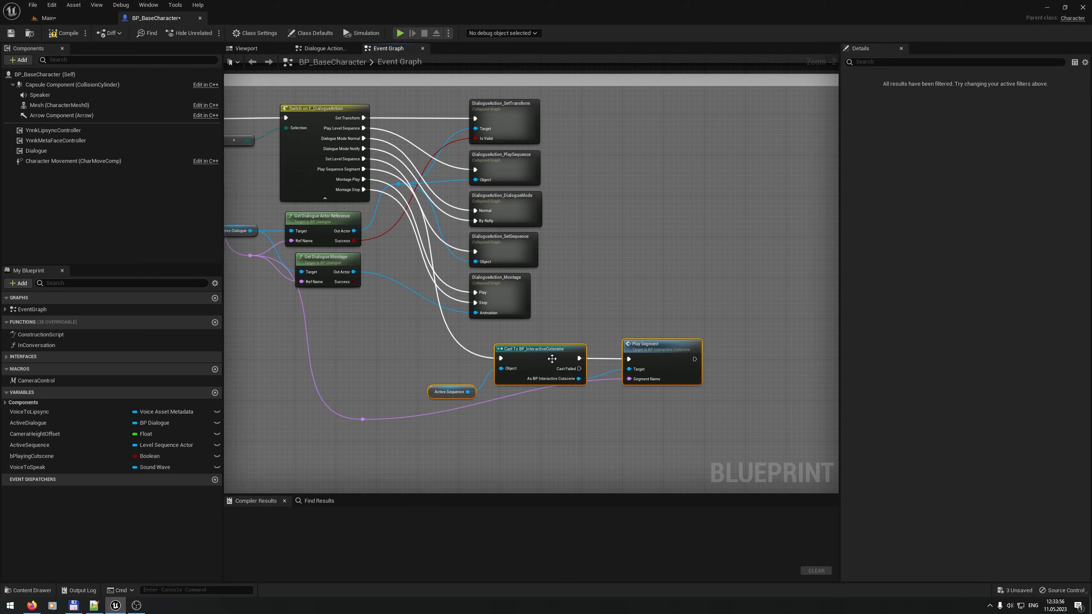
{"action": "right_click", "coordinate": [553, 344]}
{"action": "left_click", "coordinate": [602, 453]}
{"action": "type", "text": "Dialogu"}
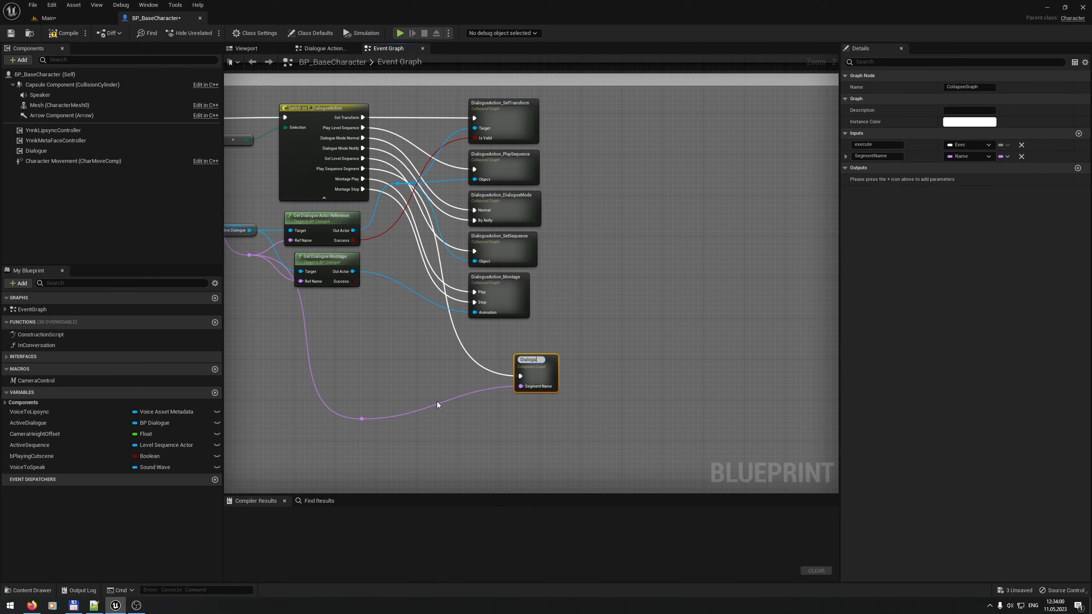
{"action": "type", "text": "eAction_PlaySegment"}
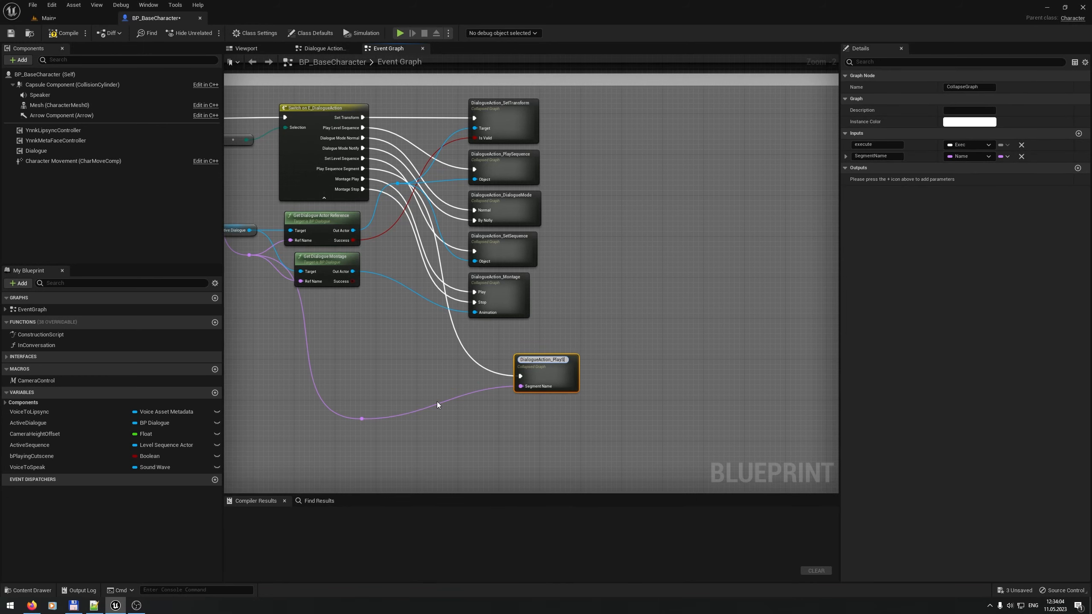
{"action": "key", "text": "Return"}
{"action": "left_click_drag", "start_coordinate": [531, 386], "coordinate": [484, 355]}
Step: Tidy the Segment Name wire by routing it through two reroute points just below Get Dialogue Montage
{"action": "right_click_drag", "start_coordinate": [370, 396], "coordinate": [417, 403]}
{"action": "left_click", "coordinate": [413, 427]}
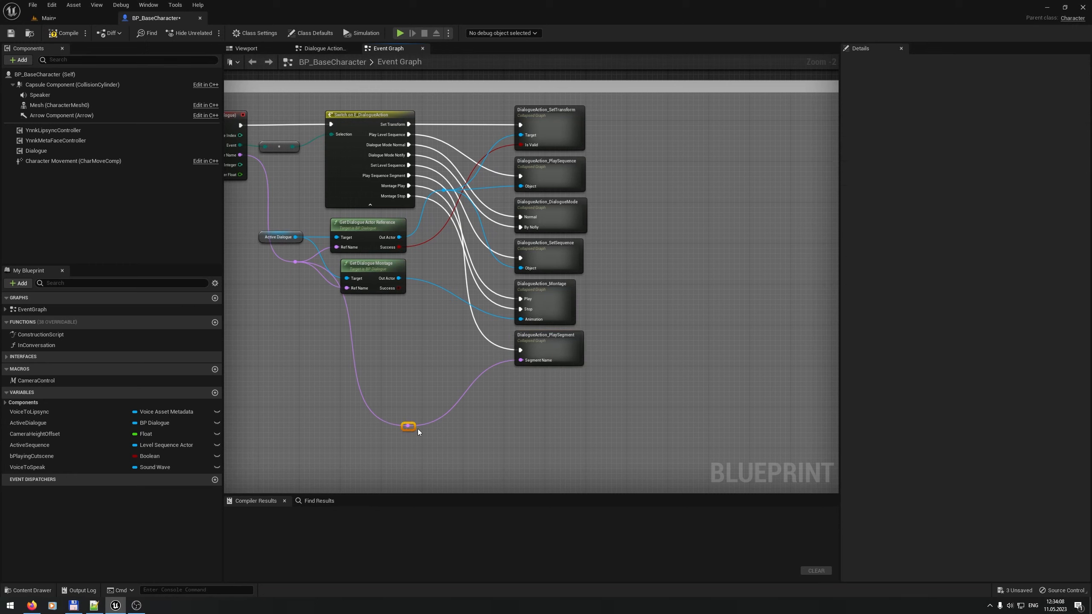
{"action": "double_click", "coordinate": [414, 322]}
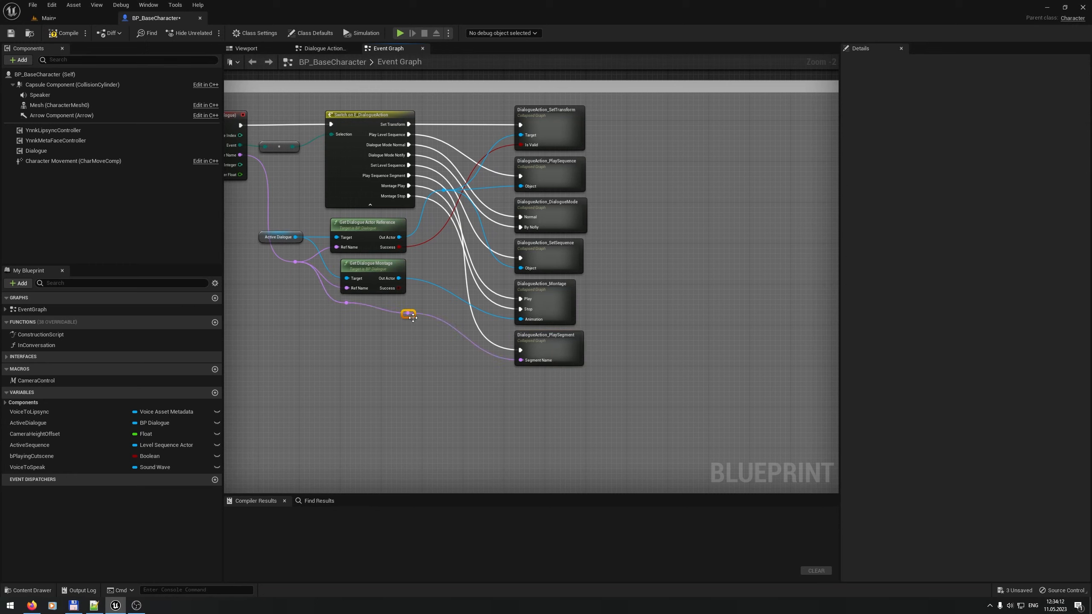
{"action": "left_click_drag", "start_coordinate": [417, 318], "coordinate": [447, 304]}
Step: Open the DialogueAction_PlaySegment graph and route its Segment Name wire beneath the cast node with two reroute points
{"action": "double_click", "coordinate": [558, 349]}
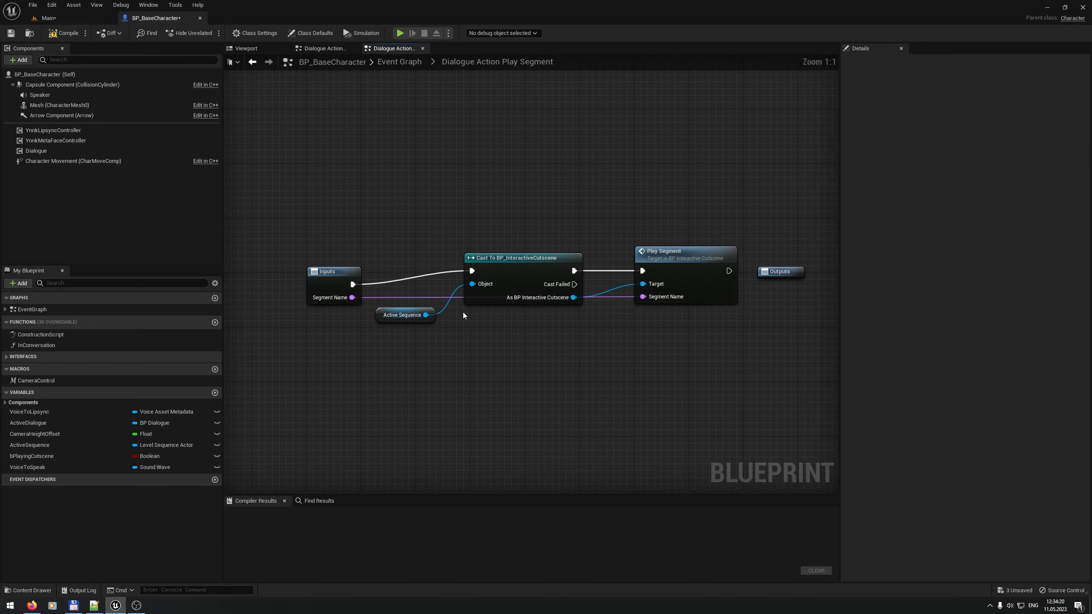
{"action": "left_click_drag", "start_coordinate": [470, 267], "coordinate": [453, 318]}
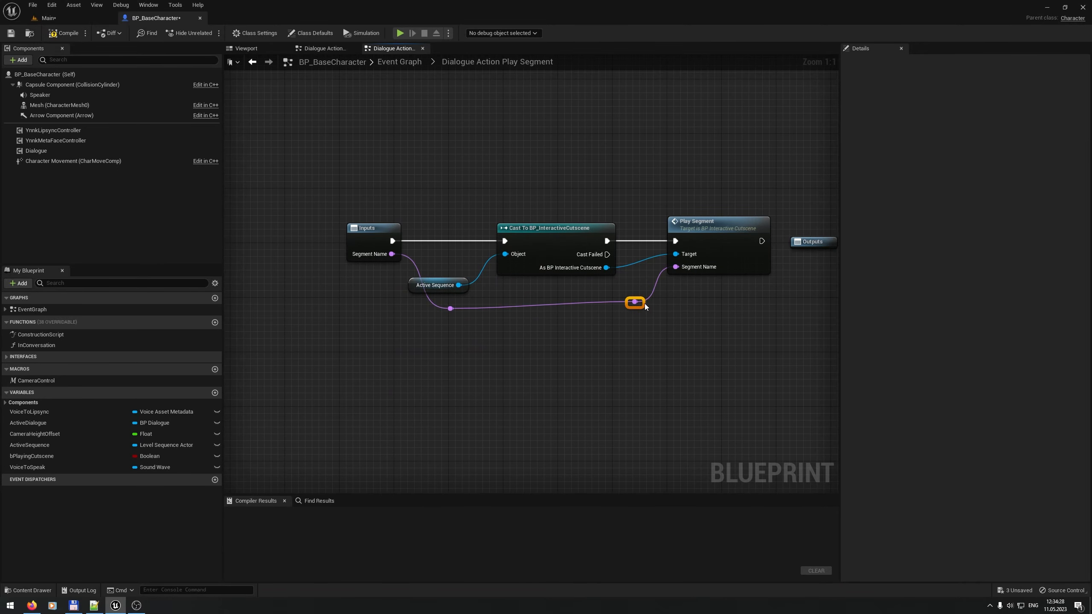
{"action": "scroll", "coordinate": [645, 307], "scroll_direction": "down", "scroll_amount": 2}
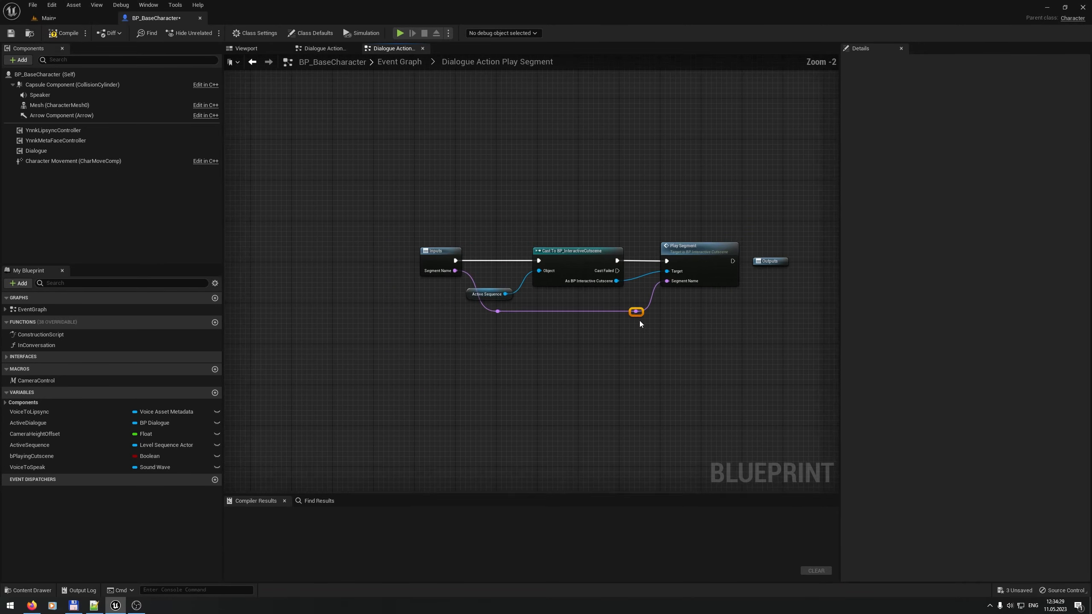
Step: Play the Main level and advance the dialogue between Sinora and Uncle John
{"action": "left_click", "coordinate": [65, 18]}
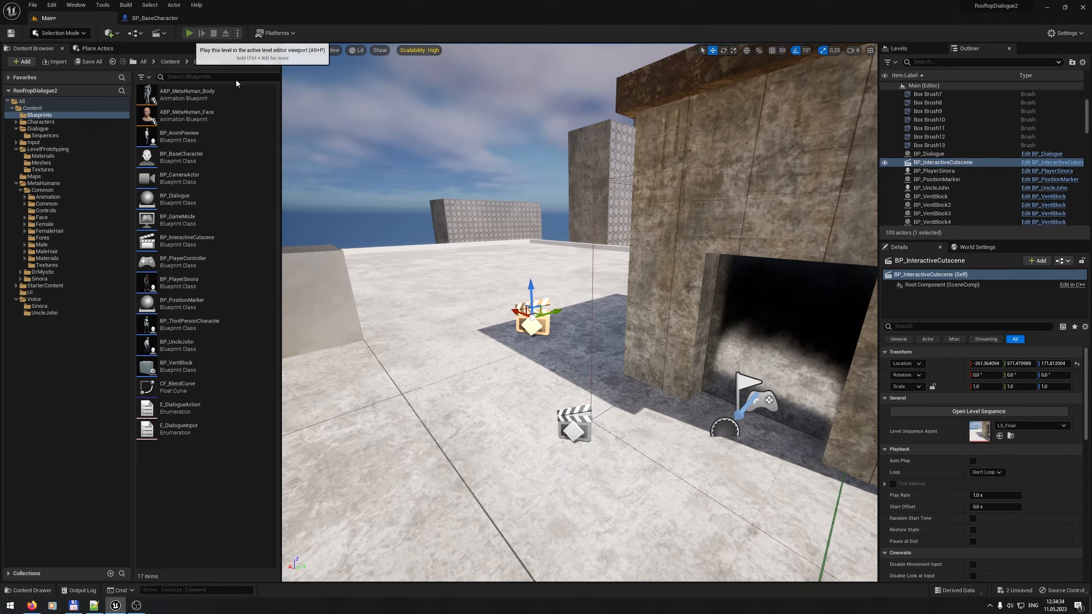
{"action": "left_click", "coordinate": [189, 33]}
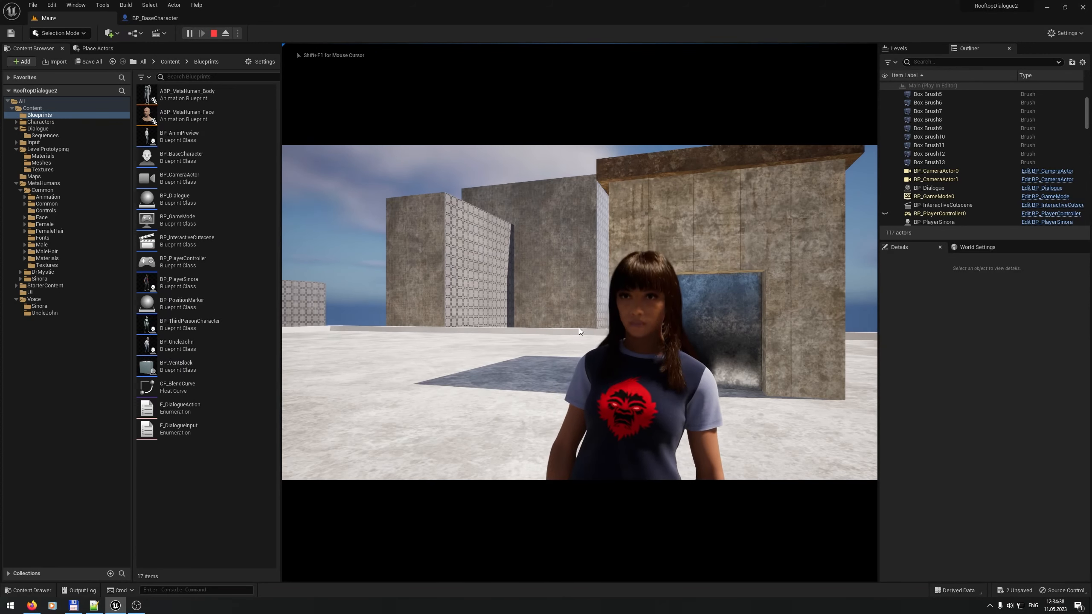
{"action": "left_click", "coordinate": [580, 491]}
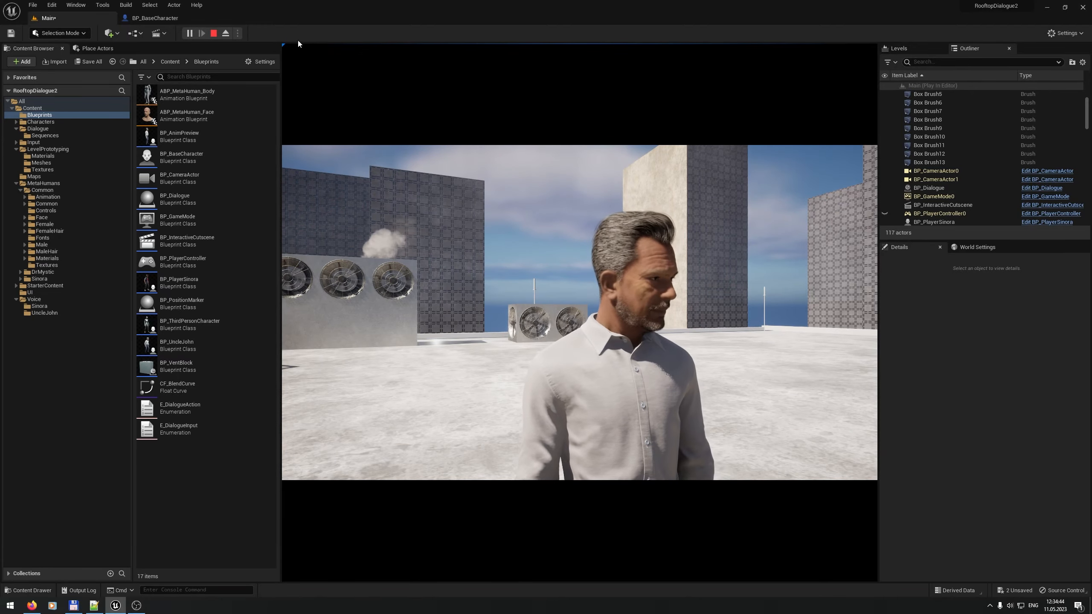
Step: Eject from the player during play and move up to Sinora to examine her position and pose
{"action": "left_click", "coordinate": [225, 33]}
{"action": "right_click_drag", "start_coordinate": [409, 168], "coordinate": [499, 224]}
{"action": "right_click_drag", "start_coordinate": [505, 266], "coordinate": [706, 266]}
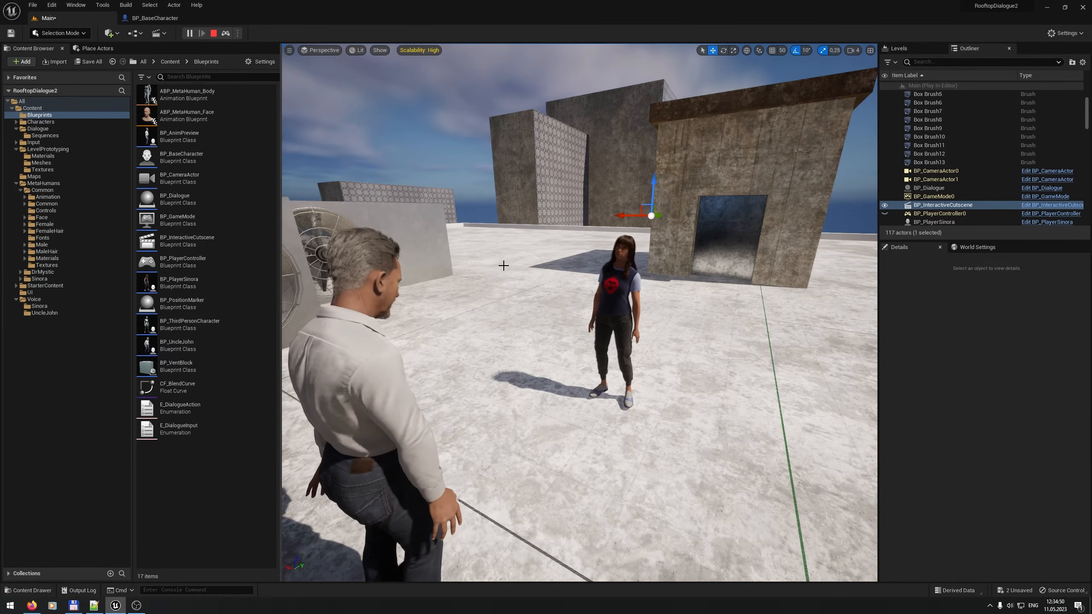
{"action": "key", "text": "w"}
{"action": "mouse_move", "coordinate": [565, 273]}
{"action": "right_mouse_down"}
{"action": "mouse_move", "coordinate": [585, 256]}
{"action": "mouse_move", "coordinate": [568, 266]}
{"action": "right_mouse_up"}
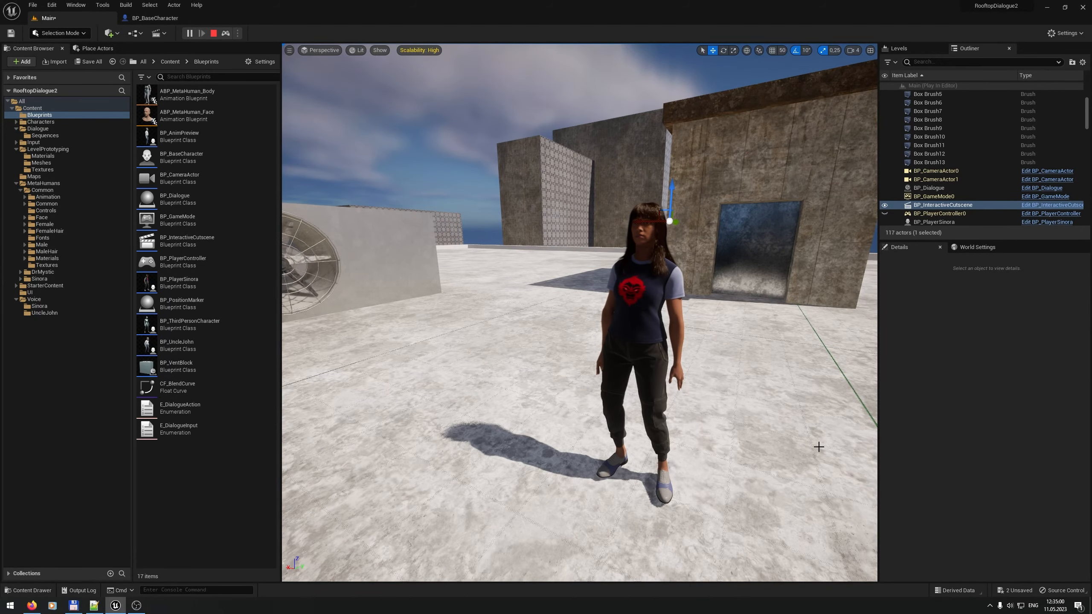
Step: Open the DD_FinalDialogue asset and select the "A stupid Orden?" line above the Interactive cutscene block
{"action": "left_click", "coordinate": [157, 17]}
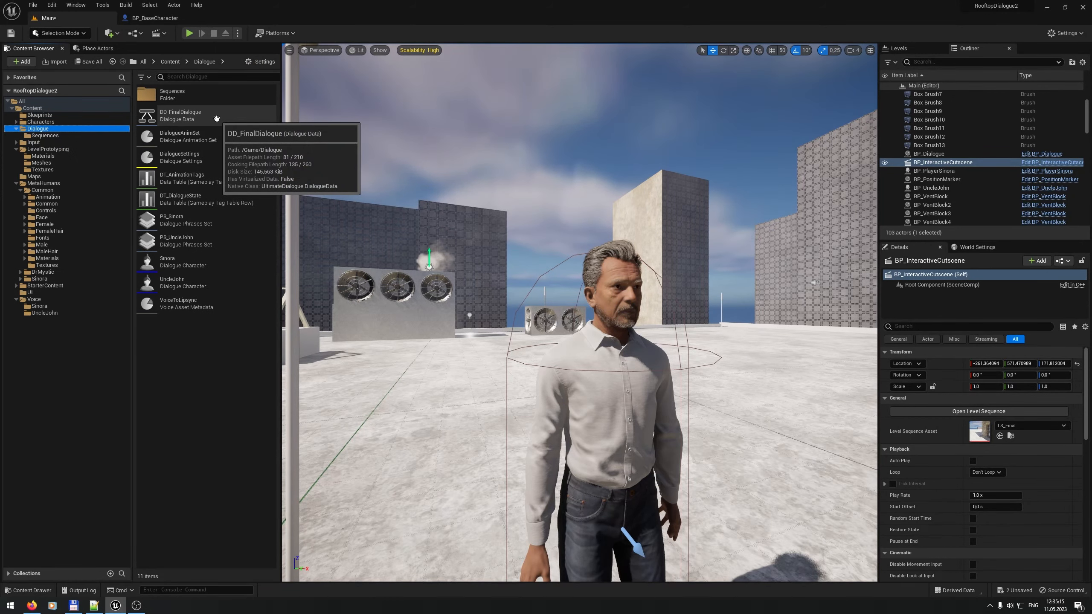
{"action": "double_click", "coordinate": [182, 115]}
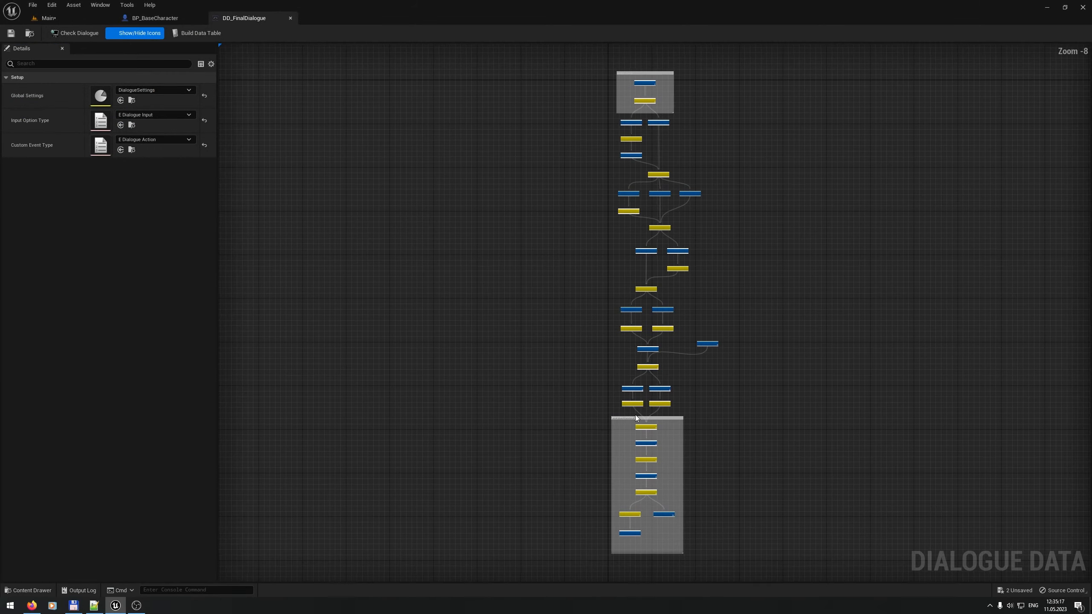
{"action": "scroll", "coordinate": [788, 443], "scroll_direction": "up", "scroll_amount": 4}
{"action": "right_click_drag", "start_coordinate": [787, 443], "coordinate": [665, 332]}
{"action": "scroll", "coordinate": [520, 289], "scroll_direction": "up", "scroll_amount": 2}
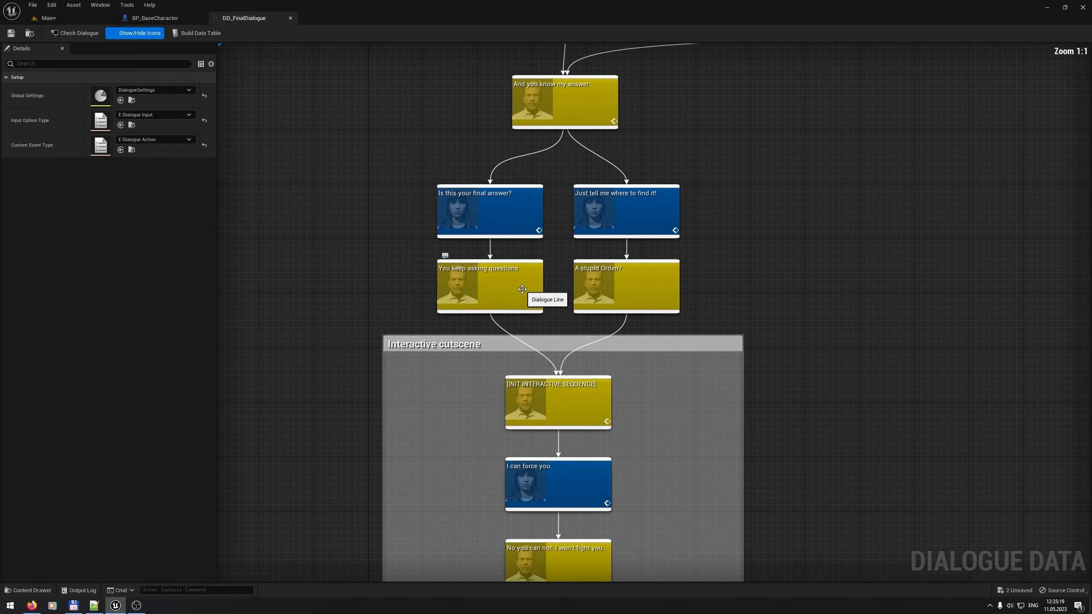
{"action": "right_click_drag", "start_coordinate": [597, 404], "coordinate": [565, 346]}
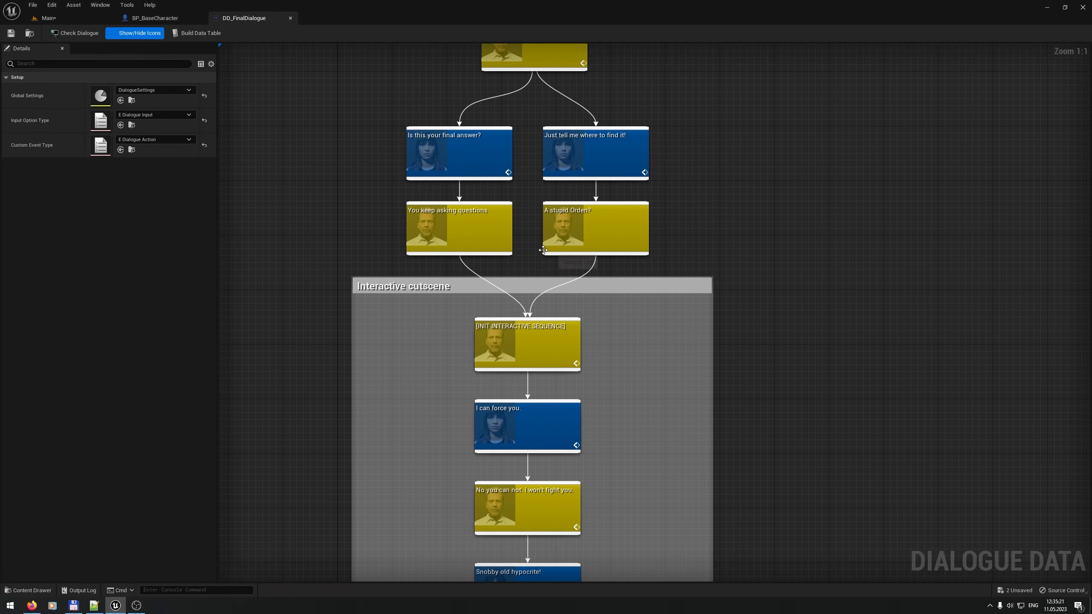
{"action": "left_click", "coordinate": [571, 232]}
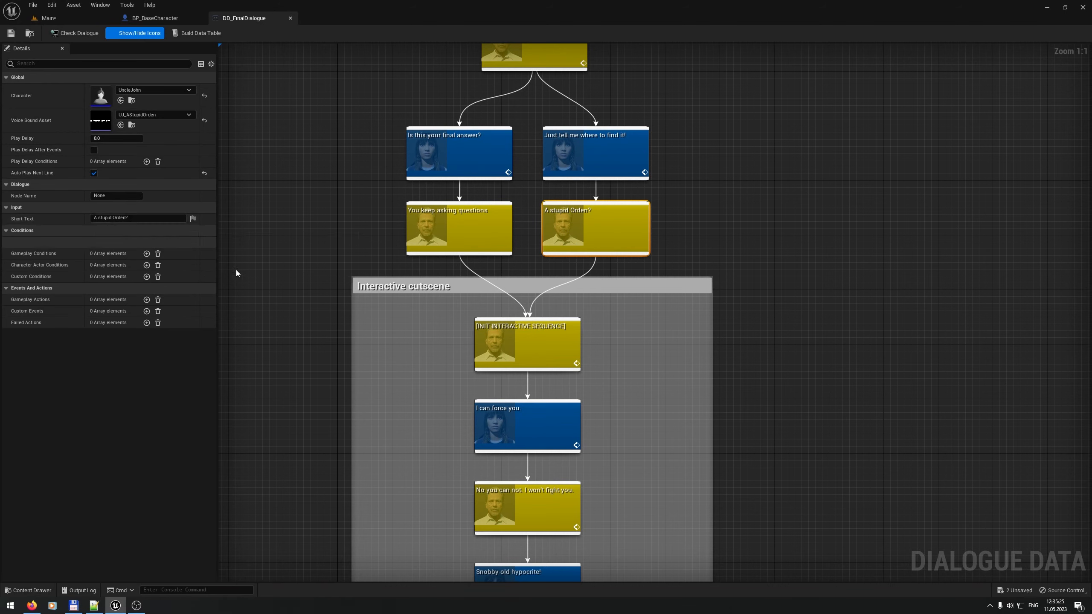
Step: Delete the DialogueMode_Notify custom event from the [INIT INTERACTIVE SEQUENCE] line
{"action": "left_click", "coordinate": [535, 355]}
{"action": "left_click", "coordinate": [14, 322]}
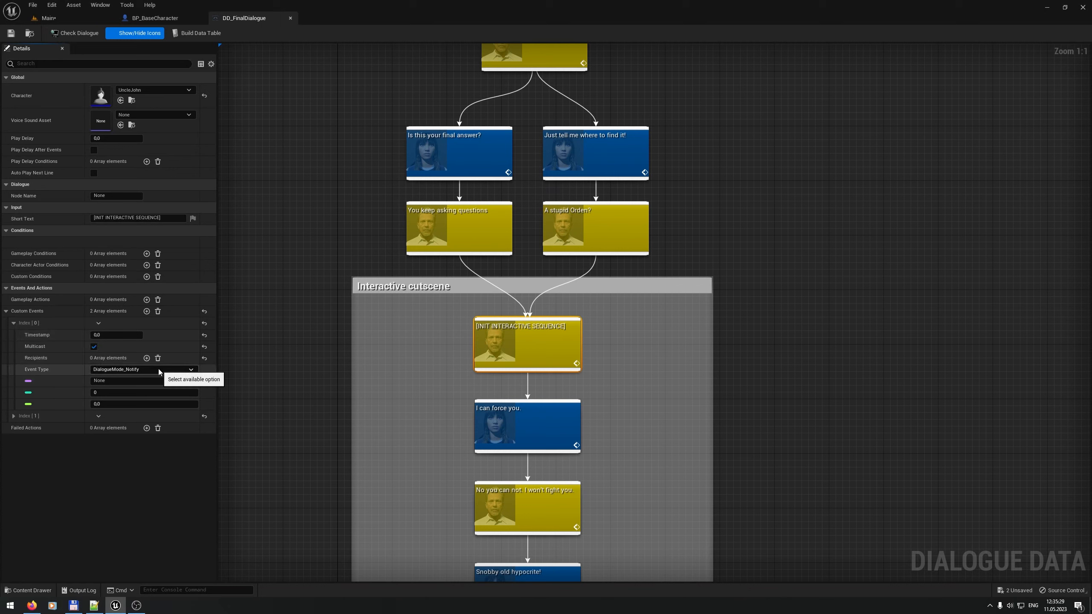
{"action": "left_click", "coordinate": [17, 416]}
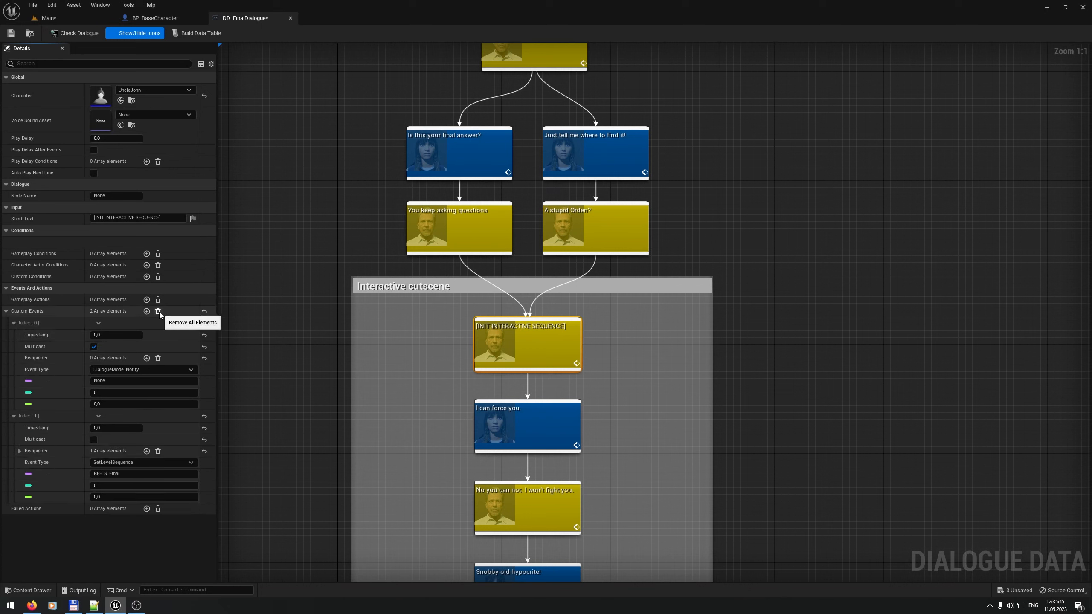
{"action": "left_click", "coordinate": [99, 322]}
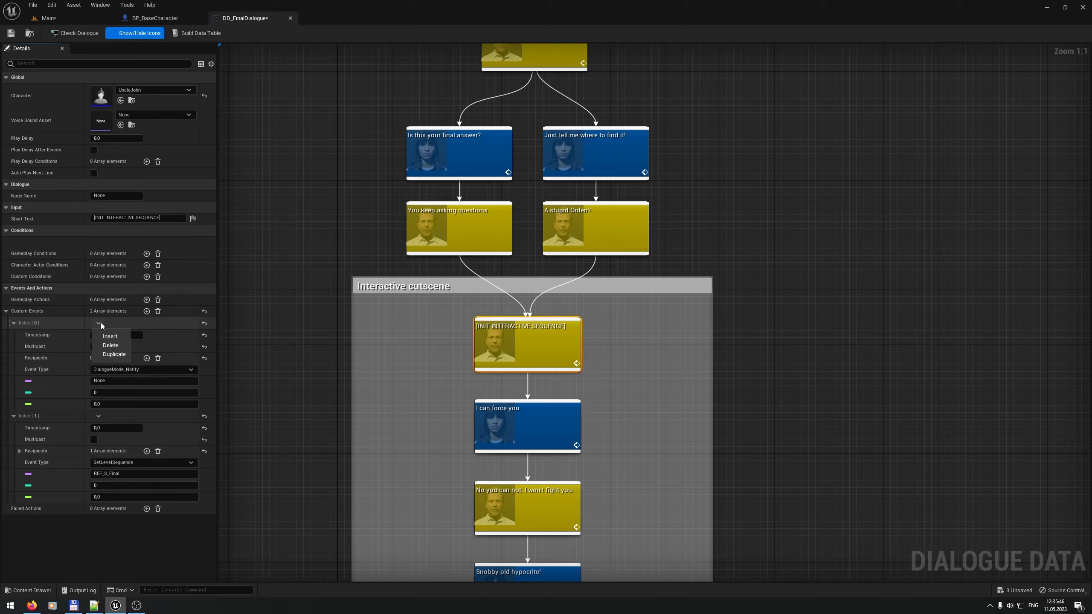
{"action": "left_click", "coordinate": [115, 349]}
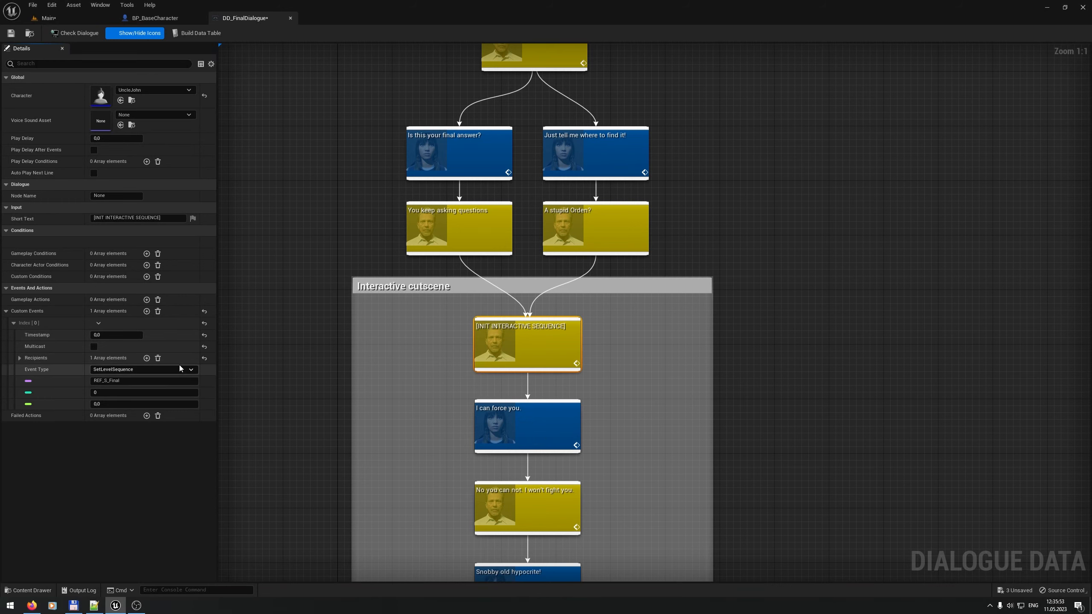
Step: Add a second custom event to the "I can force you." line with type DialogueMode_Notify and Sinora as its recipient
{"action": "left_click", "coordinate": [510, 432]}
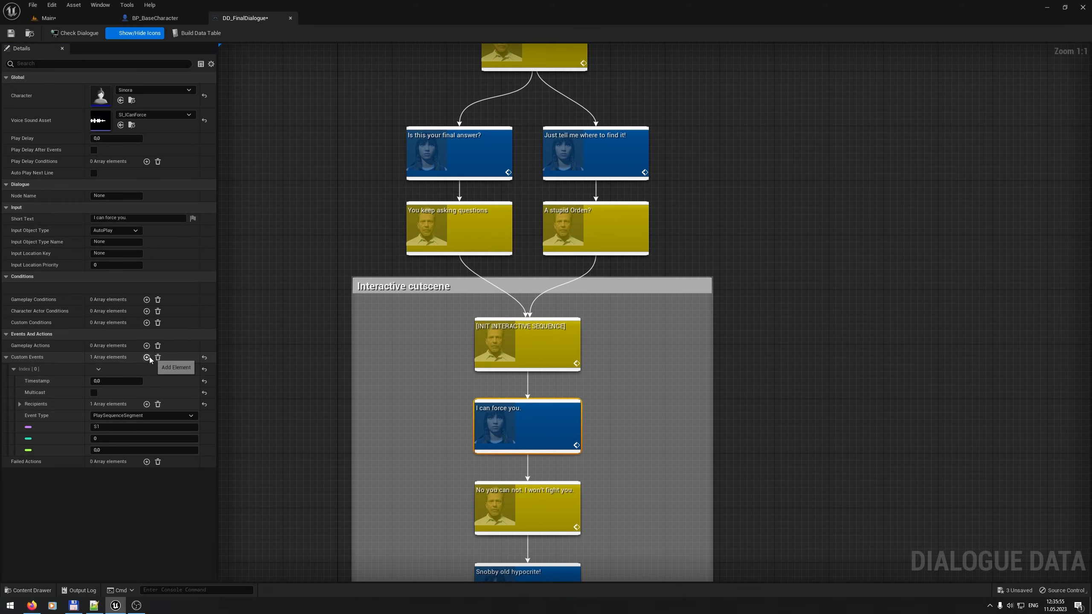
{"action": "left_click", "coordinate": [147, 358]}
{"action": "left_click", "coordinate": [13, 462]}
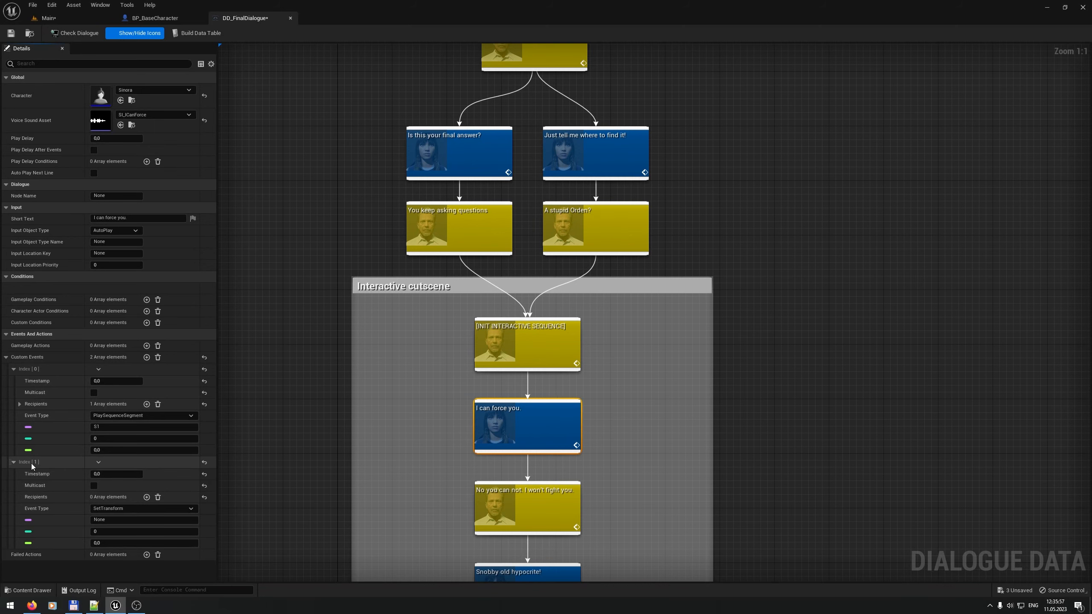
{"action": "left_click", "coordinate": [144, 509]}
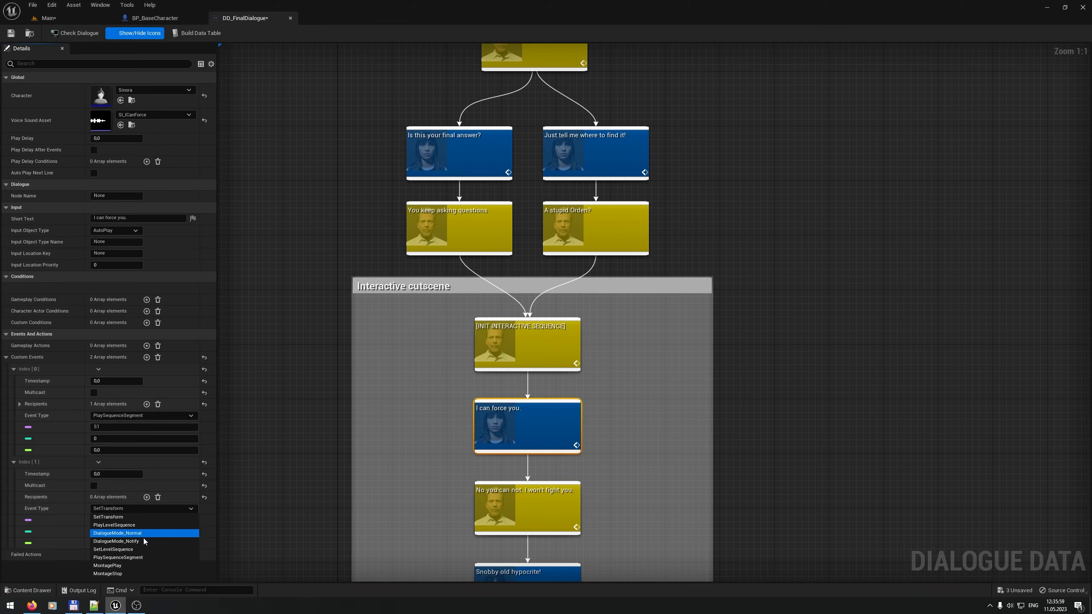
{"action": "left_click", "coordinate": [143, 541]}
{"action": "left_click", "coordinate": [147, 498]}
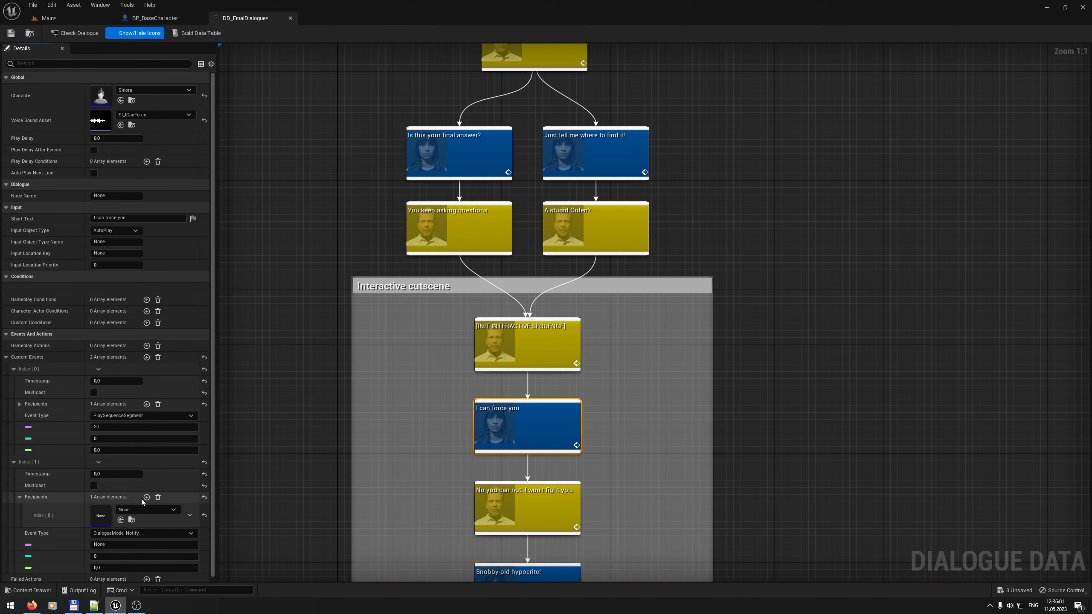
{"action": "left_click", "coordinate": [133, 510]}
{"action": "left_click", "coordinate": [149, 400]}
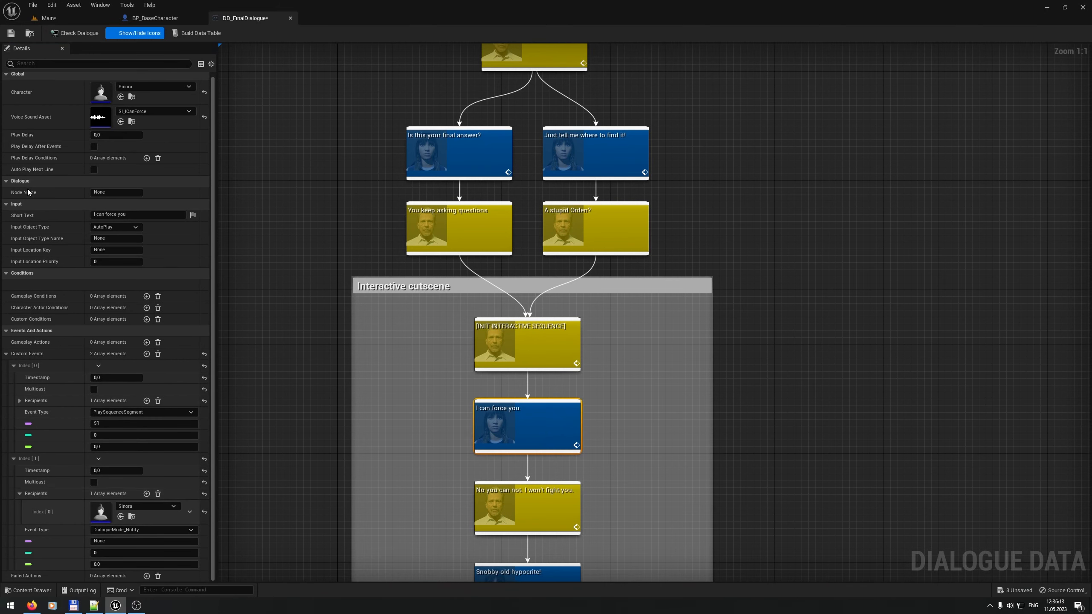
{"action": "left_click", "coordinate": [551, 336]}
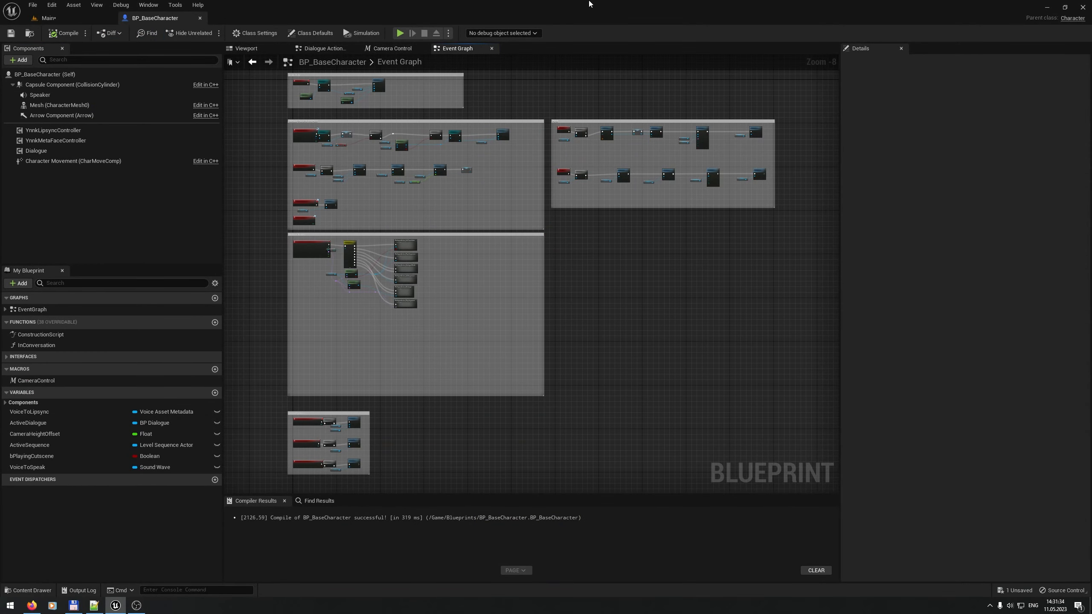
Step: Assign the LS_Final sequence actor placed in the level to the REF_S_Final actor reference of BP_Dialogue
{"action": "right_click_drag", "start_coordinate": [470, 153], "coordinate": [495, 176]}
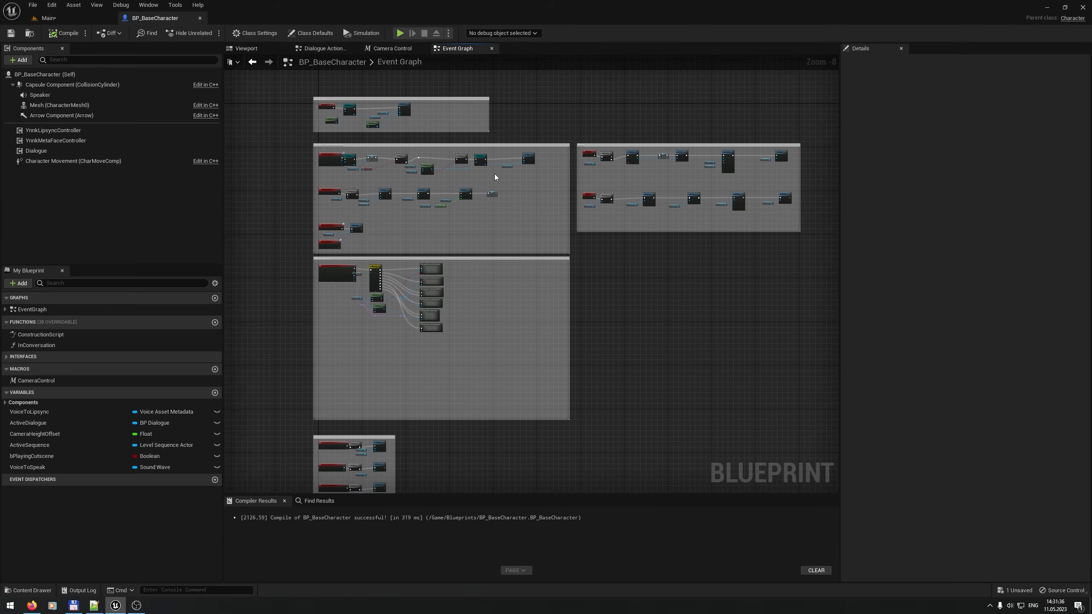
{"action": "left_click", "coordinate": [93, 20]}
{"action": "right_click_drag", "start_coordinate": [610, 370], "coordinate": [716, 402]}
{"action": "key", "text": "w"}
{"action": "left_click", "coordinate": [609, 370]}
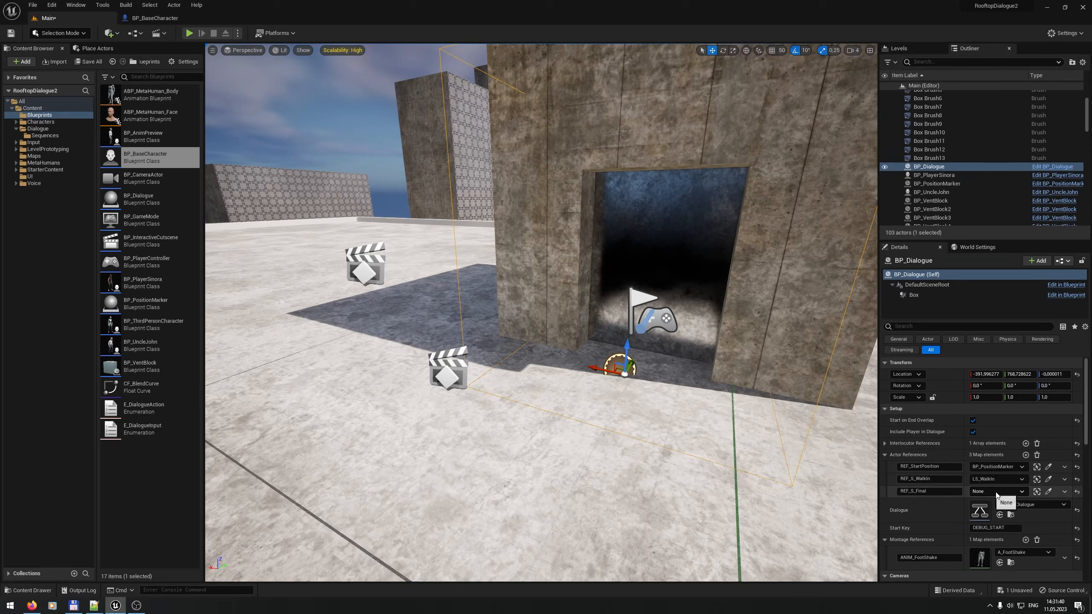
{"action": "key", "text": "d"}
{"action": "right_click_drag", "start_coordinate": [361, 234], "coordinate": [317, 248]}
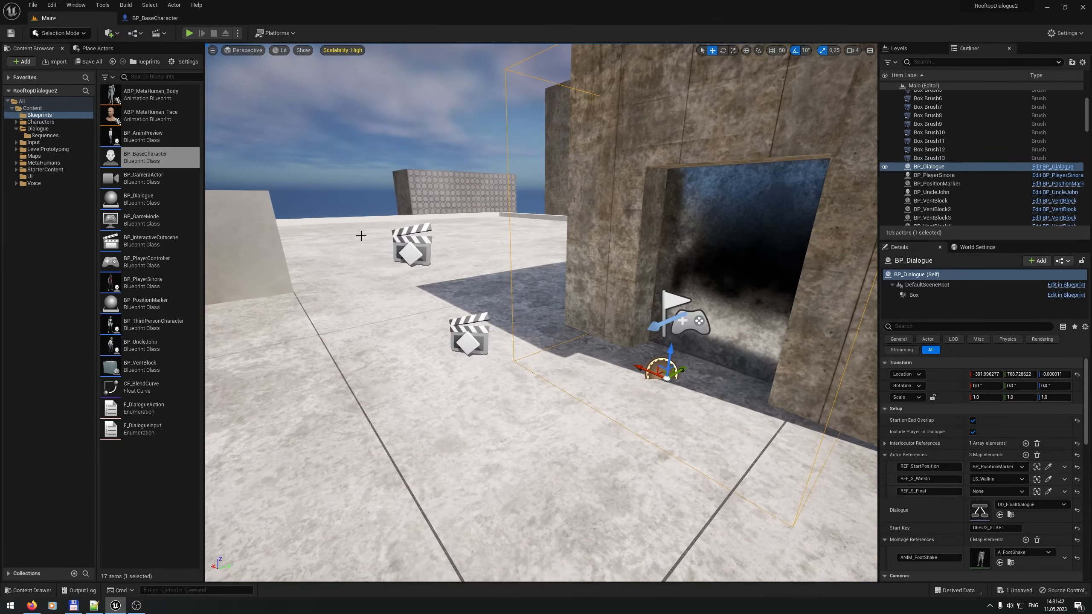
{"action": "left_click", "coordinate": [407, 250]}
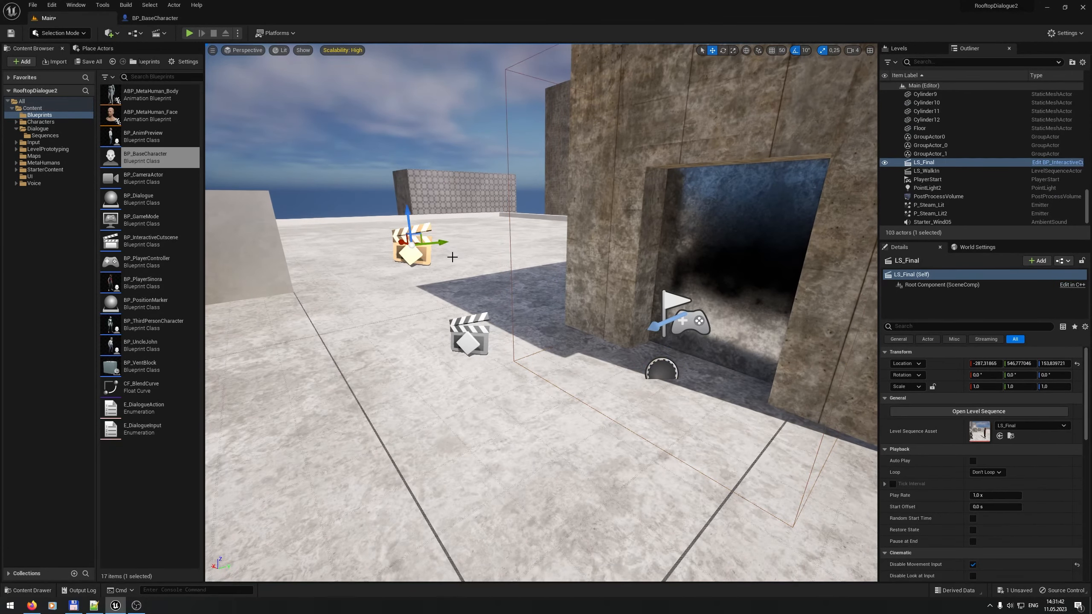
{"action": "left_click", "coordinate": [667, 366]}
{"action": "left_click", "coordinate": [1048, 492]}
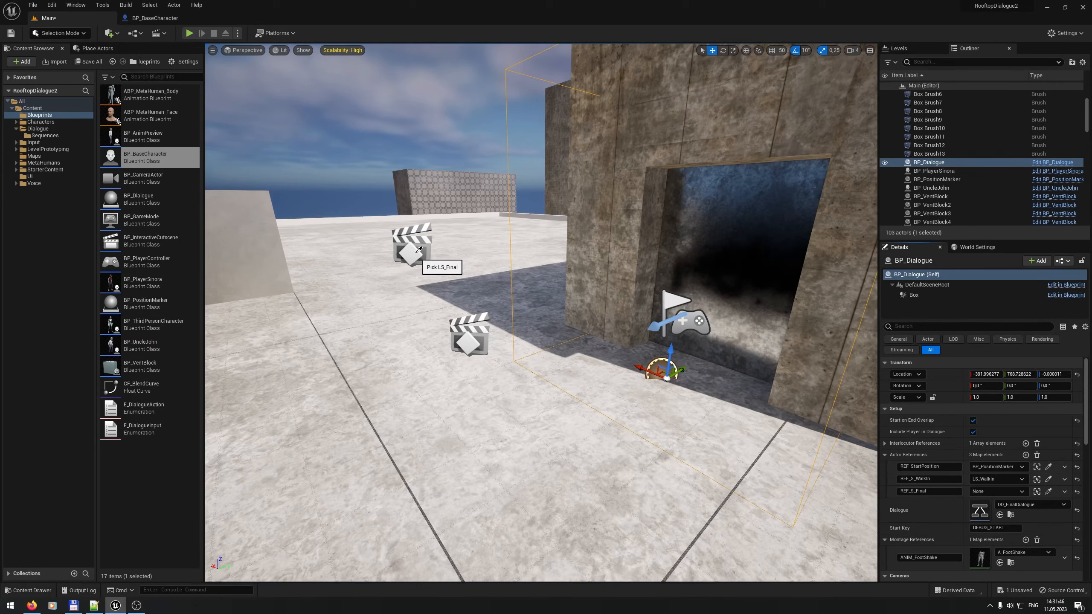
{"action": "right_click_drag", "start_coordinate": [401, 293], "coordinate": [398, 290]}
{"action": "key", "text": "w"}
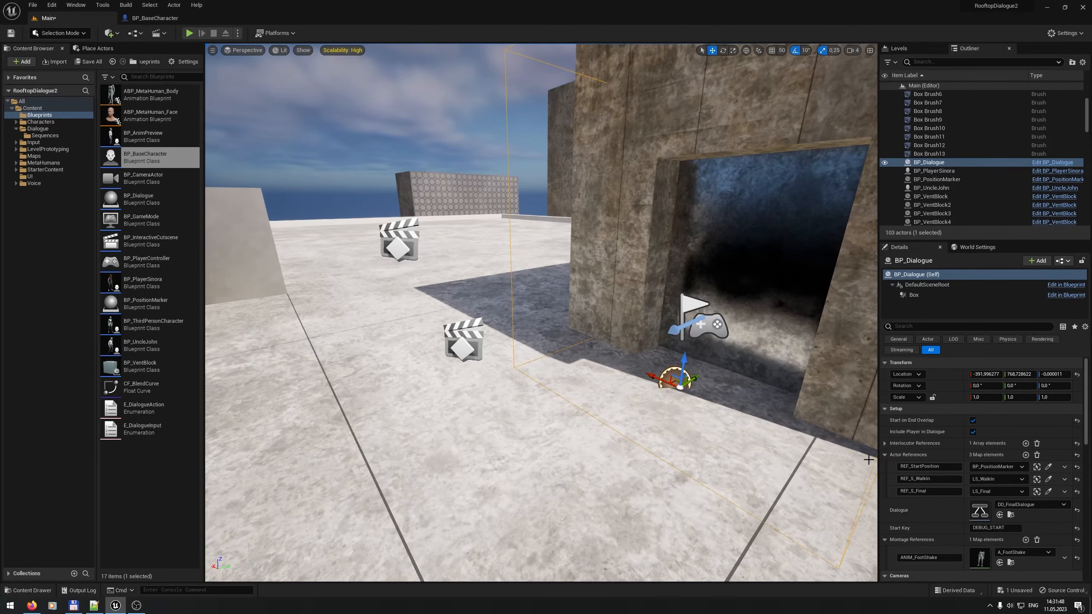
Step: Insert a DefaultSlot Slot node between Blend Poses by bool and Output Pose in the AnimGraph of ABP_MetaHuman_Body
{"action": "left_click", "coordinate": [162, 93]}
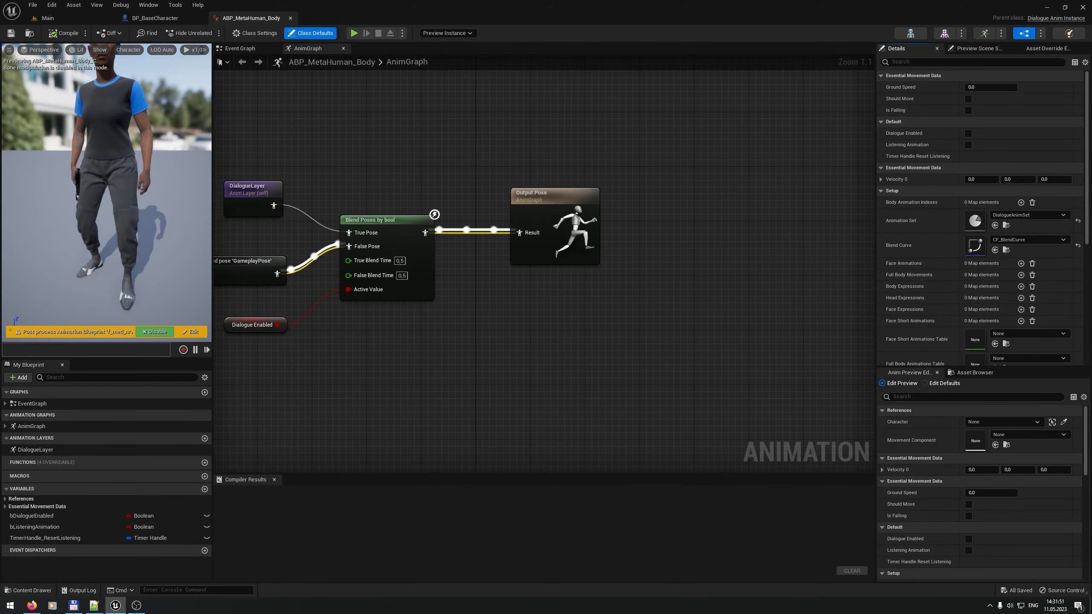
{"action": "right_click_drag", "start_coordinate": [551, 211], "coordinate": [578, 185]}
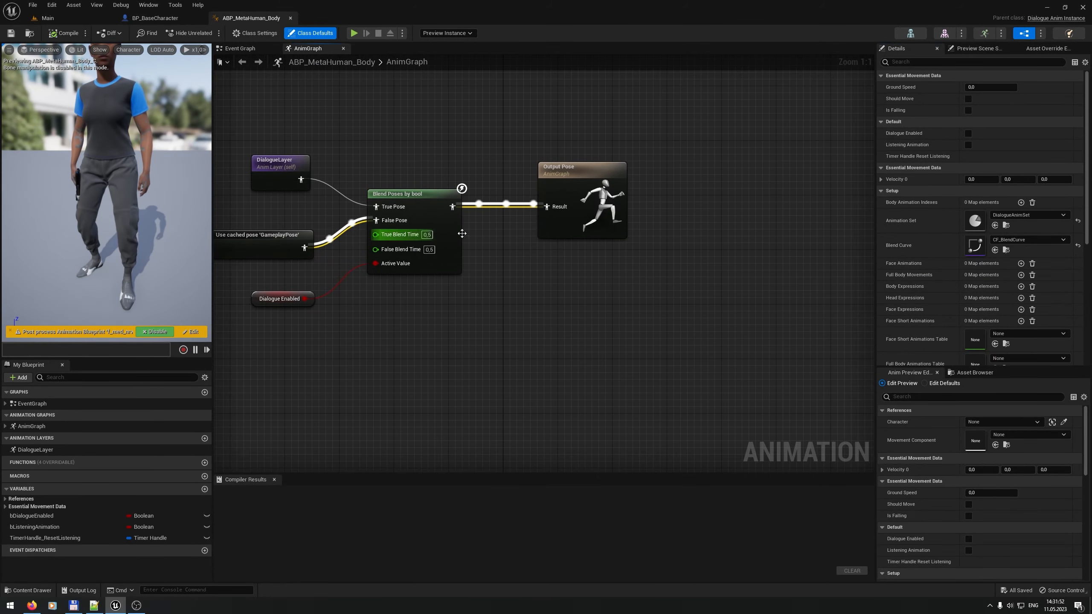
{"action": "left_click_drag", "start_coordinate": [578, 185], "coordinate": [515, 194]}
{"action": "type", "text": "slot"}
{"action": "key", "text": "Return"}
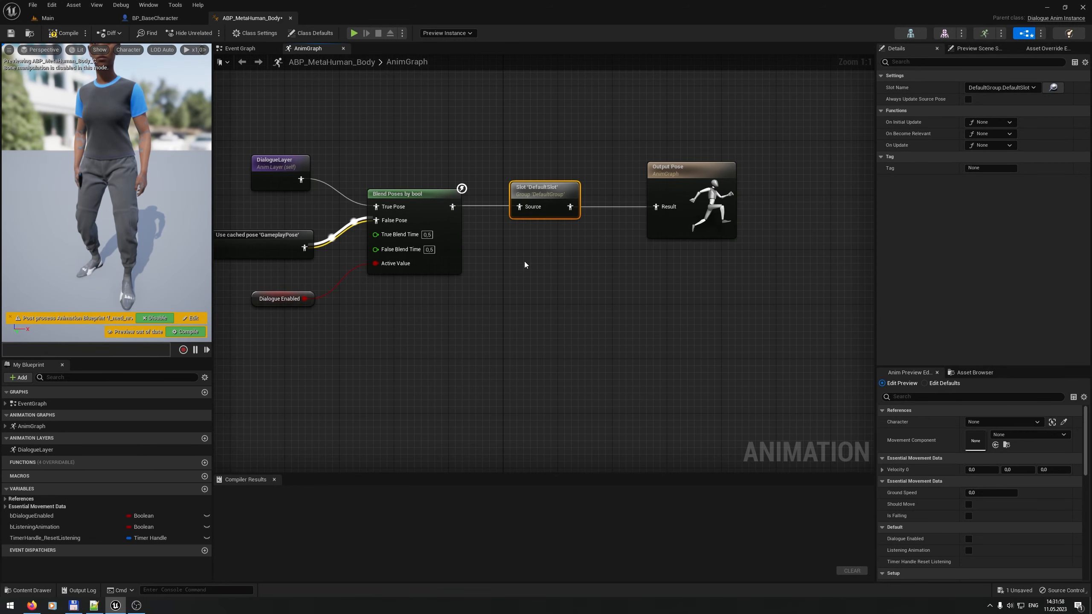
Step: Tidy the AnimGraph layout, then compile, save and close ABP_MetaHuman_Body
{"action": "right_click_drag", "start_coordinate": [429, 115], "coordinate": [581, 173]}
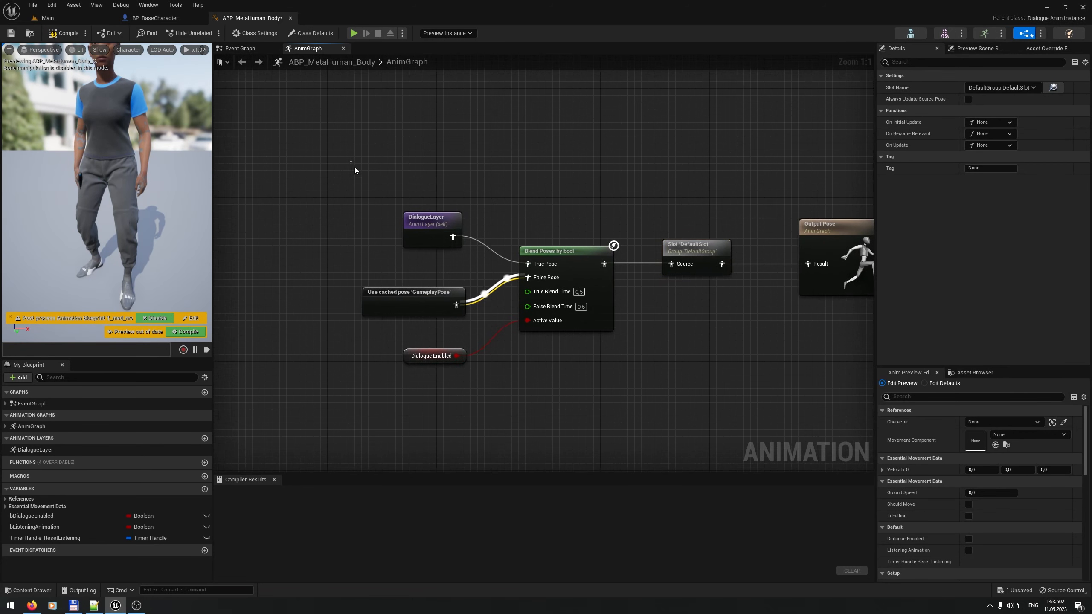
{"action": "left_click_drag", "start_coordinate": [350, 163], "coordinate": [667, 415]}
{"action": "left_click_drag", "start_coordinate": [611, 446], "coordinate": [580, 421]}
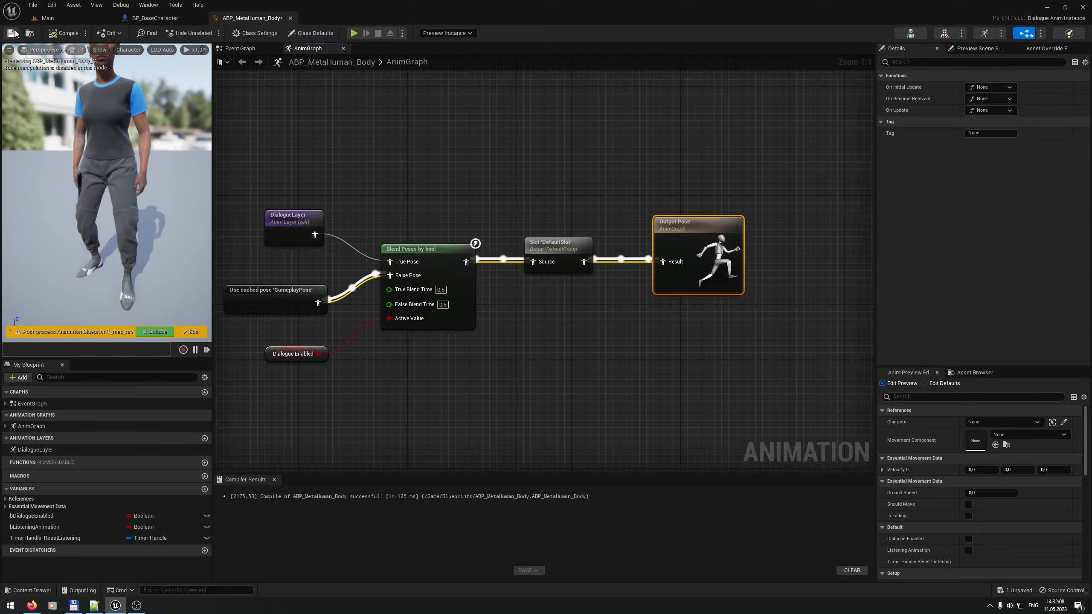
{"action": "left_click", "coordinate": [290, 18]}
Step: In BP_BaseCharacter's DialogueAction_SetSequence graph, add a node after Add Binding by Tag that sets bPlayingCutscene to true
{"action": "right_click_drag", "start_coordinate": [527, 146], "coordinate": [553, 124]}
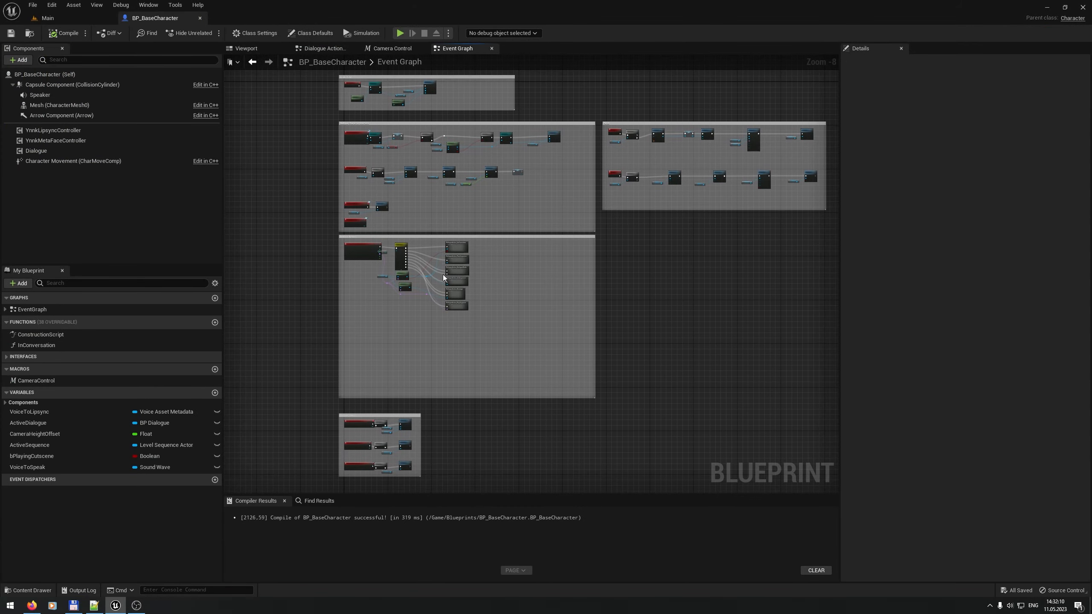
{"action": "scroll", "coordinate": [483, 291], "scroll_direction": "up", "scroll_amount": 5}
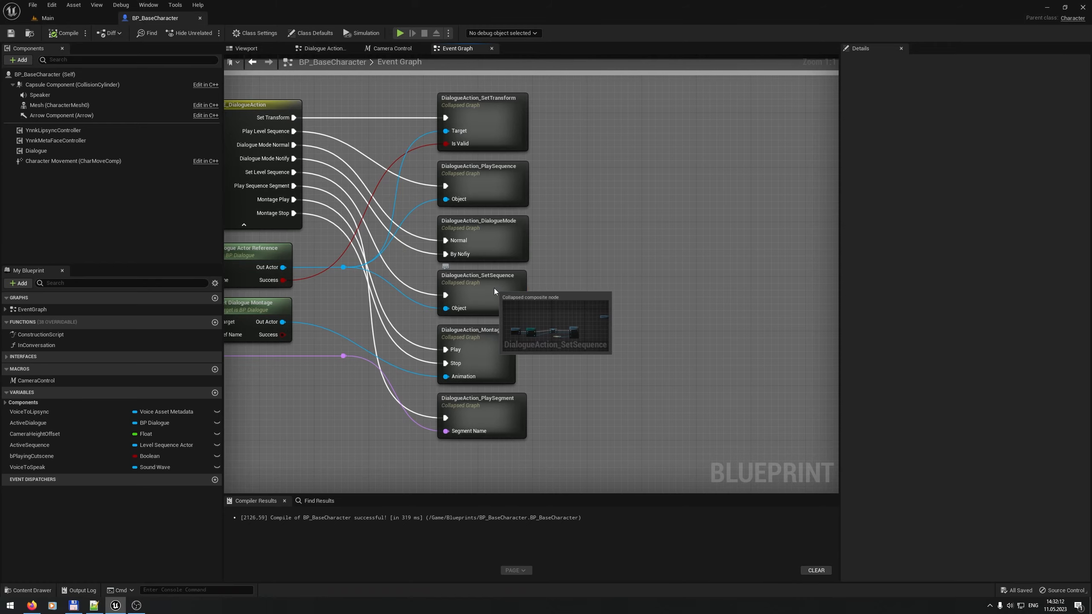
{"action": "double_click", "coordinate": [482, 291]}
{"action": "right_click_drag", "start_coordinate": [643, 313], "coordinate": [348, 242]}
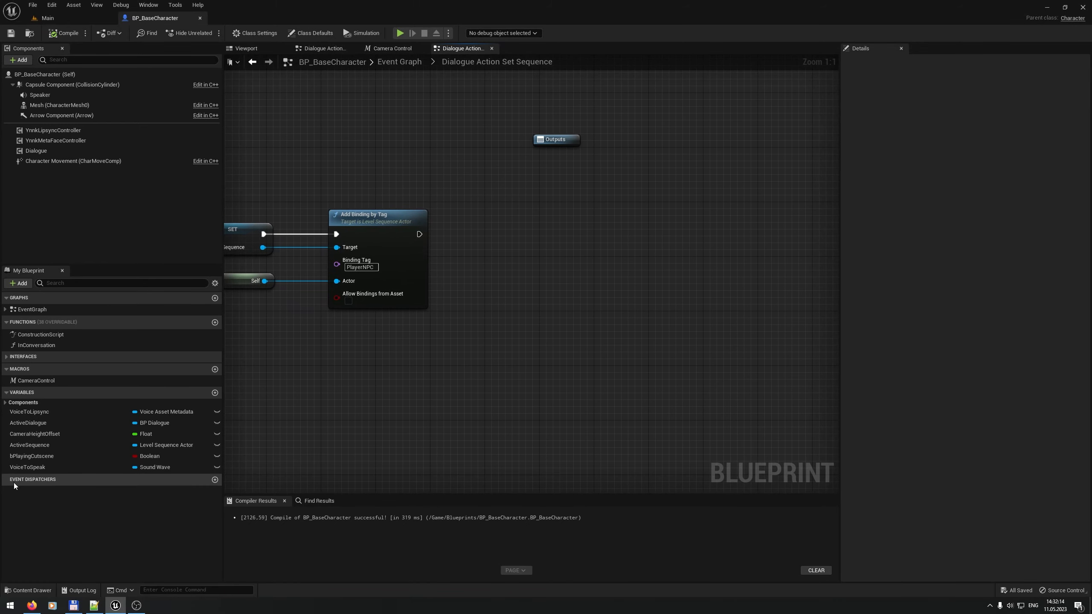
{"action": "left_click_drag", "start_coordinate": [31, 456], "coordinate": [520, 237]}
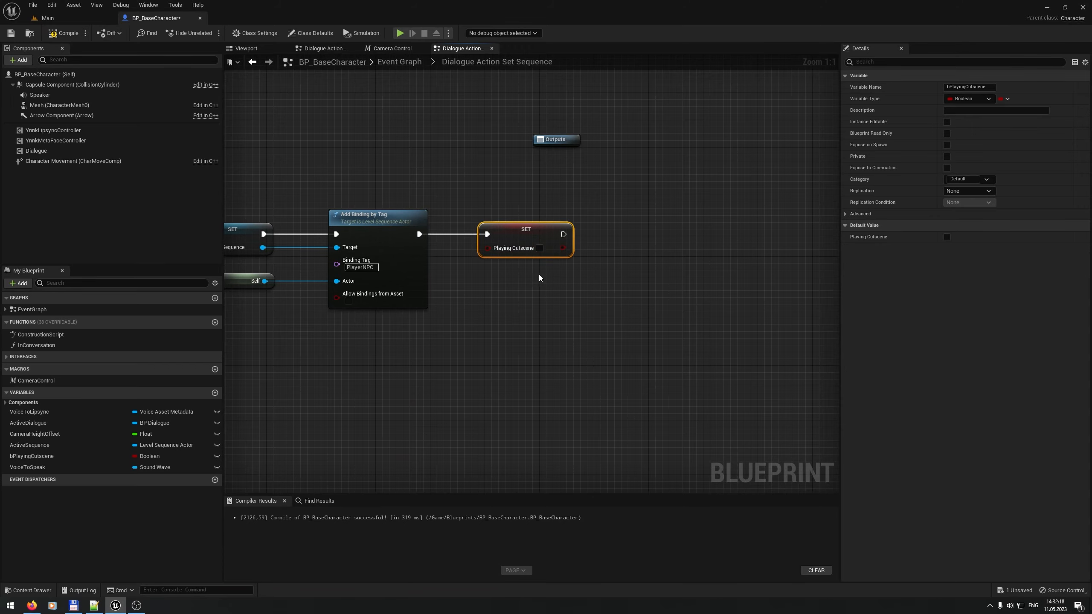
{"action": "left_click", "coordinate": [540, 250]}
Step: Return to the main Event Graph of BP_BaseCharacter, then compile and save the blueprint
{"action": "right_click_drag", "start_coordinate": [532, 315], "coordinate": [683, 296]}
{"action": "scroll", "coordinate": [651, 332], "scroll_direction": "down", "scroll_amount": 3}
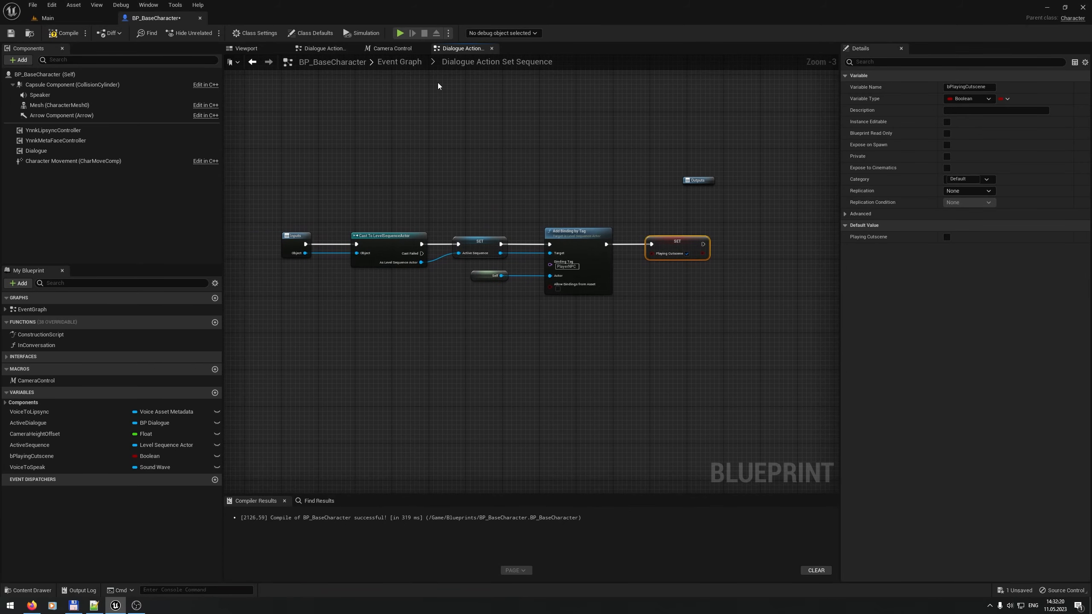
{"action": "left_click", "coordinate": [408, 66]}
{"action": "left_click", "coordinate": [64, 33]}
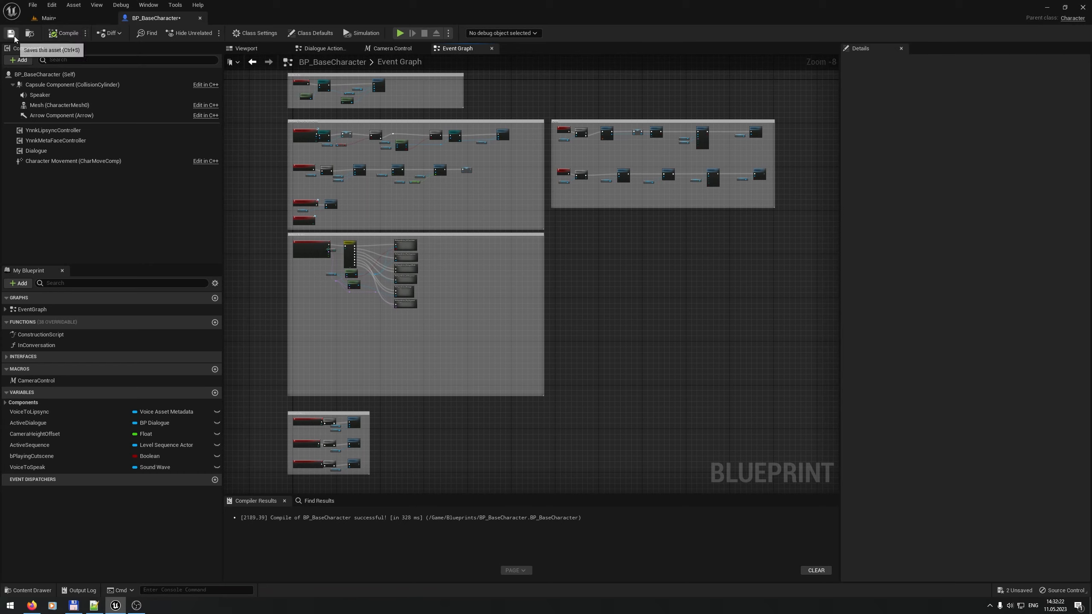
Step: Open the LS_Final sequence and scrub through Sinora's A_SinoraTakesGun animation to examine her position and pose, then close the Sequencer
{"action": "left_click", "coordinate": [70, 20]}
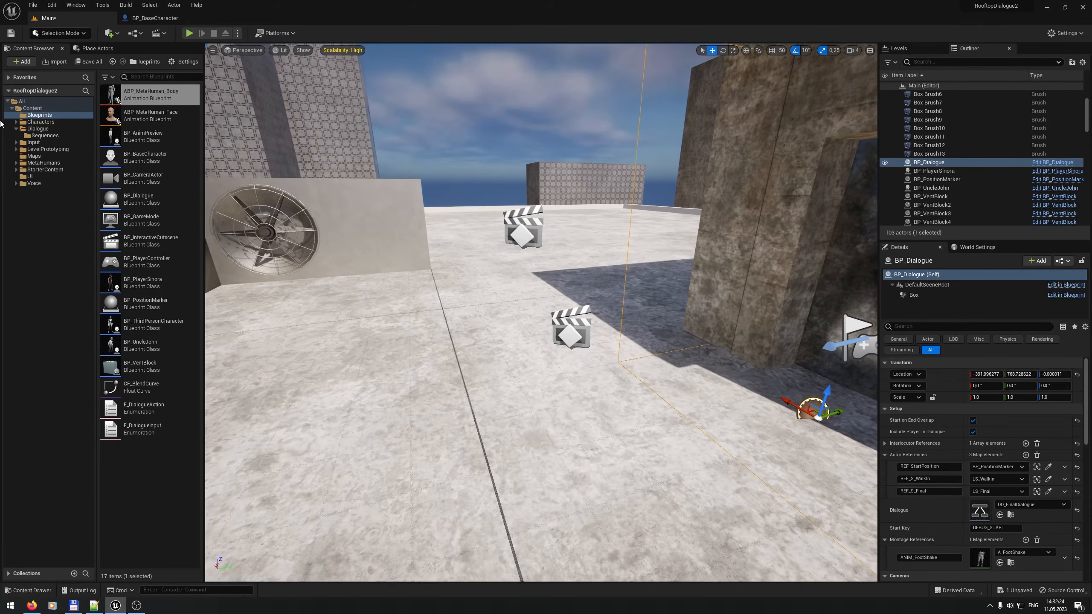
{"action": "left_click", "coordinate": [45, 136]}
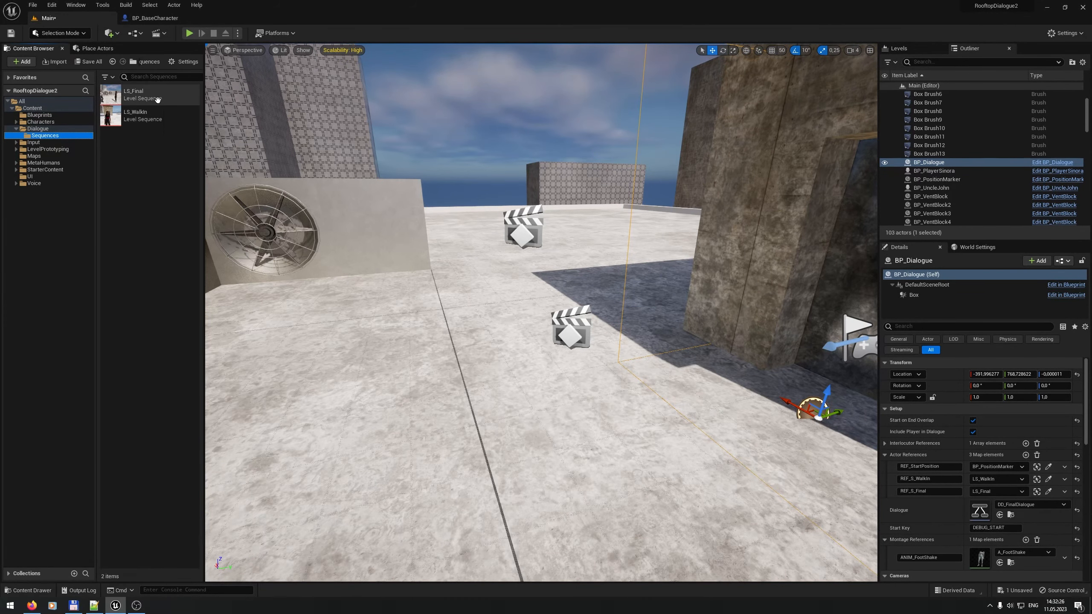
{"action": "double_click", "coordinate": [156, 99]}
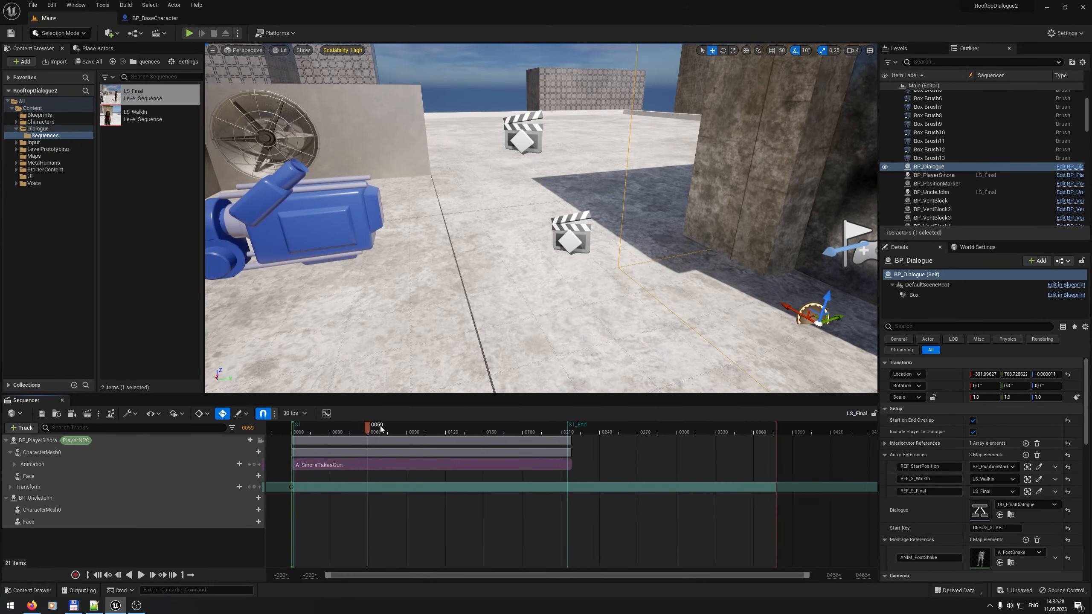
{"action": "left_click_drag", "start_coordinate": [452, 427], "coordinate": [459, 426]}
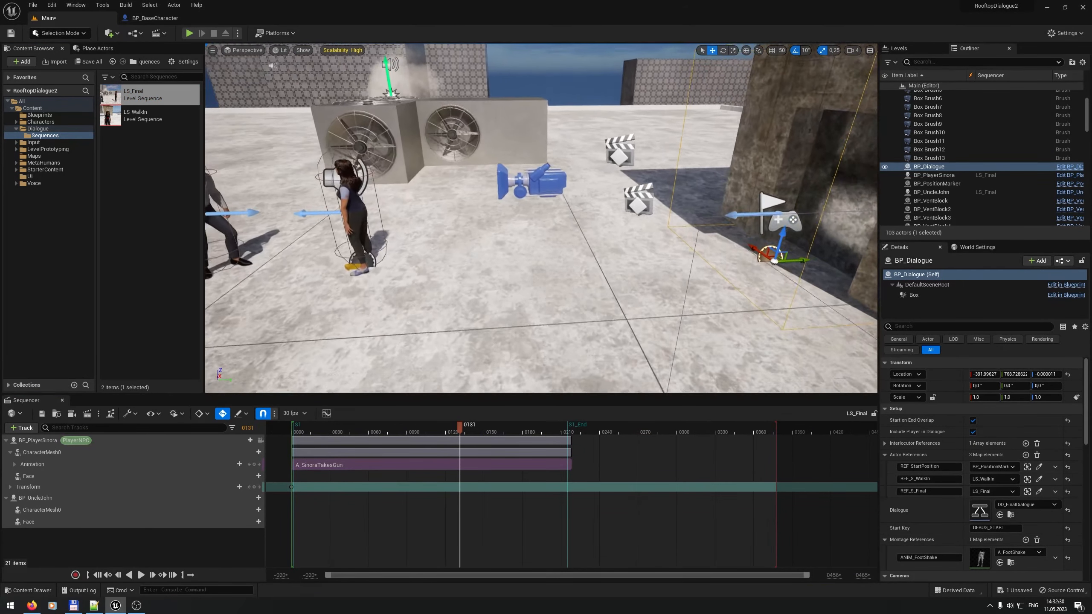
{"action": "mouse_move", "coordinate": [376, 429]}
{"action": "left_mouse_down"}
{"action": "mouse_move", "coordinate": [326, 414]}
{"action": "mouse_move", "coordinate": [377, 409]}
{"action": "left_mouse_up"}
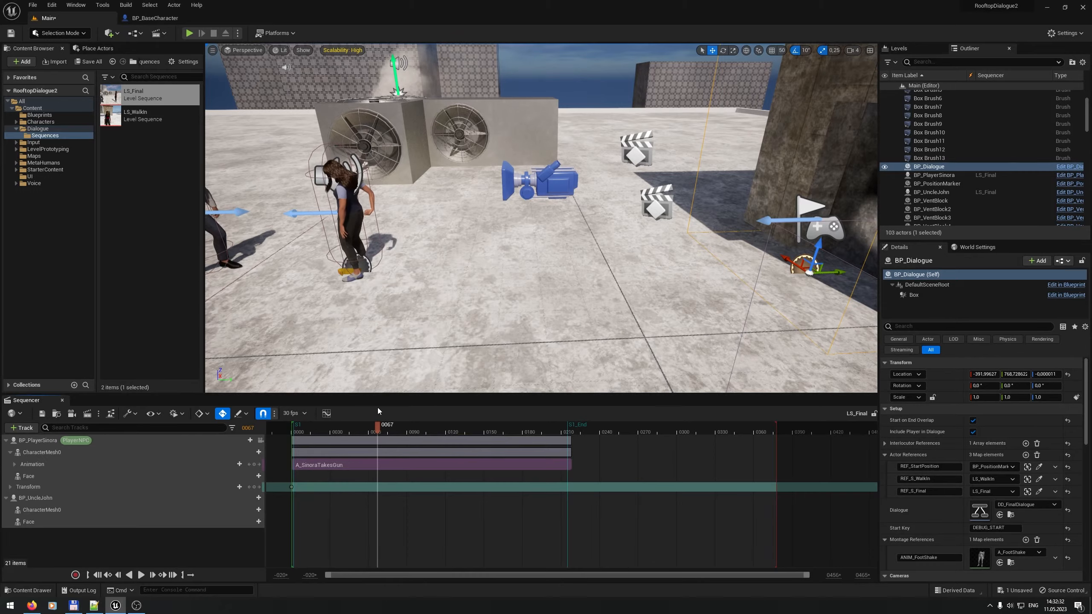
{"action": "right_click_drag", "start_coordinate": [372, 274], "coordinate": [412, 336]}
{"action": "left_click_drag", "start_coordinate": [377, 425], "coordinate": [520, 409]}
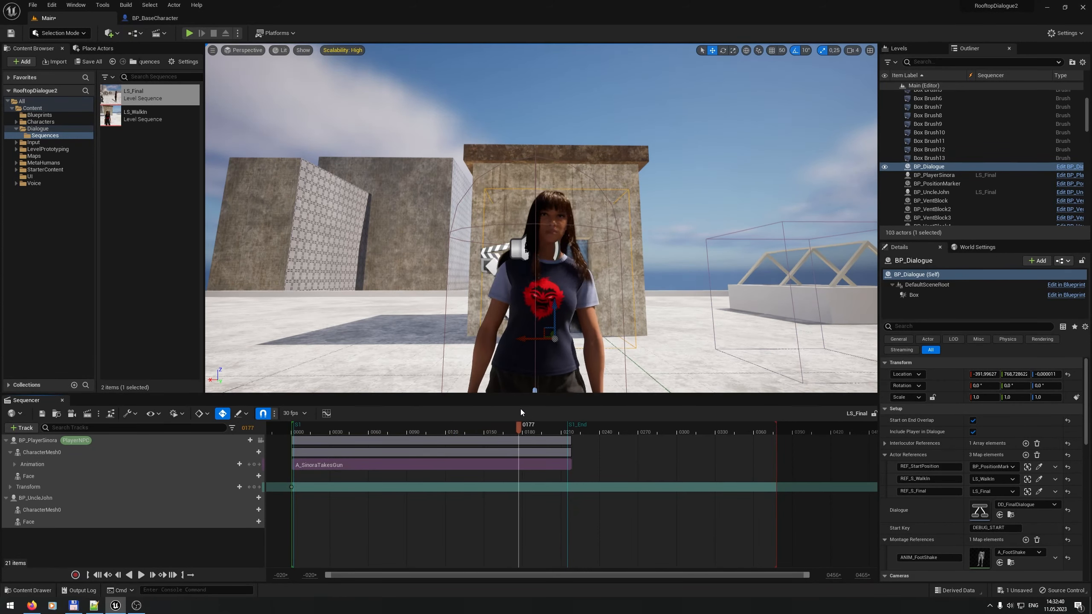
{"action": "left_click", "coordinate": [62, 401]}
Step: Play-test the dialogue with the "Is this your final answer?" reply, eject to watch both characters, and stop the session
{"action": "left_click", "coordinate": [189, 33]}
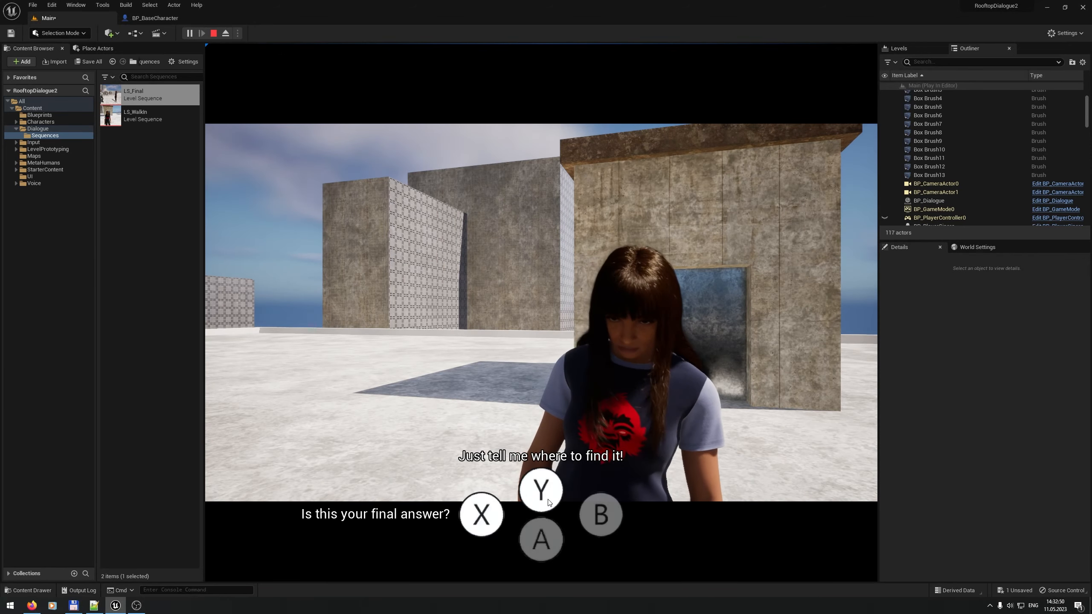
{"action": "key", "text": "x"}
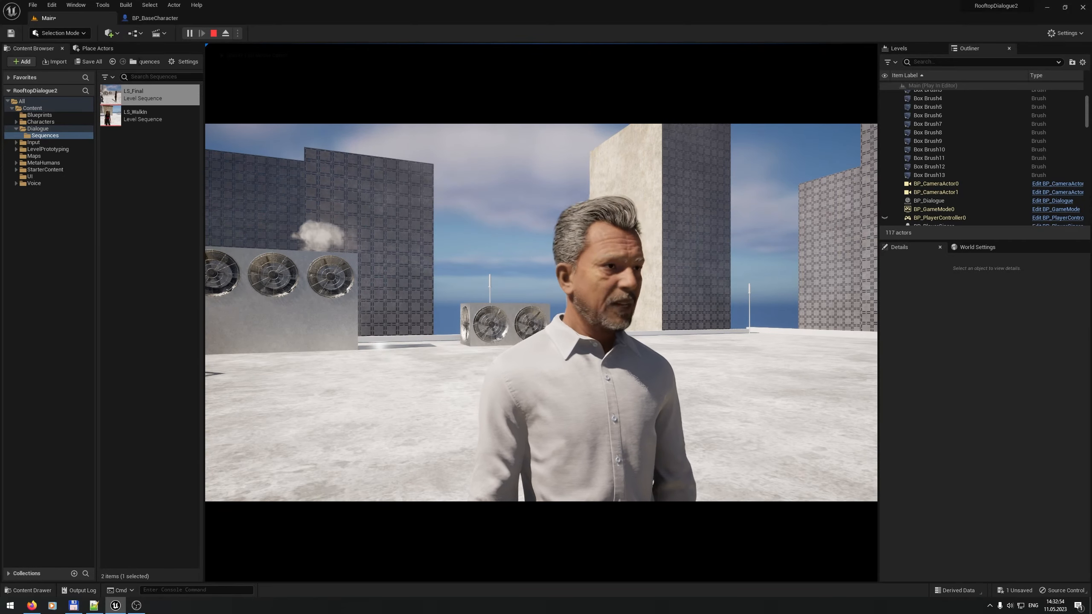
{"action": "key", "text": "shift+F1"}
{"action": "left_click", "coordinate": [225, 33]}
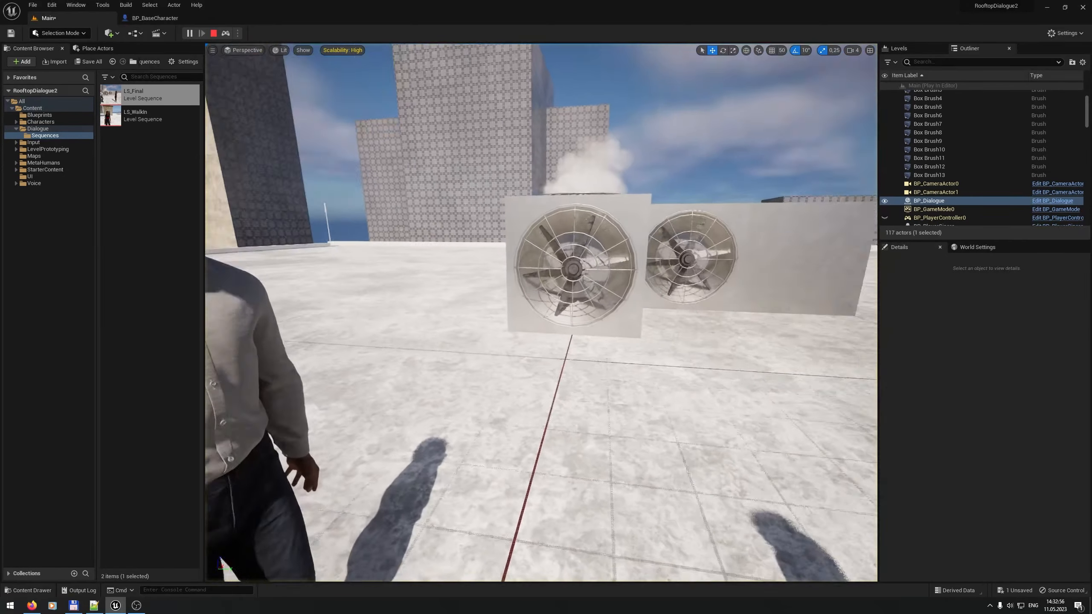
{"action": "mouse_move", "coordinate": [333, 158]}
{"action": "right_mouse_down"}
{"action": "mouse_move", "coordinate": [430, 168]}
{"action": "mouse_move", "coordinate": [333, 158]}
{"action": "right_mouse_up"}
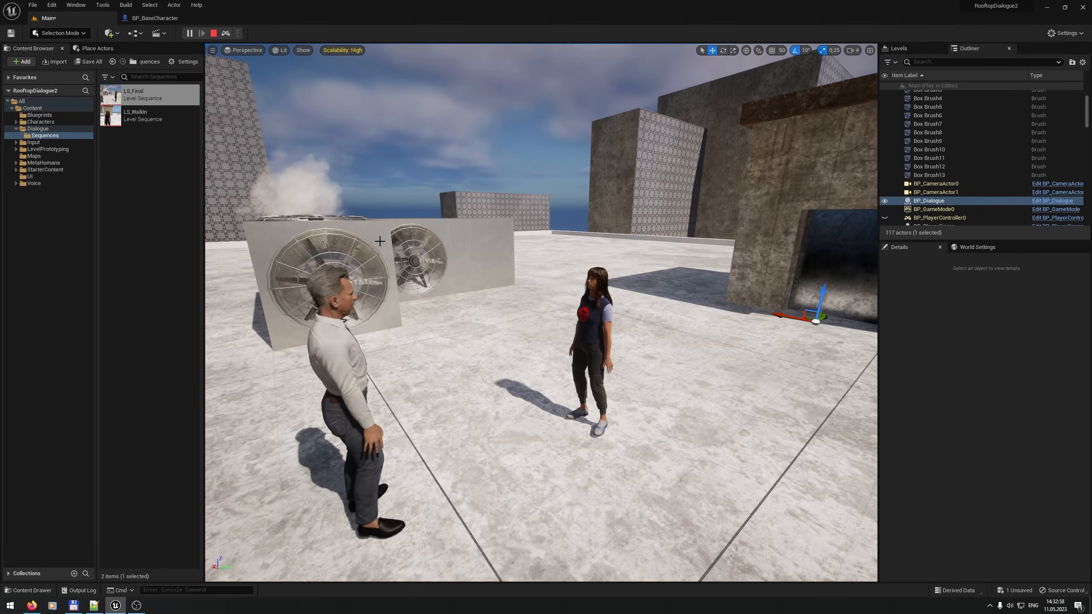
{"action": "right_click_drag", "start_coordinate": [381, 242], "coordinate": [386, 252]}
{"action": "key", "text": "w"}
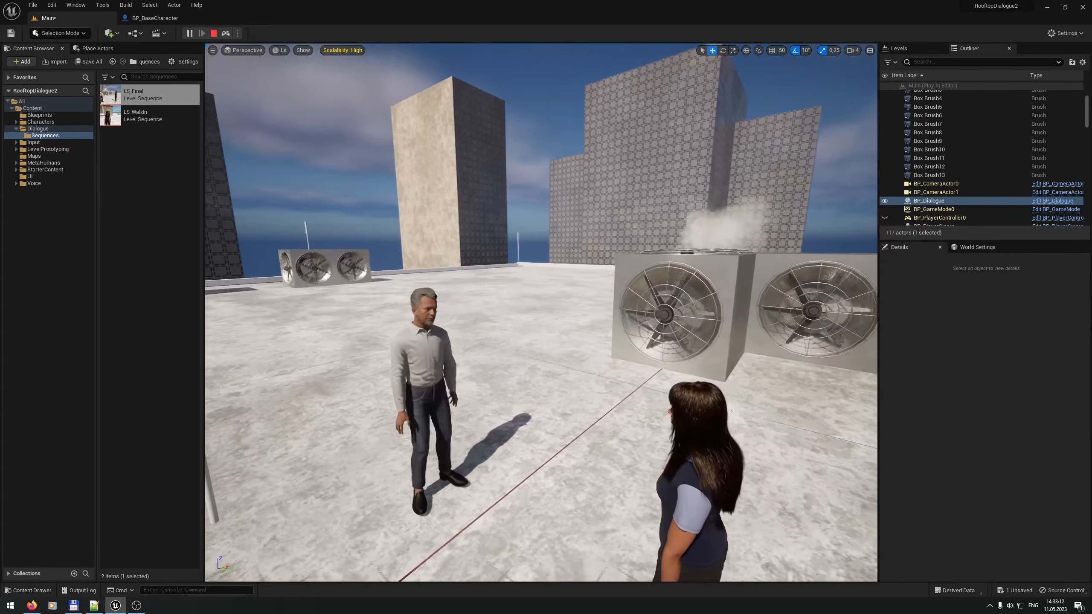
{"action": "key", "text": "Escape"}
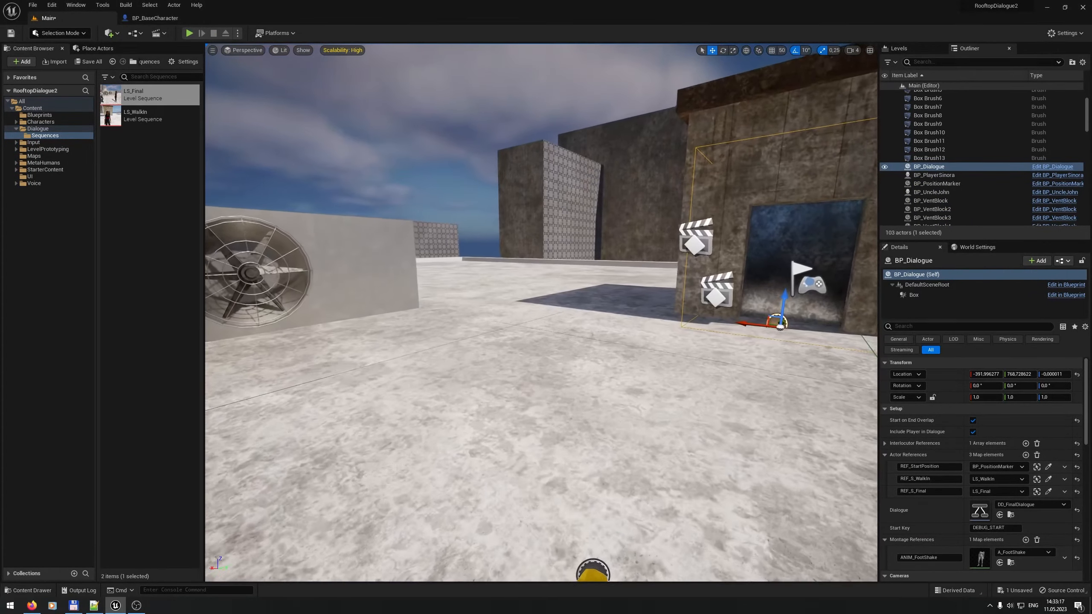
{"action": "key", "text": "w"}
{"action": "right_click_drag", "start_coordinate": [330, 211], "coordinate": [345, 210]}
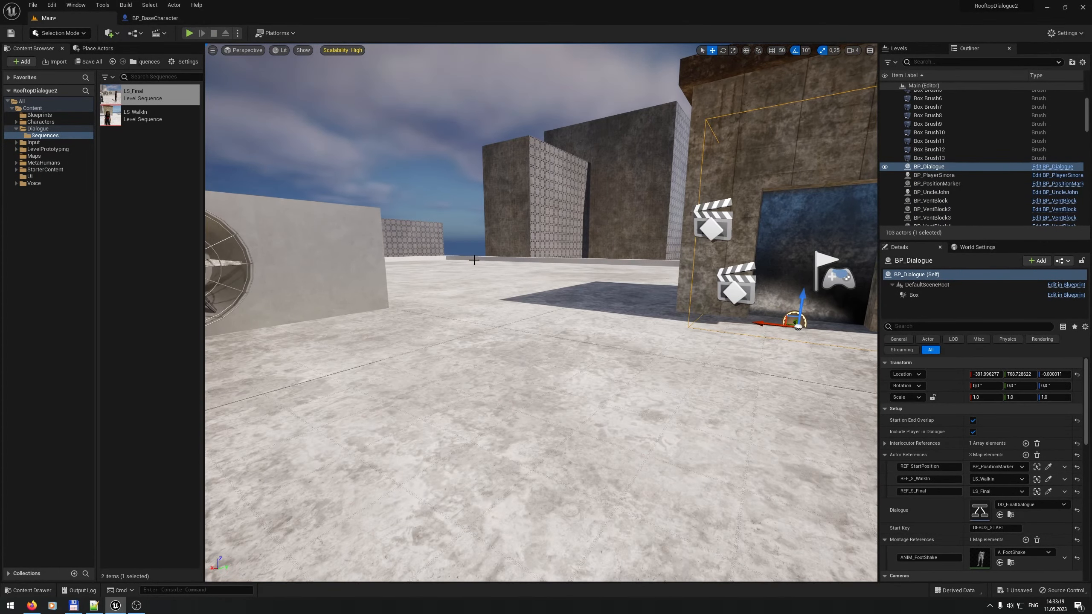
{"action": "key", "text": "s"}
{"action": "mouse_move", "coordinate": [529, 342]}
{"action": "right_mouse_down"}
{"action": "mouse_move", "coordinate": [525, 364]}
{"action": "mouse_move", "coordinate": [523, 342]}
{"action": "right_mouse_up"}
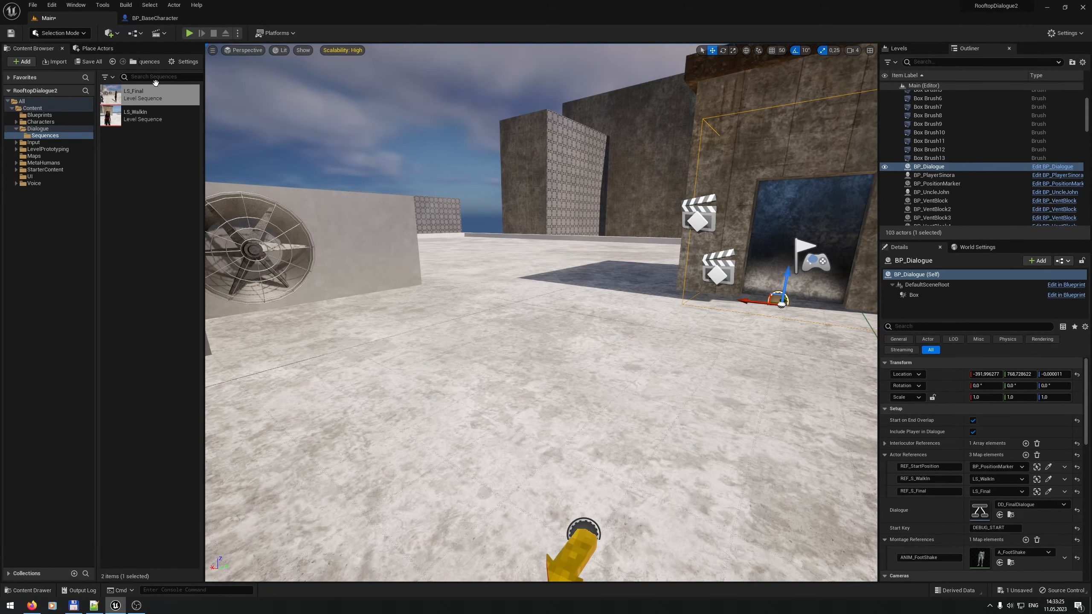
Step: Review the ManualPlayPhraseVoice custom event in BP_BaseCharacter's dialogue interface section, then return to the Main level
{"action": "left_click", "coordinate": [160, 18]}
{"action": "scroll", "coordinate": [324, 178], "scroll_direction": "up", "scroll_amount": 4}
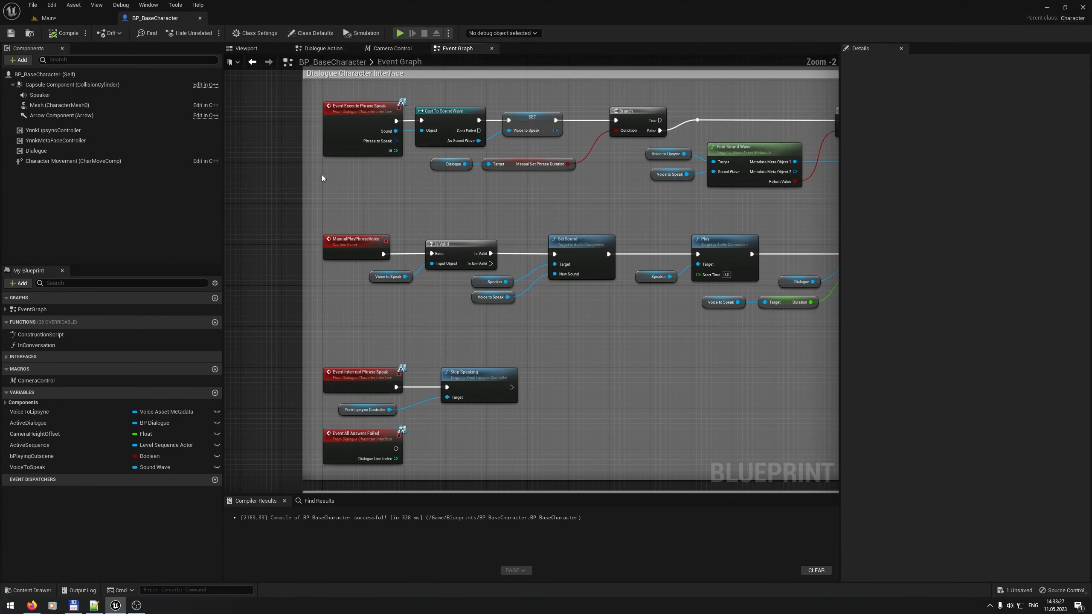
{"action": "left_click_drag", "start_coordinate": [388, 268], "coordinate": [389, 266]}
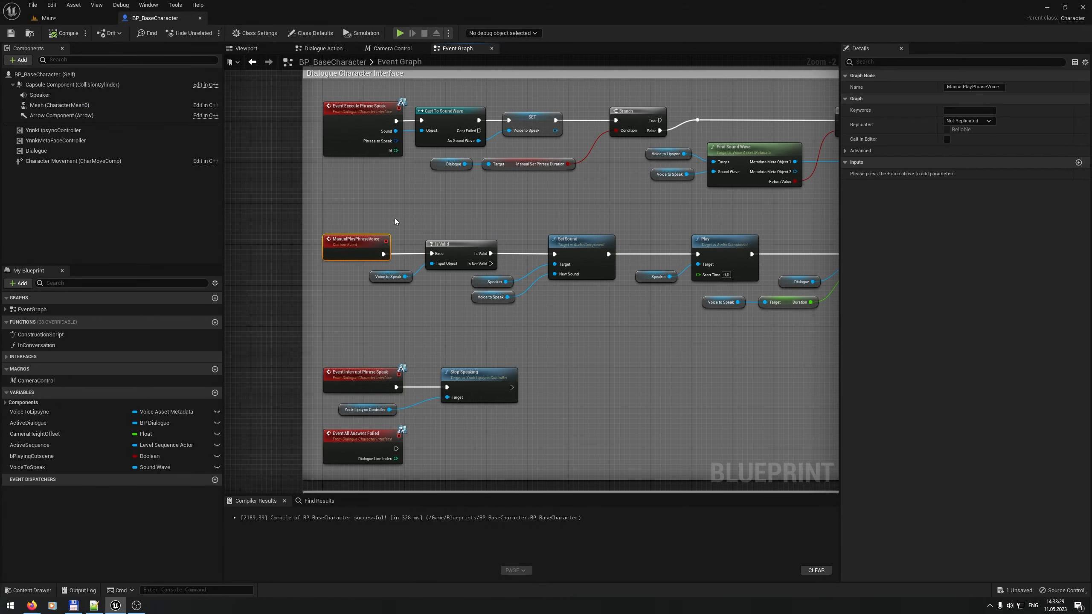
{"action": "right_click_drag", "start_coordinate": [443, 246], "coordinate": [424, 209]}
{"action": "left_click", "coordinate": [71, 19]}
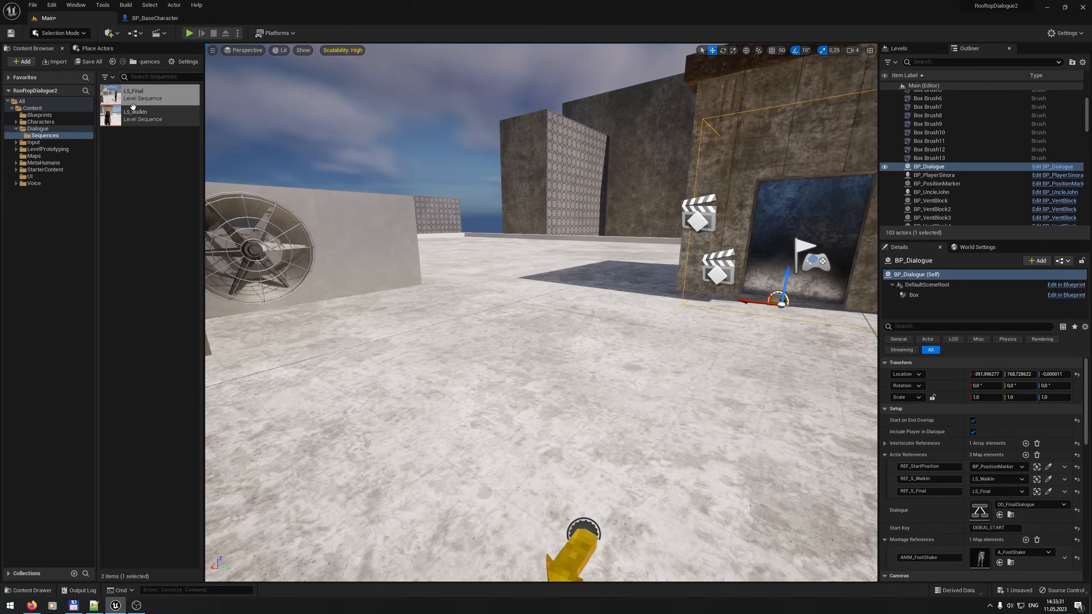
Step: Open the LS_Final sequence, switch the editor to Animation mode and frame both characters in the viewport
{"action": "double_click", "coordinate": [125, 94]}
{"action": "left_click", "coordinate": [81, 35]}
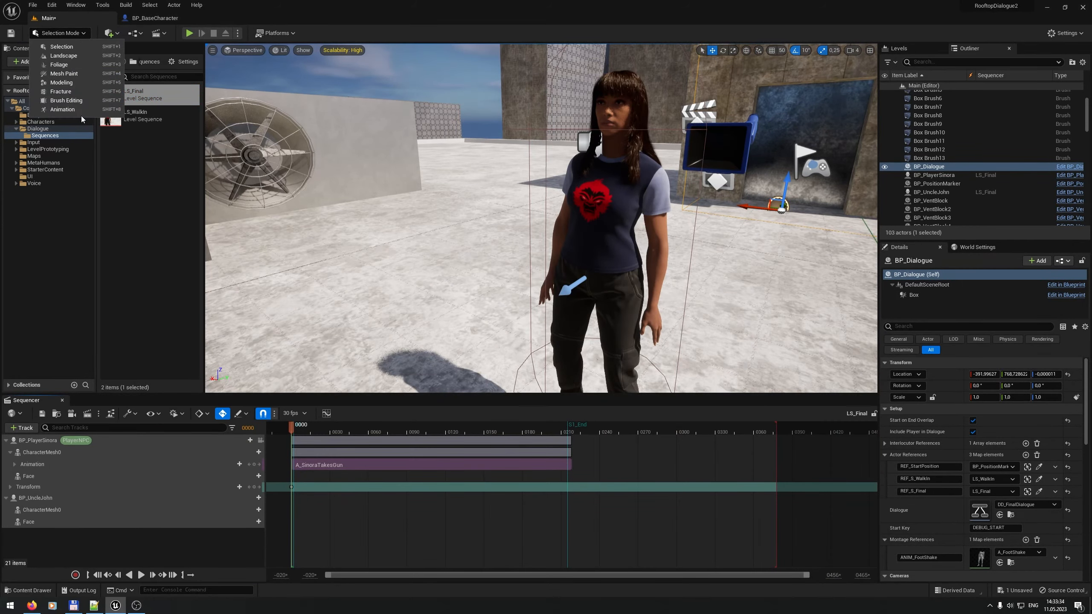
{"action": "left_click", "coordinate": [81, 116]}
{"action": "right_click_drag", "start_coordinate": [595, 218], "coordinate": [571, 232]}
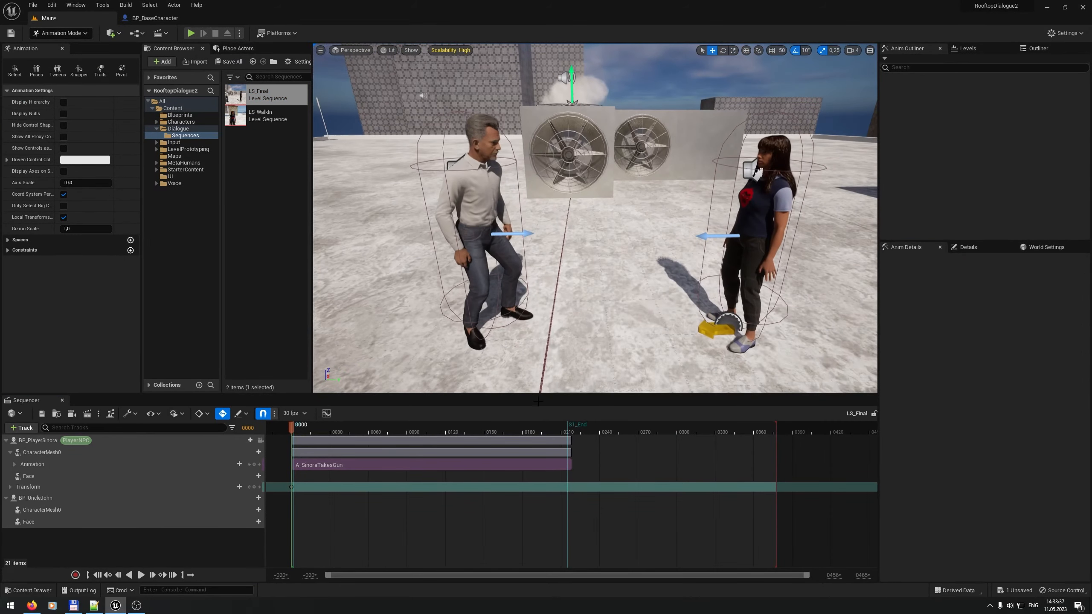
Step: Extend the end of LS_Final's playback range to about frame 870
{"action": "left_click_drag", "start_coordinate": [835, 576], "coordinate": [1036, 576]}
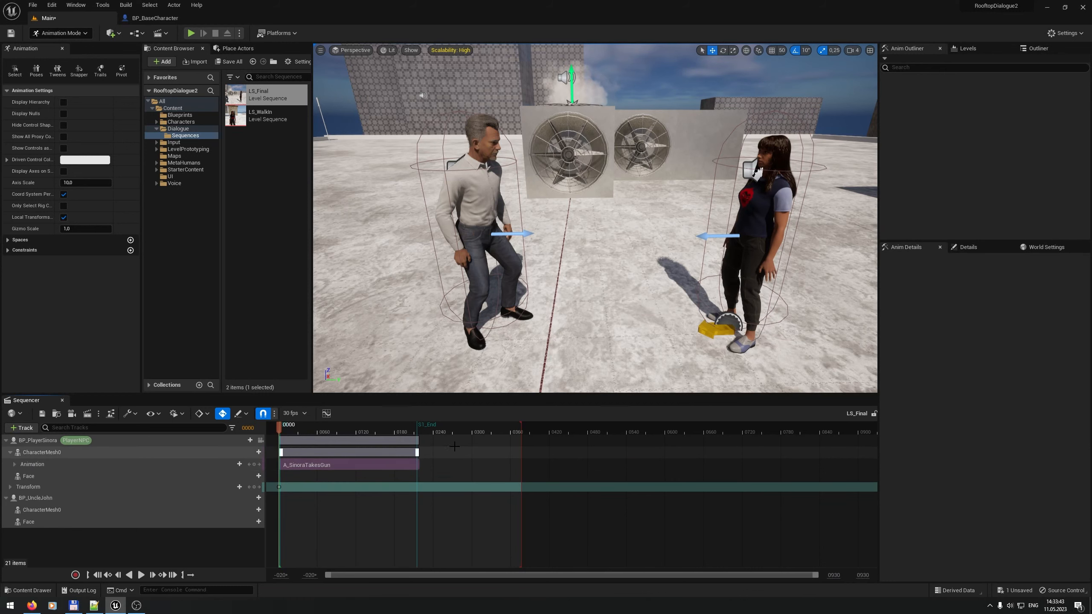
{"action": "left_click", "coordinate": [519, 427]}
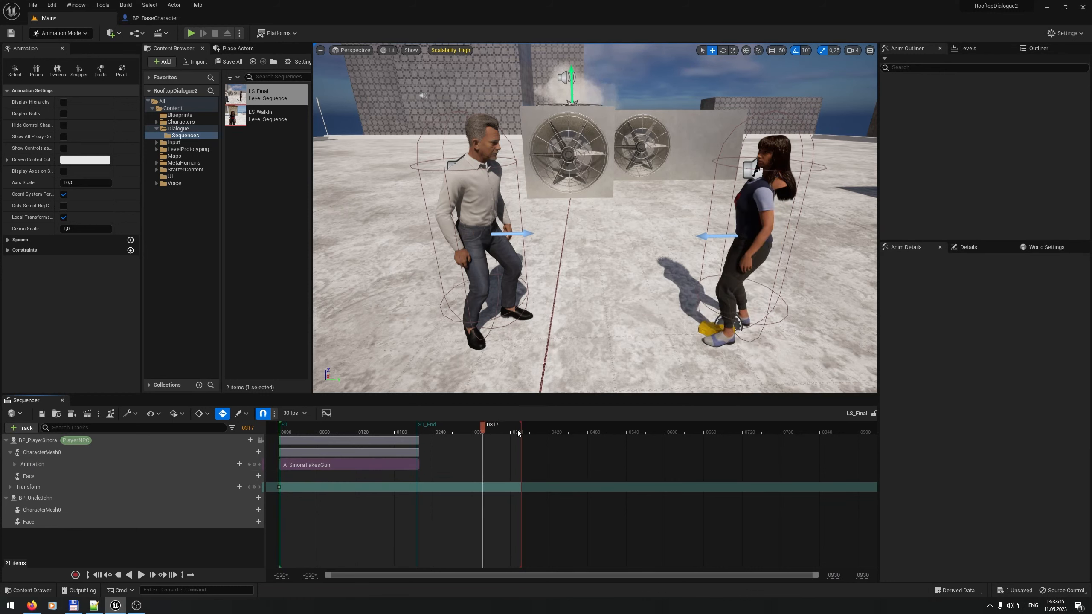
{"action": "left_click_drag", "start_coordinate": [523, 426], "coordinate": [839, 425]}
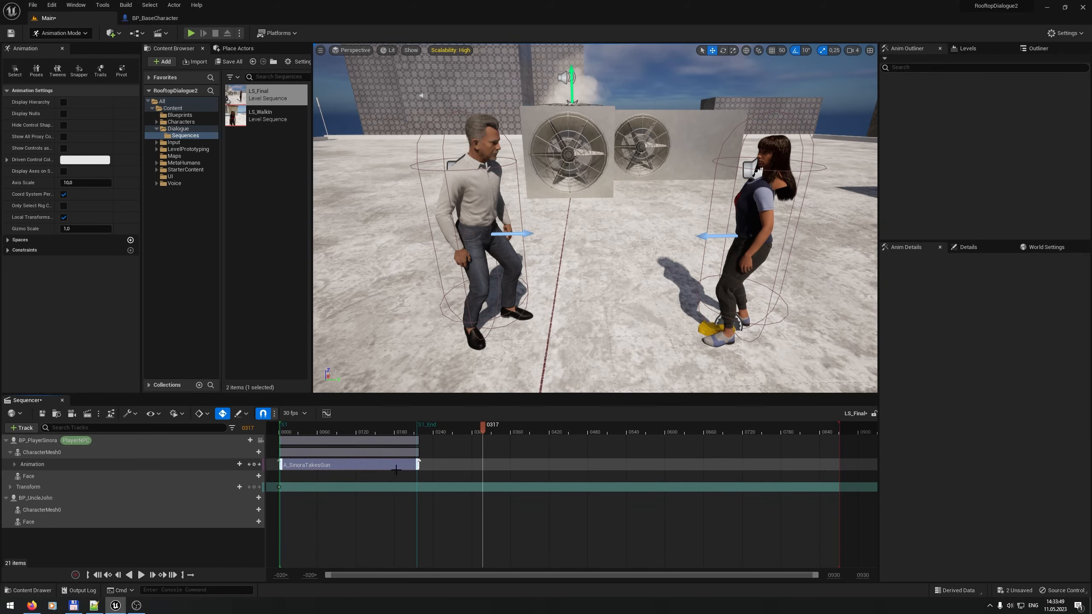
Step: Add A_LoopNotTalking from the MetaHumans/Common/Animation folder to BP_PlayerSinora's animation track, after the A_SinoraTakesGun clip
{"action": "left_click_drag", "start_coordinate": [289, 427], "coordinate": [447, 430]}
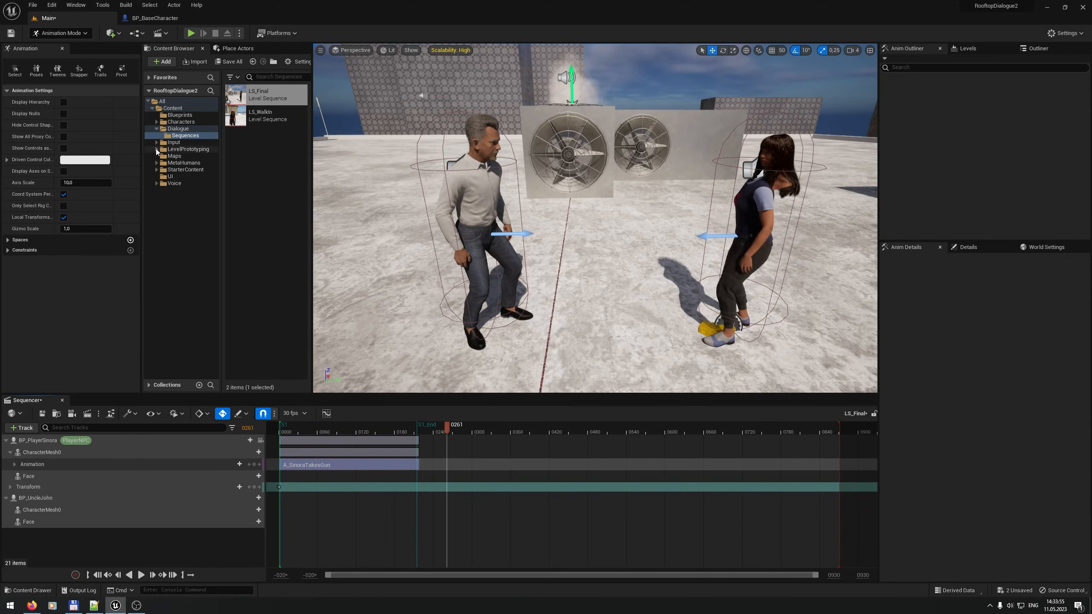
{"action": "left_click", "coordinate": [180, 162]}
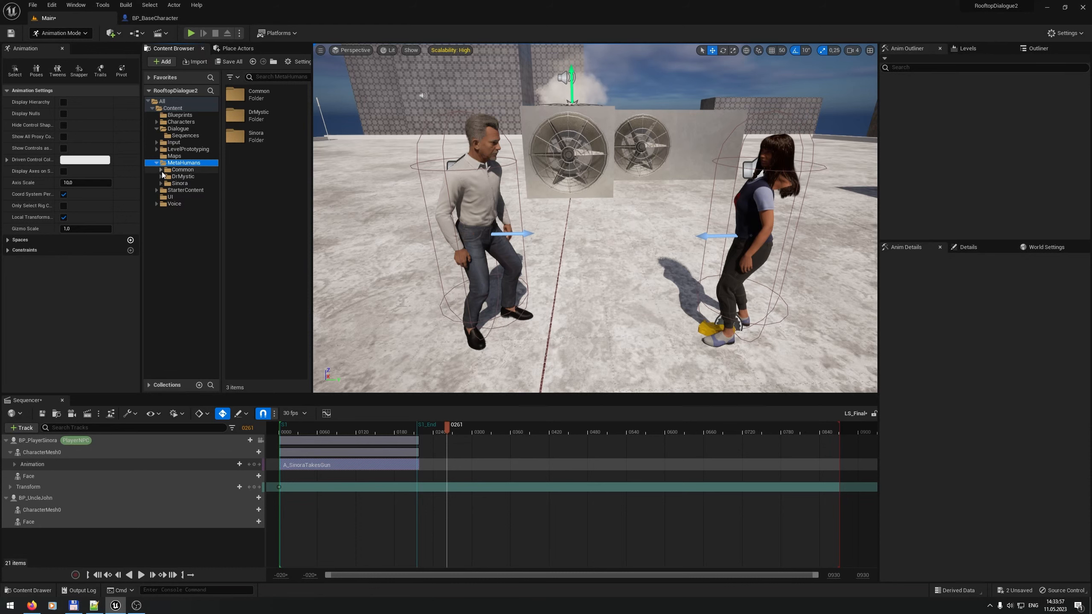
{"action": "left_click", "coordinate": [185, 177]}
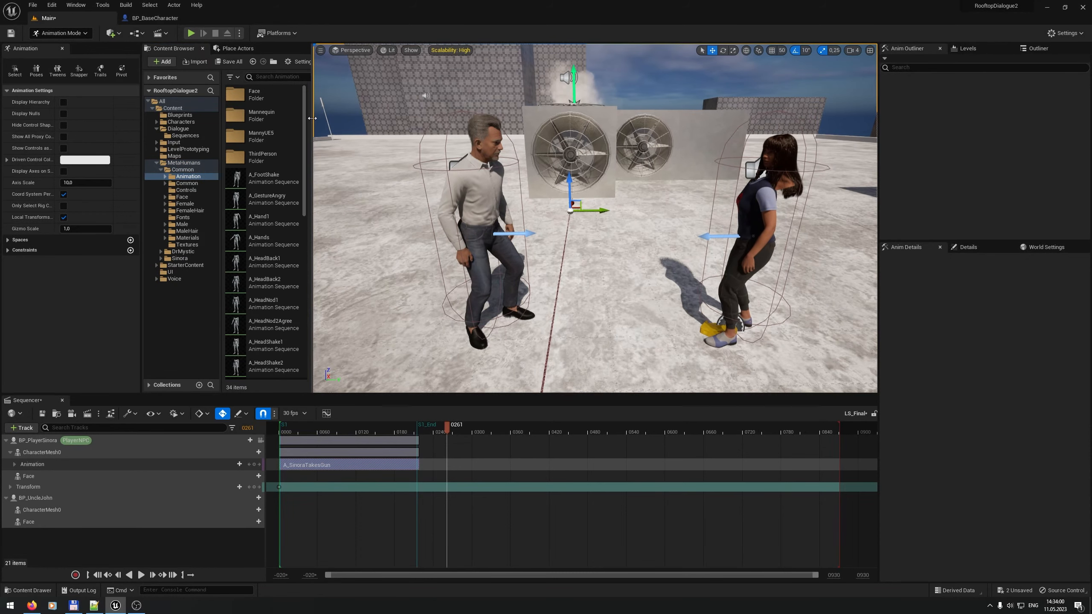
{"action": "left_click_drag", "start_coordinate": [313, 122], "coordinate": [347, 122]}
{"action": "scroll", "coordinate": [295, 343], "scroll_direction": "down", "scroll_amount": 10}
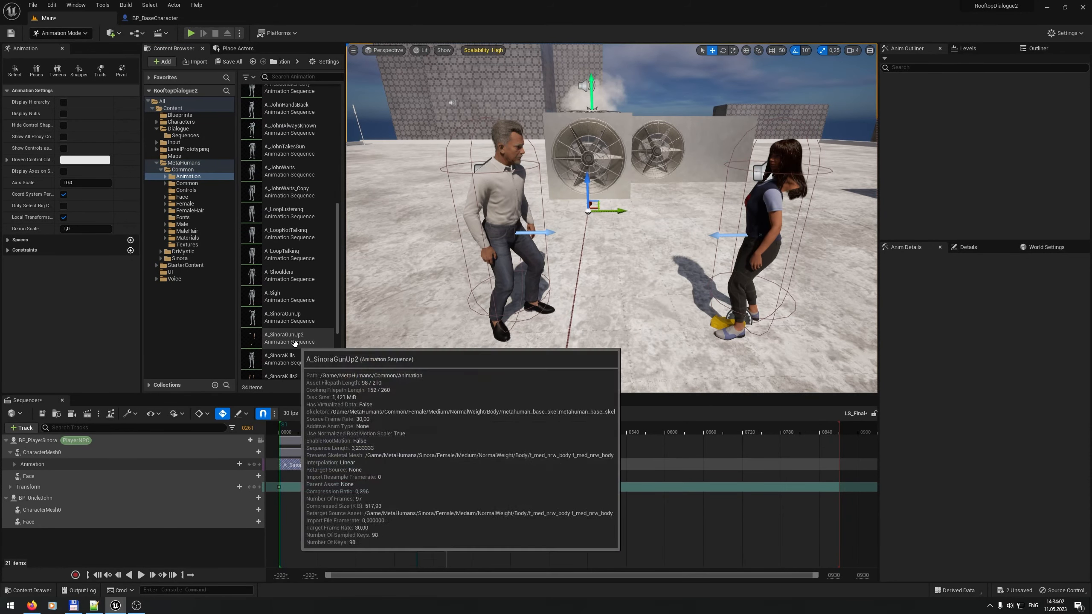
{"action": "scroll", "coordinate": [301, 340], "scroll_direction": "up", "scroll_amount": 5}
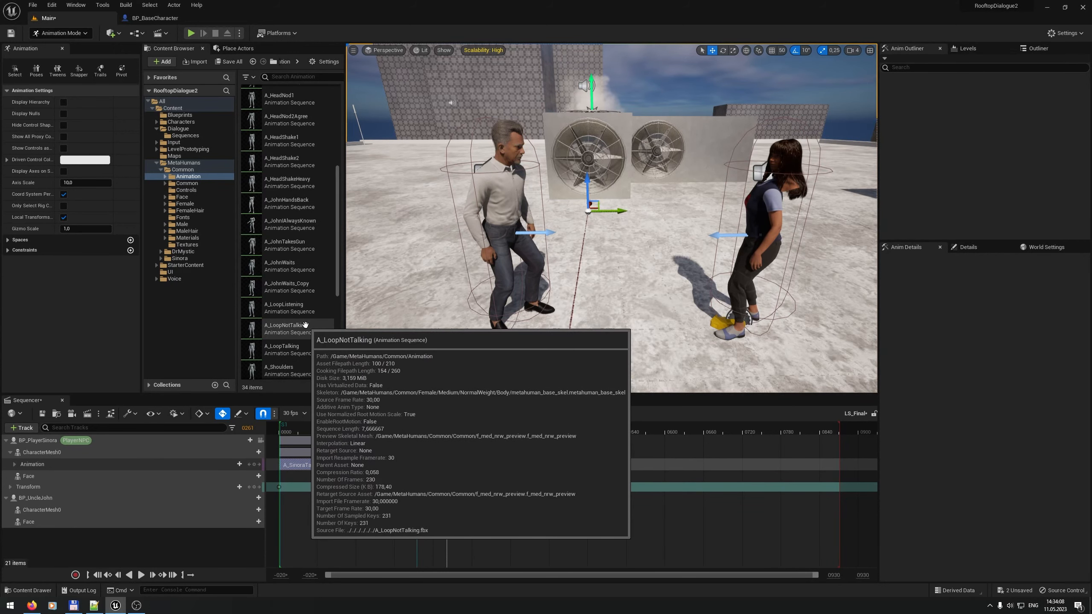
{"action": "left_click_drag", "start_coordinate": [308, 334], "coordinate": [430, 465]}
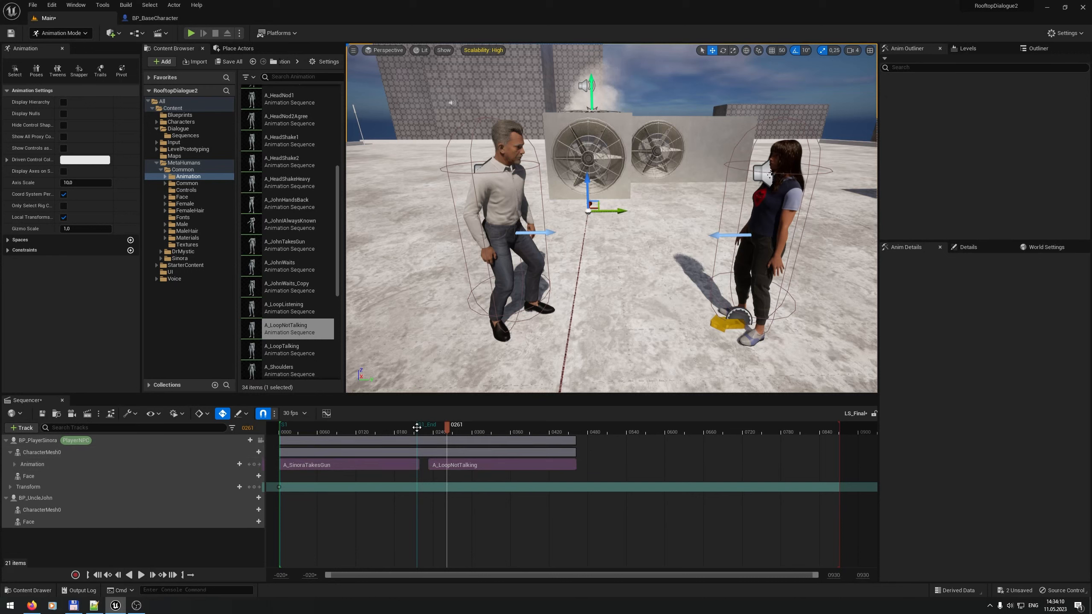
Step: Move the S1_End mark to about frame 210 and overlap Sinora's A_LoopNotTalking clip with the end of A_SinoraTakesGun
{"action": "left_click_drag", "start_coordinate": [446, 427], "coordinate": [418, 427]}
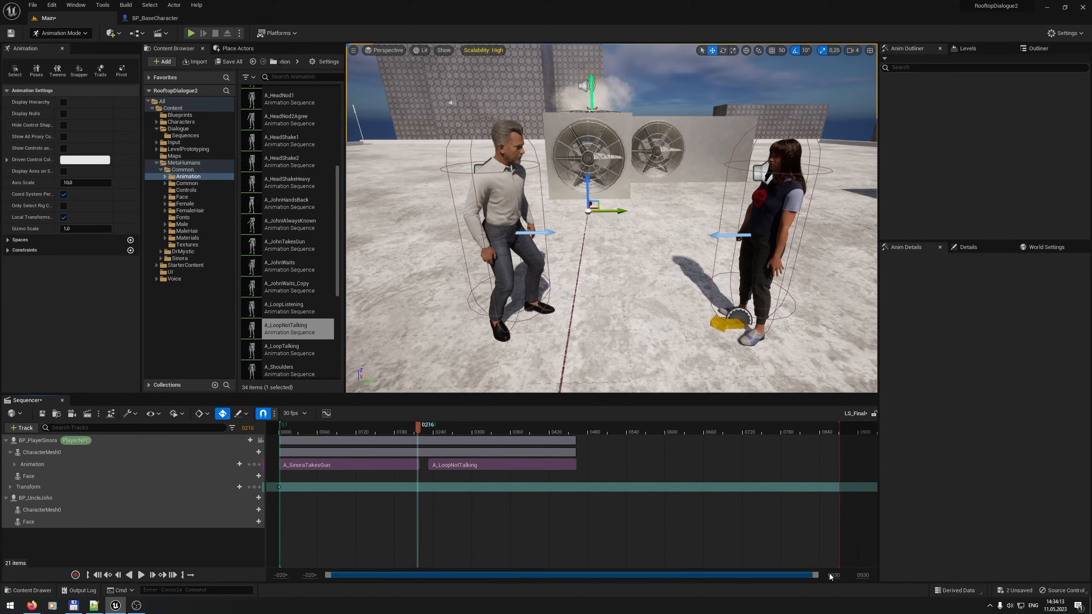
{"action": "left_click_drag", "start_coordinate": [817, 575], "coordinate": [572, 575]}
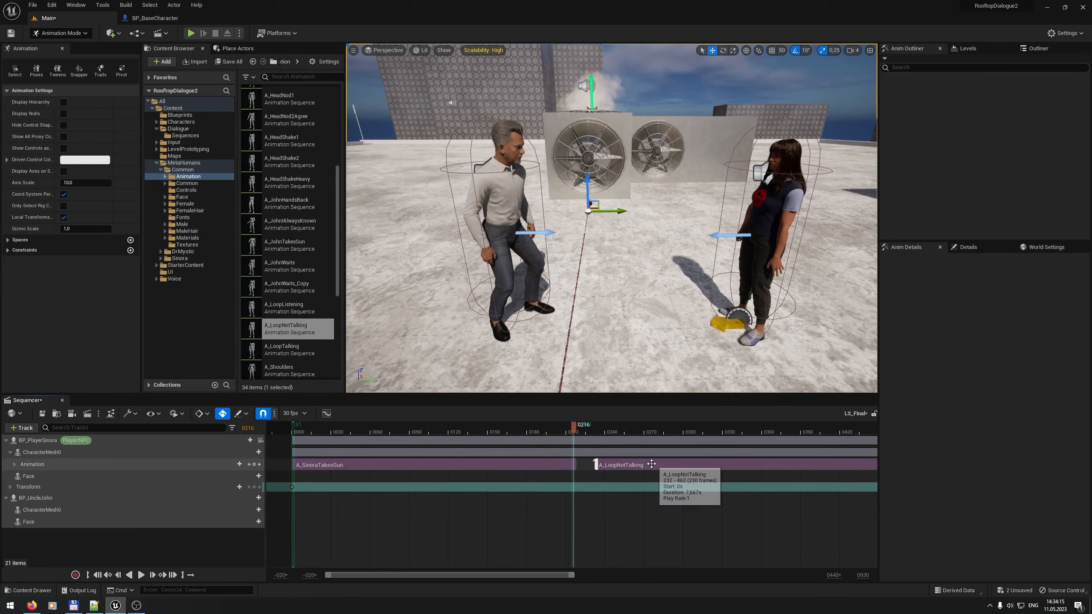
{"action": "left_click_drag", "start_coordinate": [649, 465], "coordinate": [621, 465]}
{"action": "left_click_drag", "start_coordinate": [577, 430], "coordinate": [476, 431]}
{"action": "left_click_drag", "start_coordinate": [573, 424], "coordinate": [564, 424]}
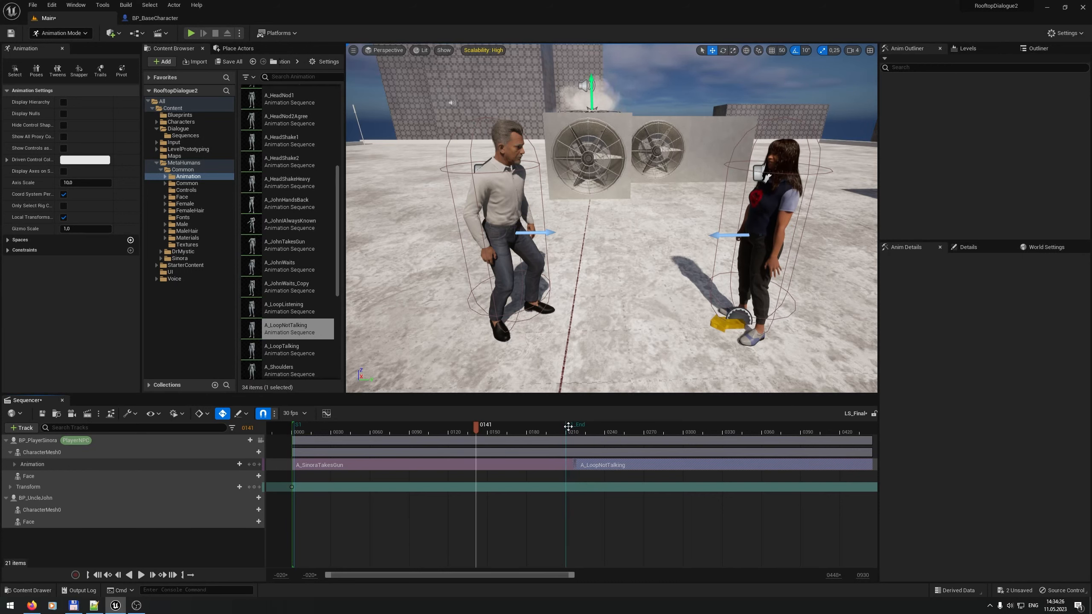
{"action": "left_click_drag", "start_coordinate": [594, 464], "coordinate": [585, 464]}
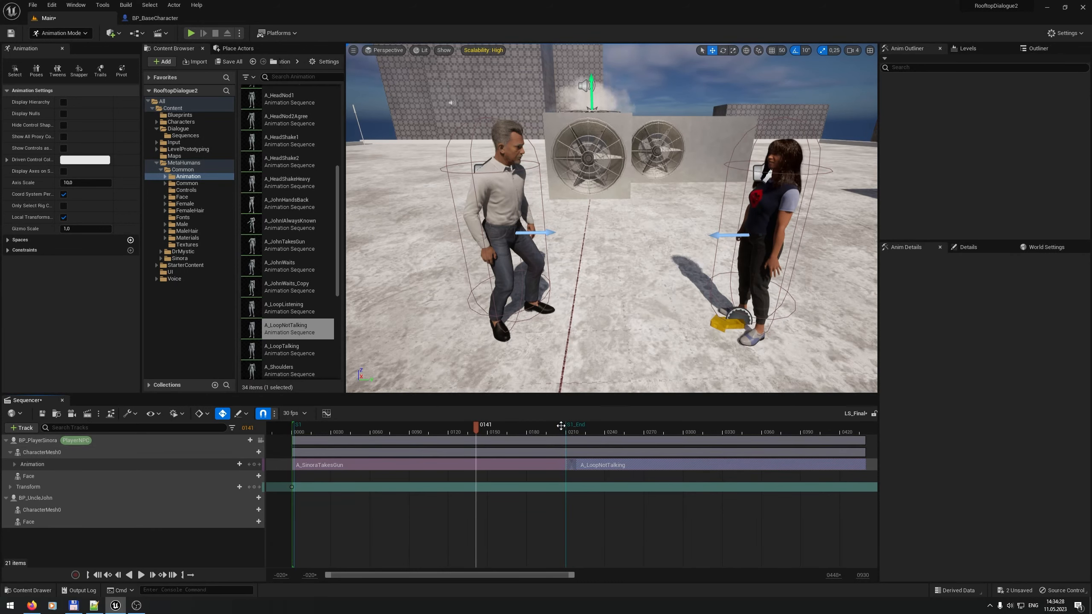
{"action": "left_click_drag", "start_coordinate": [561, 426], "coordinate": [597, 428]}
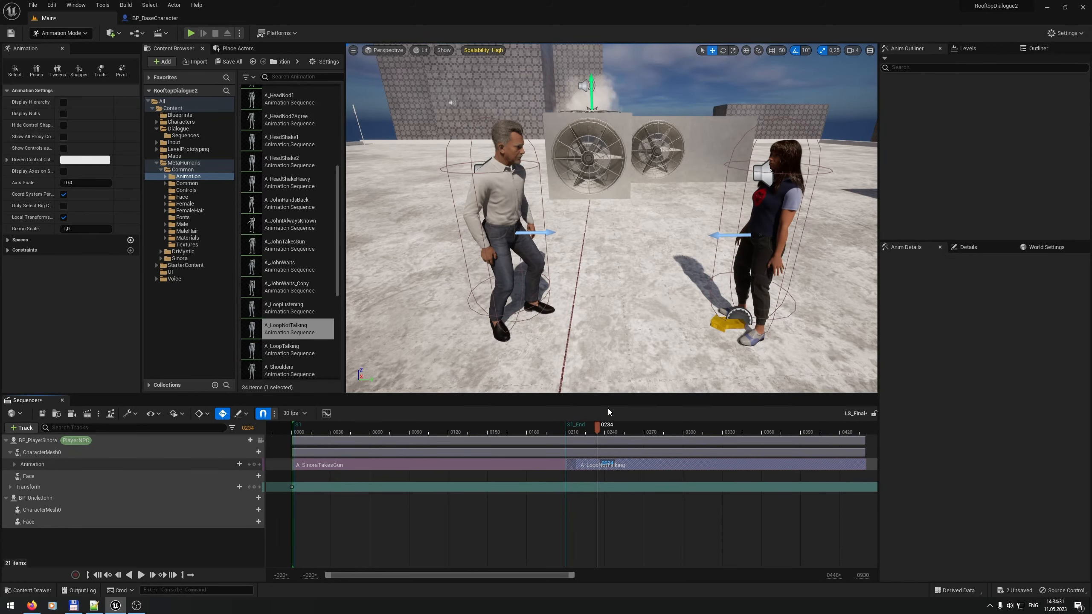
Step: Add an animation track with A_LoopNotTalking to BP_UncleJohn's CharacterMesh0 and scrub through it
{"action": "key", "text": "d"}
{"action": "right_click_drag", "start_coordinate": [484, 359], "coordinate": [483, 335]}
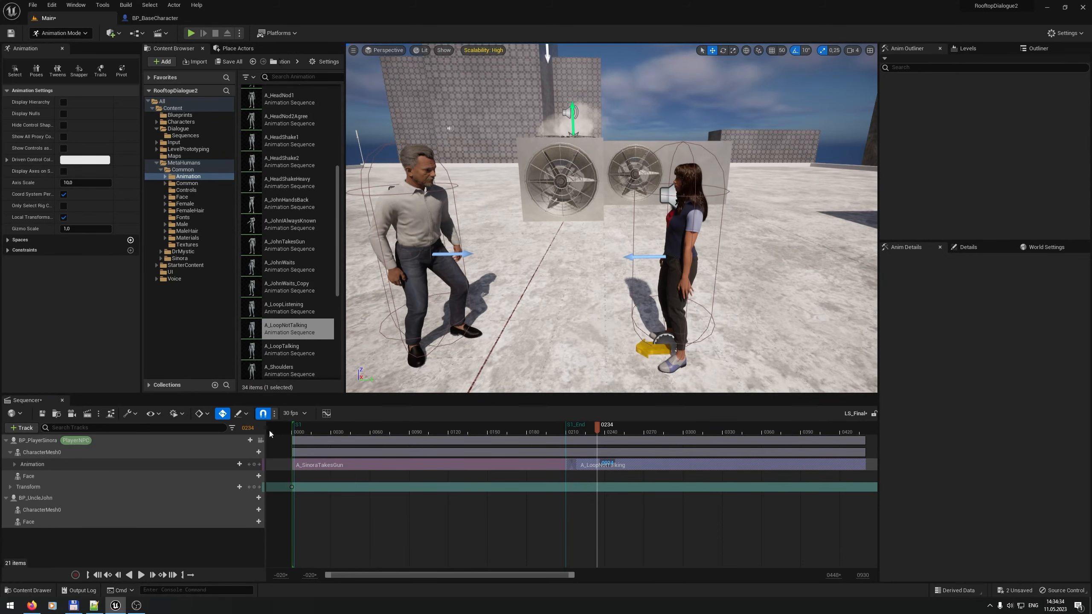
{"action": "left_click", "coordinate": [258, 509]}
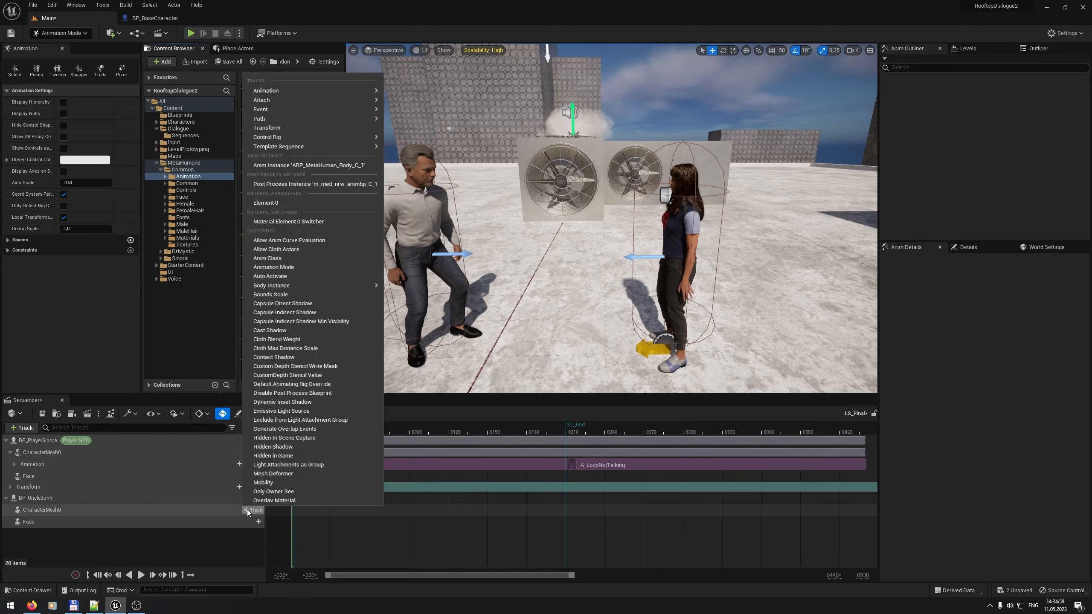
{"action": "mouse_move", "coordinate": [269, 94]}
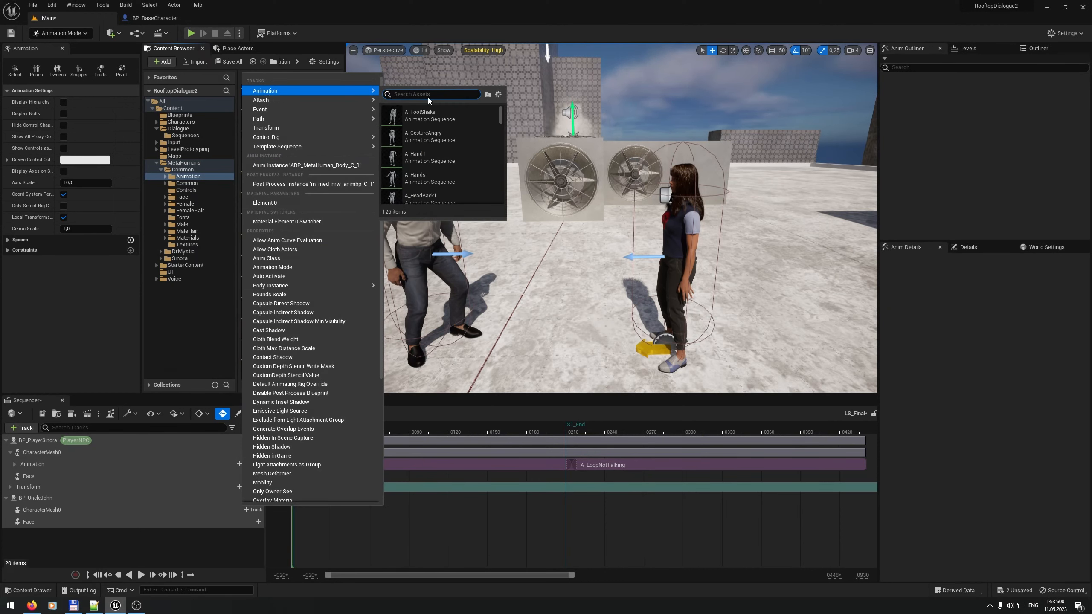
{"action": "type", "text": "notta"}
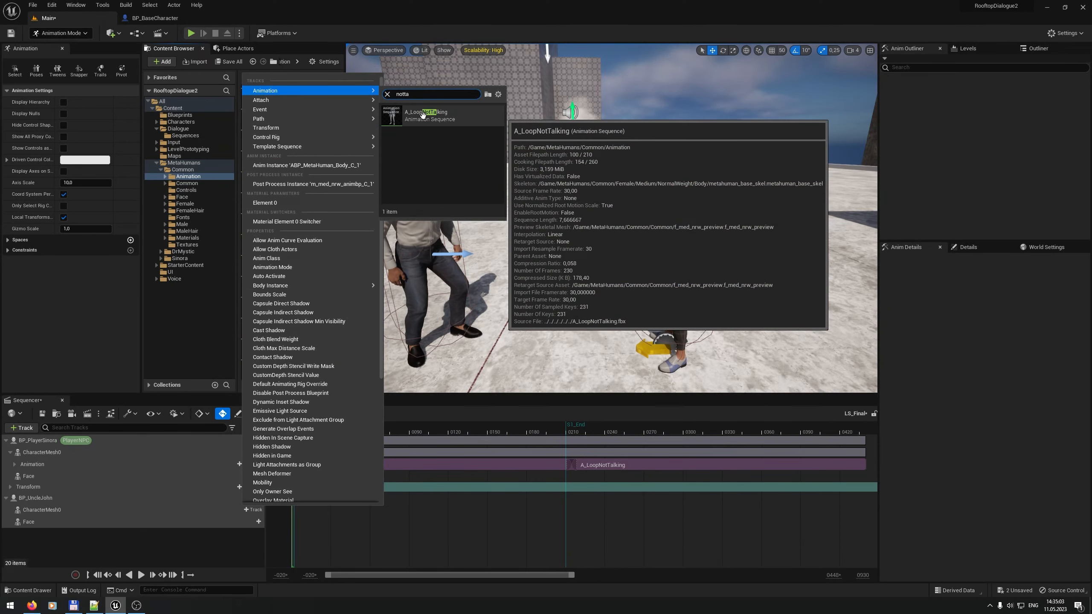
{"action": "left_click", "coordinate": [423, 114]}
{"action": "left_click_drag", "start_coordinate": [303, 432], "coordinate": [571, 429]}
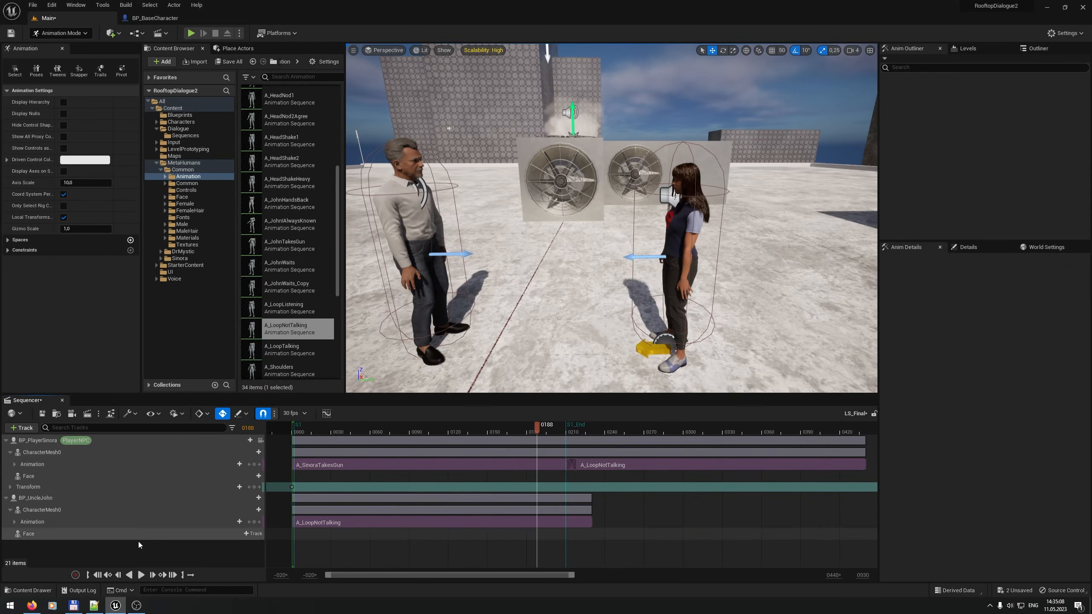
Step: Check in the Notepad++ script what John does and says after Sinora's "I can force you" line, then return to the Unreal Editor
{"action": "left_click", "coordinate": [94, 606]}
{"action": "scroll", "coordinate": [143, 512], "scroll_direction": "down", "scroll_amount": 2}
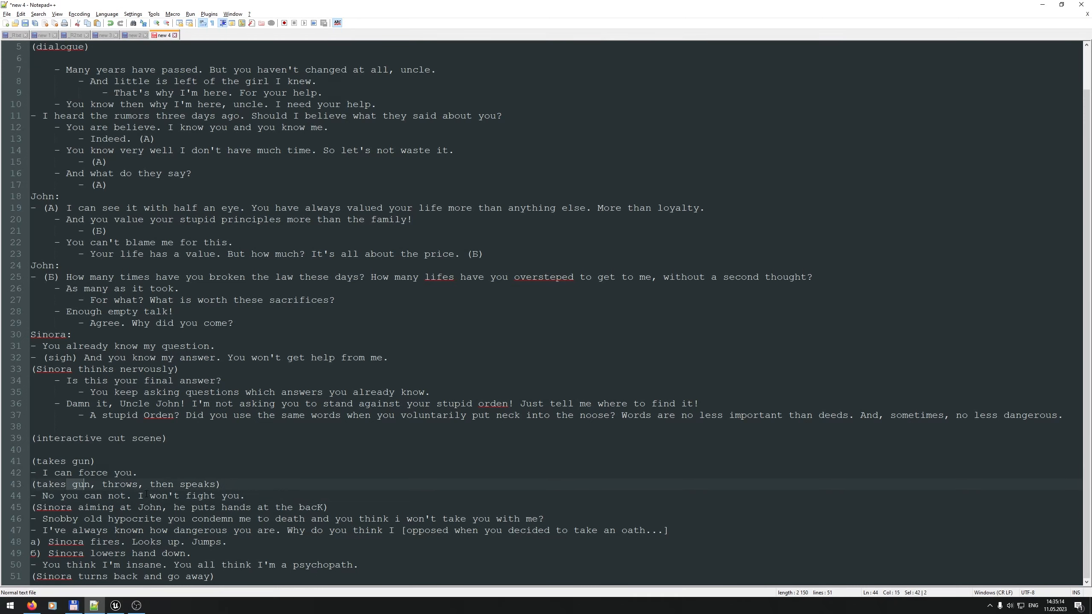
{"action": "left_click_drag", "start_coordinate": [146, 495], "coordinate": [218, 481]}
{"action": "key", "text": "alt+Tab"}
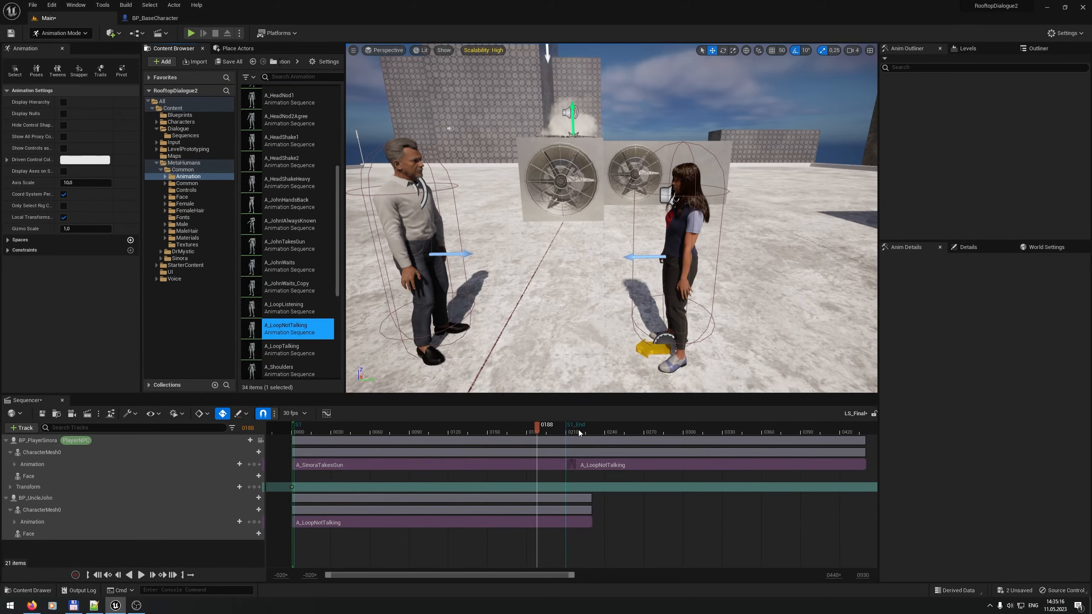
Step: Place A_JohnTakesGun on BP_UncleJohn's animation track after A_LoopNotTalking and scrub across the gap between the clips
{"action": "scroll", "coordinate": [305, 326], "scroll_direction": "down", "scroll_amount": 5}
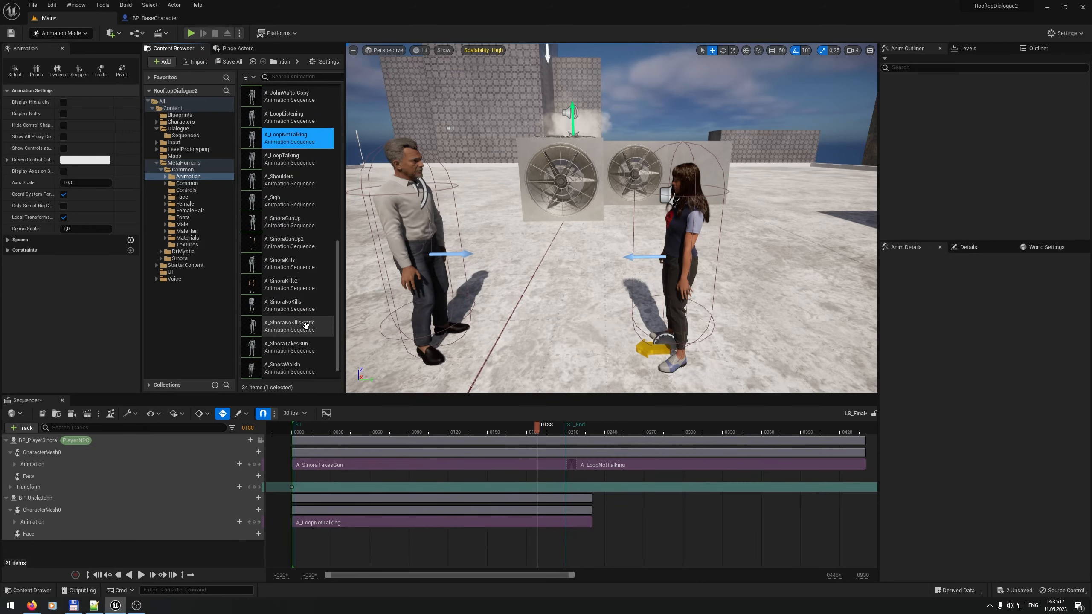
{"action": "scroll", "coordinate": [305, 326], "scroll_direction": "up", "scroll_amount": 2}
{"action": "left_click_drag", "start_coordinate": [296, 144], "coordinate": [625, 521]}
{"action": "left_click", "coordinate": [596, 427]}
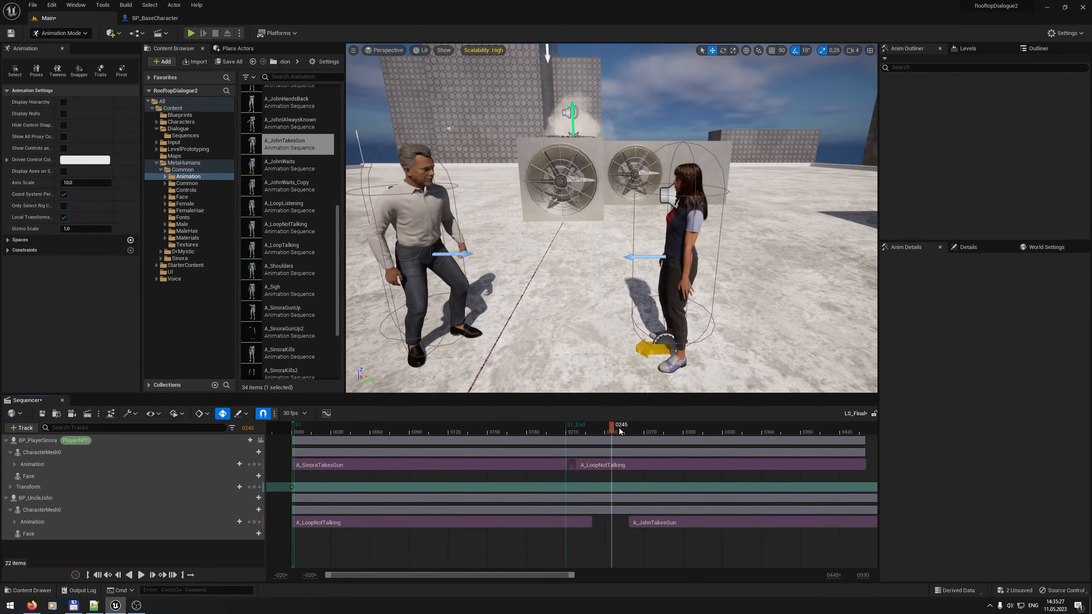
{"action": "left_click_drag", "start_coordinate": [605, 428], "coordinate": [641, 428]}
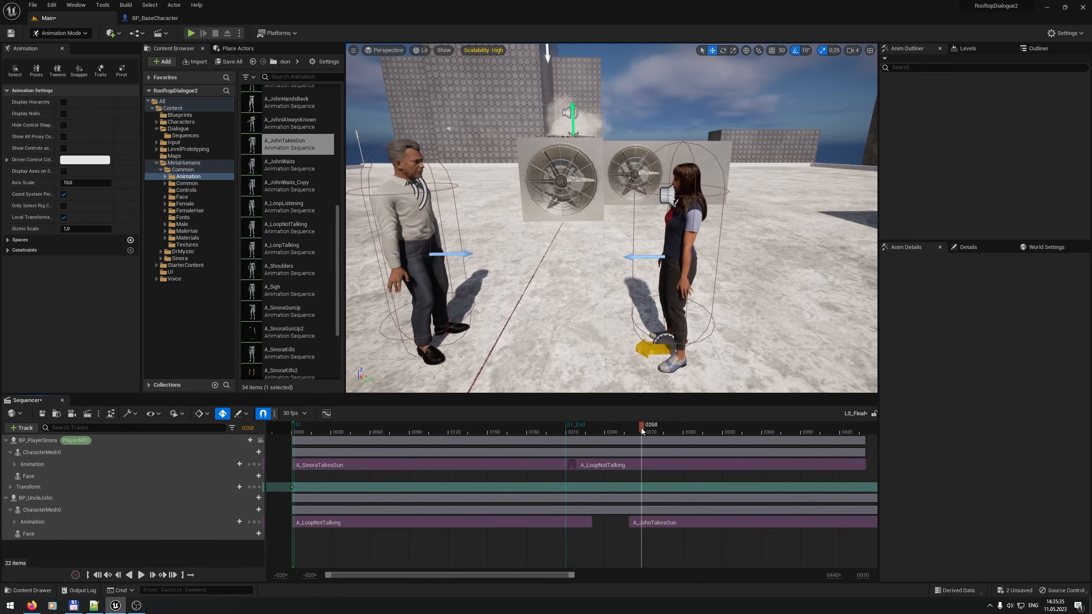
Step: Label the mark at frame 238 UJ1, then extend Uncle John's A_LoopNotTalking and blend it into A_JohnTakesGun starting at that mark
{"action": "right_click", "coordinate": [603, 425]}
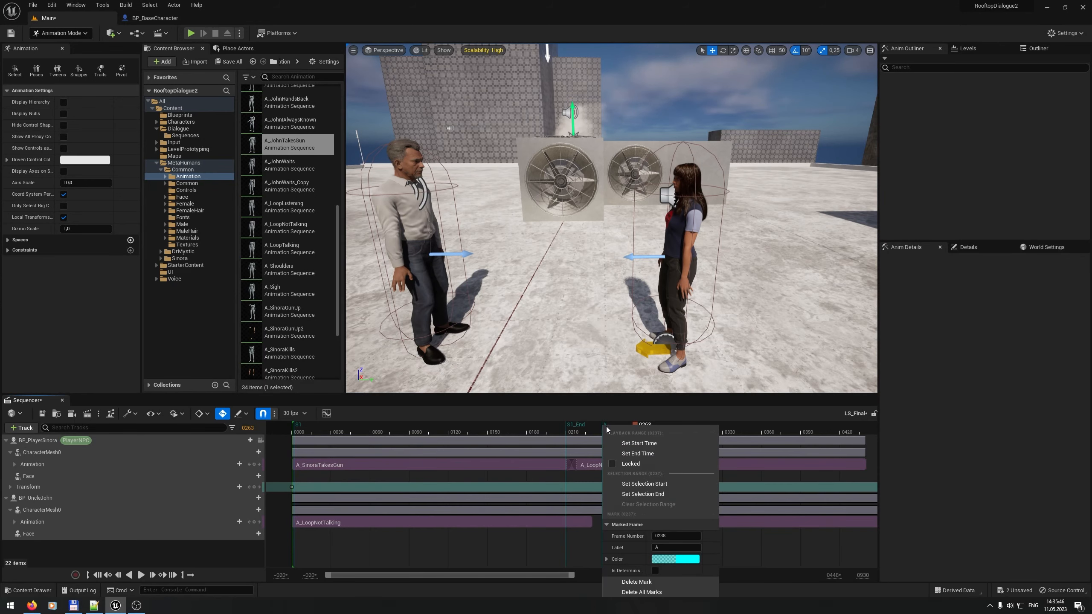
{"action": "left_click", "coordinate": [675, 547]}
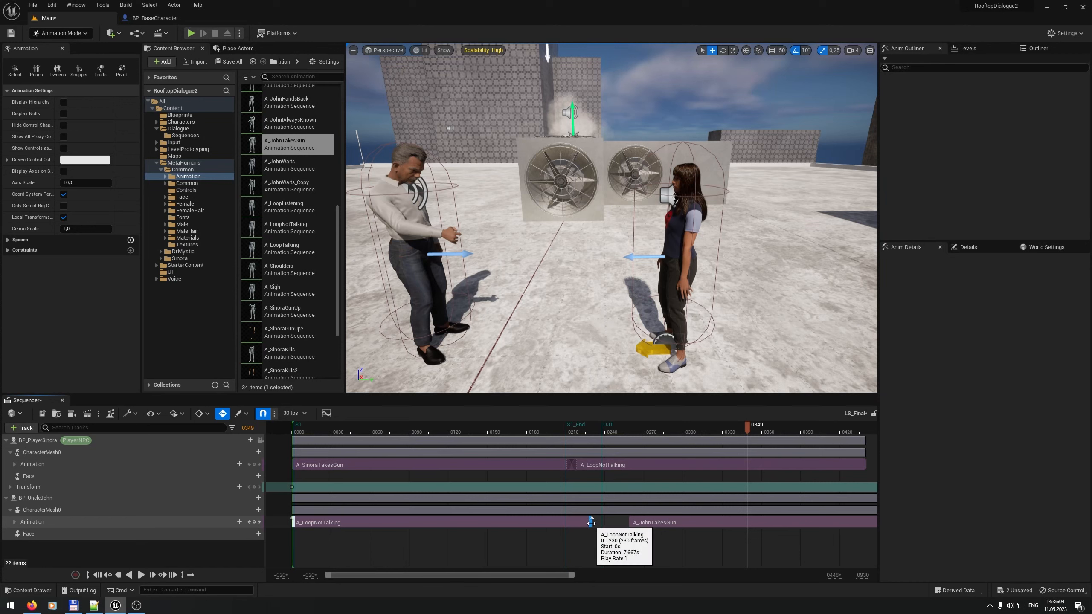
{"action": "left_click_drag", "start_coordinate": [591, 523], "coordinate": [633, 522]}
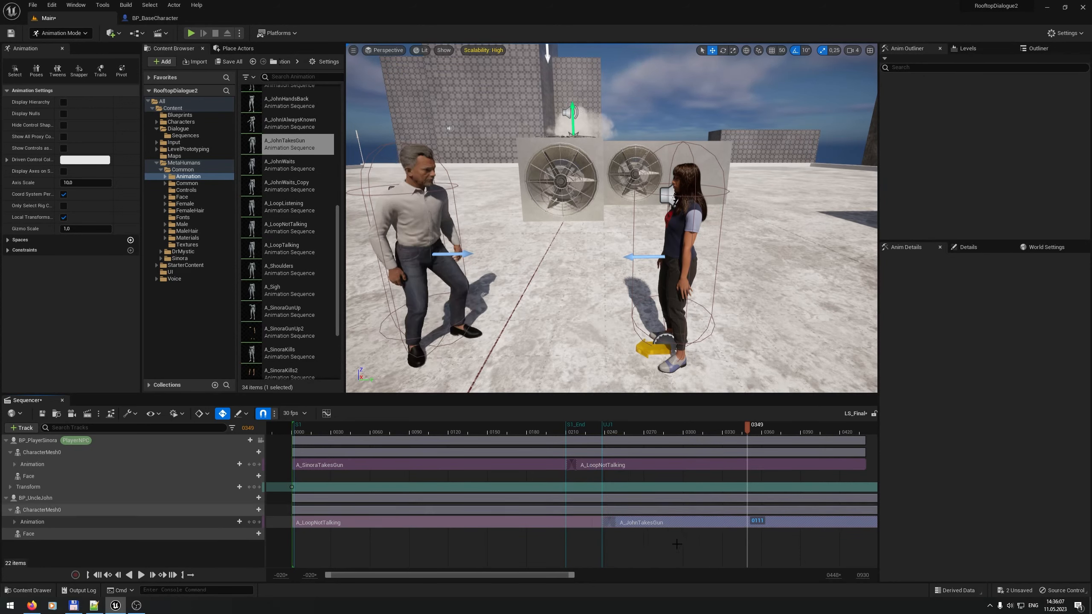
Step: Play the sequence from the UJ1 mark and examine Uncle John's gun-taking animation up close
{"action": "left_click", "coordinate": [604, 430]}
{"action": "left_click", "coordinate": [141, 575]}
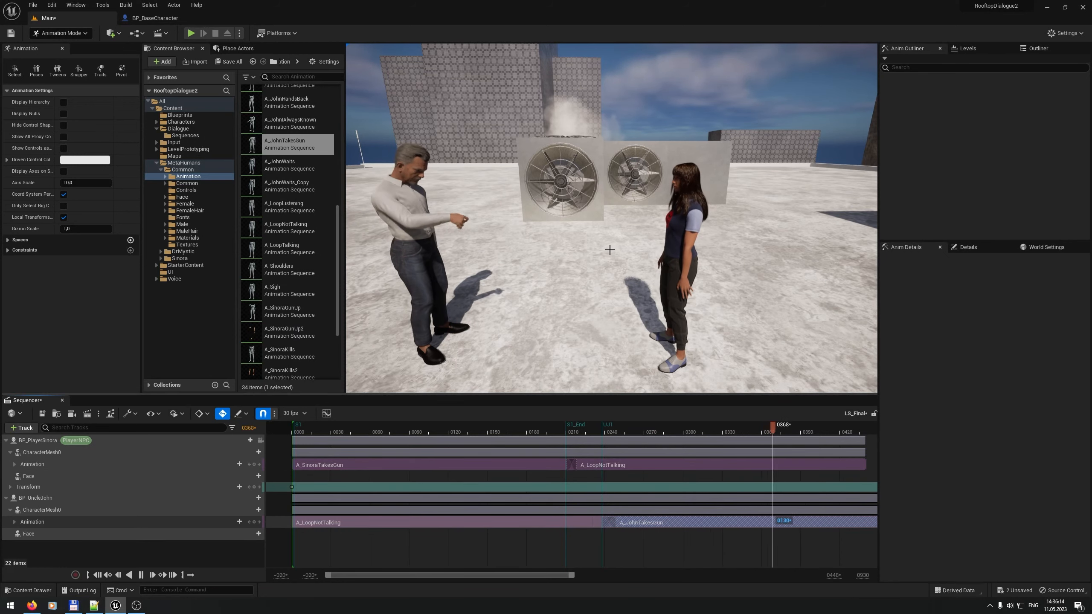
{"action": "right_click_drag", "start_coordinate": [610, 250], "coordinate": [529, 217]}
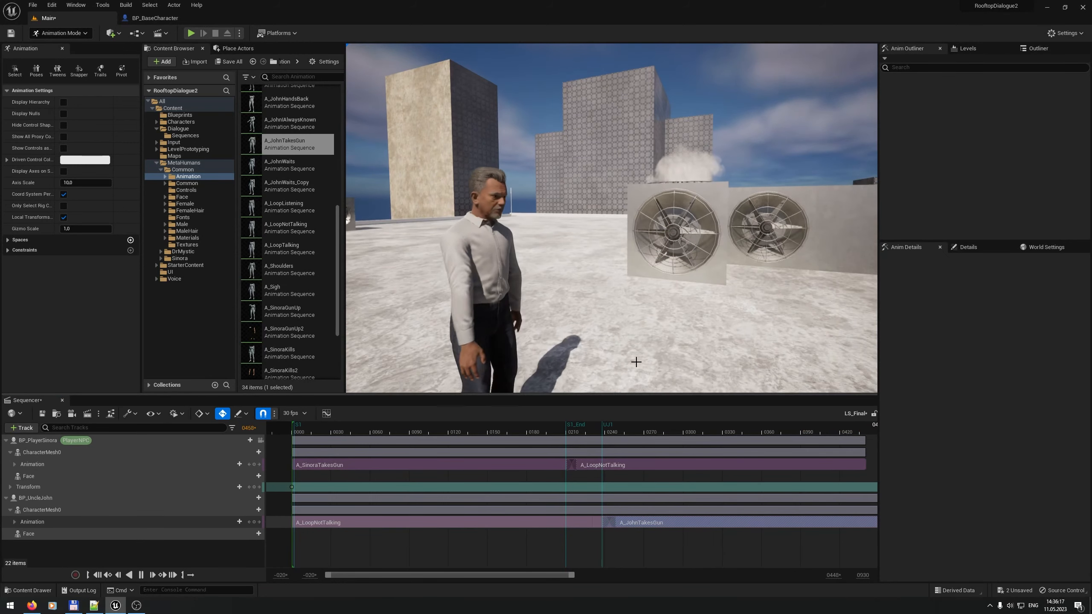
{"action": "left_click", "coordinate": [631, 428]}
Step: Add a mark at frame 600, near the end of A_JohnTakesGun, and label it UJ1_End
{"action": "left_click_drag", "start_coordinate": [575, 575], "coordinate": [798, 576]}
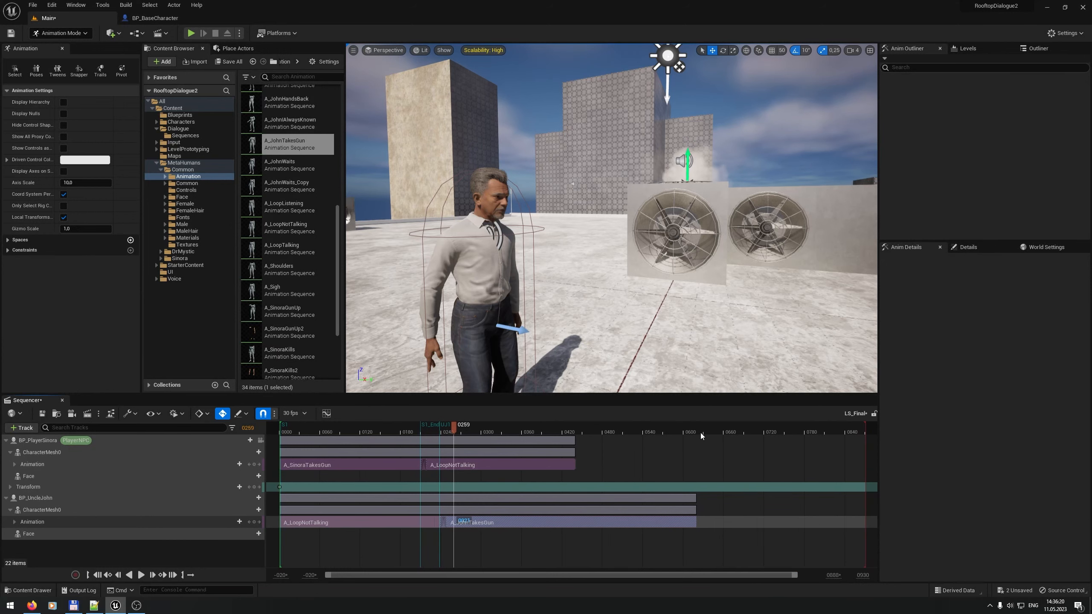
{"action": "right_click", "coordinate": [684, 433]}
{"action": "left_click", "coordinate": [715, 529]}
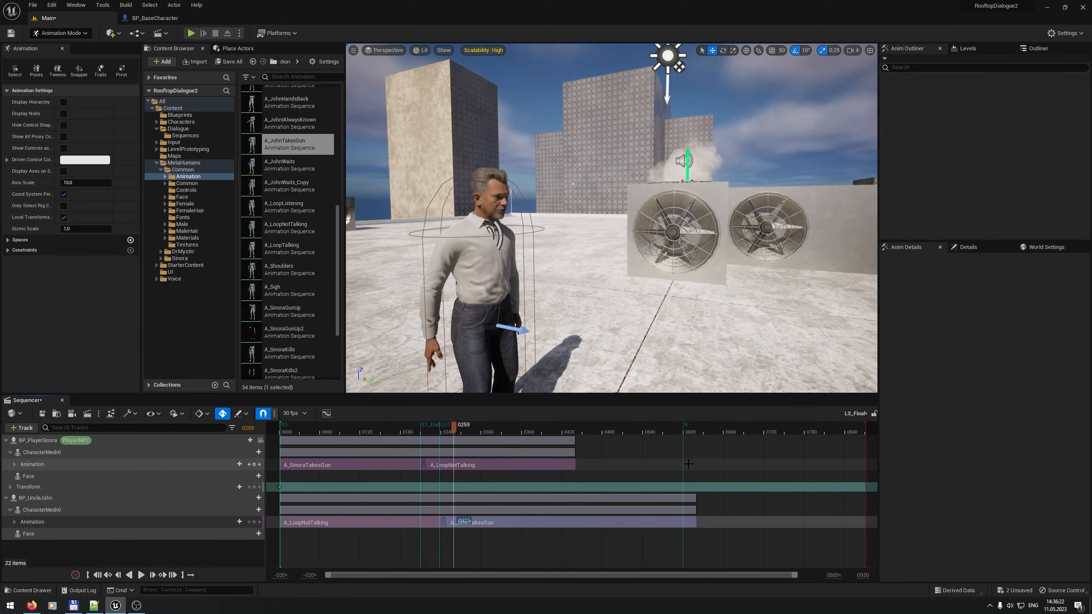
{"action": "right_click", "coordinate": [685, 427]}
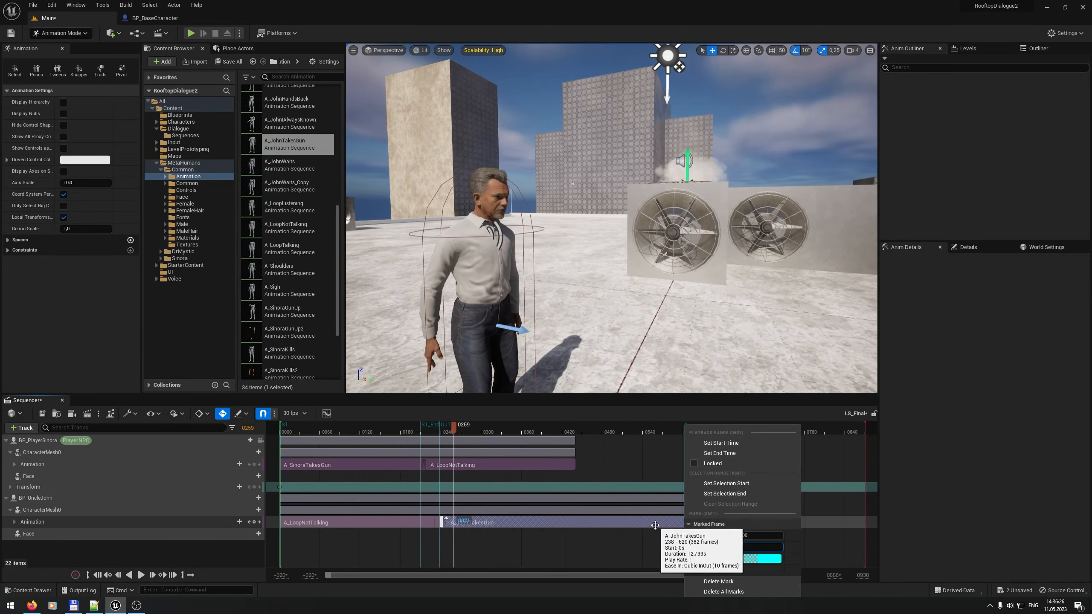
{"action": "type", "text": "UJ1_End"}
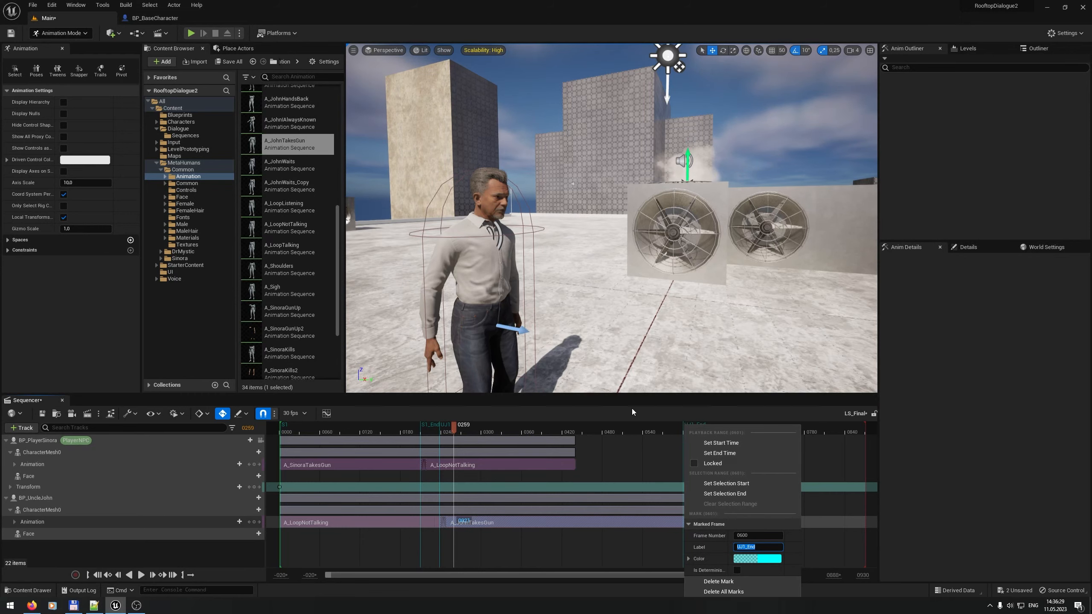
Step: Open the A_JohnTakesGun animation and add a Pistol_Spawn skeleton notify at about frame 39, after scrubbing to the gun-drawing moment
{"action": "left_click", "coordinate": [638, 427]}
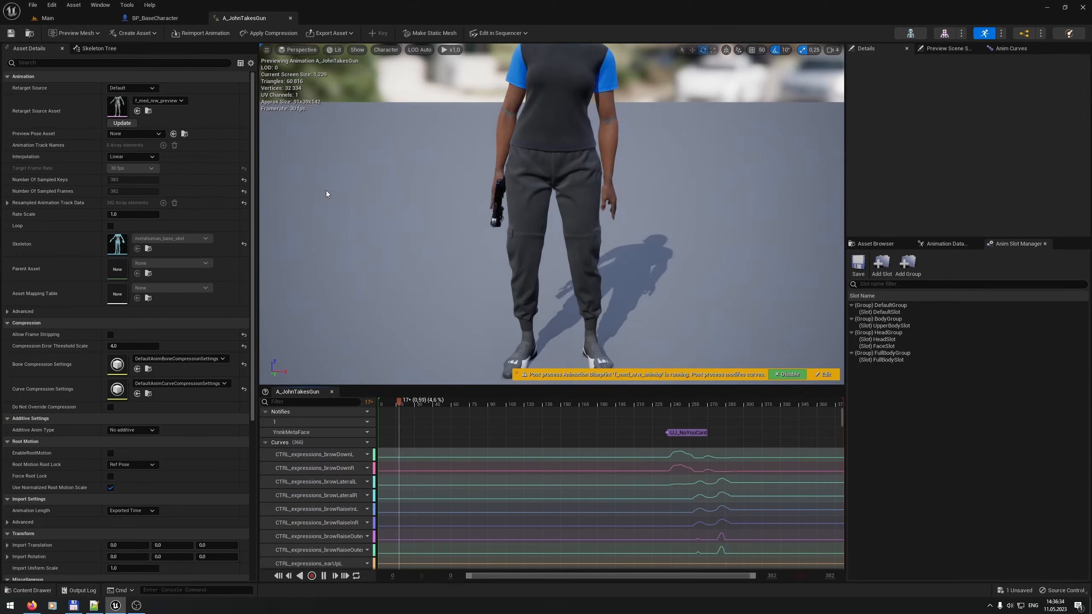
{"action": "double_click", "coordinate": [301, 144]}
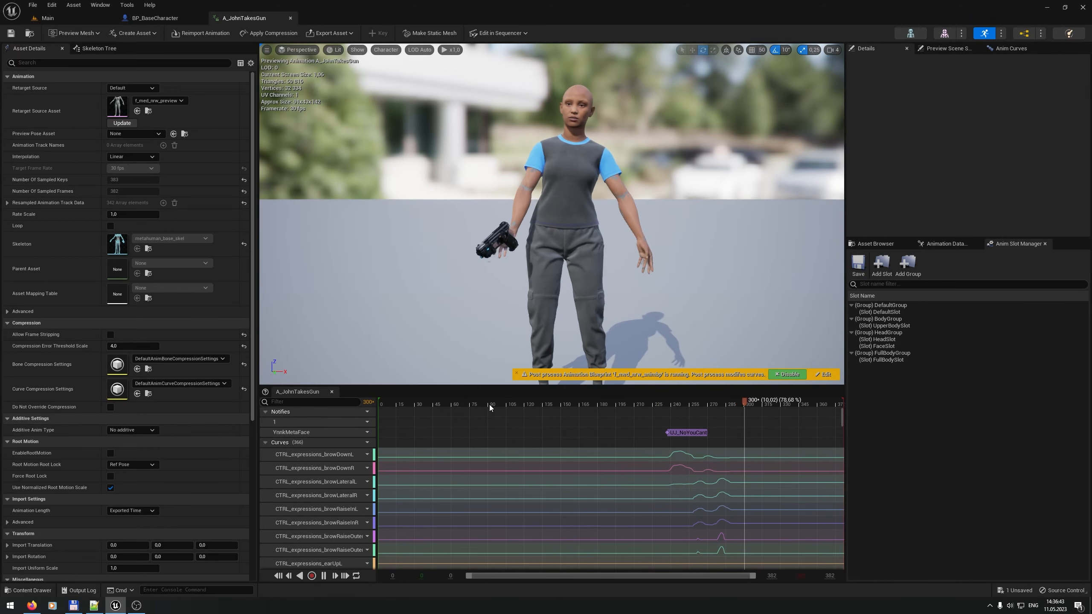
{"action": "left_click", "coordinate": [432, 405]}
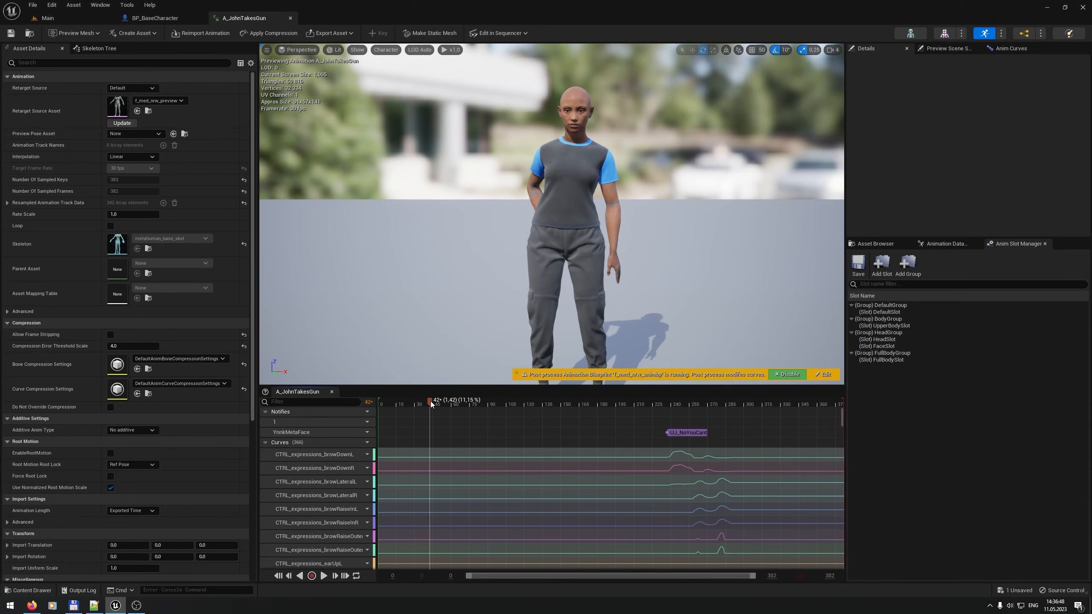
{"action": "right_click", "coordinate": [427, 425]}
{"action": "mouse_move", "coordinate": [456, 439]}
{"action": "mouse_move", "coordinate": [586, 463]}
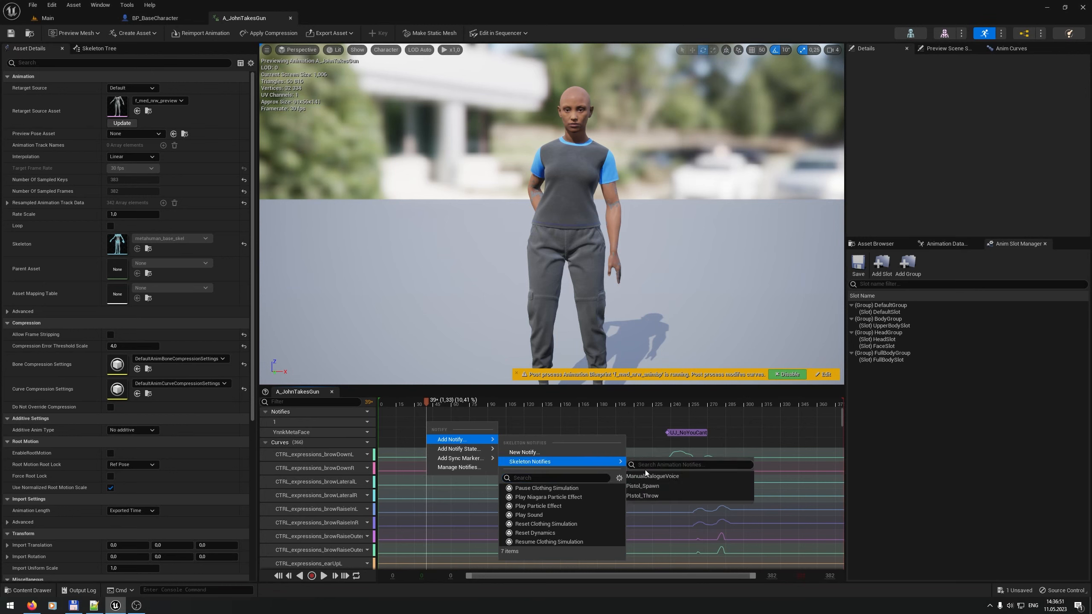
{"action": "left_click", "coordinate": [658, 487]}
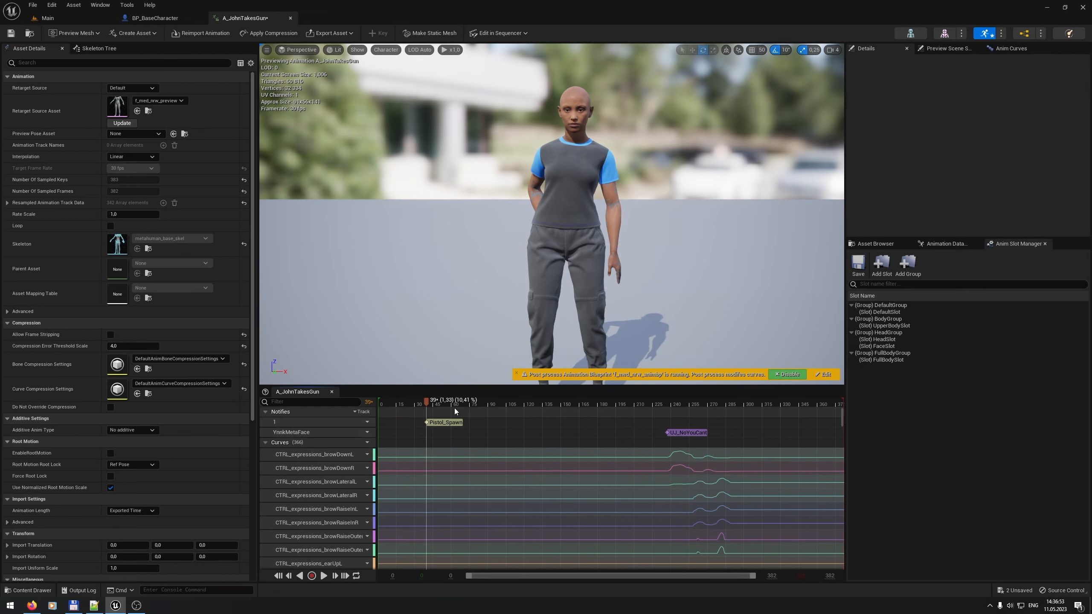
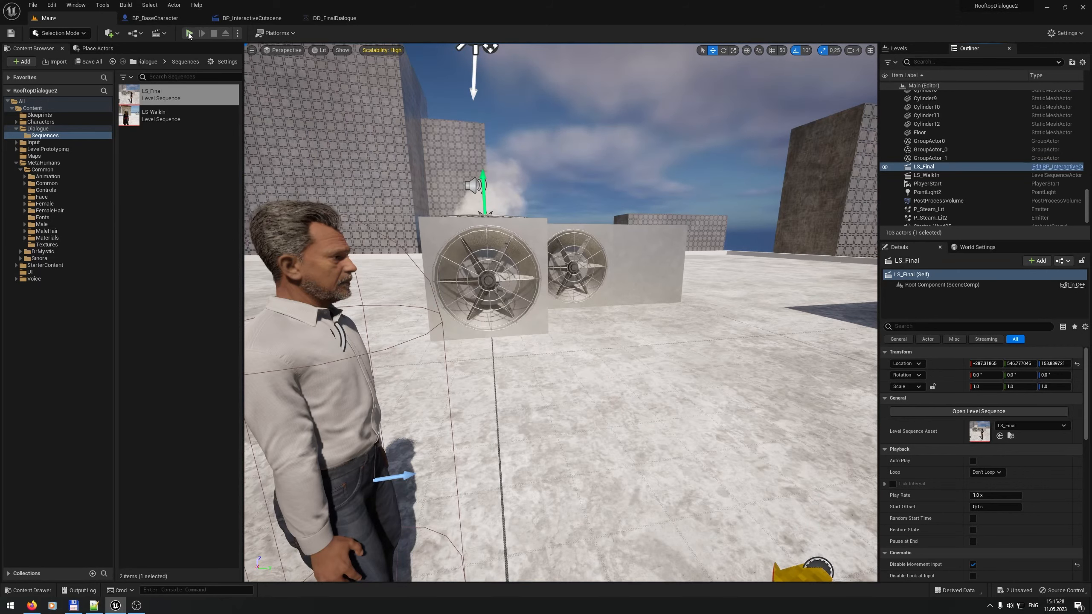
Step: Play-test the final dialogue through the "Snobby old hypocrite!" reply, watch the characters' reactions, and stop the game
{"action": "left_click", "coordinate": [189, 34]}
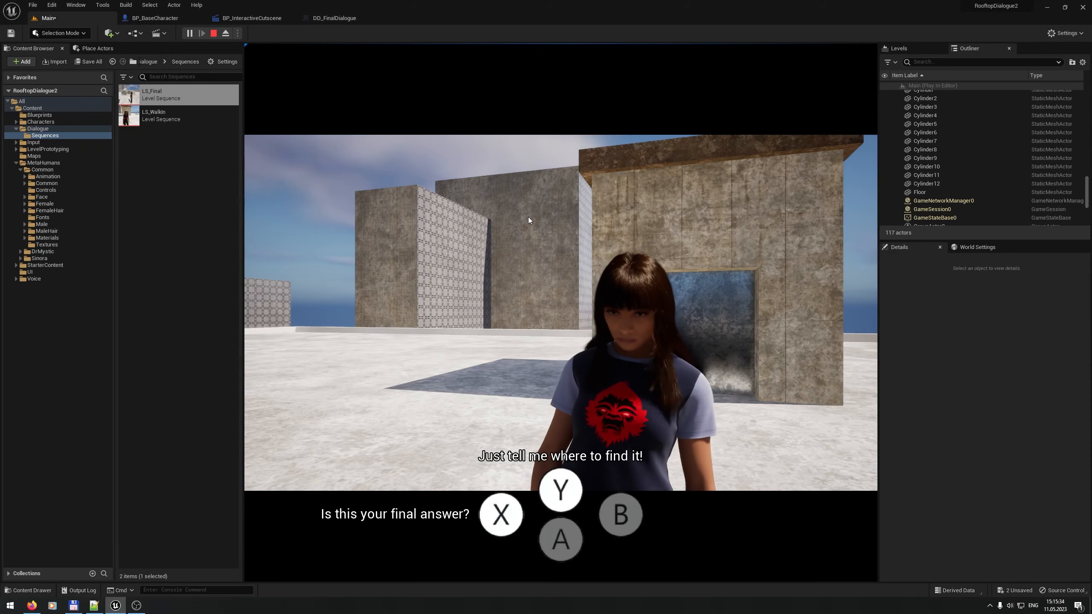
{"action": "left_click", "coordinate": [578, 483]}
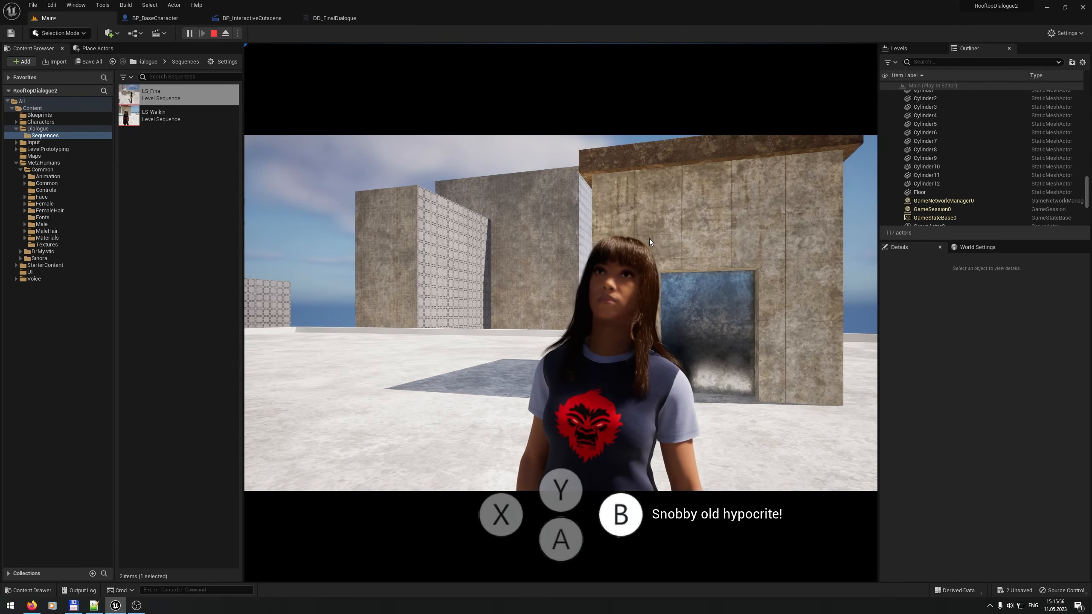
{"action": "left_click", "coordinate": [621, 521]}
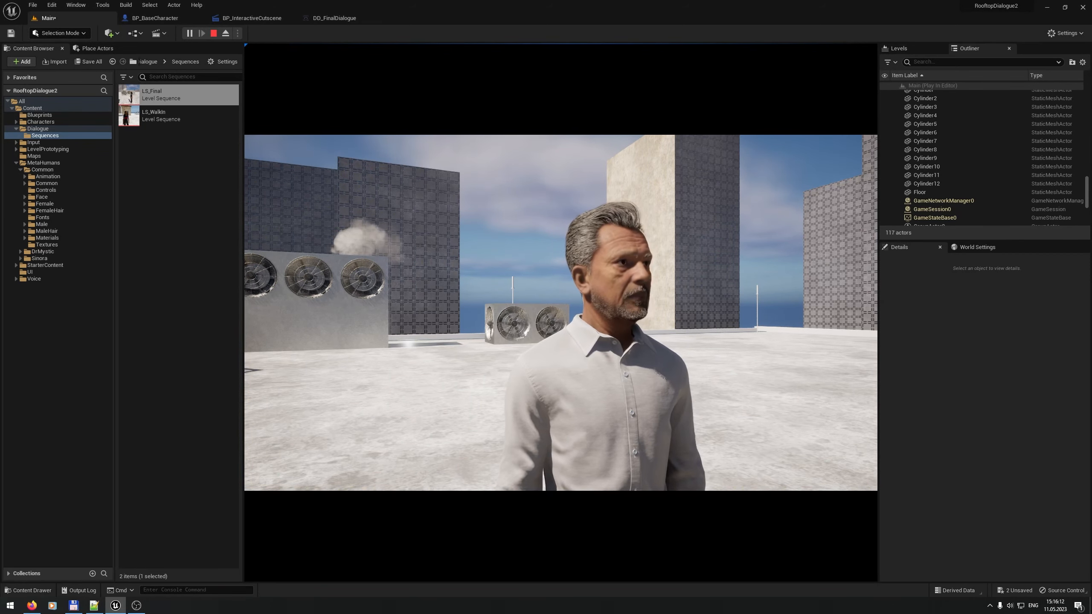
{"action": "key", "text": "Escape"}
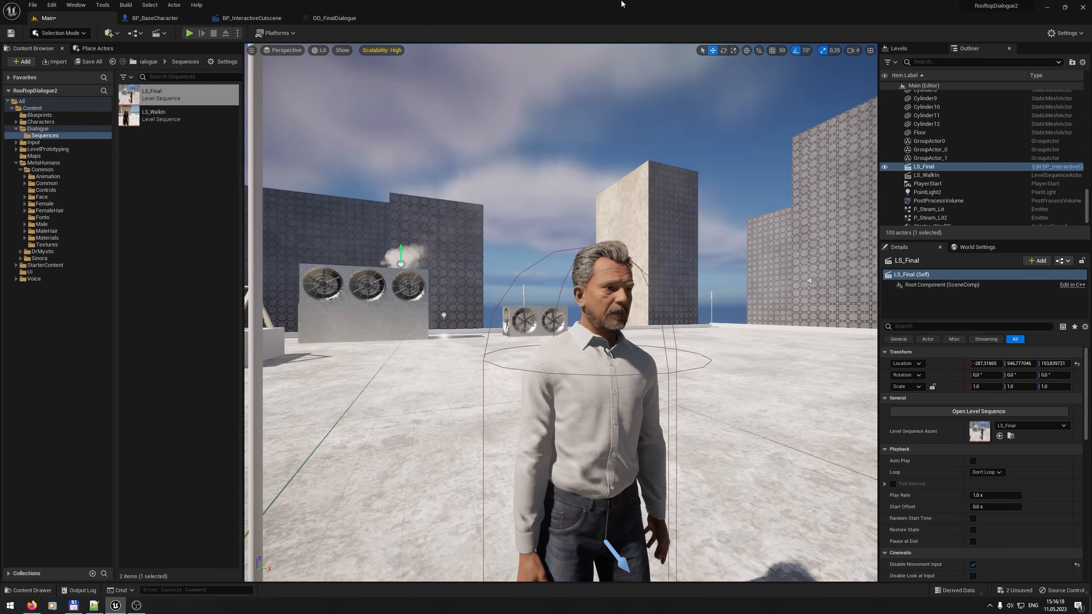
Step: Open the LS_Final sequence and move the second weight key of Sinora's A_GestureAngry clip to about frame 641
{"action": "double_click", "coordinate": [180, 90]}
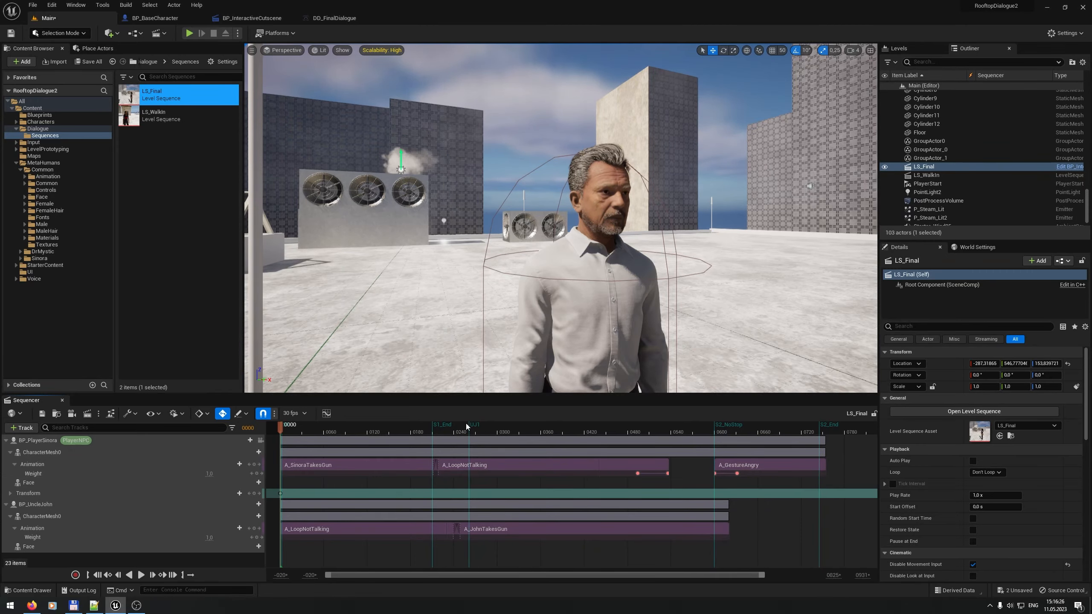
{"action": "left_click", "coordinate": [735, 428]}
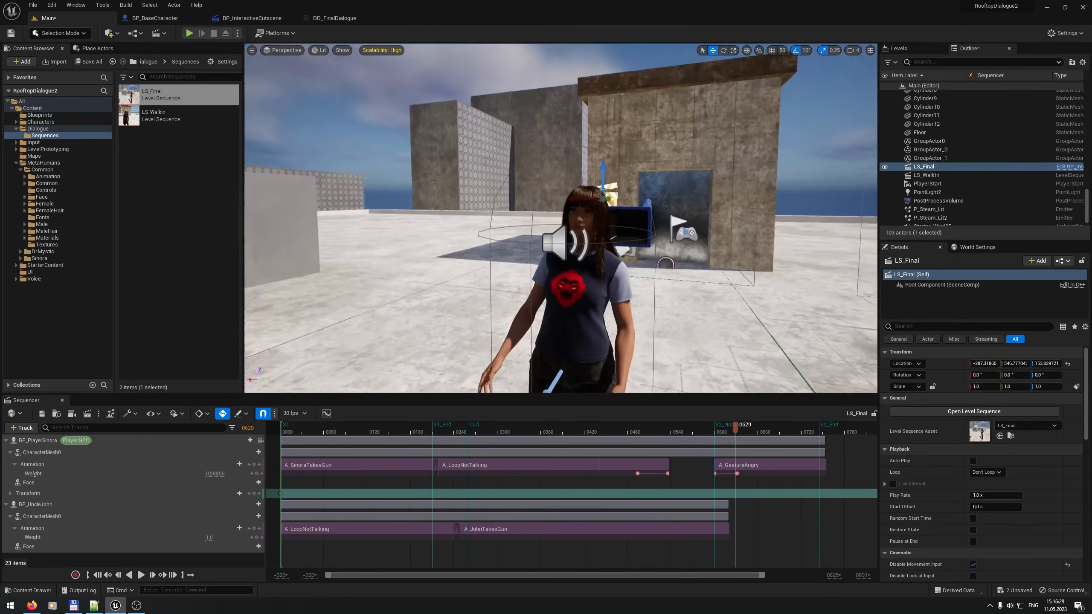
{"action": "right_click_drag", "start_coordinate": [705, 301], "coordinate": [637, 331]}
{"action": "left_click_drag", "start_coordinate": [734, 431], "coordinate": [730, 436]}
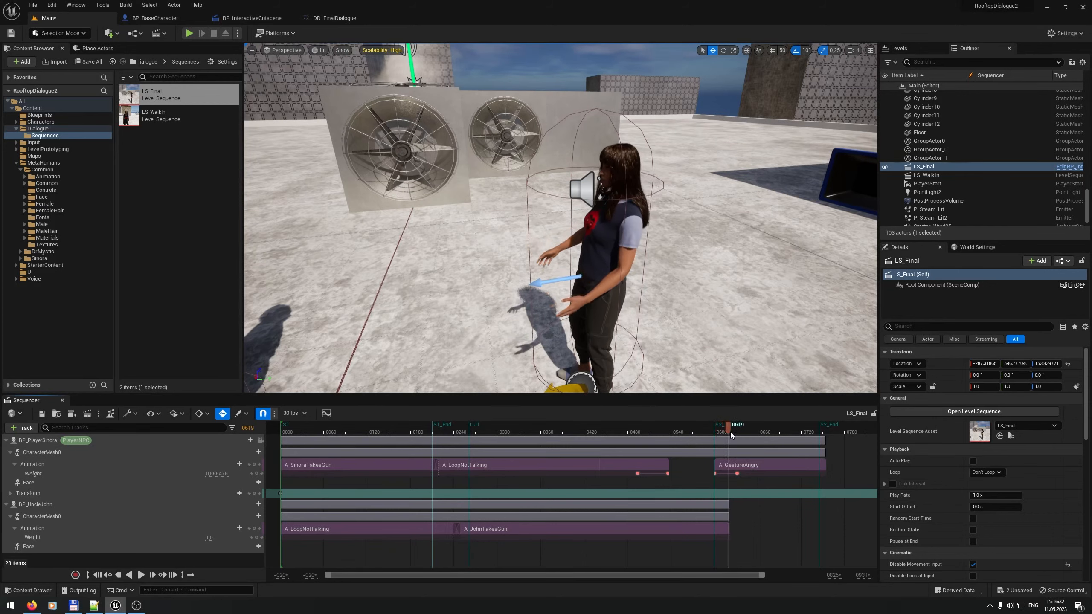
{"action": "left_click_drag", "start_coordinate": [737, 473], "coordinate": [745, 476]}
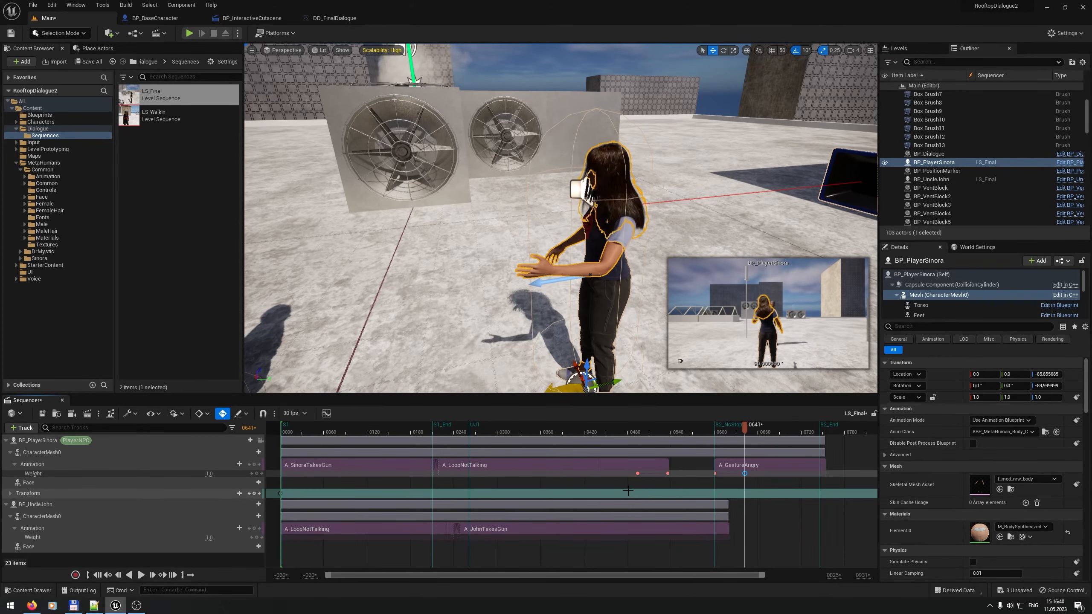
Step: Set both weight keys of Sinora's A_GestureAngry clip to Linear interpolation
{"action": "left_click", "coordinate": [715, 473]}
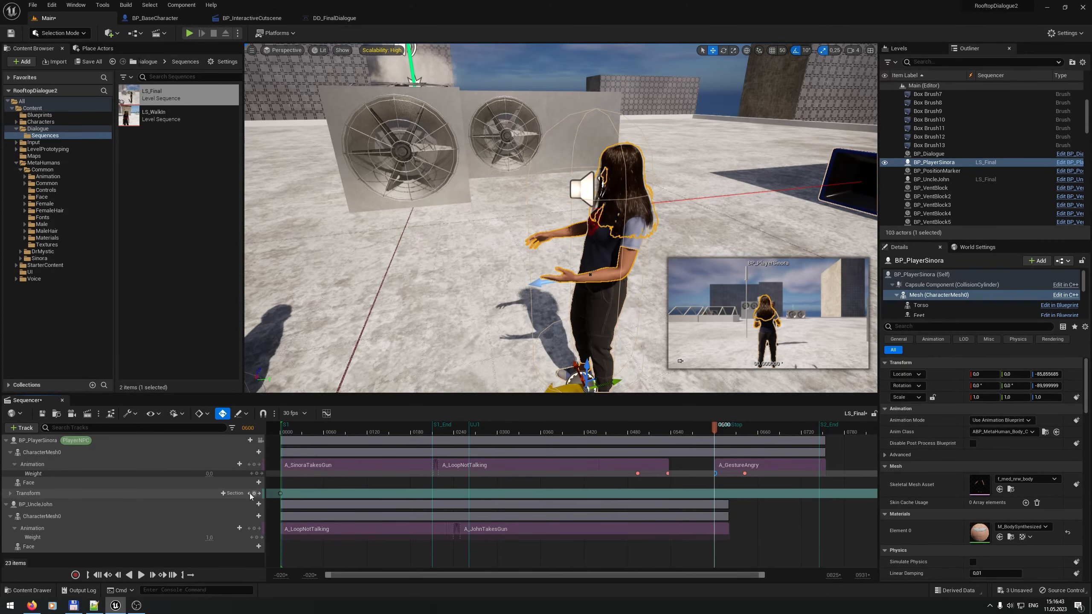
{"action": "left_click_drag", "start_coordinate": [725, 432], "coordinate": [749, 433]}
{"action": "right_click", "coordinate": [744, 475]}
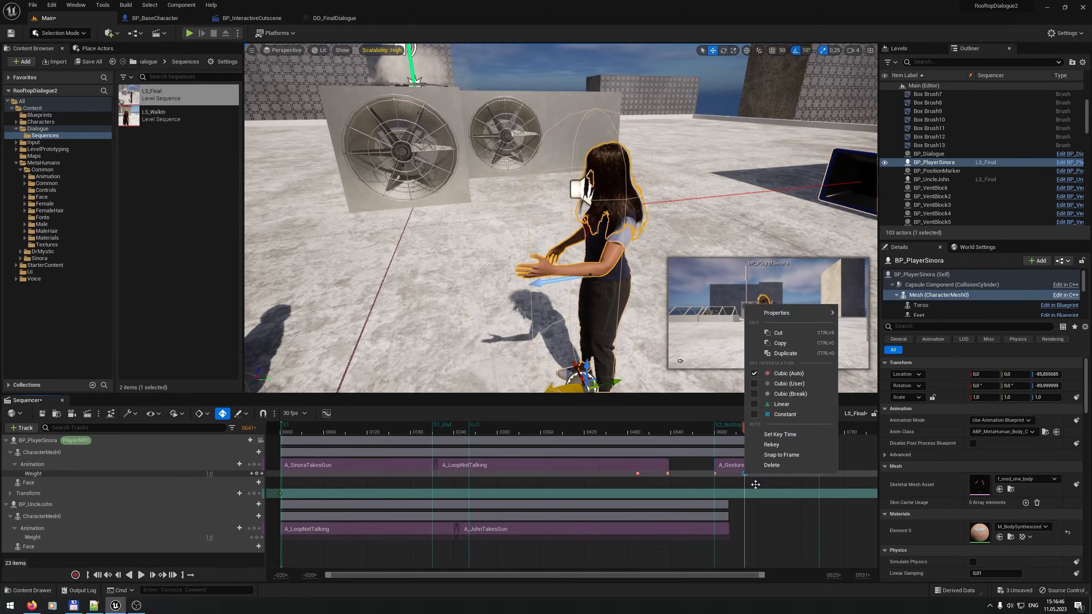
{"action": "left_click", "coordinate": [780, 403]}
{"action": "right_click", "coordinate": [715, 473]}
{"action": "left_click", "coordinate": [752, 403]}
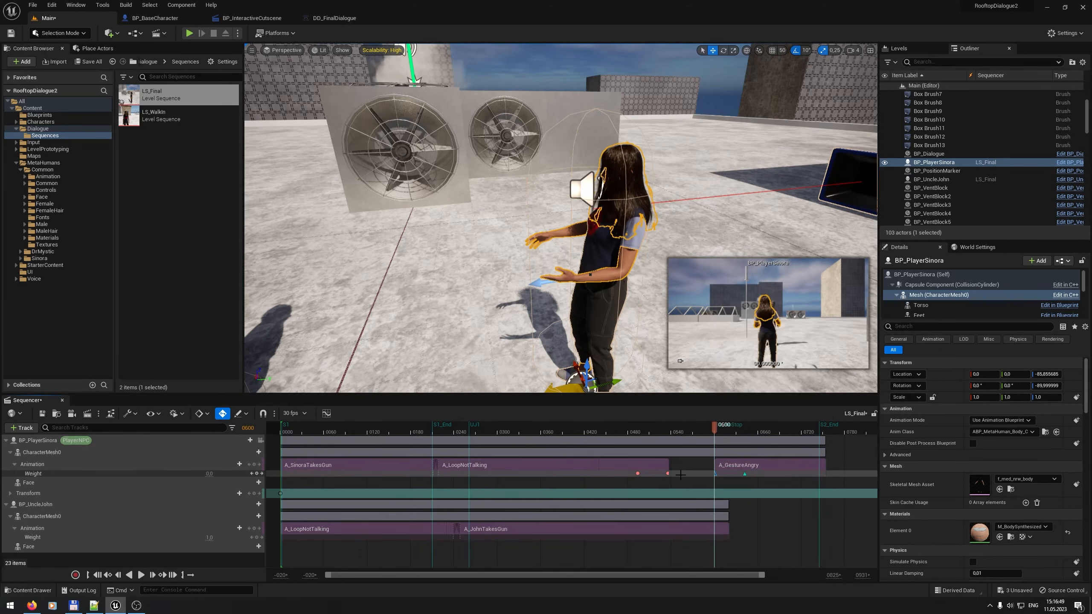
Step: Set the two weight keys at the end of Sinora's A_LoopNotTalking clip to Linear interpolation
{"action": "left_click", "coordinate": [668, 474]}
{"action": "right_click", "coordinate": [667, 473]}
{"action": "left_click", "coordinate": [699, 404]}
{"action": "left_click", "coordinate": [638, 473]}
{"action": "right_click", "coordinate": [638, 474]}
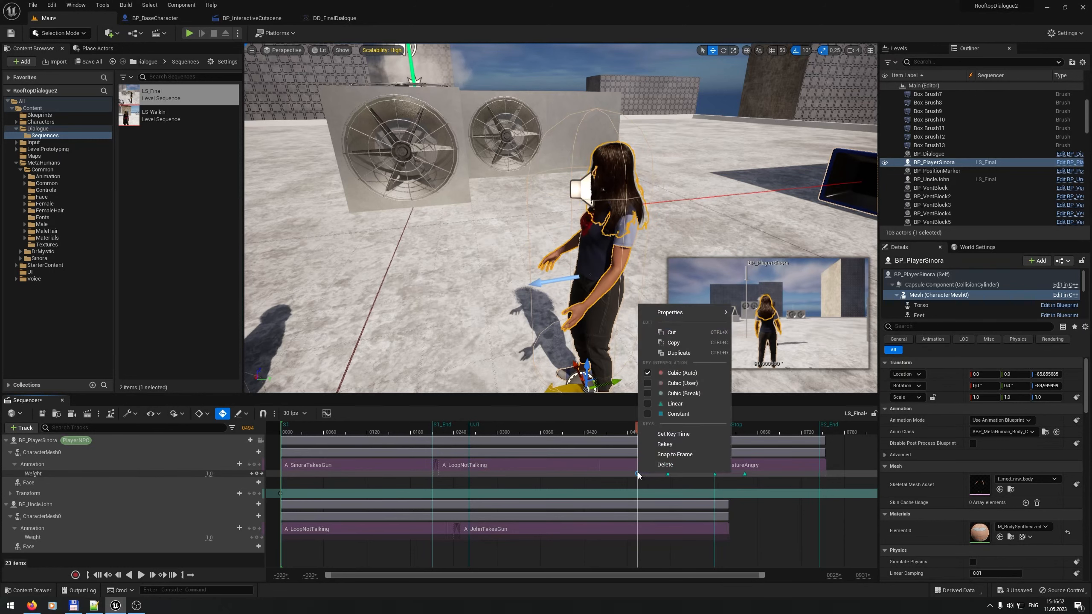
{"action": "left_click", "coordinate": [757, 404]}
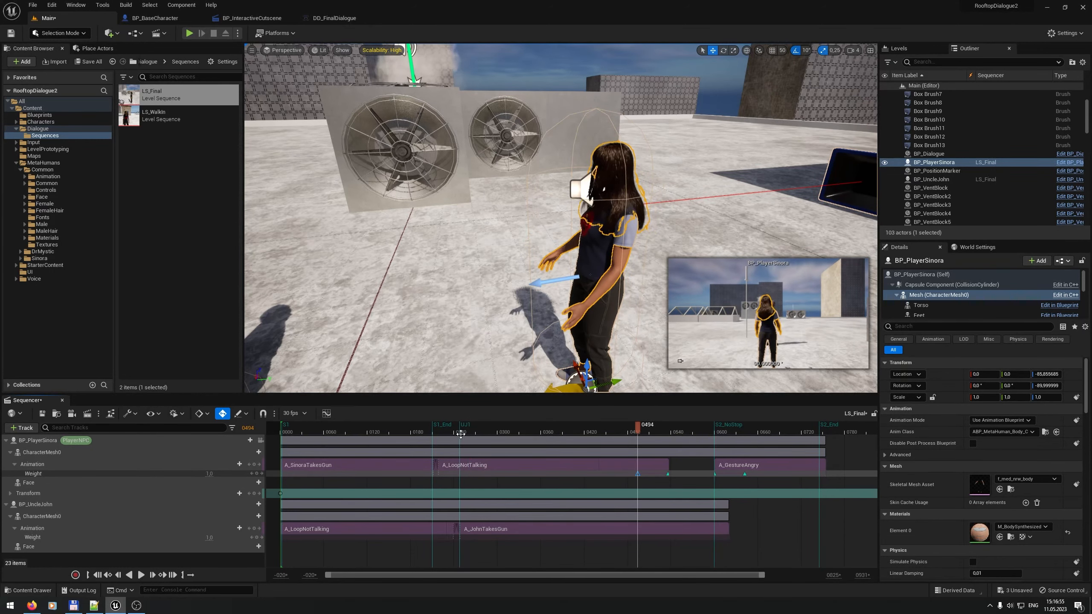
Step: Shift the UJ1 mark slightly earlier to the start of A_JohnTakesGun and scrub onward to about frame 394 to check Sinora's pose
{"action": "right_click_drag", "start_coordinate": [614, 315], "coordinate": [542, 301]}
{"action": "left_click_drag", "start_coordinate": [484, 433], "coordinate": [565, 429]}
{"action": "right_click_drag", "start_coordinate": [566, 310], "coordinate": [675, 319]}
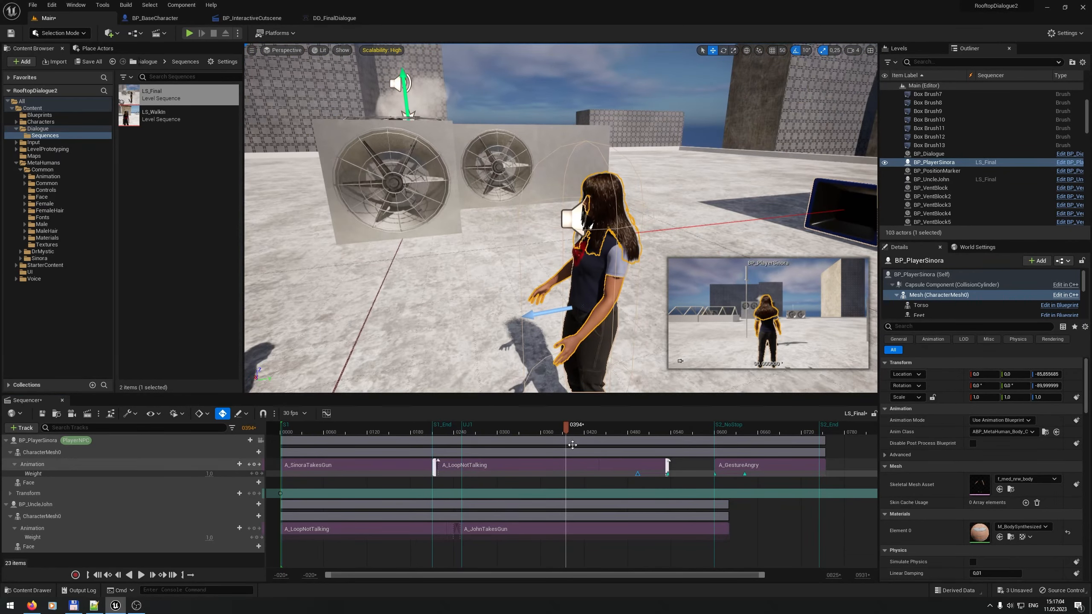
Step: Add the A_LoopNotTalking animation right after A_JohnTakesGun on BP_UncleJohn's animation track, overlapping its end
{"action": "left_click_drag", "start_coordinate": [567, 430], "coordinate": [333, 430]}
{"action": "right_click_drag", "start_coordinate": [473, 302], "coordinate": [424, 271]}
{"action": "key", "text": "s"}
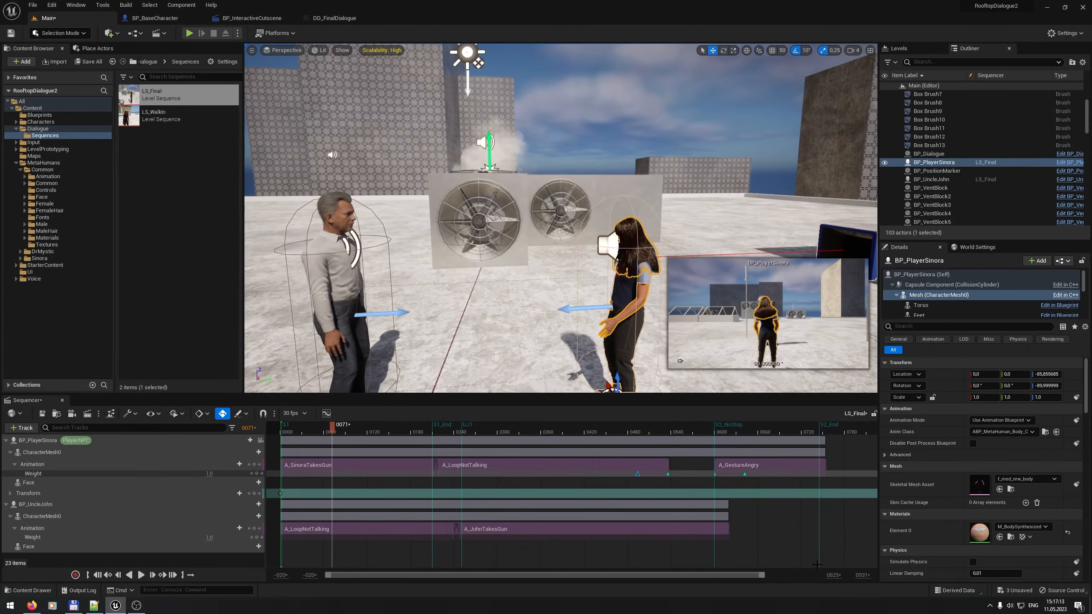
{"action": "left_click_drag", "start_coordinate": [762, 576], "coordinate": [885, 575]}
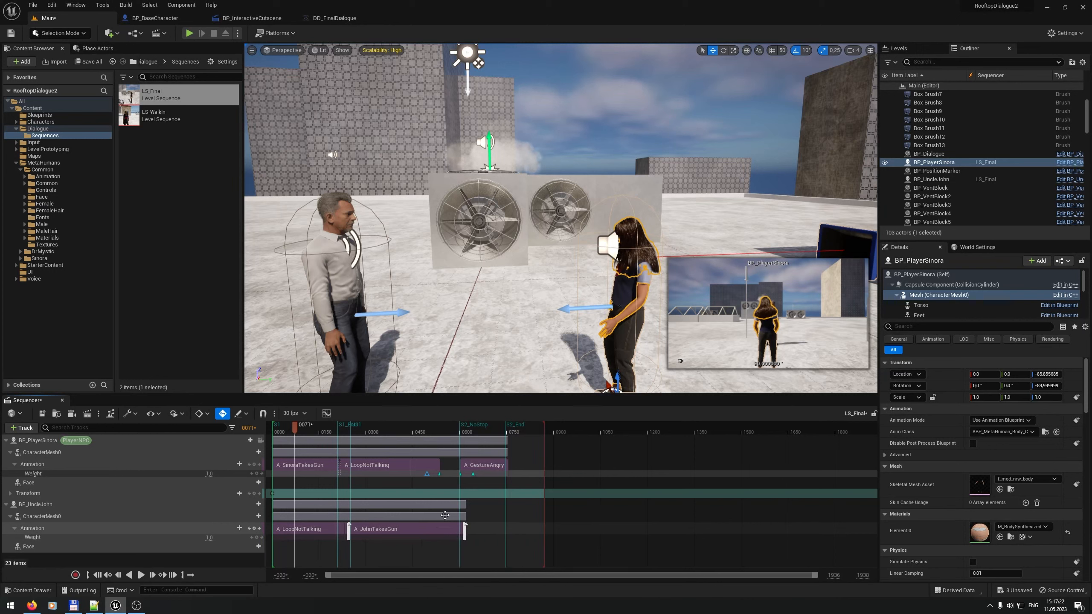
{"action": "left_click", "coordinate": [342, 529]}
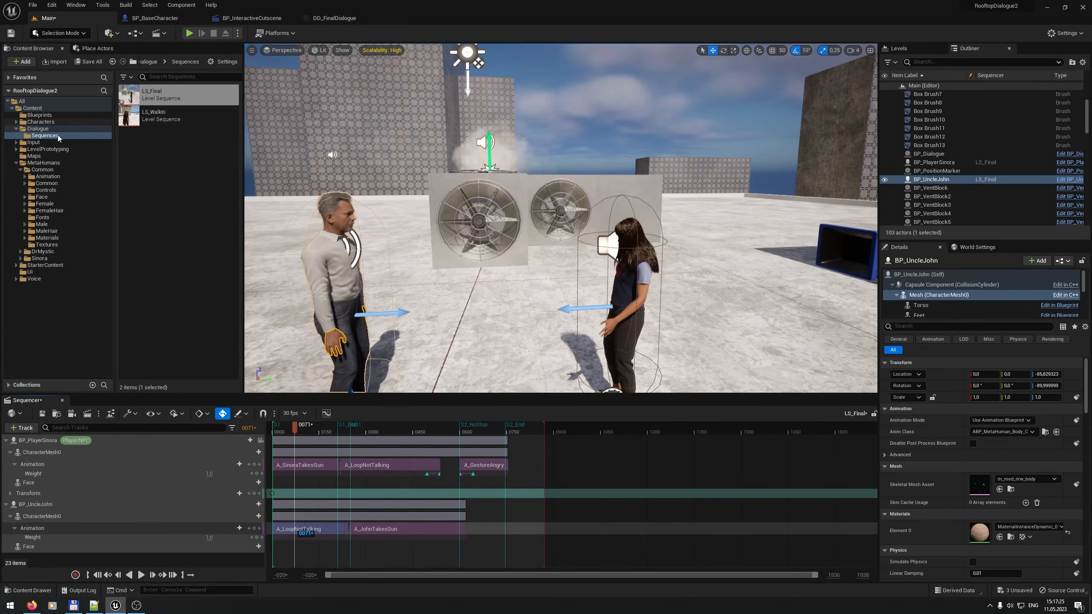
{"action": "left_click", "coordinate": [47, 176]}
{"action": "left_click", "coordinate": [176, 80]}
{"action": "type", "text": "no"}
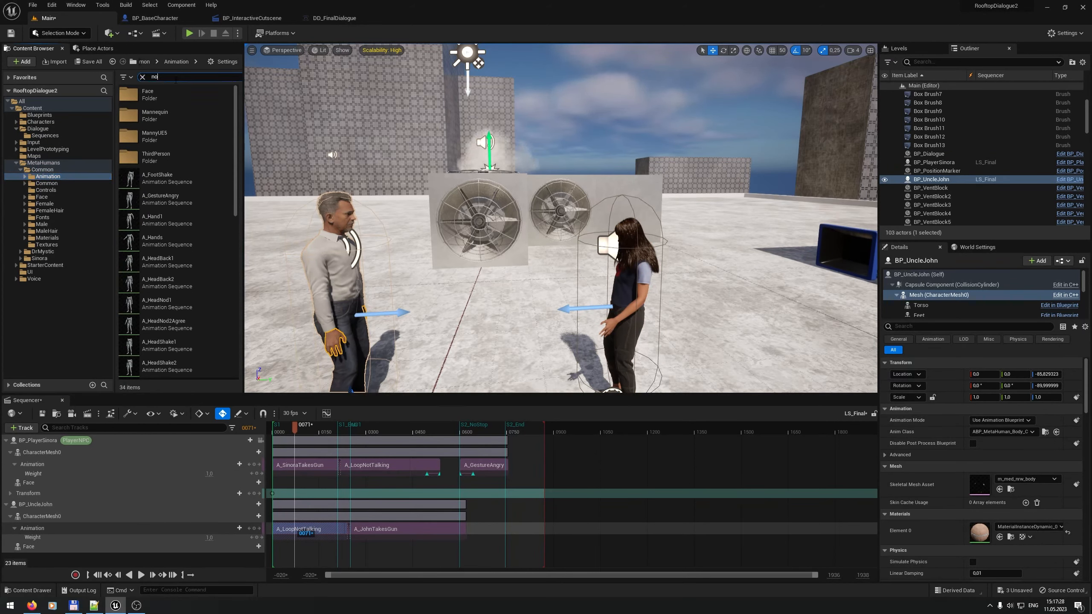
{"action": "type", "text": "ttal"}
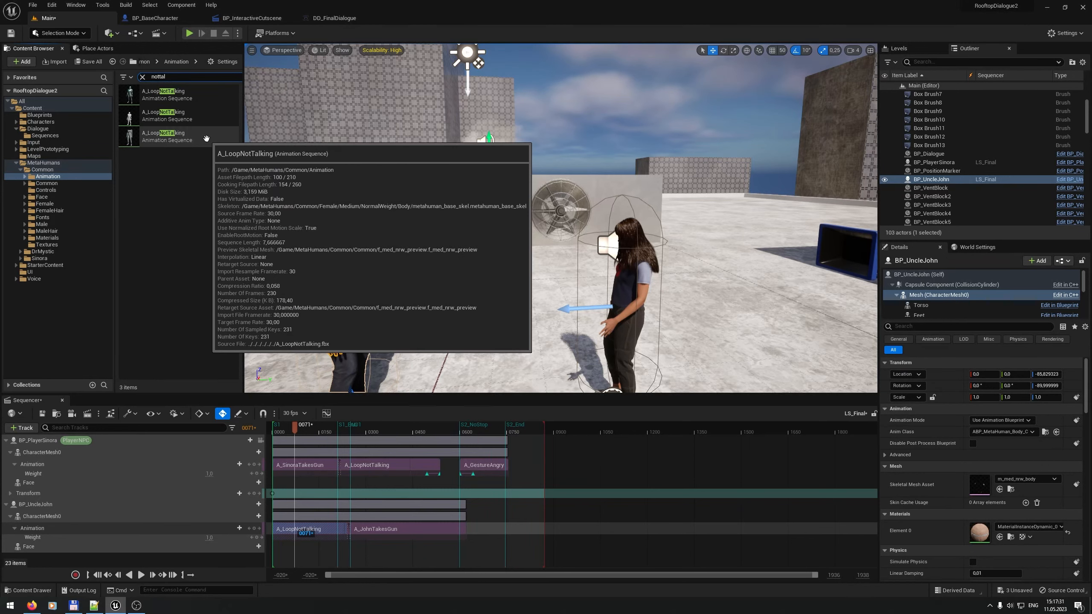
{"action": "left_click_drag", "start_coordinate": [129, 137], "coordinate": [477, 529]}
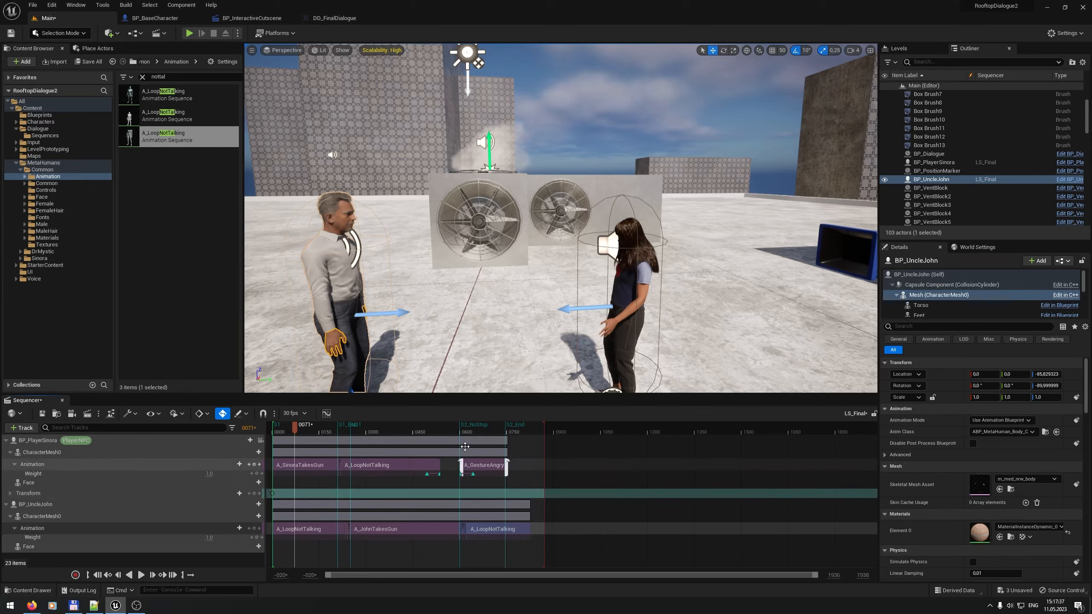
Step: Switch to Notepad++ and review the script lines from "Snobby old hypocrite" through John's reply, returning to Unreal Editor
{"action": "left_click_drag", "start_coordinate": [462, 432], "coordinate": [491, 446]}
{"action": "left_click", "coordinate": [94, 606]}
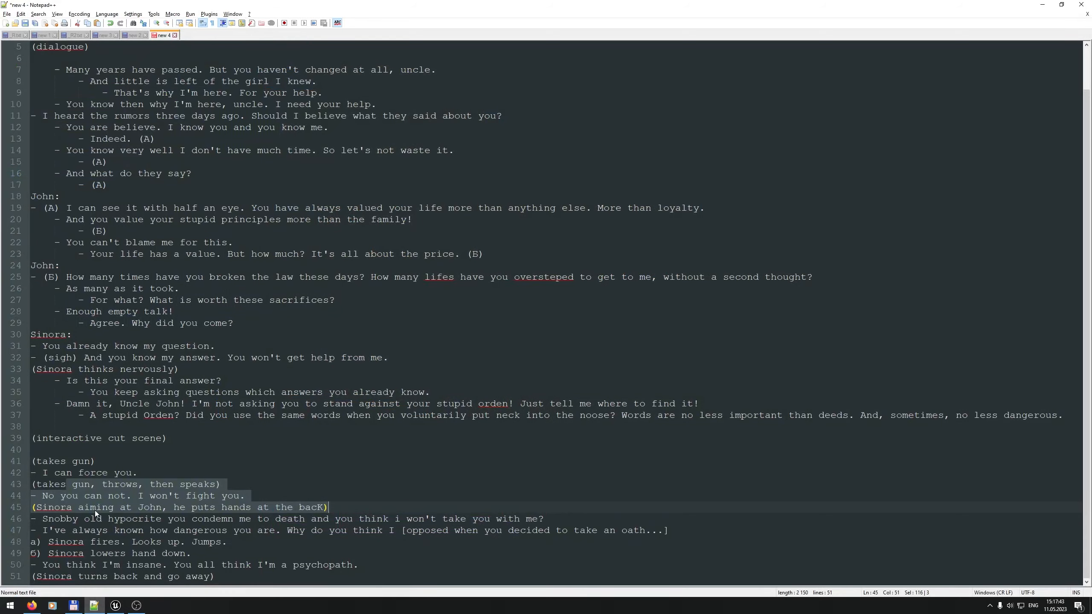
{"action": "left_click_drag", "start_coordinate": [43, 519], "coordinate": [428, 526]}
{"action": "key", "text": "alt+Tab"}
{"action": "key", "text": "alt+Tab"}
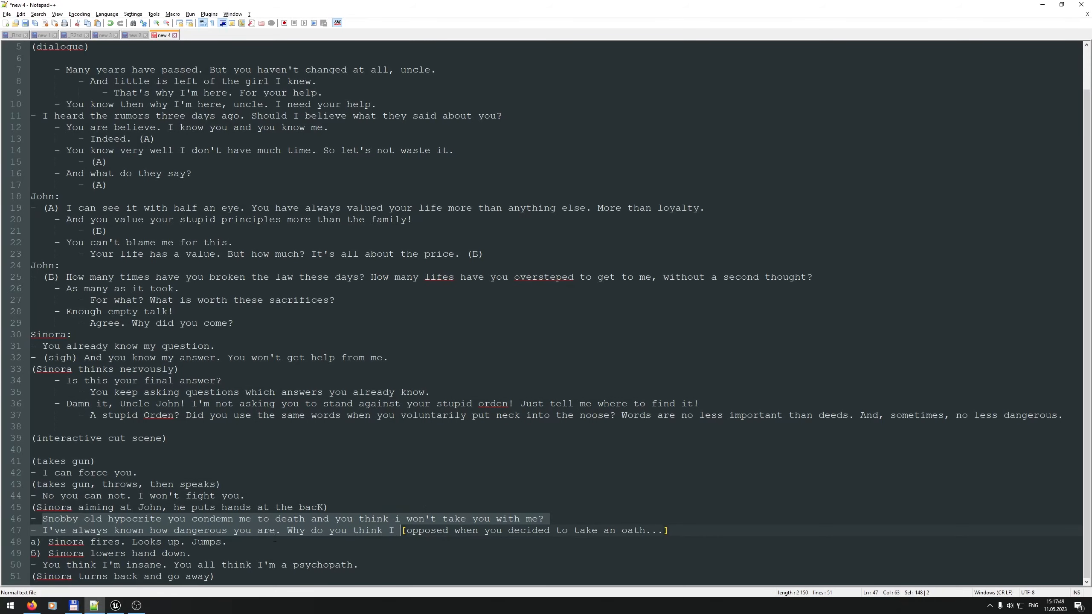
{"action": "key", "text": "alt+Tab"}
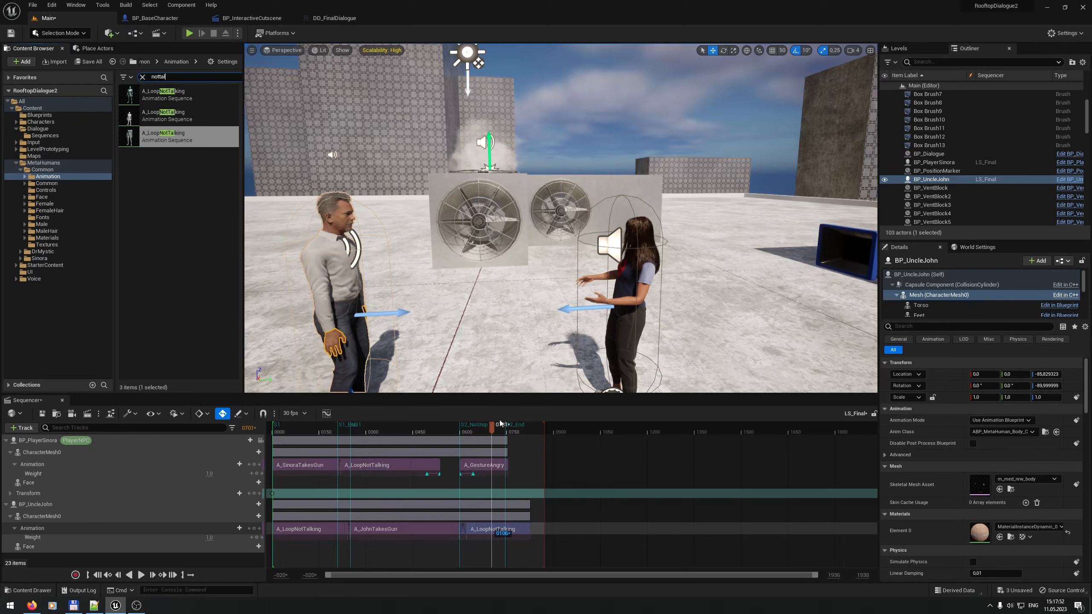
Step: Place A_LoopNotTalking directly after A_GestureAngry on BP_PlayerSinora's animation track and extend the sequence's playback end well past the clip
{"action": "left_click_drag", "start_coordinate": [533, 465], "coordinate": [517, 465]}
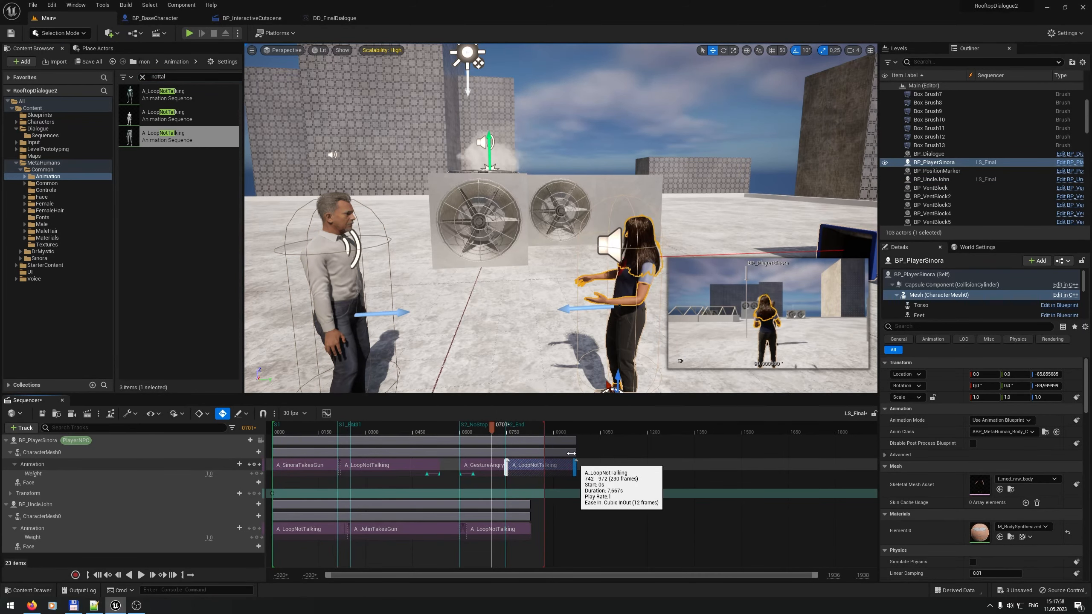
{"action": "left_click_drag", "start_coordinate": [545, 425], "coordinate": [722, 456]}
{"action": "left_click_drag", "start_coordinate": [819, 574], "coordinate": [672, 575]}
{"action": "left_click_drag", "start_coordinate": [404, 575], "coordinate": [503, 576]}
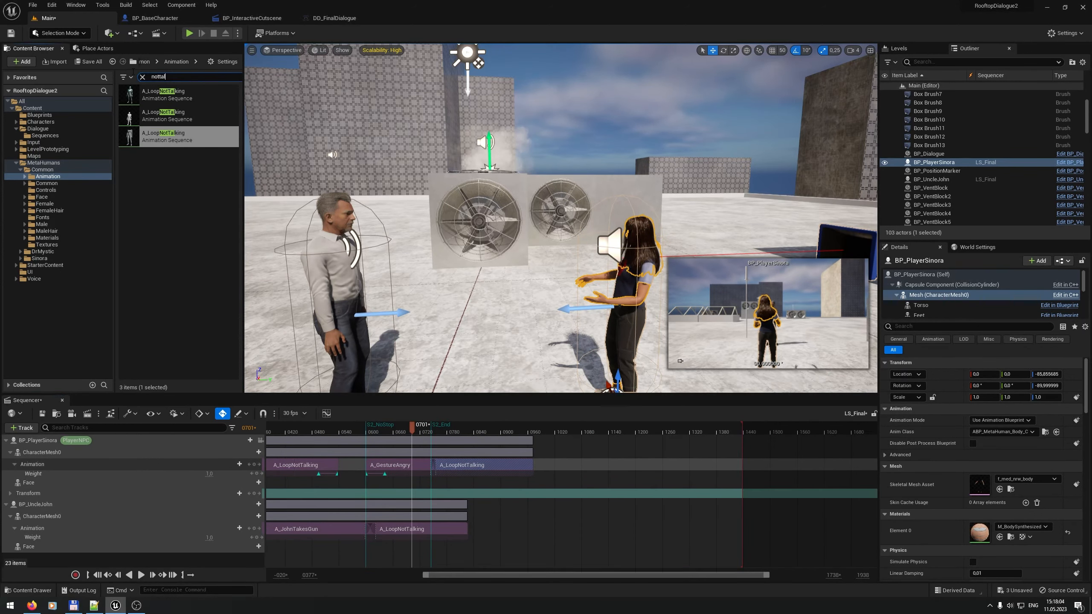
Step: Browse the full animation list and open the A_JohnIAlwaysKnown animation sequence for editing
{"action": "left_click_drag", "start_coordinate": [235, 259], "coordinate": [238, 308]}
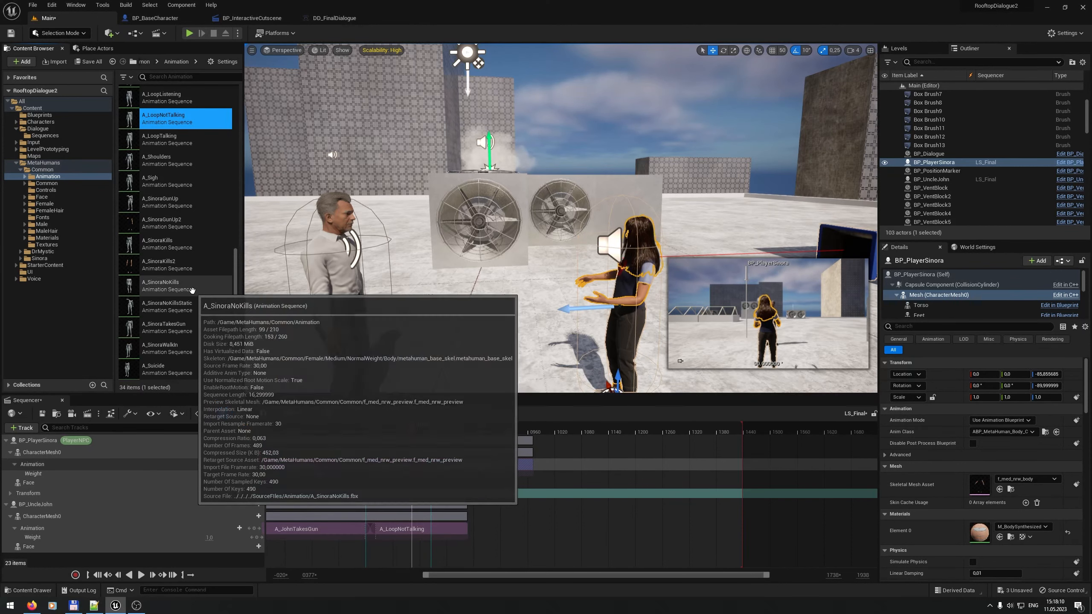
{"action": "scroll", "coordinate": [192, 289], "scroll_direction": "up", "scroll_amount": 2}
{"action": "scroll", "coordinate": [202, 286], "scroll_direction": "up", "scroll_amount": 11}
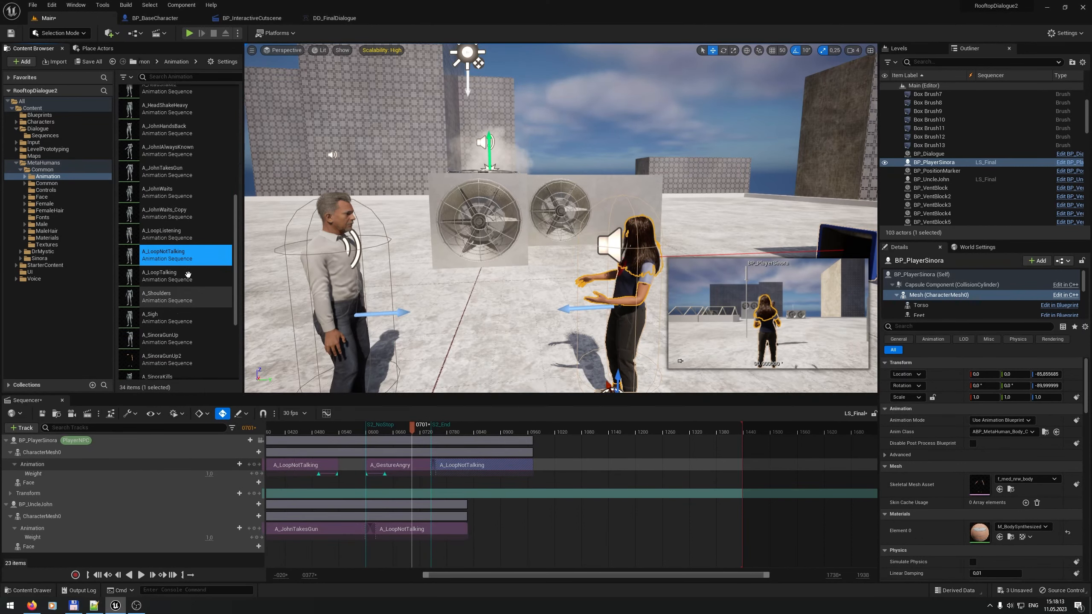
{"action": "left_click_drag", "start_coordinate": [215, 282], "coordinate": [169, 287]}
{"action": "key", "text": "Escape"}
{"action": "double_click", "coordinate": [169, 288]}
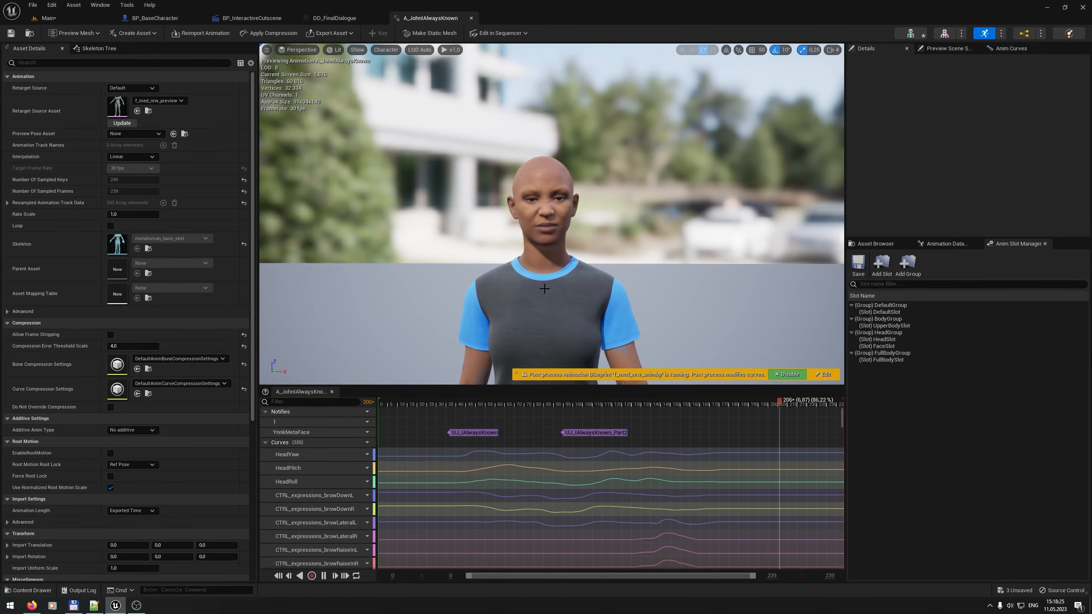
Step: Add two ManualDialogueVoice skeleton notifies to notify track 1, one above each UJ_IAlwaysKnown sound notify
{"action": "left_click", "coordinate": [381, 405]}
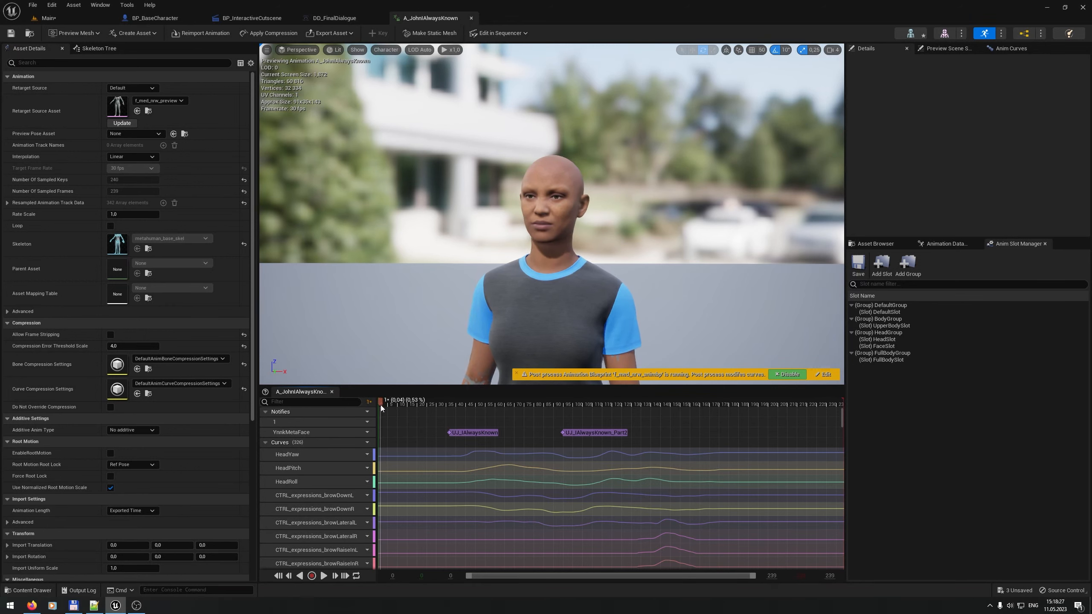
{"action": "right_click", "coordinate": [449, 424]}
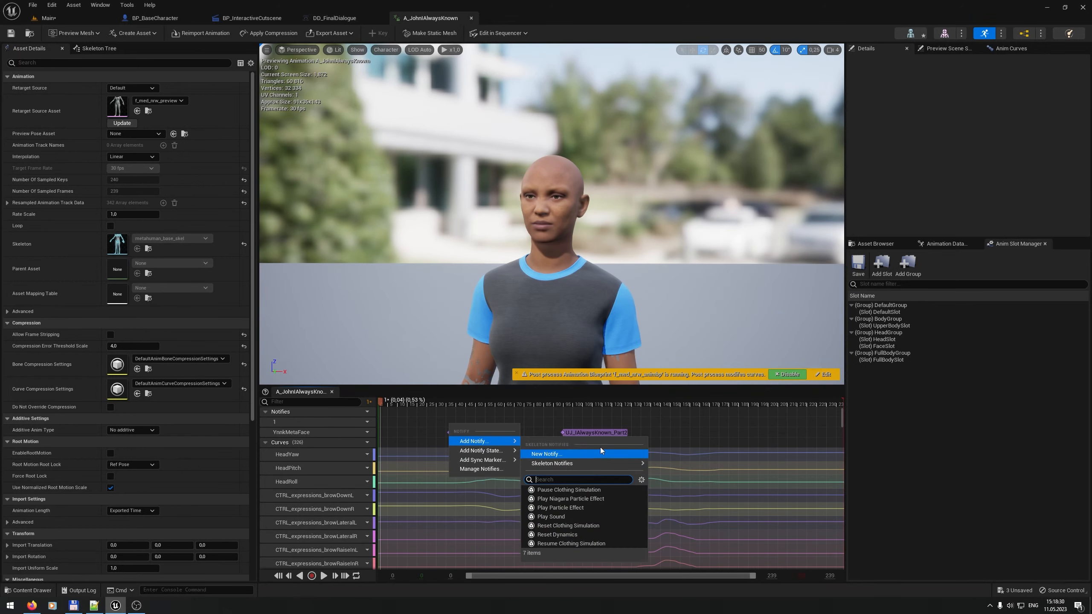
{"action": "mouse_move", "coordinate": [614, 464]}
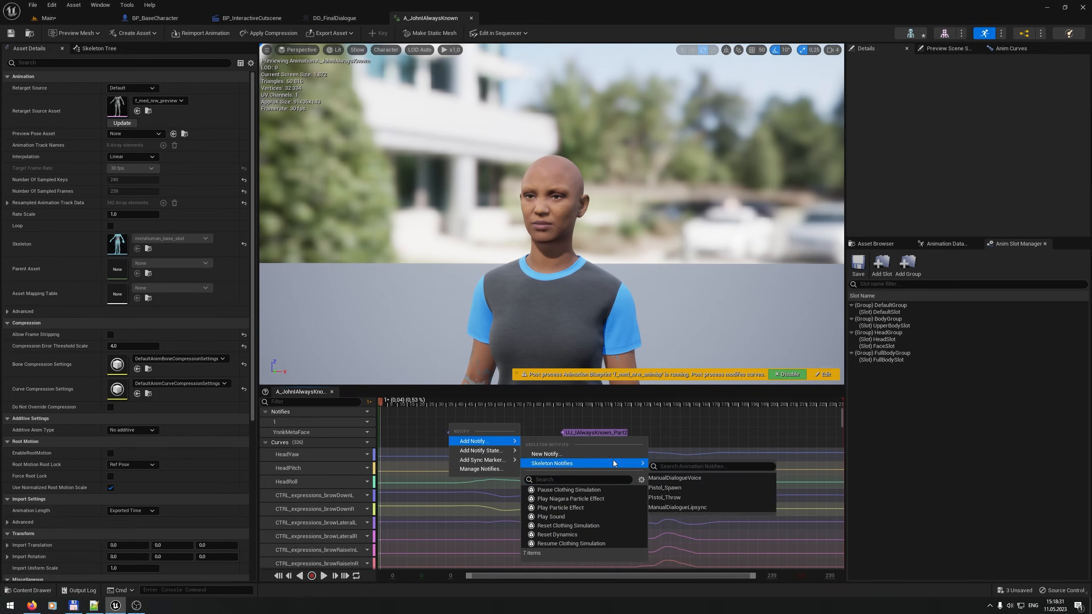
{"action": "left_click", "coordinate": [698, 479]}
{"action": "right_click", "coordinate": [563, 425]}
{"action": "mouse_move", "coordinate": [757, 459]}
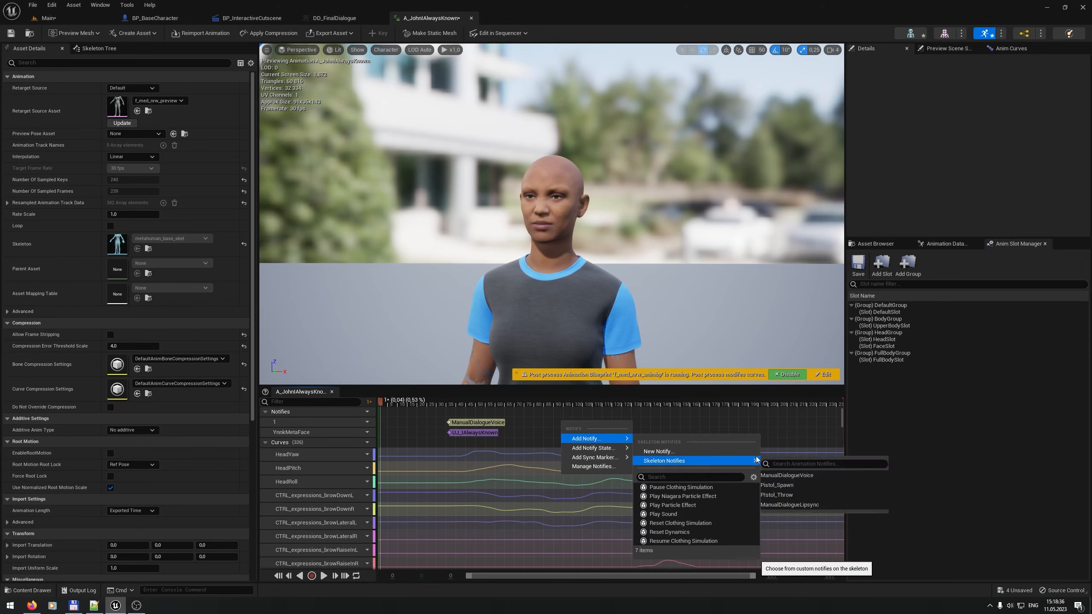
{"action": "left_click", "coordinate": [787, 476]}
Step: Match the begin times of both ManualDialogueVoice notifies to those of the sound notifies below them
{"action": "left_click", "coordinate": [452, 432]}
{"action": "right_click", "coordinate": [446, 434]}
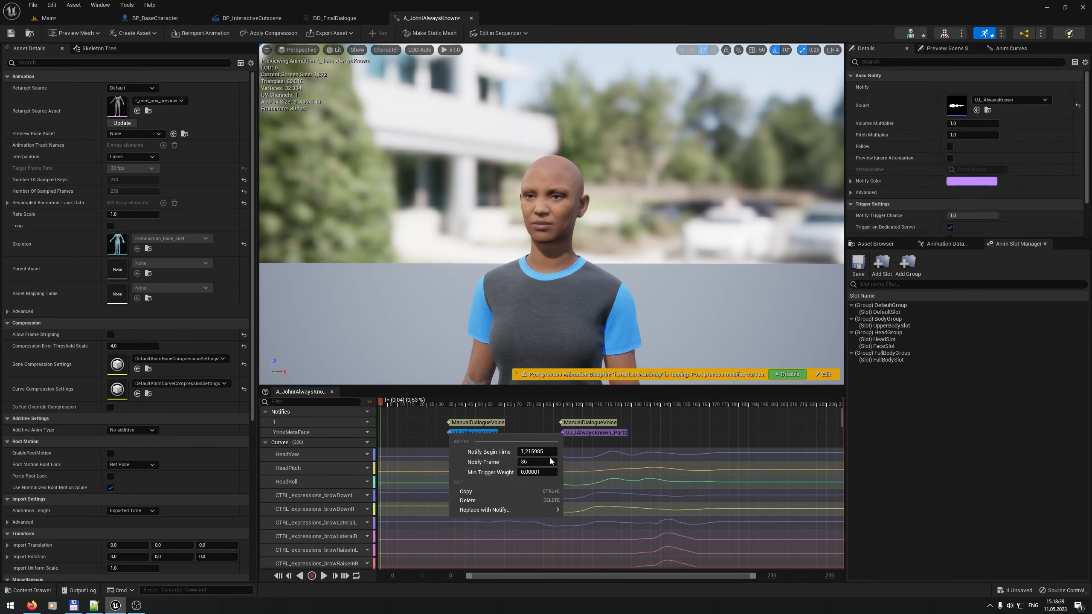
{"action": "left_click", "coordinate": [451, 423]}
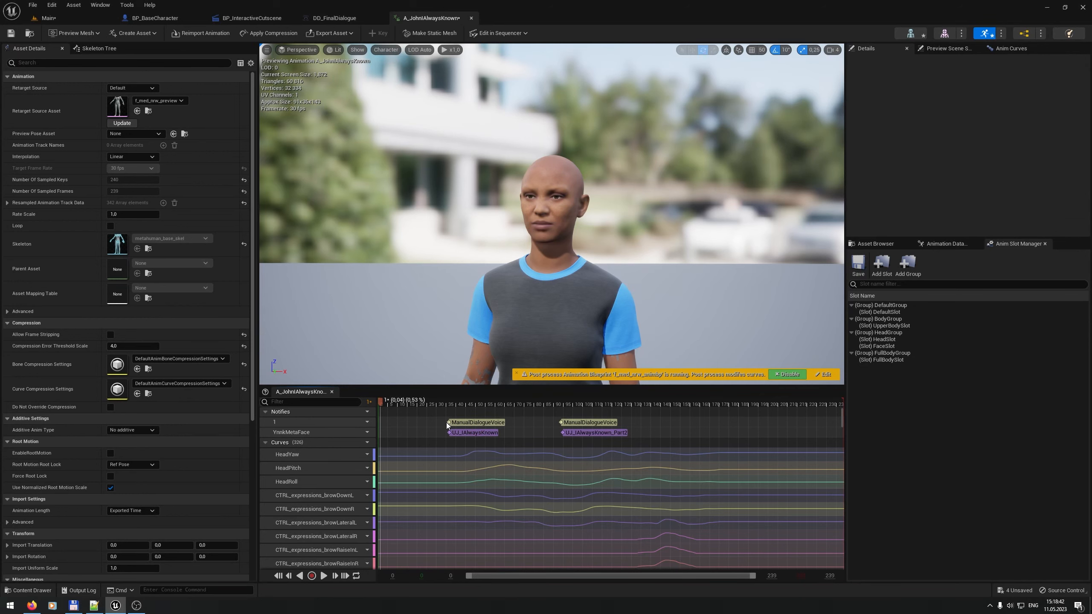
{"action": "right_click", "coordinate": [451, 424]}
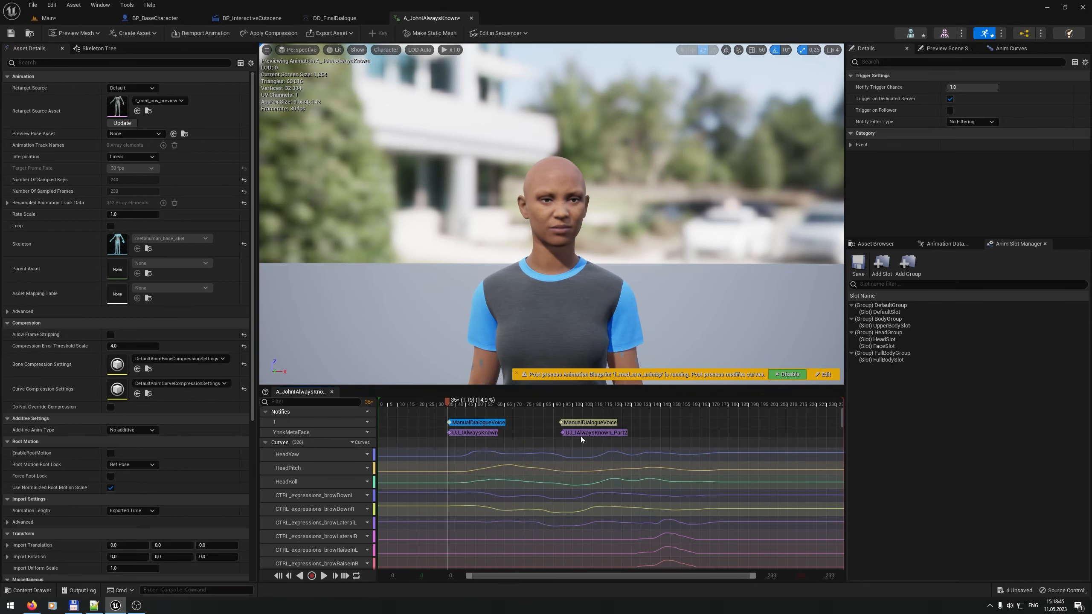
{"action": "right_click", "coordinate": [567, 432]}
{"action": "left_click", "coordinate": [567, 423]}
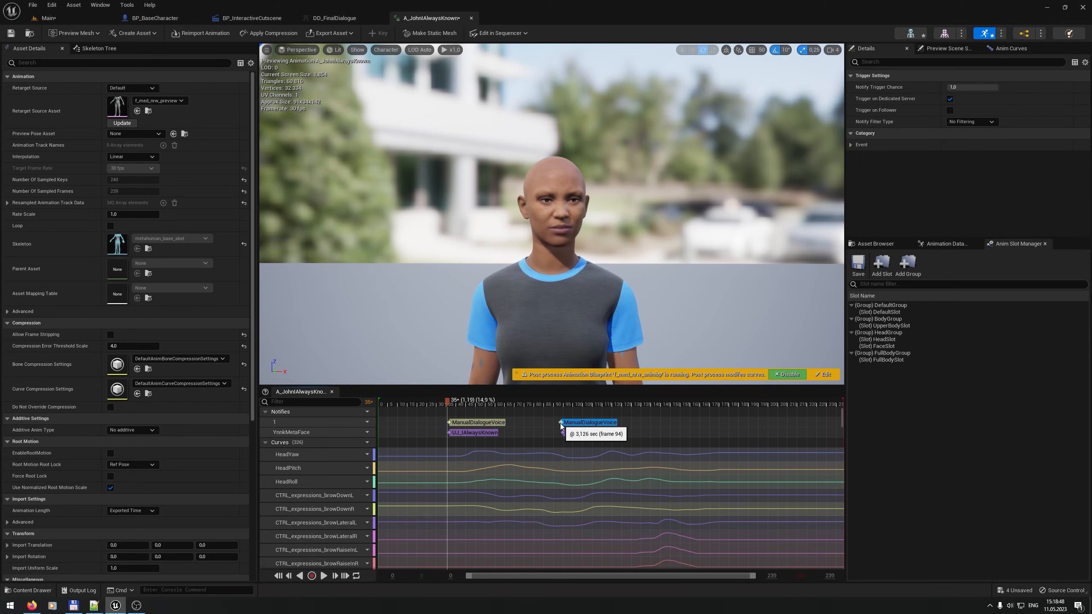
{"action": "right_click", "coordinate": [563, 423]}
{"action": "left_click", "coordinate": [510, 428]}
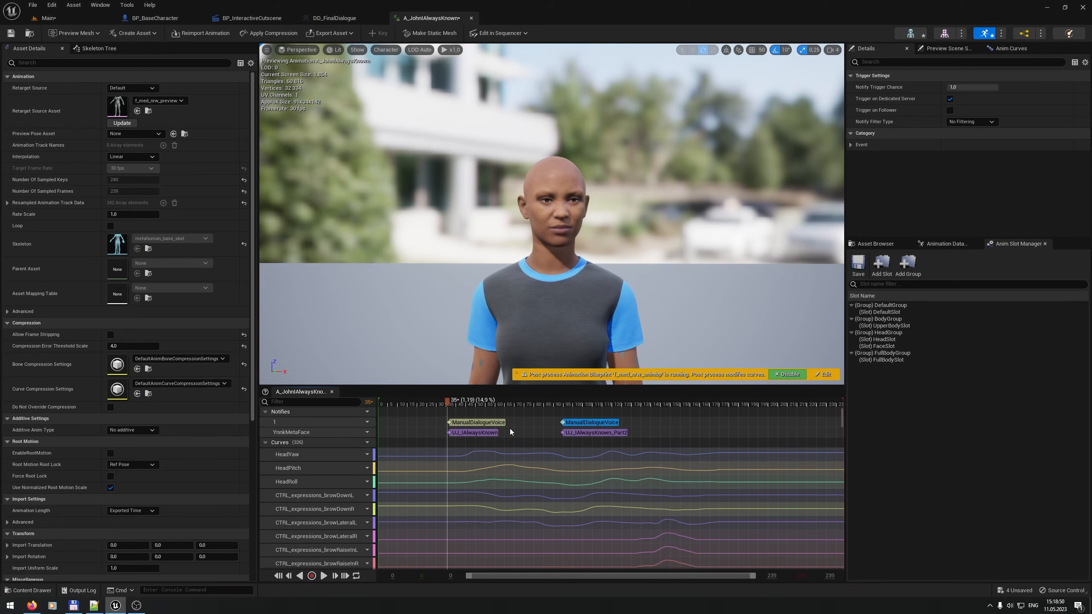
Step: Delete both sound notifies from the YnnkMetaFace track, and save and close the animation
{"action": "left_click", "coordinate": [456, 433]}
{"action": "key", "text": "Delete"}
{"action": "left_click", "coordinate": [563, 433]}
{"action": "key", "text": "Delete"}
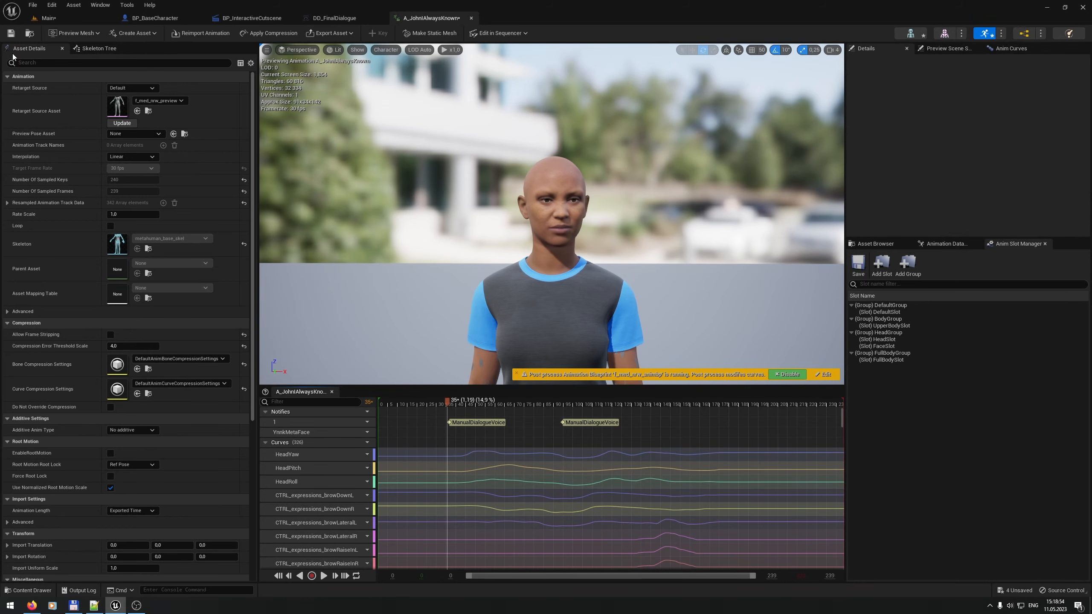
{"action": "left_click", "coordinate": [472, 18]}
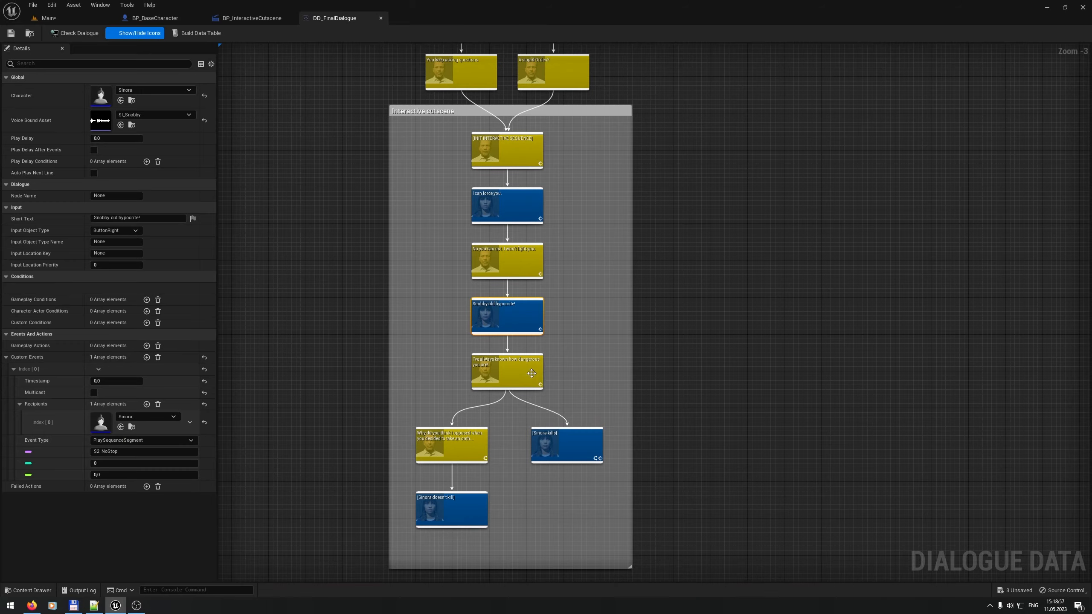
Step: Look up the PlaySequenceSegment name on the "I've always known how dangerous you are" node in DD_FinalDialogue and return to the level
{"action": "scroll", "coordinate": [532, 374], "scroll_direction": "up", "scroll_amount": 3}
{"action": "left_click", "coordinate": [527, 317]}
{"action": "left_click", "coordinate": [96, 404]}
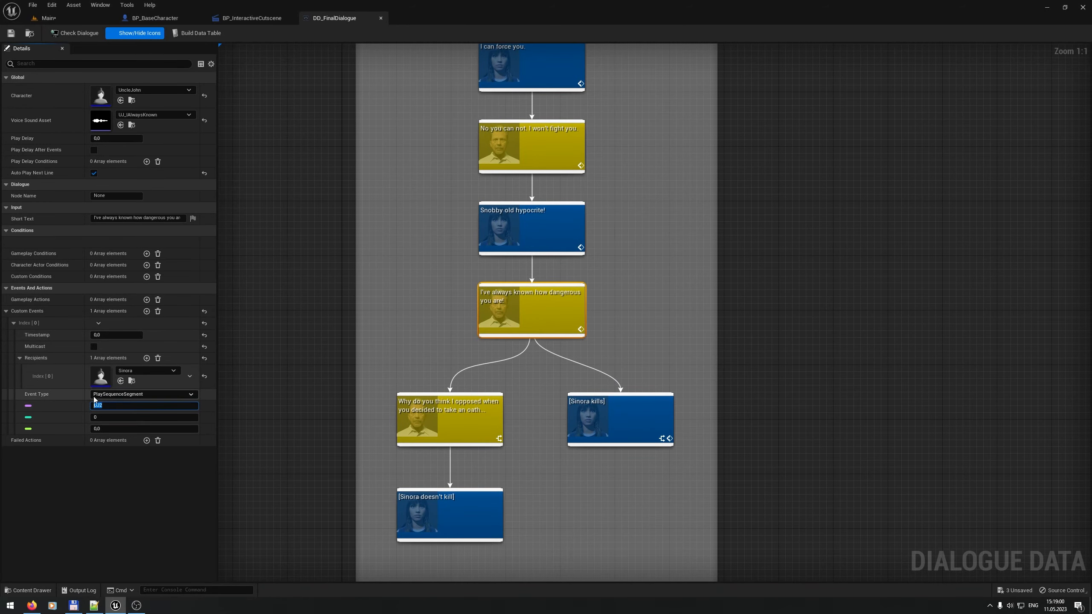
{"action": "left_click", "coordinate": [47, 18]}
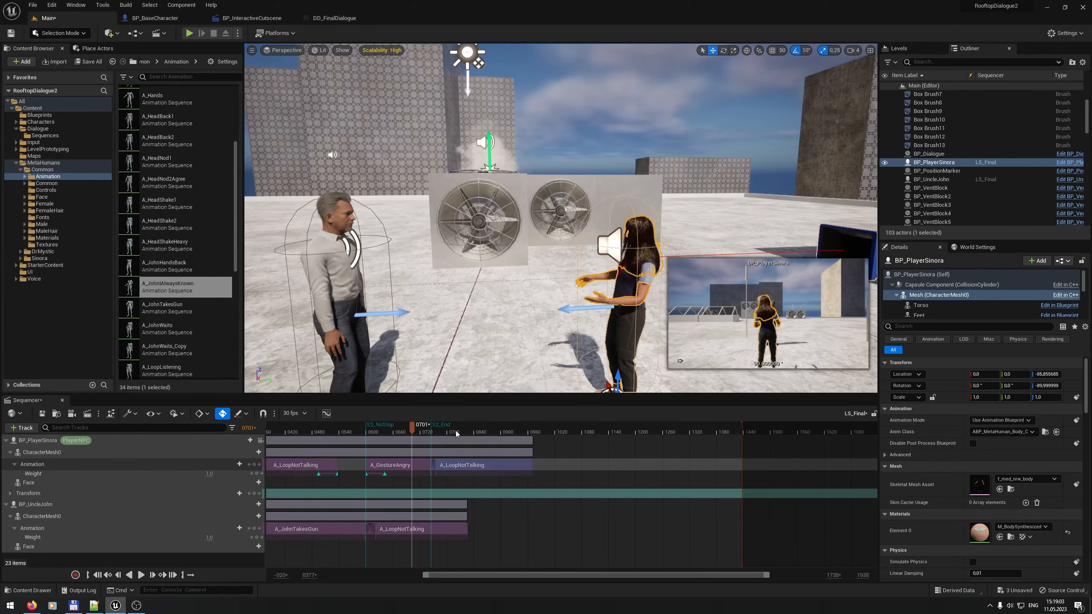
Step: Add a timeline mark labelled UJ2 just after the S2_End mark, at about frame 765
{"action": "left_click_drag", "start_coordinate": [449, 430], "coordinate": [439, 431]}
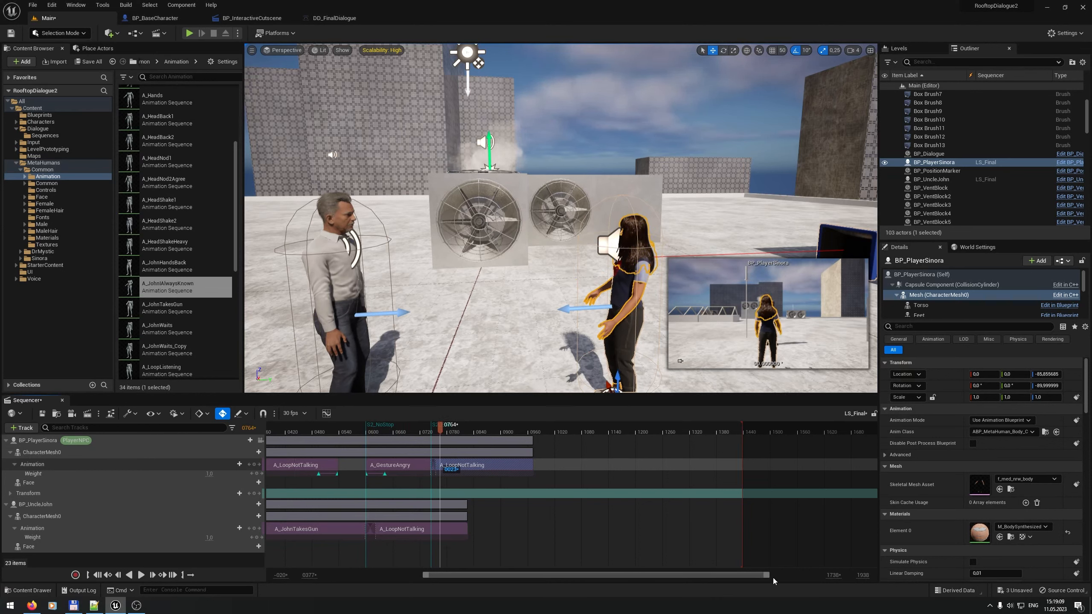
{"action": "left_click_drag", "start_coordinate": [767, 575], "coordinate": [563, 602]}
{"action": "right_click", "coordinate": [642, 434]}
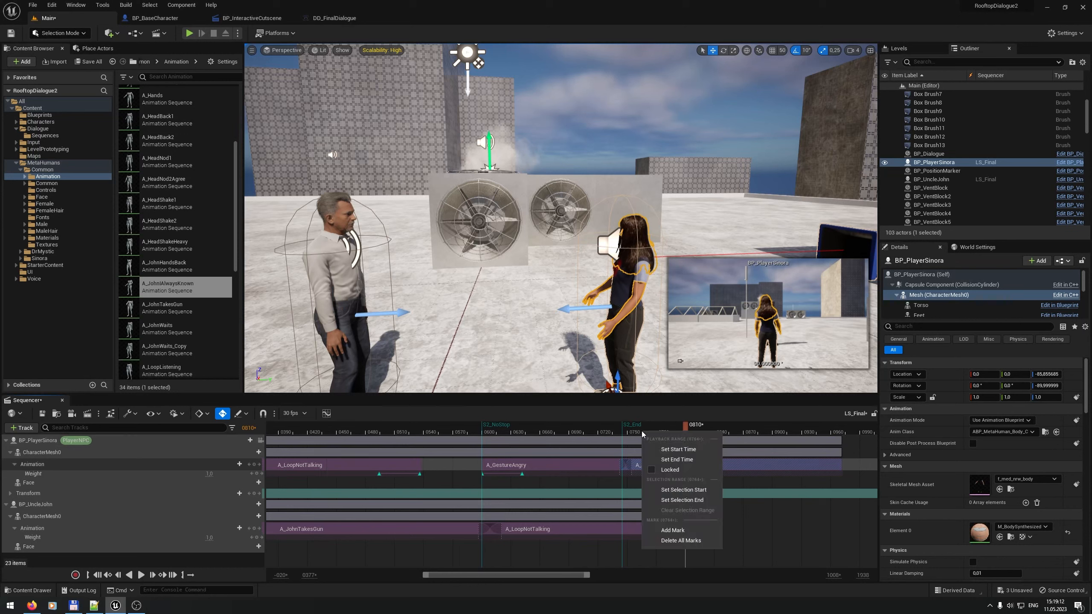
{"action": "left_click", "coordinate": [683, 530]}
{"action": "right_click", "coordinate": [643, 427]}
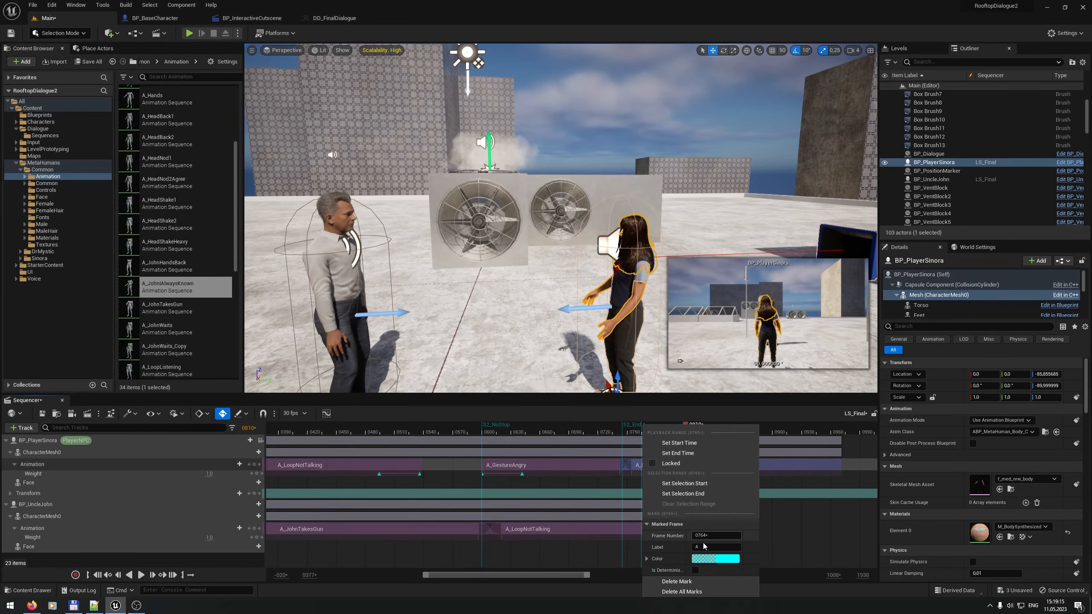
{"action": "type", "text": "UJ2"}
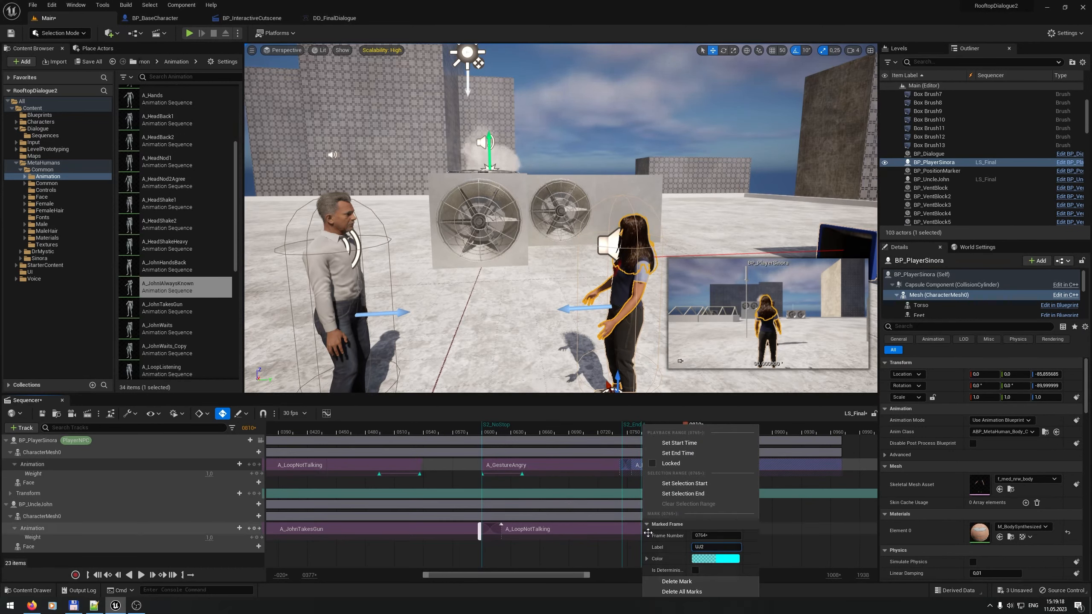
{"action": "left_click", "coordinate": [711, 536]}
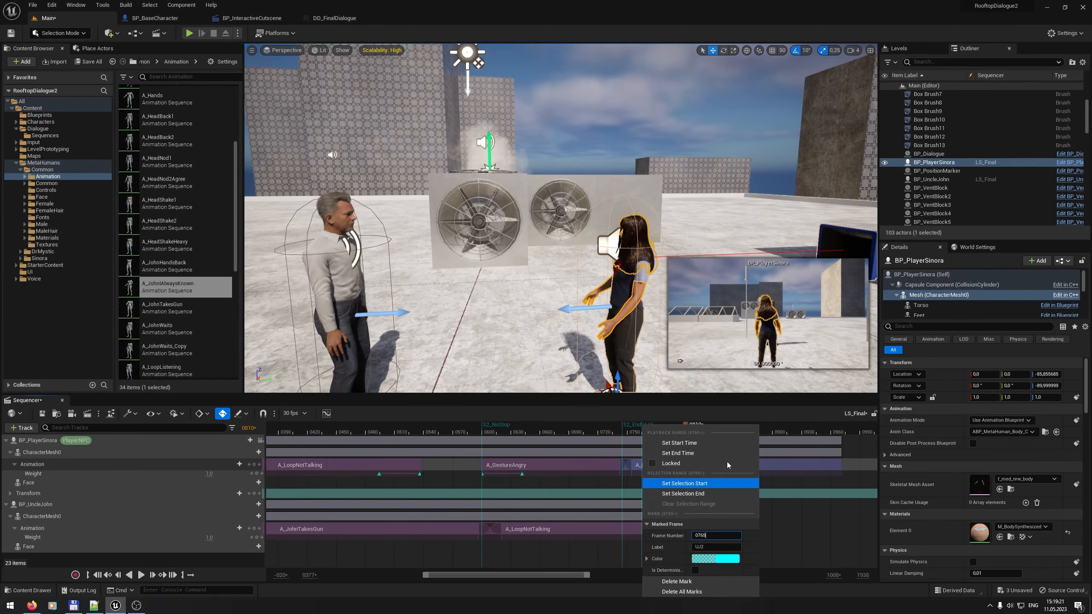
{"action": "left_click", "coordinate": [769, 429]}
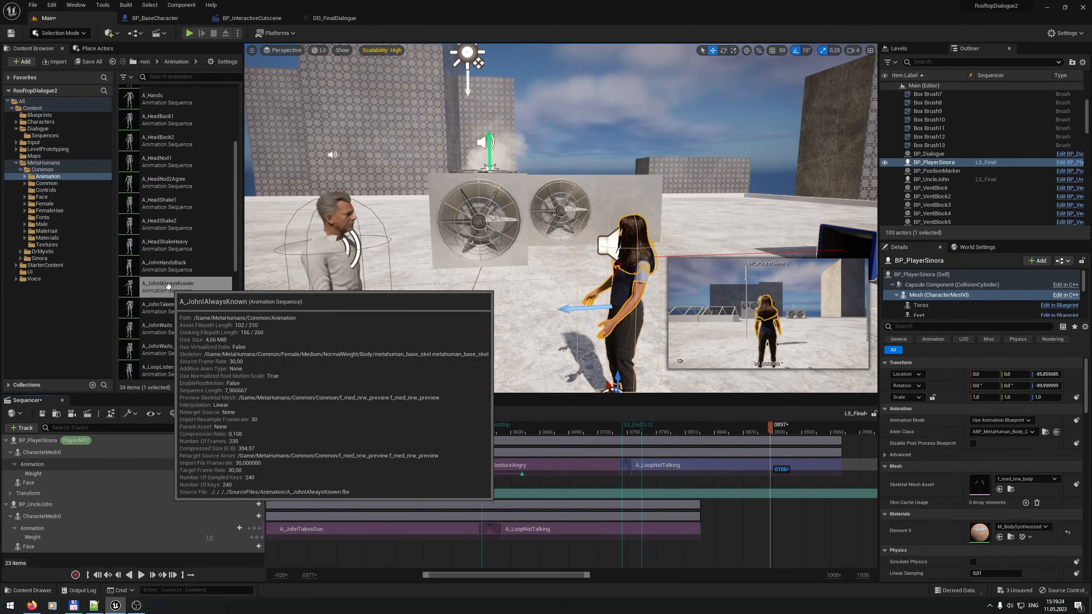
Step: Add A_JohnIAlwaysKnown to BP_UncleJohn's animation track, starting at about frame 752 so it blends with a shortened A_LoopNotTalking near UJ2
{"action": "left_click_drag", "start_coordinate": [168, 286], "coordinate": [641, 529]}
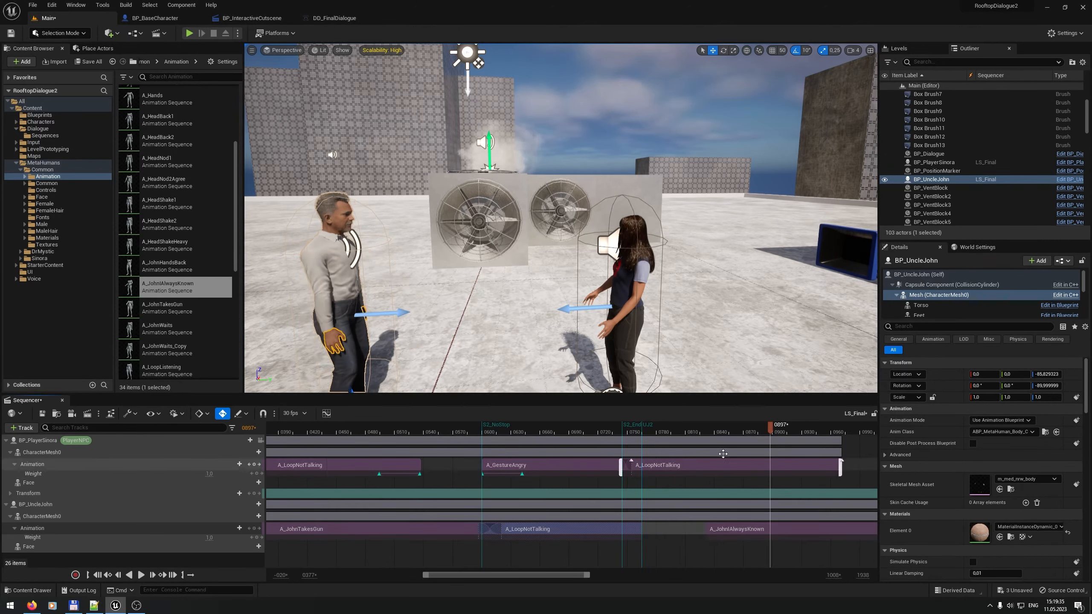
{"action": "mouse_move", "coordinate": [653, 426]}
{"action": "left_mouse_down"}
{"action": "mouse_move", "coordinate": [624, 425]}
{"action": "mouse_move", "coordinate": [664, 427]}
{"action": "left_mouse_up"}
{"action": "left_click_drag", "start_coordinate": [737, 529], "coordinate": [670, 531]}
{"action": "left_click_drag", "start_coordinate": [632, 431], "coordinate": [665, 431]}
{"action": "left_click", "coordinate": [691, 528]}
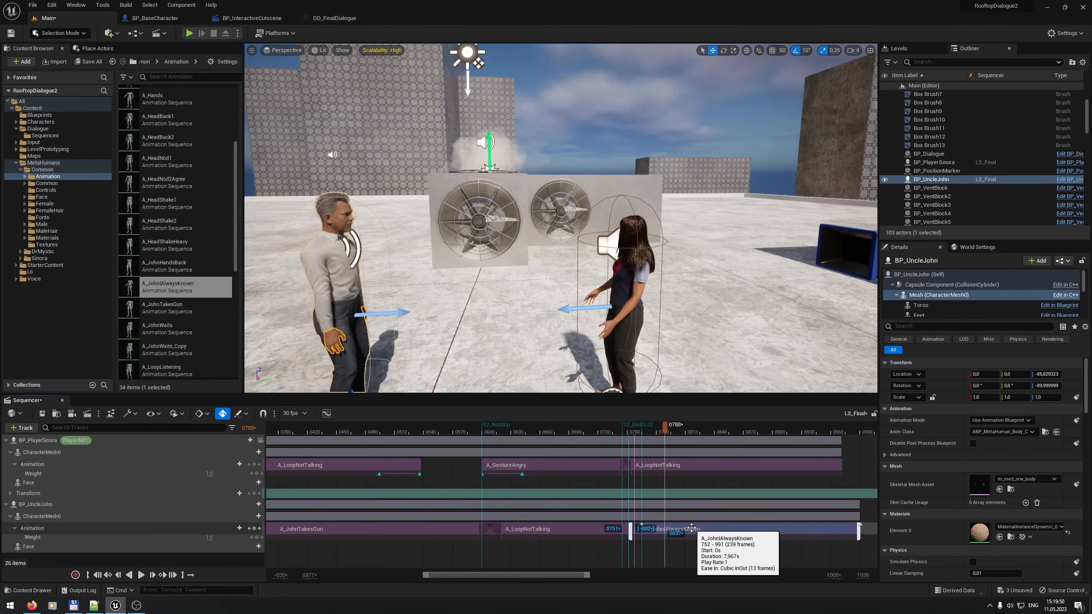
Step: Examine how the LS_Final timeline plays past UJ2, through the ends of A_JohnIAlwaysKnown and the following empty frames
{"action": "left_click_drag", "start_coordinate": [692, 528], "coordinate": [692, 528]}
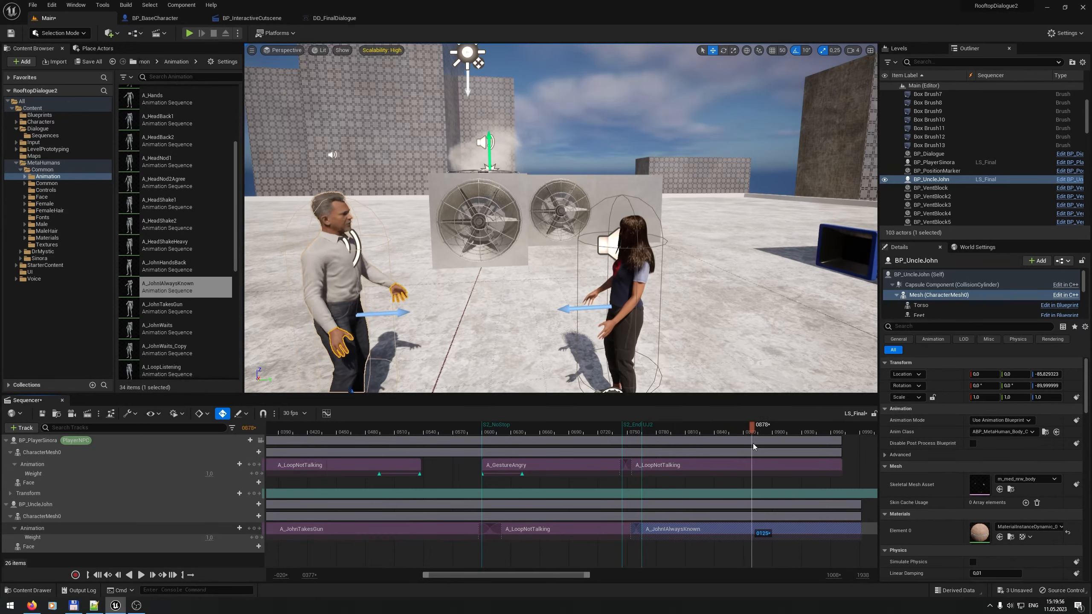
{"action": "mouse_move", "coordinate": [829, 457]}
{"action": "left_mouse_down"}
{"action": "mouse_move", "coordinate": [653, 470]}
{"action": "mouse_move", "coordinate": [830, 477]}
{"action": "left_mouse_up"}
{"action": "left_click_drag", "start_coordinate": [567, 575], "coordinate": [616, 573]}
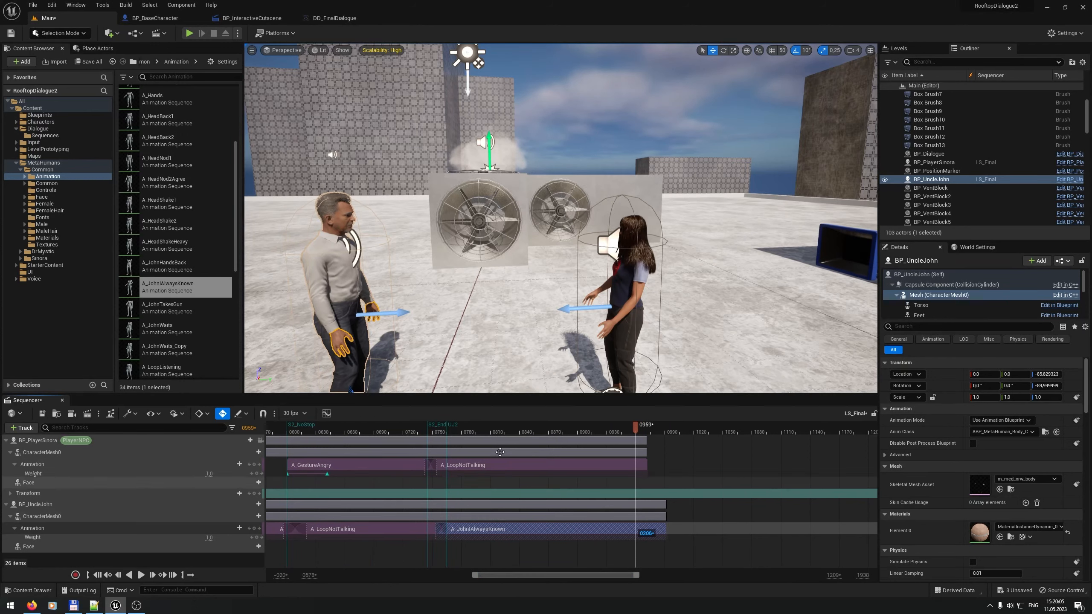
{"action": "left_click", "coordinate": [542, 431]}
{"action": "left_click_drag", "start_coordinate": [575, 431], "coordinate": [708, 416]}
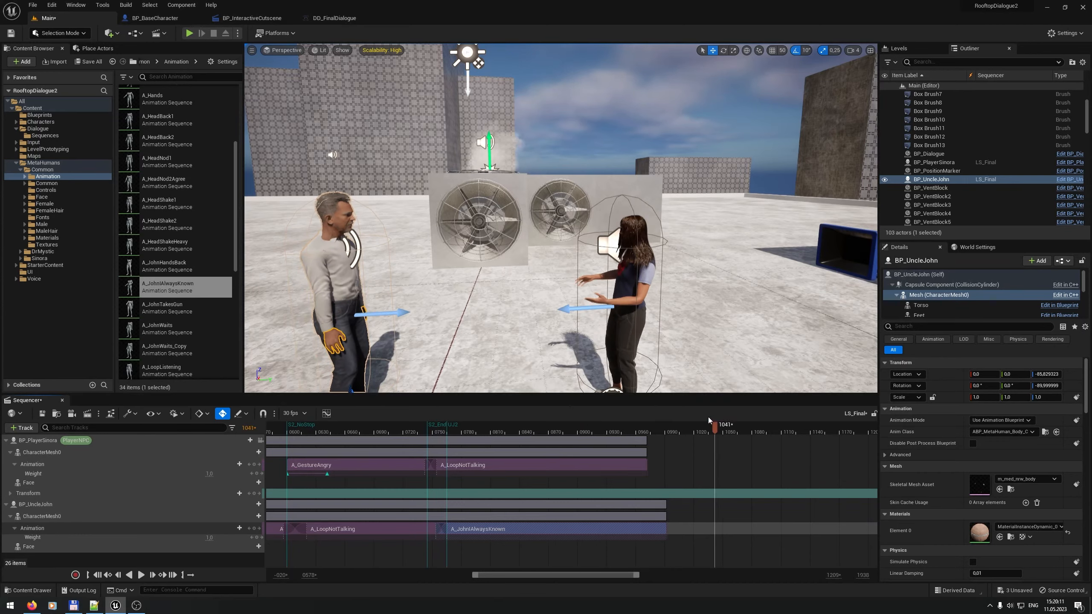
{"action": "key", "text": "alt+Tab"}
{"action": "key", "text": "alt+Tab"}
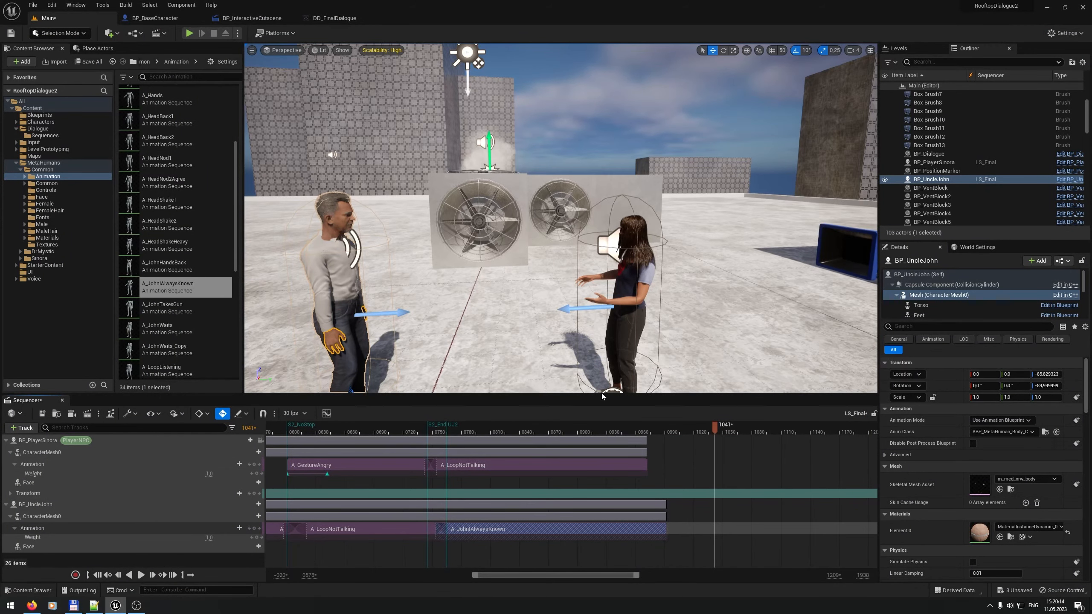
{"action": "left_click_drag", "start_coordinate": [638, 577], "coordinate": [696, 575]}
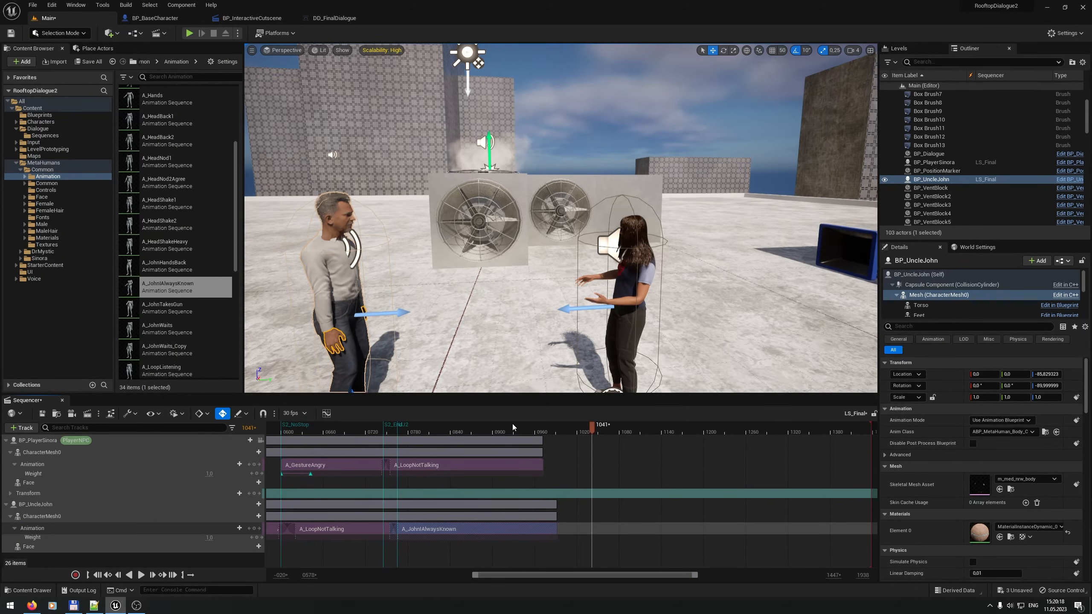
{"action": "left_click_drag", "start_coordinate": [515, 428], "coordinate": [614, 429]}
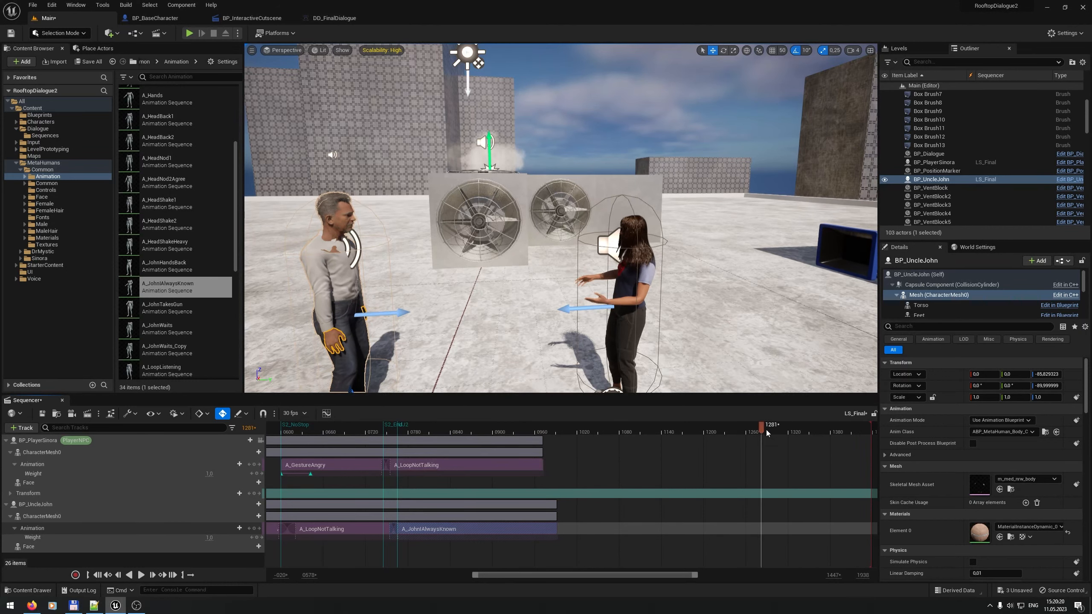
Step: Check the final DD_FinalDialogue nodes and the script lines in Notepad++ for the action following "No you can not. I won't fight you."
{"action": "left_click", "coordinate": [270, 19]}
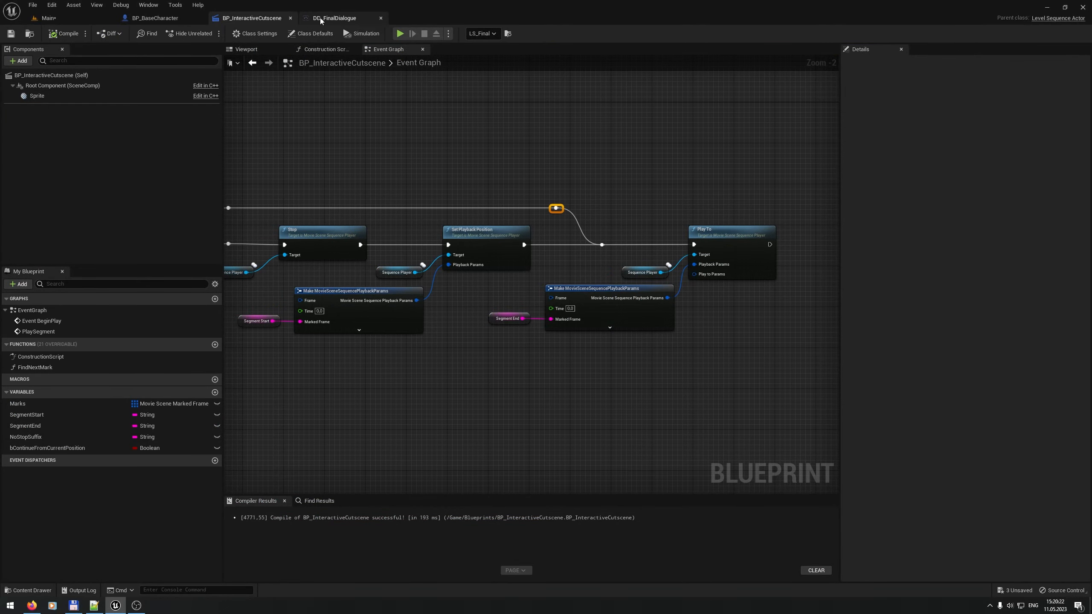
{"action": "left_click", "coordinate": [331, 18]}
{"action": "left_click", "coordinate": [510, 308]}
{"action": "right_click_drag", "start_coordinate": [447, 530], "coordinate": [540, 403]}
{"action": "left_click", "coordinate": [539, 403]}
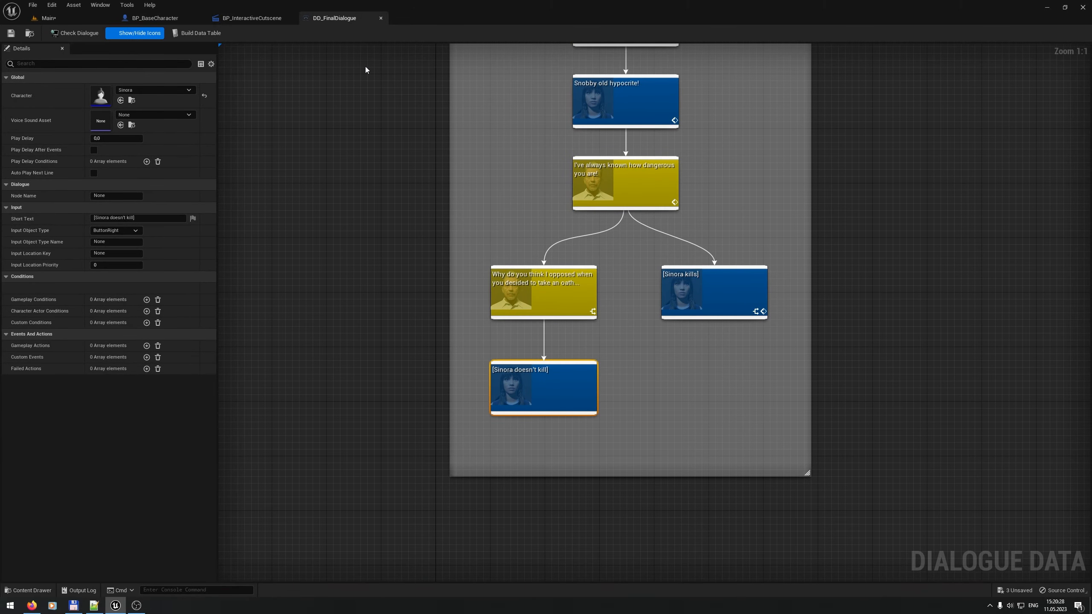
{"action": "right_click_drag", "start_coordinate": [366, 69], "coordinate": [515, 335]}
{"action": "left_click", "coordinate": [588, 248]}
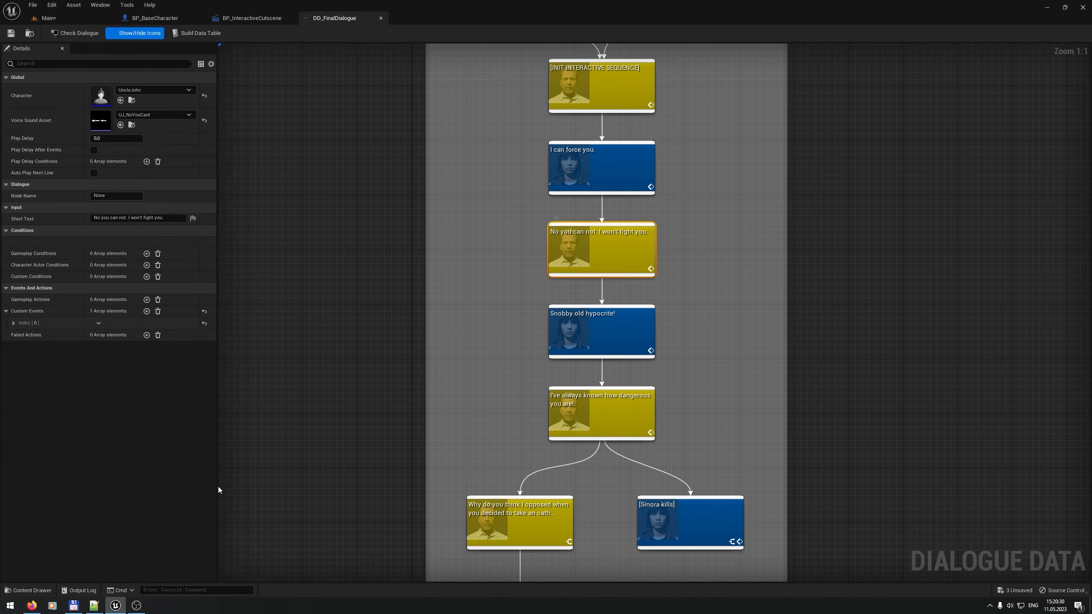
{"action": "left_click", "coordinate": [95, 606]}
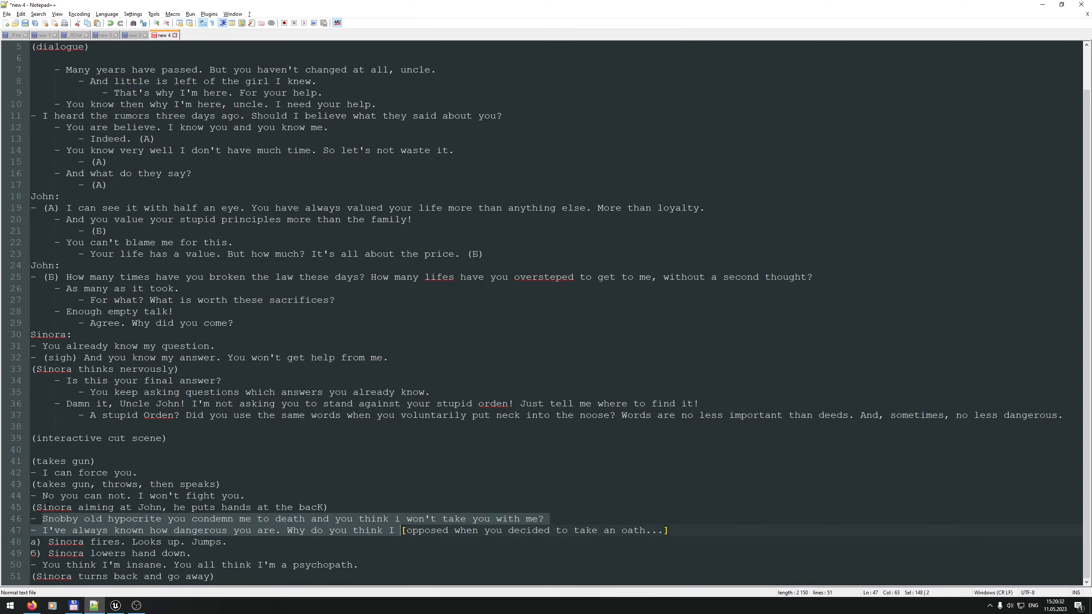
{"action": "left_click_drag", "start_coordinate": [34, 507], "coordinate": [335, 500]}
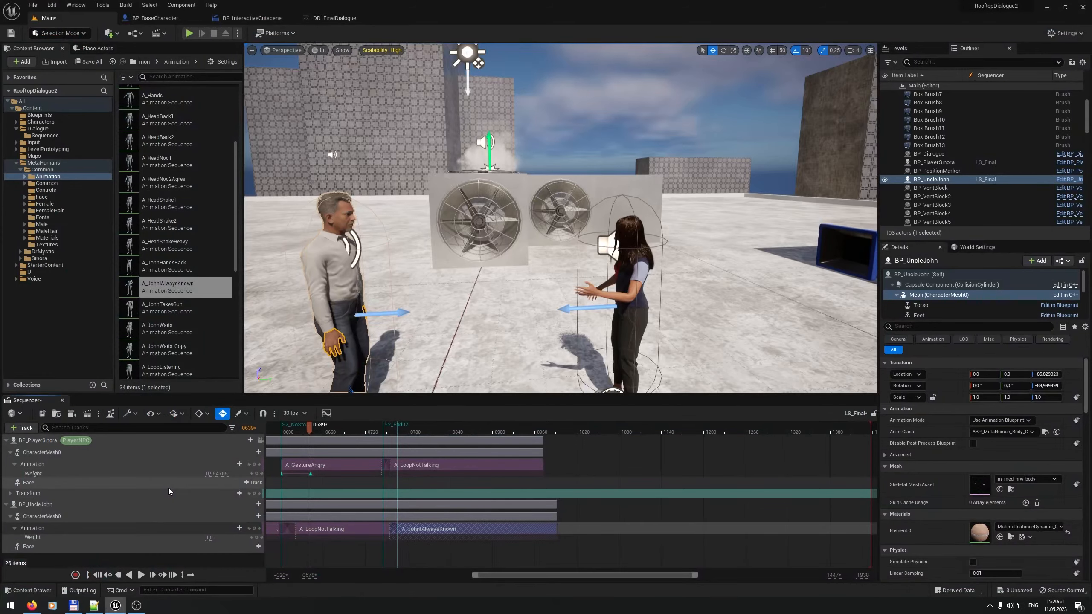
Step: Shift A_GestureAngry to about frame 844 together with Sinora's following A_LoopNotTalking and John's A_JohnIAlwaysKnown, and move John's A_LoopNotTalking to about frame 815
{"action": "left_click", "coordinate": [364, 430]}
{"action": "left_click_drag", "start_coordinate": [364, 430], "coordinate": [385, 429]}
{"action": "left_click", "coordinate": [456, 465], "text": "ctrl"}
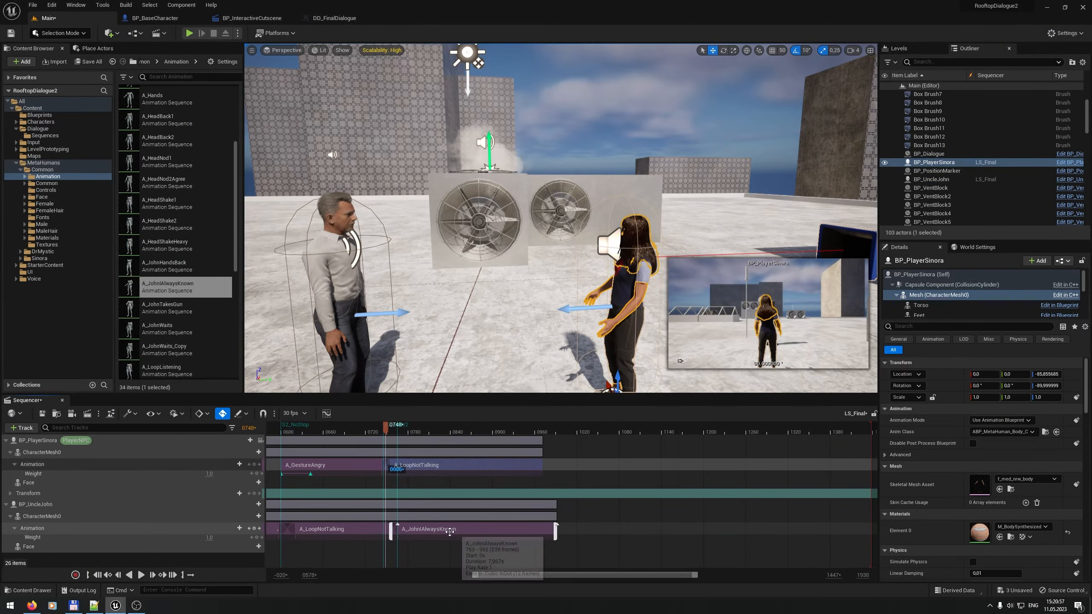
{"action": "left_click_drag", "start_coordinate": [280, 427], "coordinate": [279, 428]}
{"action": "left_click", "coordinate": [362, 467], "text": "ctrl"}
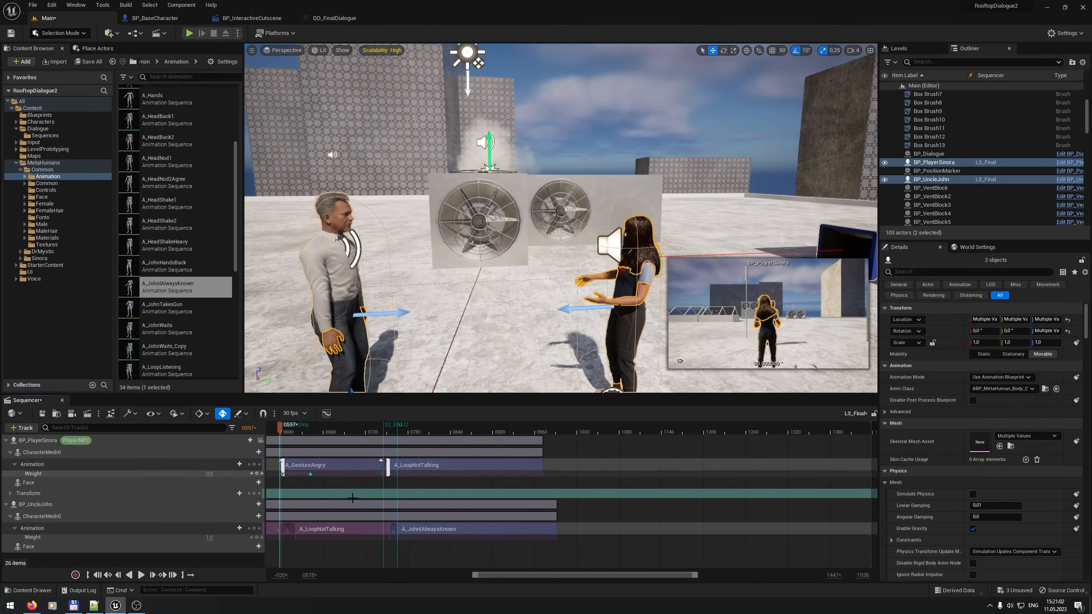
{"action": "left_click", "coordinate": [326, 529], "text": "ctrl"}
{"action": "left_click", "coordinate": [358, 528], "text": "ctrl"}
{"action": "left_click_drag", "start_coordinate": [331, 463], "coordinate": [503, 463]}
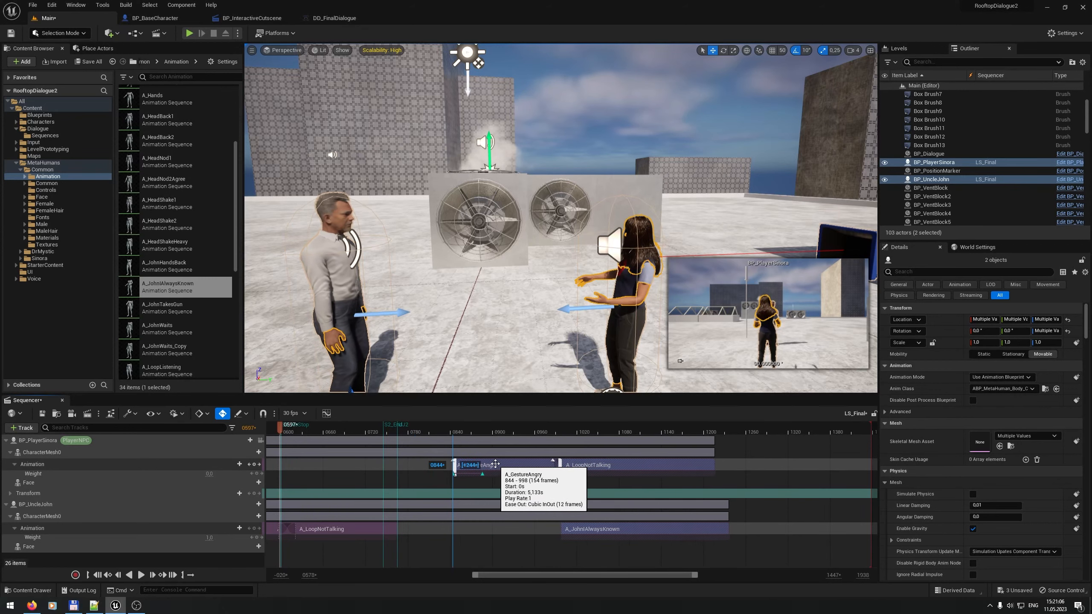
{"action": "left_click_drag", "start_coordinate": [342, 528], "coordinate": [503, 528]}
Step: Add A_SinoraGunUp2 to BP_PlayerSinora's animation track, starting at the S2_NoStop mark
{"action": "right_click_drag", "start_coordinate": [444, 336], "coordinate": [483, 334]}
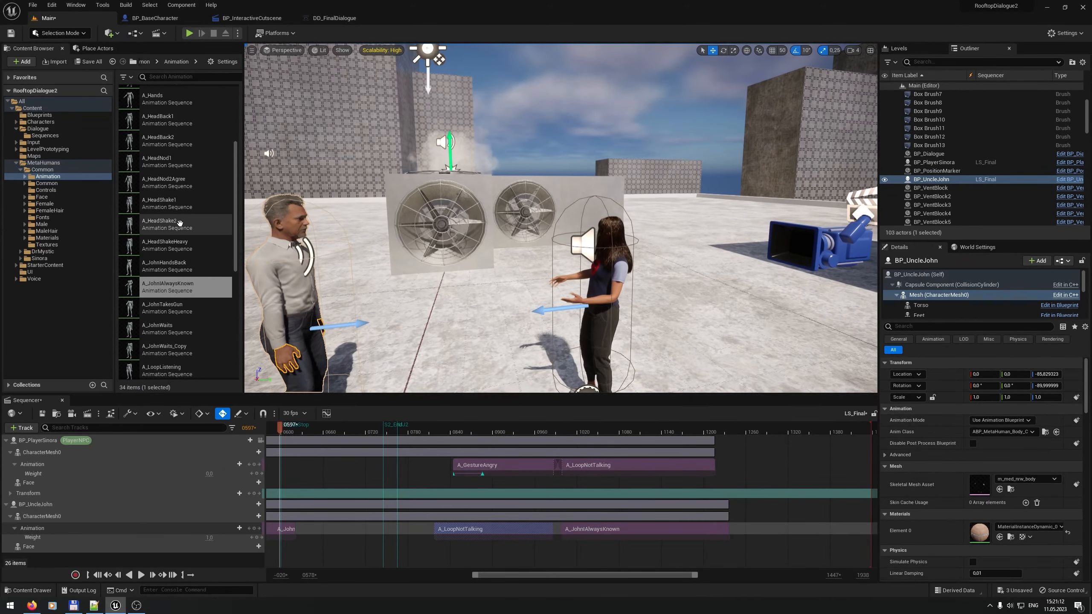
{"action": "scroll", "coordinate": [180, 224], "scroll_direction": "down", "scroll_amount": 5}
{"action": "scroll", "coordinate": [179, 323], "scroll_direction": "down", "scroll_amount": 4}
{"action": "left_click_drag", "start_coordinate": [495, 576], "coordinate": [434, 579]}
{"action": "scroll", "coordinate": [187, 301], "scroll_direction": "down", "scroll_amount": 1}
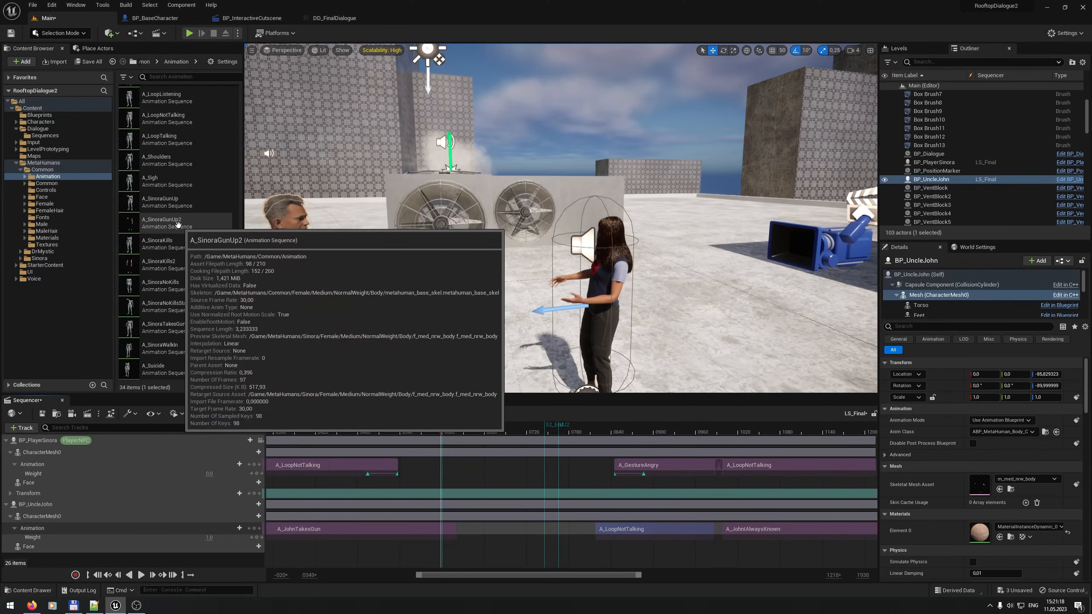
{"action": "left_click_drag", "start_coordinate": [179, 222], "coordinate": [468, 469]}
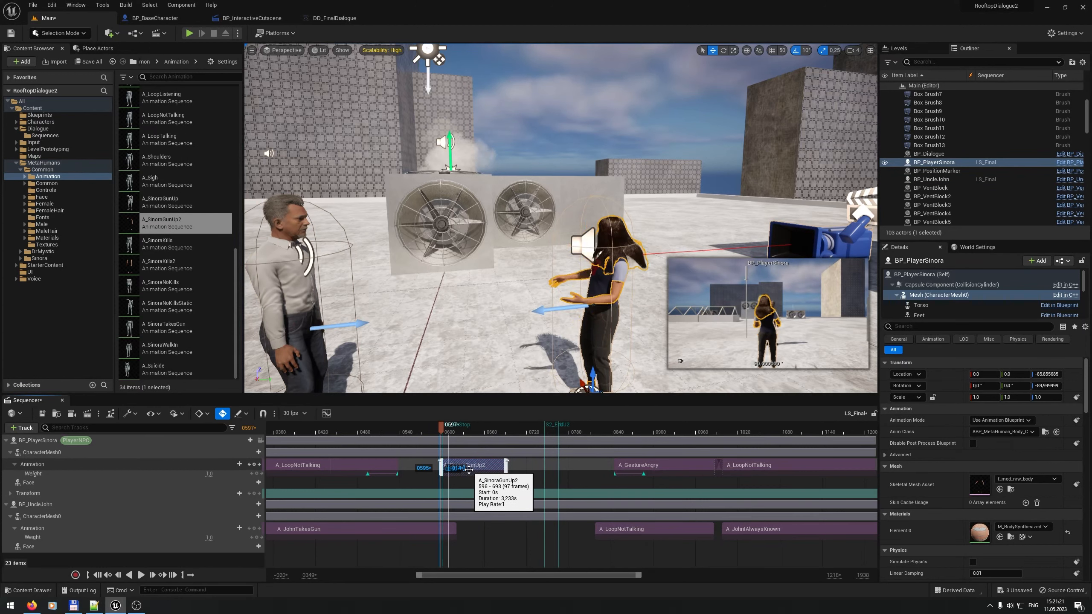
{"action": "left_click_drag", "start_coordinate": [640, 574], "coordinate": [493, 571]}
{"action": "left_click_drag", "start_coordinate": [638, 466], "coordinate": [673, 469]}
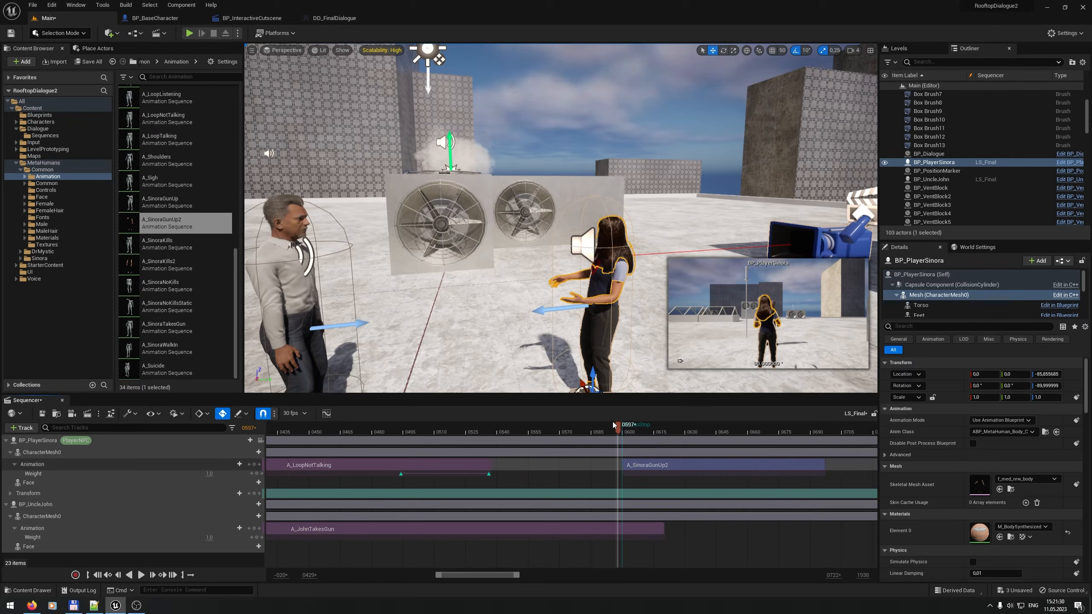
Step: Key the A_SinoraGunUp2 weight from 0 at frame 600 to 1.0 at frame 628
{"action": "left_click_drag", "start_coordinate": [615, 424], "coordinate": [690, 432]}
{"action": "left_click", "coordinate": [256, 474]}
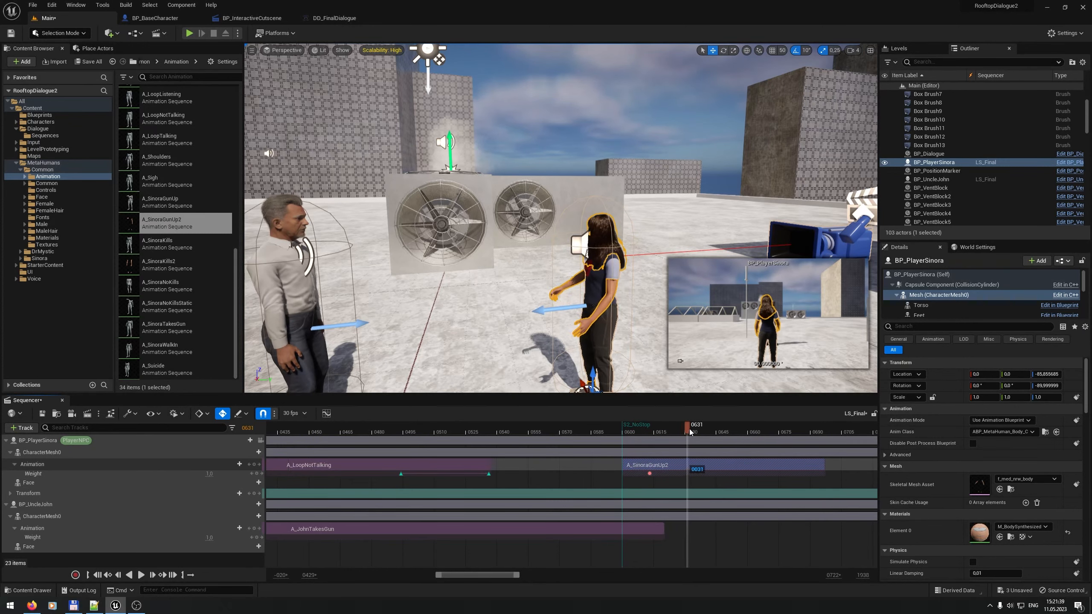
{"action": "left_click_drag", "start_coordinate": [649, 473], "coordinate": [680, 473]}
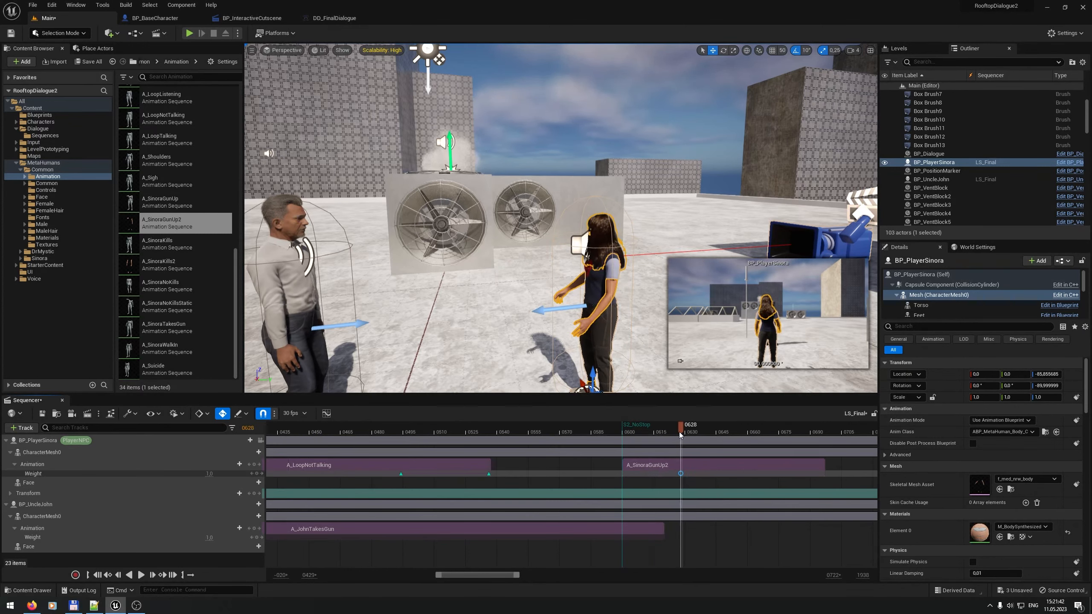
{"action": "left_click_drag", "start_coordinate": [681, 432], "coordinate": [626, 439]}
{"action": "left_click", "coordinate": [649, 466]}
{"action": "key", "text": "Left"}
{"action": "key", "text": "Left"}
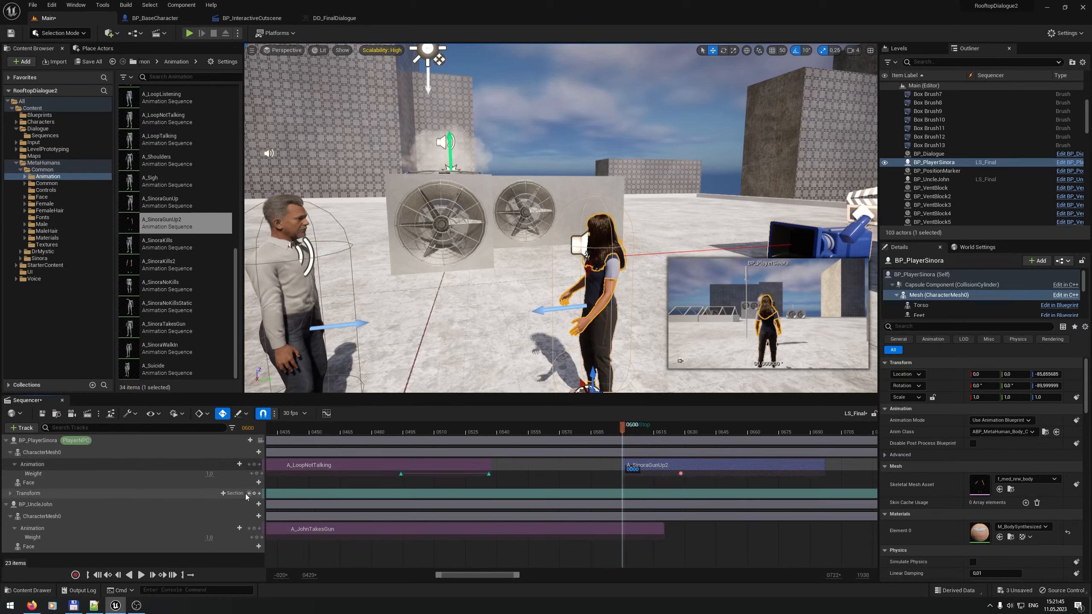
{"action": "type", "text": "0"}
{"action": "key", "text": "Return"}
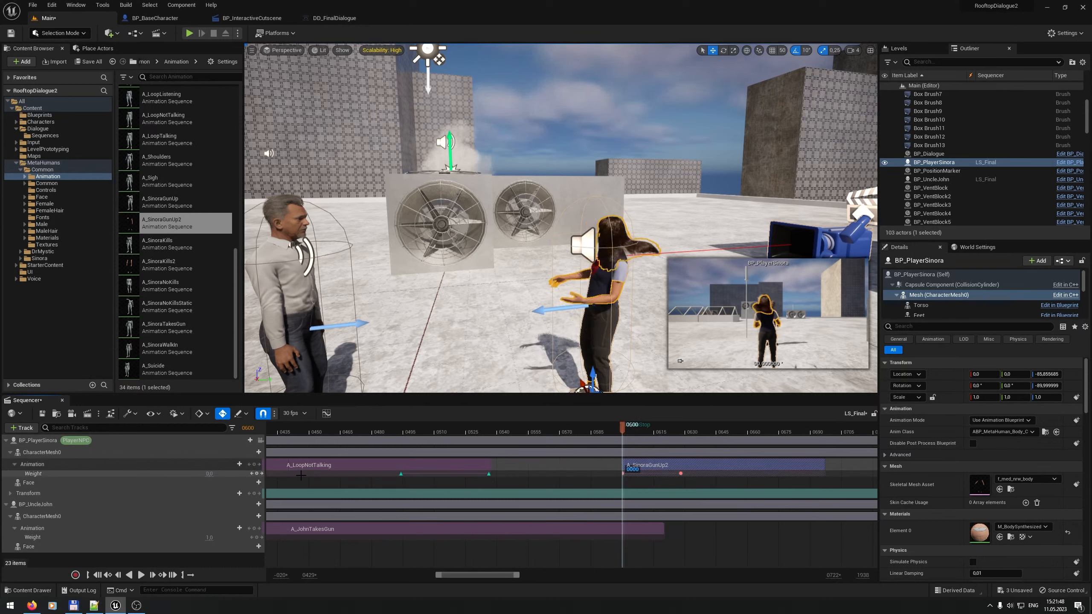
Step: Set both A_SinoraGunUp2 weight keys to linear interpolation and check the blend
{"action": "right_click", "coordinate": [623, 473]}
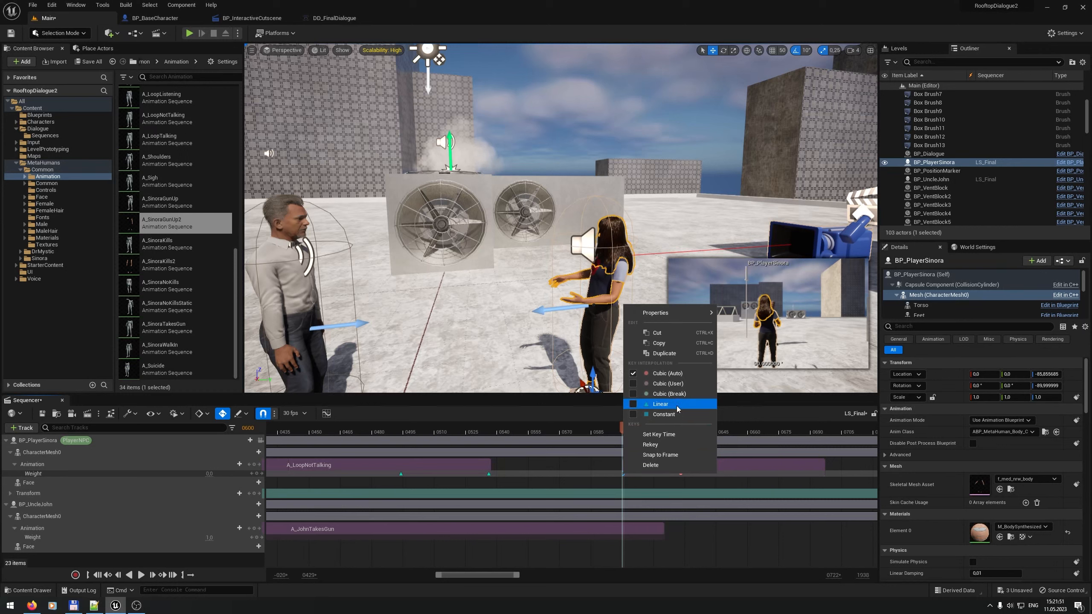
{"action": "left_click", "coordinate": [718, 403]}
{"action": "right_click", "coordinate": [680, 474]}
{"action": "left_click", "coordinate": [718, 404]}
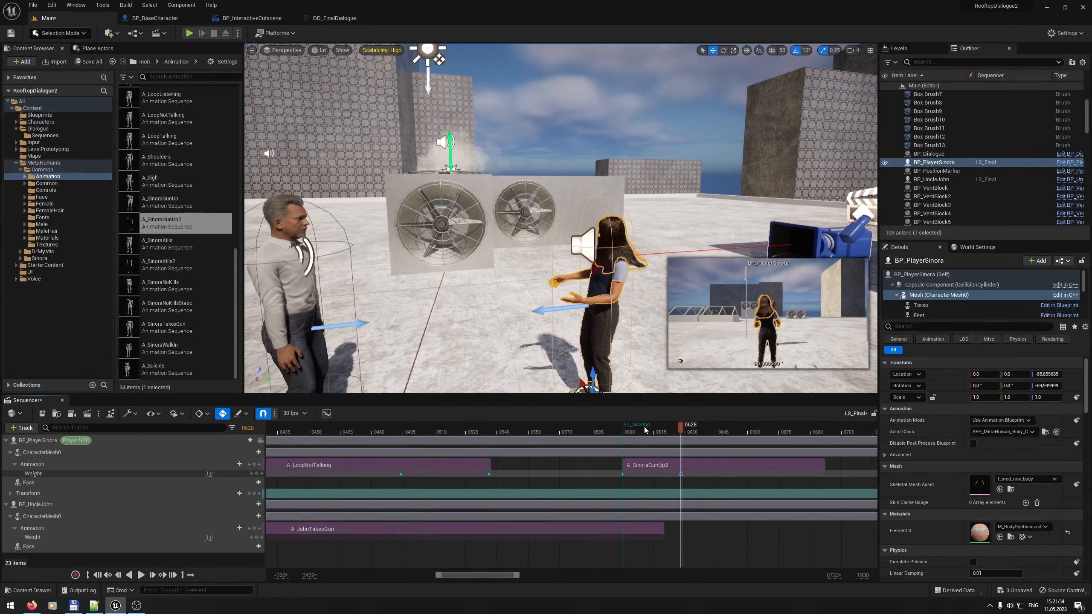
{"action": "left_click", "coordinate": [674, 431]}
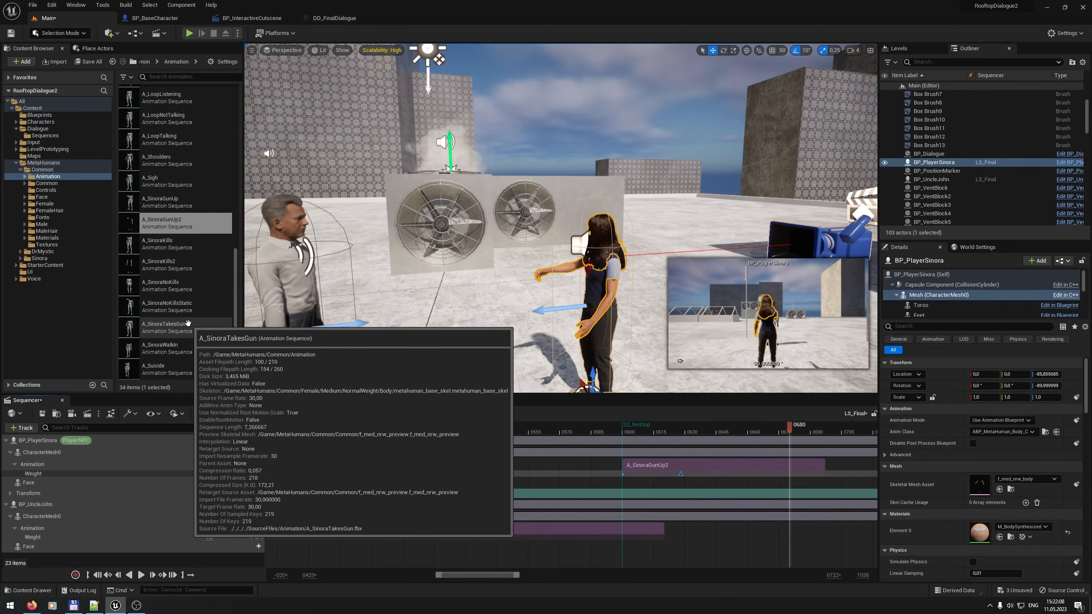
Step: Add A_JohnHandsBack to BP_UncleJohn's animation track just after A_JohnTakesGun, starting at about frame 634
{"action": "scroll", "coordinate": [186, 322], "scroll_direction": "up", "scroll_amount": 2}
{"action": "scroll", "coordinate": [186, 323], "scroll_direction": "up", "scroll_amount": 5}
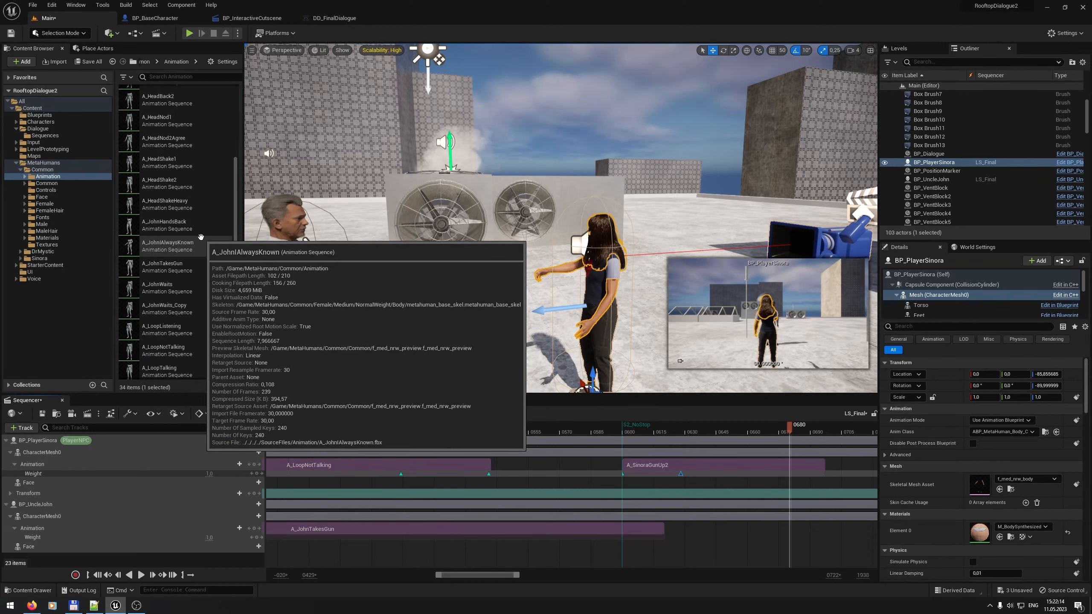
{"action": "left_click_drag", "start_coordinate": [200, 234], "coordinate": [604, 422]}
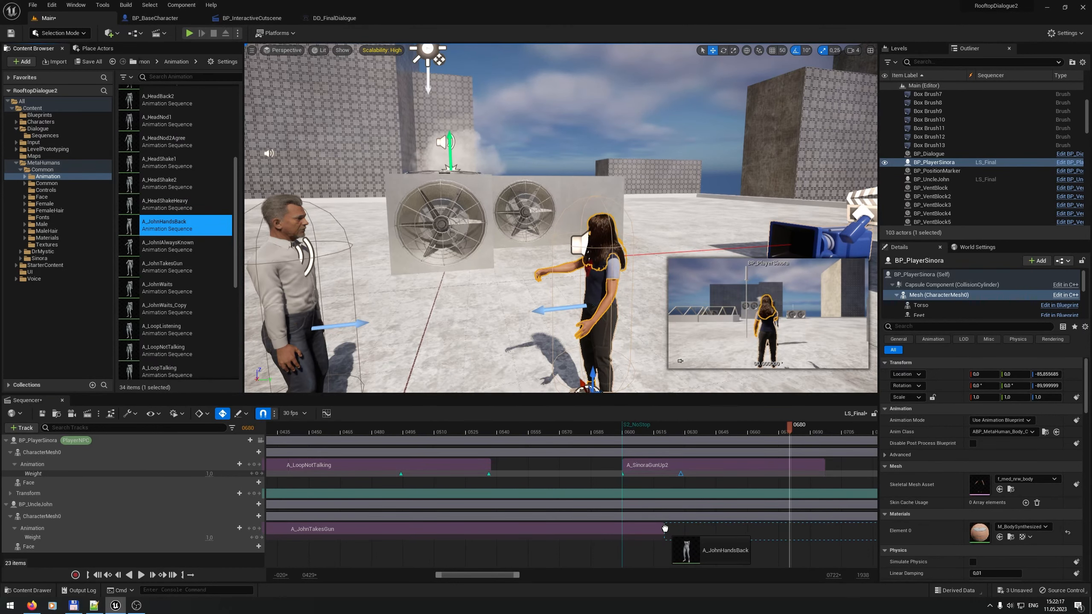
{"action": "left_click_drag", "start_coordinate": [665, 529], "coordinate": [711, 529]}
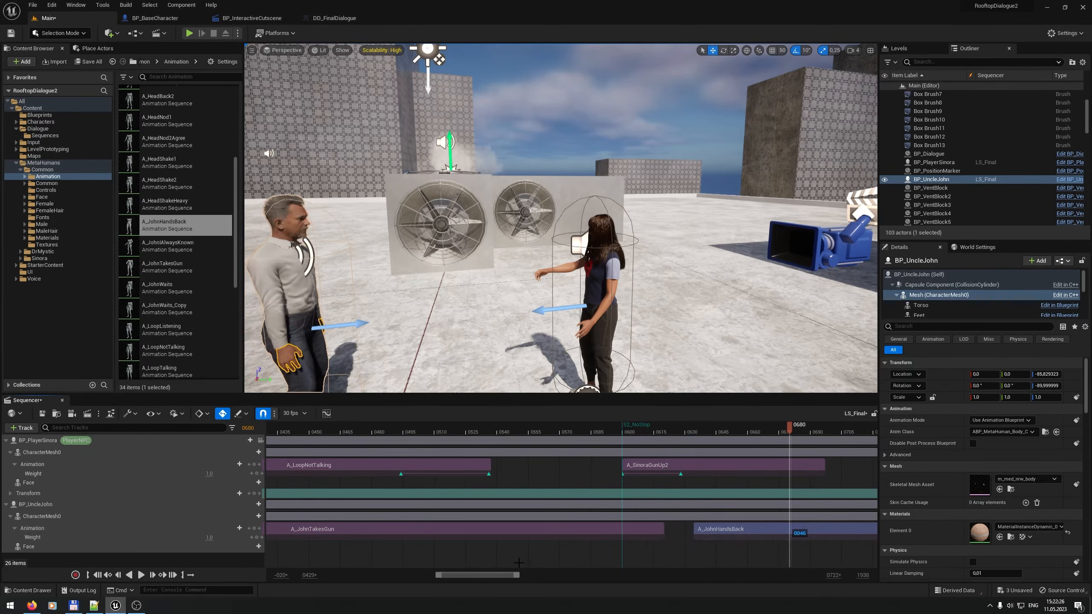
{"action": "left_click_drag", "start_coordinate": [638, 430], "coordinate": [734, 469]}
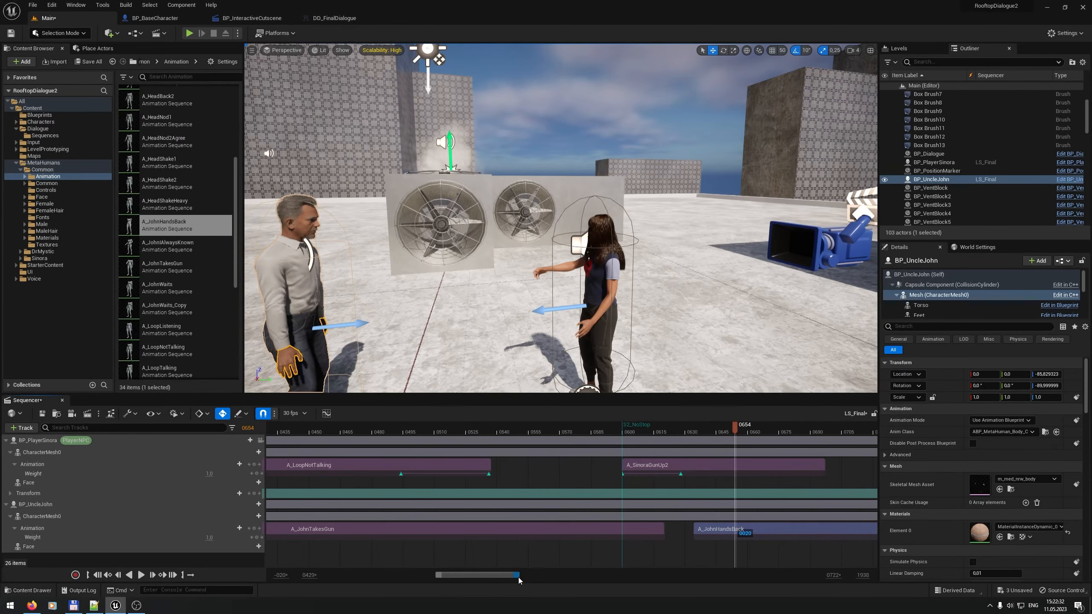
Step: Move A_JohnIAlwaysKnown to start at about frame 1230, clear of the end of A_JohnHandsBack
{"action": "left_click_drag", "start_coordinate": [518, 577], "coordinate": [652, 575]}
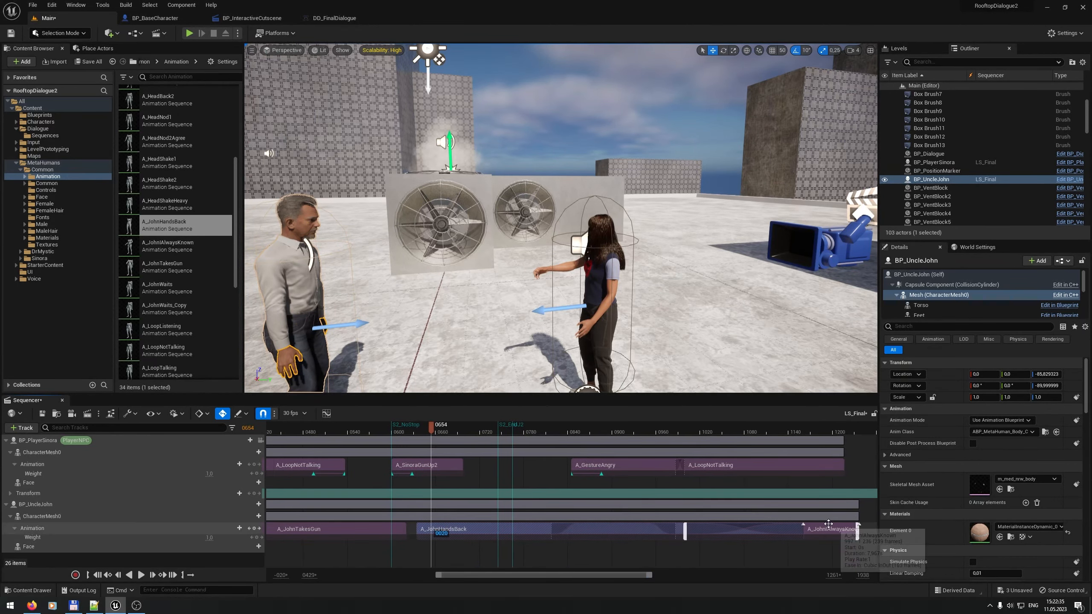
{"action": "left_click_drag", "start_coordinate": [828, 524], "coordinate": [814, 540]}
{"action": "left_click_drag", "start_coordinate": [576, 575], "coordinate": [546, 575]}
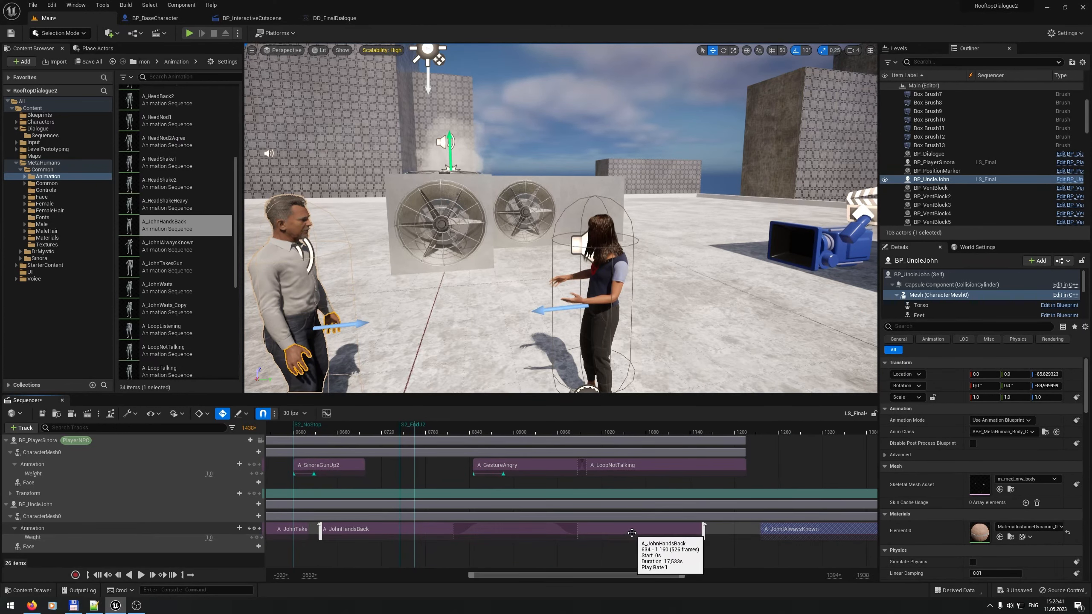
Step: Separate John's short A_LoopNotTalking section from A_JohnHandsBack, placing it at about frame 1170, before A_JohnIAlwaysKnown
{"action": "left_click", "coordinate": [634, 532]}
{"action": "left_click_drag", "start_coordinate": [703, 532], "coordinate": [451, 534]}
{"action": "left_click_drag", "start_coordinate": [533, 529], "coordinate": [597, 531]}
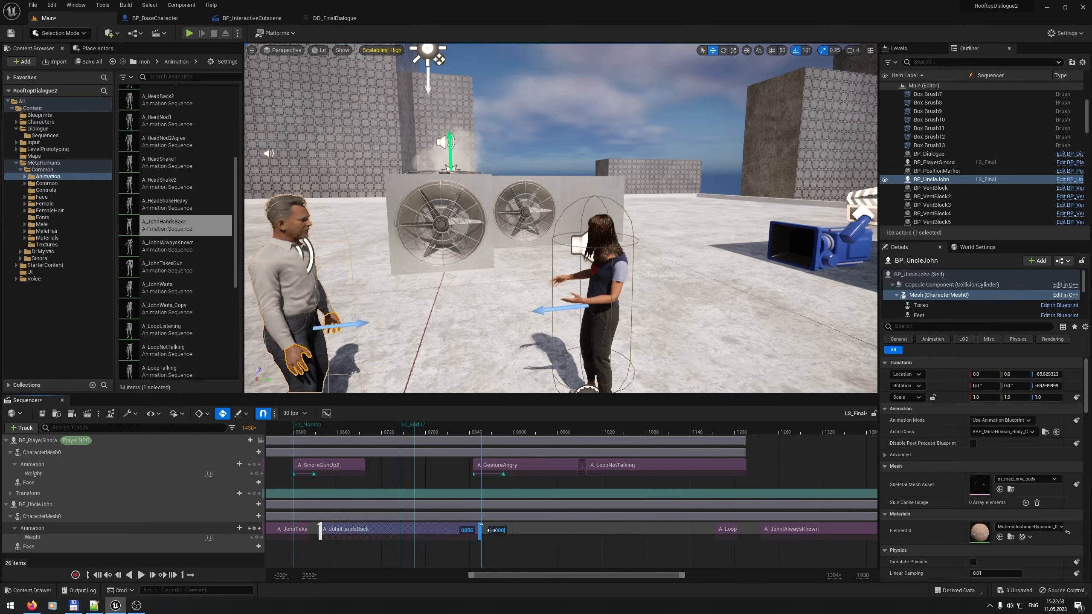
{"action": "left_click_drag", "start_coordinate": [567, 575], "coordinate": [536, 575]}
{"action": "left_click_drag", "start_coordinate": [604, 533], "coordinate": [649, 532]}
Step: Duplicate John's short A_LoopNotTalking section and place the copy at the end of A_JohnTakesGun, before A_JohnHandsBack
{"action": "left_click", "coordinate": [810, 531]}
{"action": "key", "text": "ctrl+c"}
{"action": "key", "text": "ctrl+v"}
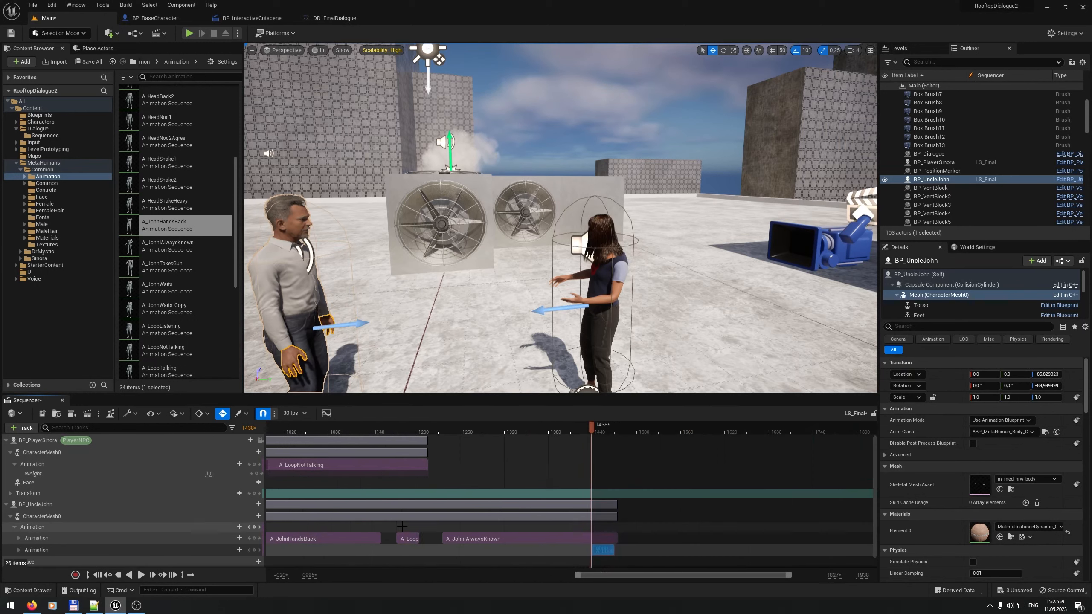
{"action": "left_click_drag", "start_coordinate": [595, 550], "coordinate": [636, 538]}
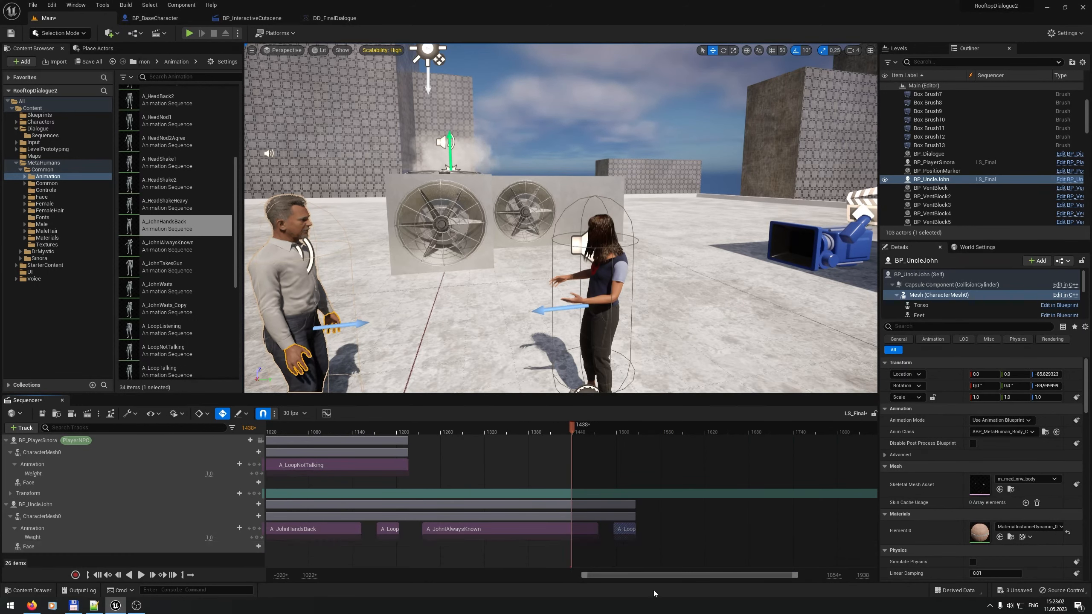
{"action": "left_click_drag", "start_coordinate": [645, 575], "coordinate": [596, 575]}
{"action": "left_click_drag", "start_coordinate": [741, 575], "coordinate": [816, 574]}
{"action": "left_click_drag", "start_coordinate": [737, 574], "coordinate": [655, 574]}
{"action": "left_click_drag", "start_coordinate": [817, 532], "coordinate": [344, 532]}
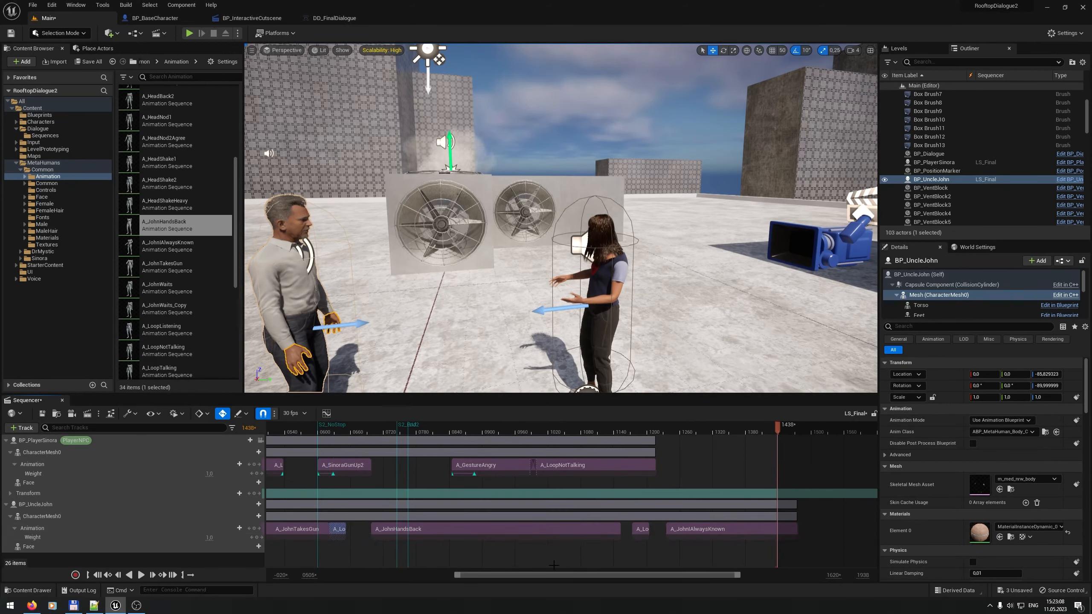
Step: Extend John's short A_LoopNotTalking section between A_JohnTakesGun and A_JohnHandsBack to end at frame 725
{"action": "left_click_drag", "start_coordinate": [525, 575], "coordinate": [472, 575]}
{"action": "left_click_drag", "start_coordinate": [688, 575], "coordinate": [541, 575]}
{"action": "left_click_drag", "start_coordinate": [561, 530], "coordinate": [588, 530]}
{"action": "left_click_drag", "start_coordinate": [549, 531], "coordinate": [617, 533]}
{"action": "key", "text": "ctrl+z"}
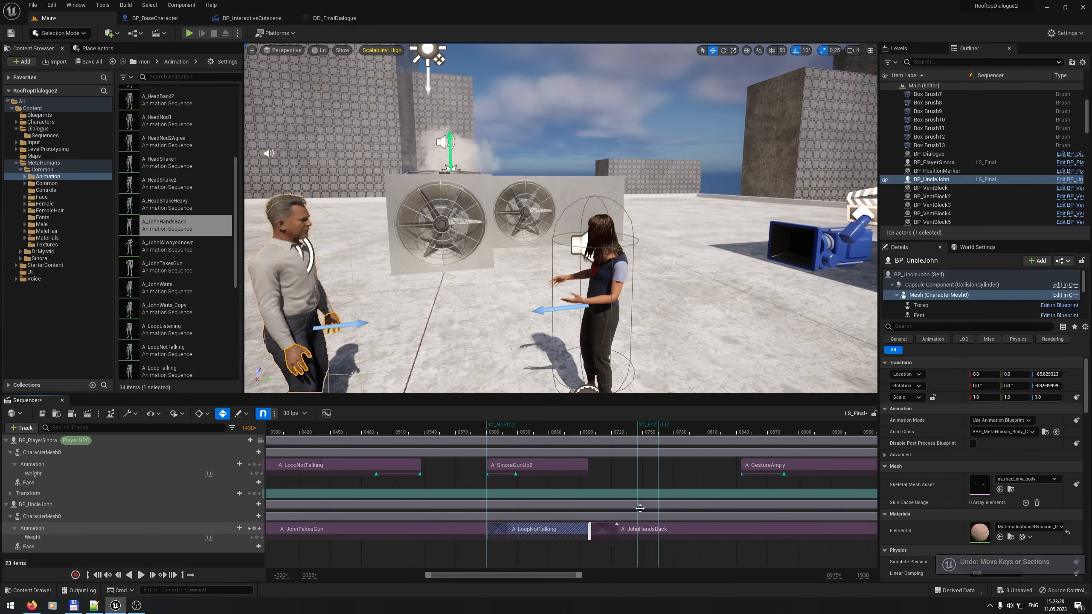
Step: Shorten John's A_LoopNotTalking to end at about frame 672 and start A_JohnHandsBack at about frame 639, blending the two
{"action": "left_click_drag", "start_coordinate": [541, 432], "coordinate": [505, 434]}
{"action": "left_click_drag", "start_coordinate": [588, 444], "coordinate": [551, 438]}
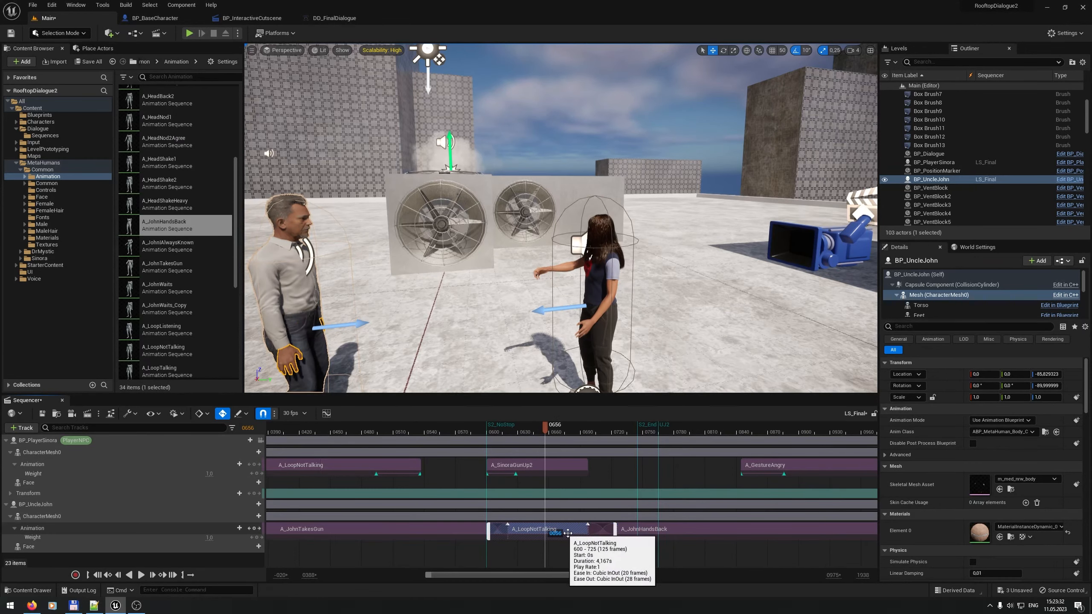
{"action": "left_click_drag", "start_coordinate": [614, 531], "coordinate": [562, 531]}
{"action": "left_click_drag", "start_coordinate": [668, 532], "coordinate": [609, 535]}
Step: Trim the end of A_JohnHandsBack to frame 792 and place John's short A_LoopNotTalking section directly behind it
{"action": "left_click_drag", "start_coordinate": [545, 431], "coordinate": [681, 443]}
{"action": "left_click_drag", "start_coordinate": [581, 574], "coordinate": [688, 565]}
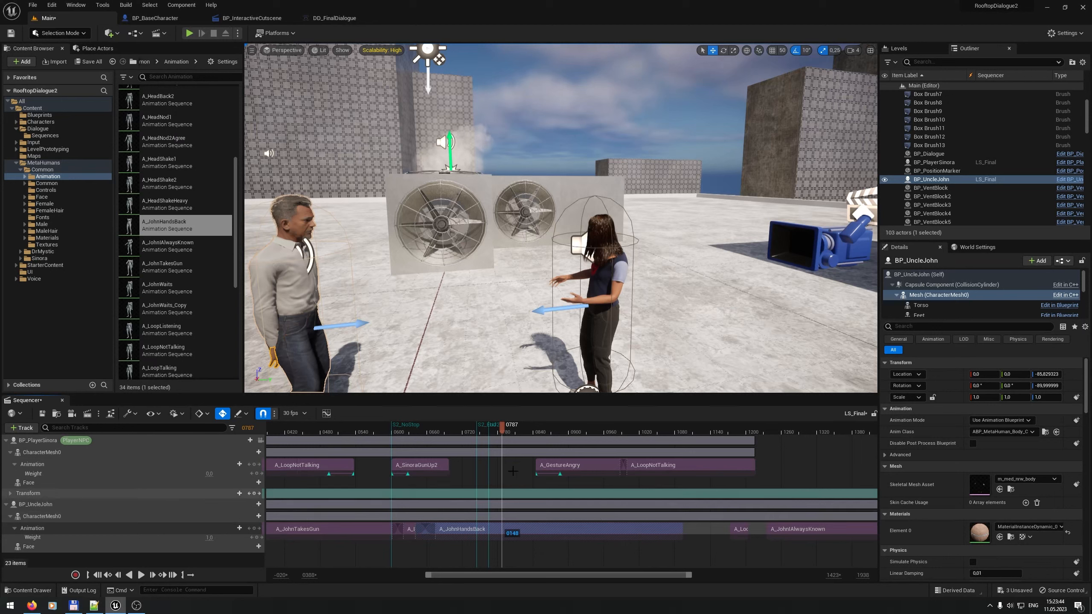
{"action": "left_click_drag", "start_coordinate": [594, 433], "coordinate": [506, 439]}
{"action": "left_click_drag", "start_coordinate": [681, 530], "coordinate": [508, 530]}
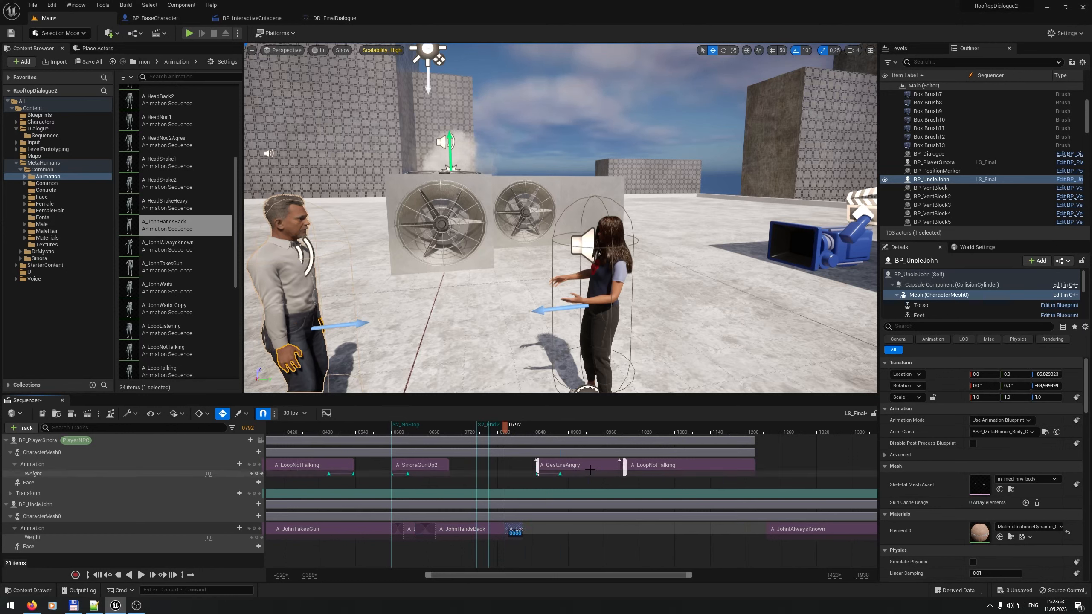
Step: Delete the two weight keys at the start of Sinora's A_GestureAngry section
{"action": "left_click", "coordinate": [537, 473]}
{"action": "key", "text": "Delete"}
{"action": "left_click", "coordinate": [559, 474]}
{"action": "key", "text": "Delete"}
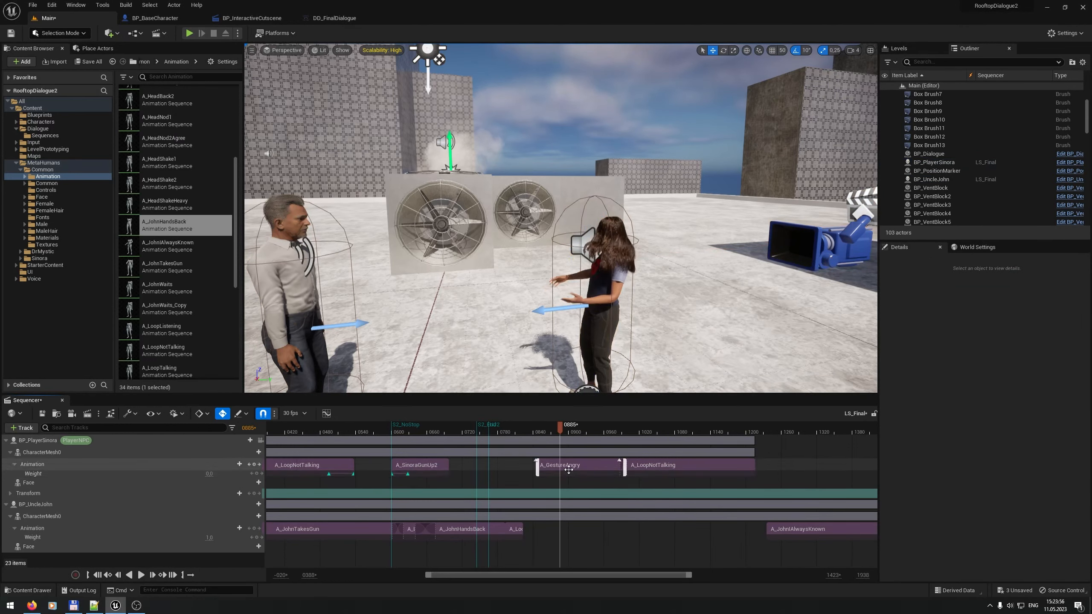
Step: Move Sinora's A_GestureAngry to start at about frame 678, overlapping the end of A_SinoraGunUp2
{"action": "left_click_drag", "start_coordinate": [568, 467], "coordinate": [504, 469]}
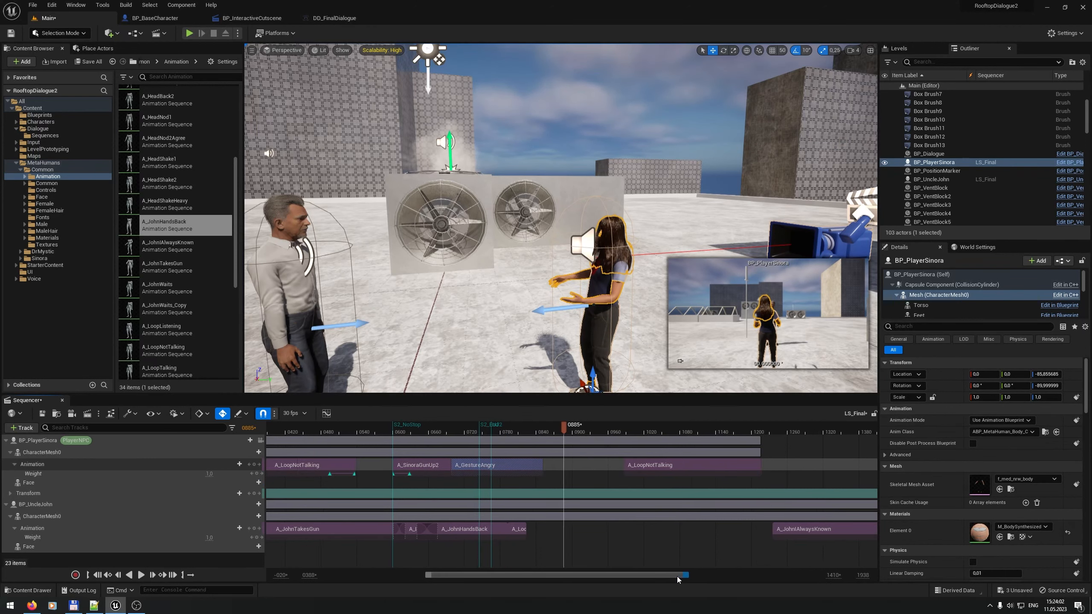
{"action": "left_click_drag", "start_coordinate": [679, 576], "coordinate": [593, 575]}
{"action": "left_click", "coordinate": [534, 430]}
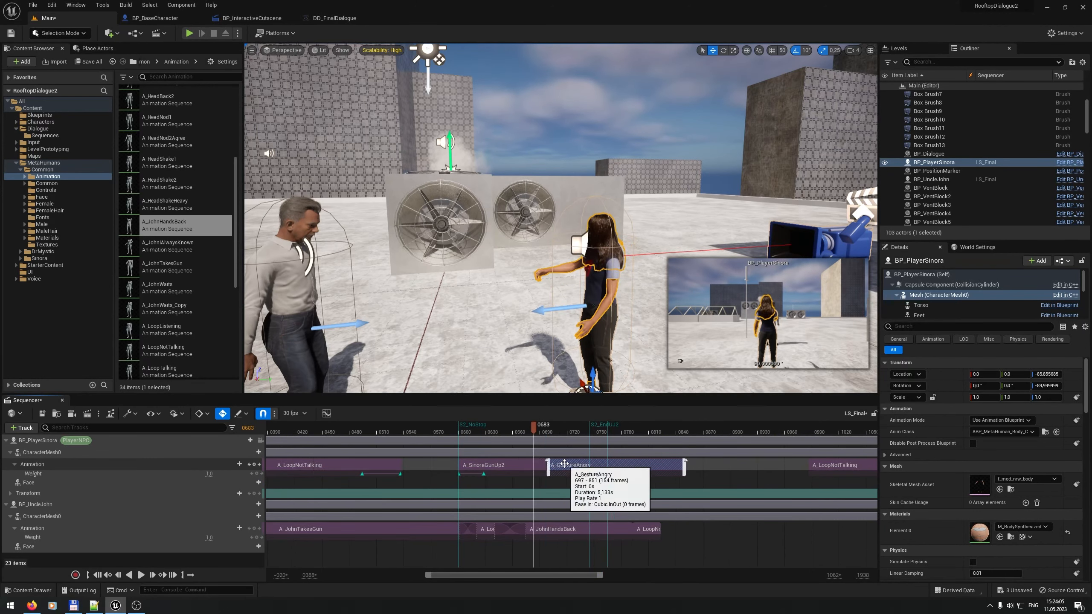
{"action": "left_click_drag", "start_coordinate": [564, 464], "coordinate": [559, 464]}
{"action": "mouse_move", "coordinate": [533, 430]}
{"action": "left_mouse_down"}
{"action": "mouse_move", "coordinate": [543, 431]}
{"action": "mouse_move", "coordinate": [530, 430]}
{"action": "left_mouse_up"}
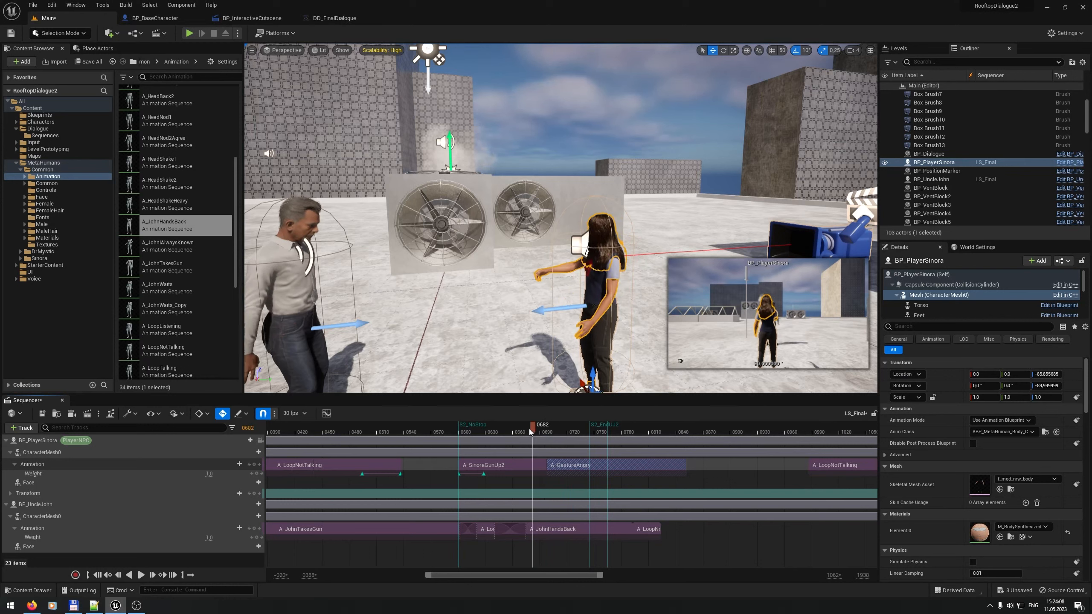
{"action": "left_click_drag", "start_coordinate": [569, 466], "coordinate": [531, 430]}
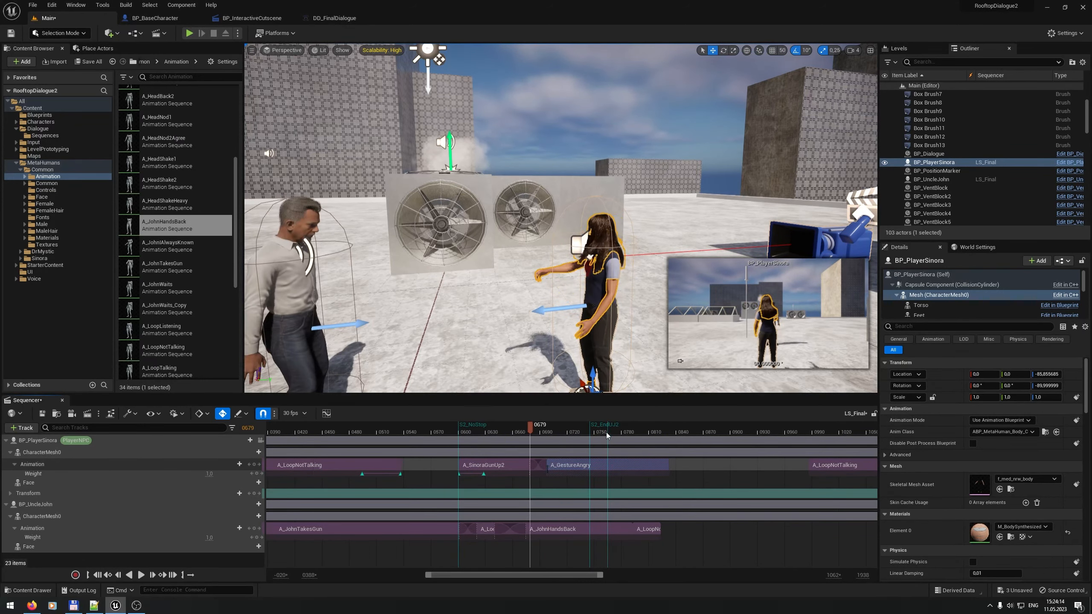
Step: Move the S2_End mark to about frame 827 and the next mark to about 942, and stretch John's last A_LoopNotTalking over frames 777 to 1149
{"action": "left_click_drag", "start_coordinate": [612, 425], "coordinate": [768, 436]}
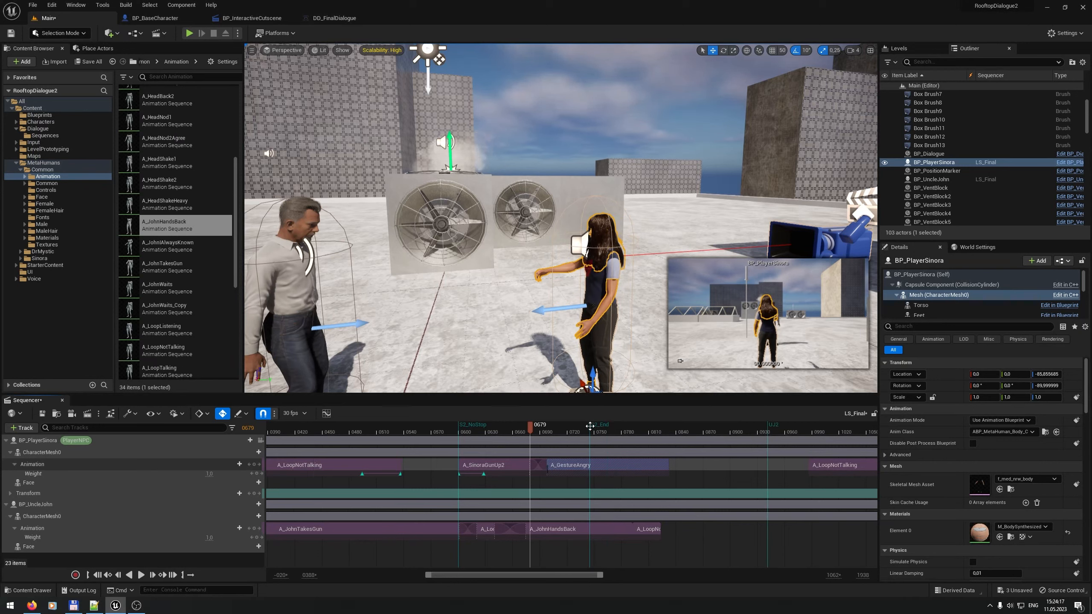
{"action": "left_click", "coordinate": [647, 529]}
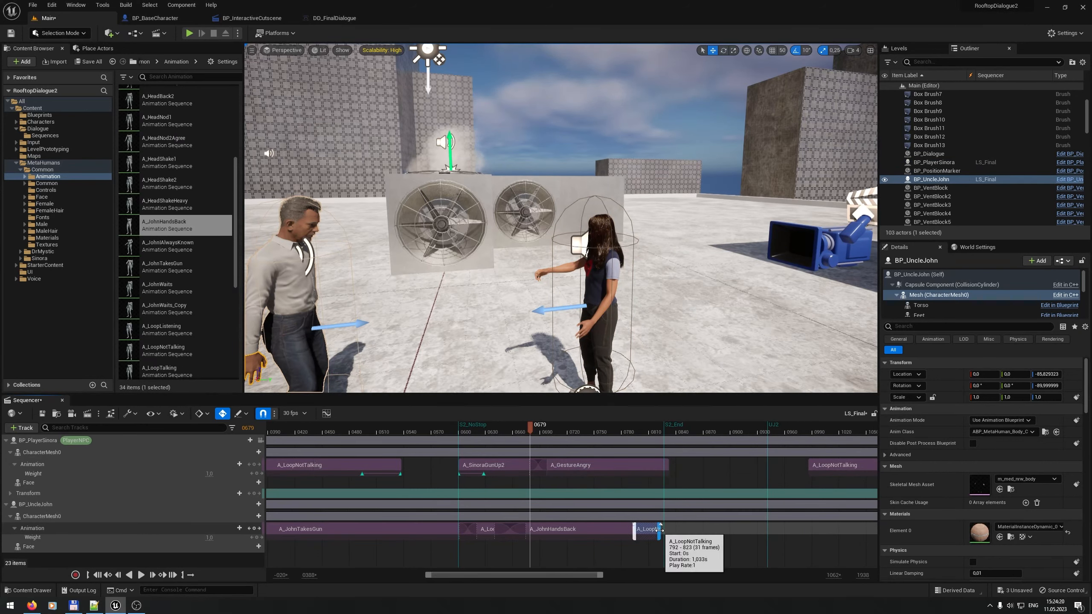
{"action": "mouse_move", "coordinate": [659, 530]}
{"action": "left_mouse_down"}
{"action": "mouse_move", "coordinate": [766, 529]}
{"action": "mouse_move", "coordinate": [674, 535]}
{"action": "left_mouse_up"}
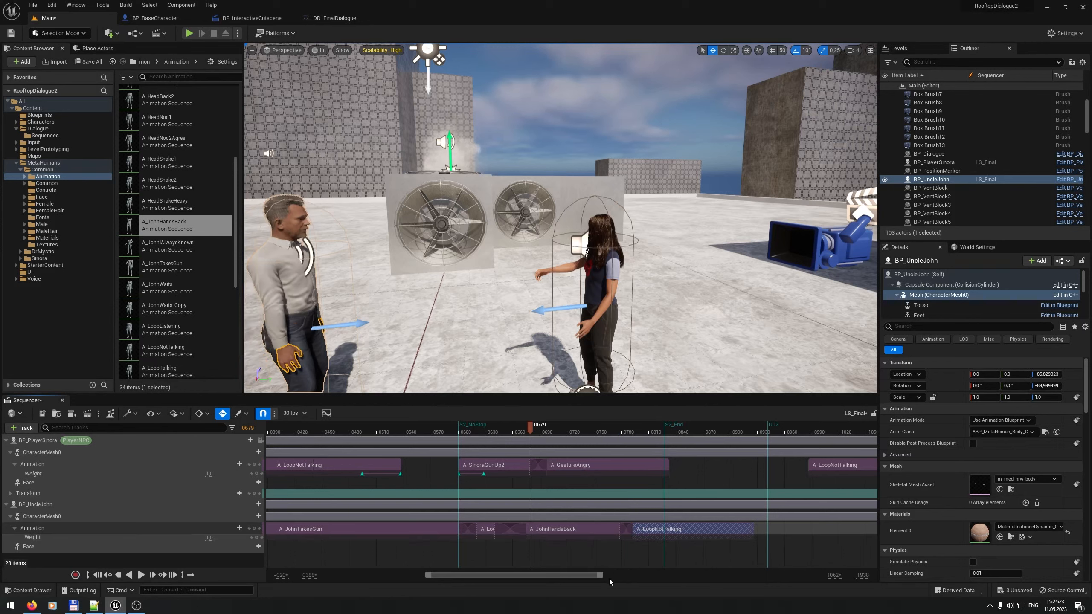
{"action": "left_click_drag", "start_coordinate": [603, 575], "coordinate": [687, 576]}
{"action": "left_click_drag", "start_coordinate": [587, 530], "coordinate": [723, 529]}
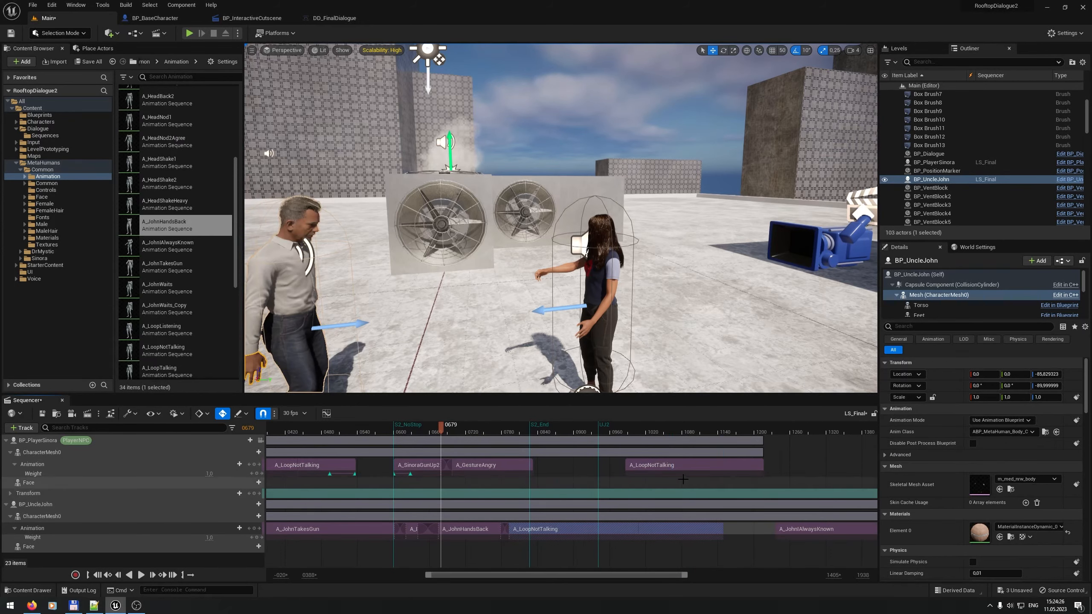
Step: Start Sinora's A_LoopNotTalking at frame 811 over the end of A_GestureAngry, placing the S2_End mark at about 811 and the following mark at 1001
{"action": "left_click_drag", "start_coordinate": [671, 466], "coordinate": [574, 467]}
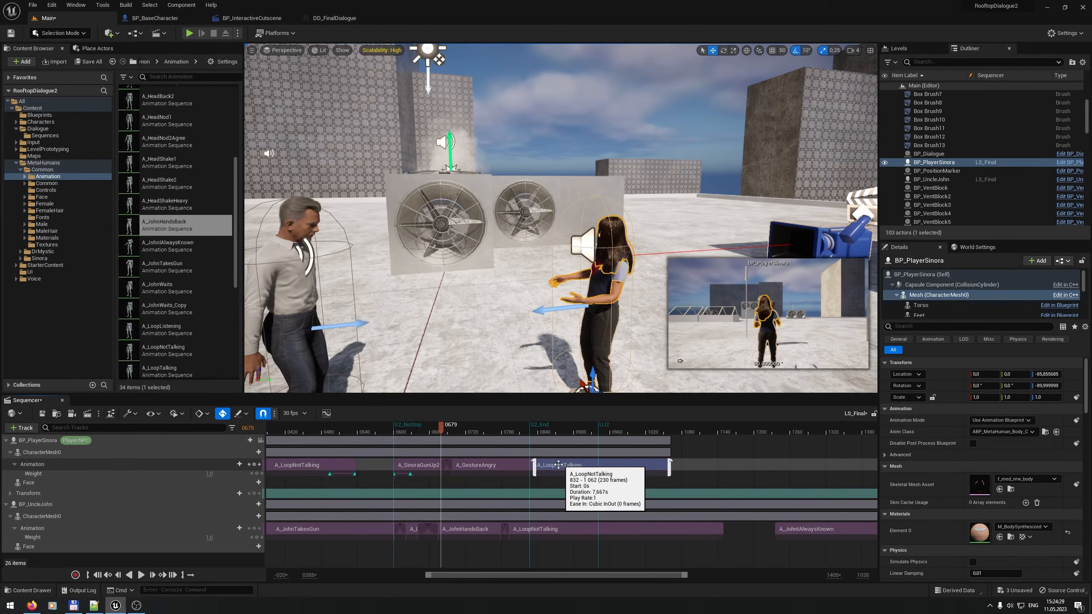
{"action": "left_click_drag", "start_coordinate": [441, 575], "coordinate": [496, 575]}
{"action": "left_click_drag", "start_coordinate": [404, 426], "coordinate": [390, 426]}
{"action": "mouse_move", "coordinate": [425, 466]}
{"action": "left_mouse_down"}
{"action": "mouse_move", "coordinate": [409, 466]}
{"action": "mouse_move", "coordinate": [402, 430]}
{"action": "mouse_move", "coordinate": [431, 430]}
{"action": "mouse_move", "coordinate": [335, 440]}
{"action": "mouse_move", "coordinate": [499, 464]}
{"action": "left_mouse_up"}
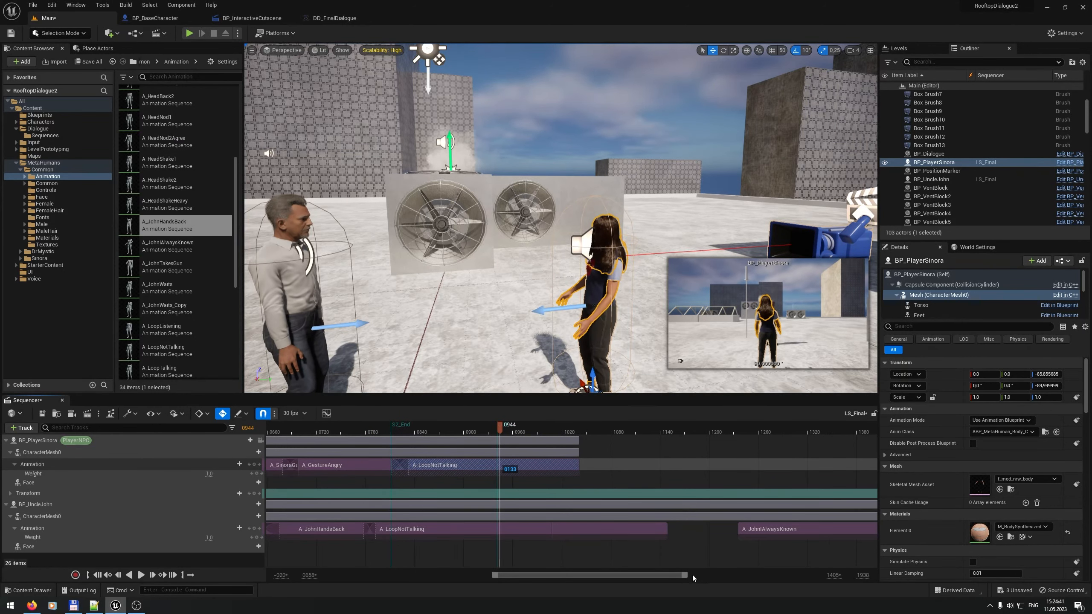
{"action": "left_click_drag", "start_coordinate": [551, 432], "coordinate": [568, 431]}
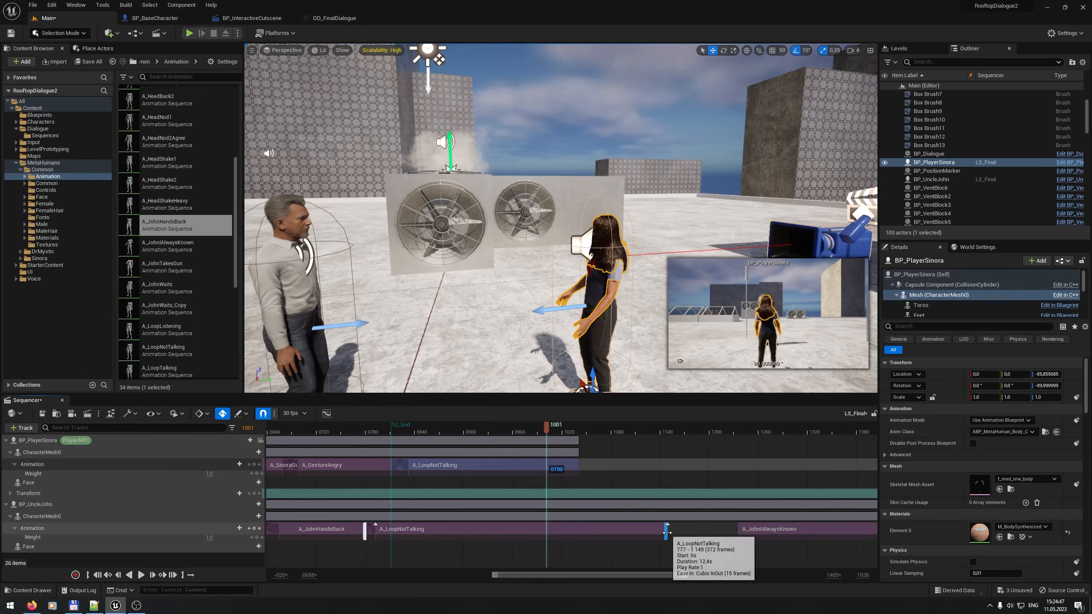
Step: Trim John's A_LoopNotTalking to about frame 1041 and start A_JohnIAlwaysKnown at frame 1006, blending the two
{"action": "left_click_drag", "start_coordinate": [667, 530], "coordinate": [582, 532]}
{"action": "left_click_drag", "start_coordinate": [774, 529], "coordinate": [586, 529]}
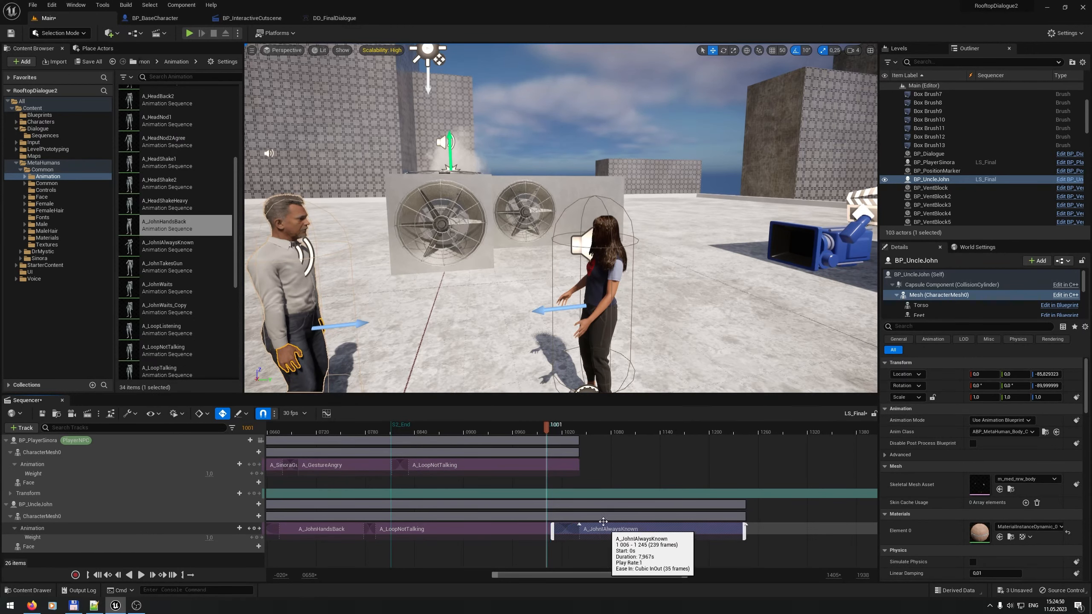
{"action": "left_click_drag", "start_coordinate": [685, 577], "coordinate": [572, 575]}
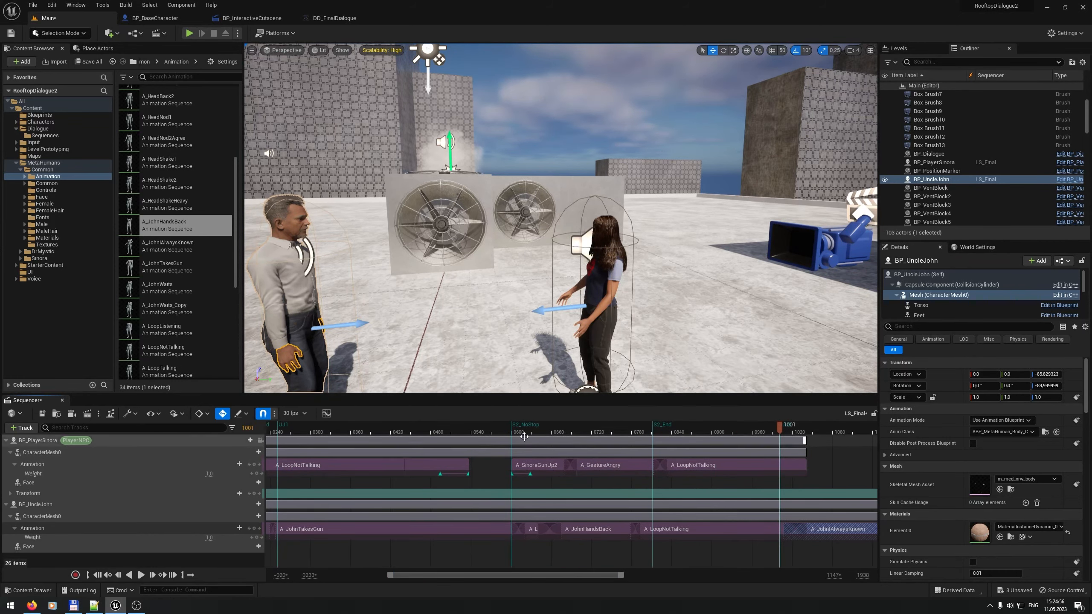
Step: Save the sequence, reload the Main level while saving the selected content, and reopen LS_Final from Dialogue/Sequences
{"action": "left_click", "coordinate": [42, 415]}
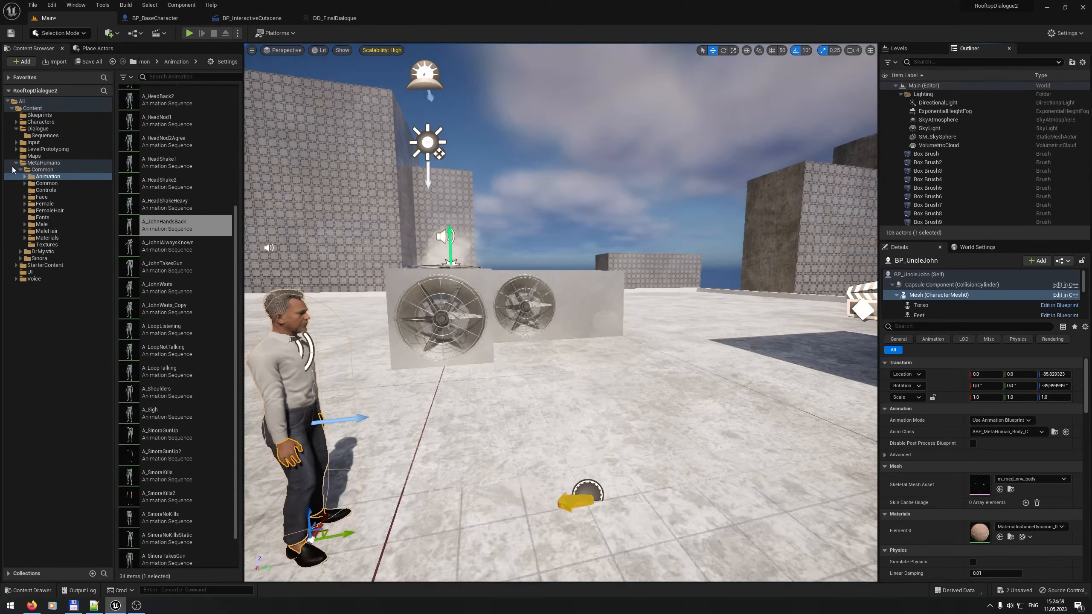
{"action": "double_click", "coordinate": [190, 99]}
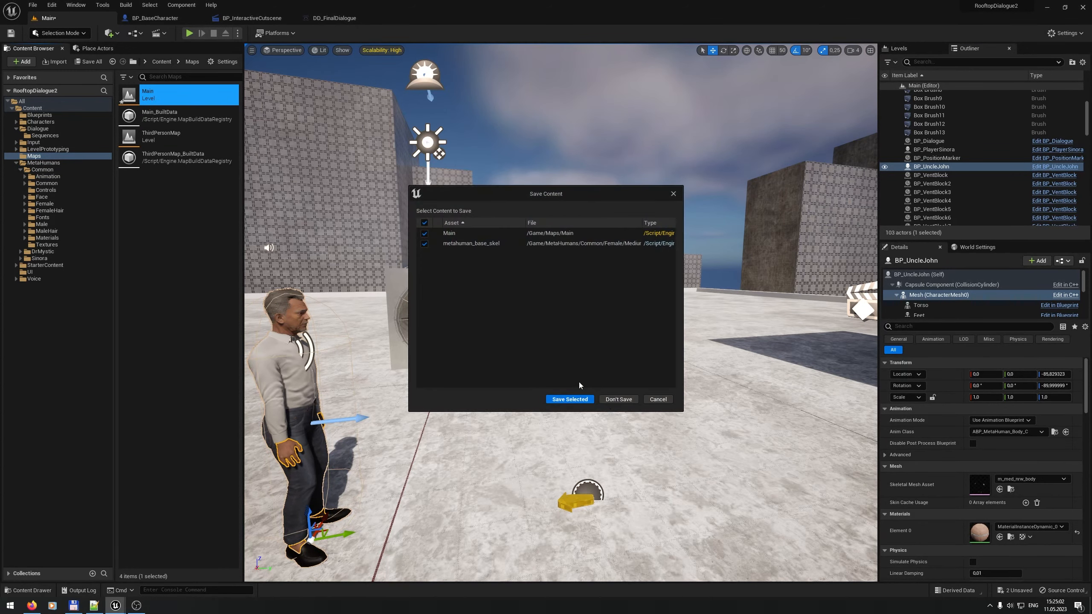
{"action": "left_click", "coordinate": [570, 400]}
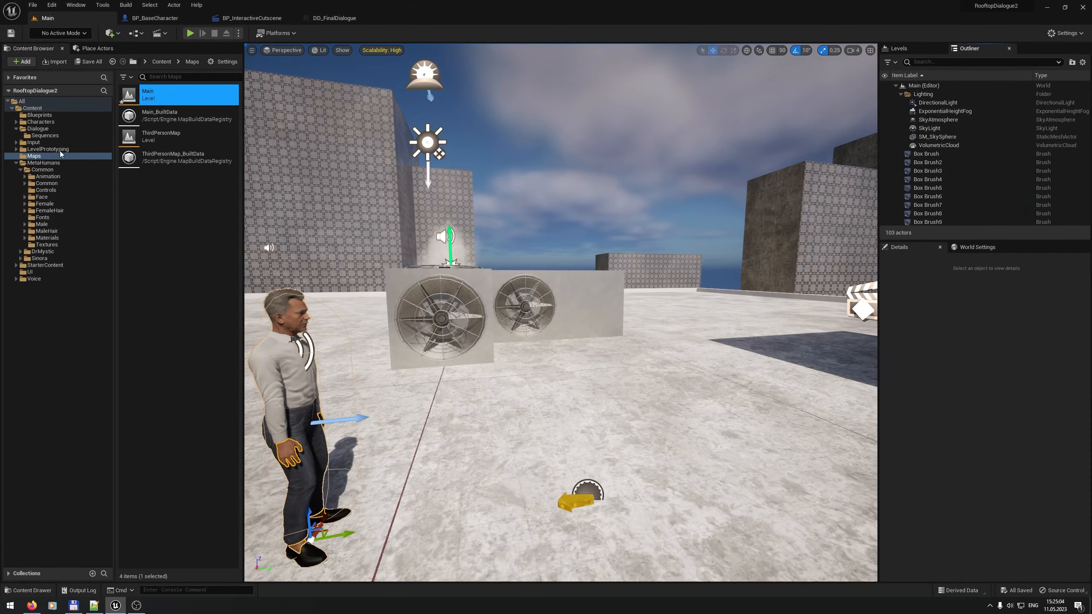
{"action": "left_click", "coordinate": [101, 136]}
{"action": "double_click", "coordinate": [155, 94]}
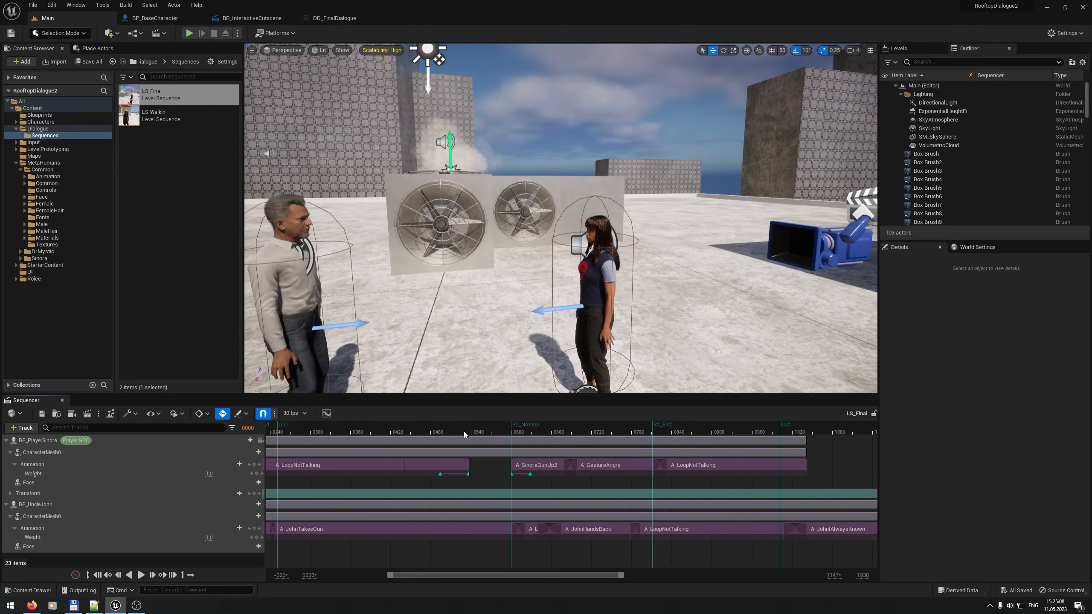
Step: Play LS_Final from about frame 533 to review the characters' blended animations
{"action": "left_click", "coordinate": [467, 432]}
{"action": "left_click", "coordinate": [141, 574]}
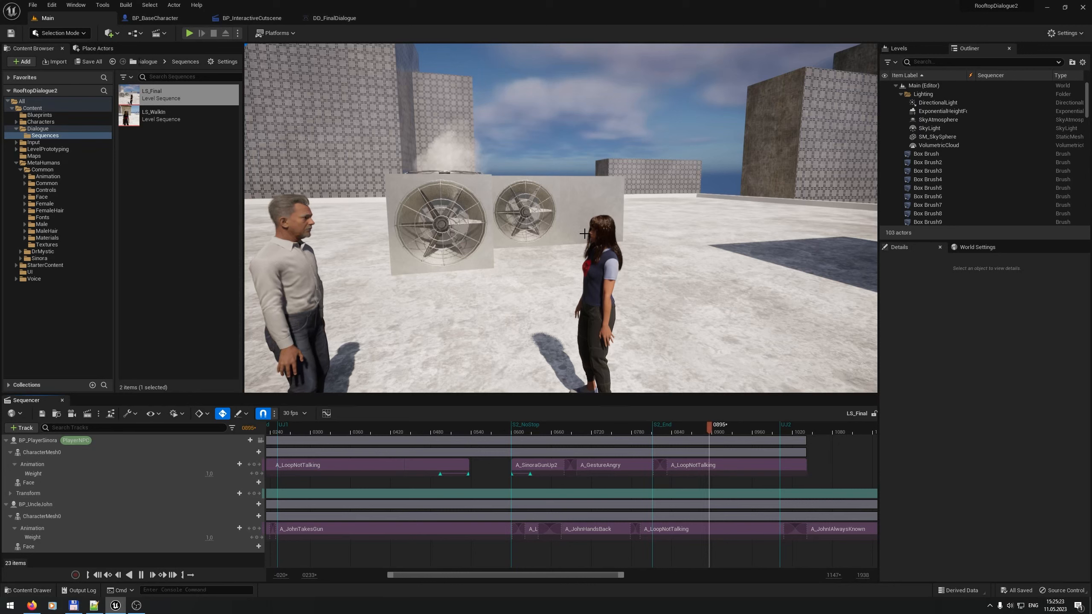
{"action": "left_click", "coordinate": [725, 432]}
Step: Trim the end of John's last A_LoopNotTalking to frame 862 and move A_JohnIAlwaysKnown to start there
{"action": "left_click_drag", "start_coordinate": [753, 433], "coordinate": [687, 432]}
{"action": "left_click", "coordinate": [805, 529]}
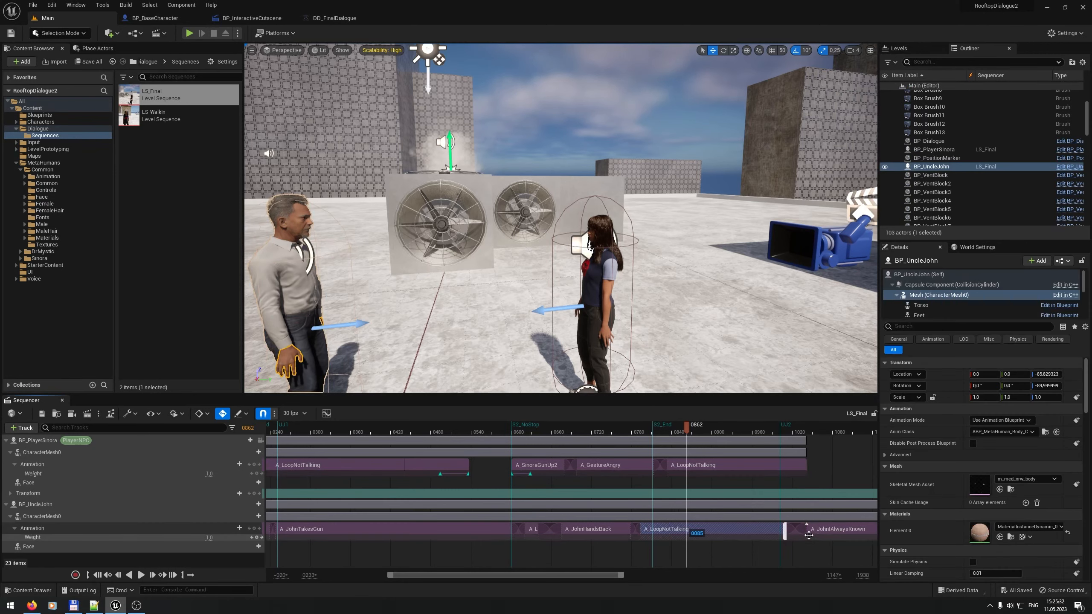
{"action": "left_click_drag", "start_coordinate": [805, 529], "coordinate": [704, 523]}
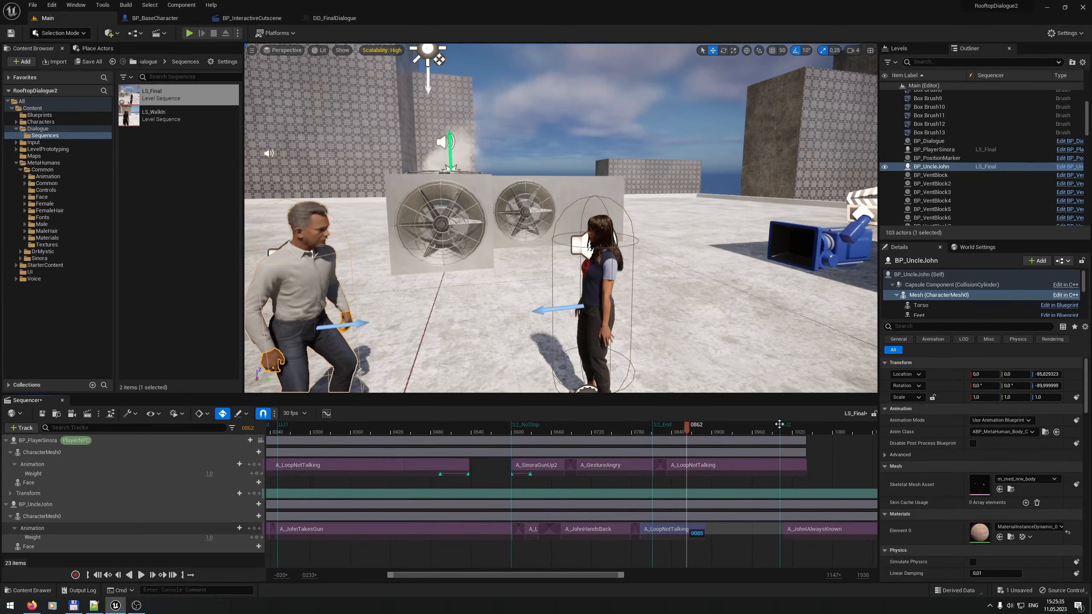
{"action": "left_click_drag", "start_coordinate": [838, 529], "coordinate": [746, 533]}
{"action": "left_click", "coordinate": [670, 428]}
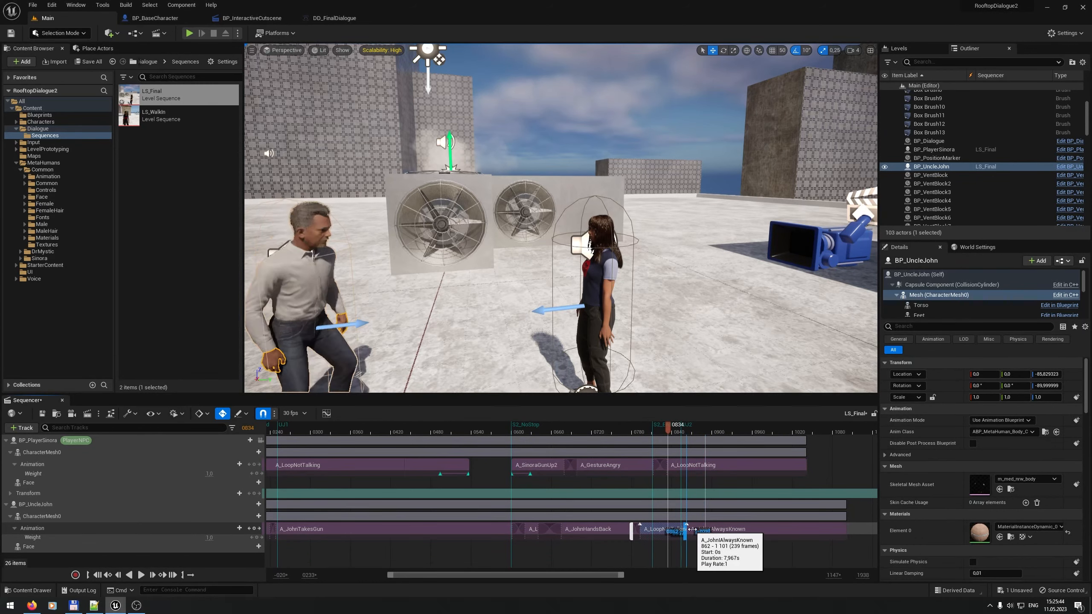
Step: Start A_JohnIAlwaysKnown at frame 832 to blend with A_LoopNotTalking, and move the mark after S2_End to about frame 867
{"action": "left_click", "coordinate": [664, 426]}
{"action": "left_click_drag", "start_coordinate": [717, 531], "coordinate": [698, 532]}
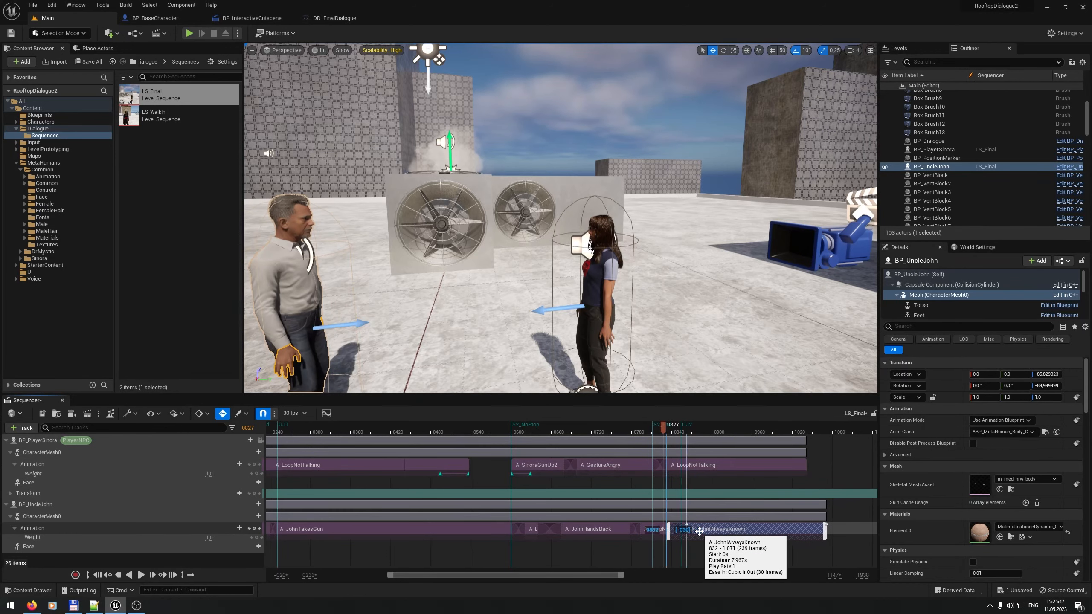
{"action": "mouse_move", "coordinate": [664, 428]}
{"action": "left_mouse_down"}
{"action": "mouse_move", "coordinate": [698, 430]}
{"action": "mouse_move", "coordinate": [662, 430]}
{"action": "left_mouse_up"}
Step: Play John's adjusted transition, highlight "Sinora lowers hand down." in the Notepad++ script, and return to Unreal Editor
{"action": "left_click", "coordinate": [141, 575]}
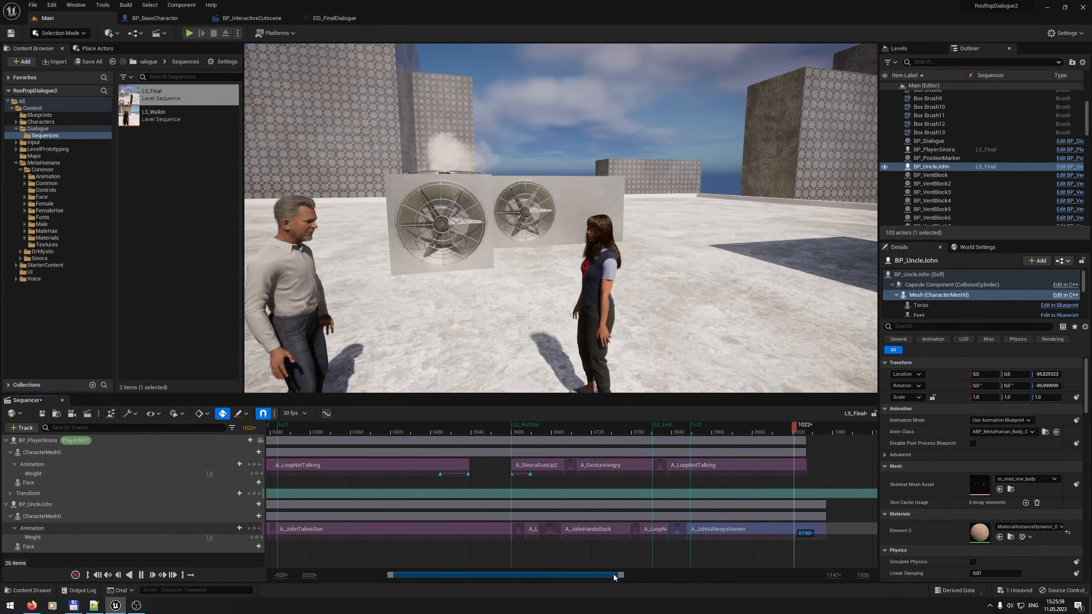
{"action": "left_click_drag", "start_coordinate": [613, 574], "coordinate": [716, 576]}
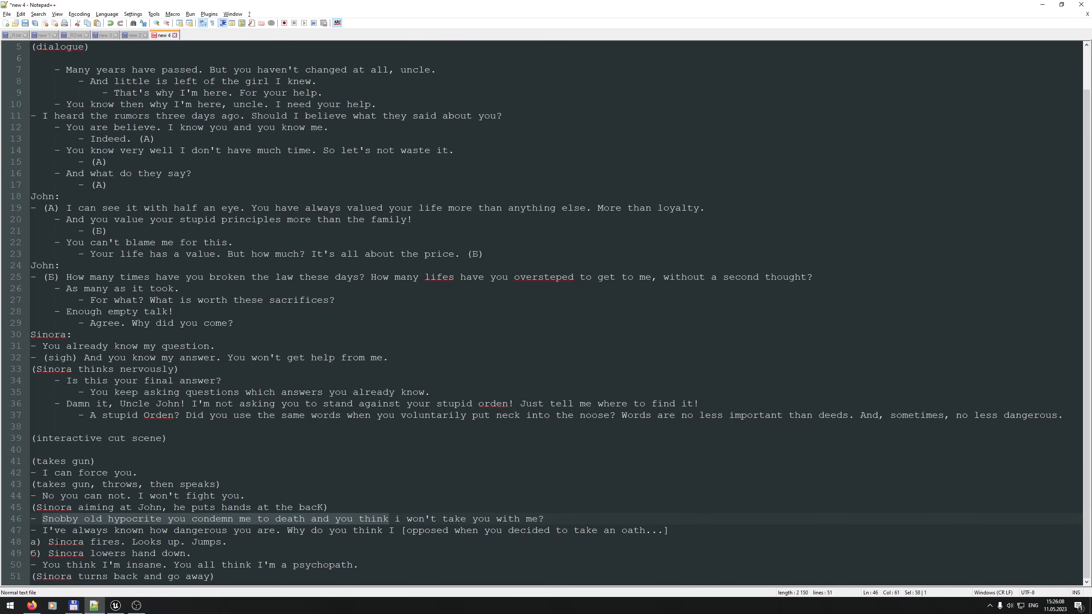
{"action": "left_click_drag", "start_coordinate": [31, 554], "coordinate": [193, 559]}
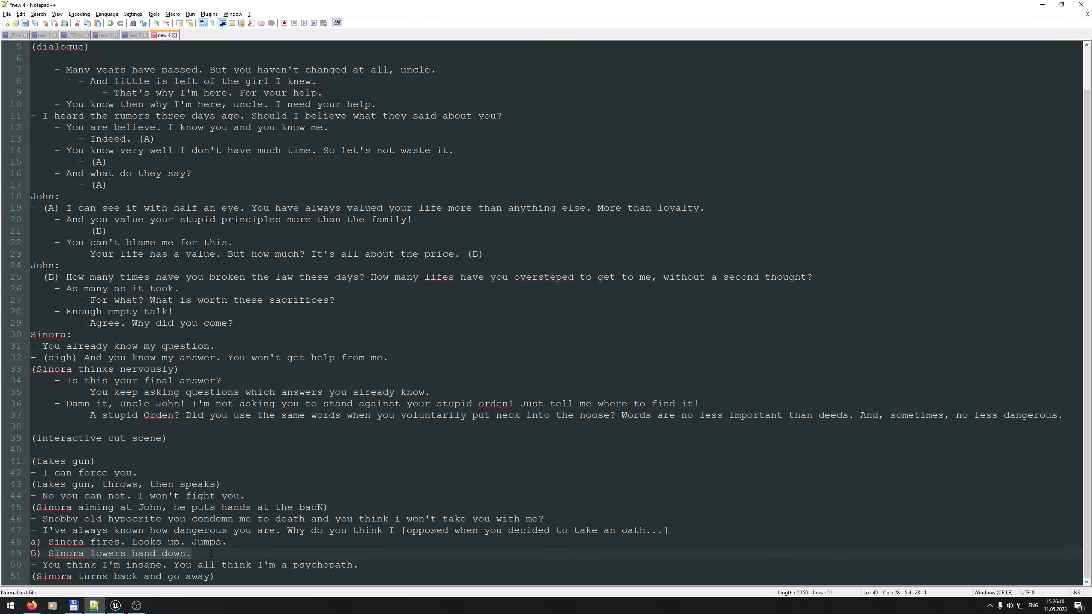
{"action": "key", "text": "alt+Tab"}
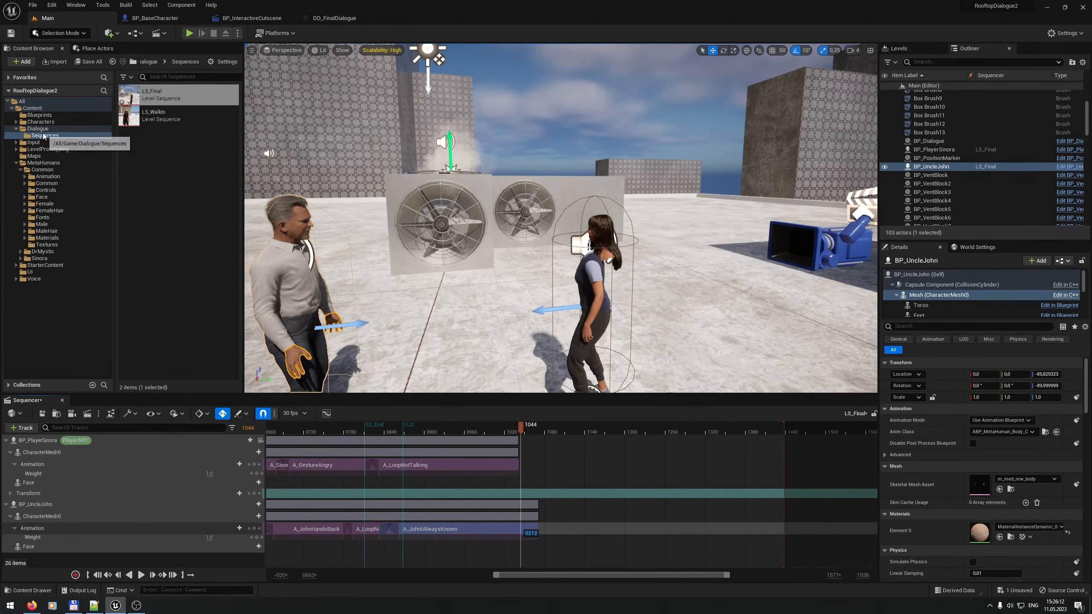
Step: Add A_SinoraNoKills from MetaHumans/Common/Animation to BP_PlayerSinora's animation track behind A_LoopNotTalking
{"action": "left_click", "coordinate": [38, 129]}
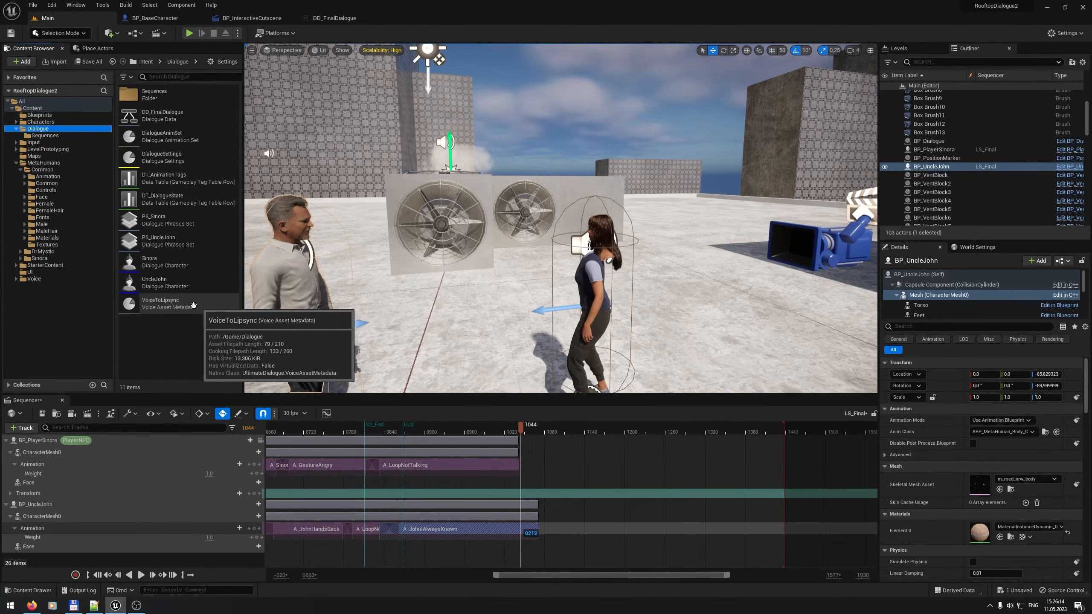
{"action": "left_click", "coordinate": [48, 176]}
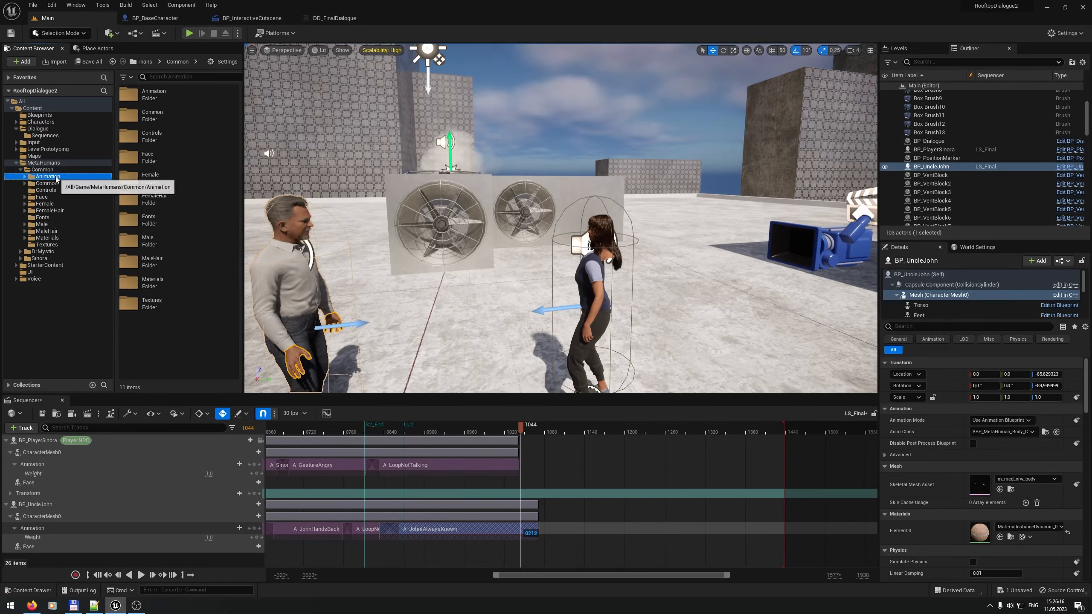
{"action": "scroll", "coordinate": [190, 317], "scroll_direction": "down", "scroll_amount": 8}
{"action": "scroll", "coordinate": [189, 304], "scroll_direction": "down", "scroll_amount": 2}
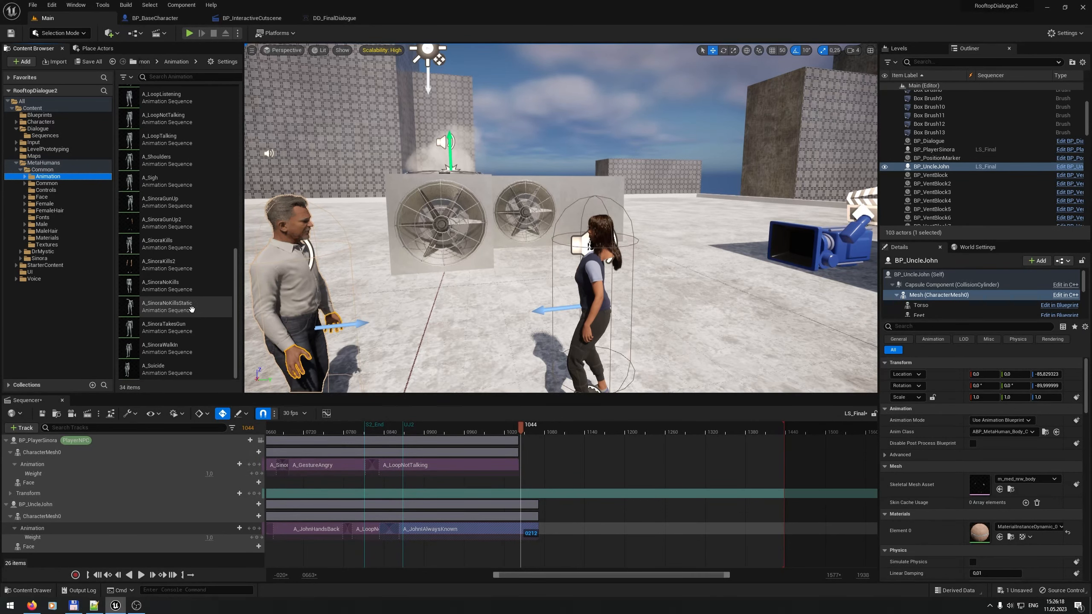
{"action": "left_click", "coordinate": [175, 283]}
{"action": "left_click_drag", "start_coordinate": [175, 283], "coordinate": [600, 466]}
Step: Blend Sinora's A_LoopNotTalking into A_SinoraNoKills, starting A_SinoraNoKills at frame 1044 and extending the loop to about frame 1071
{"action": "left_click", "coordinate": [530, 466]}
{"action": "left_click_drag", "start_coordinate": [519, 464], "coordinate": [549, 466]}
{"action": "left_click_drag", "start_coordinate": [521, 427], "coordinate": [546, 428]}
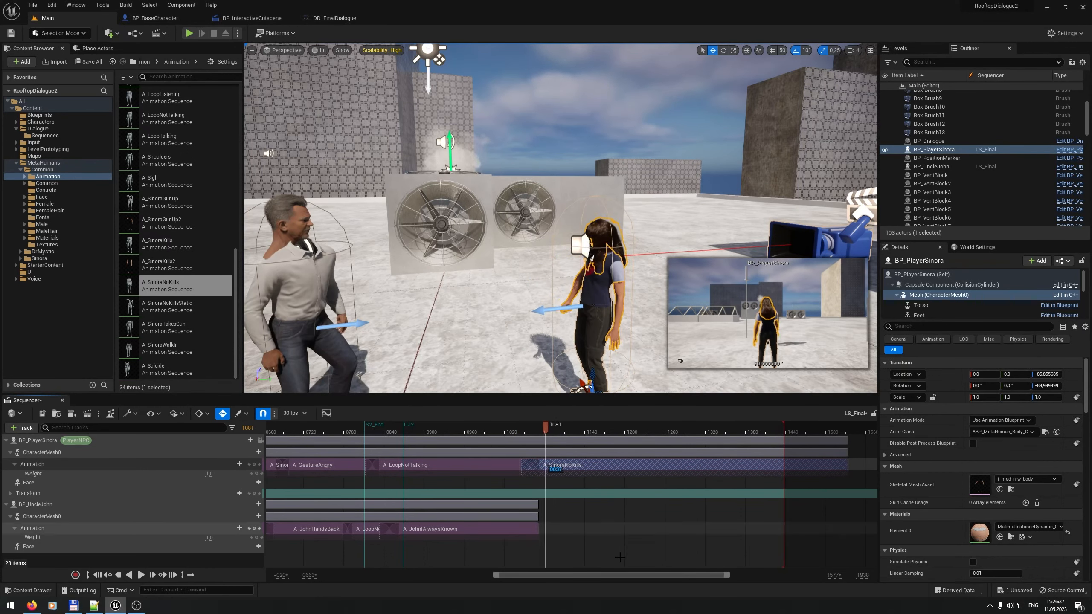
Step: Move A_SinoraNoKills later on Sinora's animation track and add A_SinoraNoKillsStatic in front of it
{"action": "left_click_drag", "start_coordinate": [728, 576], "coordinate": [636, 576]}
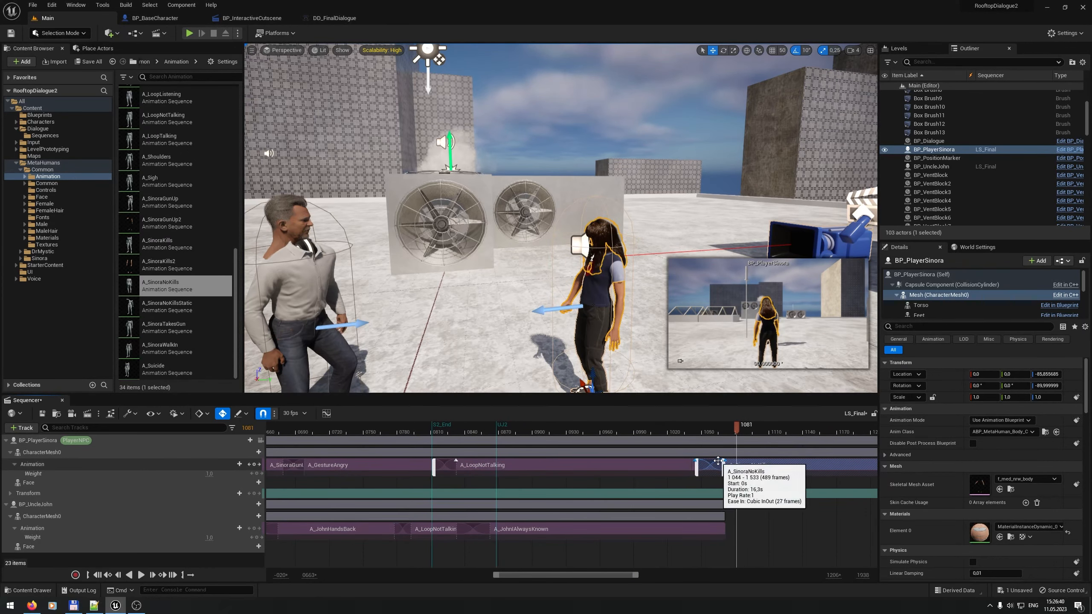
{"action": "left_click_drag", "start_coordinate": [720, 467], "coordinate": [733, 467]}
{"action": "left_click_drag", "start_coordinate": [733, 430], "coordinate": [799, 465]}
{"action": "mouse_move", "coordinate": [189, 308]}
{"action": "left_mouse_down"}
{"action": "mouse_move", "coordinate": [212, 325]}
{"action": "mouse_move", "coordinate": [716, 468]}
{"action": "mouse_move", "coordinate": [803, 444]}
{"action": "left_mouse_up"}
{"action": "left_click", "coordinate": [750, 433]}
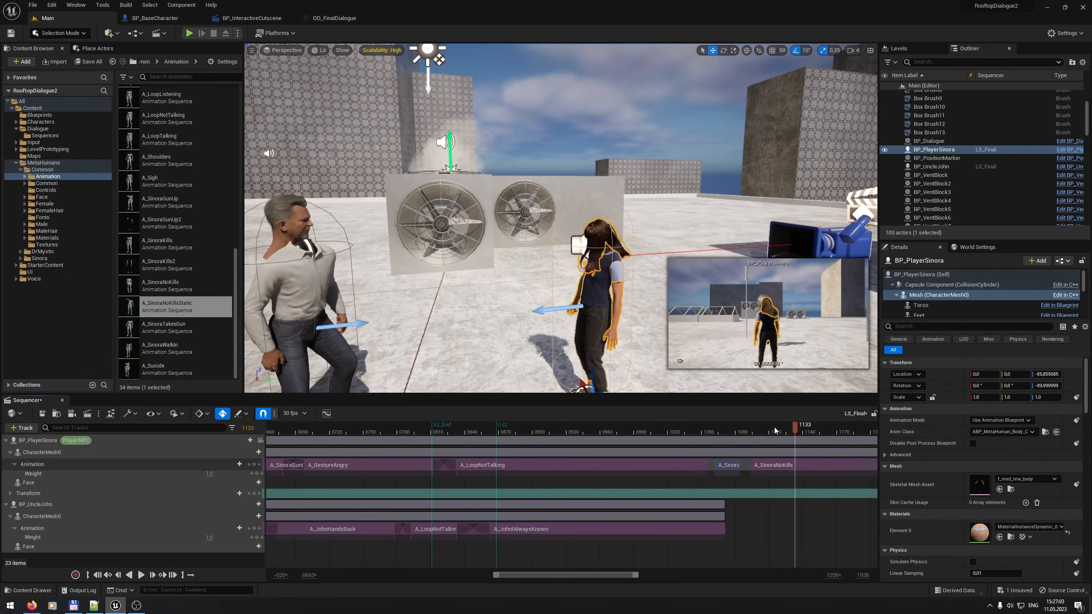
Step: Start A_SinoraNoKillsStatic at frame 1040, blending it with A_LoopNotTalking, and move A_SinoraNoKills to begin at about frame 1058
{"action": "left_click_drag", "start_coordinate": [693, 436], "coordinate": [714, 468]}
{"action": "left_click", "coordinate": [780, 467]}
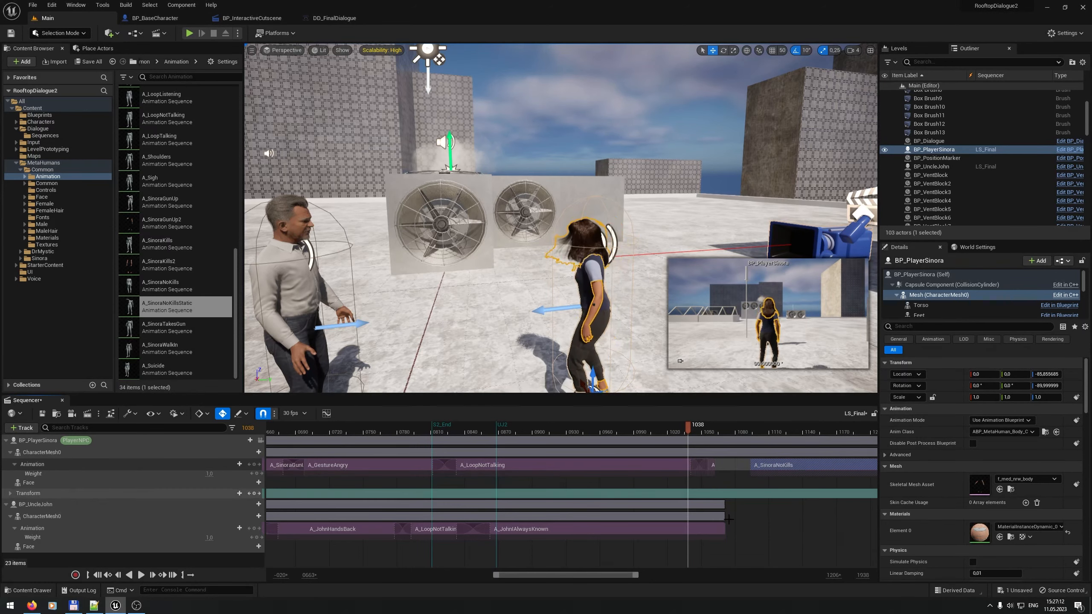
{"action": "mouse_move", "coordinate": [638, 577]}
{"action": "left_mouse_down"}
{"action": "mouse_move", "coordinate": [591, 576]}
{"action": "mouse_move", "coordinate": [639, 577]}
{"action": "left_mouse_up"}
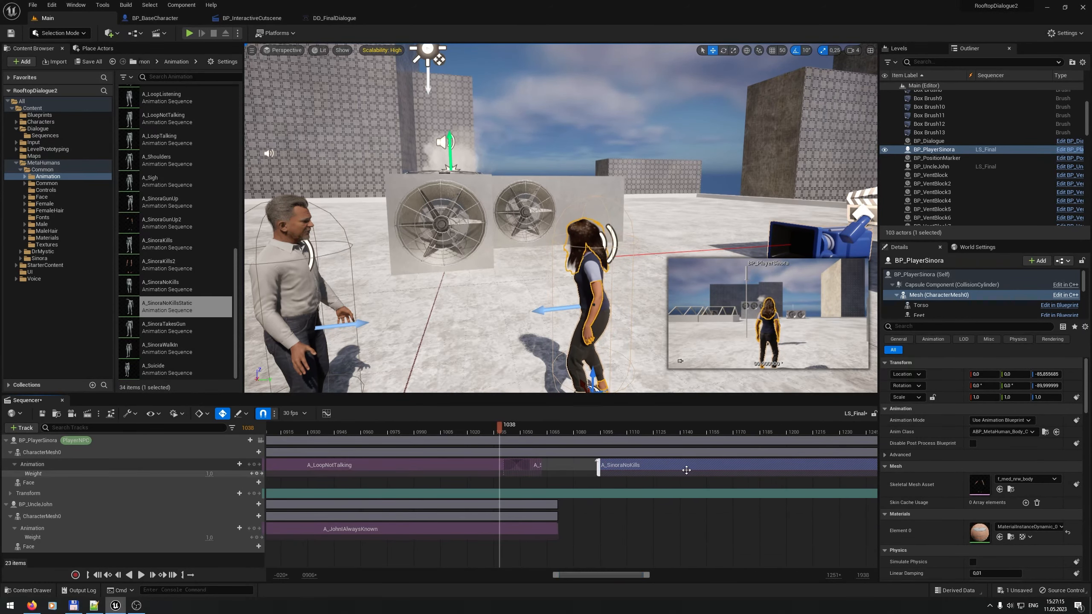
{"action": "left_click_drag", "start_coordinate": [687, 470], "coordinate": [631, 471]}
{"action": "left_click", "coordinate": [535, 465]}
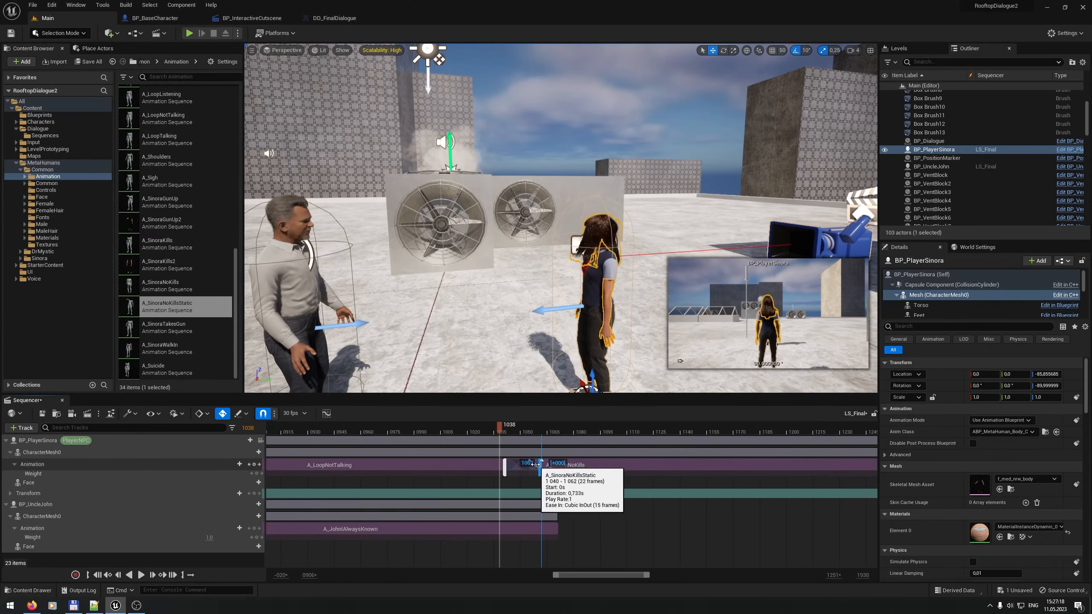
{"action": "left_click_drag", "start_coordinate": [540, 465], "coordinate": [595, 466]}
{"action": "left_click", "coordinate": [263, 414]}
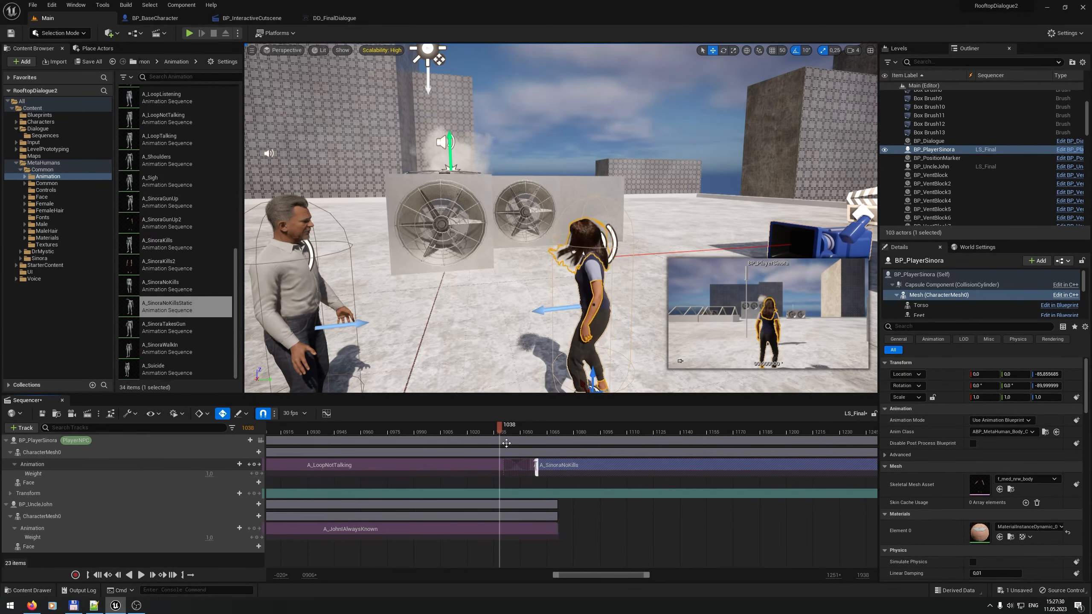
Step: Preview Sinora's transition from A_LoopNotTalking through the static pose into A_SinoraNoKills
{"action": "left_click_drag", "start_coordinate": [486, 429], "coordinate": [580, 438]}
{"action": "left_click_drag", "start_coordinate": [664, 442], "coordinate": [786, 450]}
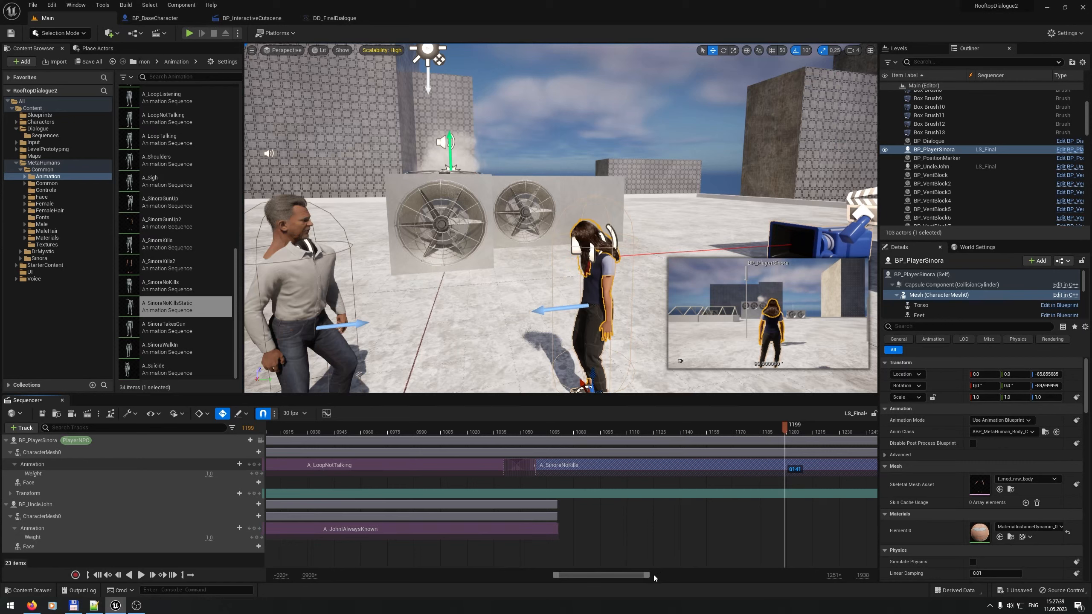
{"action": "left_click_drag", "start_coordinate": [647, 575], "coordinate": [779, 570]}
{"action": "left_click_drag", "start_coordinate": [637, 428], "coordinate": [792, 430]}
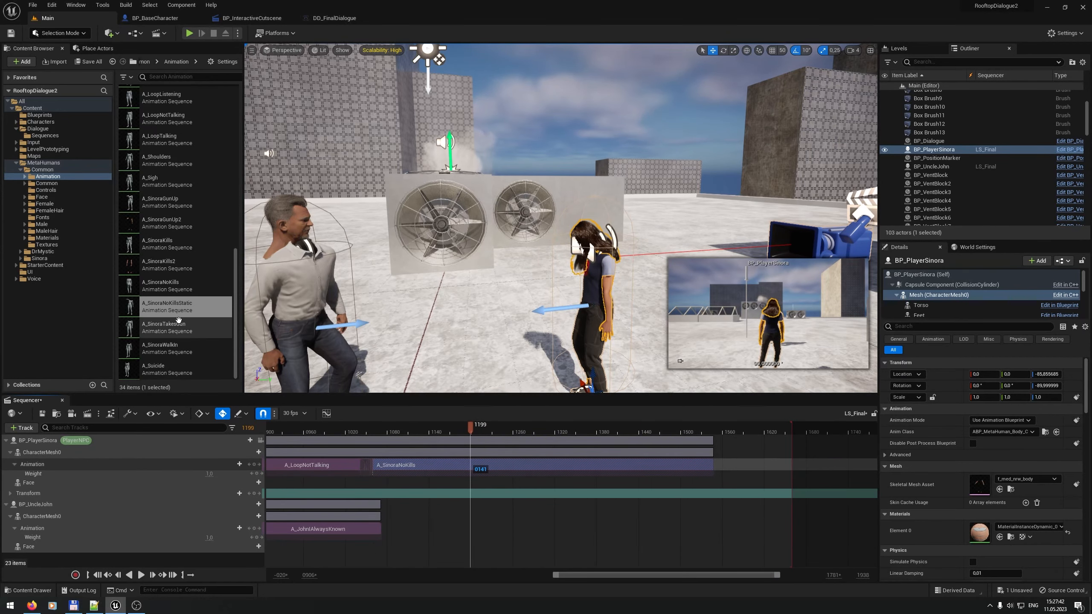
Step: Open the A_SinoraNoKills animation and add a ManualDialogueVoice skeleton notify to the YnnkMetaFace track below the existing sound notify
{"action": "double_click", "coordinate": [184, 287]}
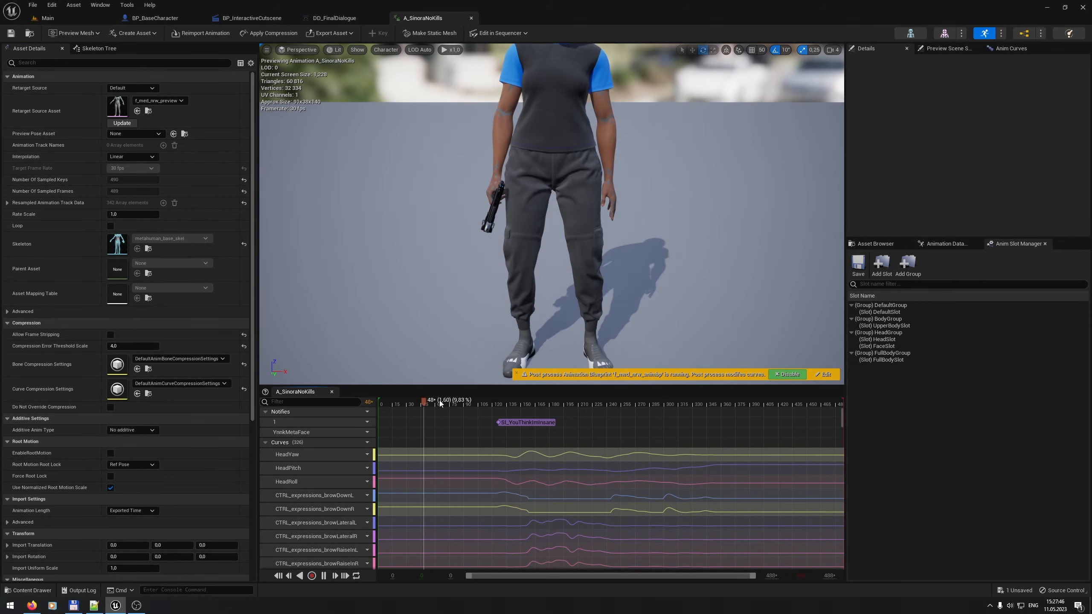
{"action": "key", "text": "space"}
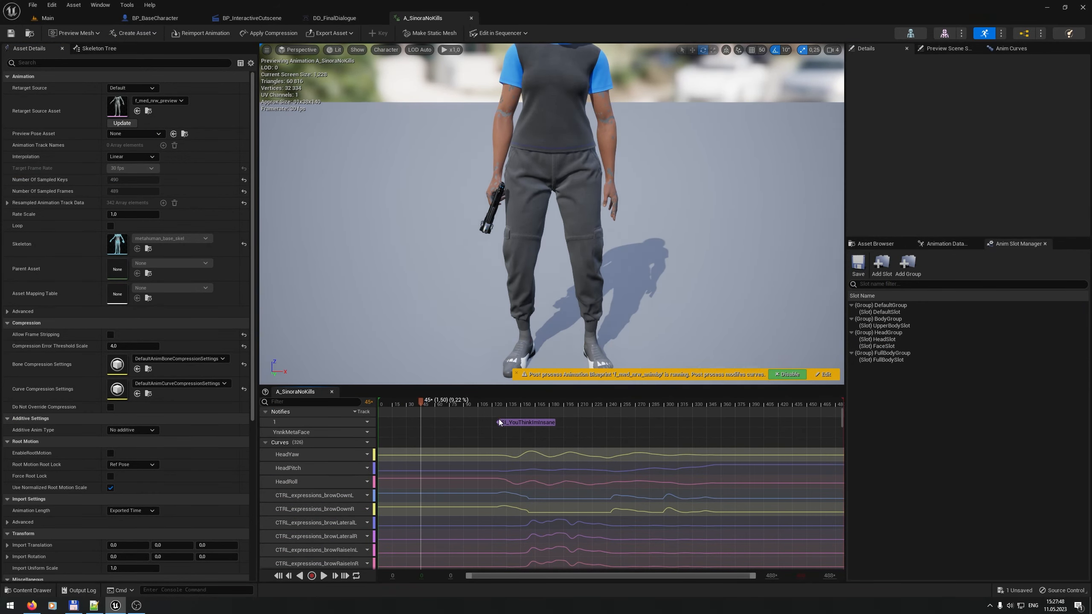
{"action": "right_click", "coordinate": [500, 434]}
{"action": "mouse_move", "coordinate": [539, 458]}
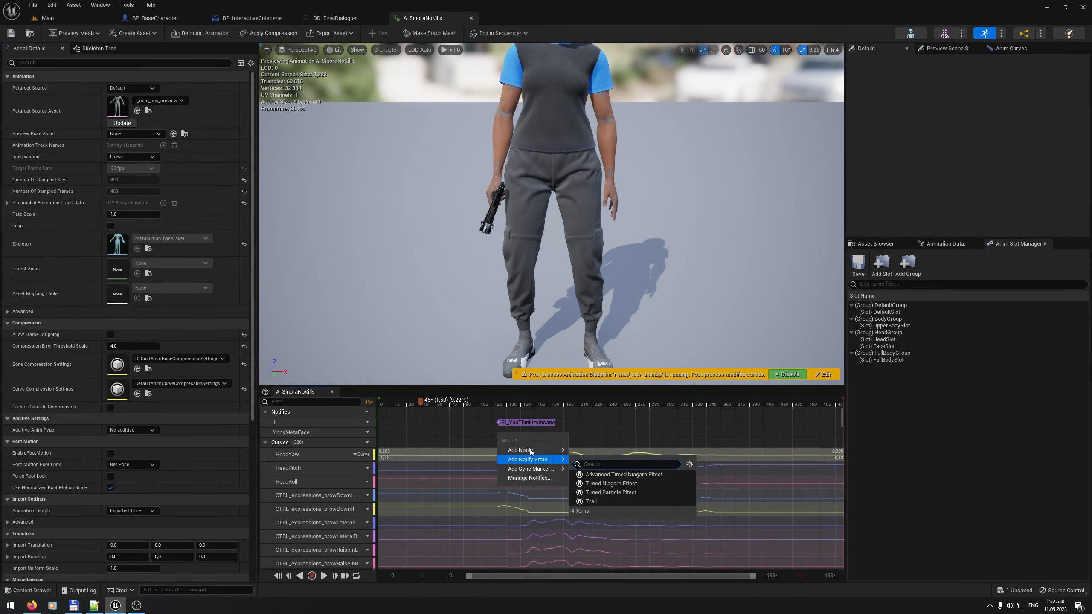
{"action": "mouse_move", "coordinate": [639, 471]}
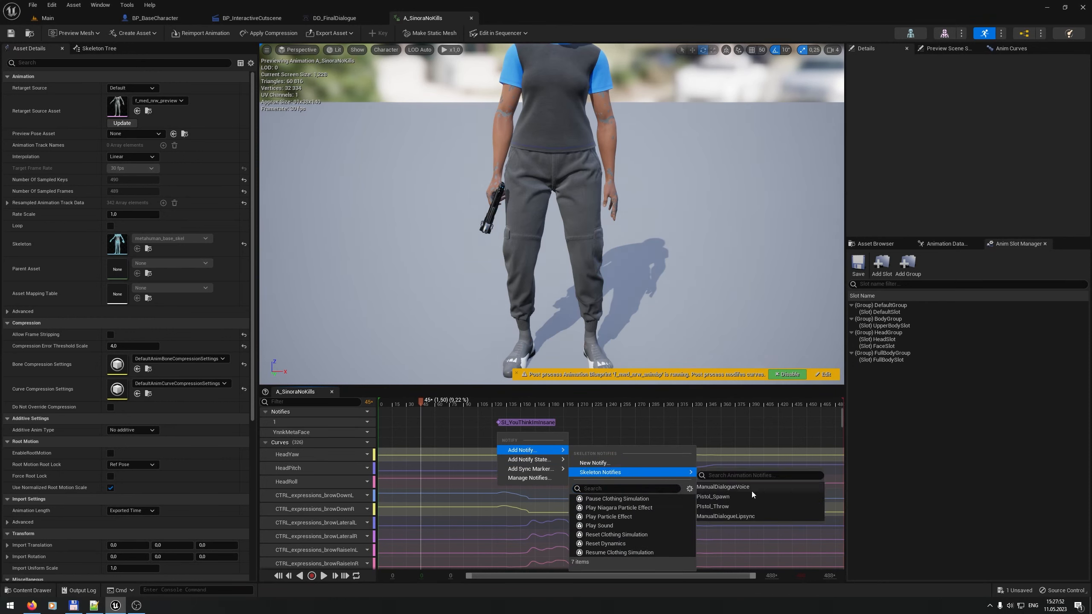
{"action": "left_click", "coordinate": [743, 486]}
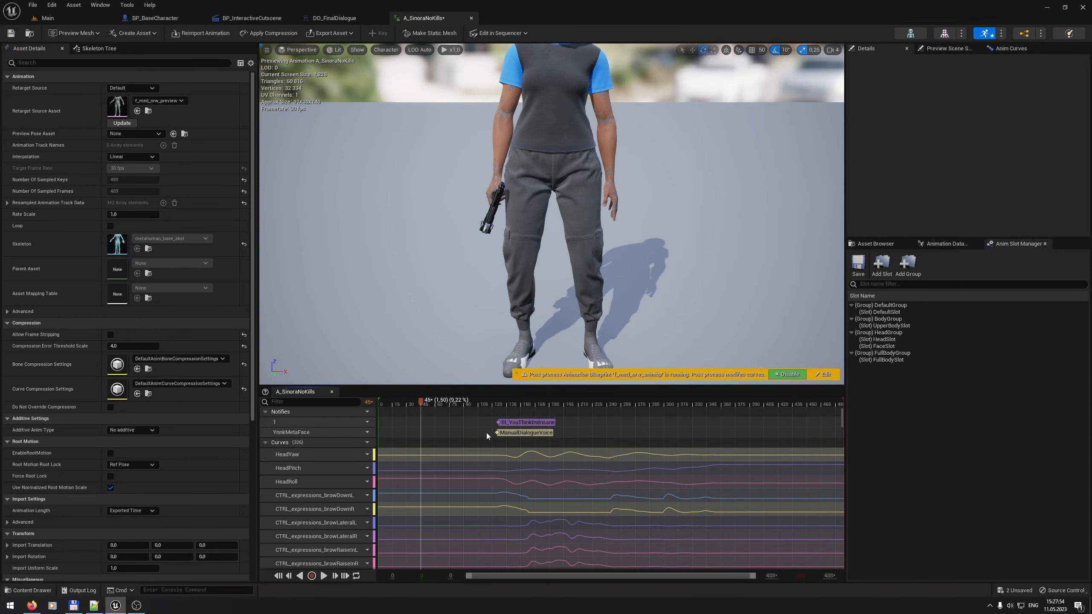
Step: Set the ManualDialogueVoice notify's begin time to 4,2 to match the Play Sound notify
{"action": "left_click", "coordinate": [499, 419]}
{"action": "left_click", "coordinate": [500, 424]}
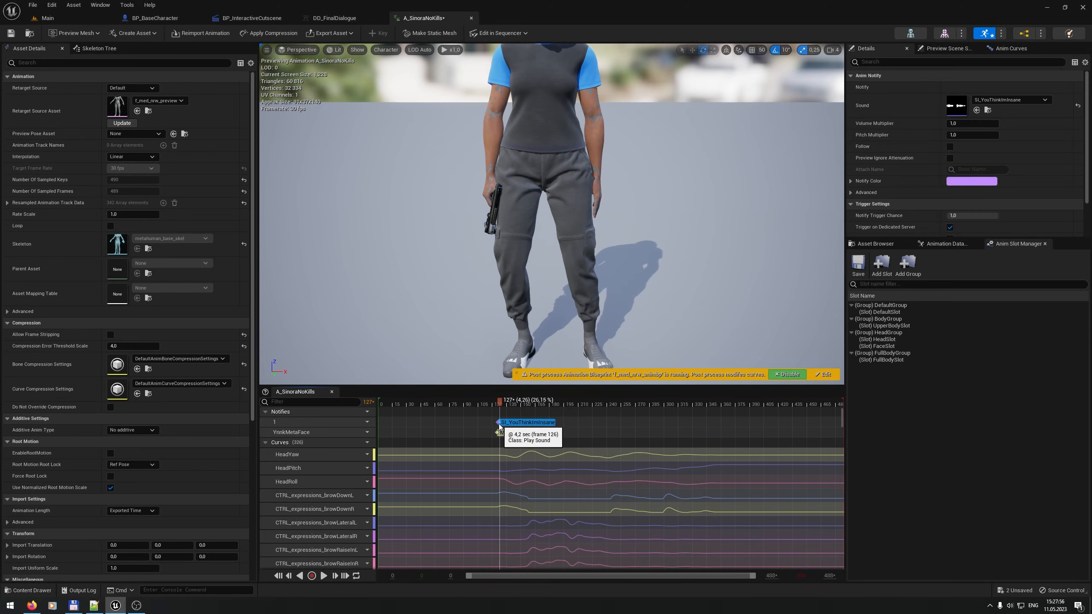
{"action": "right_click", "coordinate": [499, 424]}
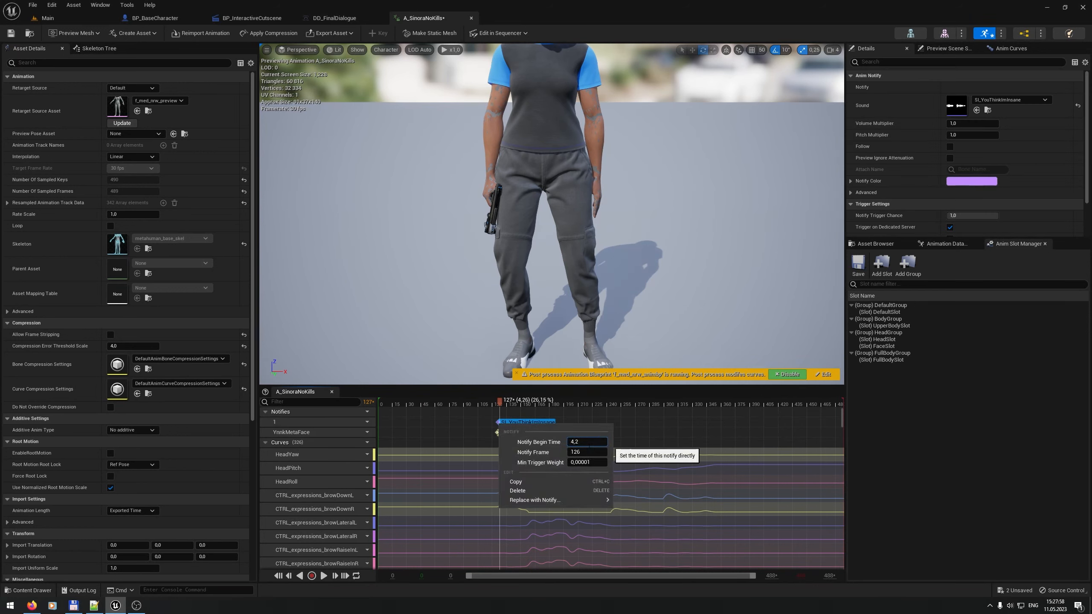
{"action": "left_click", "coordinate": [505, 432]}
{"action": "right_click", "coordinate": [505, 432]}
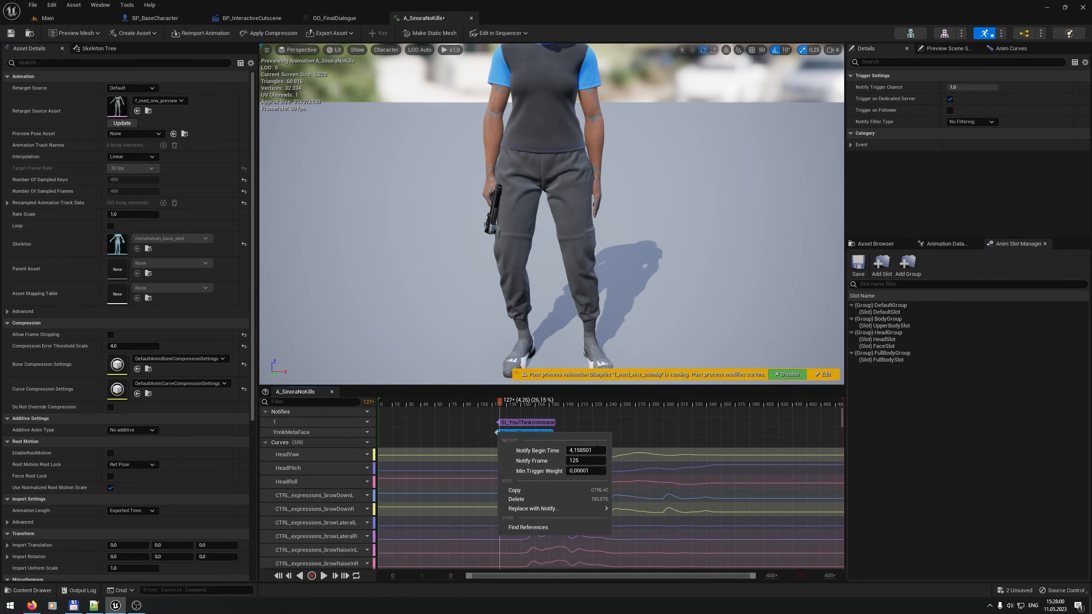
{"action": "left_click", "coordinate": [597, 447]}
{"action": "type", "text": "4,2"}
{"action": "key", "text": "Return"}
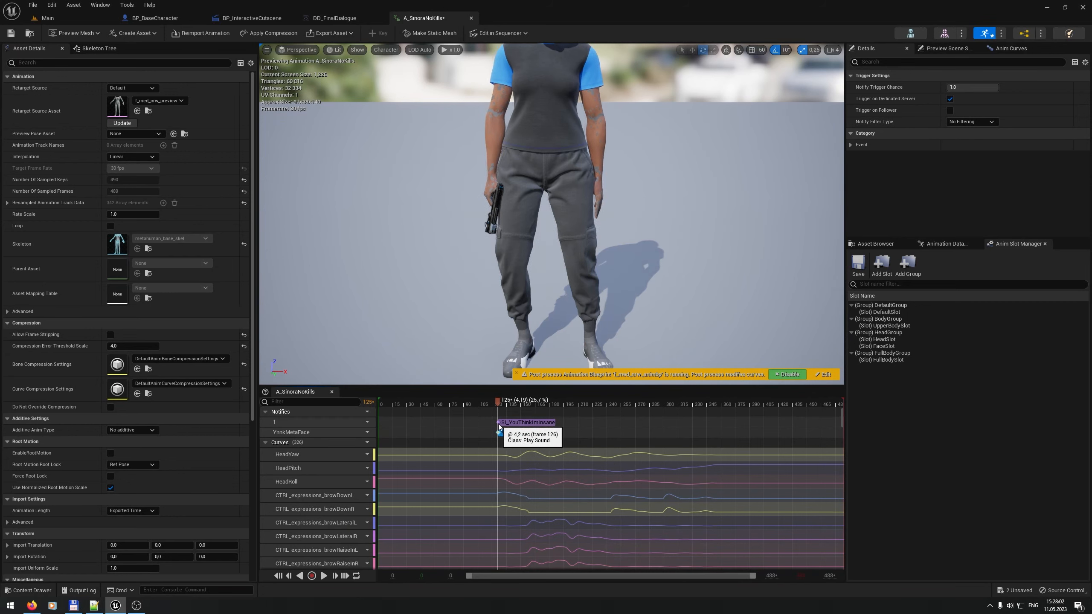
Step: Delete the Play Sound notify from A_SinoraNoKills, then save and close the animation
{"action": "left_click", "coordinate": [499, 423]}
{"action": "right_click", "coordinate": [498, 425]}
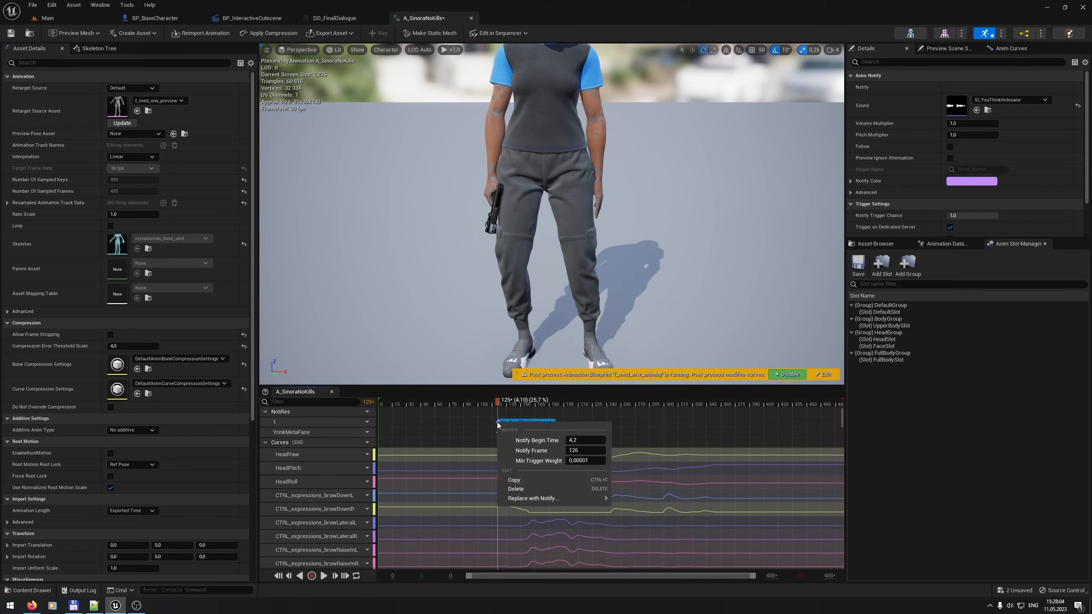
{"action": "left_click", "coordinate": [536, 490]}
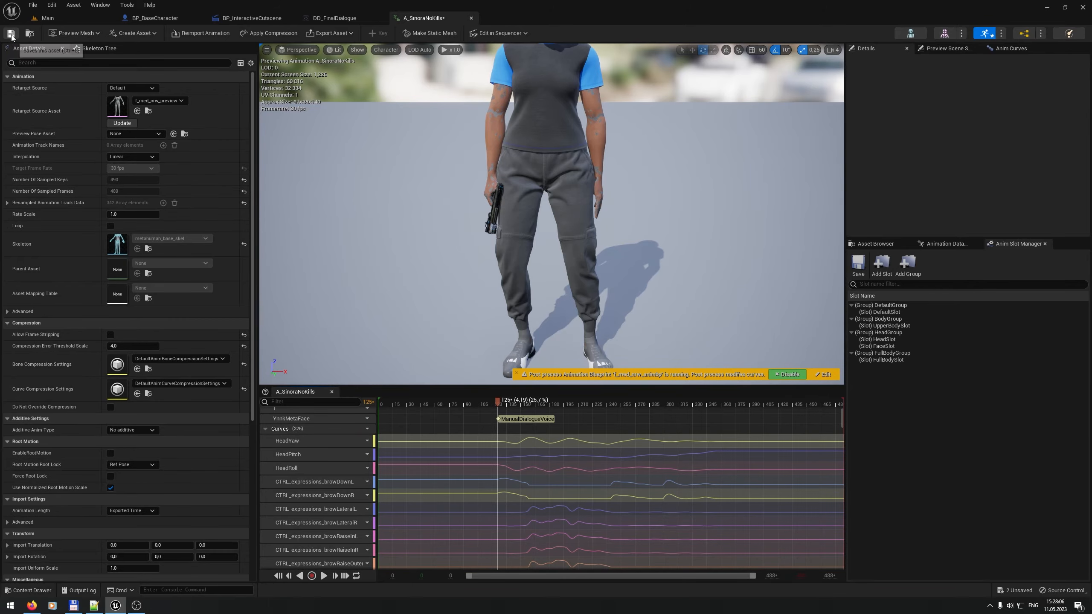
{"action": "left_click", "coordinate": [471, 19]}
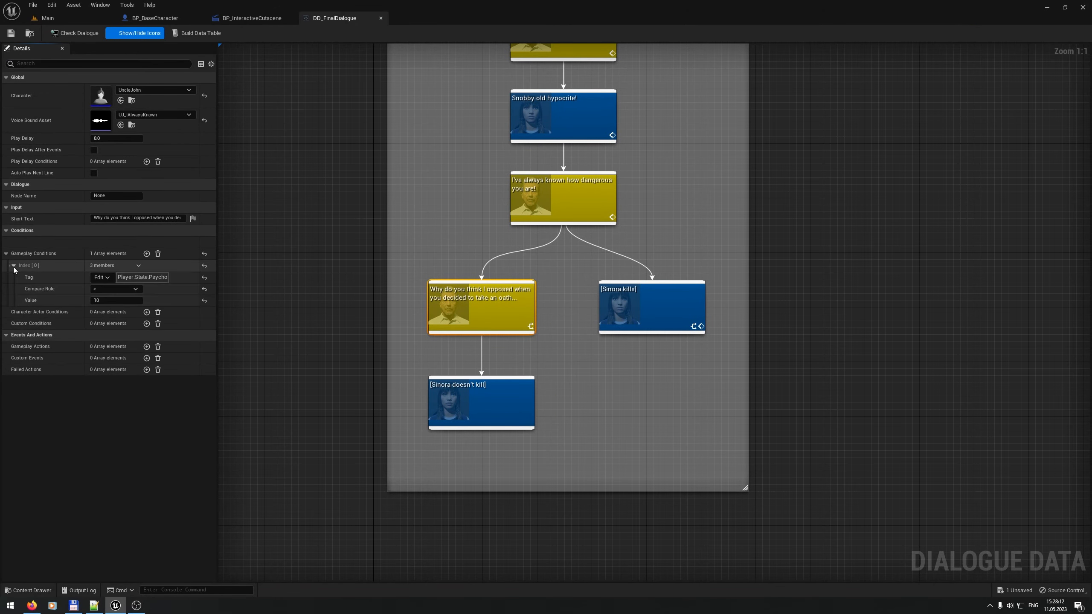
Step: Return to the Main level and examine Sinora's pose near the end of A_SinoraNoKills, around frame 1539
{"action": "left_click", "coordinate": [223, 19]}
{"action": "left_click", "coordinate": [154, 18]}
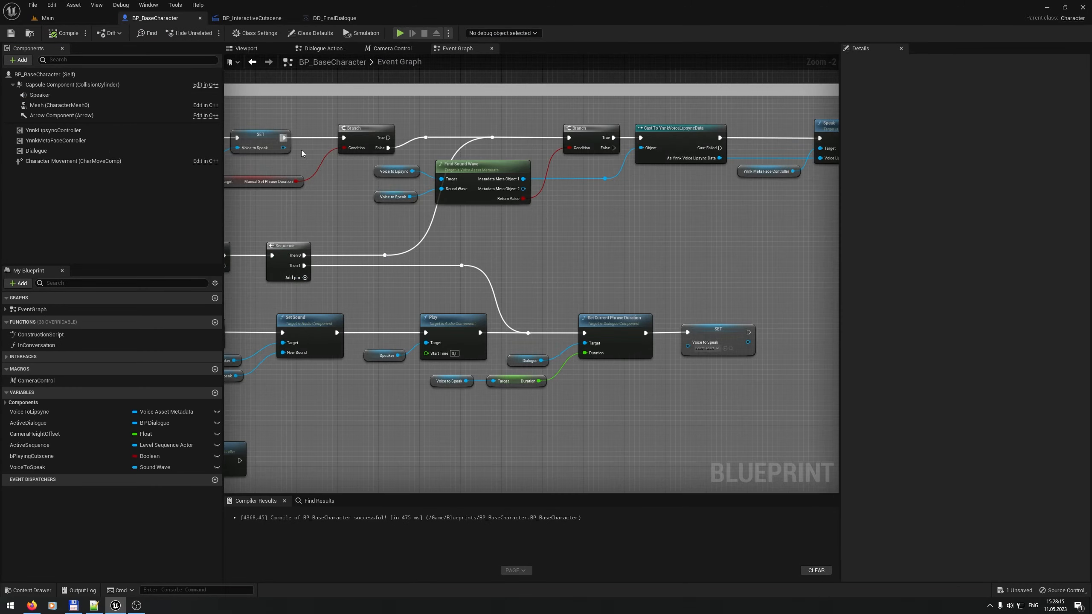
{"action": "left_click", "coordinate": [47, 17]}
{"action": "left_click_drag", "start_coordinate": [479, 429], "coordinate": [708, 431]}
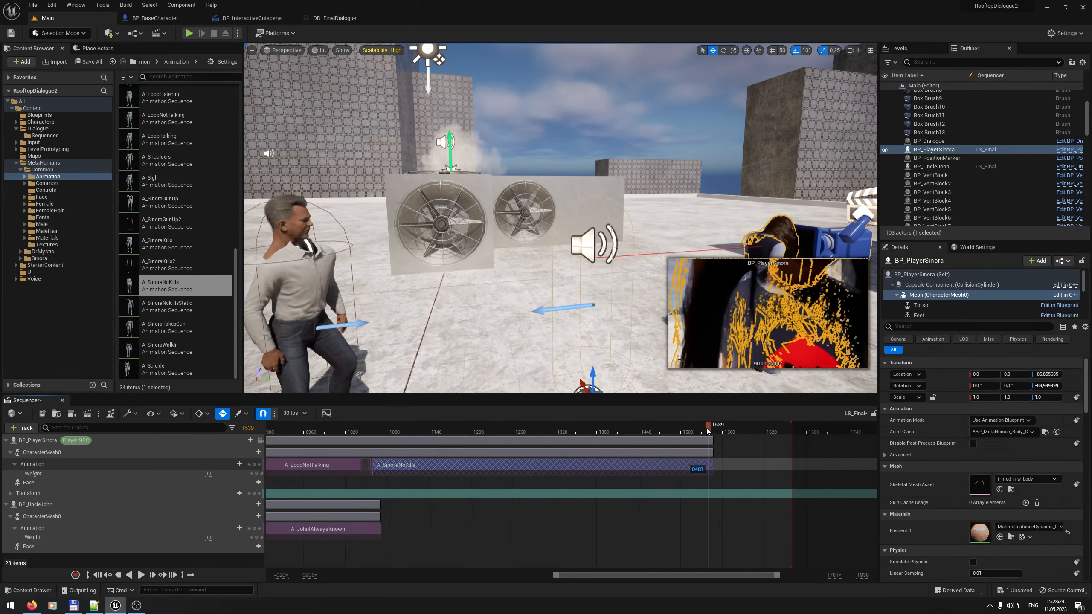
{"action": "right_click_drag", "start_coordinate": [589, 300], "coordinate": [593, 300]}
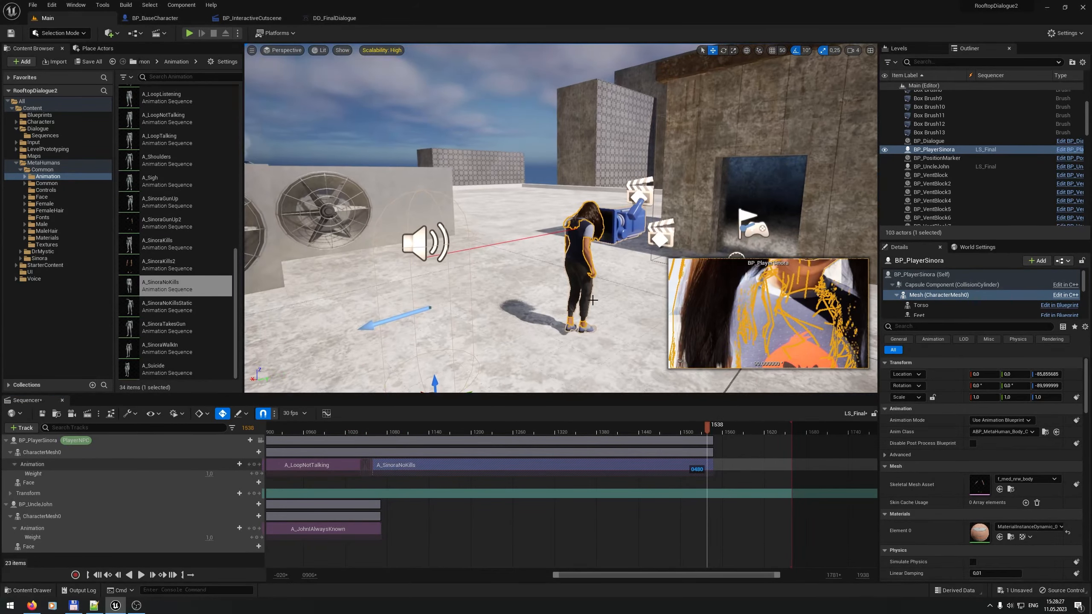
{"action": "left_click", "coordinate": [708, 433]}
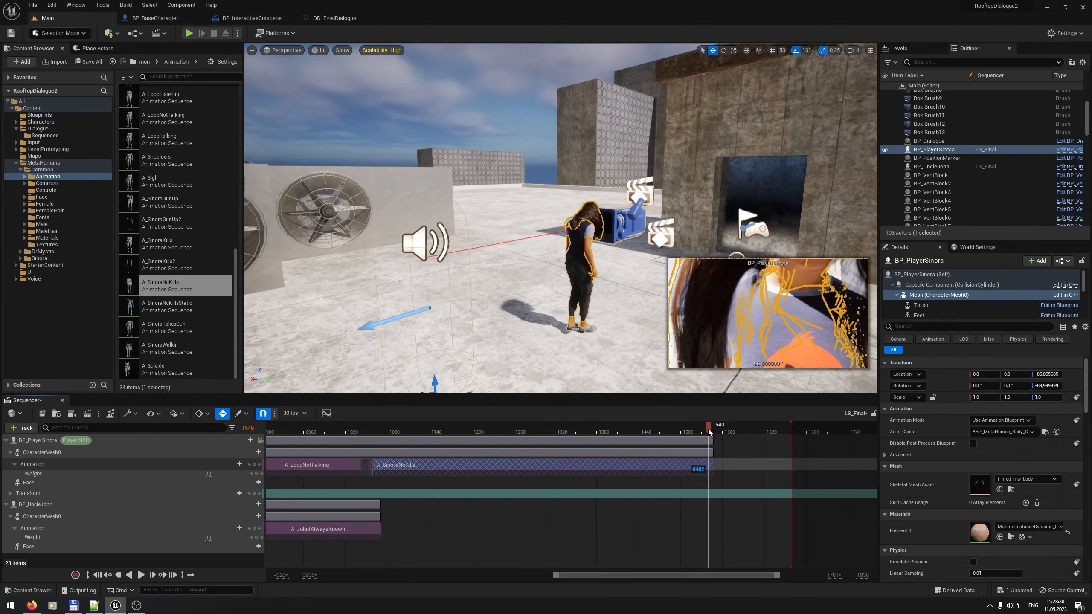
{"action": "mouse_move", "coordinate": [624, 577]}
{"action": "left_mouse_down"}
{"action": "mouse_move", "coordinate": [526, 576]}
{"action": "mouse_move", "coordinate": [637, 576]}
{"action": "left_mouse_up"}
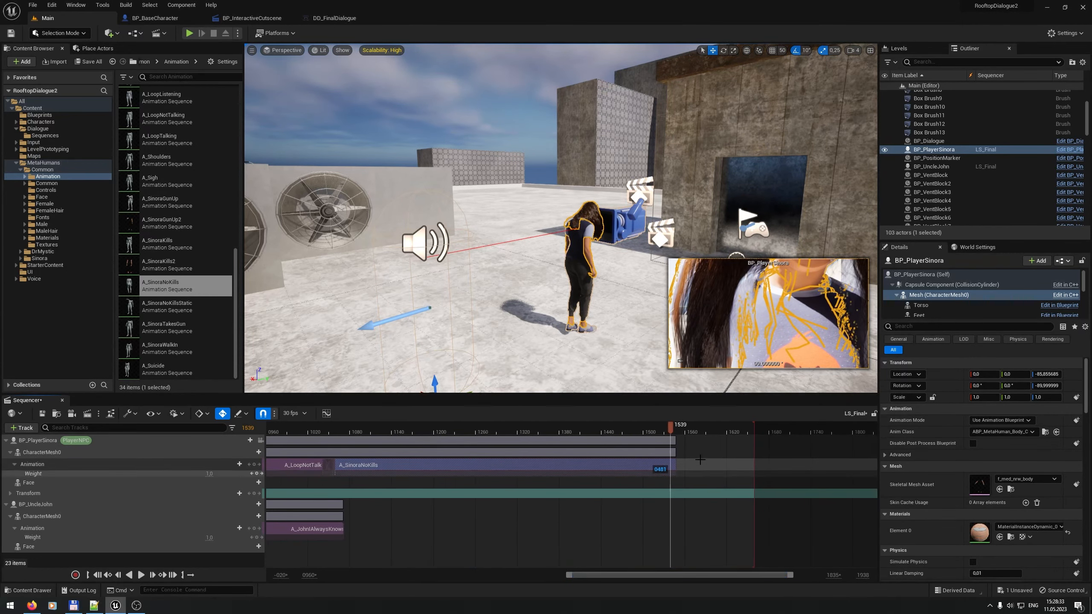
Step: Add a timeline mark at frame 1528 and label it UJ2_End
{"action": "right_click", "coordinate": [663, 427]}
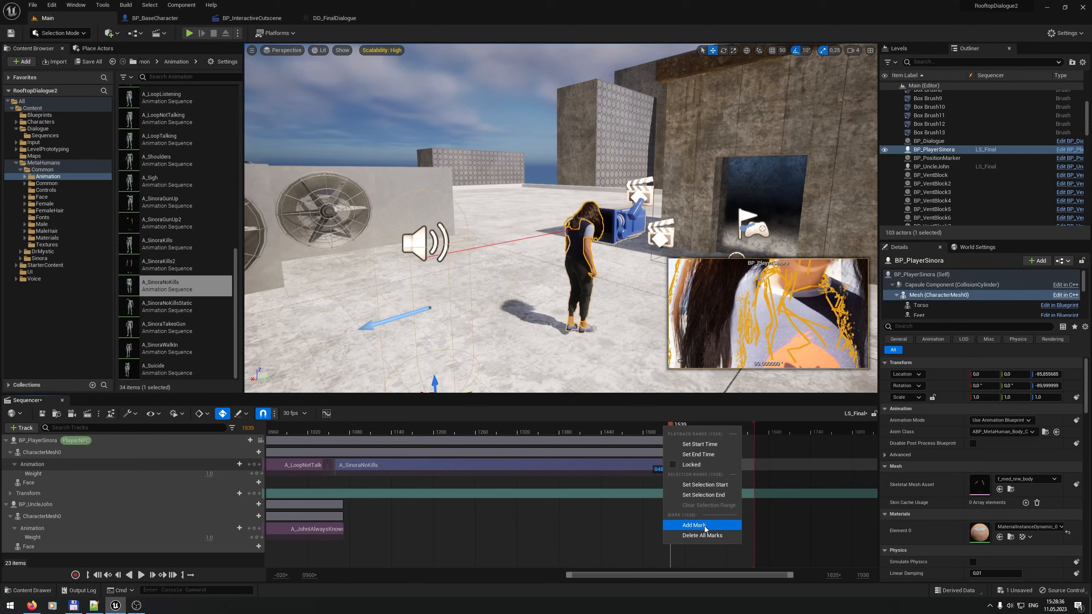
{"action": "left_click", "coordinate": [705, 526]}
{"action": "right_click", "coordinate": [665, 426]}
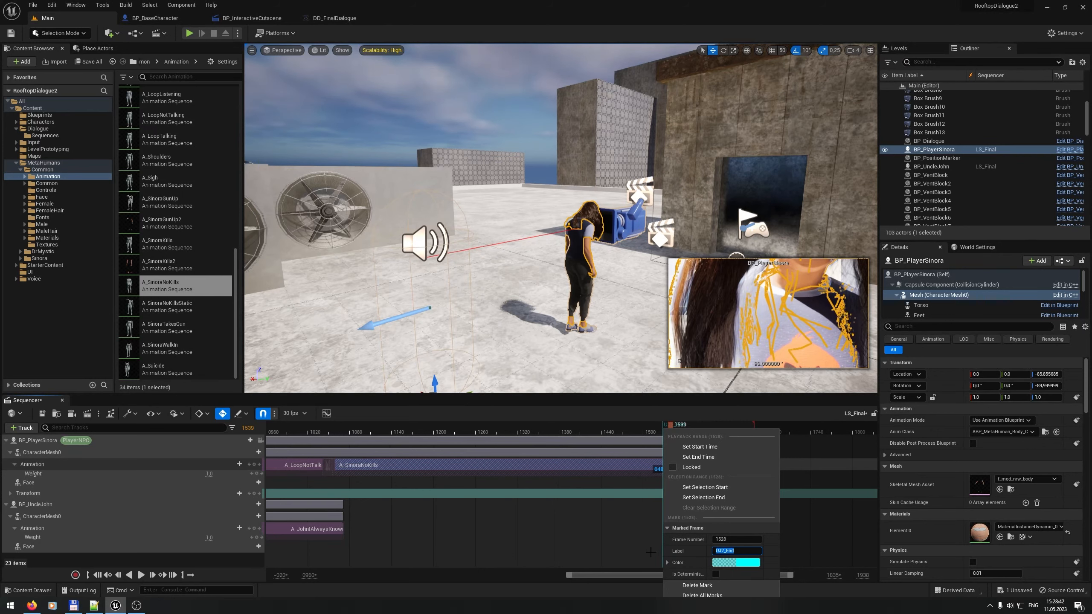
{"action": "key", "text": "Return"}
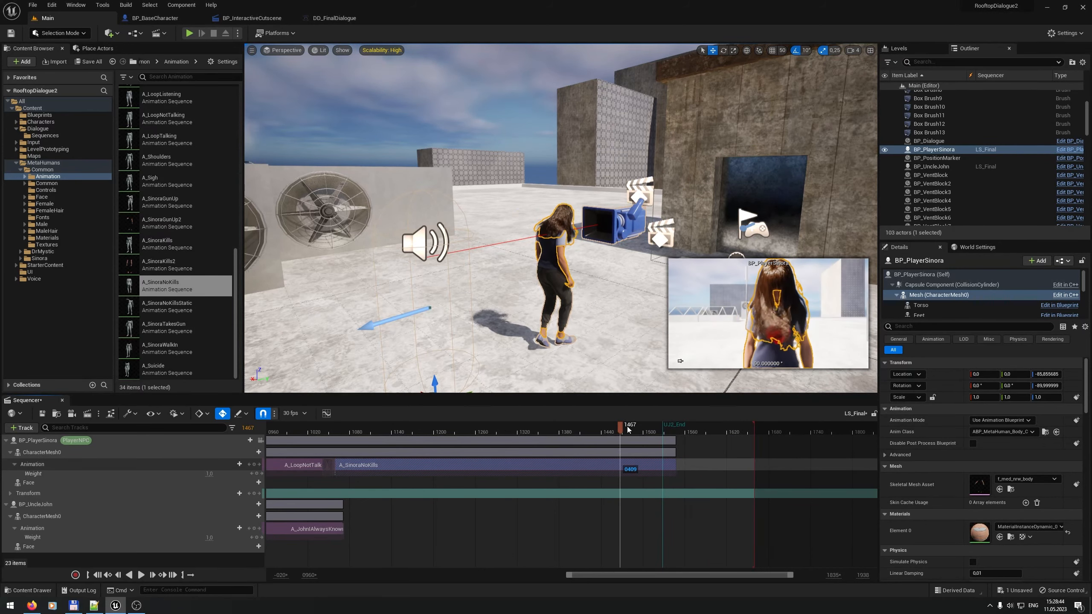
Step: Check the [Sinora kills] line's PlaySequenceSegment name in DD_FinalDialogue and add a matching S3 mark at frame 1592
{"action": "left_click_drag", "start_coordinate": [628, 429], "coordinate": [681, 430]}
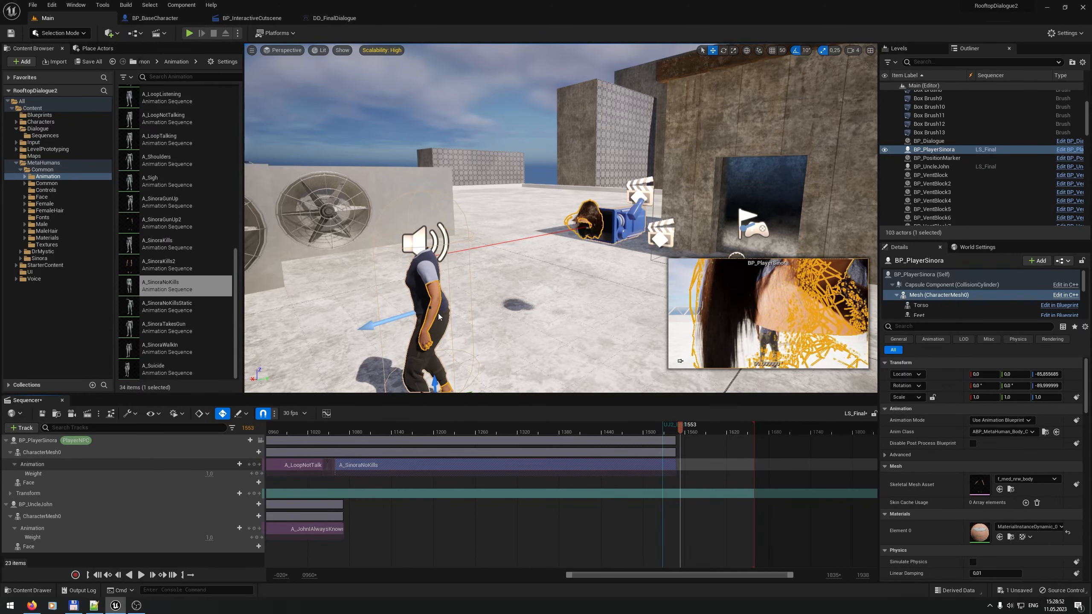
{"action": "left_click", "coordinate": [333, 18]}
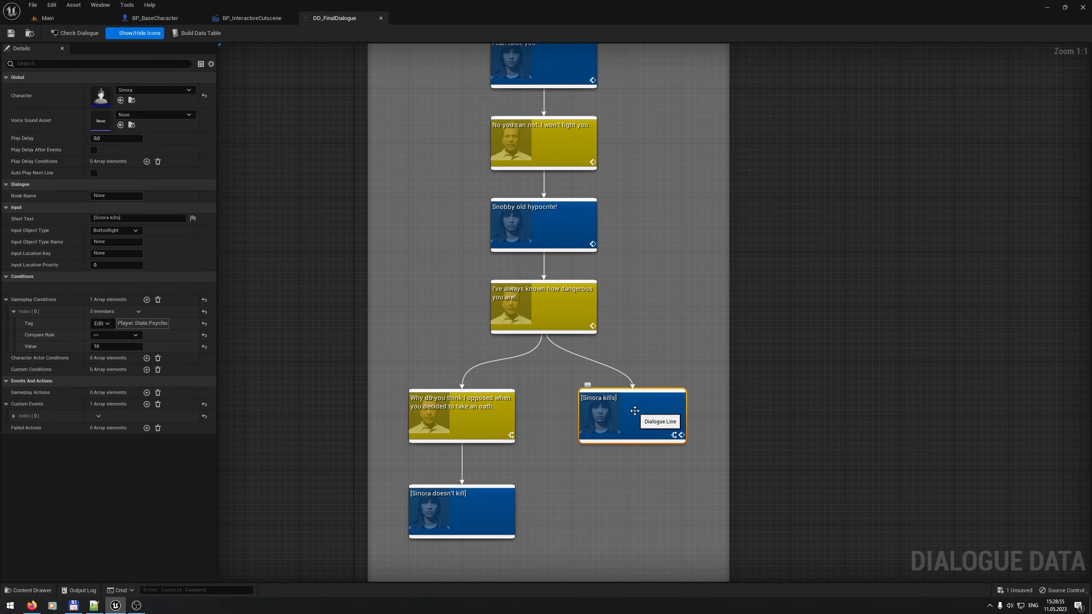
{"action": "left_click", "coordinate": [13, 416]}
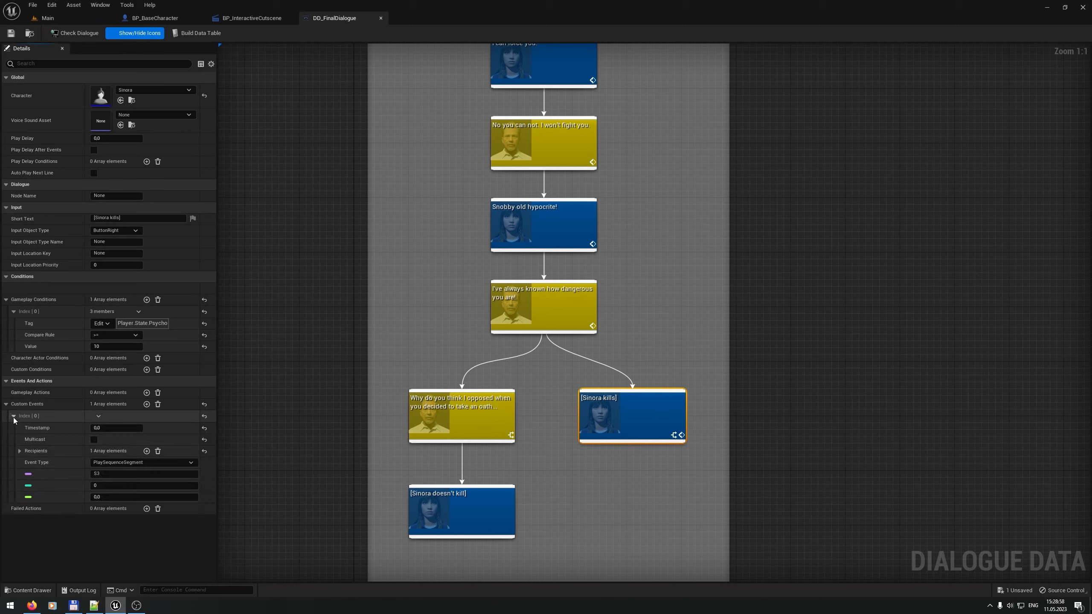
{"action": "left_click", "coordinate": [122, 473]}
{"action": "left_click", "coordinate": [86, 17]}
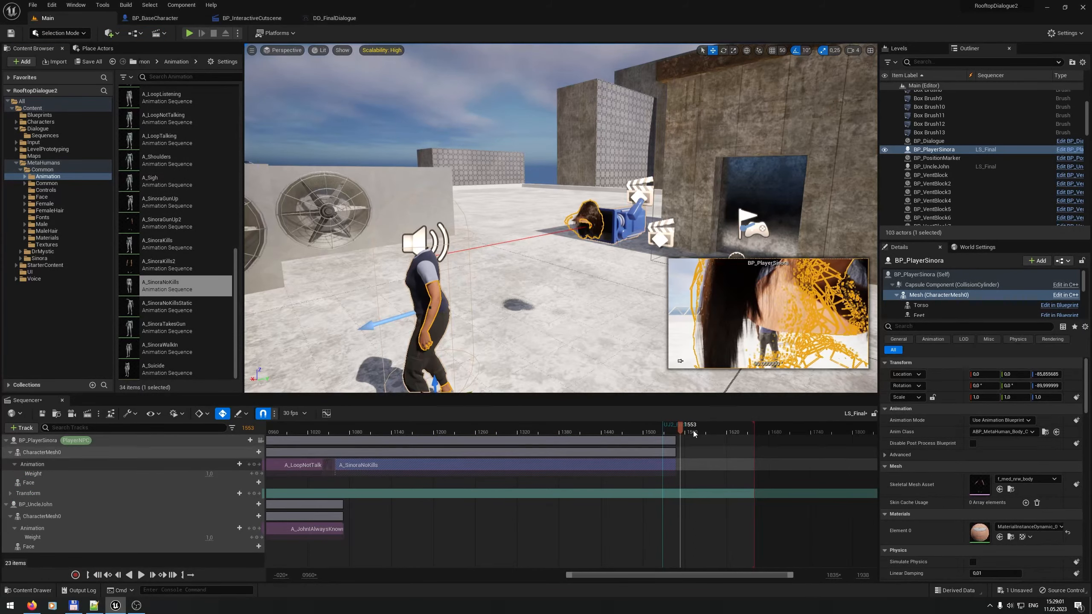
{"action": "right_click", "coordinate": [709, 431]}
{"action": "left_click", "coordinate": [739, 528]}
{"action": "right_click", "coordinate": [710, 427]}
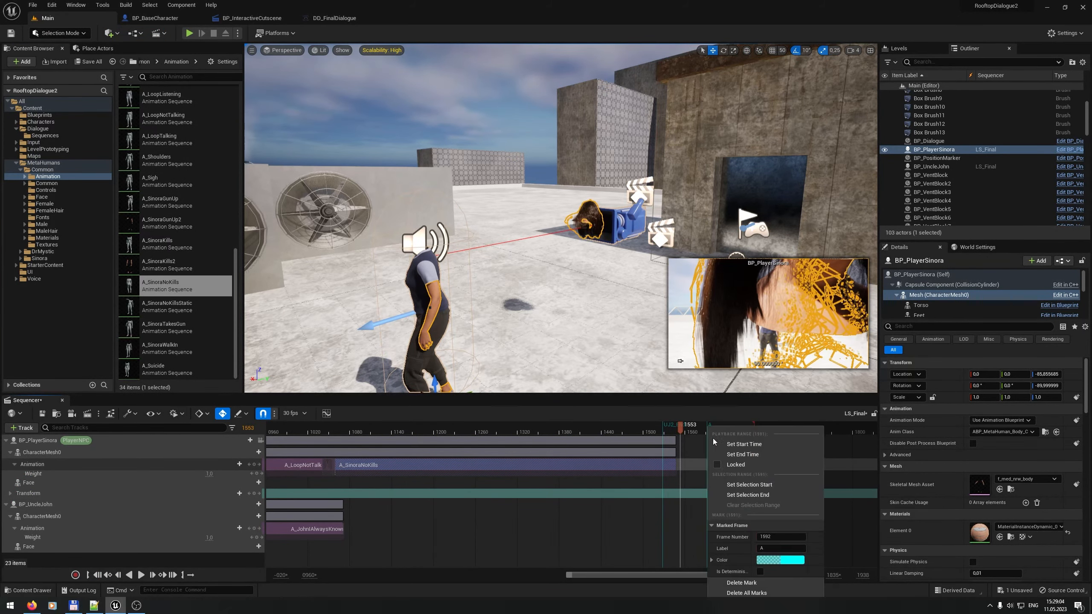
{"action": "left_click", "coordinate": [592, 425]}
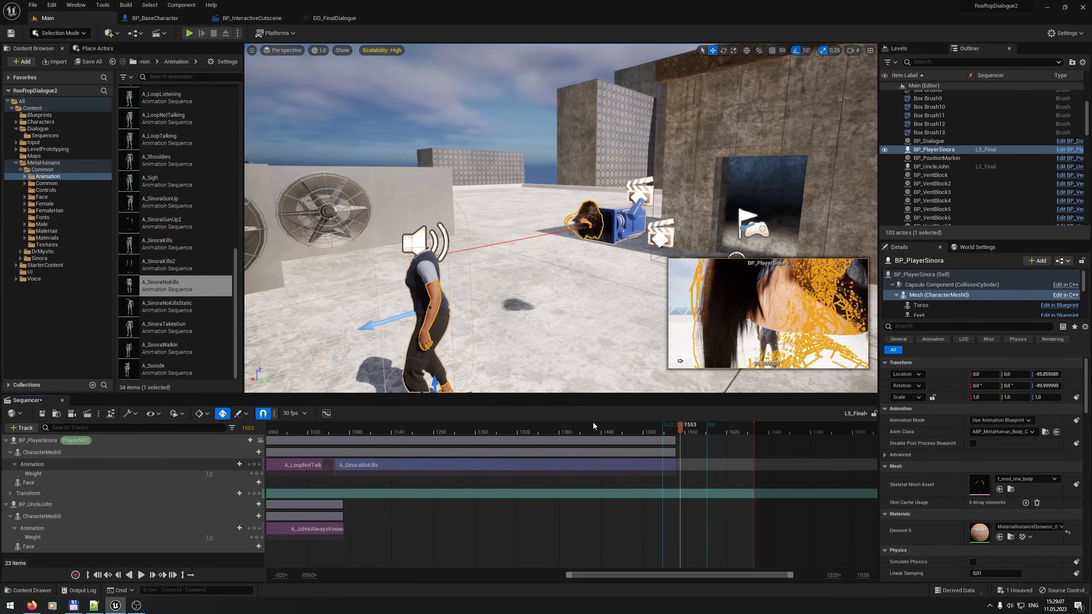
Step: Shorten the sequence's playback range to end just after the S3 mark and show the whole timeline
{"action": "left_click_drag", "start_coordinate": [754, 428], "coordinate": [711, 427]}
{"action": "left_click_drag", "start_coordinate": [568, 575], "coordinate": [255, 573]}
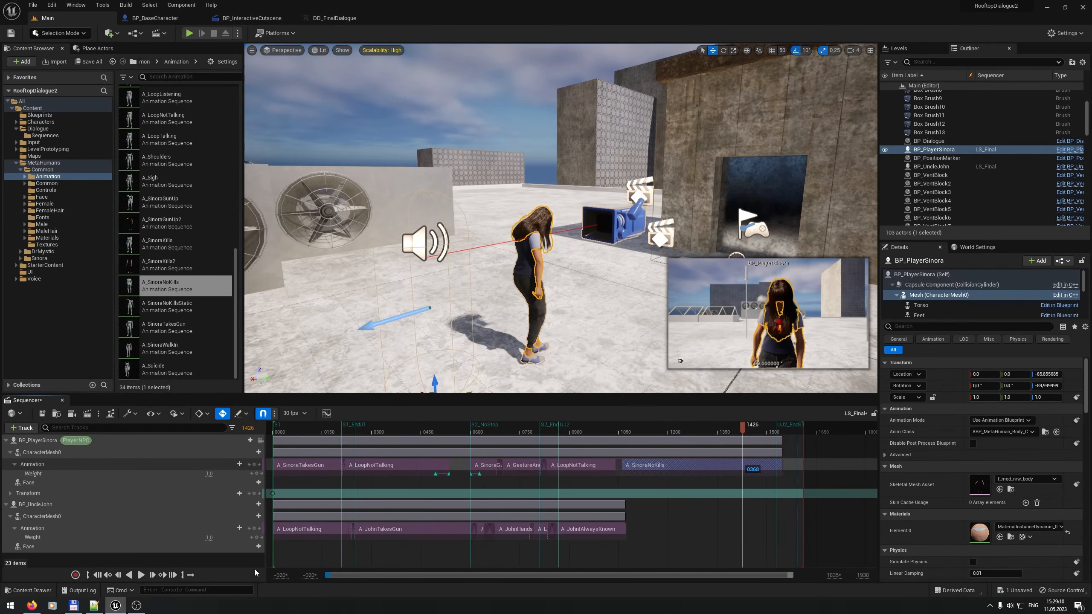
Step: Save the LS_Final sequence and close Sequencer
{"action": "left_click", "coordinate": [42, 413]}
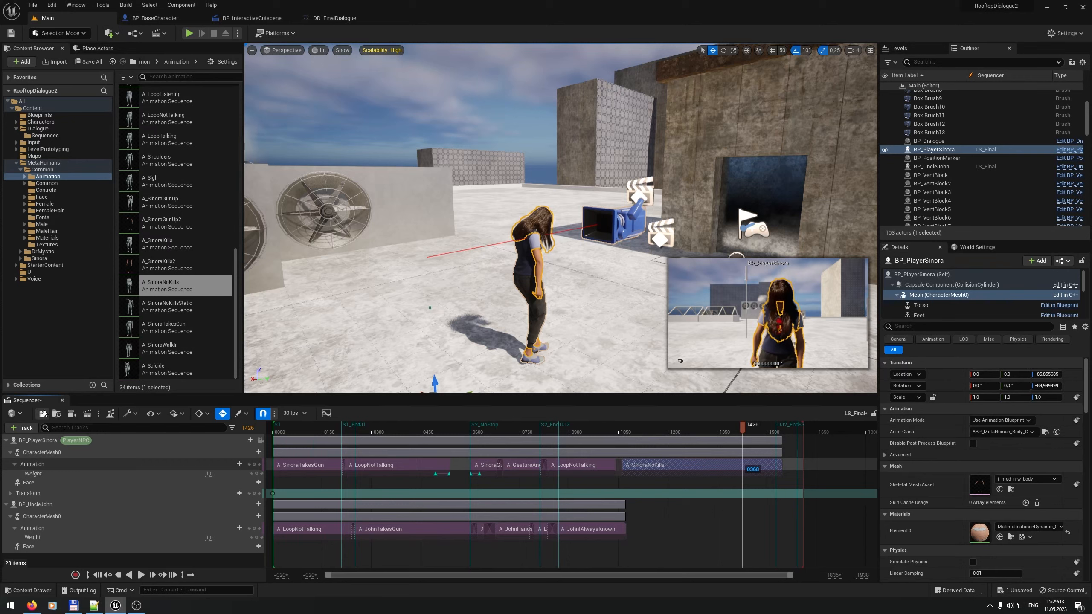
{"action": "left_click", "coordinate": [62, 400]}
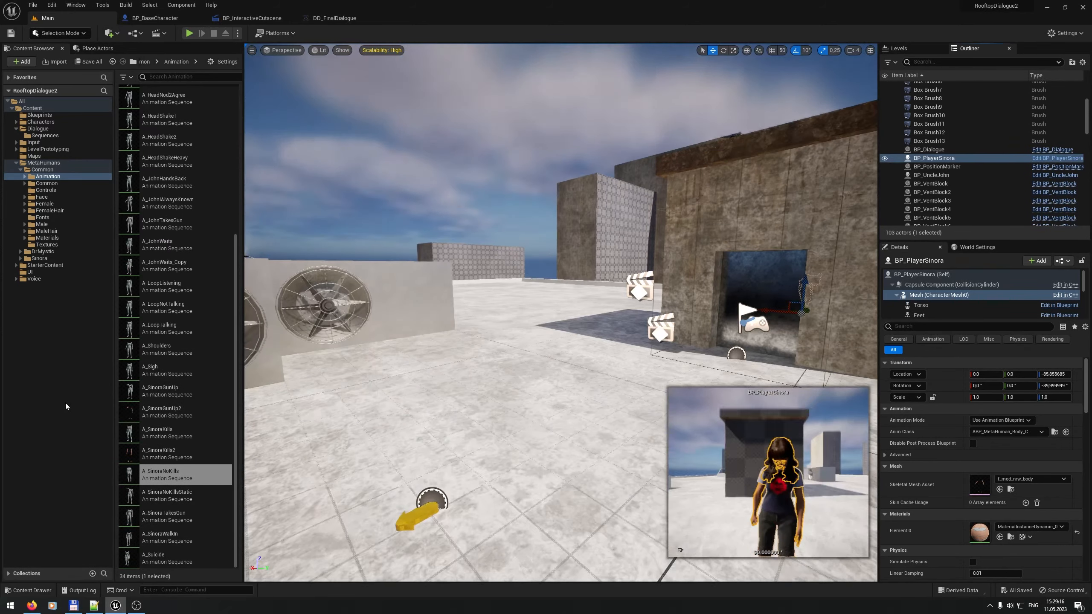
Step: Play the Main level and go through the final dialogue to test the LS_Final cutscene
{"action": "left_click", "coordinate": [189, 33]}
{"action": "key", "text": "w"}
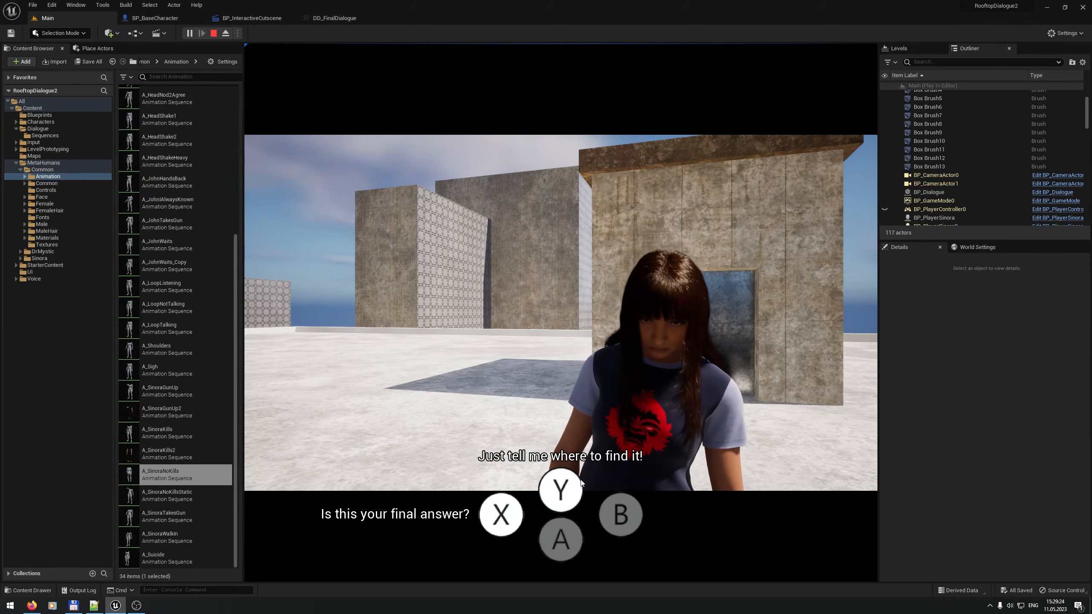
{"action": "left_click", "coordinate": [581, 482]}
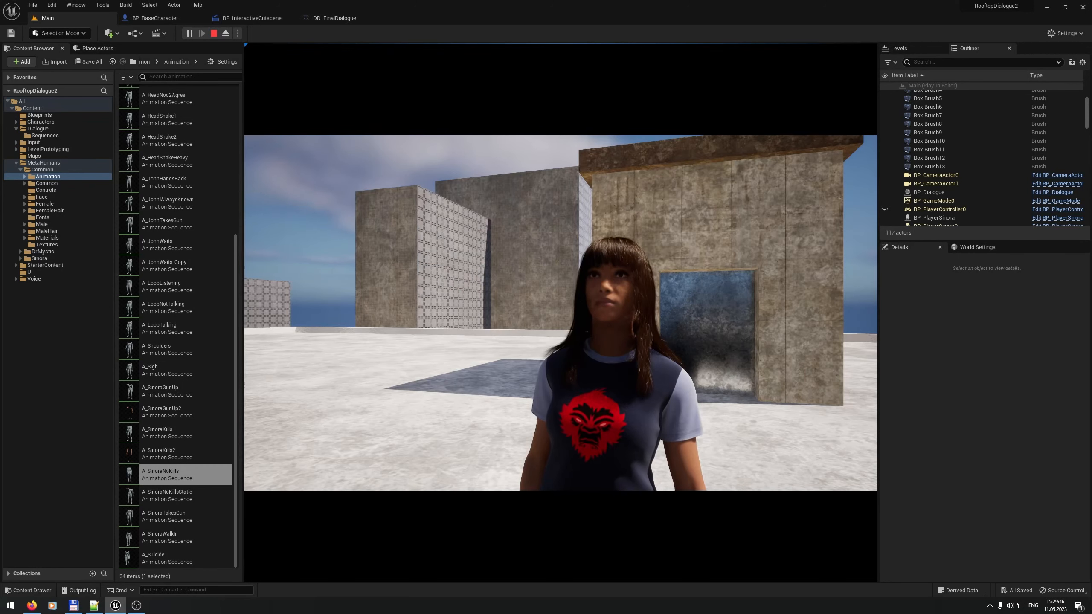
{"action": "left_click", "coordinate": [600, 564]}
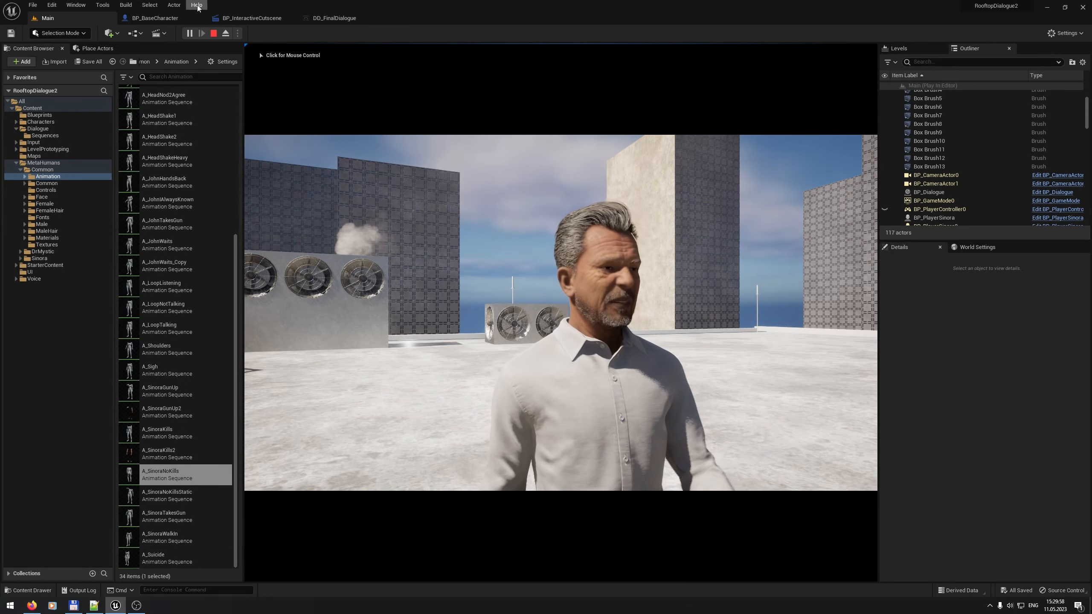
Step: Detach from the player during play, inspect both characters' poses with a close look at Sinora, and end the play session
{"action": "left_click", "coordinate": [226, 33]}
{"action": "key", "text": "s"}
{"action": "right_click_drag", "start_coordinate": [500, 223], "coordinate": [645, 254]}
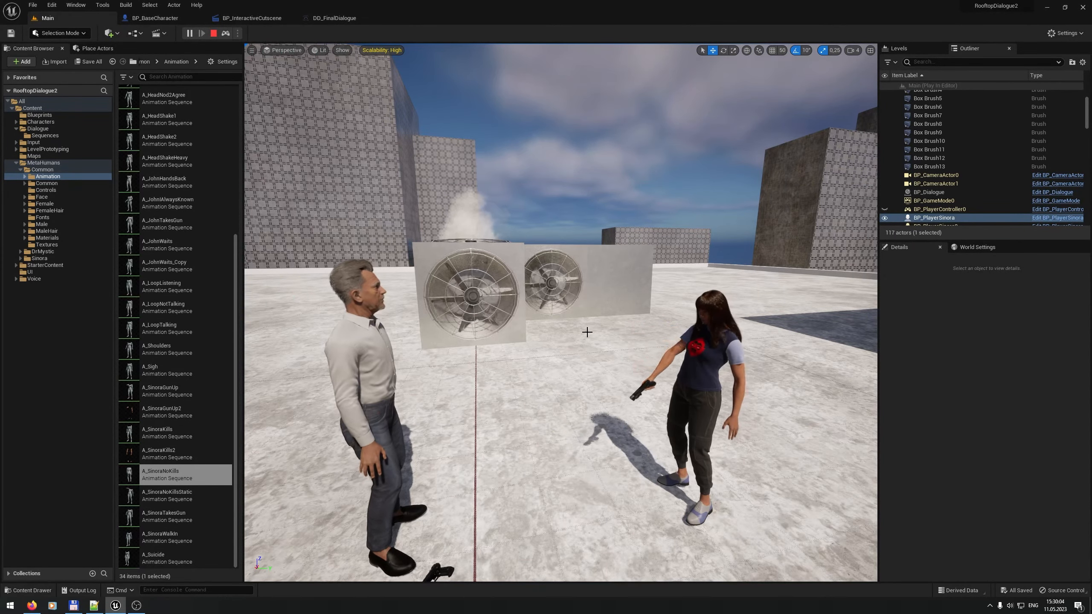
{"action": "left_click", "coordinate": [225, 33]}
{"action": "left_click", "coordinate": [225, 34]}
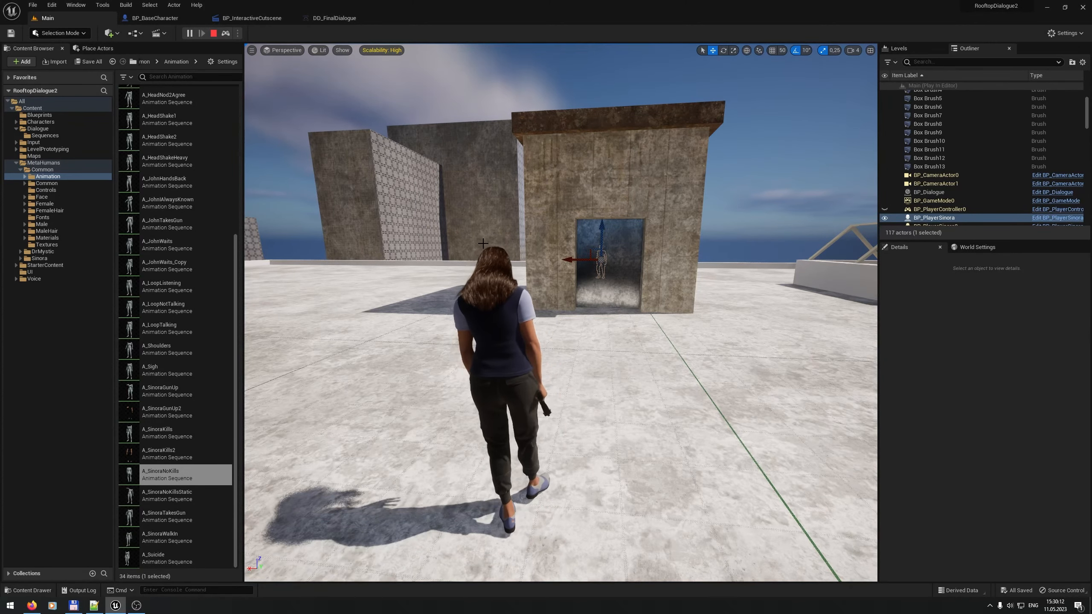
{"action": "key", "text": "grave"}
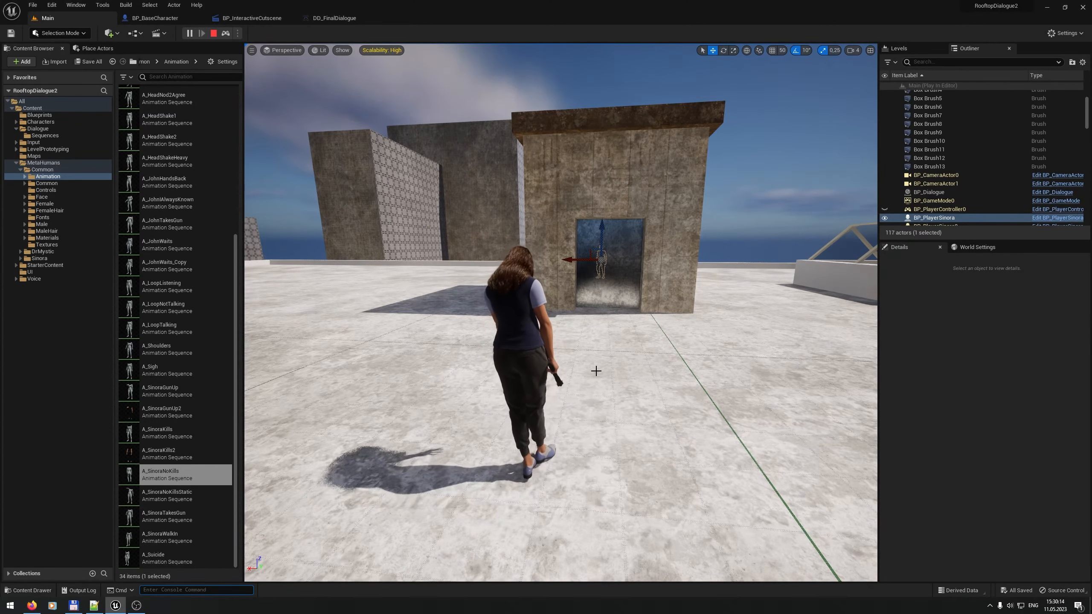
{"action": "right_click_drag", "start_coordinate": [595, 371], "coordinate": [586, 350]}
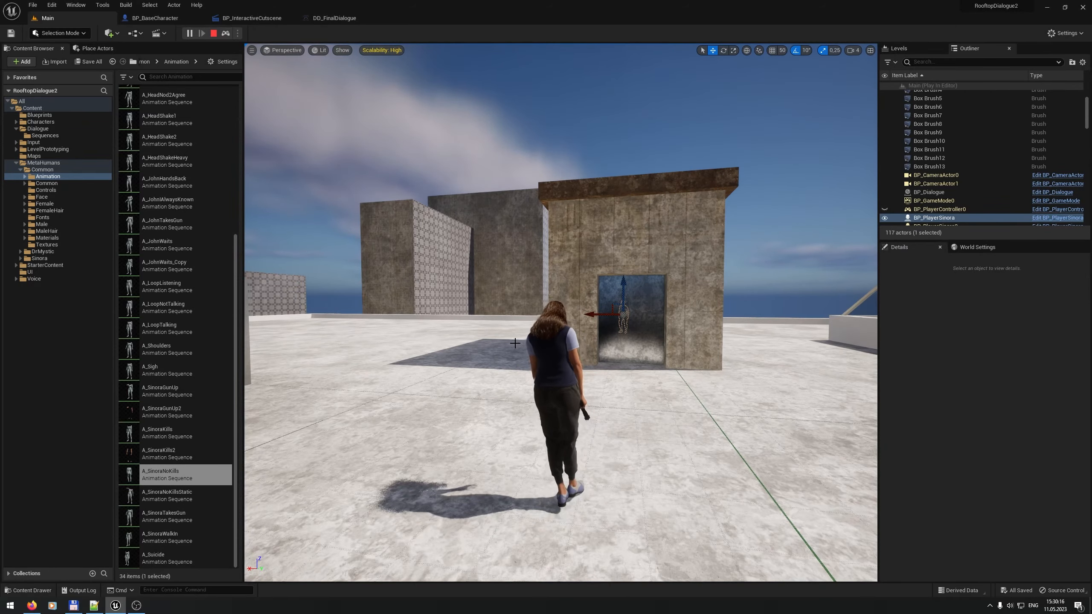
{"action": "key", "text": "w"}
{"action": "right_click_drag", "start_coordinate": [378, 88], "coordinate": [394, 107]}
{"action": "key", "text": "d"}
{"action": "right_click_drag", "start_coordinate": [531, 335], "coordinate": [430, 336]}
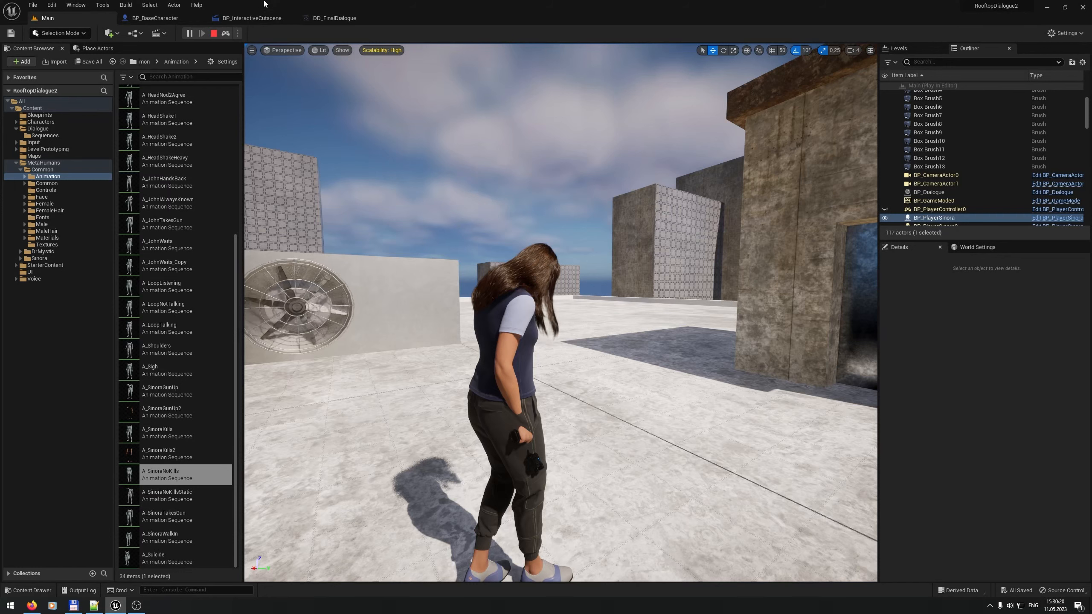
{"action": "left_click", "coordinate": [214, 33]}
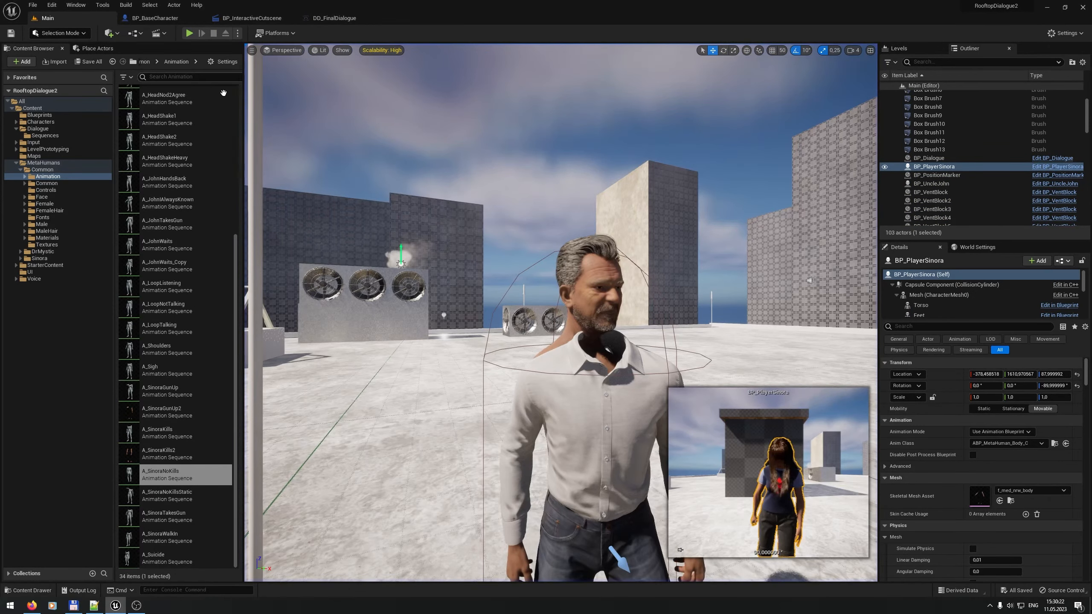
Step: In DD_FinalDialogue, add a gameplay action to the "I've always known how dangerous you are!" line that sets Player.State.Psycho to 100
{"action": "left_click", "coordinate": [343, 18]}
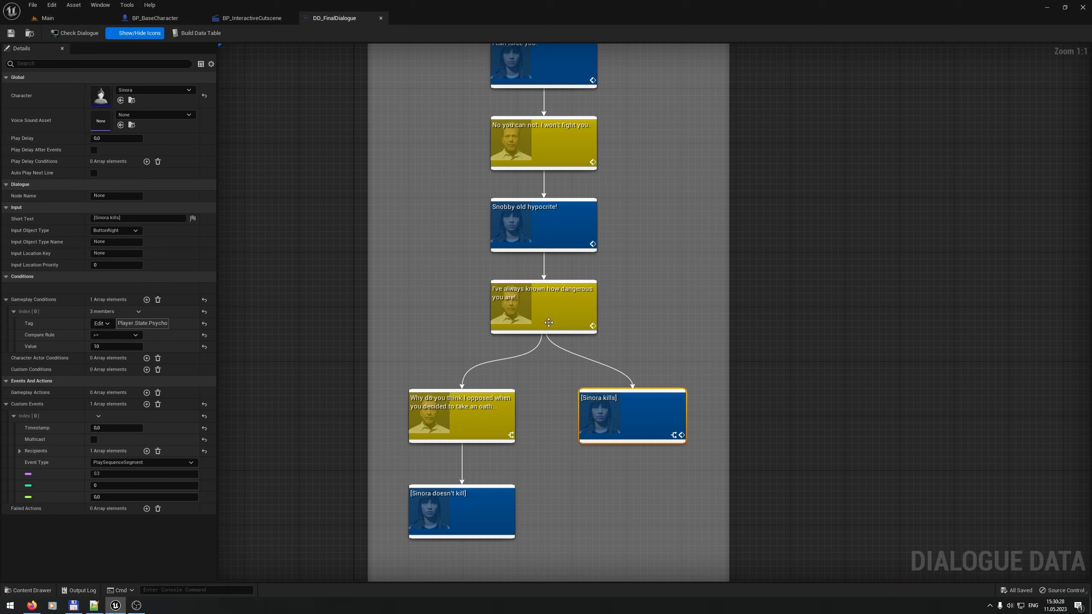
{"action": "left_click", "coordinate": [526, 301]}
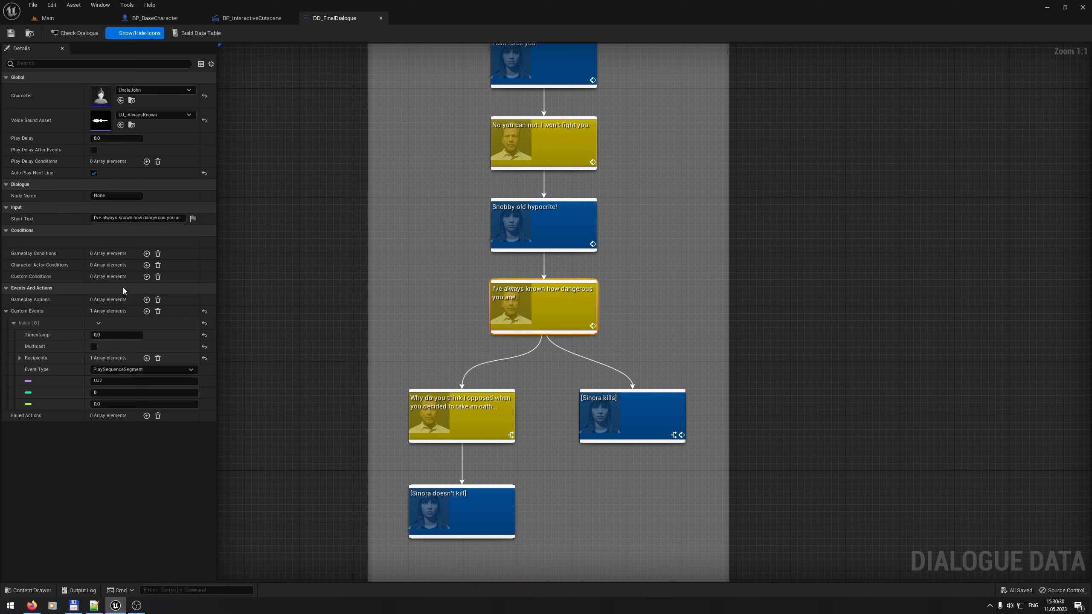
{"action": "left_click", "coordinate": [147, 300]}
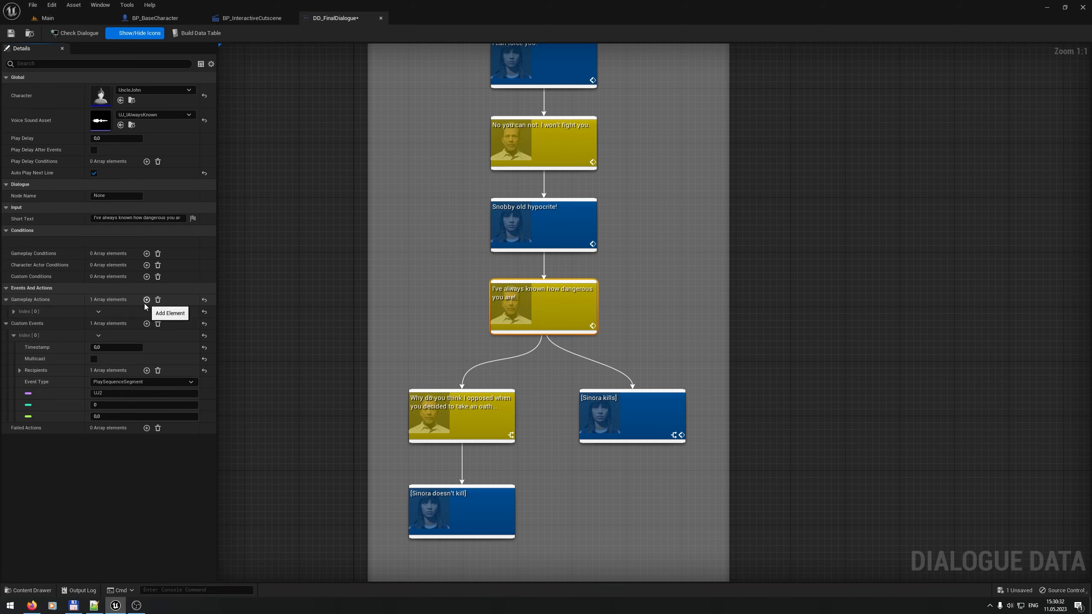
{"action": "left_click", "coordinate": [13, 311]}
{"action": "left_click", "coordinate": [102, 323]}
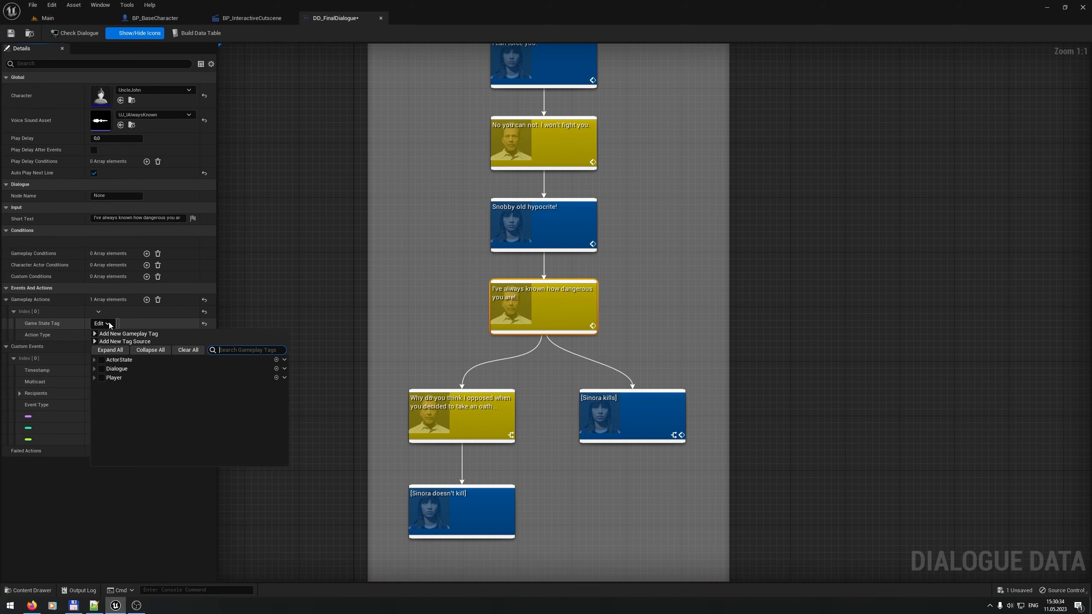
{"action": "left_click", "coordinate": [94, 377]}
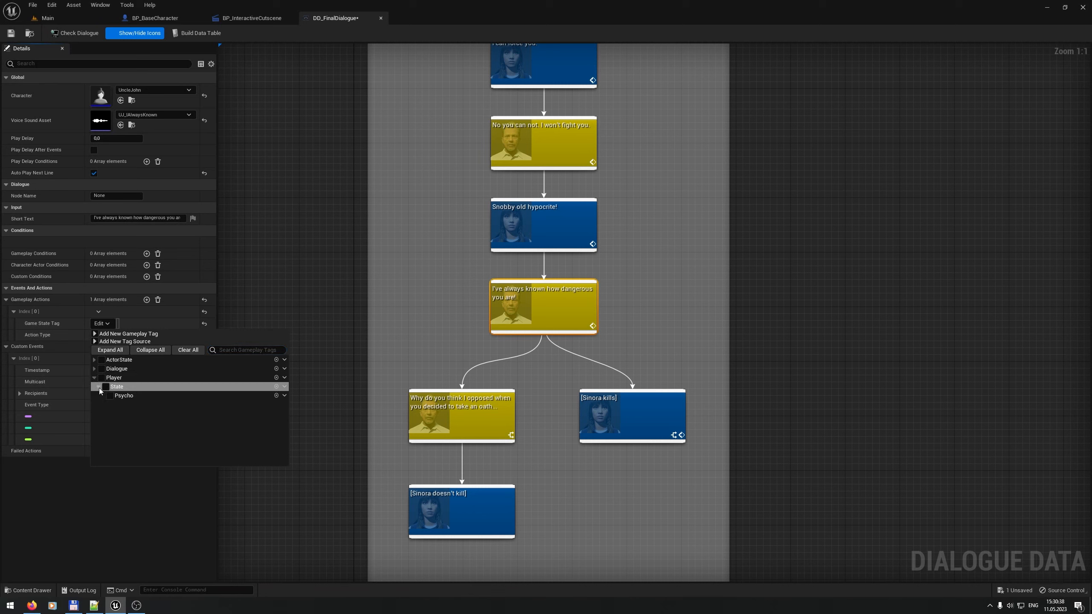
{"action": "left_click", "coordinate": [99, 388]}
{"action": "left_click", "coordinate": [111, 395]}
{"action": "left_click", "coordinate": [111, 468]}
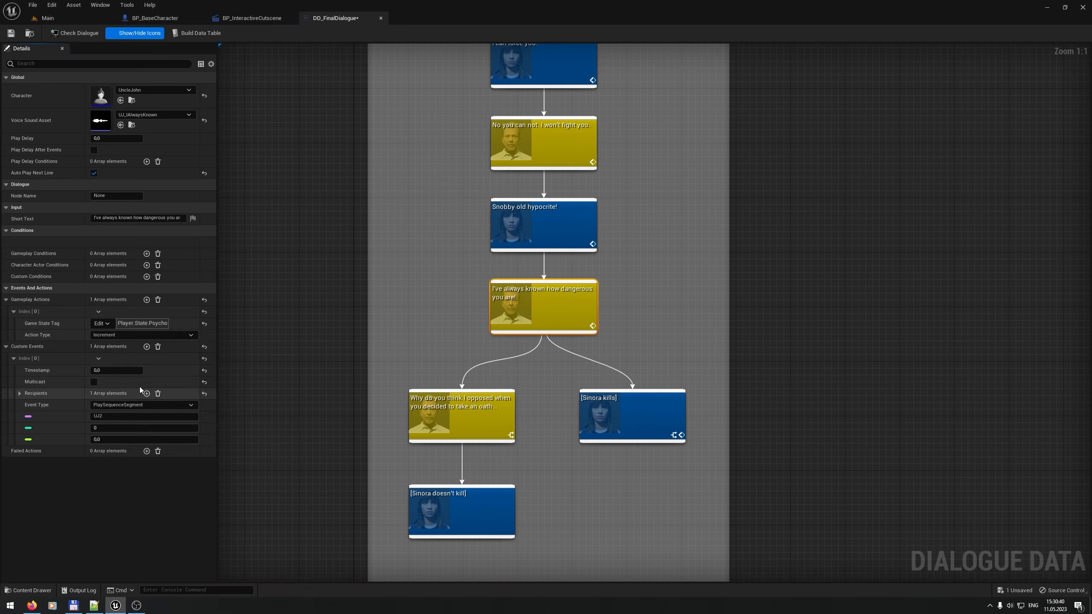
{"action": "left_click", "coordinate": [121, 335]}
{"action": "left_click", "coordinate": [122, 368]}
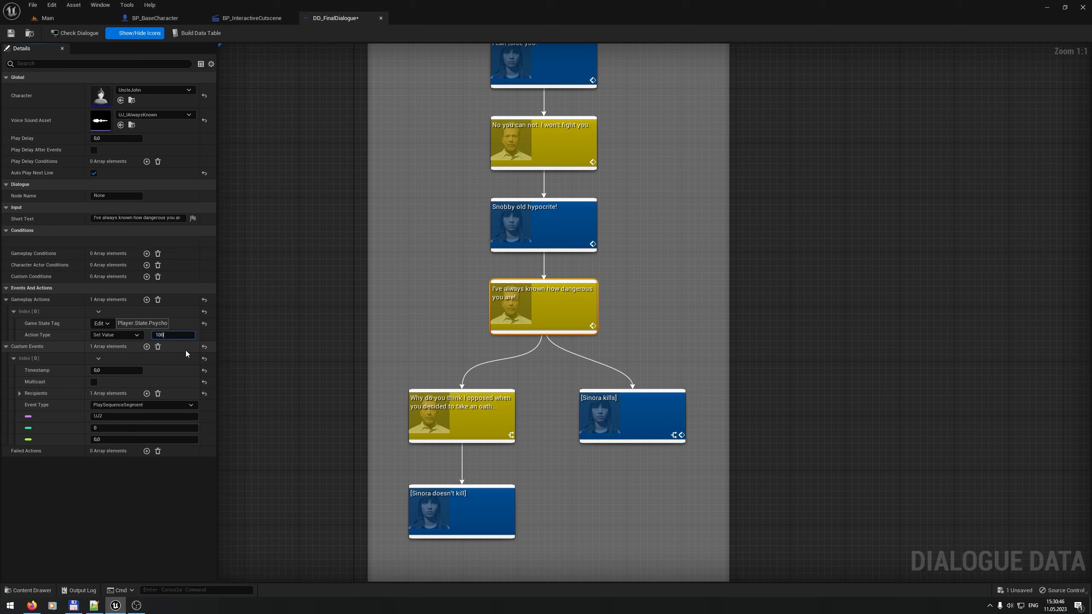
Step: Check the Player.State.Psycho conditions on the two branching ending lines and the custom event on [Sinora kills]
{"action": "left_click", "coordinate": [593, 408]}
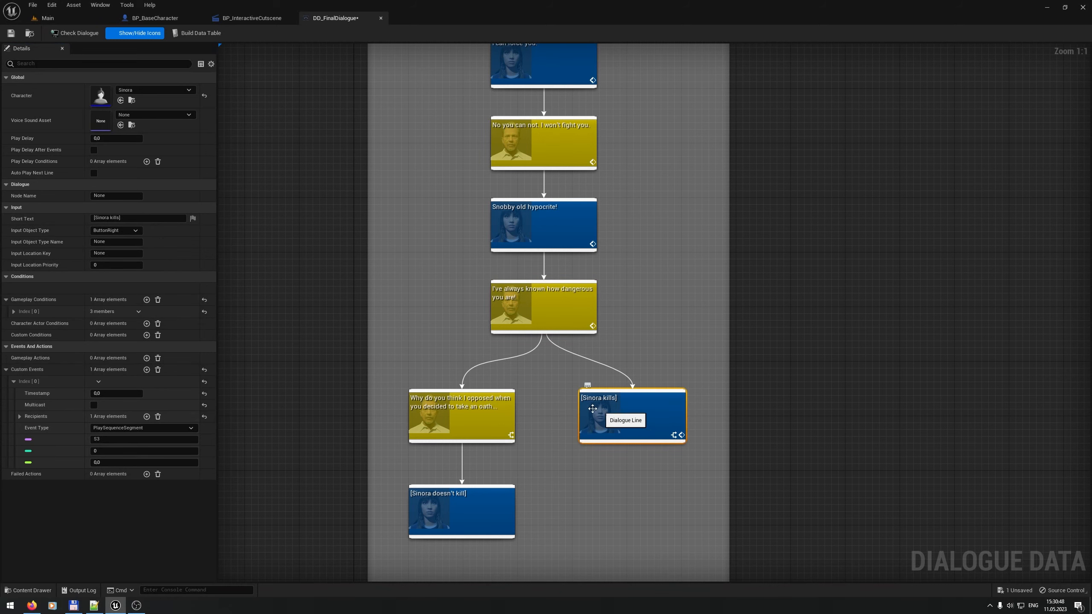
{"action": "left_click", "coordinate": [14, 311]}
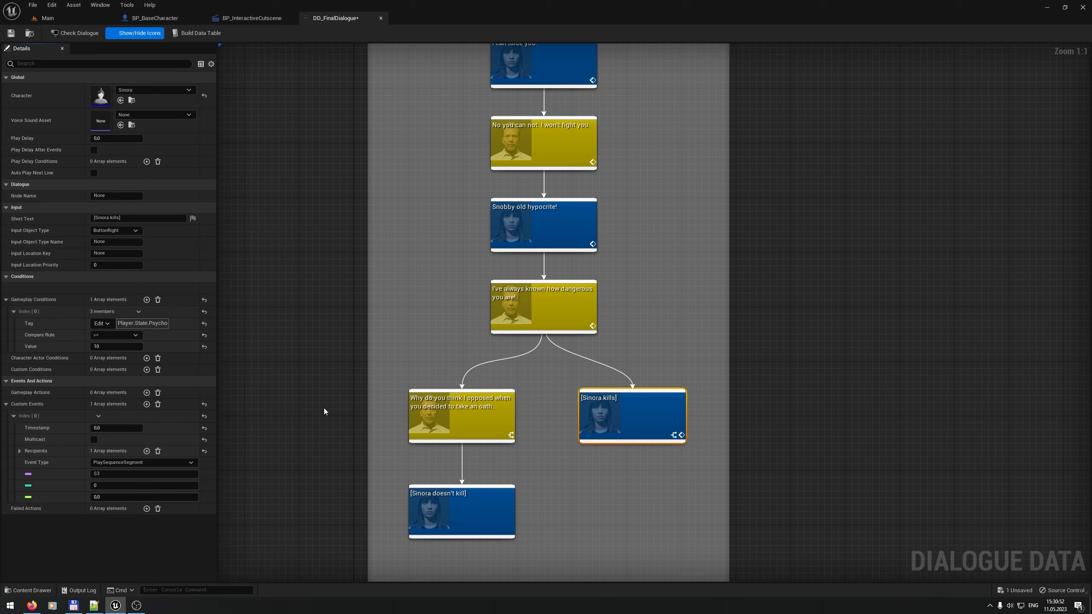
{"action": "left_click", "coordinate": [473, 421]}
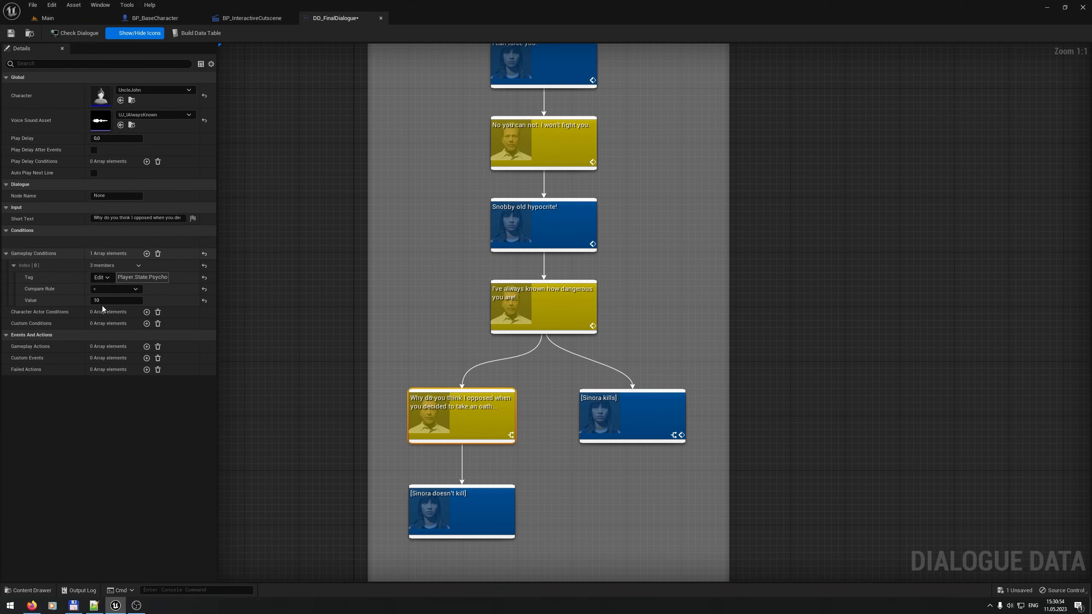
{"action": "left_click", "coordinate": [649, 417]}
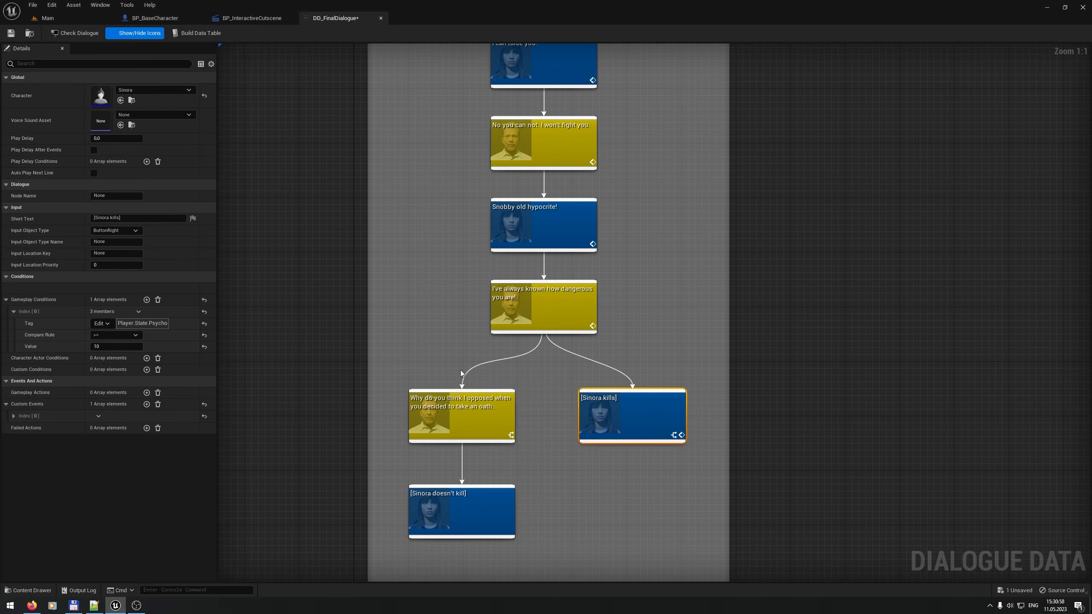
{"action": "left_click", "coordinate": [11, 416]}
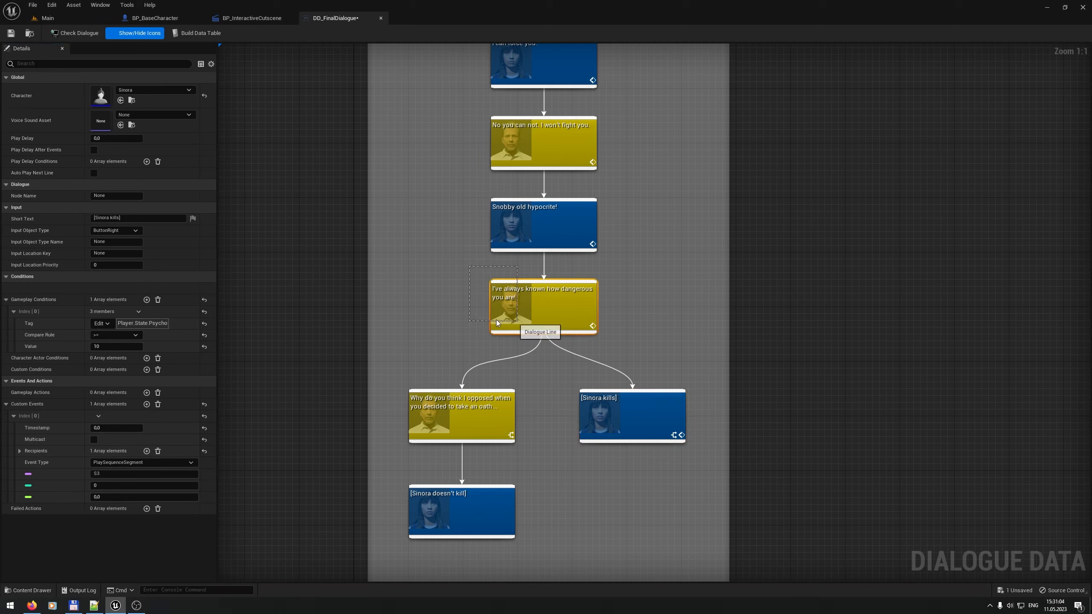
Step: Reopen LS_Final from the Sequences folder in the Main level and examine Uncle John's A_JohnAlwaysKnown section around frame 941
{"action": "left_click", "coordinate": [184, 19]}
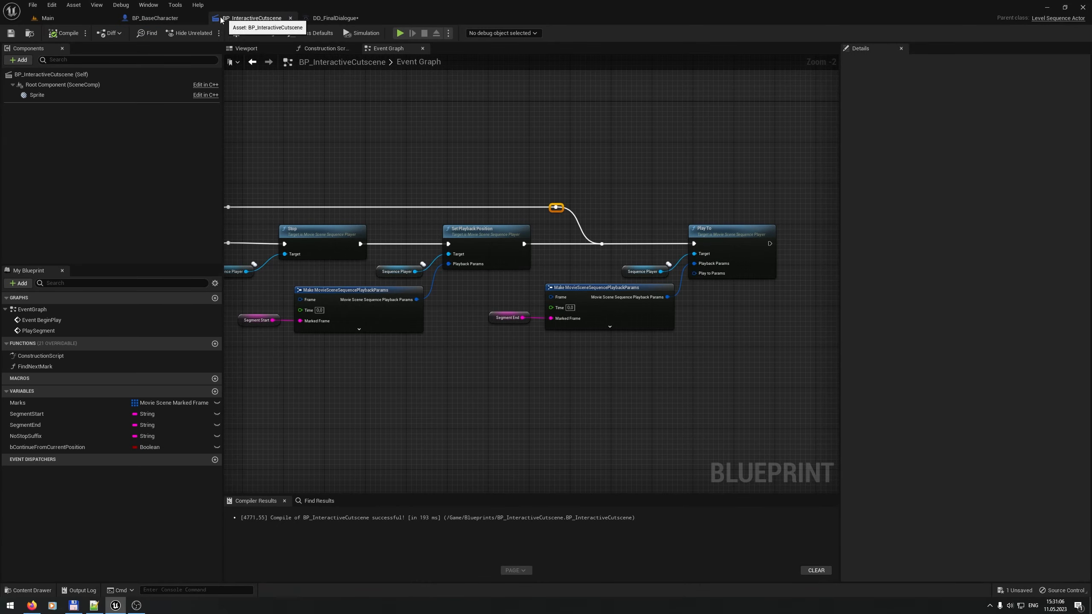
{"action": "left_click", "coordinate": [46, 18]}
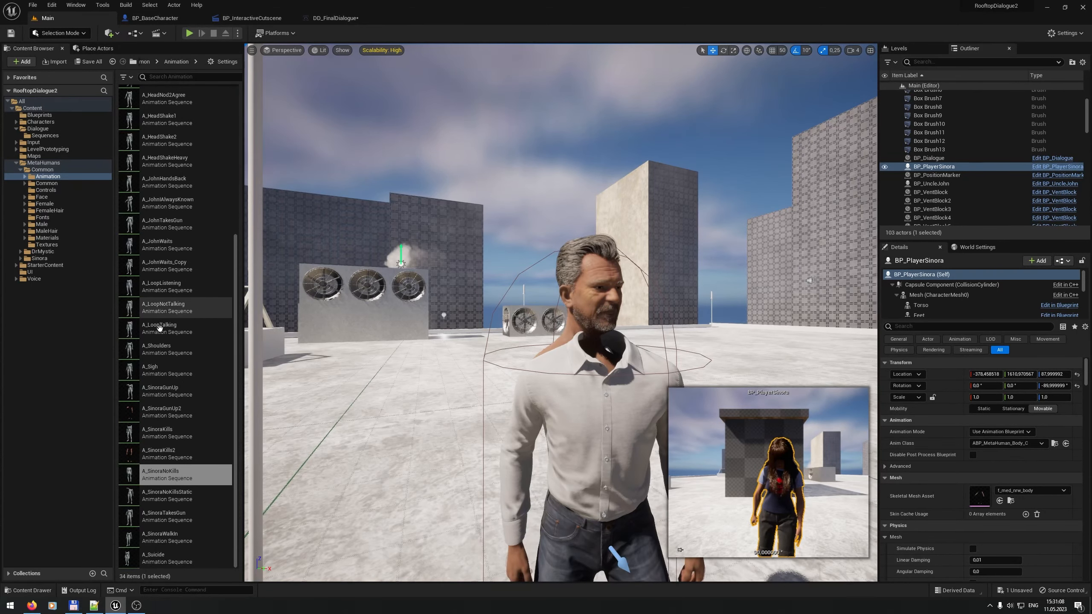
{"action": "left_click", "coordinate": [45, 135]}
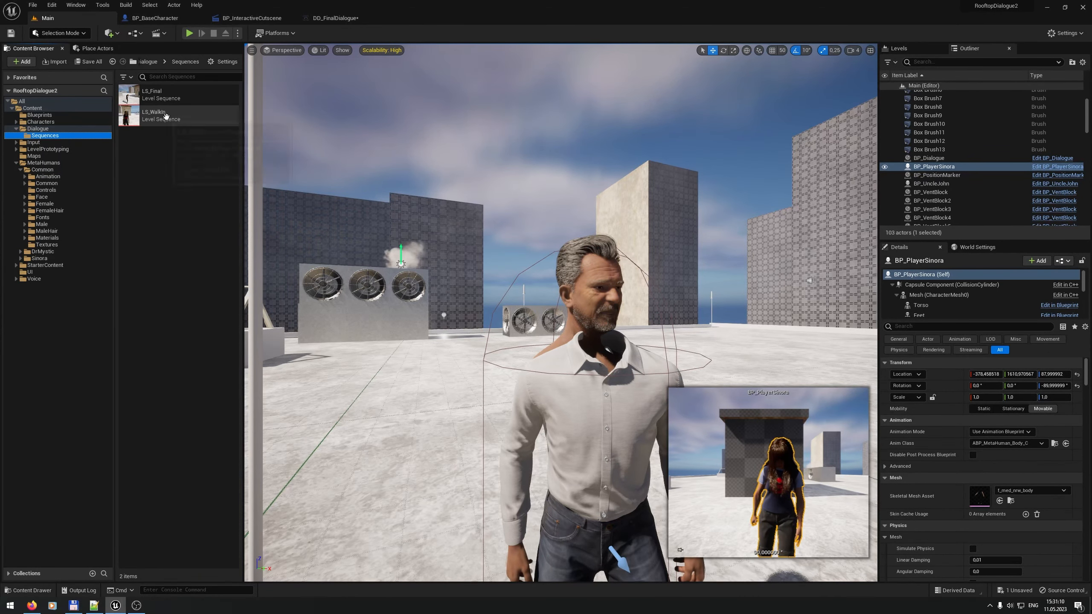
{"action": "double_click", "coordinate": [180, 95]}
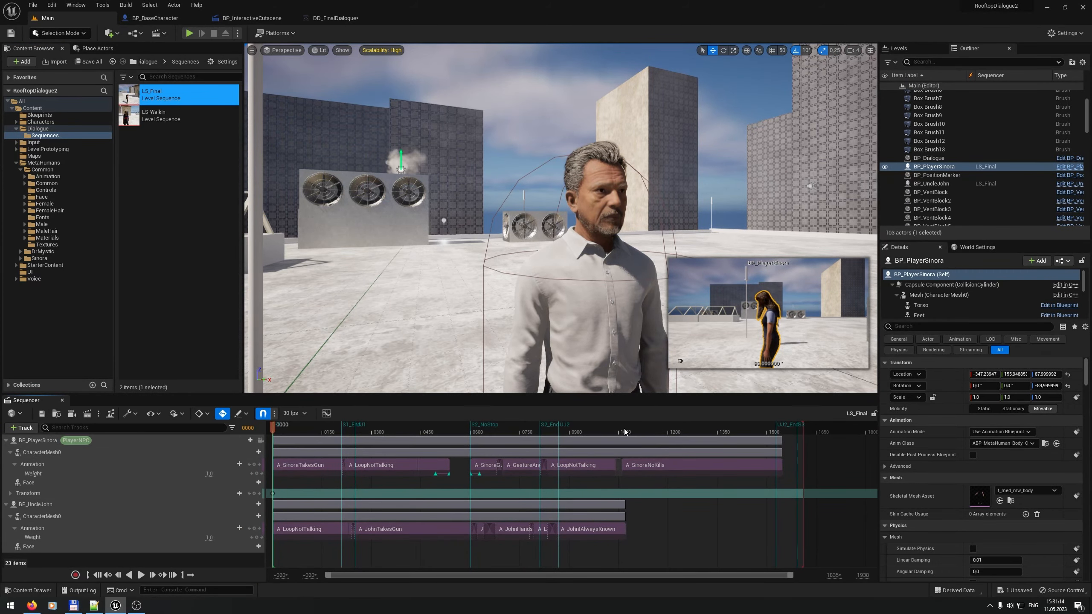
{"action": "left_click_drag", "start_coordinate": [623, 425], "coordinate": [583, 428]}
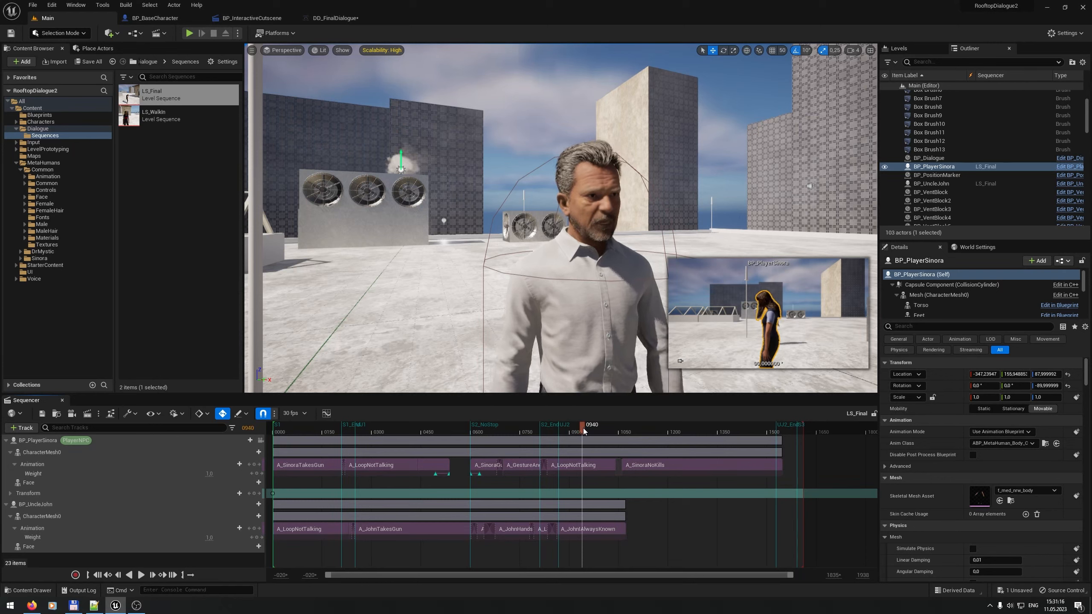
{"action": "double_click", "coordinate": [588, 529]}
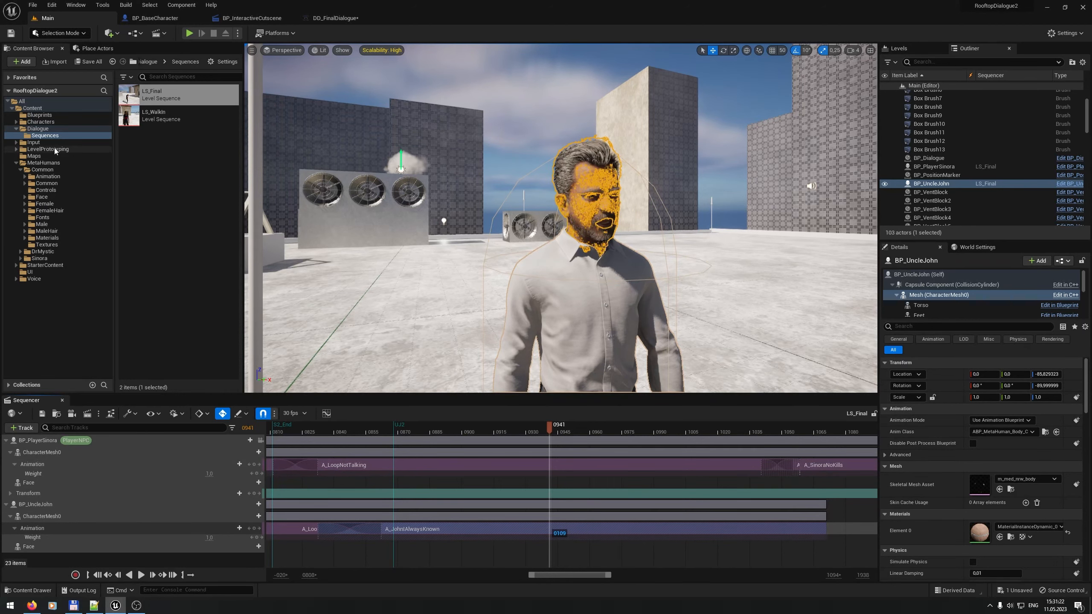
Step: Open the A_JohnAlwaysKnown animation, examine its ManualDialogueVoice notifies around frame 90, and close it
{"action": "left_click", "coordinate": [49, 177]}
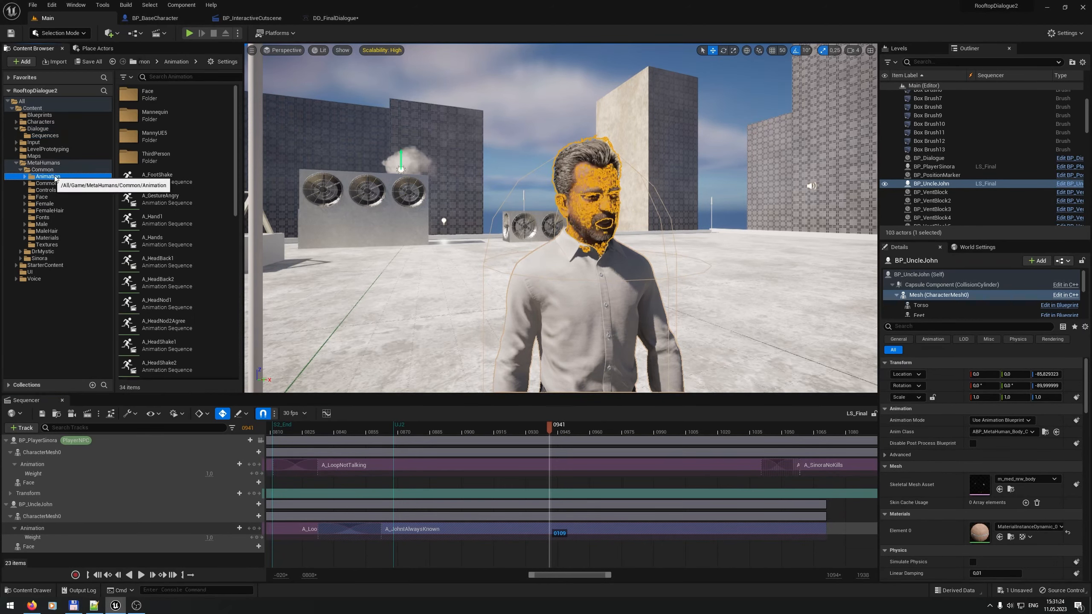
{"action": "left_click_drag", "start_coordinate": [235, 169], "coordinate": [232, 244]}
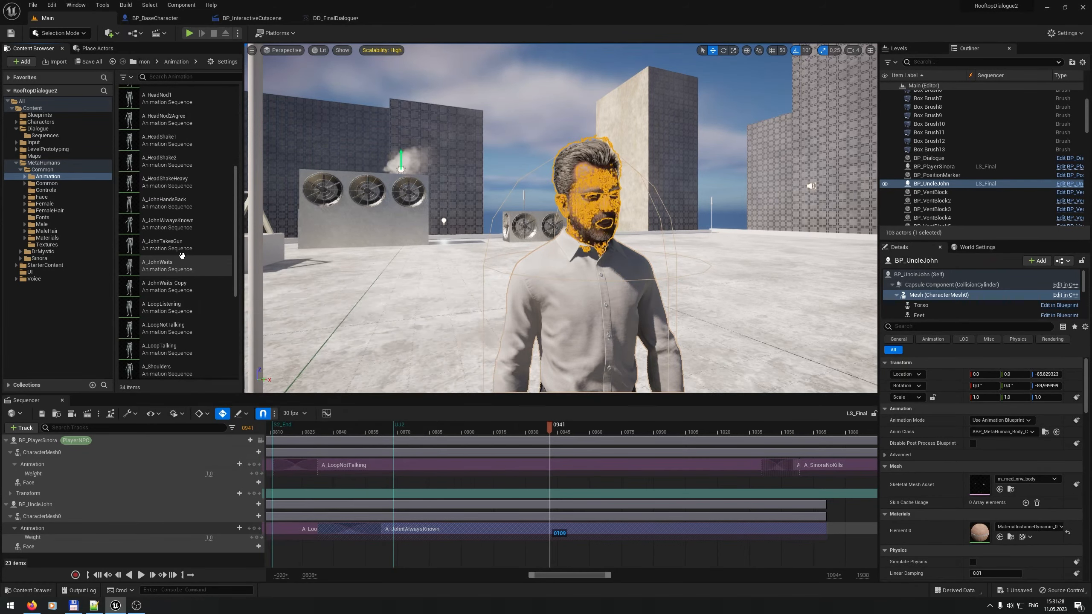
{"action": "double_click", "coordinate": [168, 221]}
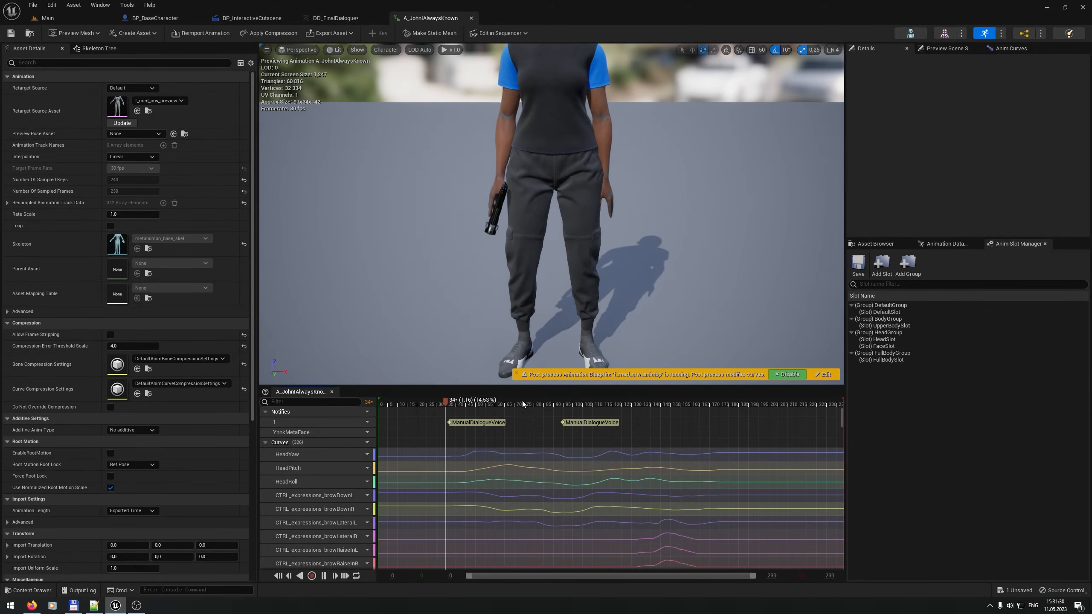
{"action": "left_click_drag", "start_coordinate": [551, 406], "coordinate": [557, 406]}
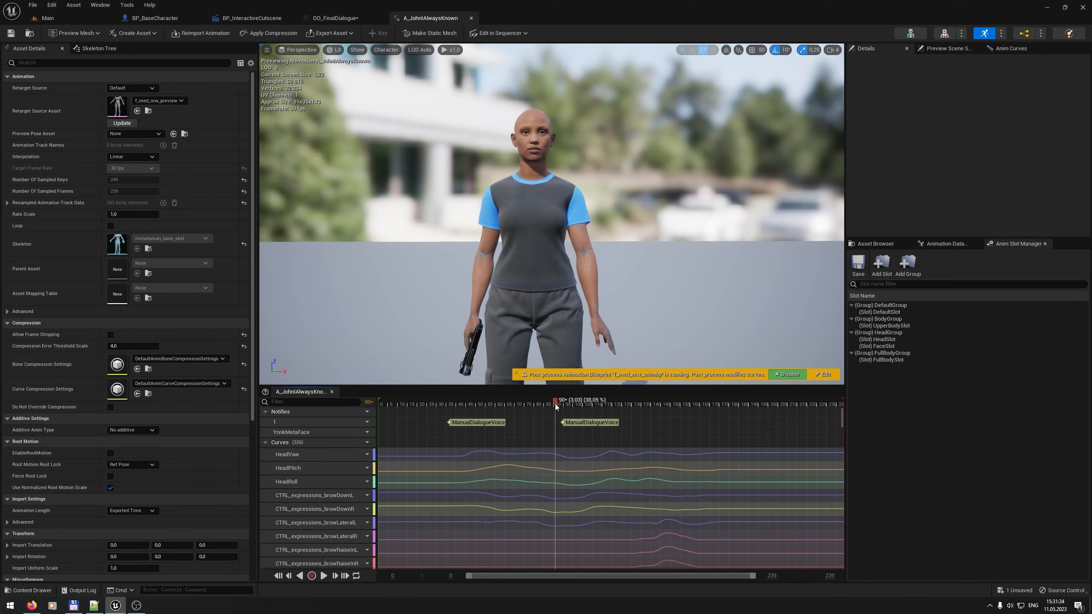
{"action": "left_click", "coordinate": [471, 19]}
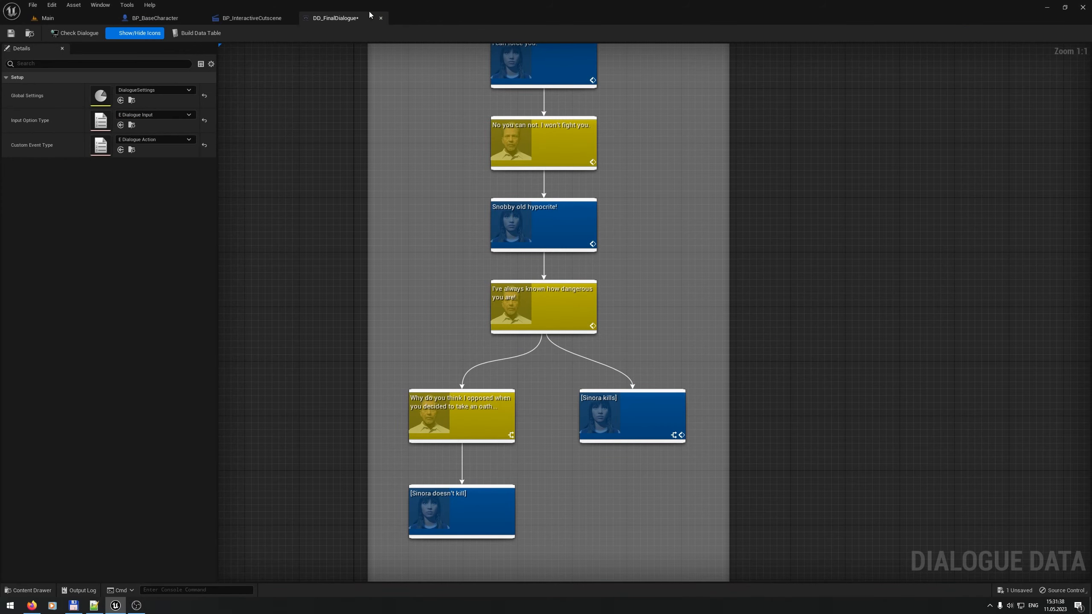
Step: Close the BP_BaseCharacter blueprint and return to the LS_Final sequence in the Main level
{"action": "left_click", "coordinate": [272, 20]}
{"action": "left_click", "coordinate": [175, 20]}
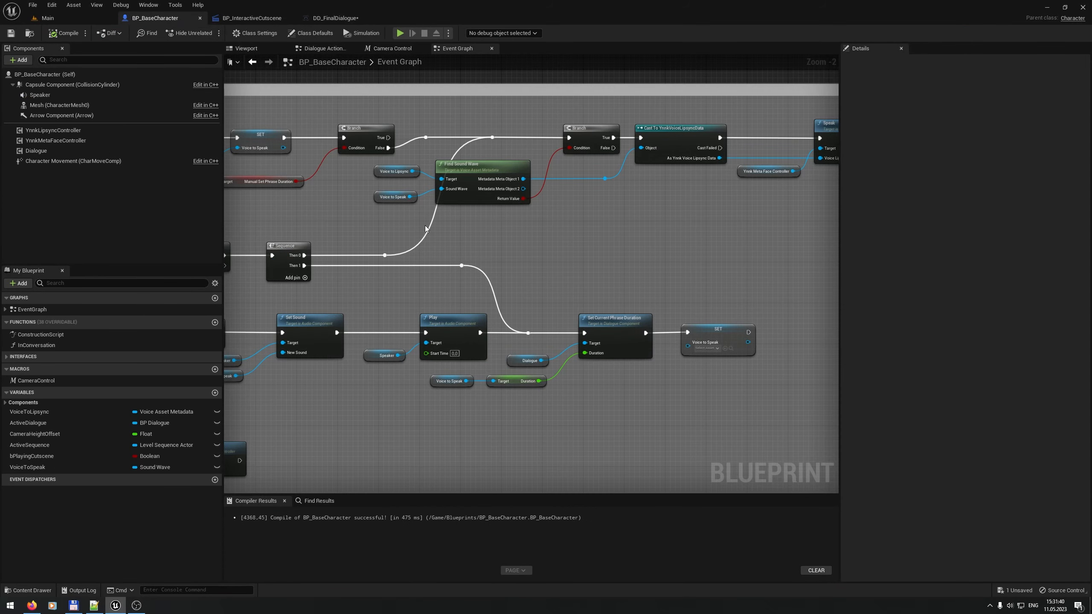
{"action": "left_click", "coordinate": [200, 18]}
{"action": "left_click", "coordinate": [94, 19]}
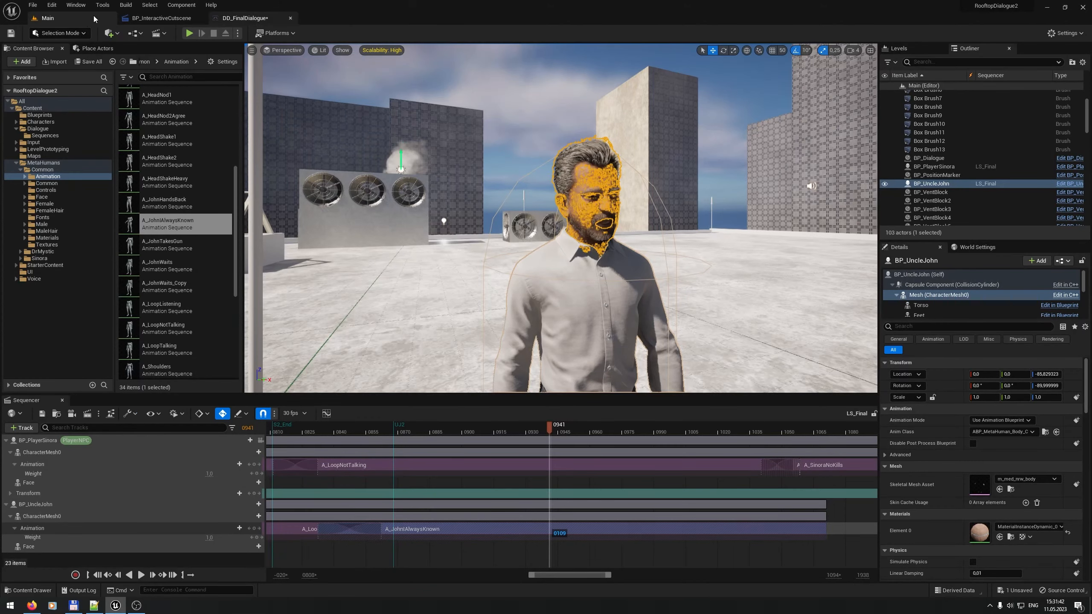
Step: Add A_LoopNotTalking after A_JohnAlwaysKnown on Uncle John's animation track at frame 1071 and extend it to frame 1528
{"action": "left_click_drag", "start_coordinate": [608, 575], "coordinate": [855, 577]}
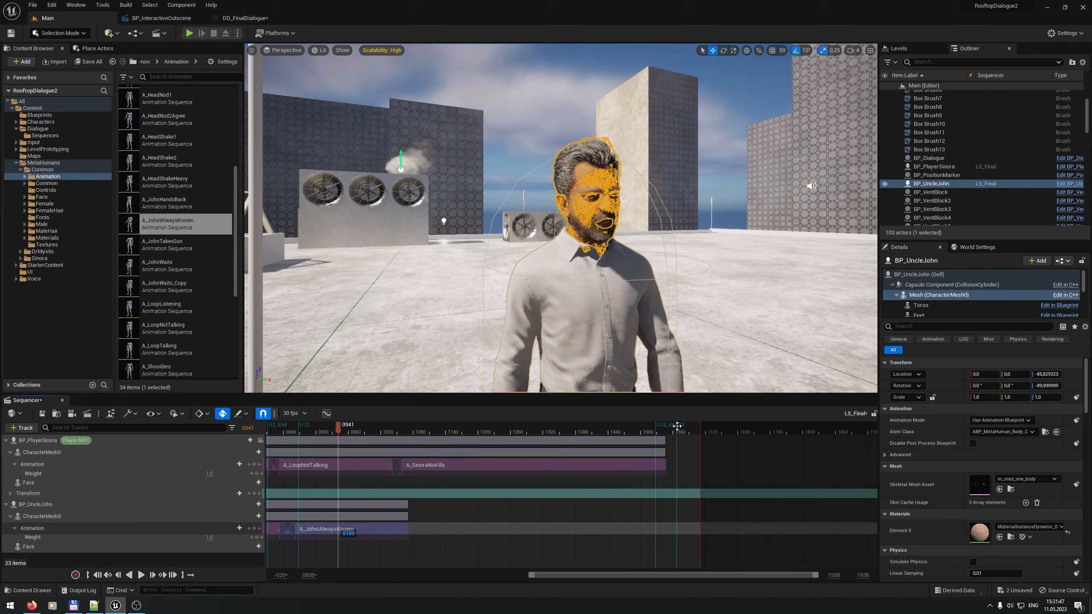
{"action": "left_click_drag", "start_coordinate": [556, 577], "coordinate": [544, 577]}
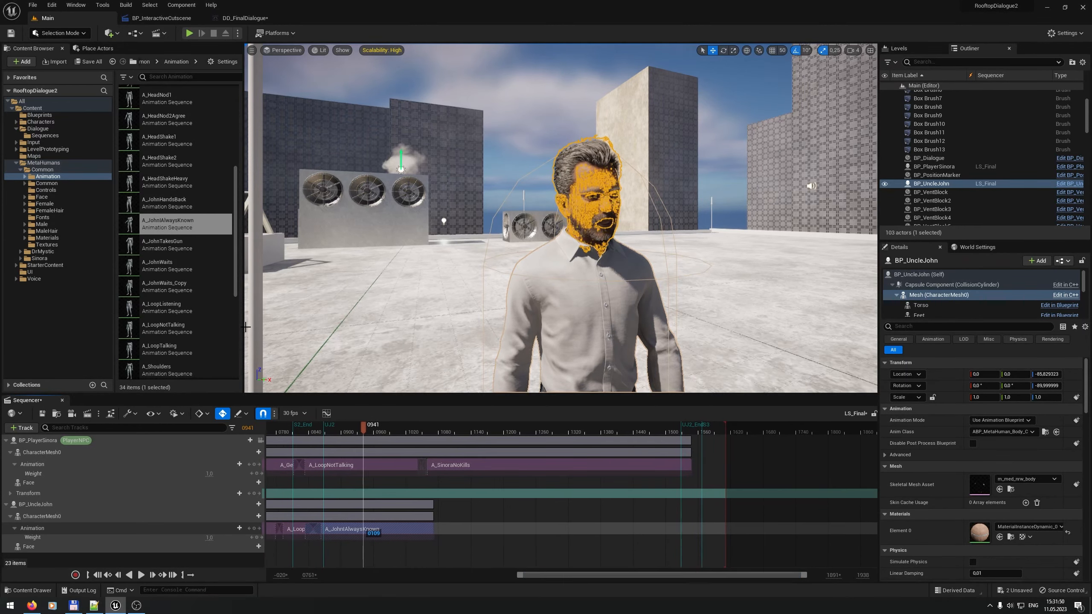
{"action": "left_click_drag", "start_coordinate": [185, 328], "coordinate": [458, 529]}
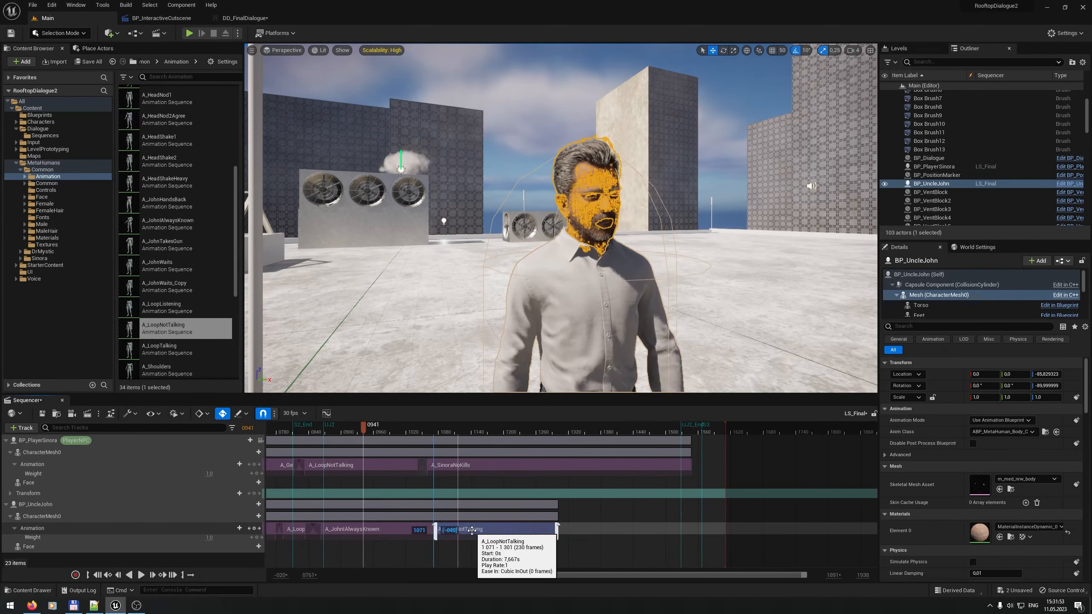
{"action": "left_click_drag", "start_coordinate": [558, 529], "coordinate": [681, 529]}
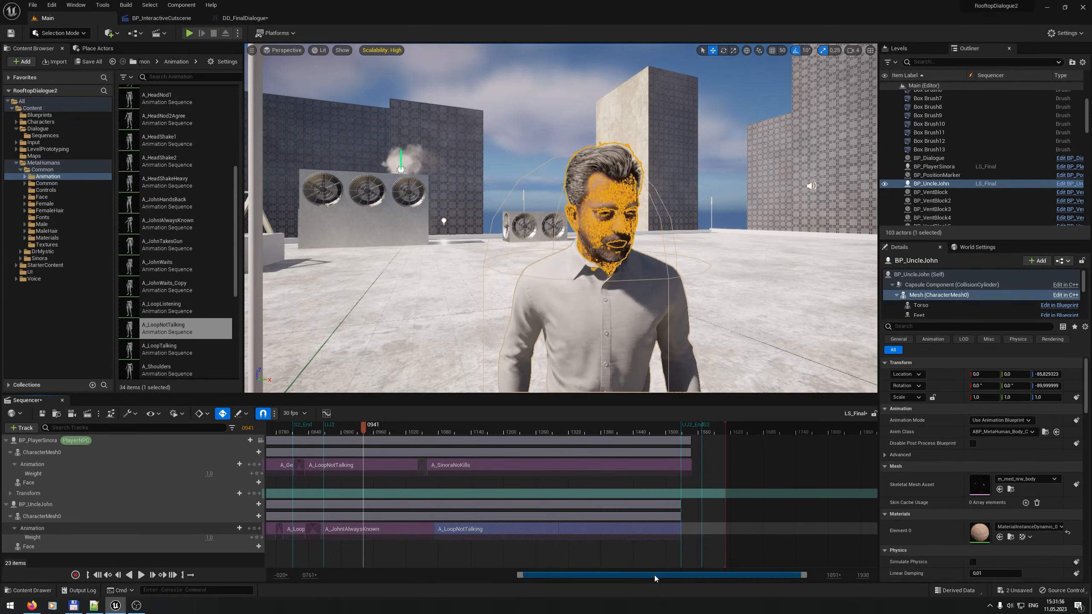
Step: Turn off timeline snapping and extend the end of Uncle John's opening A_LoopNotTalking section slightly further into A_JohnTakesGun
{"action": "left_click_drag", "start_coordinate": [655, 576], "coordinate": [460, 576]}
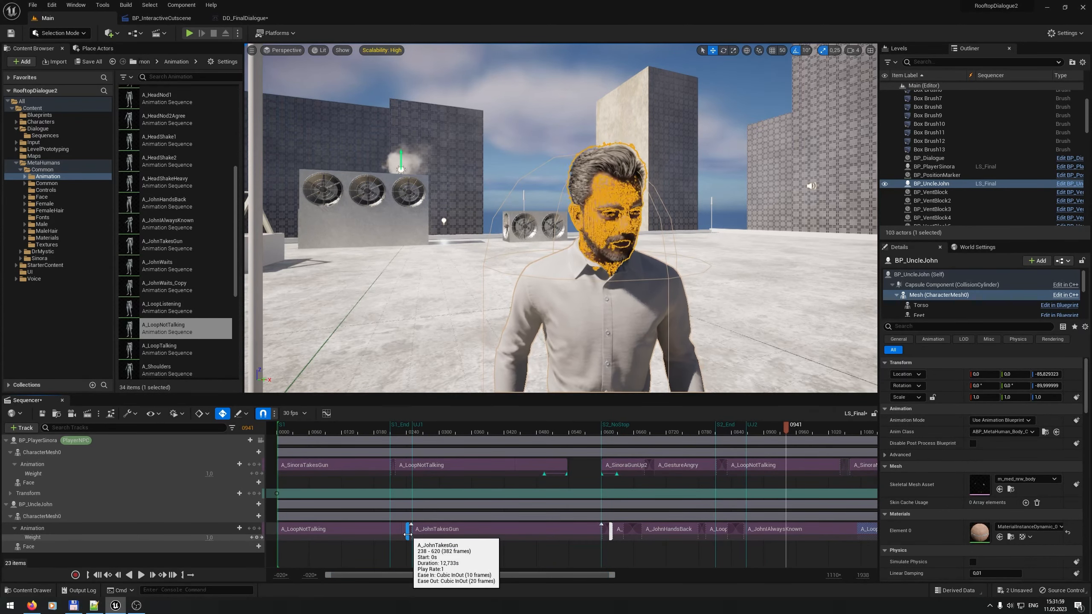
{"action": "left_click", "coordinate": [393, 533]}
{"action": "left_click_drag", "start_coordinate": [408, 534], "coordinate": [414, 535]}
{"action": "key", "text": "ctrl+z"}
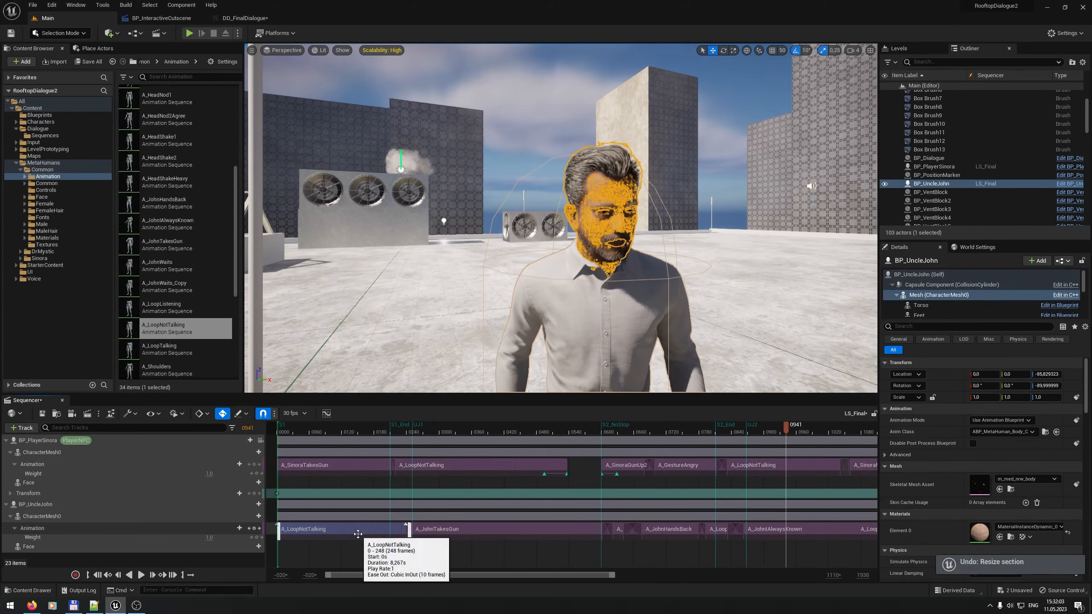
{"action": "left_click", "coordinate": [264, 415]}
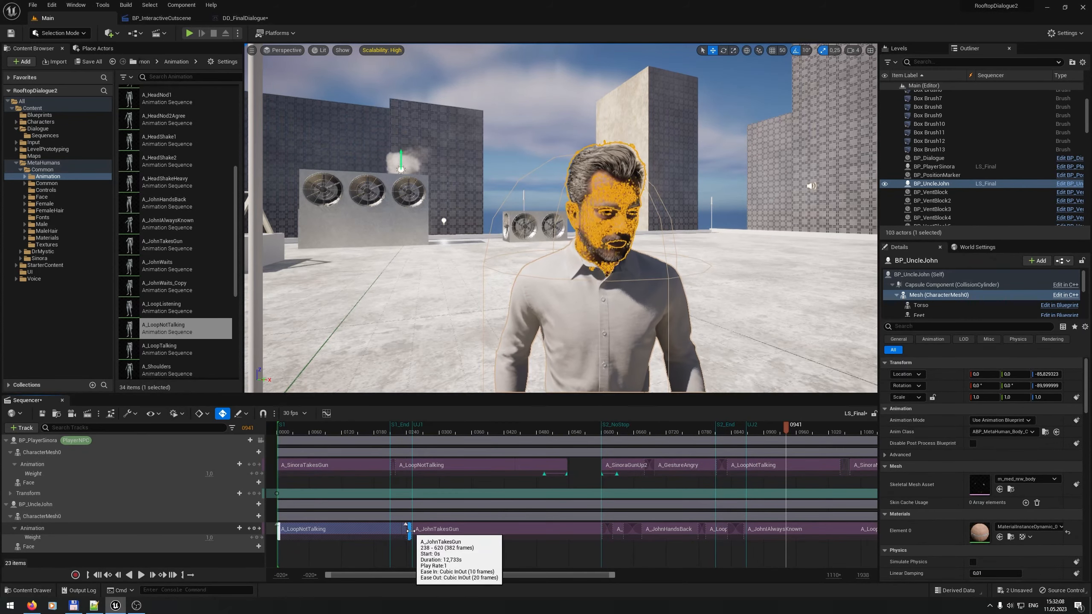
{"action": "left_click_drag", "start_coordinate": [410, 531], "coordinate": [417, 532]}
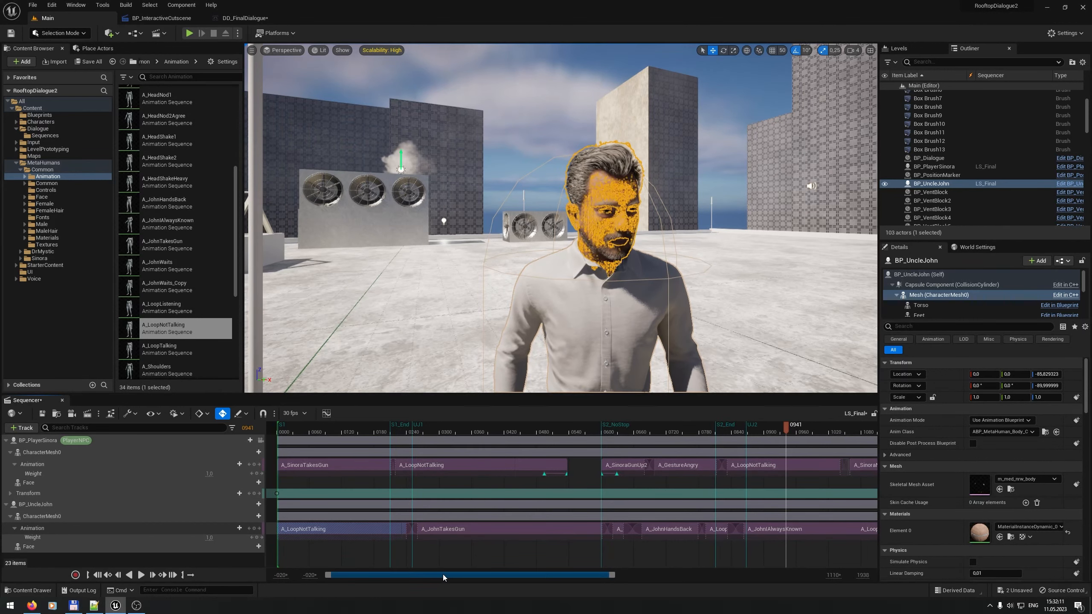
Step: Scrub LS_Final to about frames 316 and 1465 to examine Uncle John's poses in A_JohnTakesGun and the final A_LoopNotTalking
{"action": "left_click_drag", "start_coordinate": [413, 425], "coordinate": [450, 437]}
{"action": "right_click", "coordinate": [413, 429]}
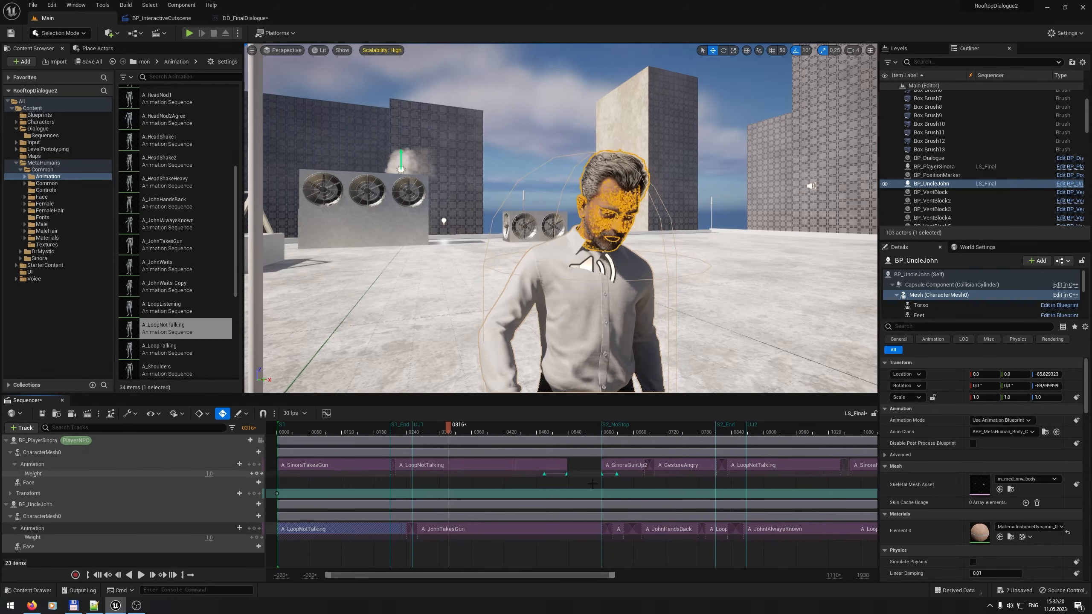
{"action": "left_click_drag", "start_coordinate": [522, 575], "coordinate": [727, 574]}
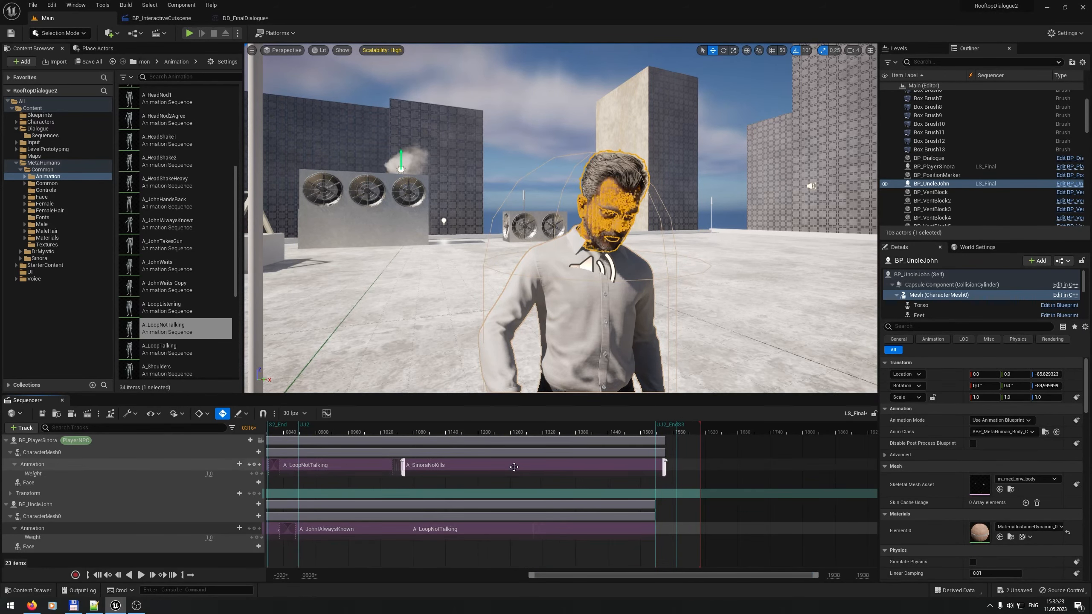
{"action": "left_click_drag", "start_coordinate": [704, 427], "coordinate": [621, 428]}
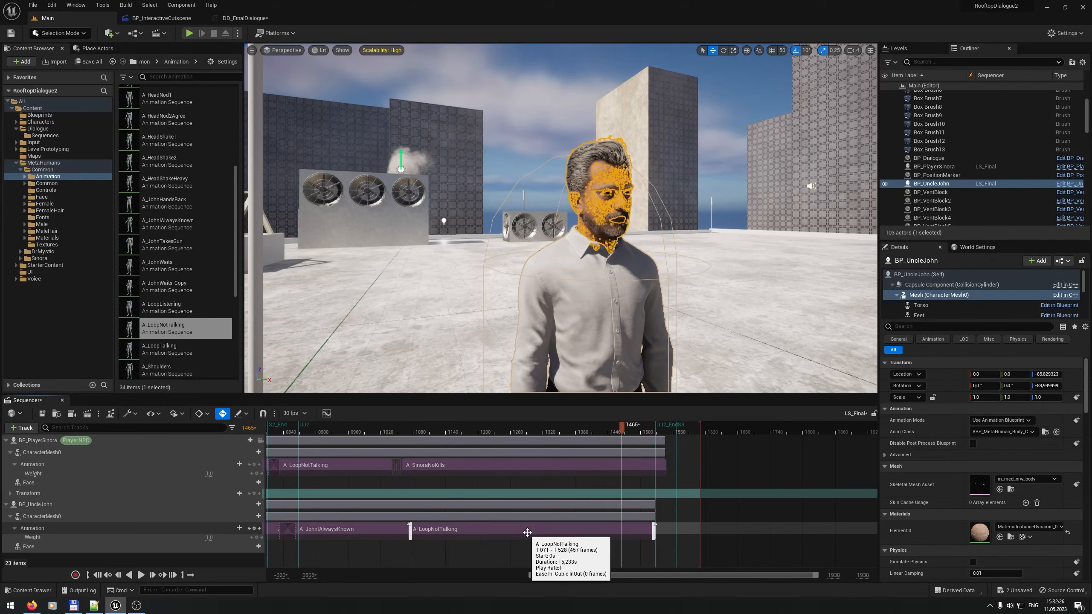
Step: Switch to Notepad++, review the script's ending line "Sinora fires. Looks up. Jumps.", and return to the Unreal Editor
{"action": "left_click", "coordinate": [95, 606]}
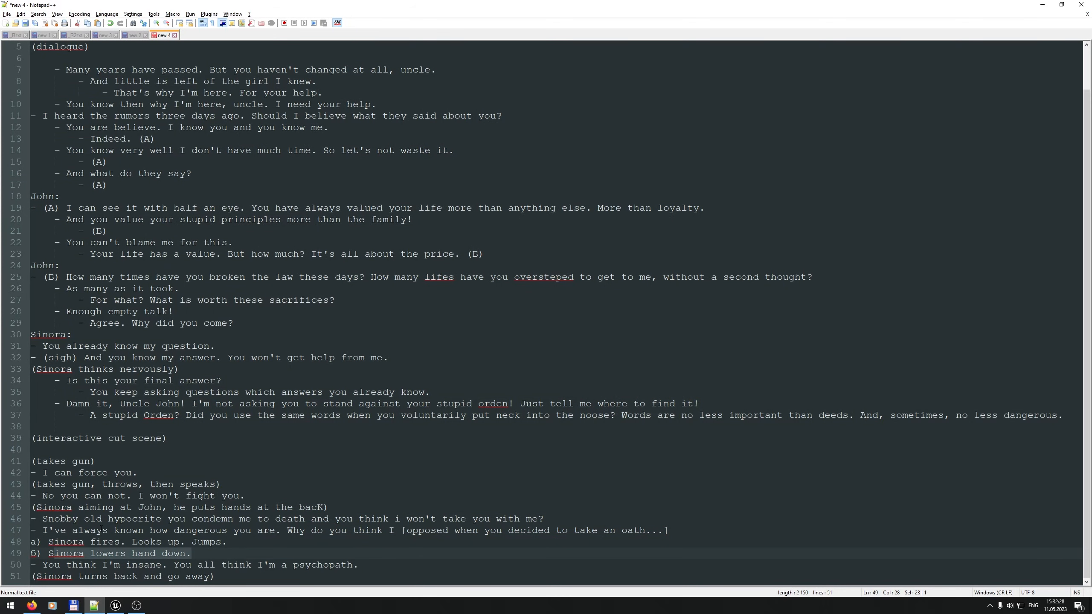
{"action": "left_click_drag", "start_coordinate": [78, 546], "coordinate": [203, 543]}
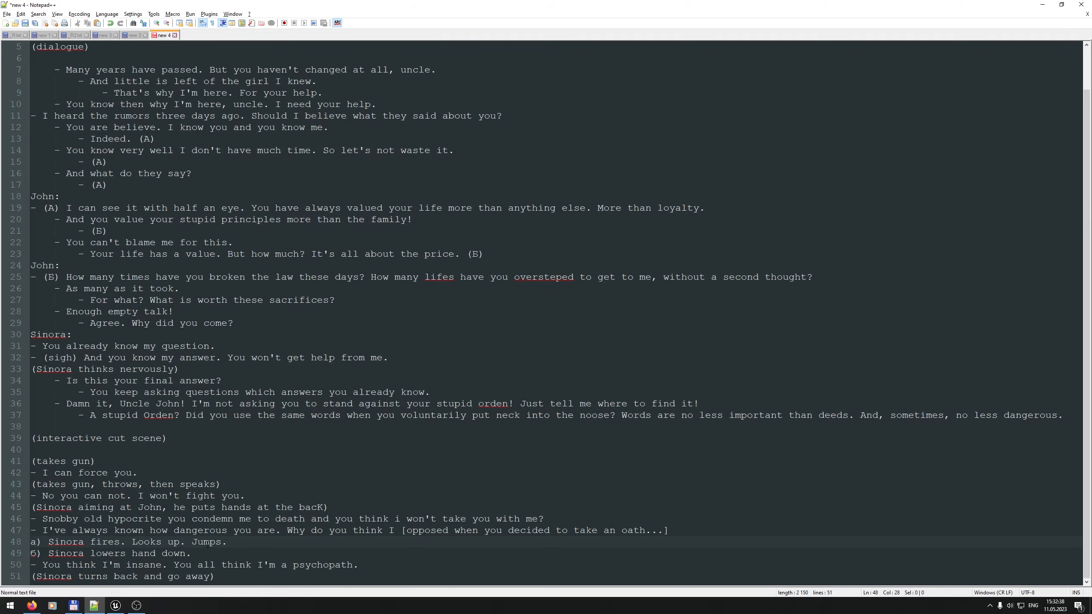
{"action": "key", "text": "alt+Tab"}
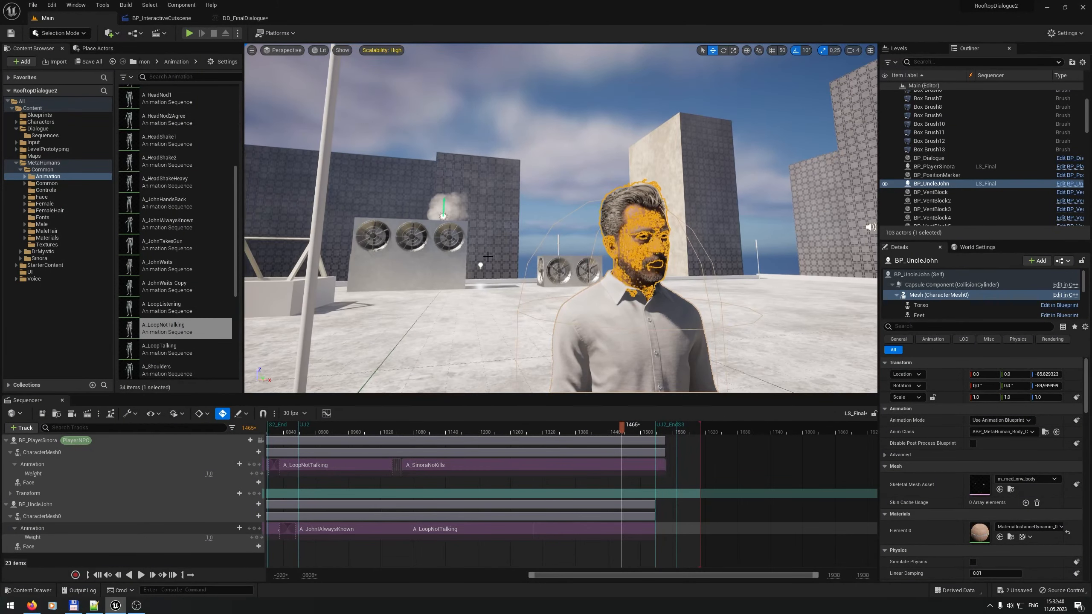
{"action": "key", "text": "alt+Tab"}
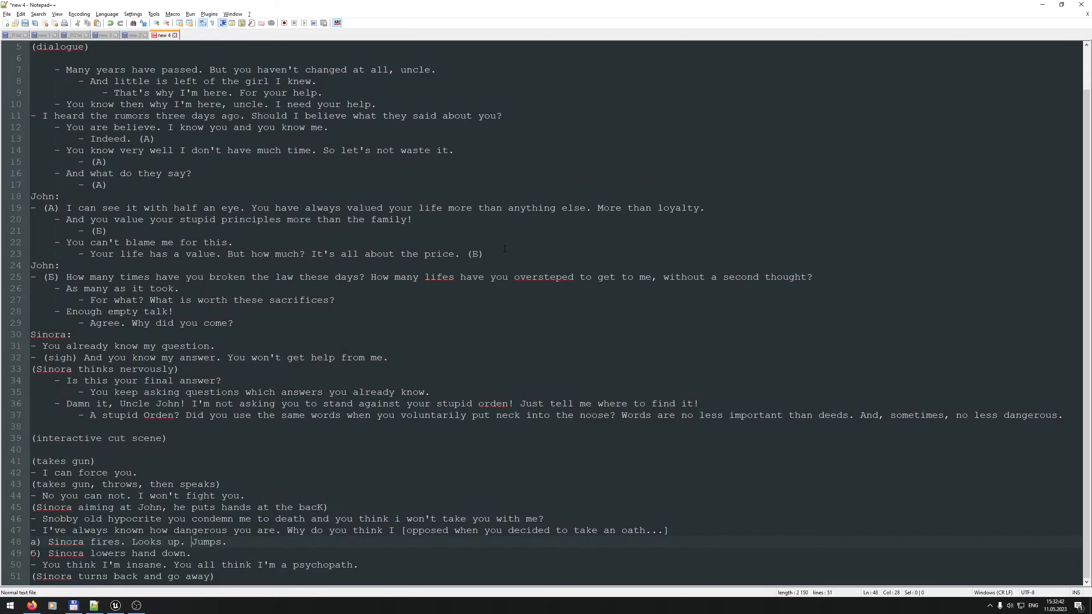
{"action": "left_click_drag", "start_coordinate": [192, 543], "coordinate": [247, 550]}
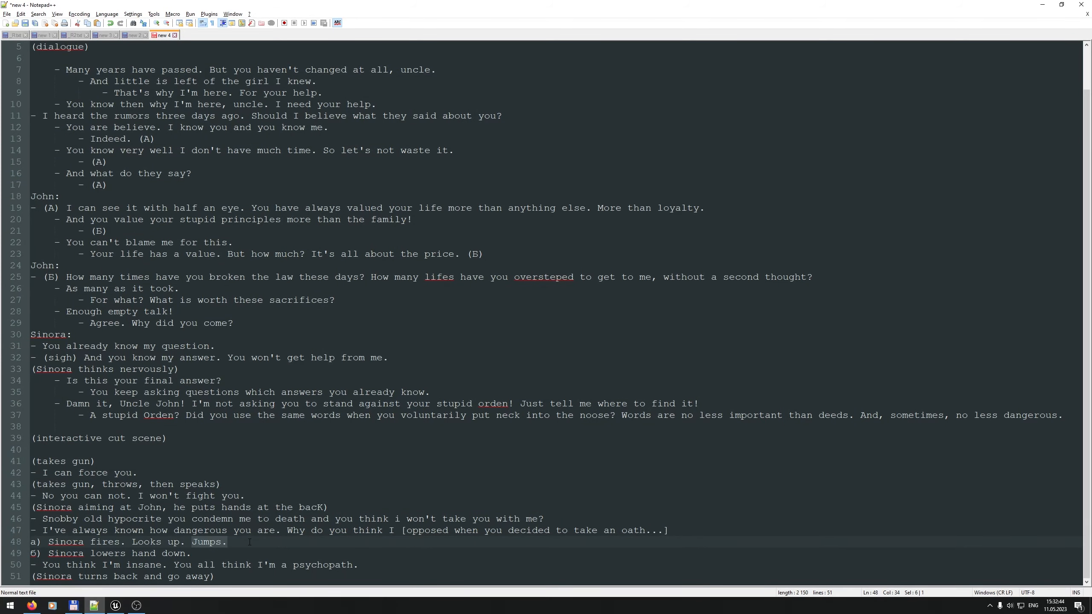
{"action": "key", "text": "alt+Tab"}
Step: Extend the end of LS_Final's playback range and preview the A_SinoraKills2 animation with its explosion notifies
{"action": "left_click_drag", "start_coordinate": [702, 430], "coordinate": [866, 429]}
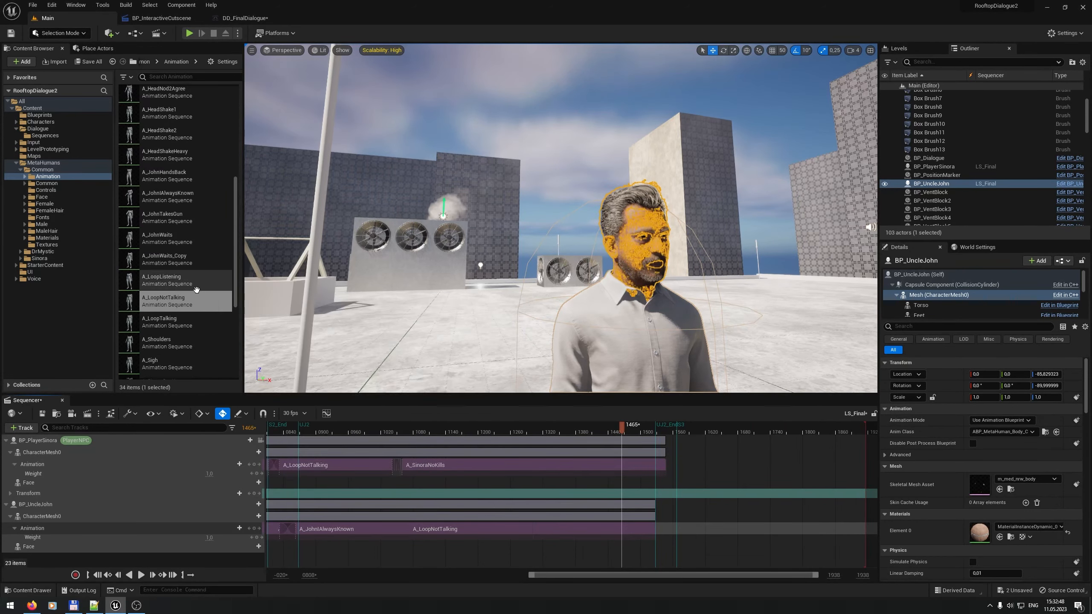
{"action": "scroll", "coordinate": [197, 291], "scroll_direction": "down", "scroll_amount": 5}
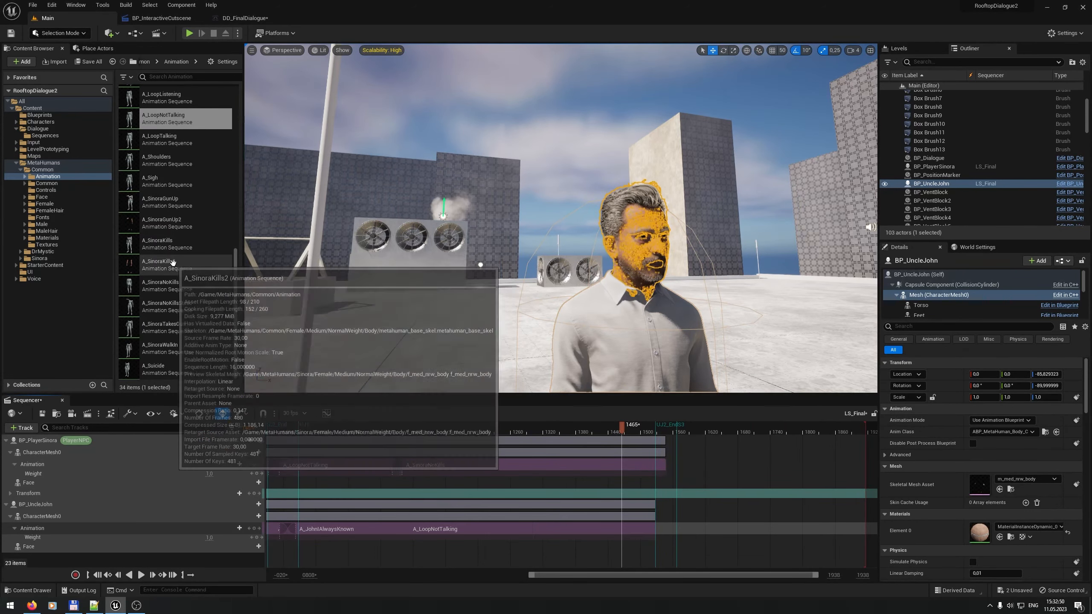
{"action": "left_click", "coordinate": [172, 262]}
{"action": "double_click", "coordinate": [172, 262]}
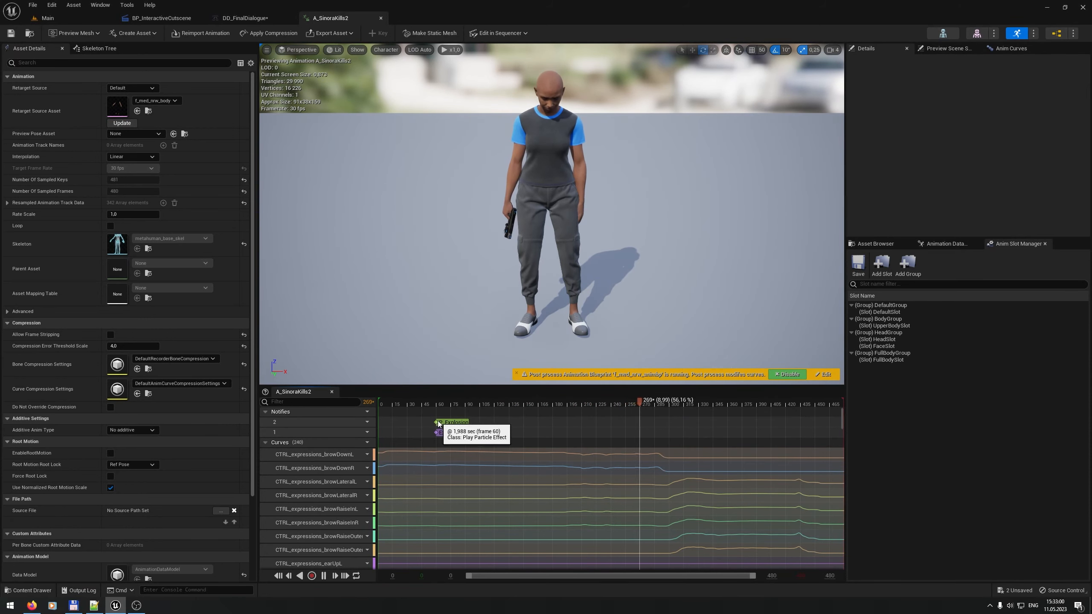
{"action": "key", "text": "w"}
{"action": "right_click_drag", "start_coordinate": [481, 317], "coordinate": [492, 246]}
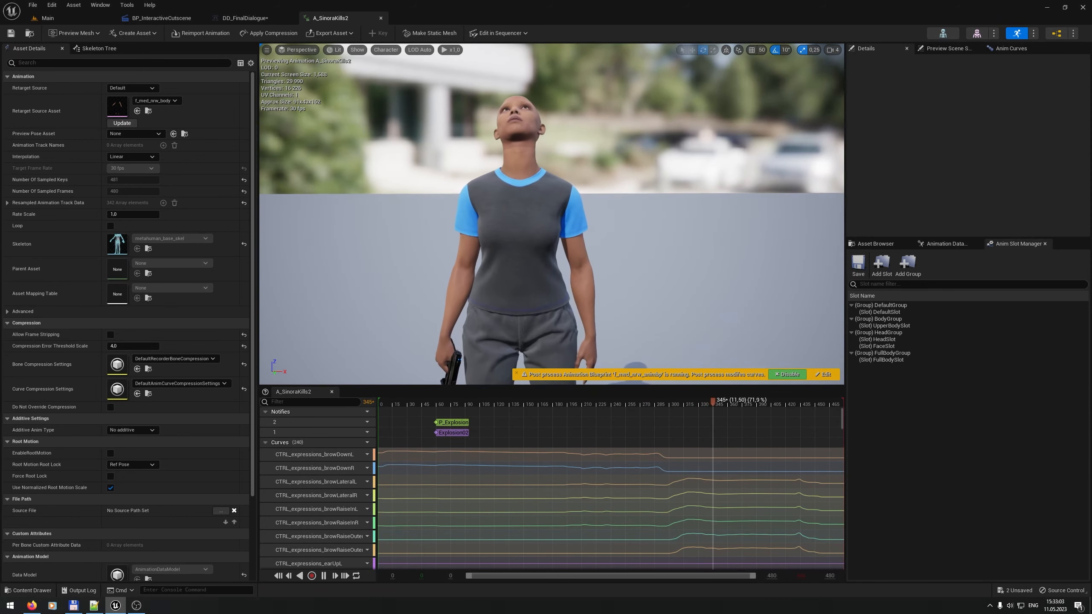
{"action": "left_click", "coordinate": [382, 19]}
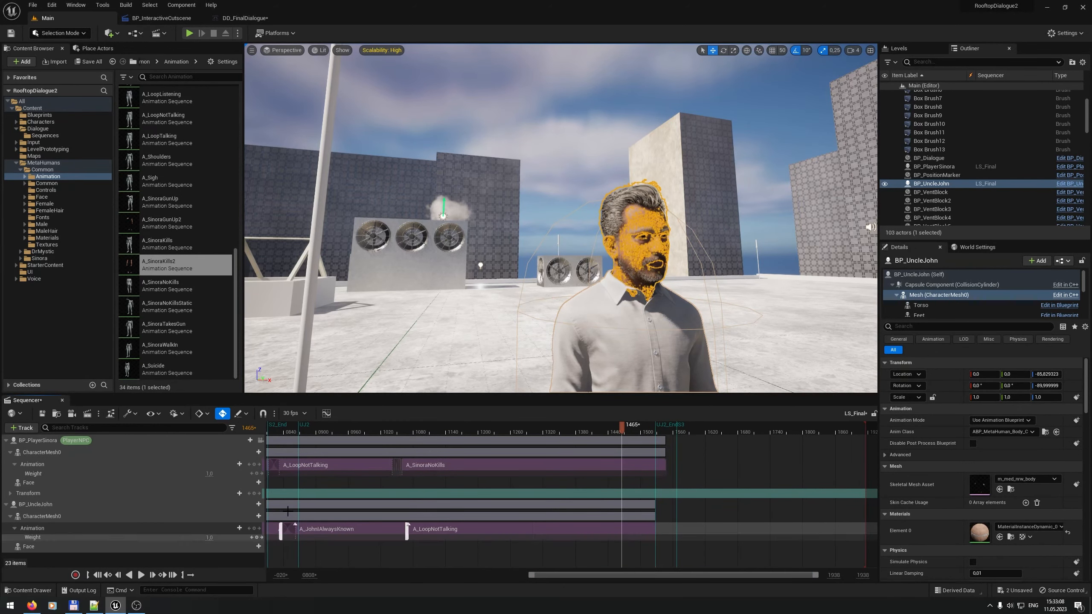
Step: Add A_SinoraKills2 after A_SinoraNoKills on Sinora's animation track at frame 1572 and extend the playback range beyond it
{"action": "left_click_drag", "start_coordinate": [174, 264], "coordinate": [703, 469]}
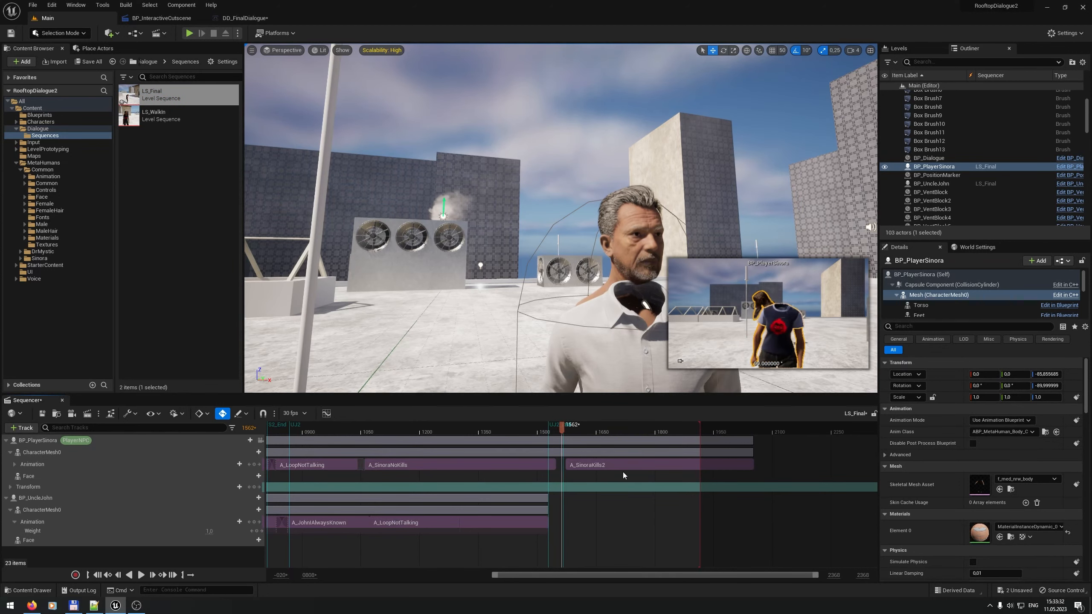
{"action": "left_click_drag", "start_coordinate": [699, 425], "coordinate": [865, 426]}
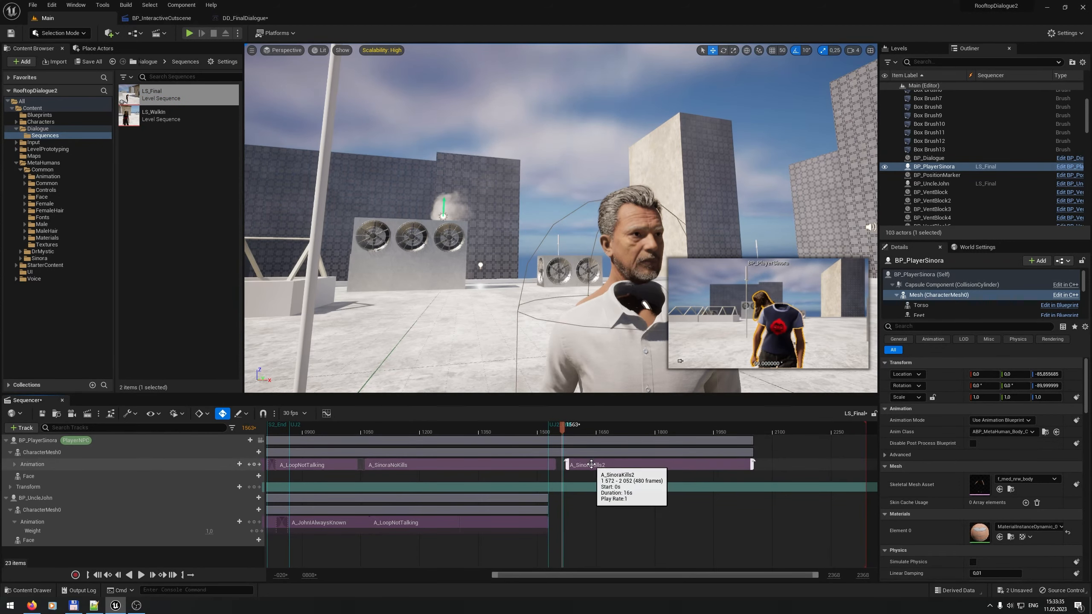
Step: Scrub the start of A_SinoraKills2 between about frames 1574 and 1616 and examine Sinora's pose in the level
{"action": "left_click_drag", "start_coordinate": [494, 575], "coordinate": [588, 575]}
{"action": "left_click_drag", "start_coordinate": [432, 430], "coordinate": [458, 430]}
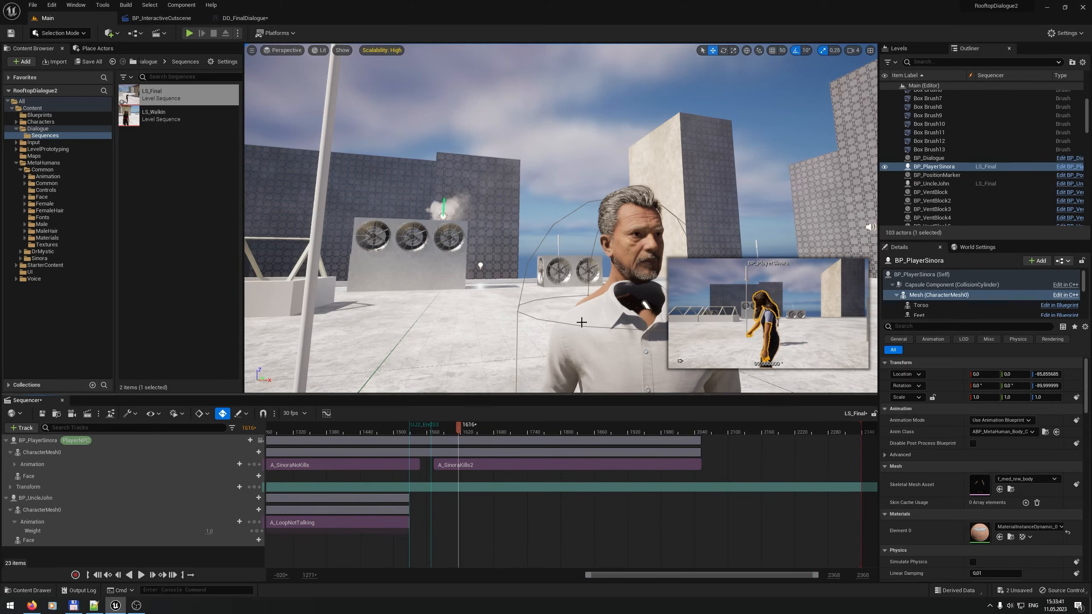
{"action": "right_click_drag", "start_coordinate": [477, 301], "coordinate": [610, 331]}
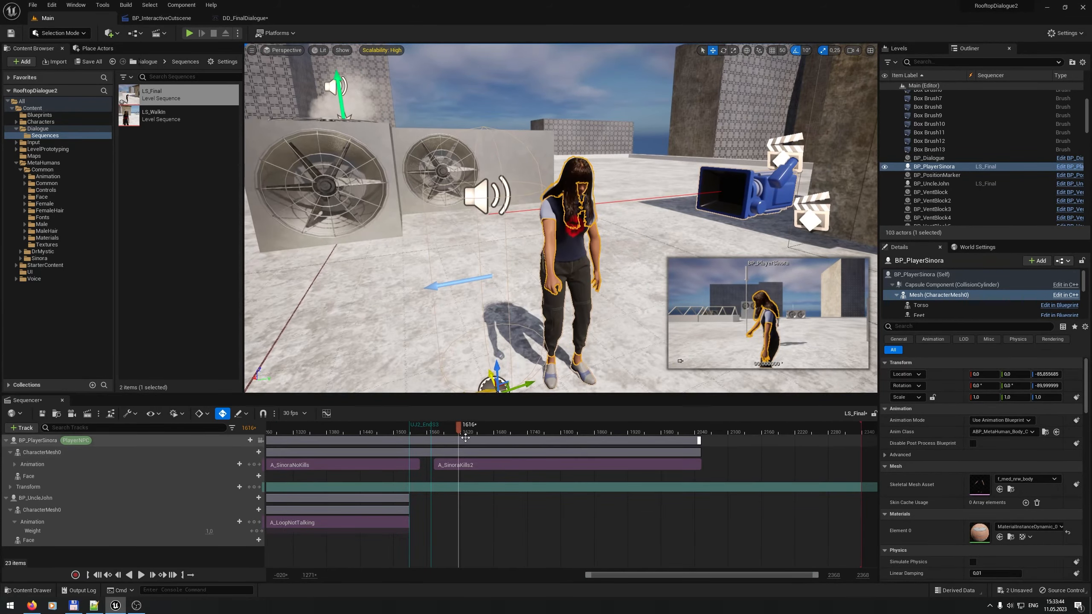
{"action": "left_click_drag", "start_coordinate": [458, 429], "coordinate": [435, 433]}
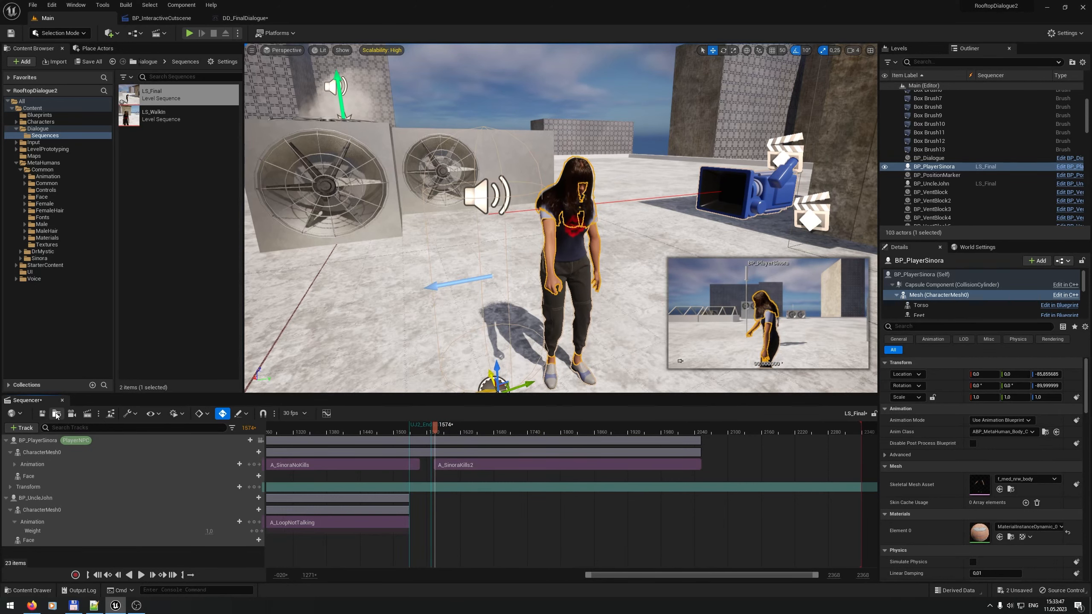
Step: Save and close LS_Final, reload the Main level with all pending changes saved, and reopen the sequence
{"action": "left_click", "coordinate": [42, 413]}
{"action": "left_click", "coordinate": [62, 400]}
{"action": "left_click", "coordinate": [34, 156]}
{"action": "double_click", "coordinate": [176, 99]}
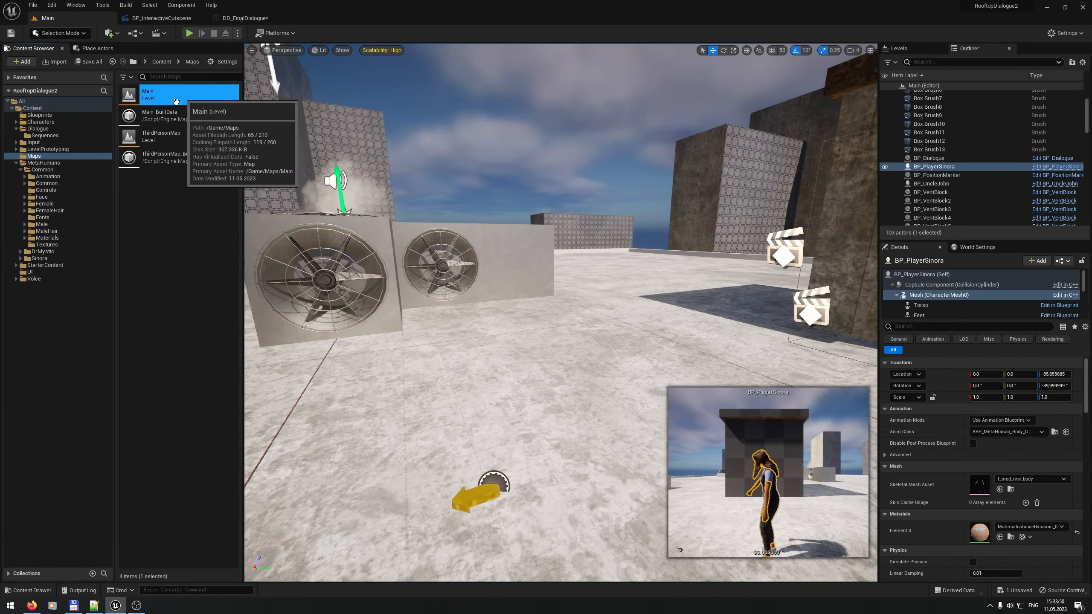
{"action": "left_click", "coordinate": [568, 400]}
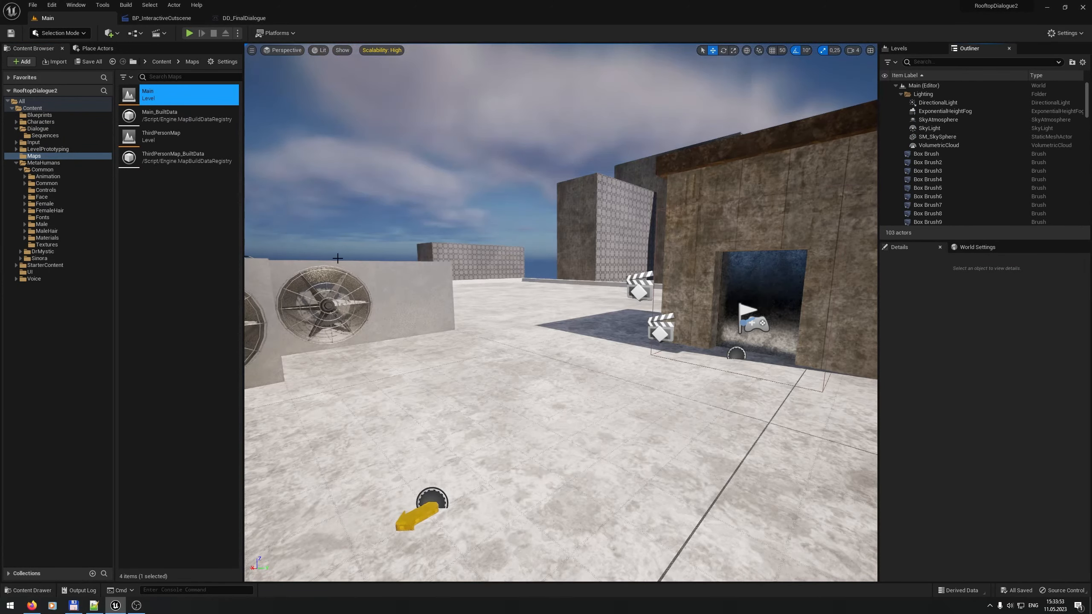
{"action": "left_click", "coordinate": [44, 135]}
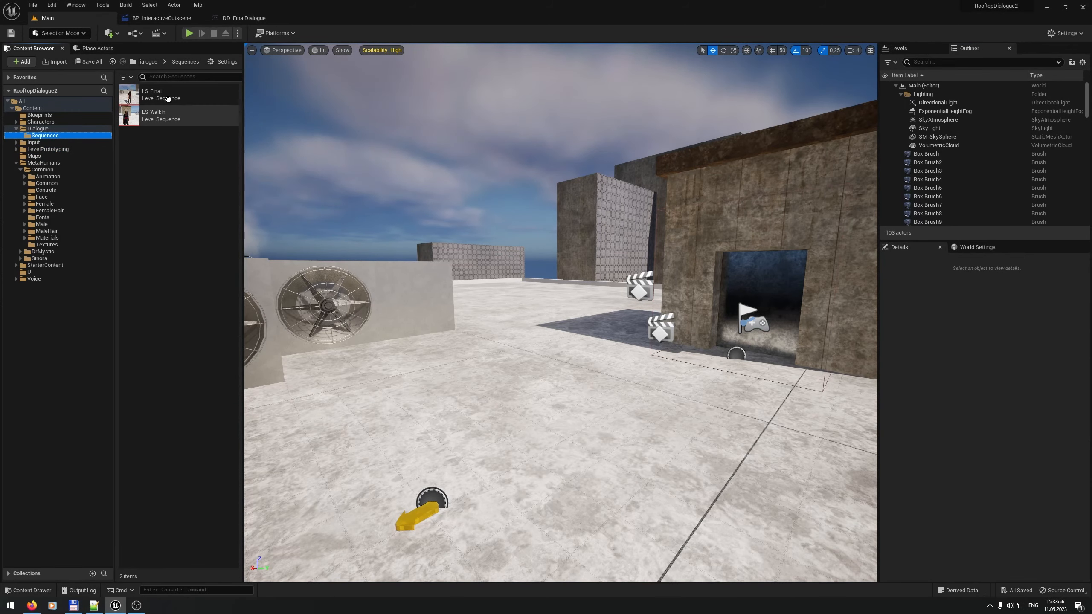
{"action": "double_click", "coordinate": [180, 95]}
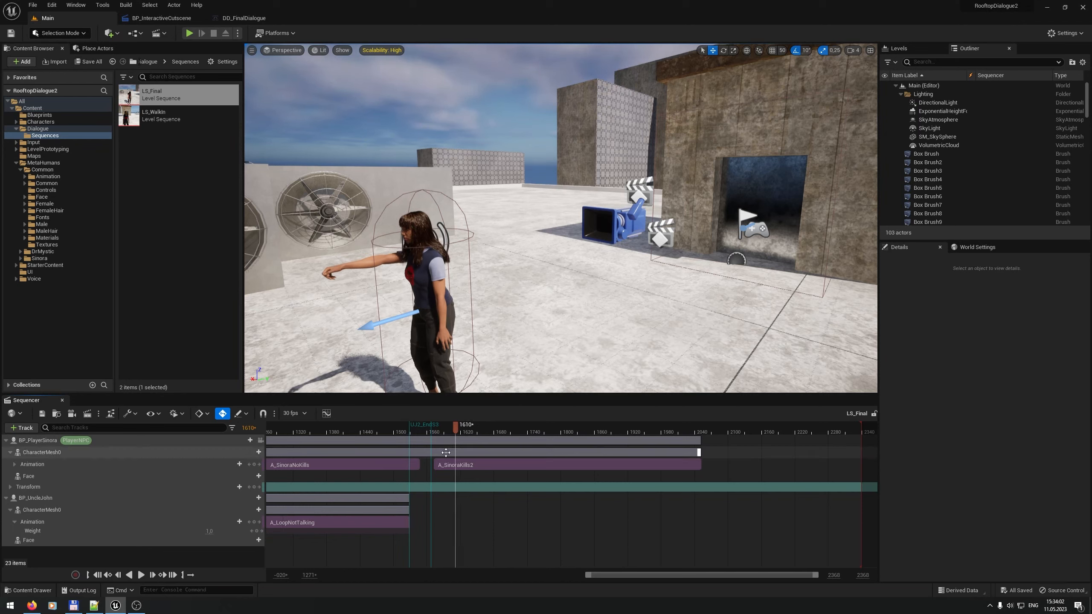
Step: Move A_SinoraKills2 earlier to start at about frame 1557, shift the S3 mark to about frame 1597, and scrub the result
{"action": "left_click_drag", "start_coordinate": [449, 466], "coordinate": [458, 434]}
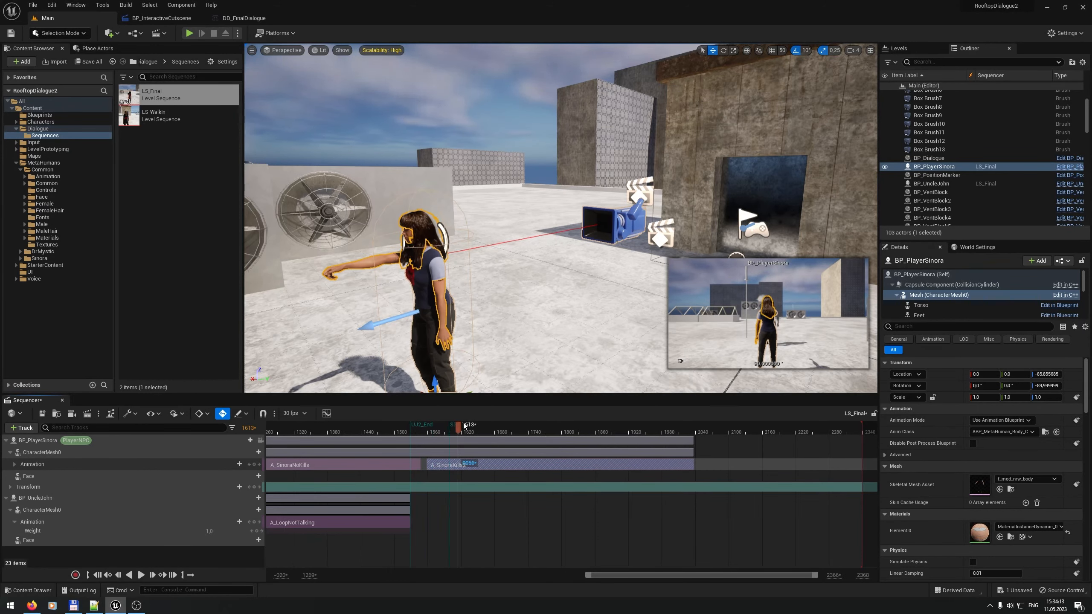
{"action": "left_click_drag", "start_coordinate": [457, 433], "coordinate": [521, 432]}
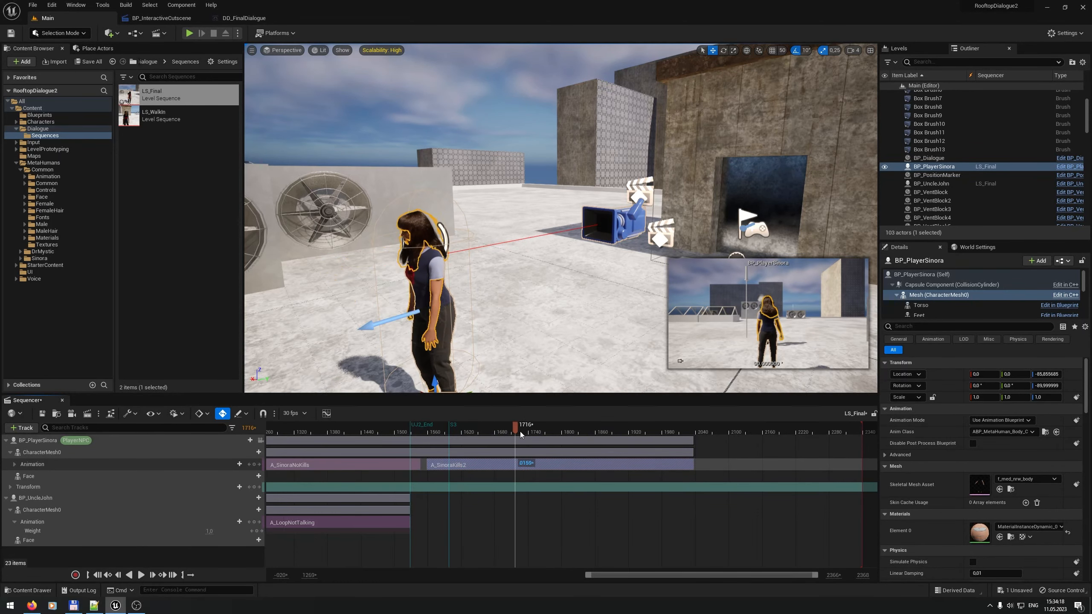
Step: Extend Uncle John's A_LoopNotTalking section to the end of A_SinoraKills2 and scrub the sequence to about frame 1993
{"action": "left_click", "coordinate": [408, 523]}
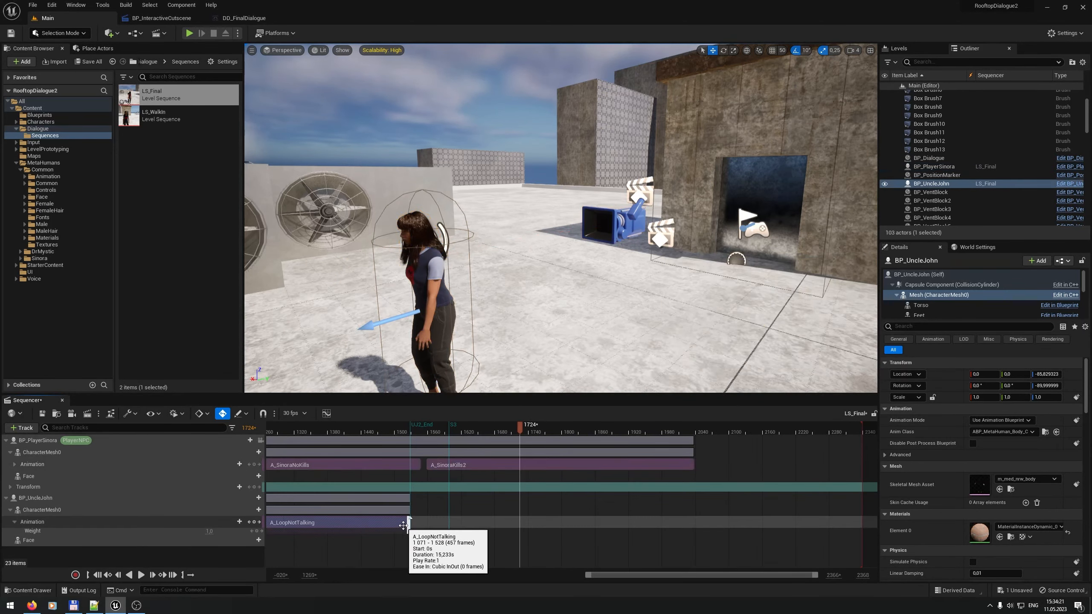
{"action": "left_click_drag", "start_coordinate": [409, 523], "coordinate": [693, 527]}
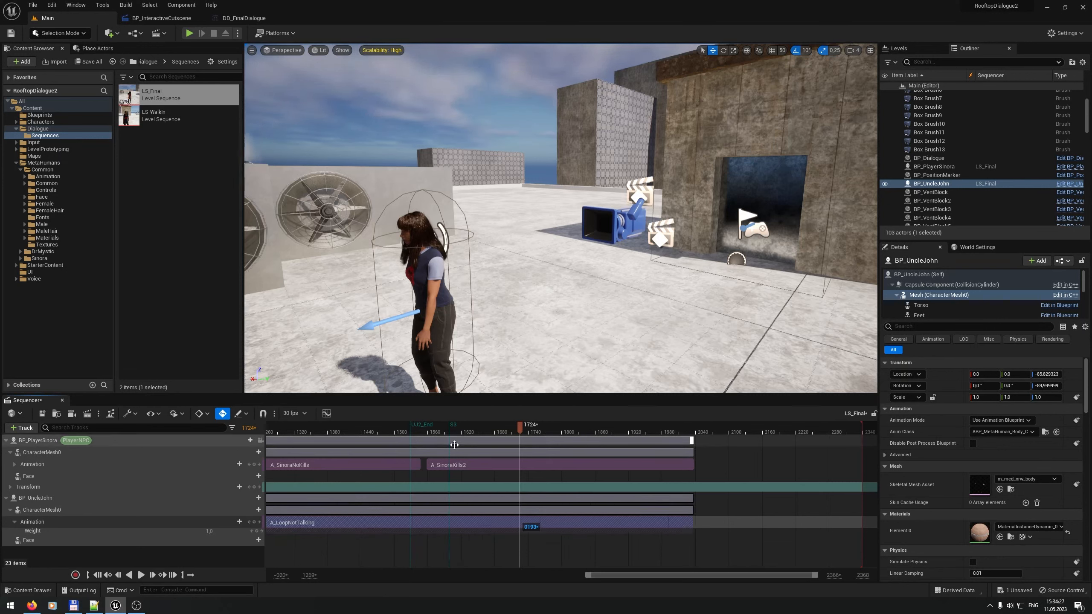
{"action": "left_click_drag", "start_coordinate": [468, 427], "coordinate": [670, 413]}
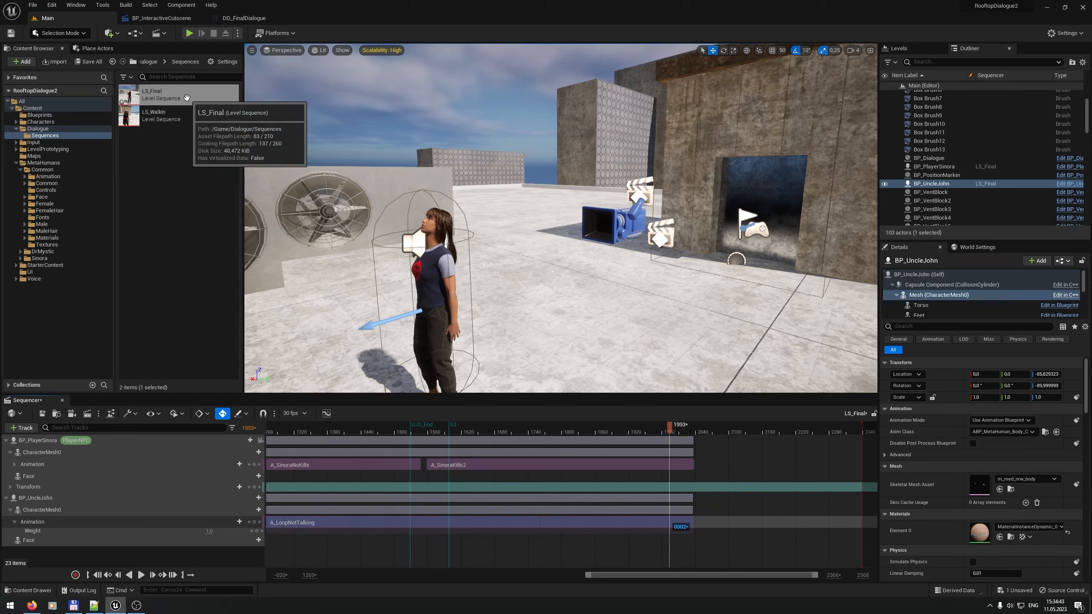
Step: Open the A_SinoraKills2 animation from the MetaHumans/Common/Animation folder
{"action": "left_click", "coordinate": [186, 98]}
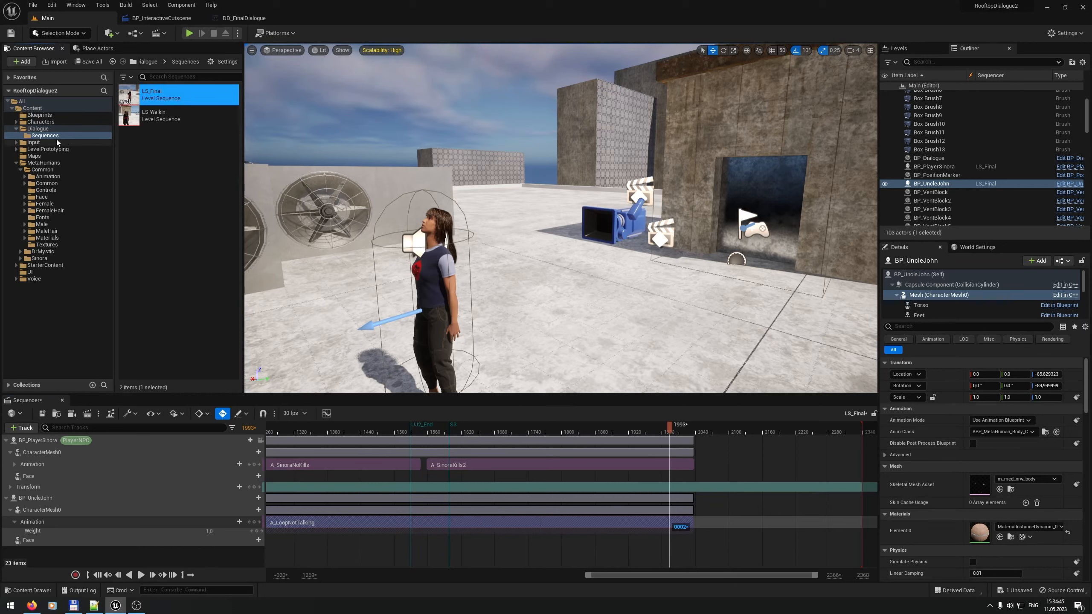
{"action": "left_click", "coordinate": [51, 164]}
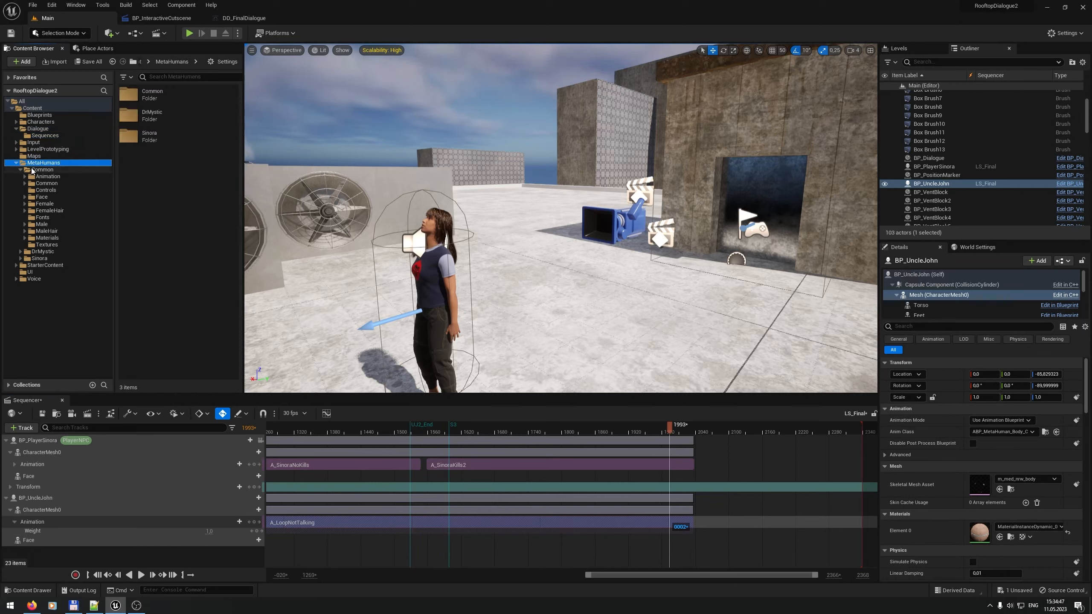
{"action": "left_click", "coordinate": [47, 176]}
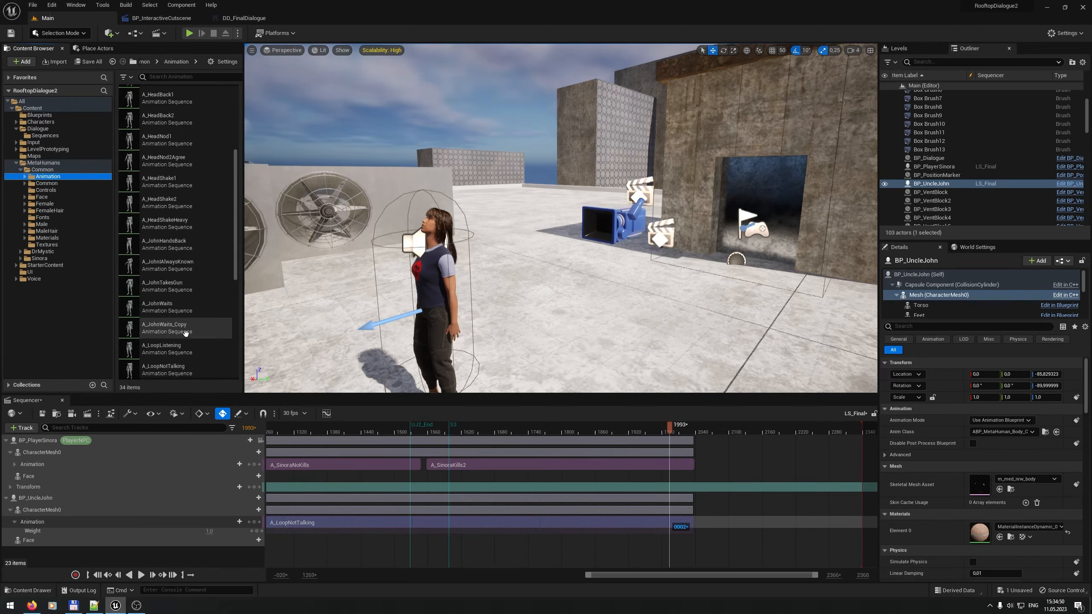
{"action": "double_click", "coordinate": [157, 263]}
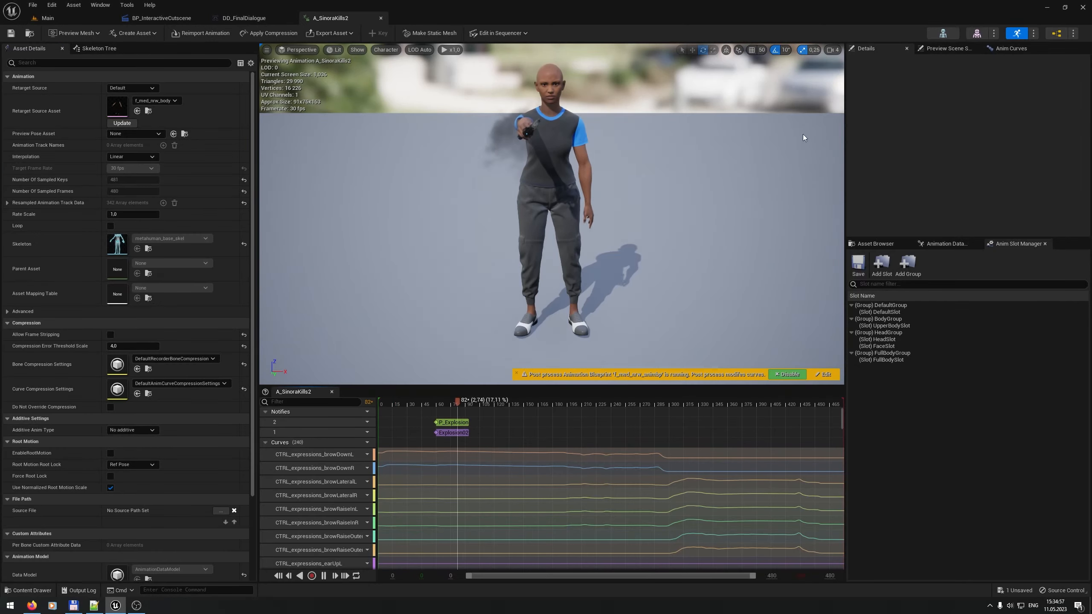
Step: Add a Pistol_Throw skeleton notify at about frame 389 of A_SinoraKills2, then save and close the animation
{"action": "left_click_drag", "start_coordinate": [631, 408], "coordinate": [757, 430]}
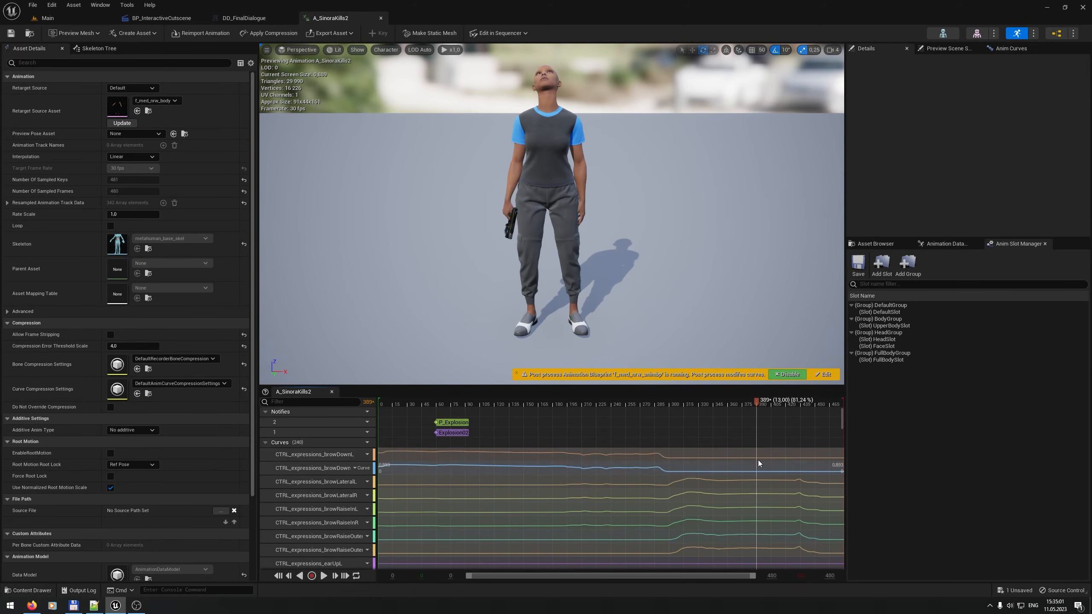
{"action": "right_click", "coordinate": [757, 426]}
{"action": "mouse_move", "coordinate": [780, 440]}
{"action": "mouse_move", "coordinate": [935, 464]}
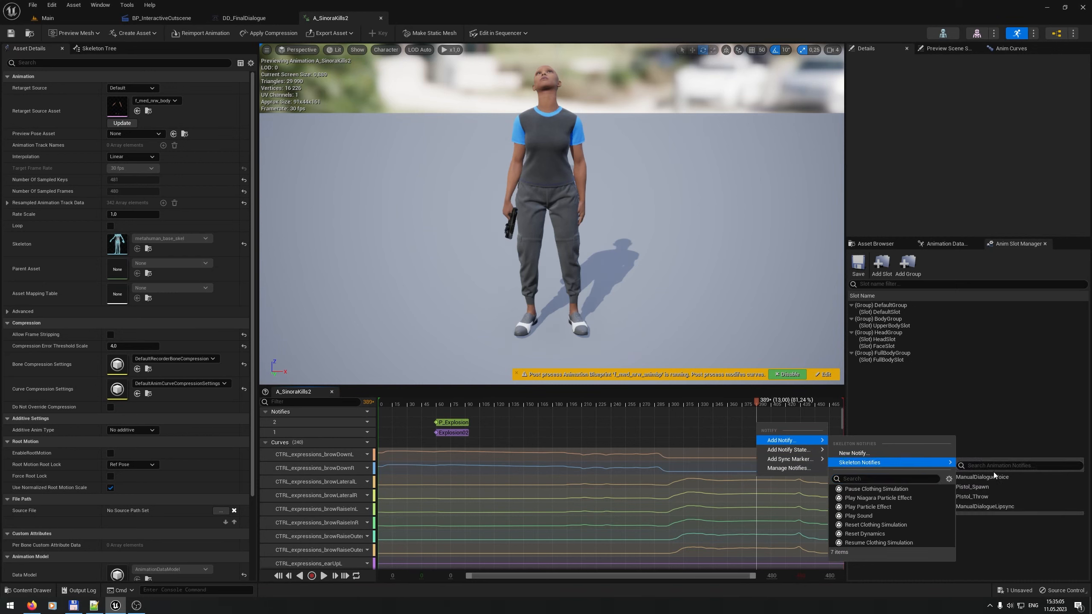
{"action": "left_click", "coordinate": [981, 497]}
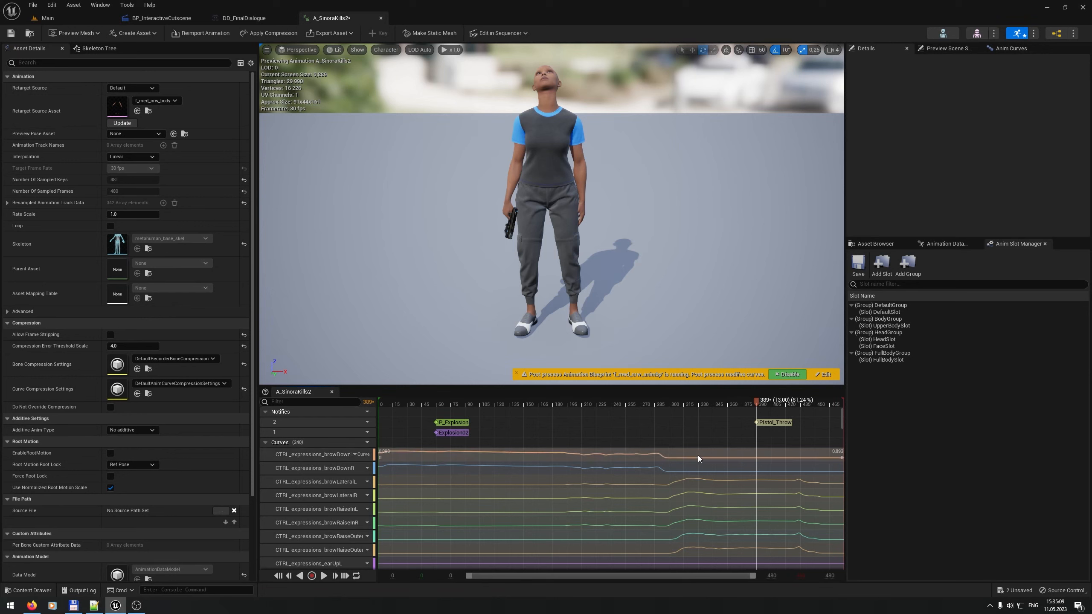
{"action": "left_click", "coordinate": [10, 34]}
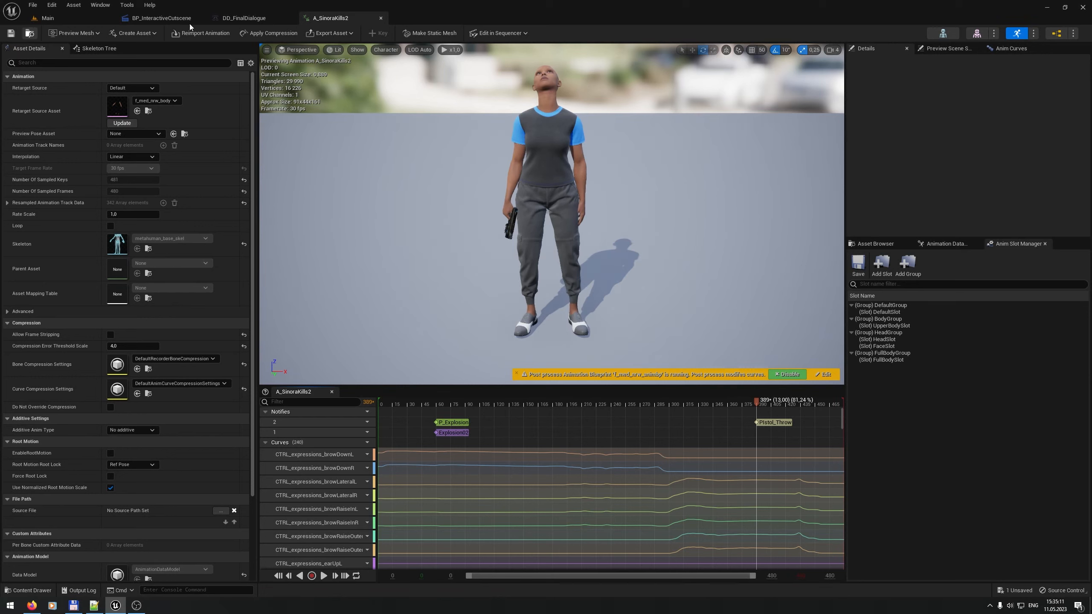
{"action": "left_click", "coordinate": [381, 18]}
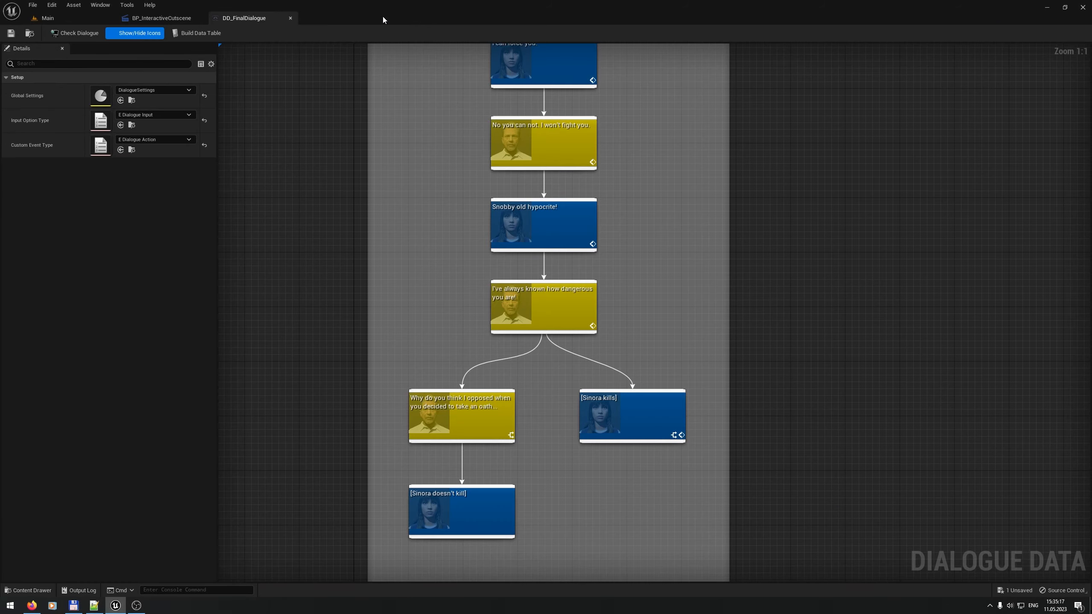
Step: Return to the Main level, set the LS_Final playhead to about frame 1604 and add an event track to BP_UncleJohn
{"action": "left_click", "coordinate": [61, 17]}
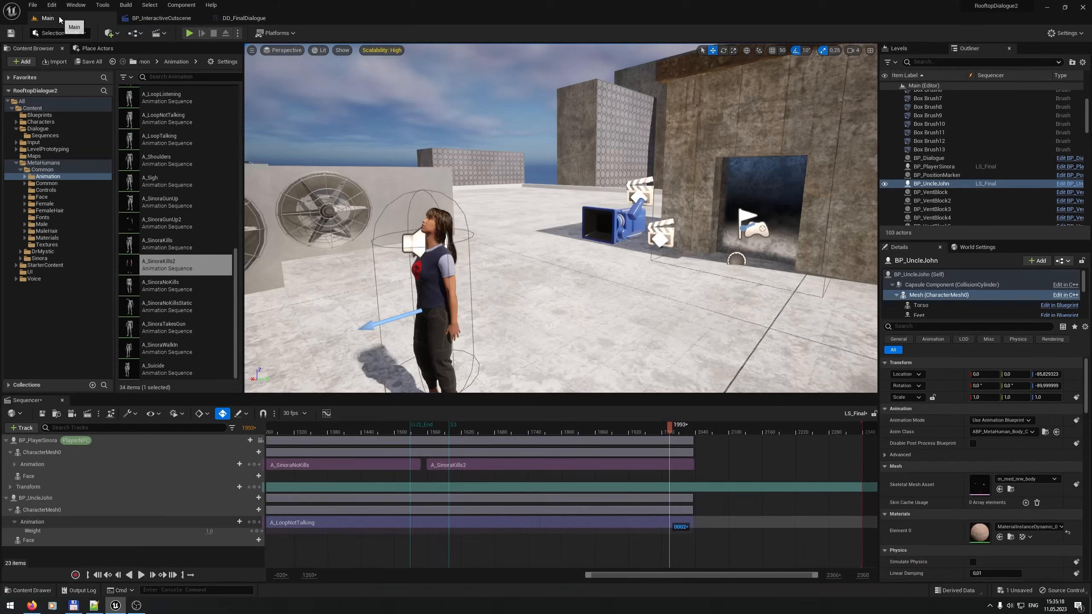
{"action": "left_click", "coordinate": [453, 431]}
{"action": "left_click_drag", "start_coordinate": [454, 433], "coordinate": [452, 435]}
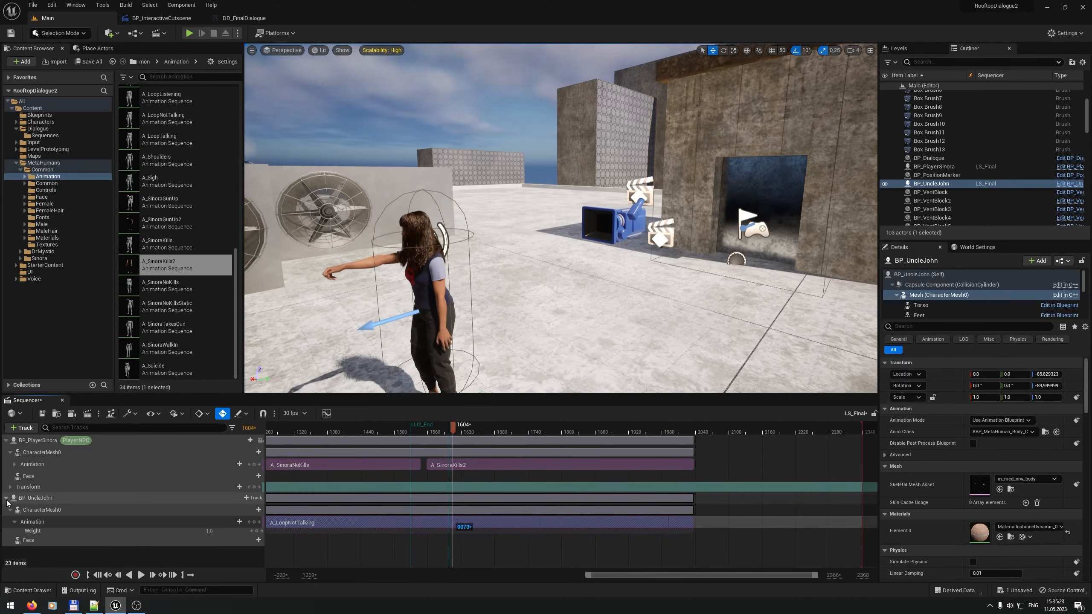
{"action": "left_click", "coordinate": [250, 500]}
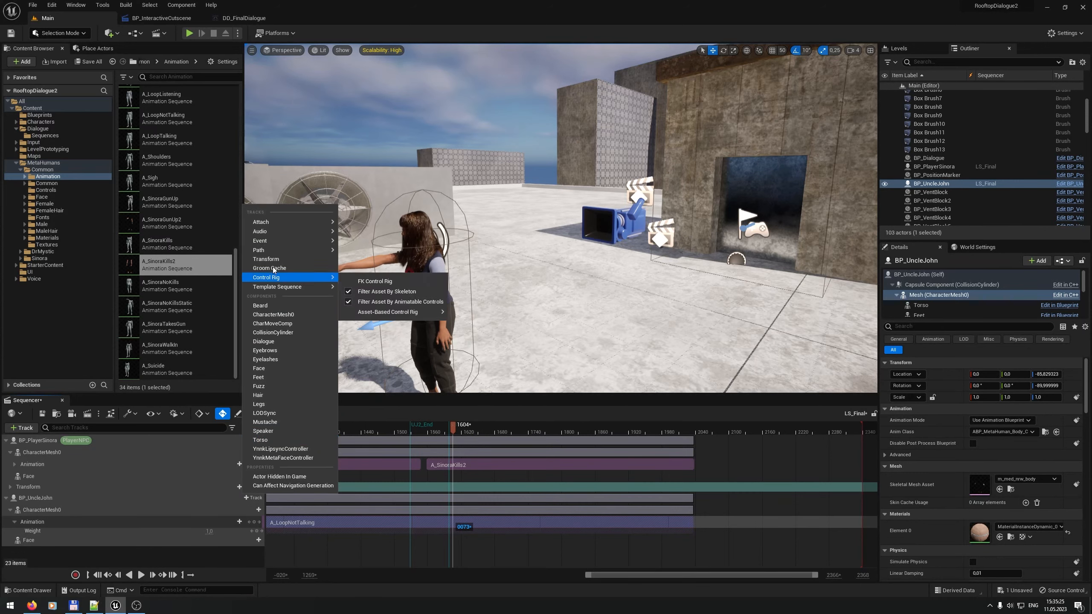
{"action": "left_click", "coordinate": [358, 244]}
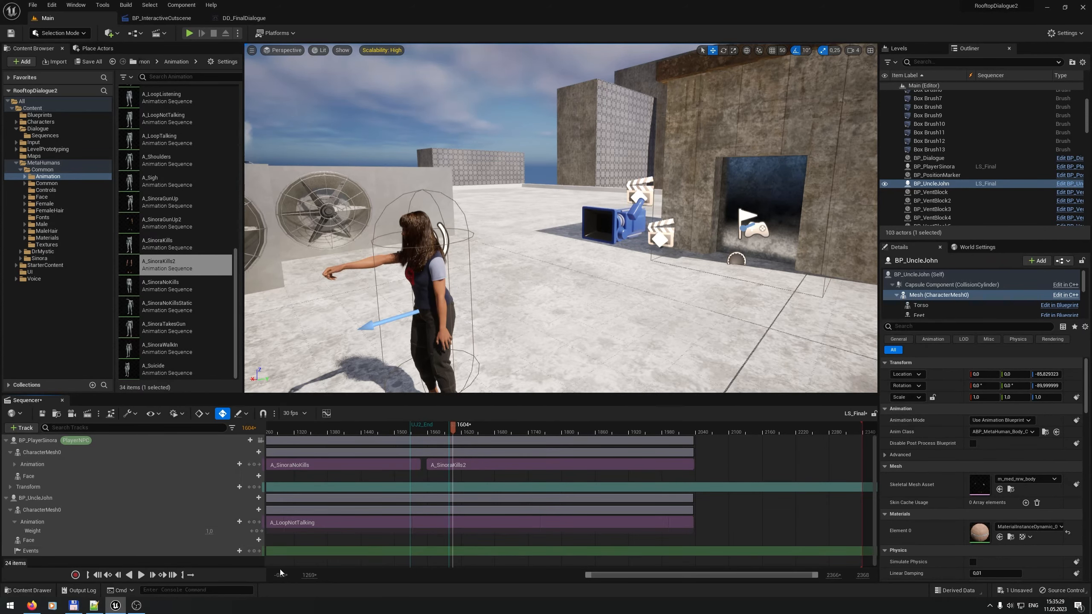
Step: Add an event key at about frame 1604 on BP_UncleJohn's event track and create a new endpoint for it
{"action": "left_click", "coordinate": [453, 550]}
{"action": "right_click", "coordinate": [453, 551]}
{"action": "mouse_move", "coordinate": [522, 460]}
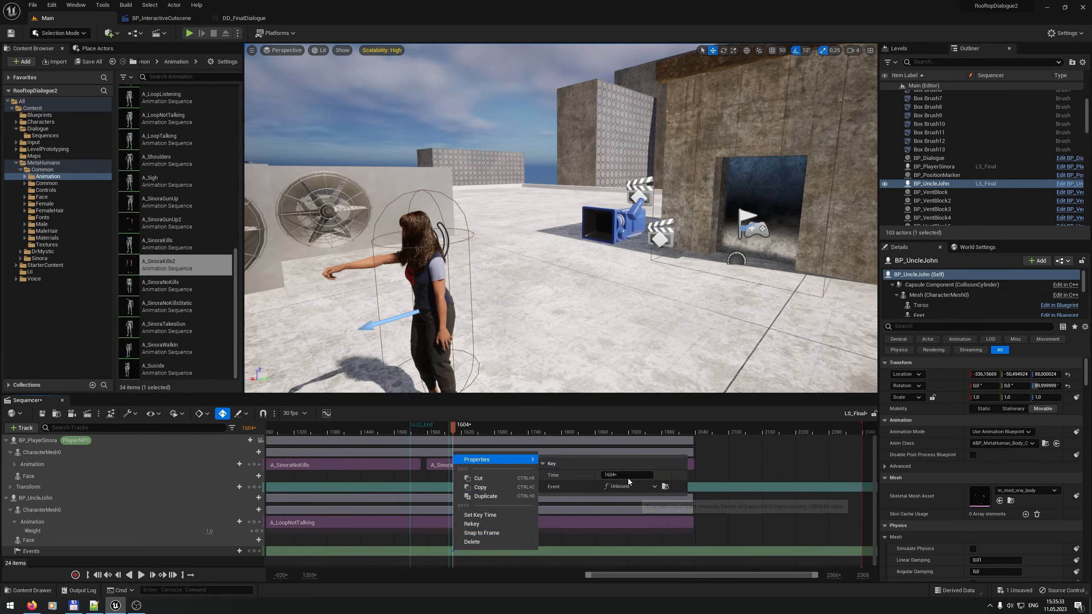
{"action": "left_click", "coordinate": [651, 487]}
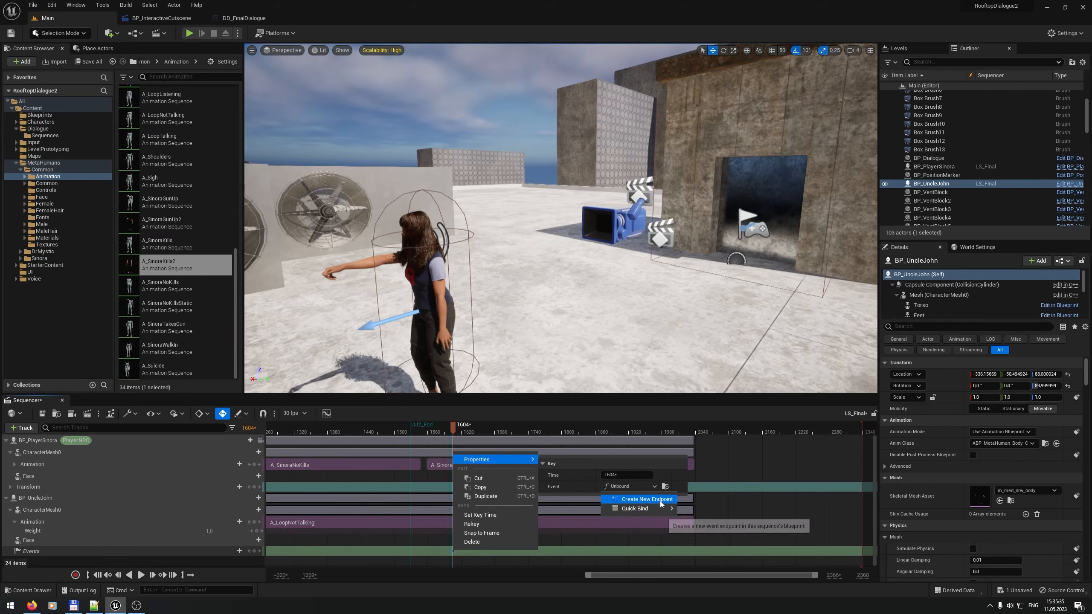
{"action": "left_click", "coordinate": [660, 500]}
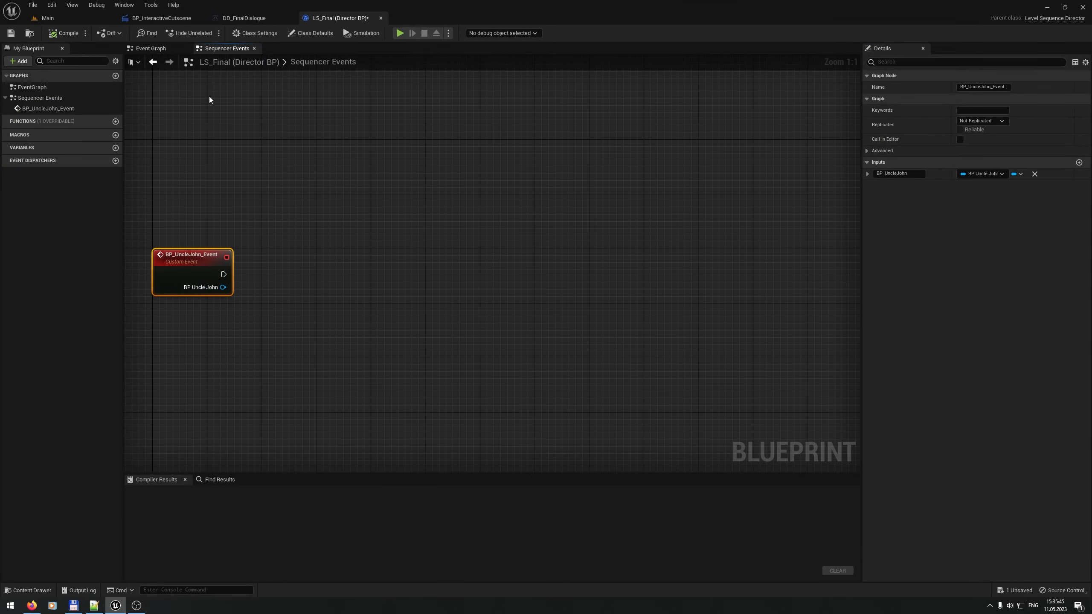
Step: Open the BP_BaseCharacter blueprint from the Blueprints folder of the Main level's content
{"action": "left_click", "coordinate": [69, 18]}
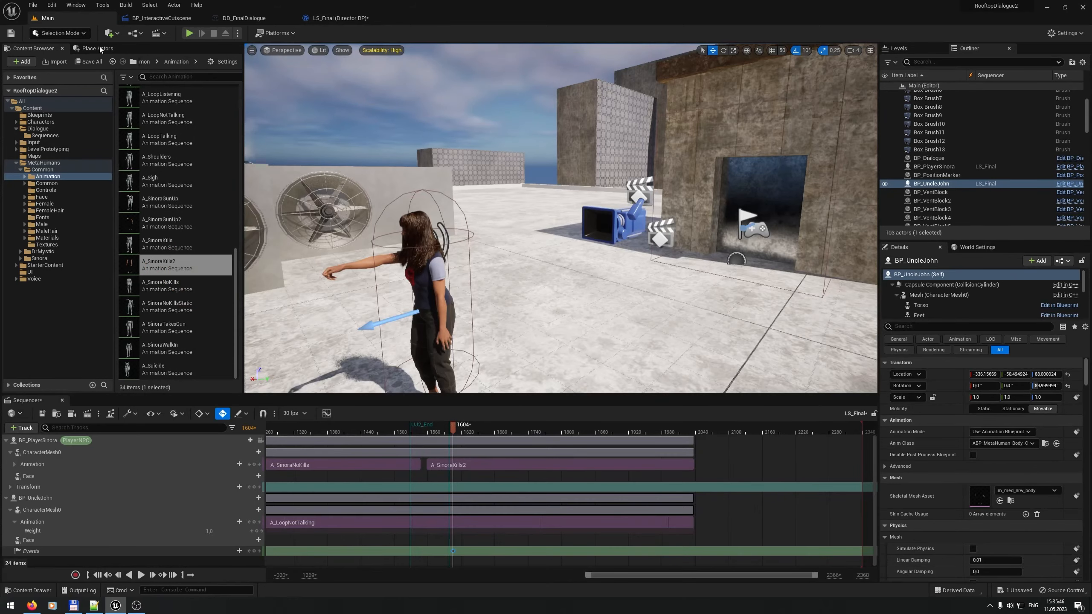
{"action": "left_click", "coordinate": [43, 115]}
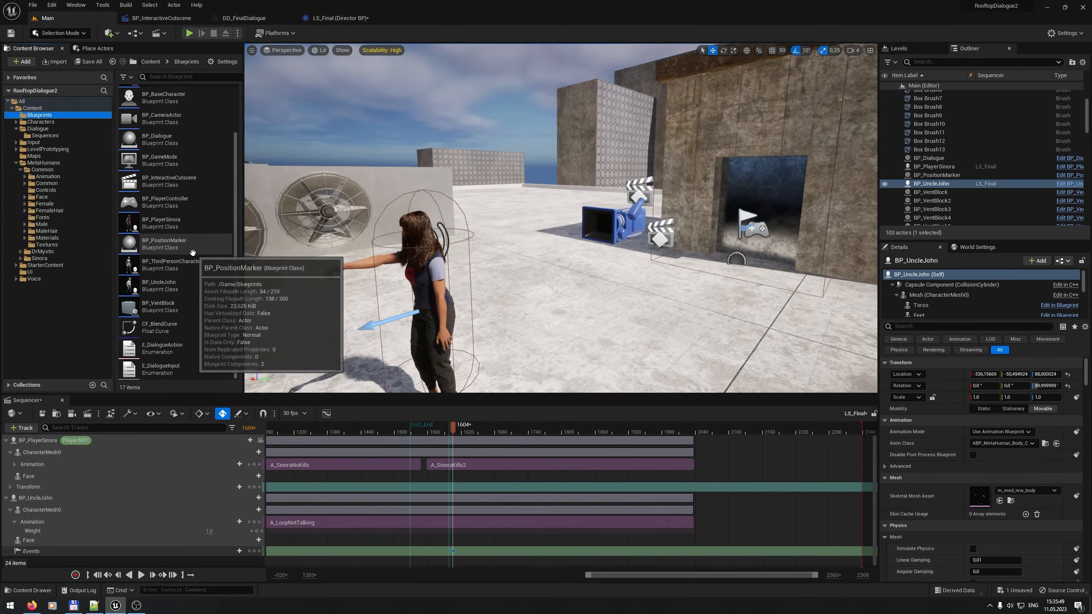
{"action": "scroll", "coordinate": [191, 297], "scroll_direction": "up", "scroll_amount": 2}
{"action": "double_click", "coordinate": [189, 158]}
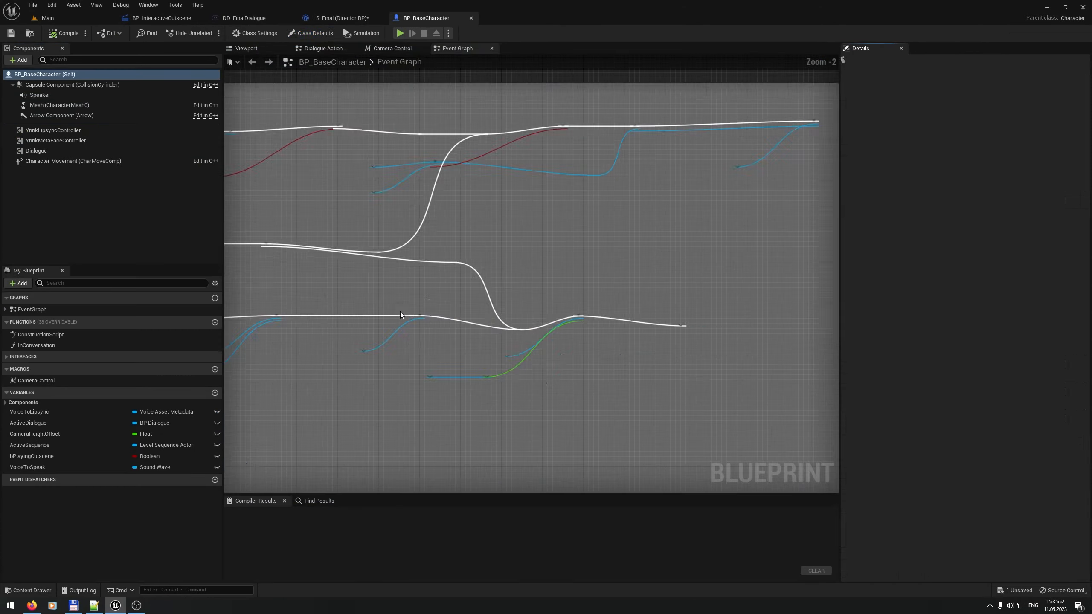
Step: Create a custom event named EnablePhysics in an empty area of BP_BaseCharacter's event graph and compile the blueprint
{"action": "scroll", "coordinate": [393, 319], "scroll_direction": "up", "scroll_amount": 6}
{"action": "right_click", "coordinate": [328, 235]}
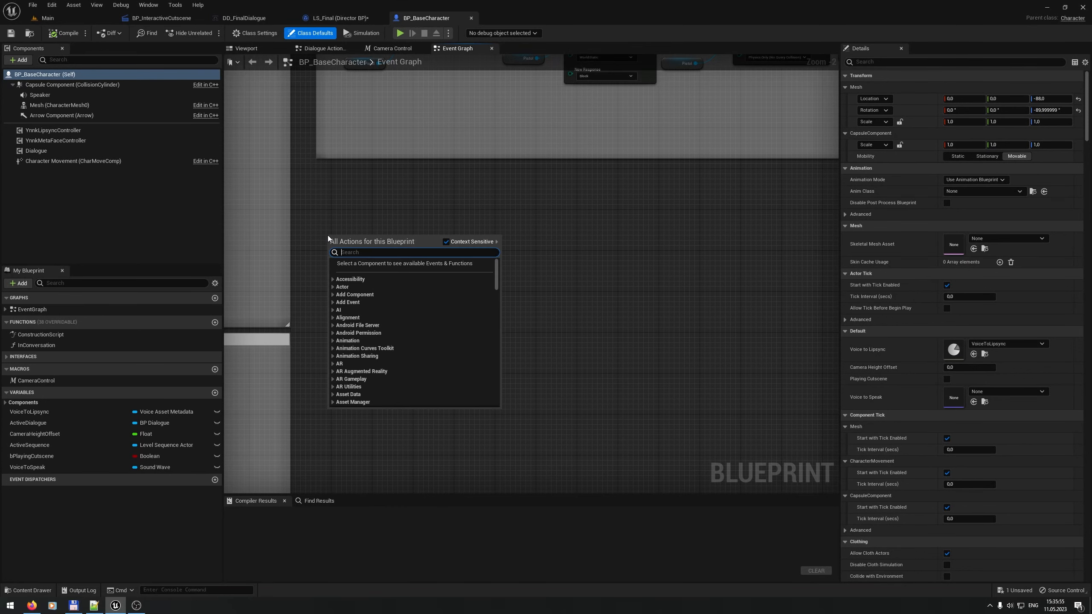
{"action": "type", "text": "custome"}
{"action": "key", "text": "Return"}
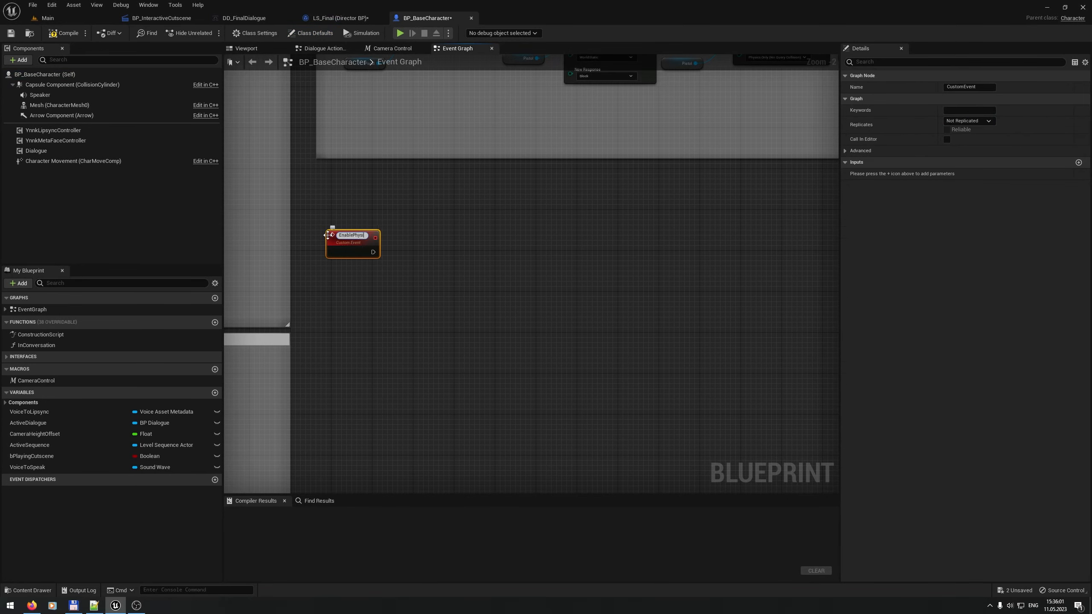
{"action": "key", "text": "Return"}
{"action": "scroll", "coordinate": [357, 245], "scroll_direction": "up", "scroll_amount": 2}
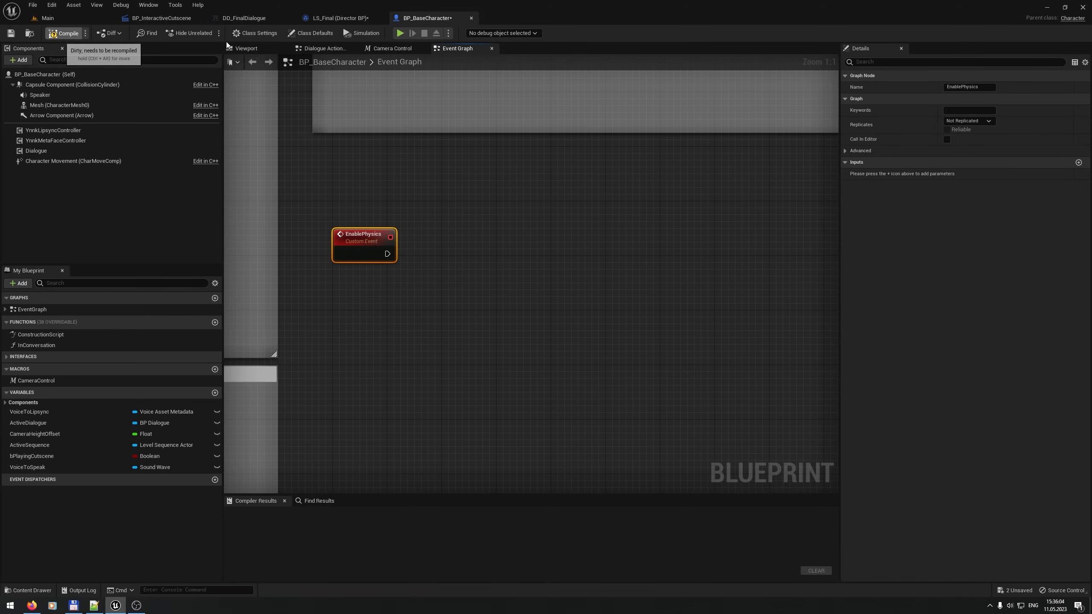
{"action": "left_click", "coordinate": [63, 33]}
Step: Call Enable Physics on BP Uncle John from BP_UncleJohn_Event in the LS_Final director blueprint, then save and close it
{"action": "left_click", "coordinate": [340, 17]}
{"action": "mouse_move", "coordinate": [348, 264]}
{"action": "left_mouse_down"}
{"action": "mouse_move", "coordinate": [328, 256]}
{"action": "mouse_move", "coordinate": [334, 265]}
{"action": "left_mouse_up"}
{"action": "type", "text": "enable physics"}
{"action": "key", "text": "Return"}
{"action": "left_click", "coordinate": [11, 33]}
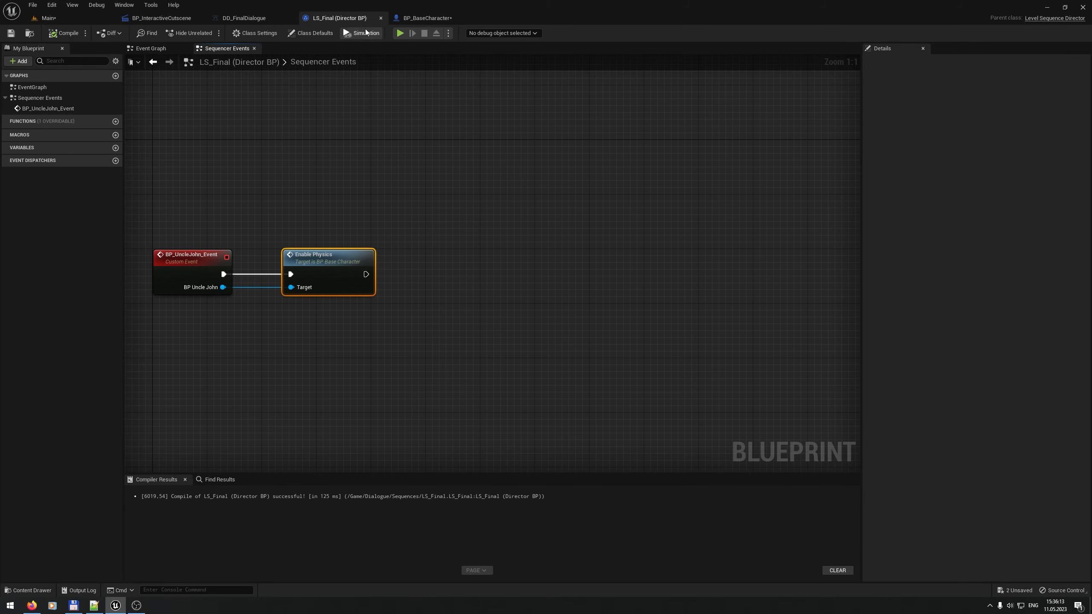
{"action": "left_click", "coordinate": [381, 18]}
Step: Place a Mesh reference below the EnablePhysics event in BP_BaseCharacter and check the mesh's physics settings and collision presets
{"action": "left_click", "coordinate": [353, 20]}
{"action": "right_click_drag", "start_coordinate": [422, 247], "coordinate": [394, 245]}
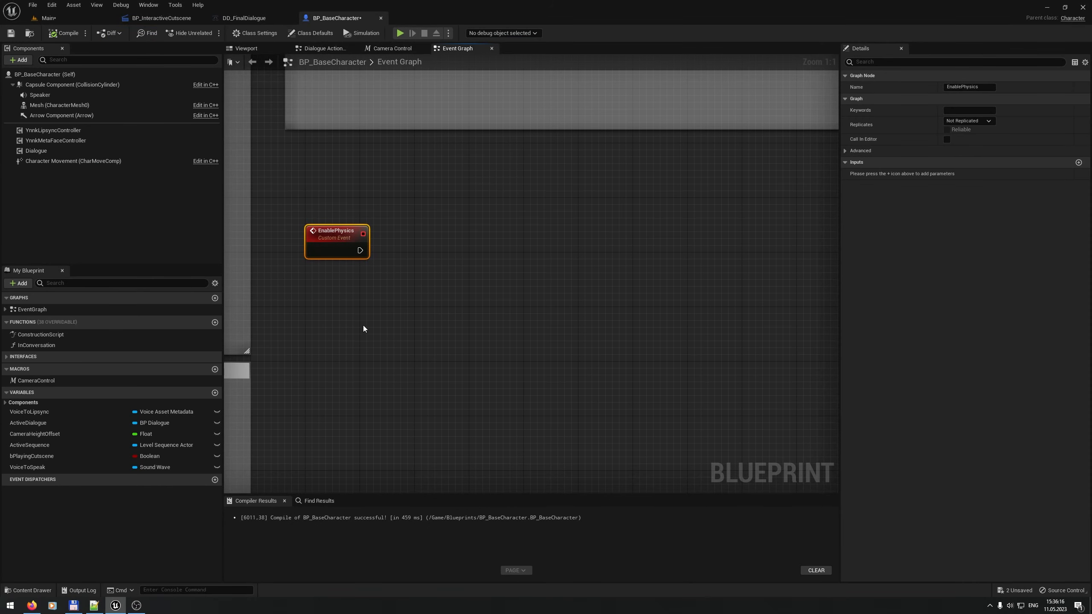
{"action": "right_click_drag", "start_coordinate": [364, 329], "coordinate": [315, 363]}
{"action": "left_click_drag", "start_coordinate": [73, 107], "coordinate": [297, 318]}
{"action": "left_click", "coordinate": [75, 107]}
{"action": "scroll", "coordinate": [955, 409], "scroll_direction": "down", "scroll_amount": 5}
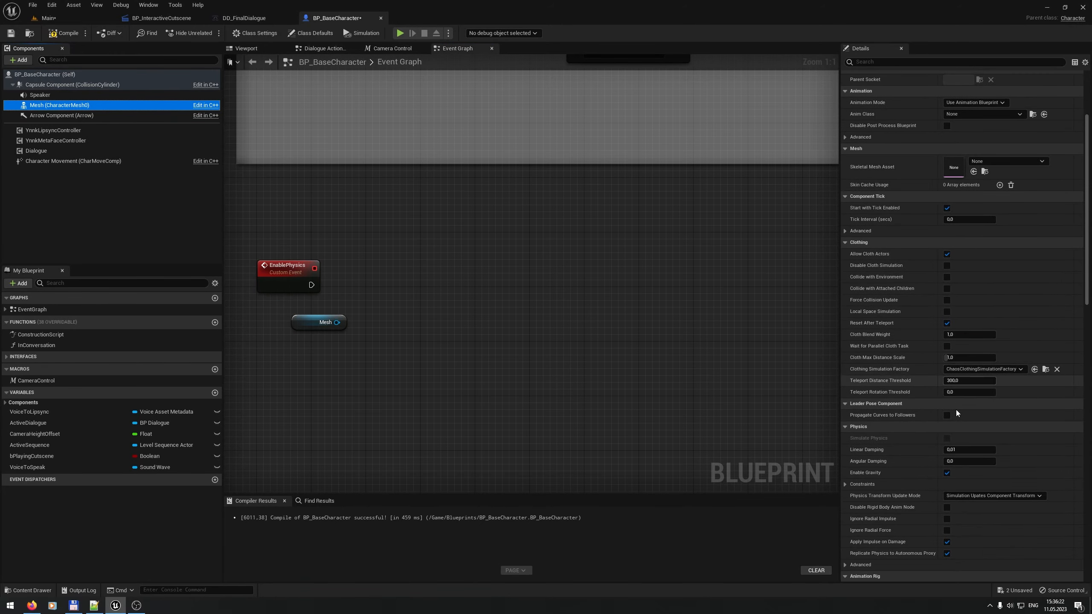
{"action": "scroll", "coordinate": [955, 409], "scroll_direction": "down", "scroll_amount": 6}
{"action": "left_click", "coordinate": [845, 410]}
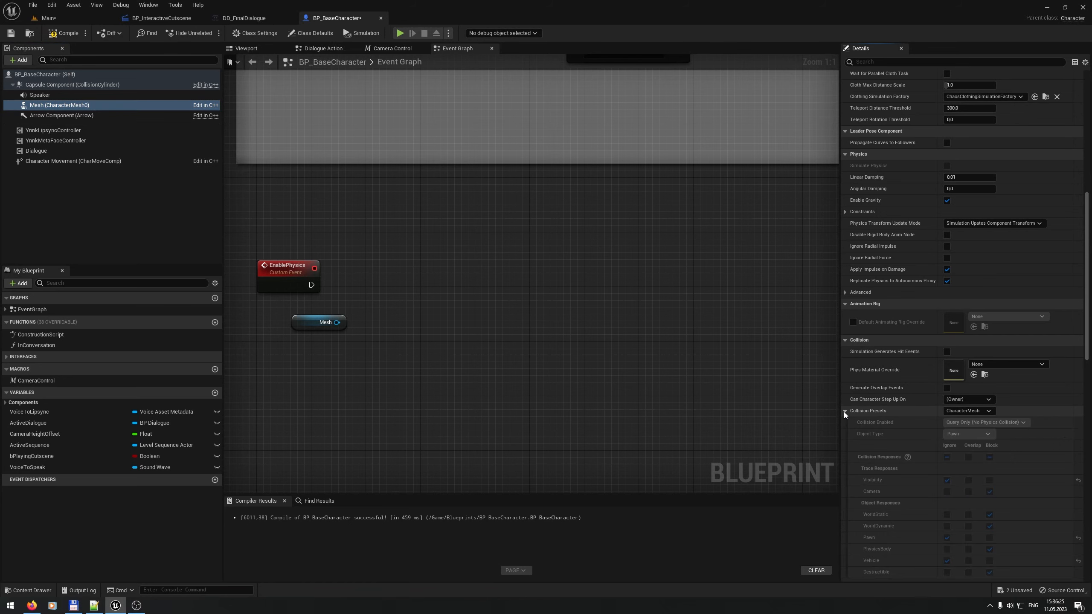
{"action": "scroll", "coordinate": [844, 411], "scroll_direction": "down", "scroll_amount": 3}
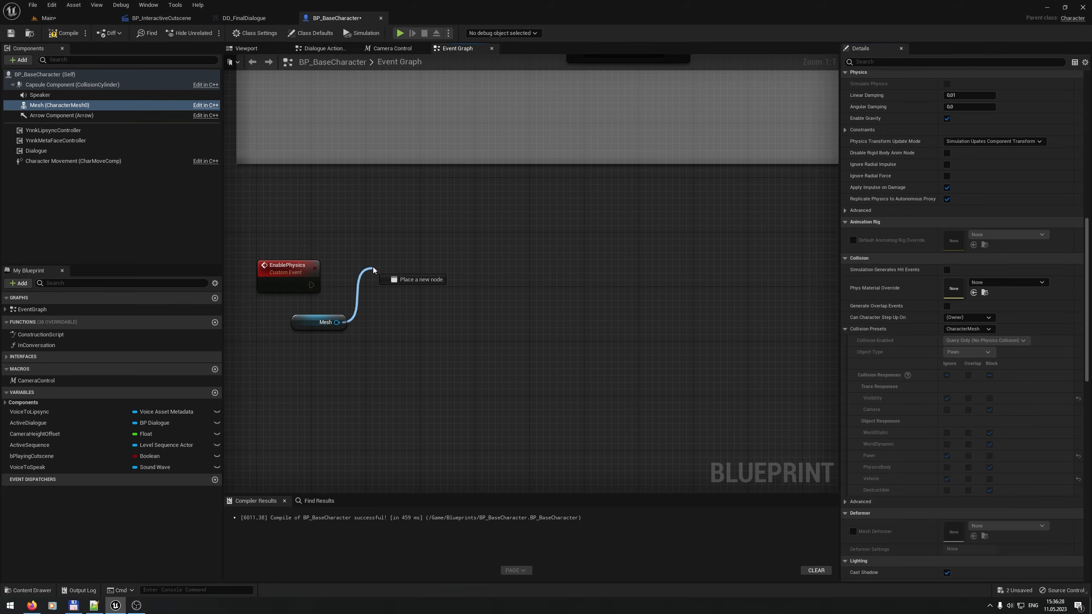
Step: Add Set Collision Response to All Channels, Set Collision Response to Channel and Set Simulate Physics nodes targeting Mesh
{"action": "left_click_drag", "start_coordinate": [373, 269], "coordinate": [374, 268]}
{"action": "type", "text": "setcollision"}
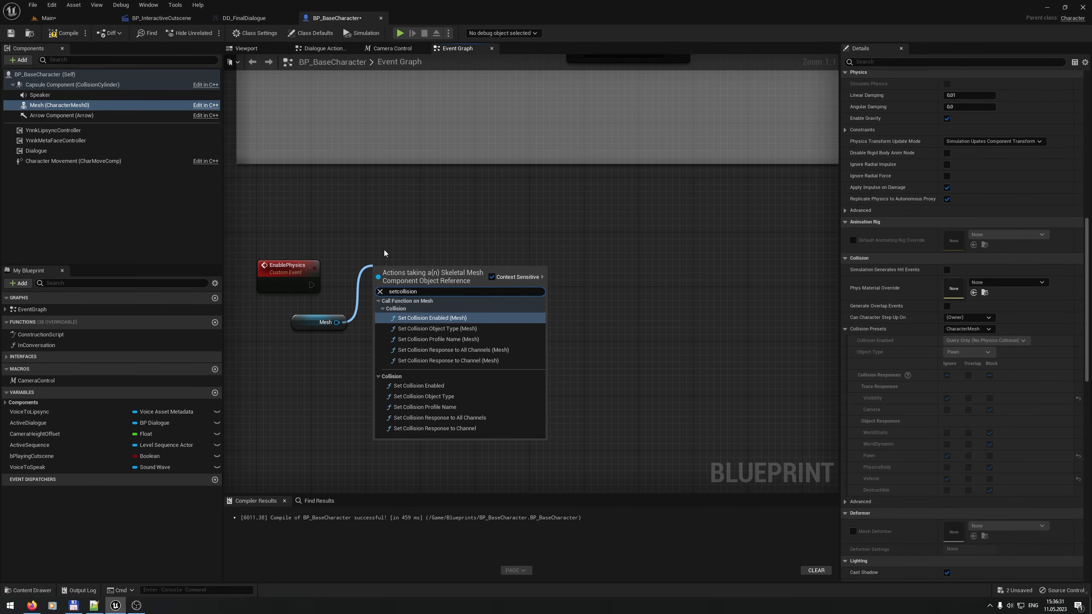
{"action": "key", "text": "ctrl+a"}
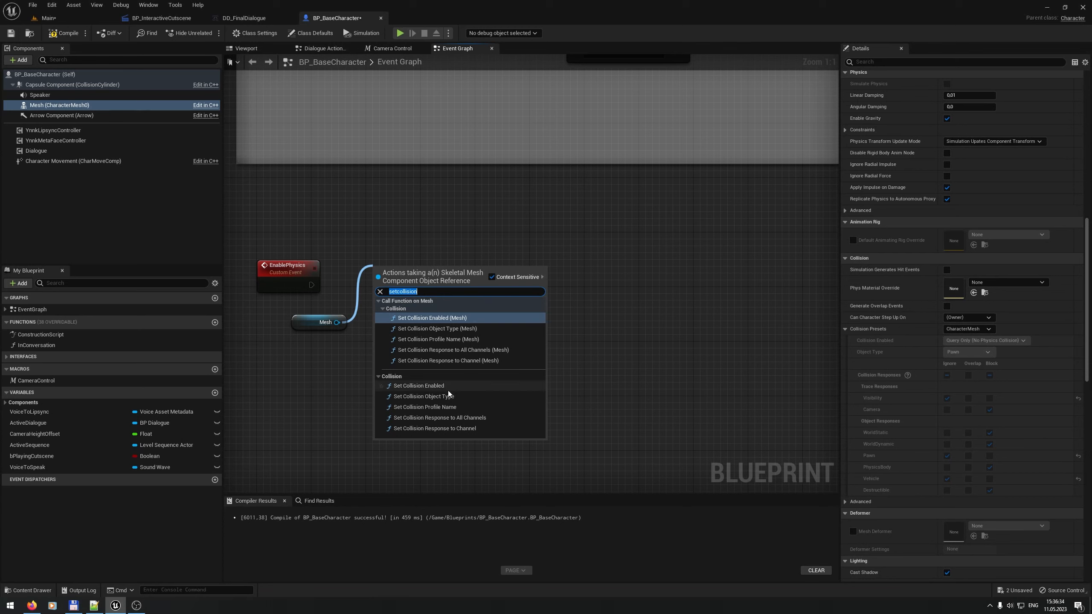
{"action": "left_click", "coordinate": [460, 418]}
{"action": "left_click_drag", "start_coordinate": [337, 322], "coordinate": [664, 416]}
{"action": "left_click", "coordinate": [459, 436]}
{"action": "type", "text": "setsimulate"}
{"action": "key", "text": "Return"}
Step: Chain EnablePhysics through both collision response nodes and set the WorldStatic channel's new response to Block
{"action": "left_click_drag", "start_coordinate": [432, 355], "coordinate": [575, 272]}
{"action": "left_click_drag", "start_coordinate": [481, 285], "coordinate": [517, 285]}
{"action": "left_click_drag", "start_coordinate": [312, 285], "coordinate": [374, 285]}
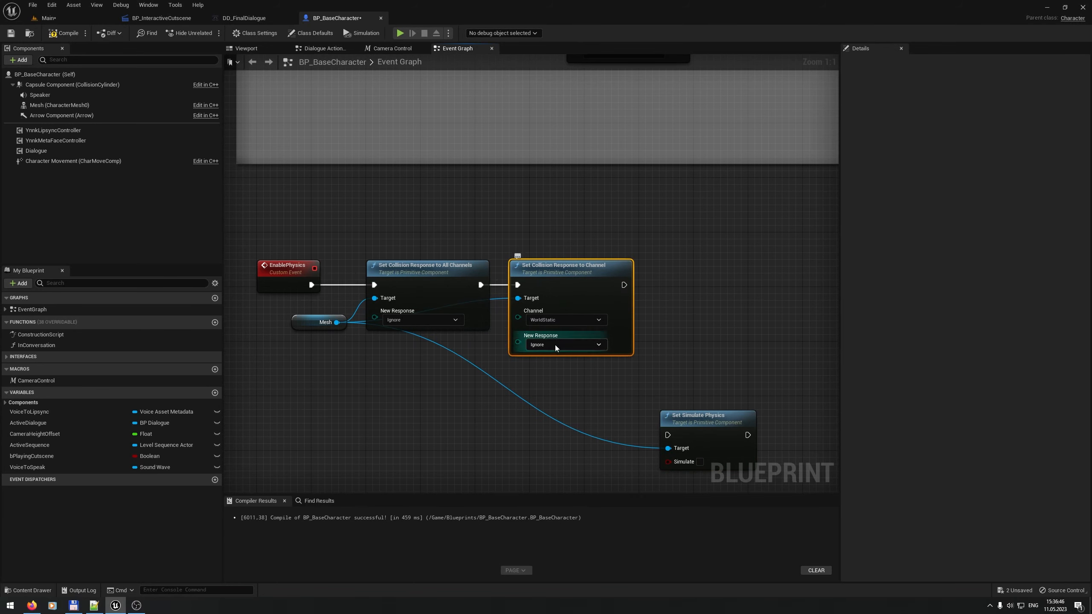
{"action": "left_click", "coordinate": [556, 346]}
Step: Connect Set Simulate Physics after the WorldStatic collision response node and turn on its Simulate option
{"action": "left_click_drag", "start_coordinate": [726, 441], "coordinate": [732, 290]}
{"action": "left_click_drag", "start_coordinate": [624, 285], "coordinate": [665, 286]}
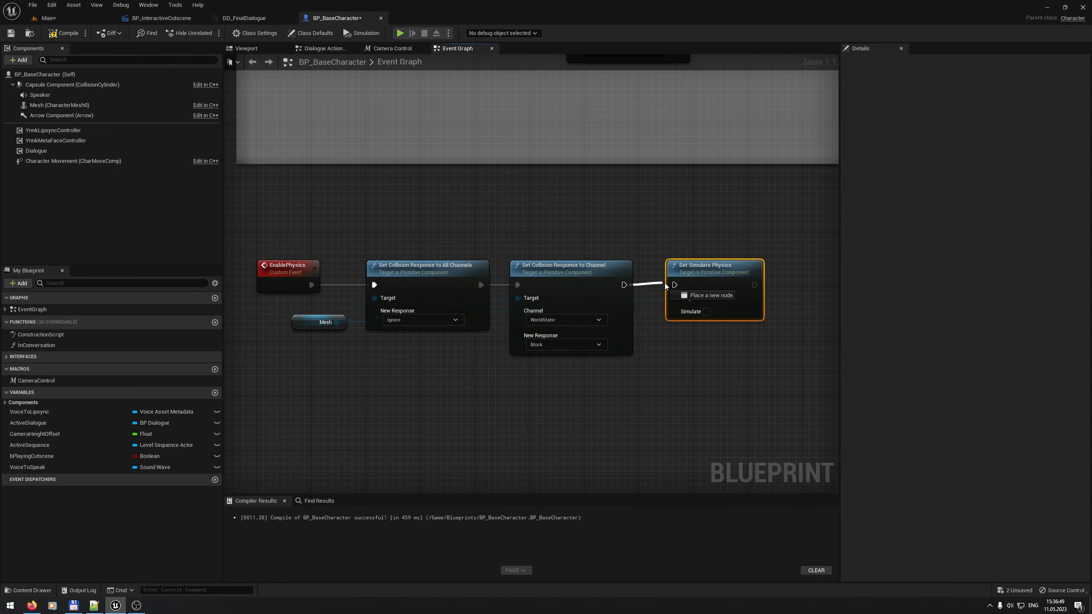
{"action": "left_click", "coordinate": [707, 311]}
{"action": "scroll", "coordinate": [745, 401], "scroll_direction": "down", "scroll_amount": 4}
{"action": "scroll", "coordinate": [745, 401], "scroll_direction": "up", "scroll_amount": 4}
{"action": "right_click_drag", "start_coordinate": [748, 403], "coordinate": [712, 395]}
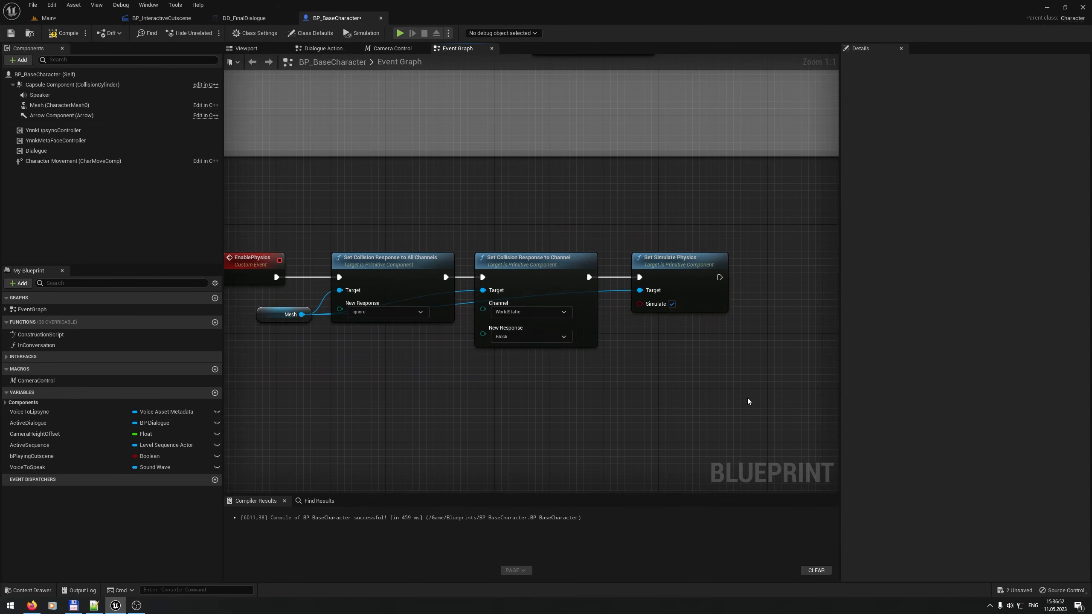
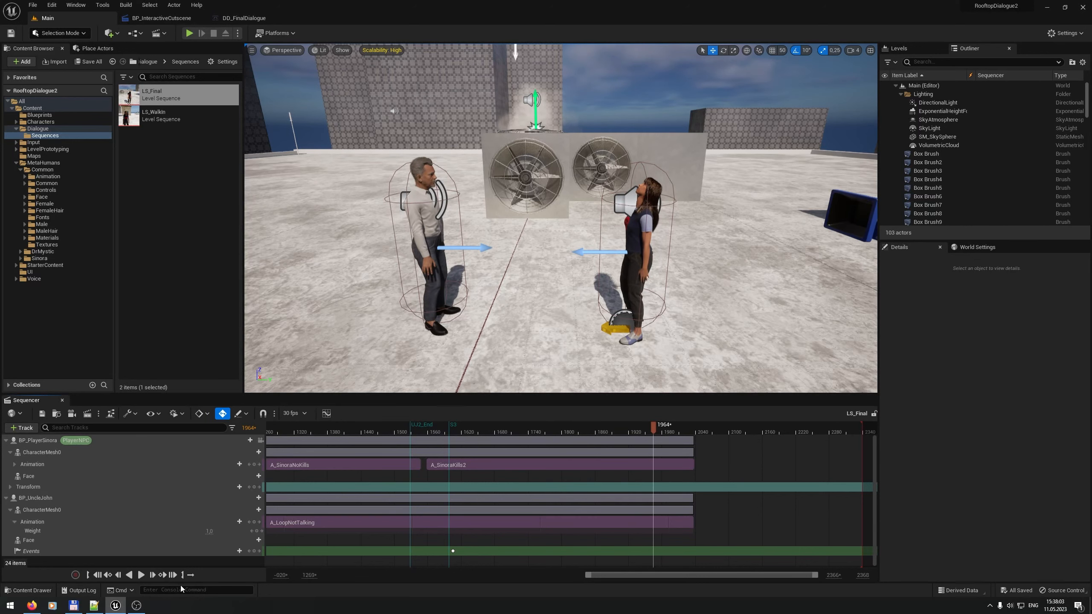
Step: Add transform keys for BP_PlayerSinora at about frame 1964 and at frame 1980
{"action": "left_click", "coordinate": [254, 487]}
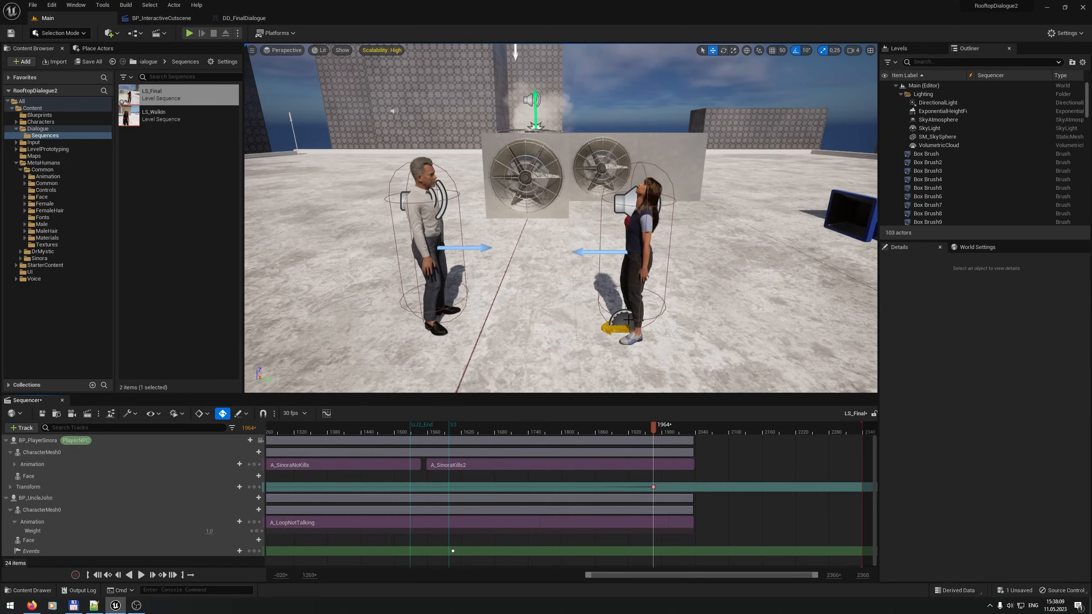
{"action": "mouse_move", "coordinate": [655, 432]}
{"action": "left_mouse_down"}
{"action": "mouse_move", "coordinate": [668, 434]}
{"action": "mouse_move", "coordinate": [628, 445]}
{"action": "mouse_move", "coordinate": [711, 440]}
{"action": "mouse_move", "coordinate": [662, 451]}
{"action": "left_mouse_up"}
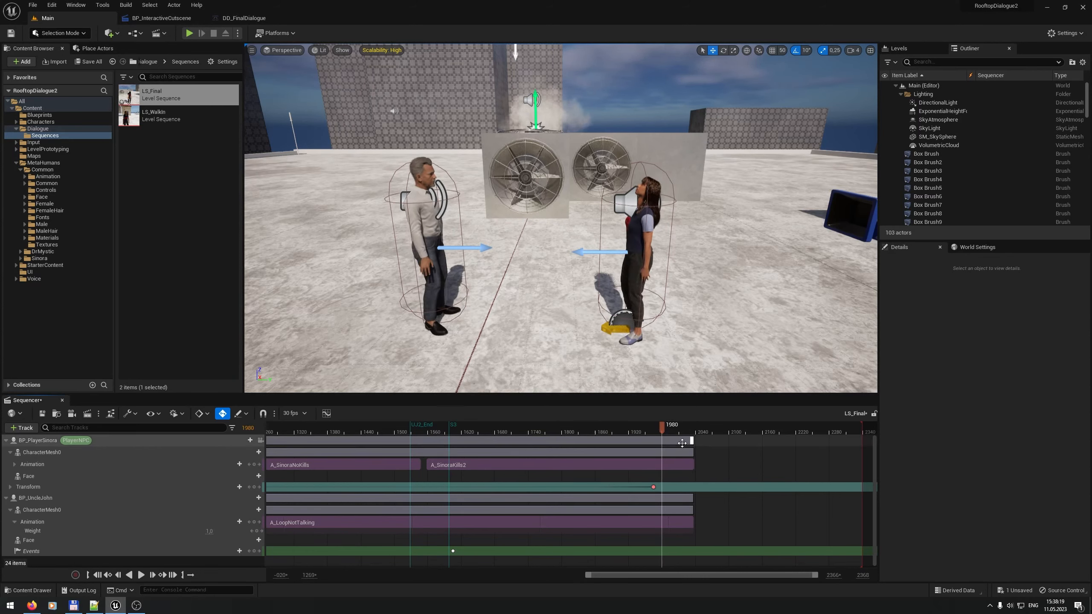
{"action": "left_click", "coordinate": [254, 487]}
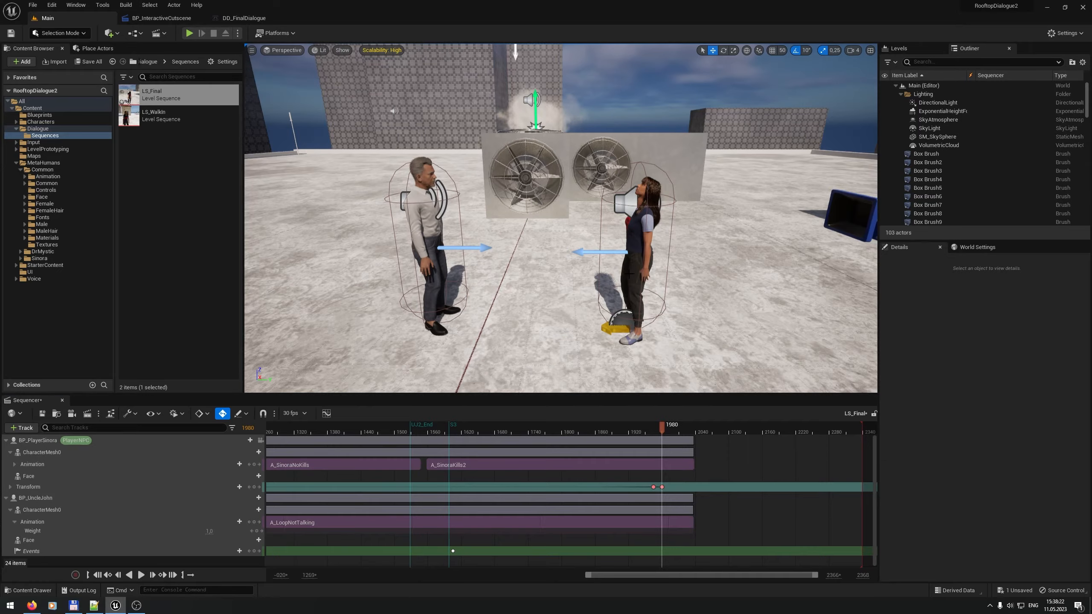
Step: At frame 1980, move BP_PlayerSinora onto the rooftop's edge ledge, at about X -257, Y -2433, Z 90
{"action": "left_click", "coordinate": [629, 273]}
{"action": "right_click_drag", "start_coordinate": [630, 274], "coordinate": [671, 293]}
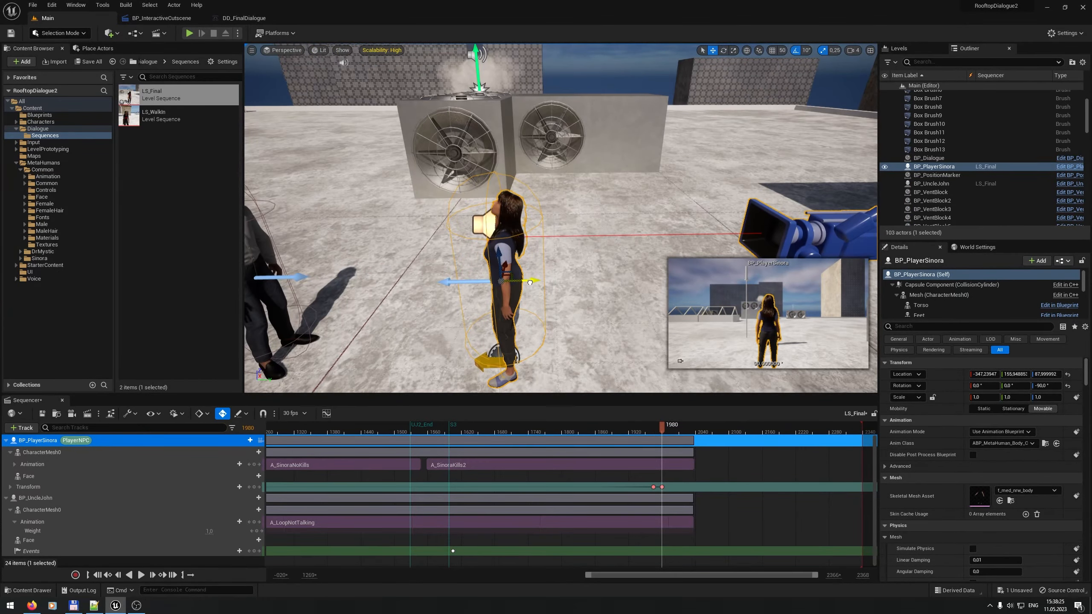
{"action": "left_click_drag", "start_coordinate": [530, 282], "coordinate": [456, 280], "text": "alt+shift"}
{"action": "key", "text": "ctrl+z"}
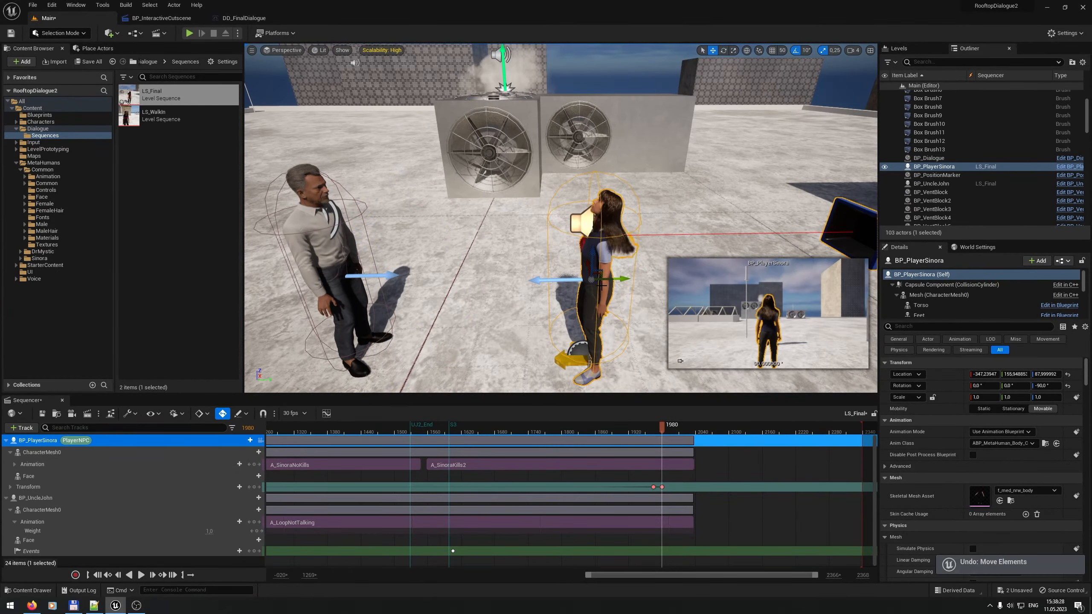
{"action": "left_click_drag", "start_coordinate": [617, 280], "coordinate": [590, 280], "text": "shift"}
{"action": "right_click_drag", "start_coordinate": [590, 279], "coordinate": [723, 314]}
{"action": "left_click_drag", "start_coordinate": [528, 167], "coordinate": [403, 176]}
{"action": "mouse_move", "coordinate": [435, 178]}
{"action": "right_mouse_down"}
{"action": "mouse_move", "coordinate": [408, 233]}
{"action": "mouse_move", "coordinate": [434, 179]}
{"action": "right_mouse_up"}
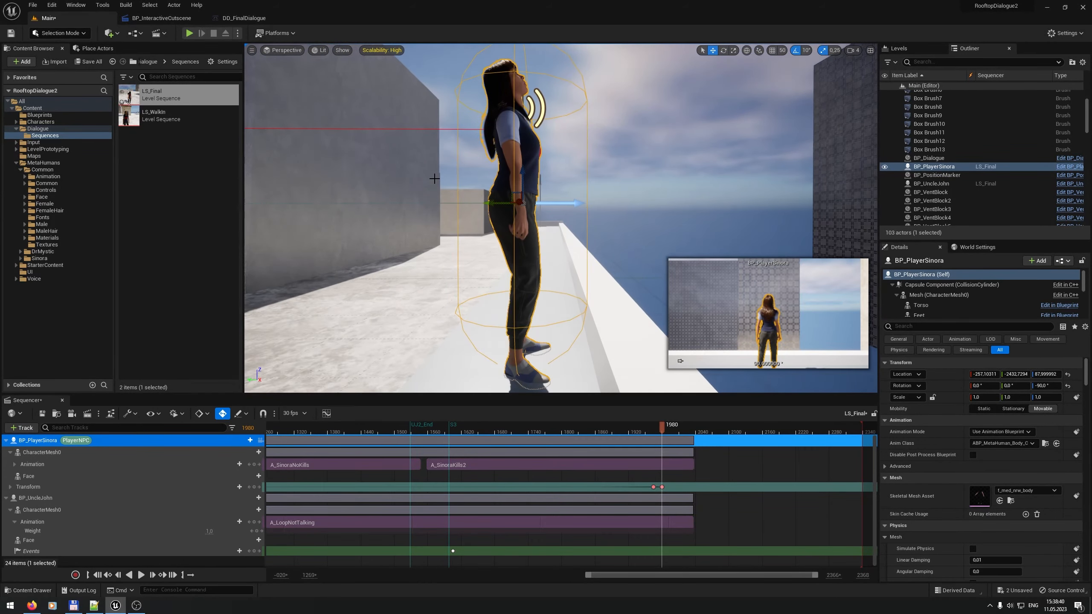
{"action": "left_click_drag", "start_coordinate": [523, 178], "coordinate": [525, 175]}
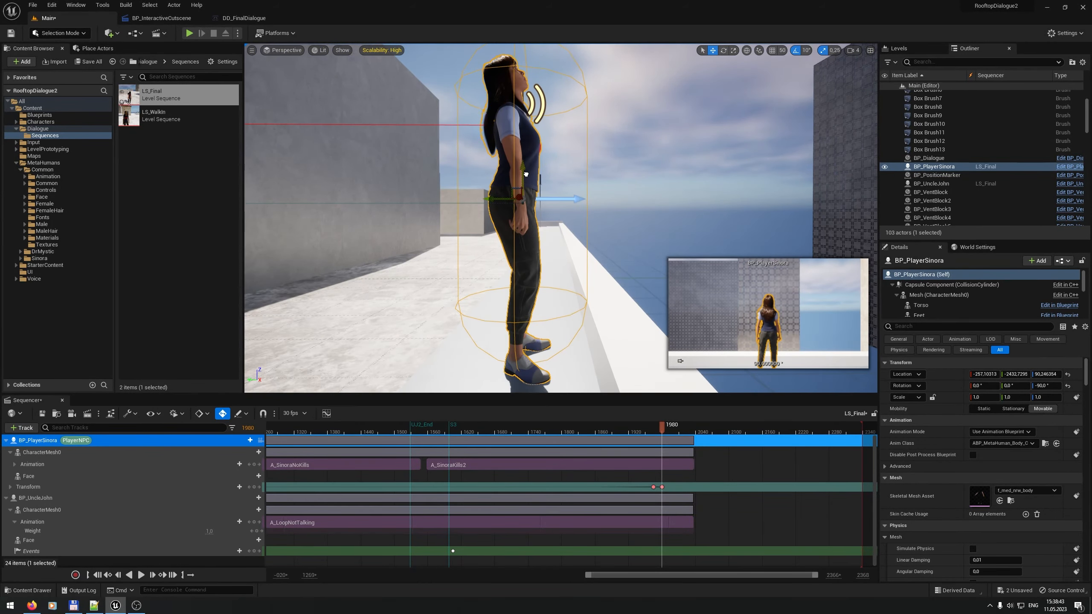
Step: Switch BP_PlayerSinora's two transform keys to linear interpolation and check the movement between them
{"action": "right_click", "coordinate": [654, 487]}
{"action": "left_click", "coordinate": [699, 416]}
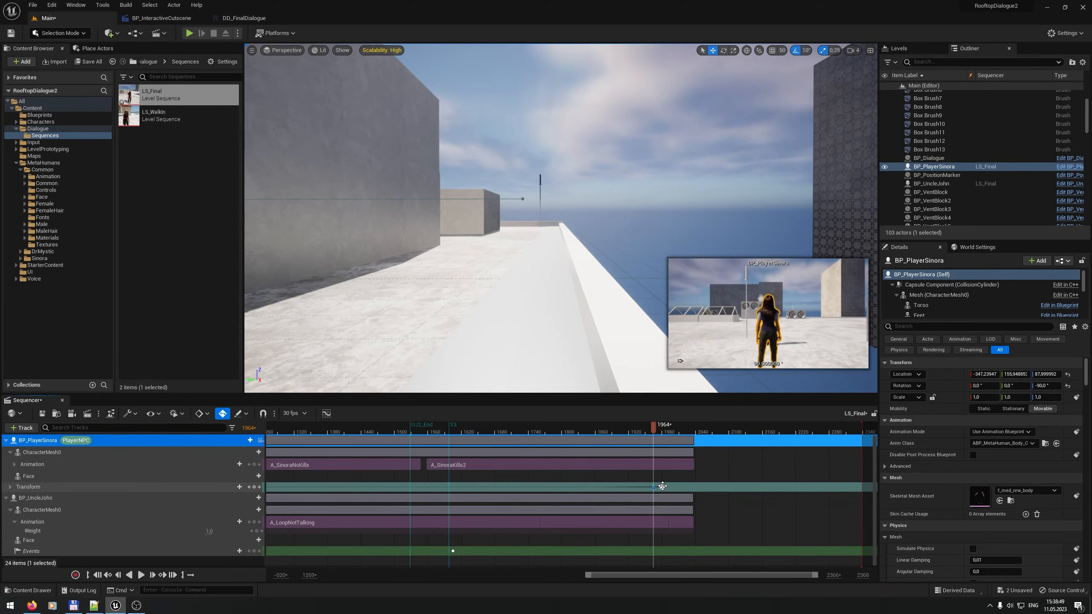
{"action": "right_click", "coordinate": [664, 487]}
{"action": "left_click", "coordinate": [700, 416]}
{"action": "key", "text": "f"}
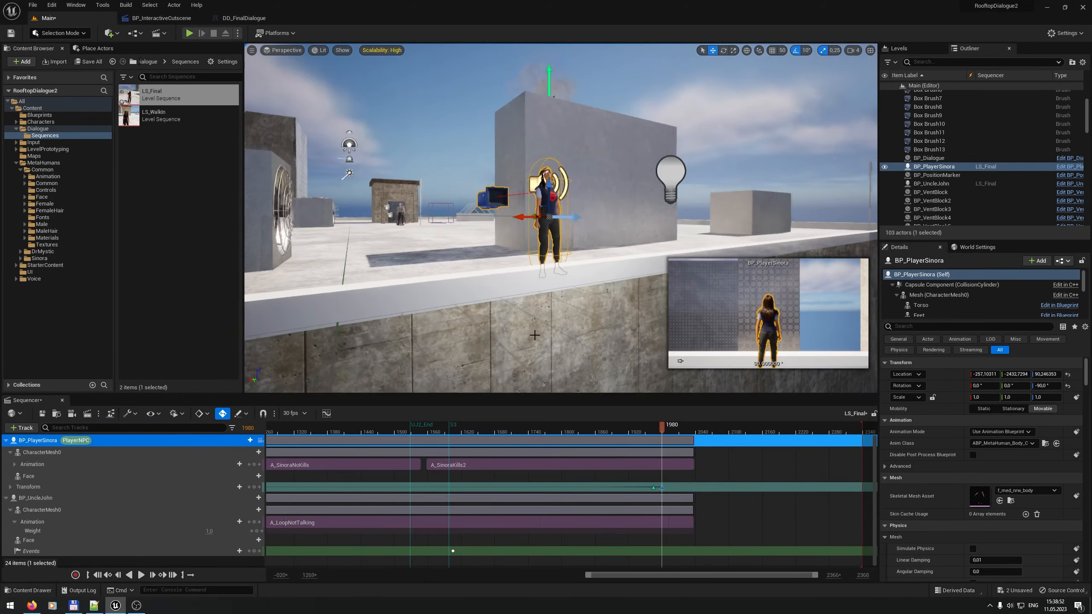
{"action": "mouse_move", "coordinate": [661, 429]}
{"action": "left_mouse_down"}
{"action": "mouse_move", "coordinate": [593, 428]}
{"action": "mouse_move", "coordinate": [673, 432]}
{"action": "mouse_move", "coordinate": [662, 430]}
{"action": "left_mouse_up"}
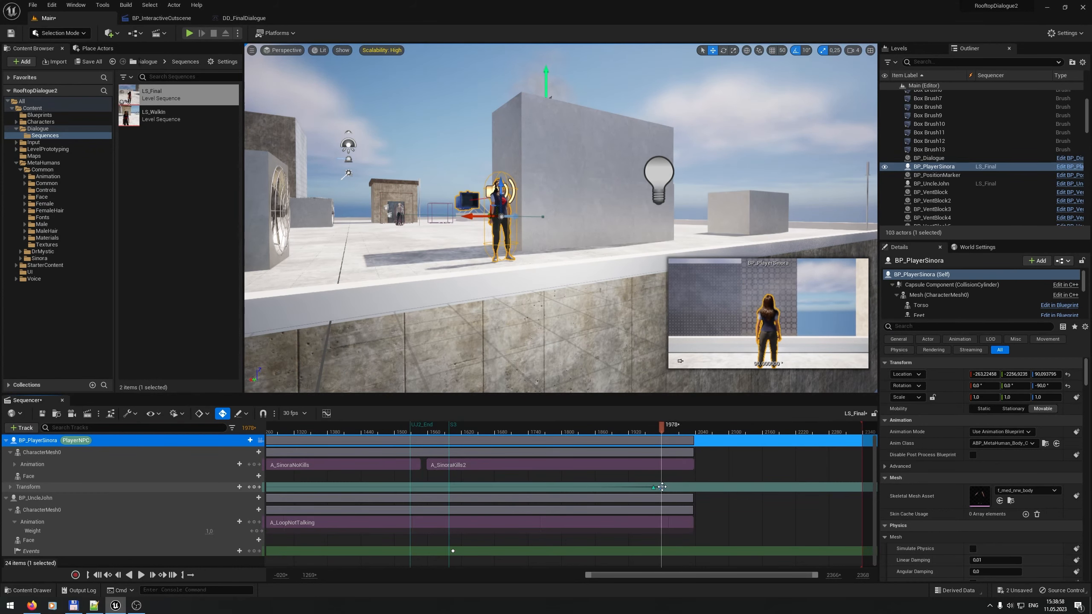
{"action": "key", "text": "w"}
{"action": "right_click_drag", "start_coordinate": [569, 360], "coordinate": [511, 365]}
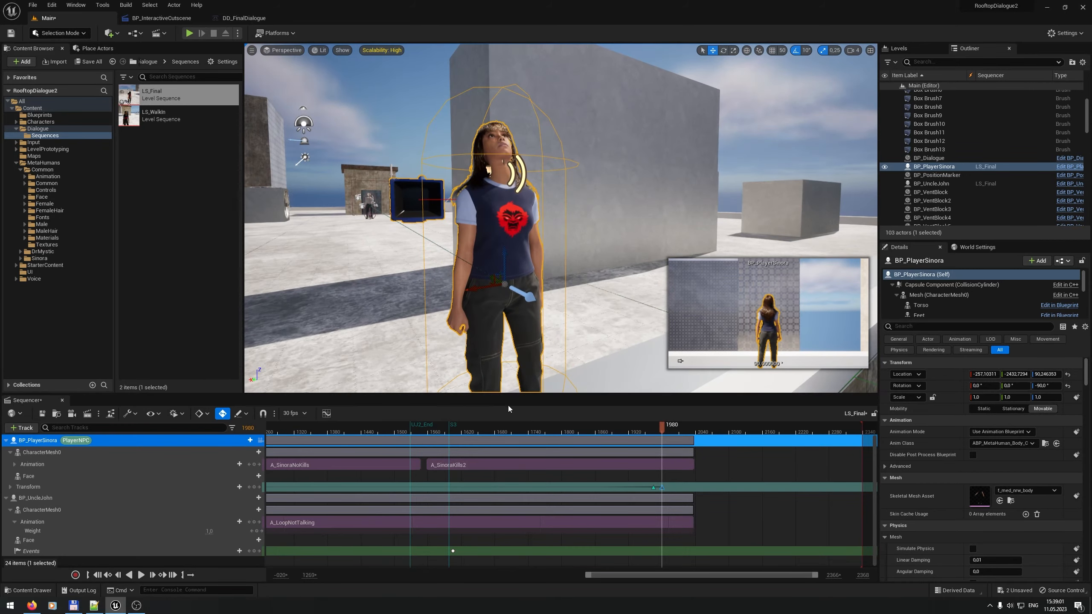
Step: Trim A_SinoraKills2 to end at about frame 2006, add A_Suicide overlapping its end on Sinora's animation track, and preview the jump
{"action": "left_click_drag", "start_coordinate": [693, 464], "coordinate": [676, 461]}
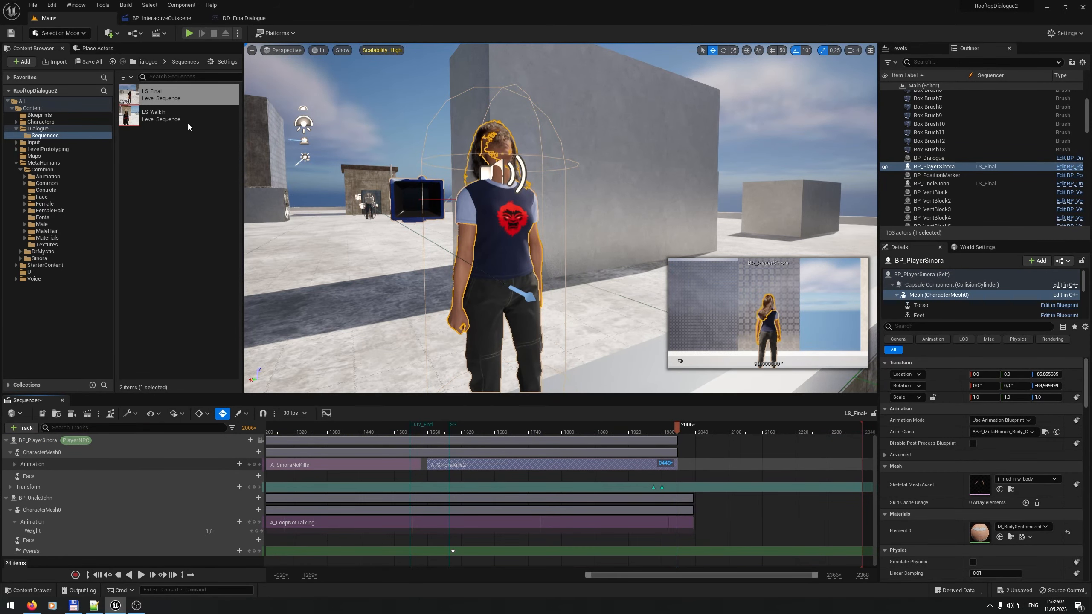
{"action": "left_click", "coordinate": [47, 176]}
{"action": "scroll", "coordinate": [183, 301], "scroll_direction": "down", "scroll_amount": 10}
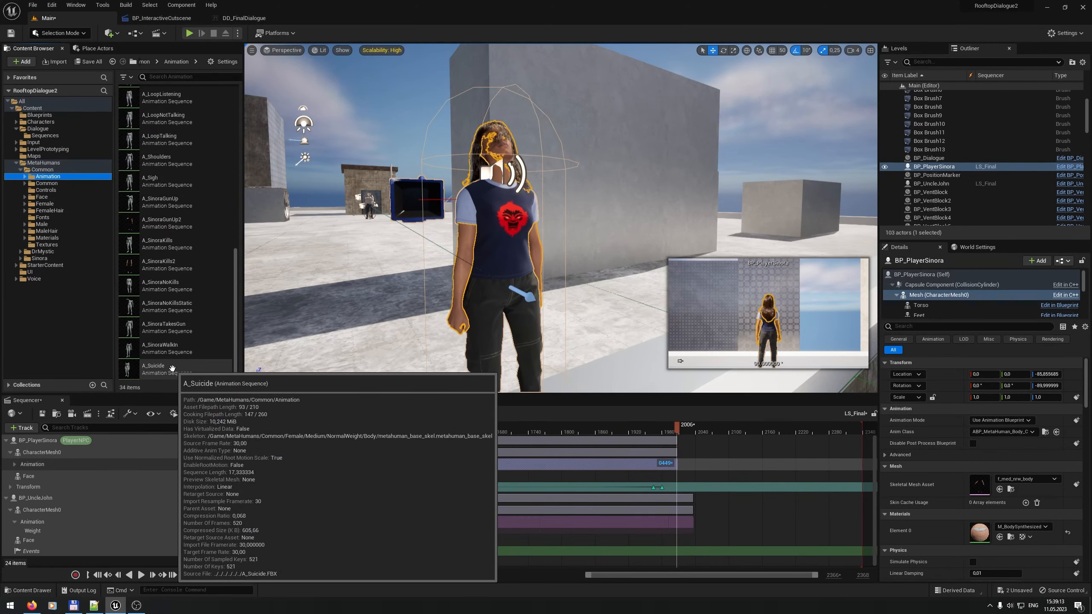
{"action": "left_click_drag", "start_coordinate": [175, 367], "coordinate": [684, 477]}
{"action": "left_click", "coordinate": [658, 432]}
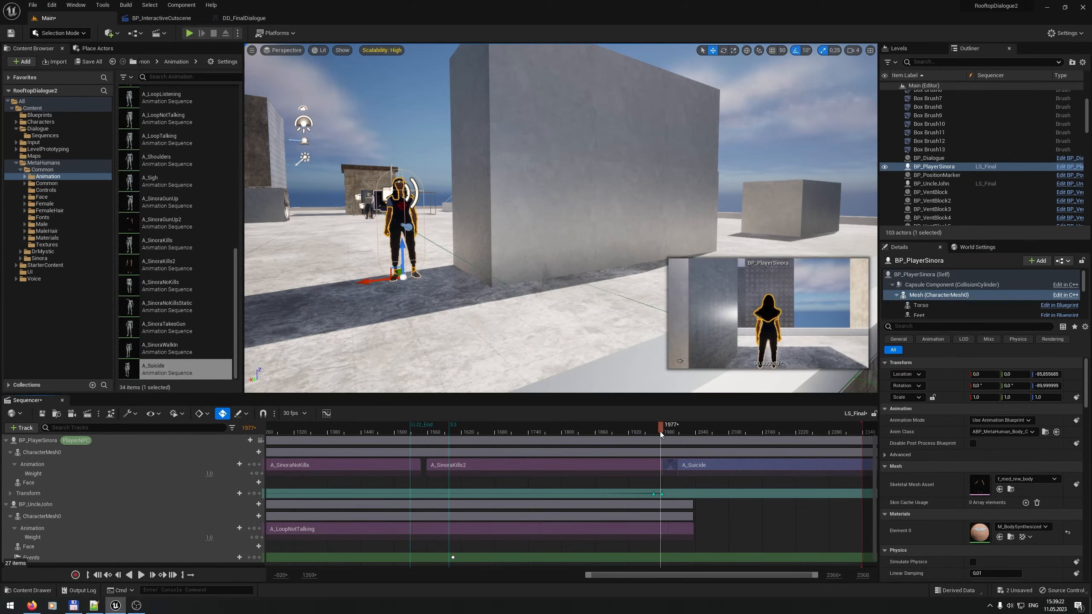
{"action": "left_click_drag", "start_coordinate": [659, 432], "coordinate": [733, 438]}
{"action": "mouse_move", "coordinate": [580, 361]}
{"action": "right_mouse_down"}
{"action": "mouse_move", "coordinate": [623, 327]}
{"action": "mouse_move", "coordinate": [641, 357]}
{"action": "mouse_move", "coordinate": [581, 361]}
{"action": "right_mouse_up"}
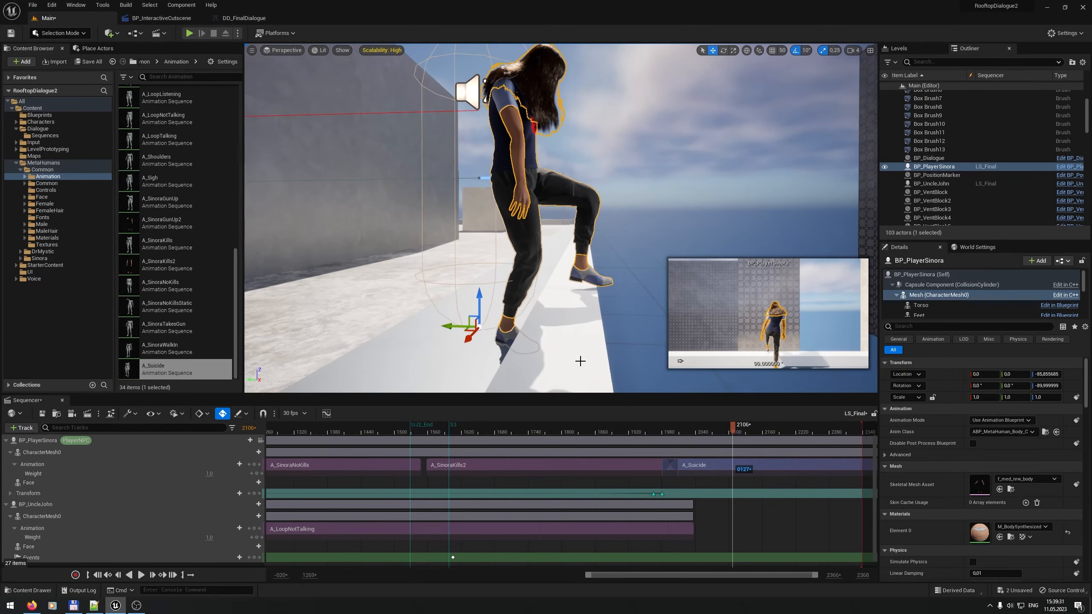
{"action": "mouse_move", "coordinate": [731, 428]}
{"action": "left_mouse_down"}
{"action": "mouse_move", "coordinate": [867, 428]}
{"action": "mouse_move", "coordinate": [748, 429]}
{"action": "mouse_move", "coordinate": [840, 429]}
{"action": "mouse_move", "coordinate": [810, 430]}
{"action": "left_mouse_up"}
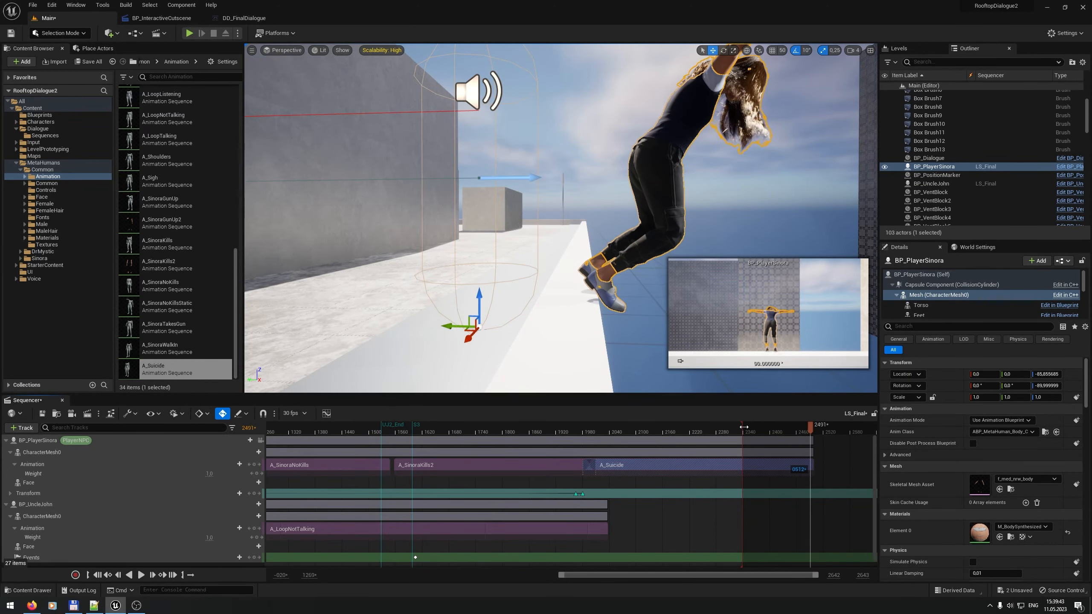
Step: Add a marked frame labelled S3_End at the end of A_Suicide and set the sequence's playback end there
{"action": "left_click_drag", "start_coordinate": [744, 427], "coordinate": [838, 427]}
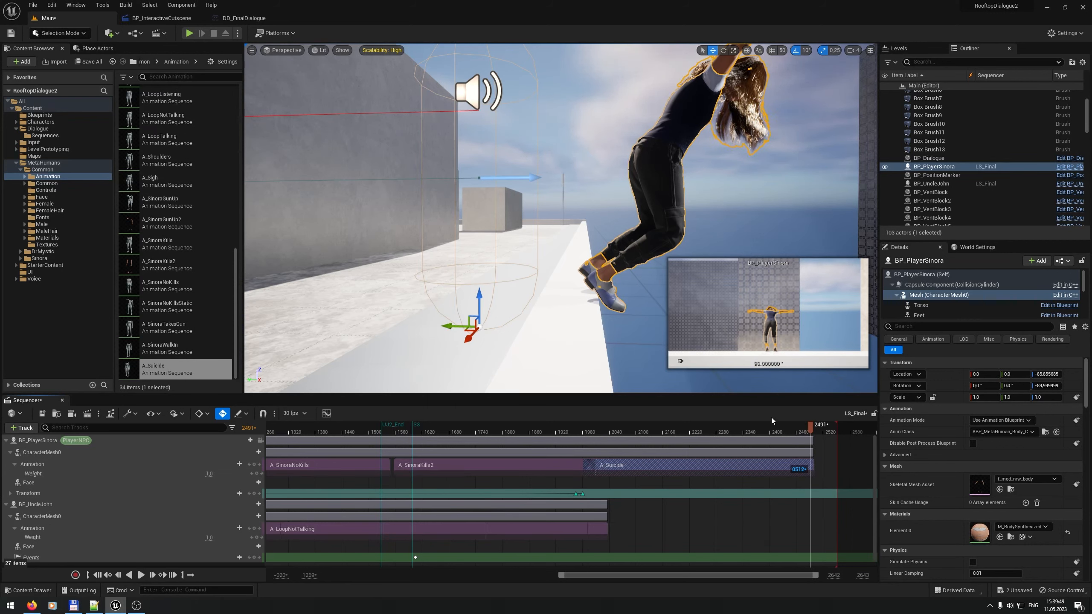
{"action": "right_click", "coordinate": [753, 431]}
{"action": "left_click", "coordinate": [791, 530]}
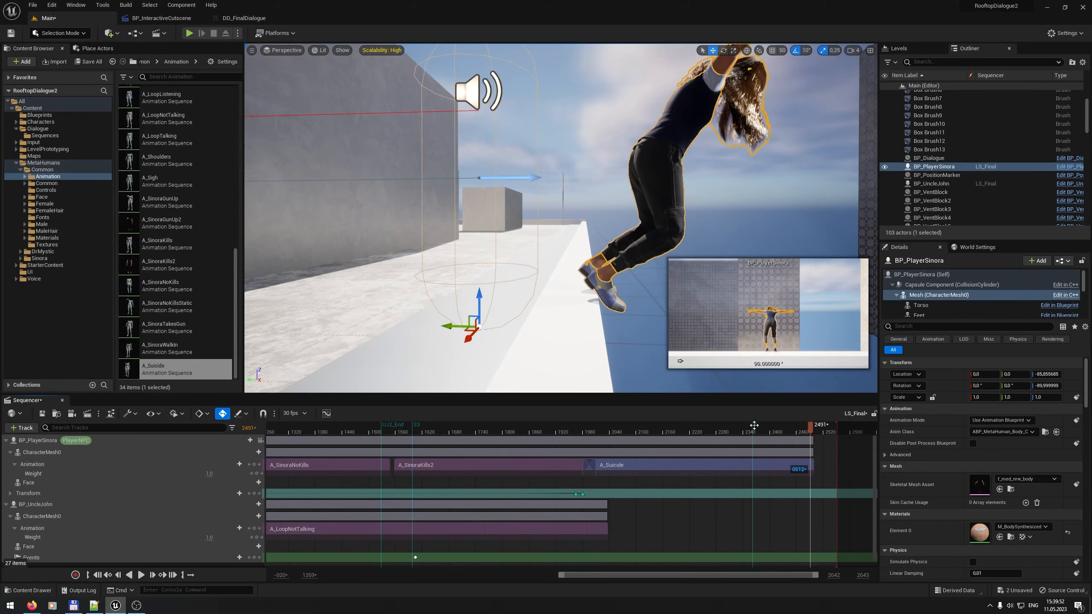
{"action": "right_click", "coordinate": [754, 428]}
{"action": "left_click", "coordinate": [817, 535]}
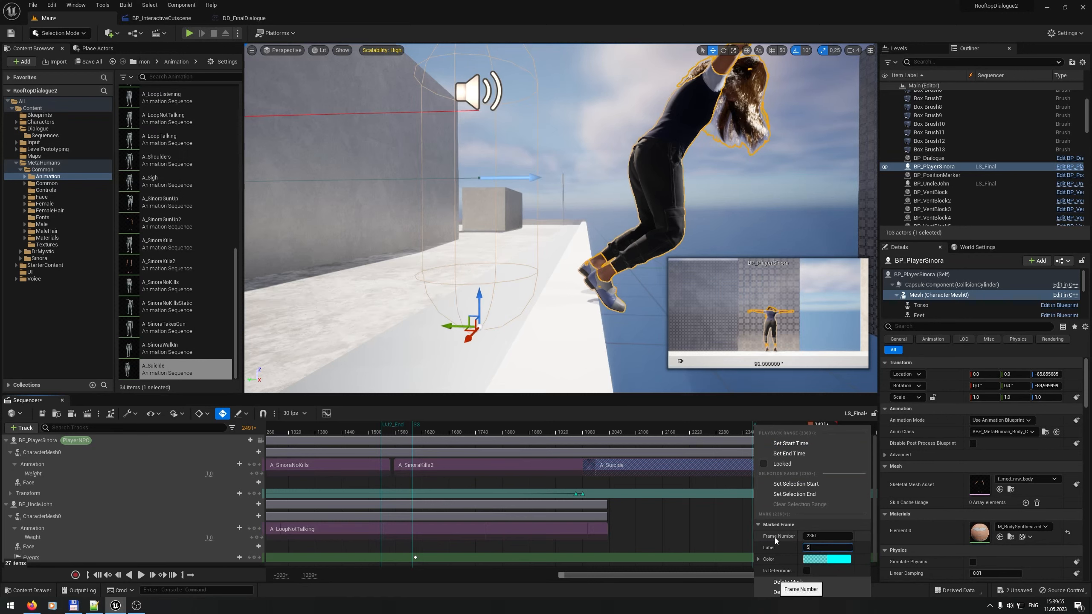
{"action": "left_click", "coordinate": [684, 432]}
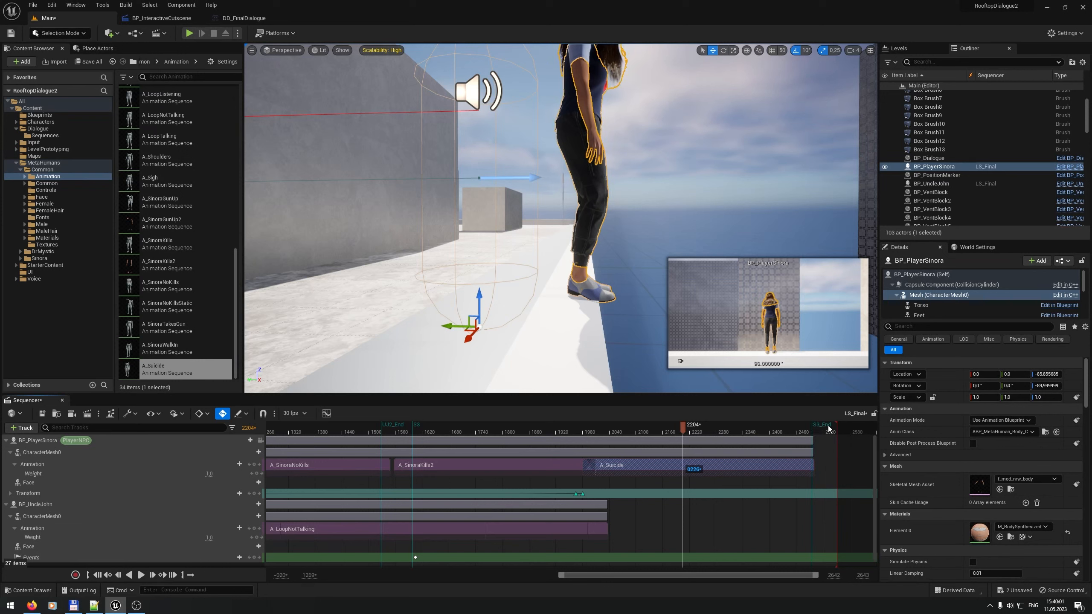
{"action": "left_click_drag", "start_coordinate": [837, 428], "coordinate": [823, 426]}
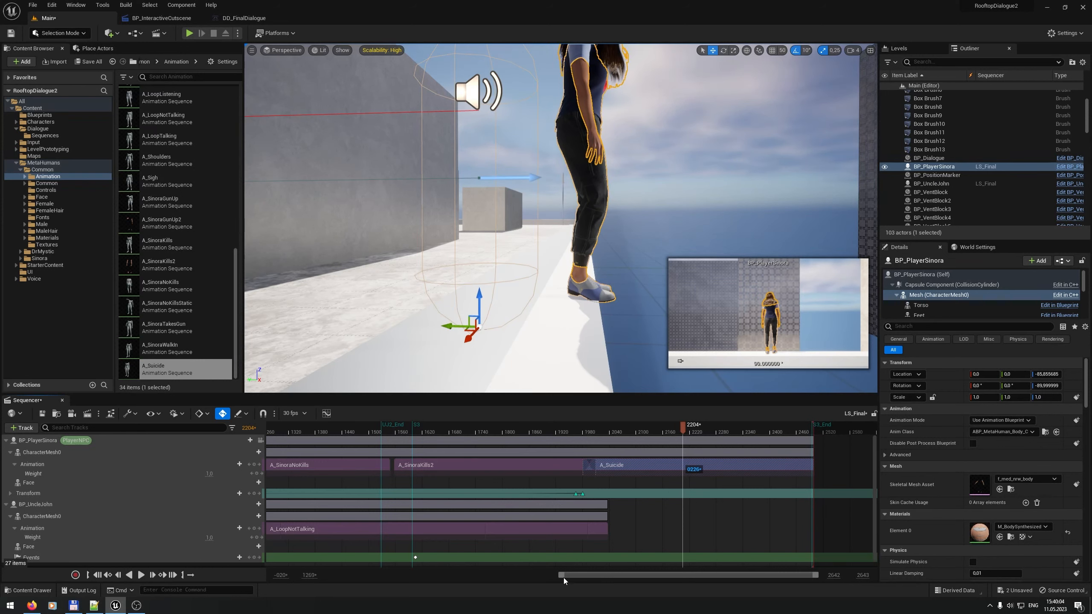
Step: Add a trigger event track to BP_PlayerSinora in the LS_Final sequence
{"action": "left_click_drag", "start_coordinate": [561, 575], "coordinate": [747, 557]}
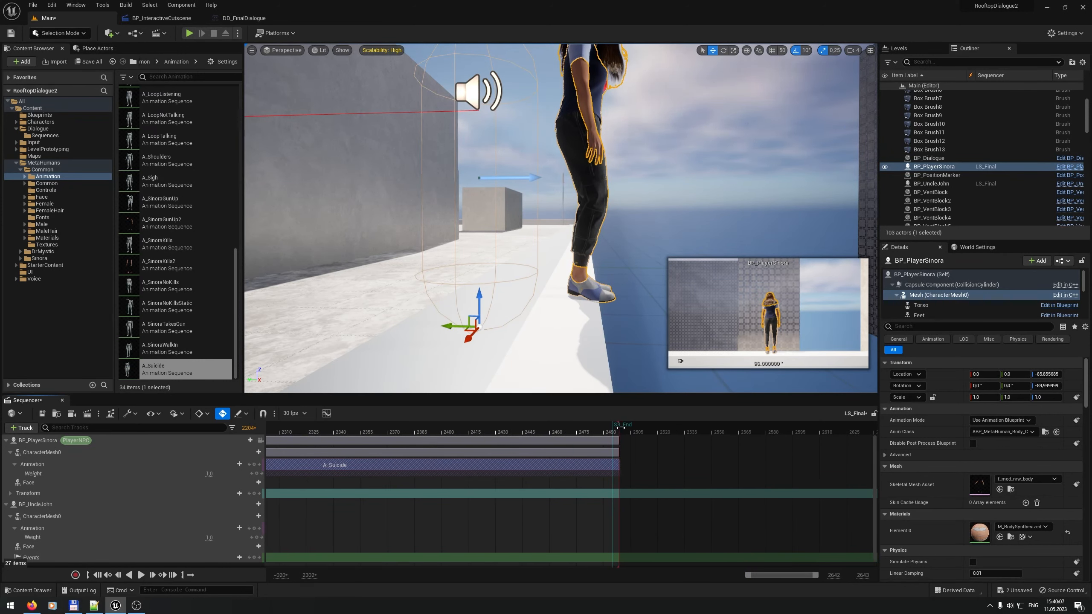
{"action": "left_click", "coordinate": [245, 442]}
{"action": "mouse_move", "coordinate": [307, 132]}
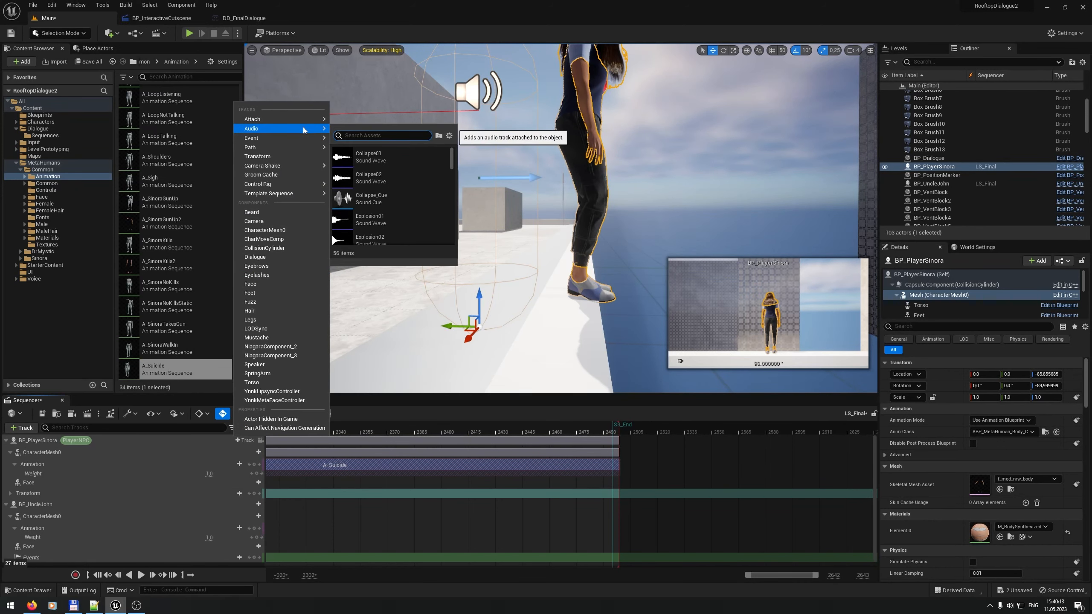
{"action": "left_click", "coordinate": [246, 442]}
{"action": "left_click", "coordinate": [246, 442]}
{"action": "mouse_move", "coordinate": [267, 140]}
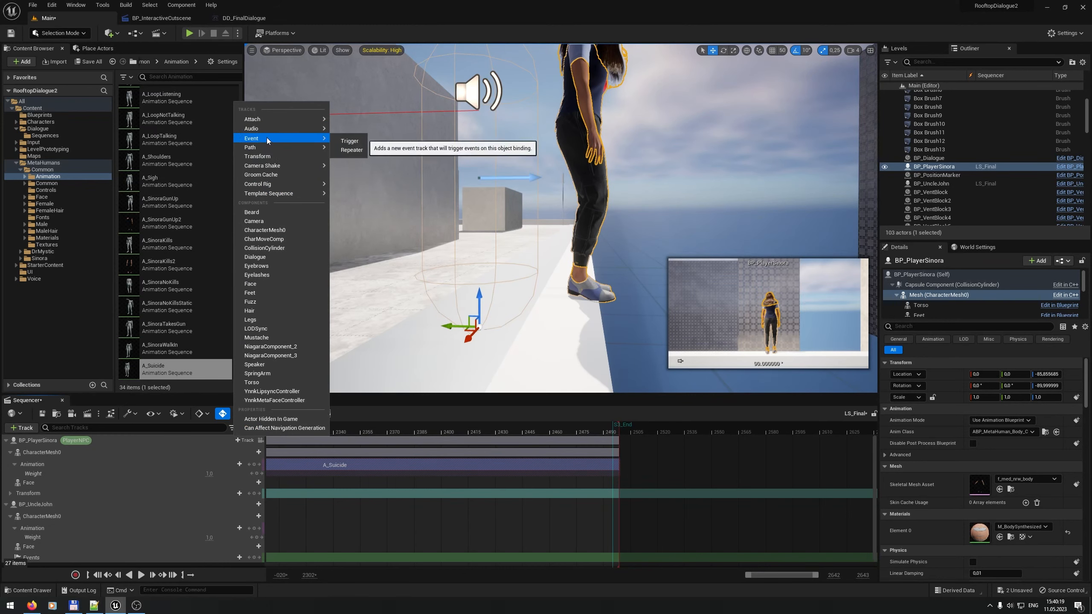
{"action": "left_click", "coordinate": [349, 141]}
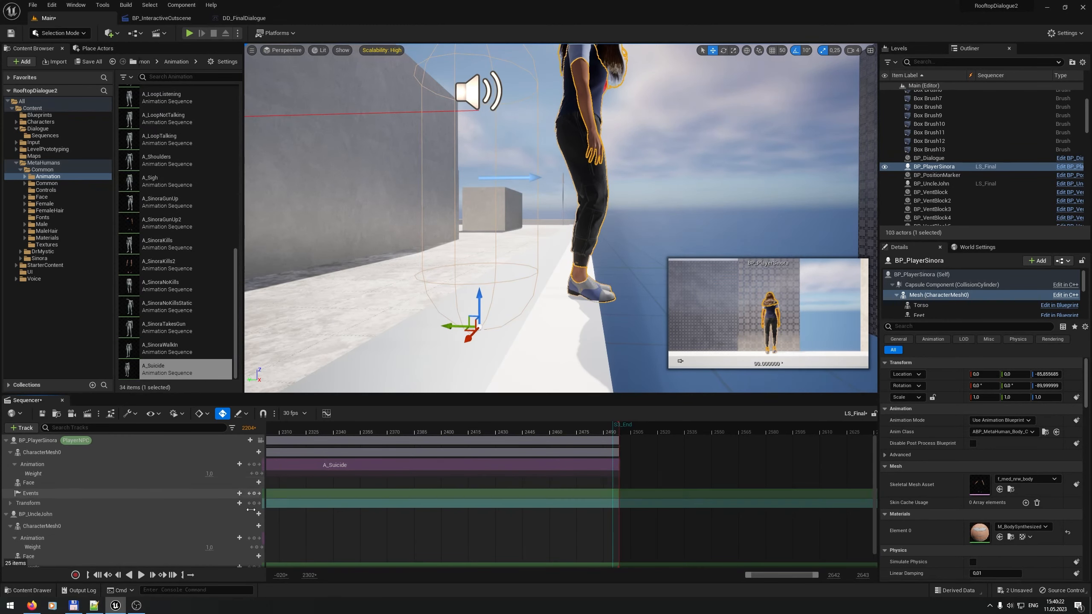
Step: Add an event key at about frame 2493 on BP_PlayerSinora's Events track and bind it to a new endpoint
{"action": "left_click", "coordinate": [611, 431]}
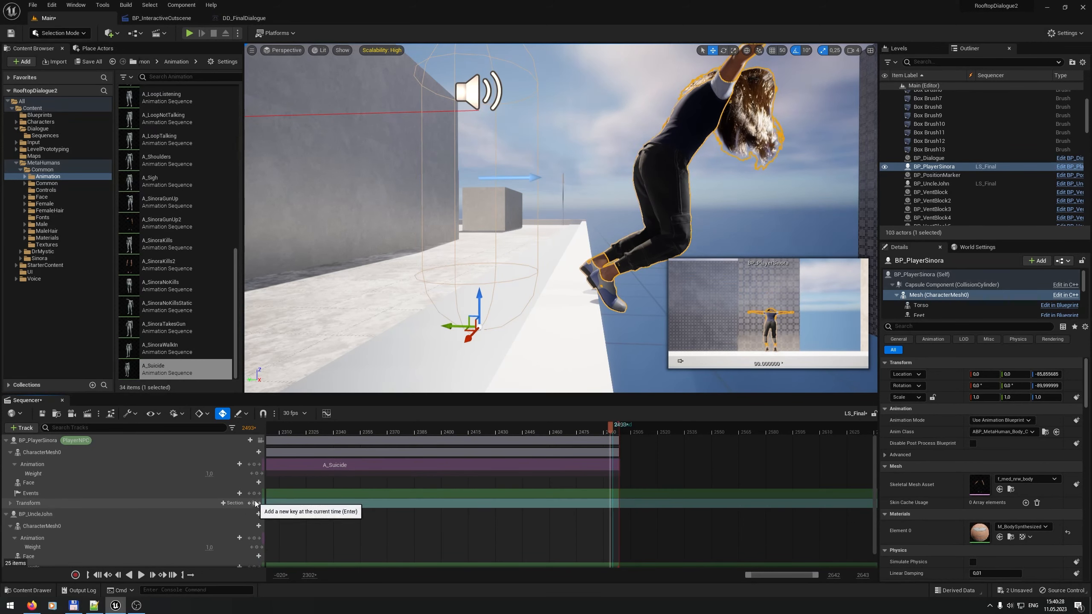
{"action": "left_click", "coordinate": [611, 495]}
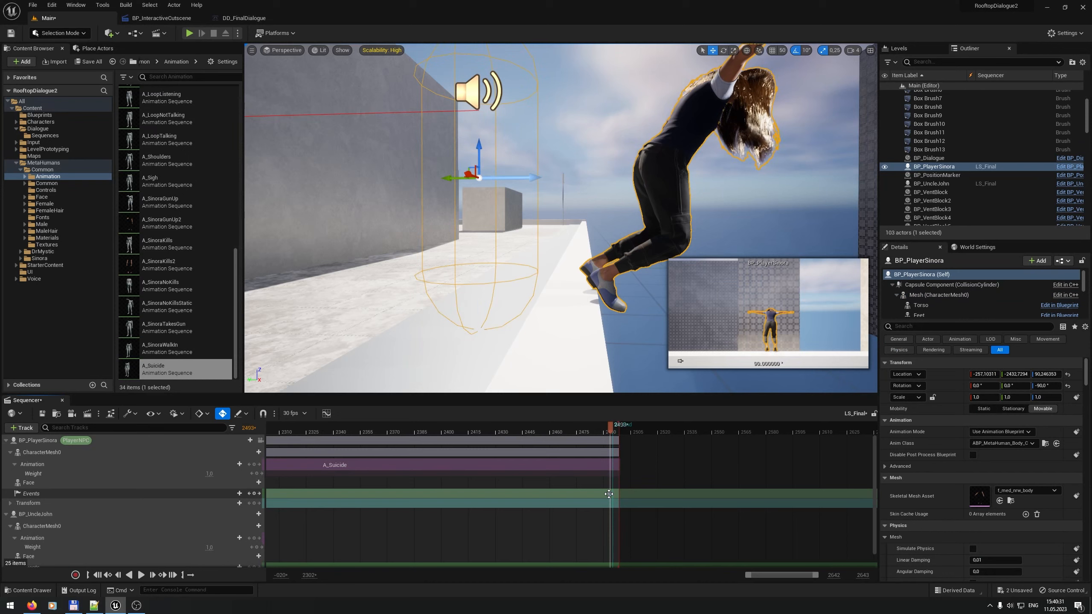
{"action": "right_click", "coordinate": [610, 495]}
{"action": "mouse_move", "coordinate": [645, 502]}
{"action": "left_click", "coordinate": [810, 528]}
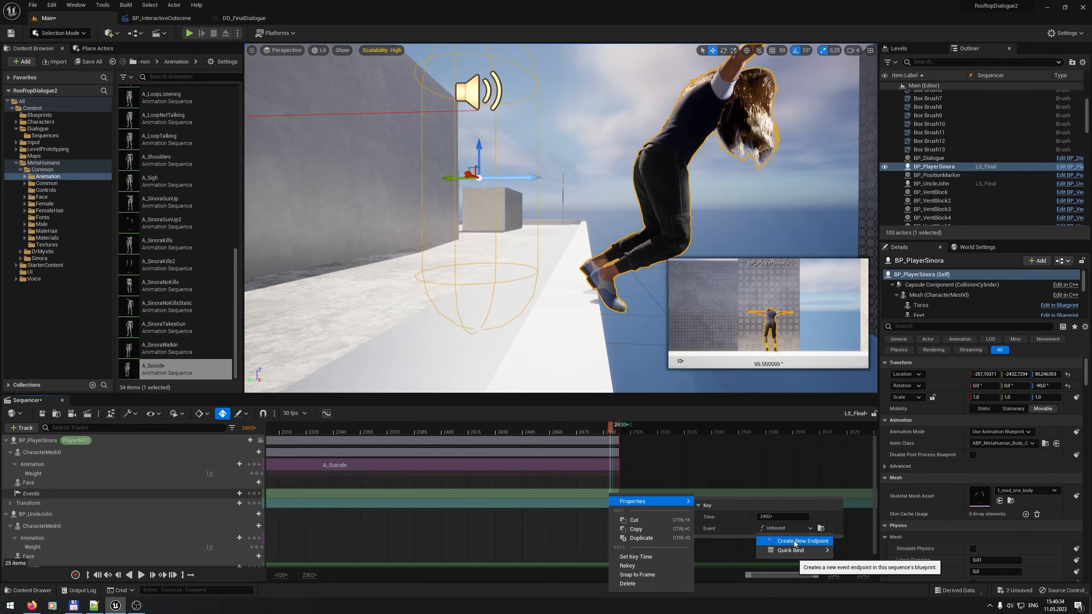
{"action": "left_click", "coordinate": [799, 541]}
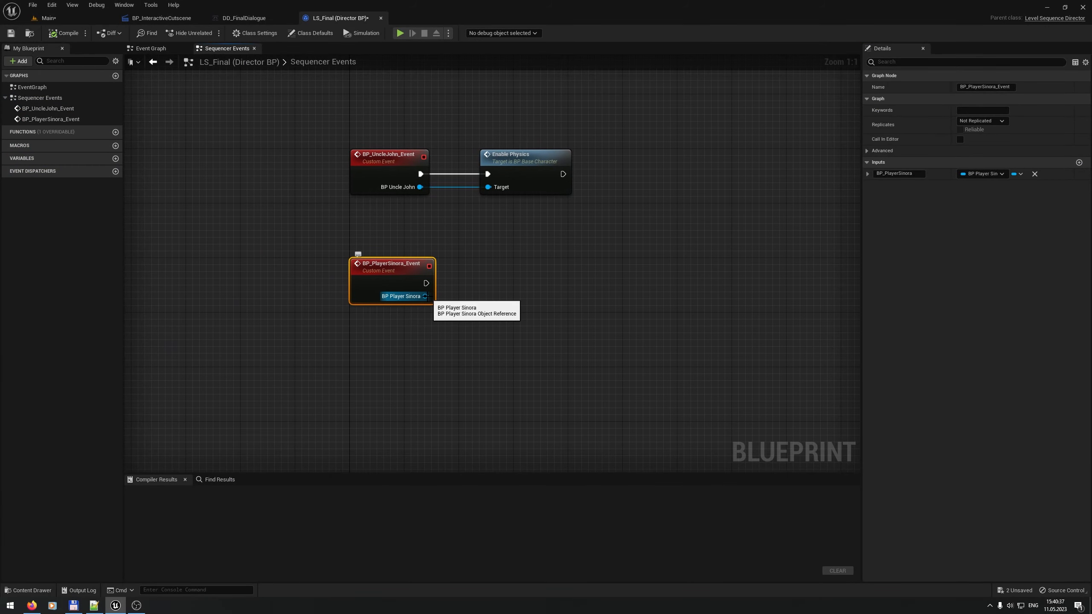
Step: Copy the Enable Physics node from the Uncle John event and paste it for BP_PlayerSinora_Event
{"action": "left_click", "coordinate": [509, 181]}
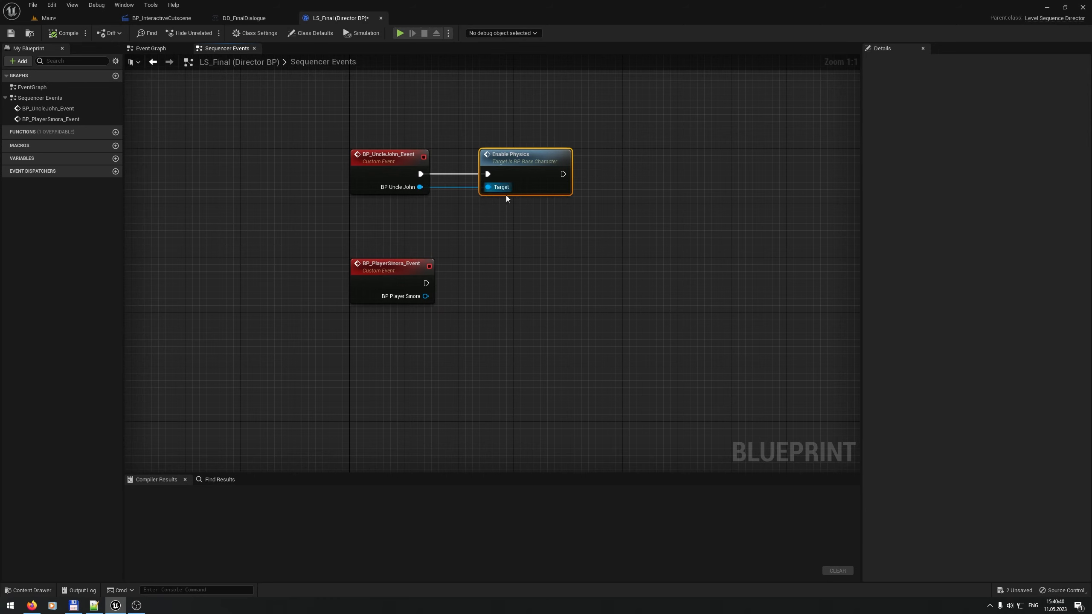
{"action": "key", "text": "ctrl+c"}
{"action": "key", "text": "ctrl+v"}
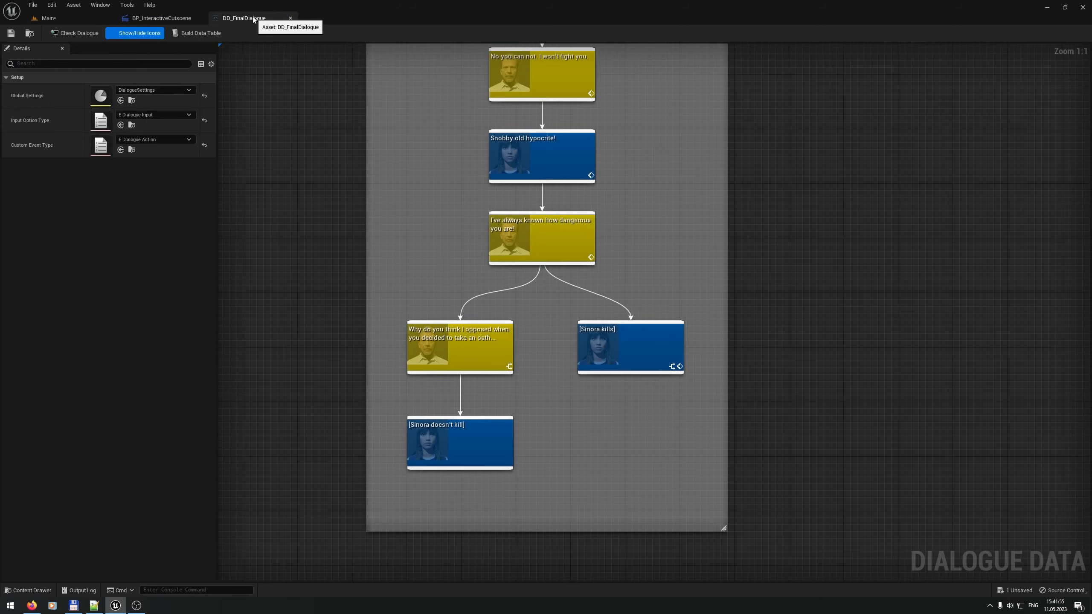
Step: Check the final lines' custom events in DD_FinalDialogue and change the [Sinora kills] line's input object type
{"action": "right_click_drag", "start_coordinate": [523, 237], "coordinate": [526, 293]}
{"action": "left_click", "coordinate": [526, 221]}
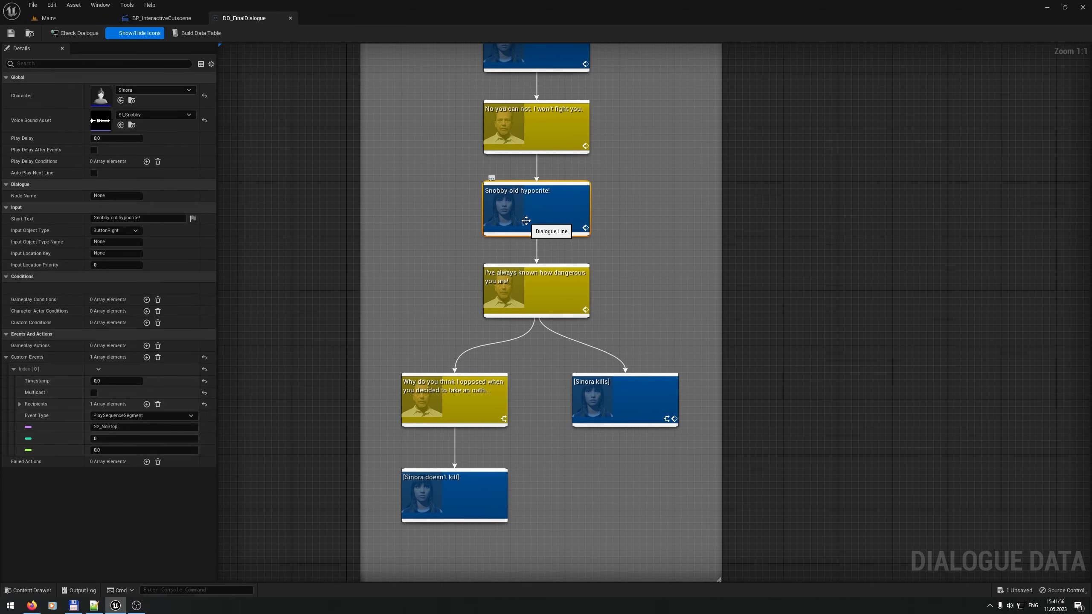
{"action": "left_click", "coordinate": [532, 295]}
{"action": "left_click", "coordinate": [627, 397]}
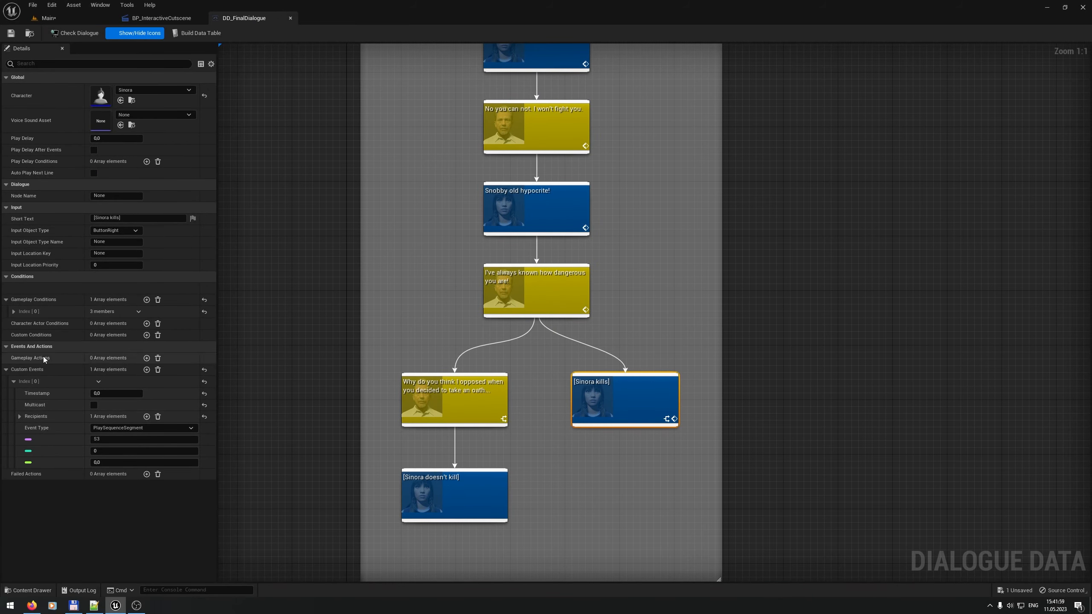
{"action": "left_click", "coordinate": [122, 232]}
{"action": "left_click", "coordinate": [103, 239]}
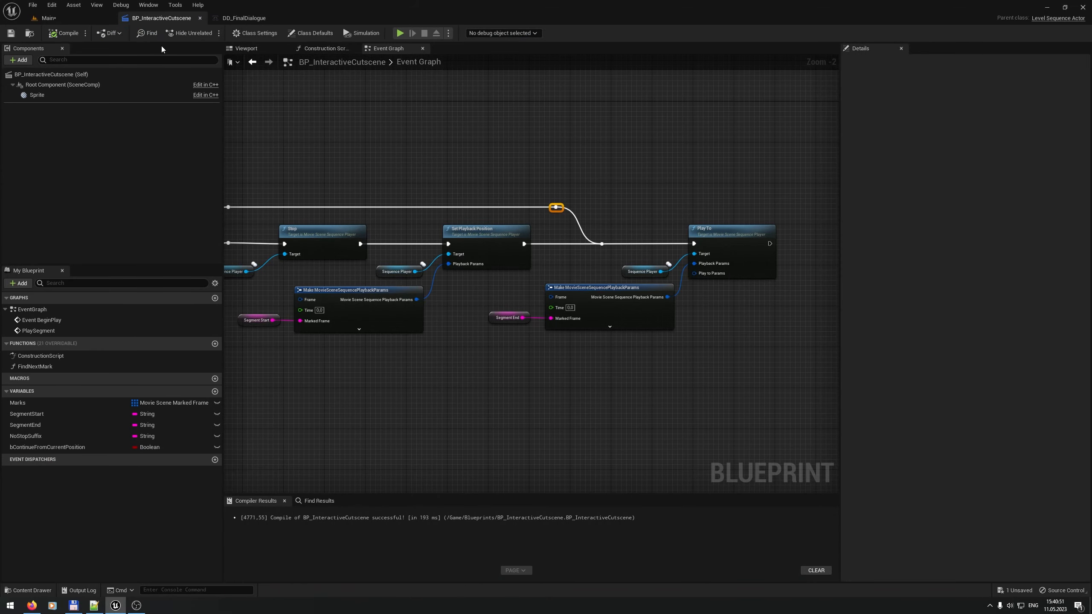
{"action": "right_click_drag", "start_coordinate": [378, 163], "coordinate": [463, 187]}
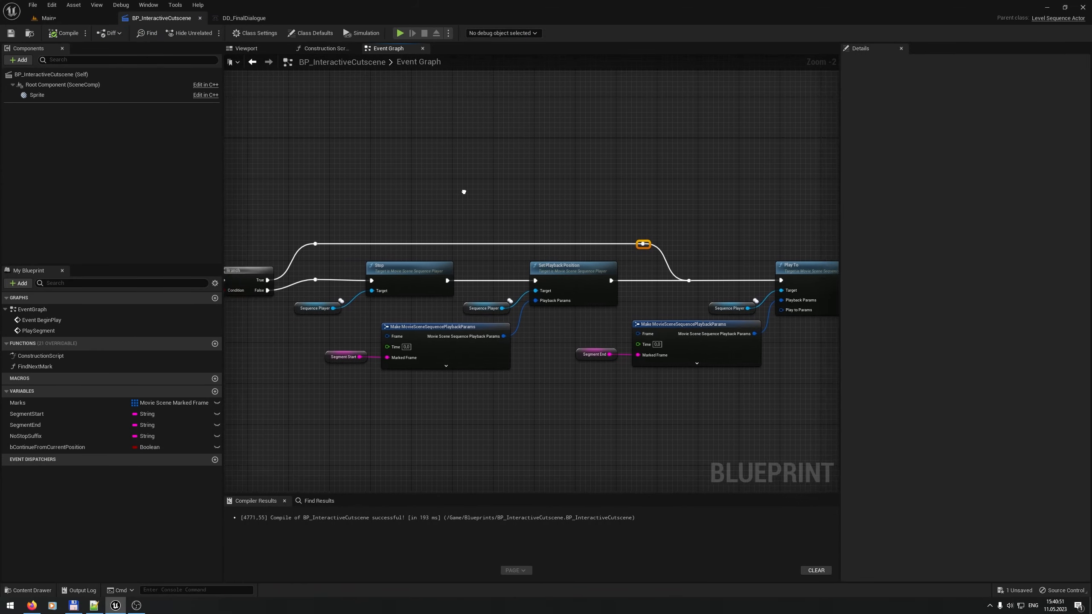
{"action": "scroll", "coordinate": [463, 187], "scroll_direction": "down", "scroll_amount": 3}
{"action": "scroll", "coordinate": [537, 208], "scroll_direction": "up", "scroll_amount": 3}
{"action": "right_click_drag", "start_coordinate": [536, 207], "coordinate": [580, 231]}
Step: Return to the Main level, move LS_Final's playhead to about frame 1242 and close the Sequencer
{"action": "left_click", "coordinate": [49, 18]}
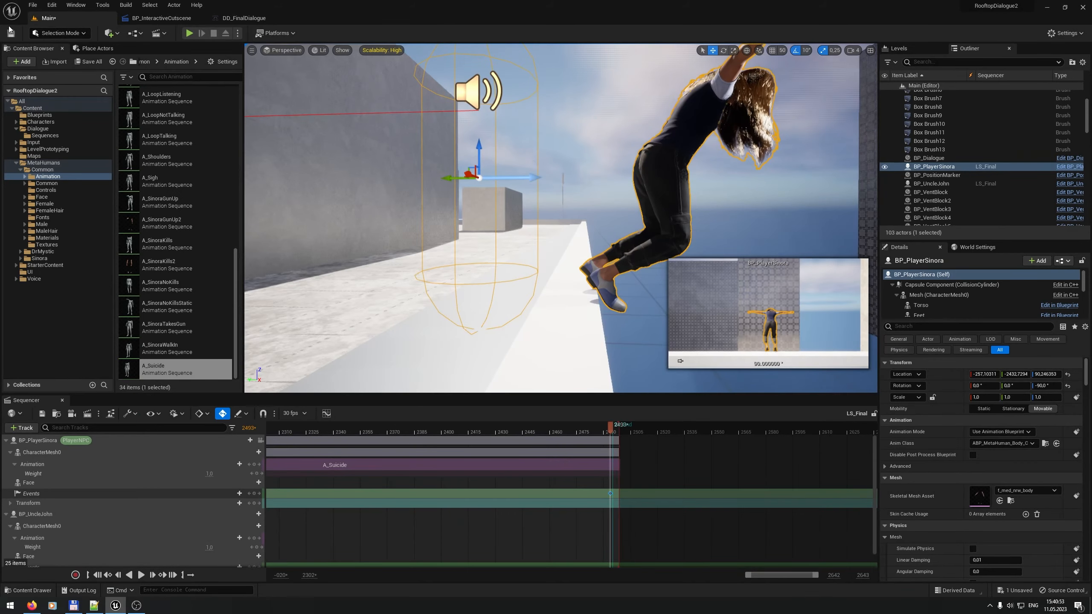
{"action": "scroll", "coordinate": [327, 310], "scroll_direction": "down", "scroll_amount": 3}
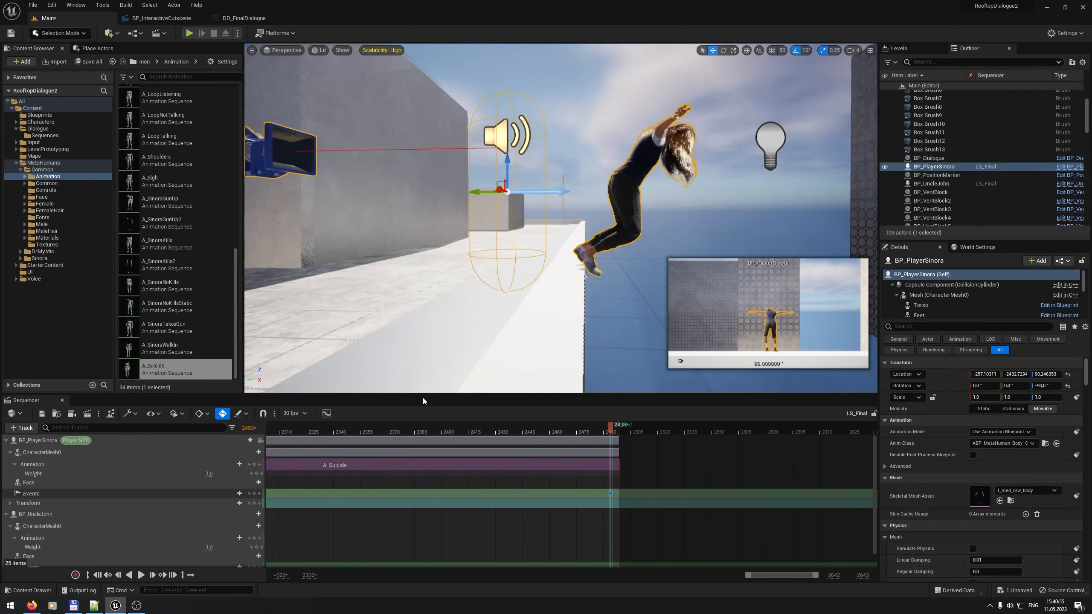
{"action": "right_click_drag", "start_coordinate": [494, 501], "coordinate": [659, 495]}
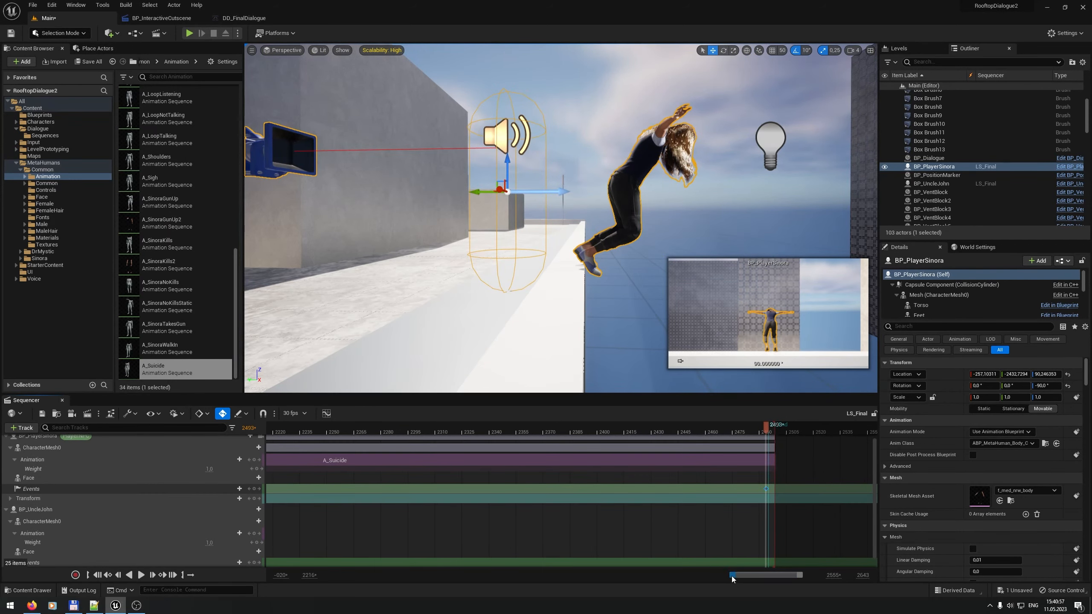
{"action": "left_click_drag", "start_coordinate": [732, 575], "coordinate": [347, 576]}
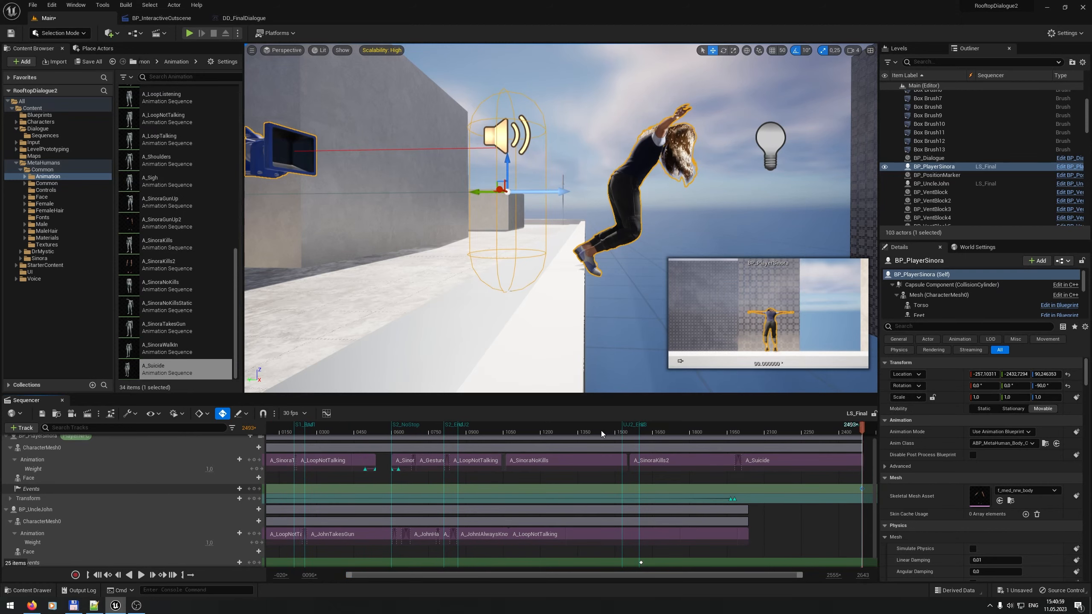
{"action": "left_click", "coordinate": [550, 431]}
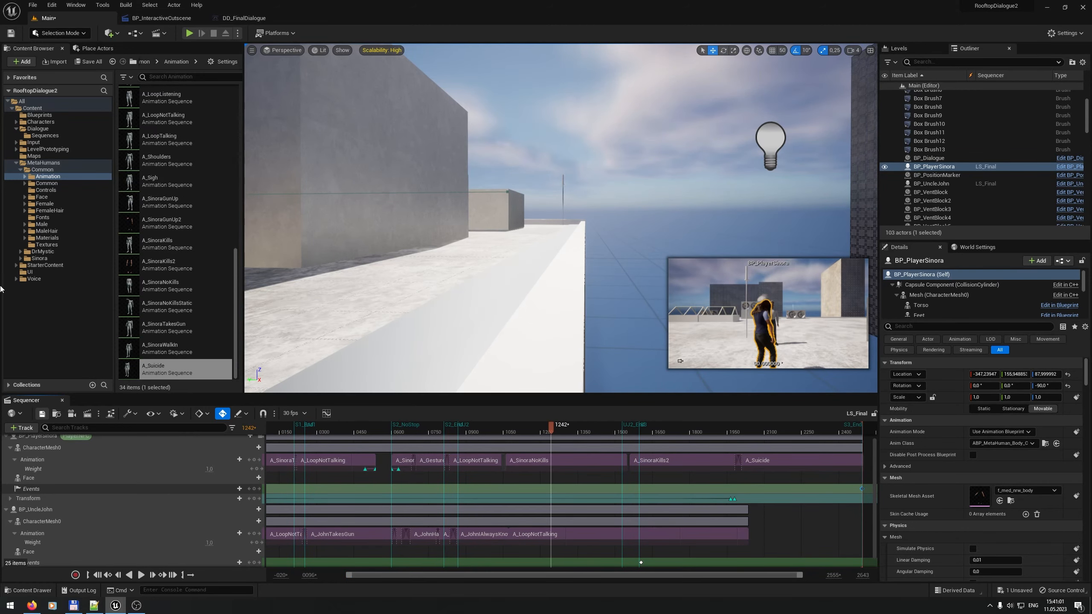
{"action": "left_click", "coordinate": [62, 400]}
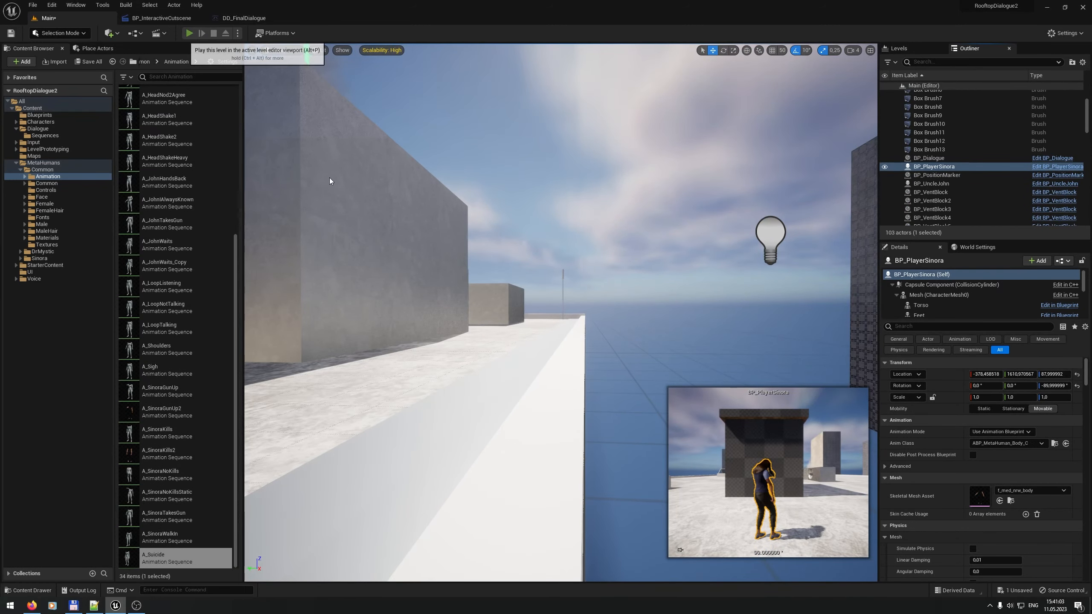
Step: Play-test the level with the camera detached from the player, answer "Snobby old hypocrite!", watch the ending and stop the session
{"action": "left_click", "coordinate": [189, 33]}
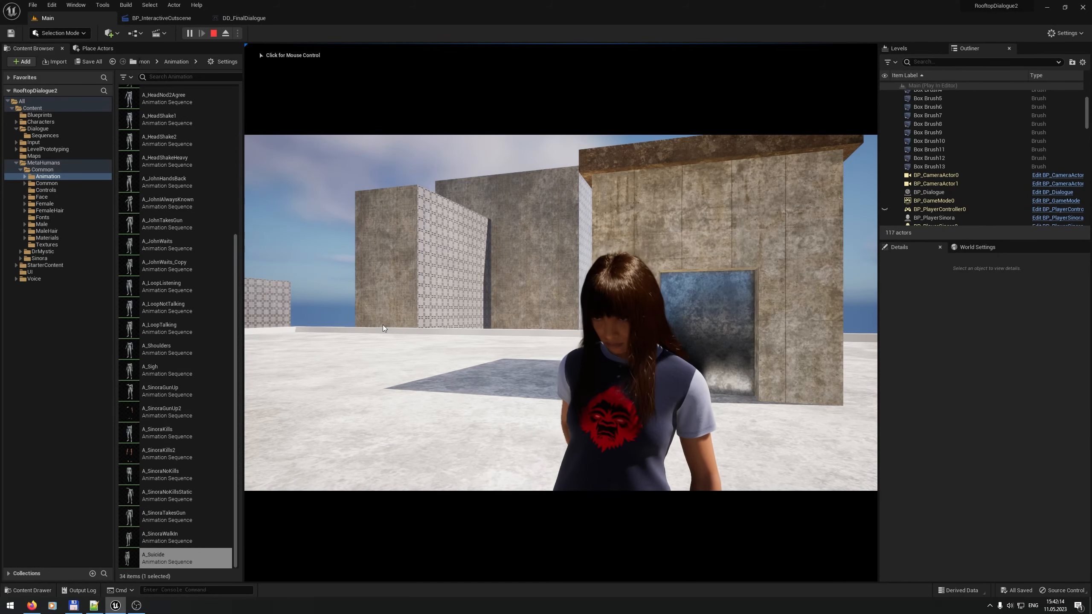
{"action": "left_click", "coordinate": [225, 33]}
{"action": "right_click_drag", "start_coordinate": [424, 207], "coordinate": [537, 318]}
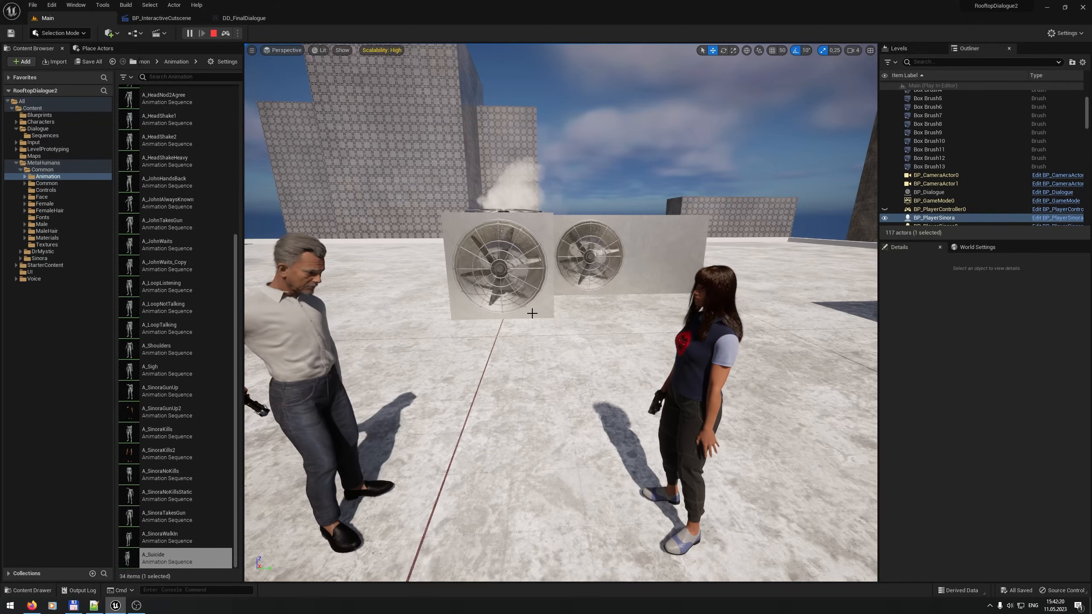
{"action": "mouse_move", "coordinate": [533, 314]}
{"action": "right_mouse_down"}
{"action": "mouse_move", "coordinate": [499, 337]}
{"action": "mouse_move", "coordinate": [534, 313]}
{"action": "right_mouse_up"}
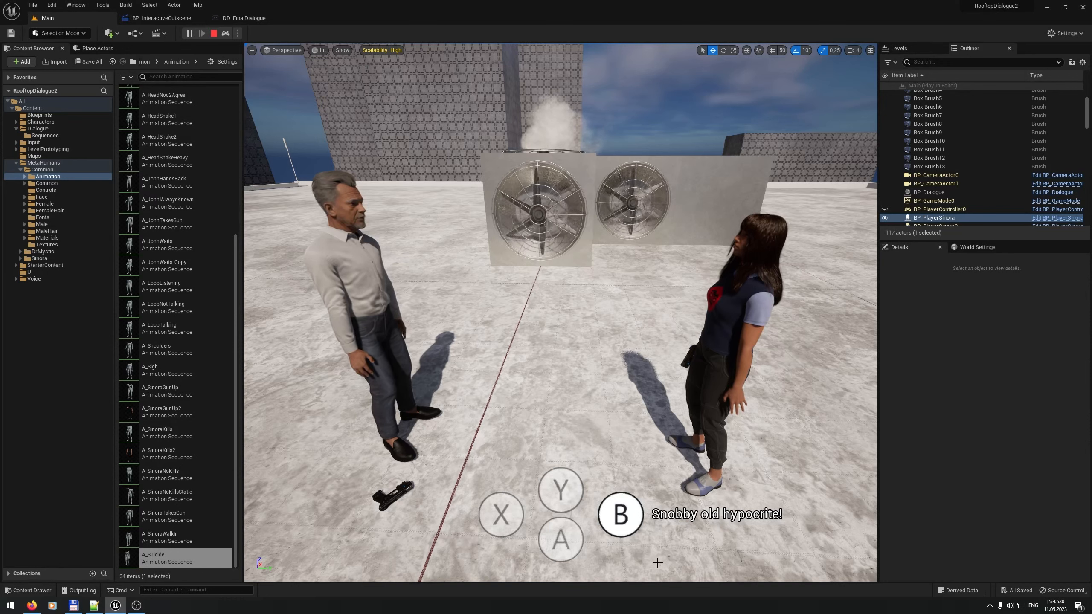
{"action": "left_click", "coordinate": [627, 514]}
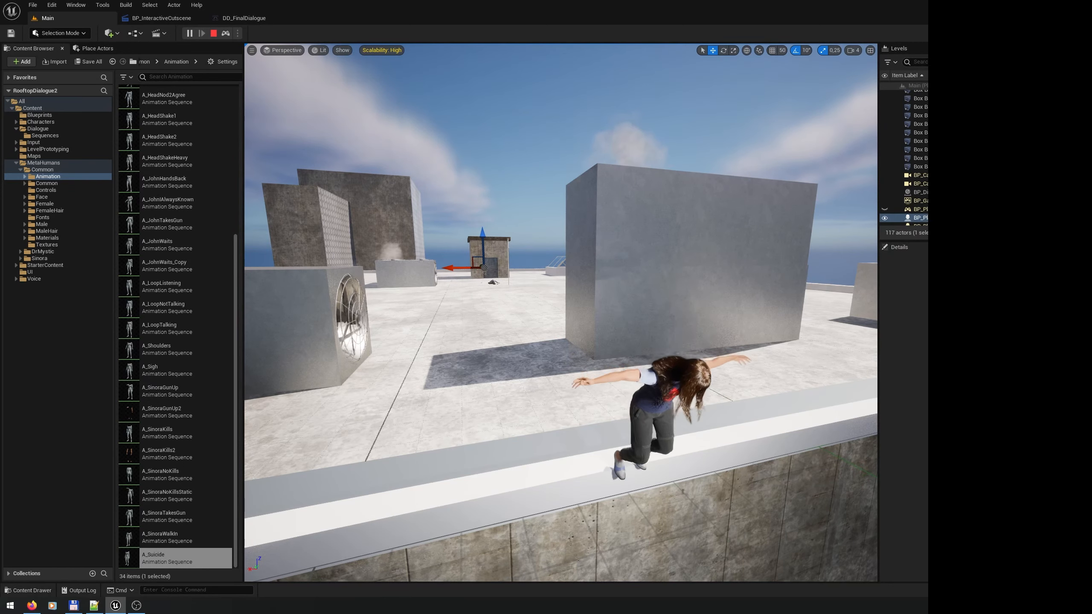
{"action": "left_click", "coordinate": [230, 11]}
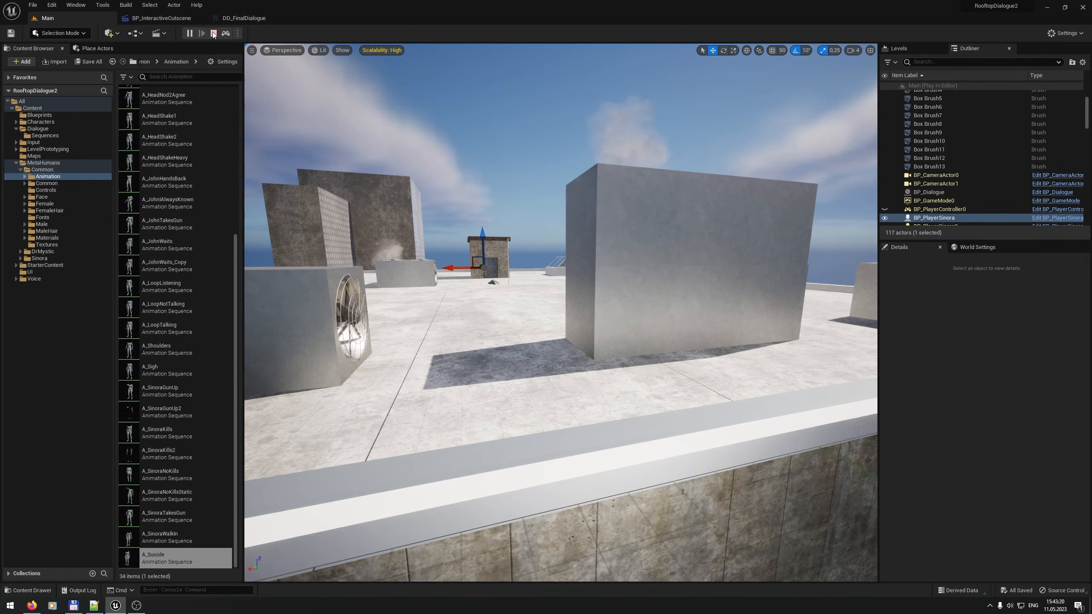
{"action": "left_click", "coordinate": [214, 32]}
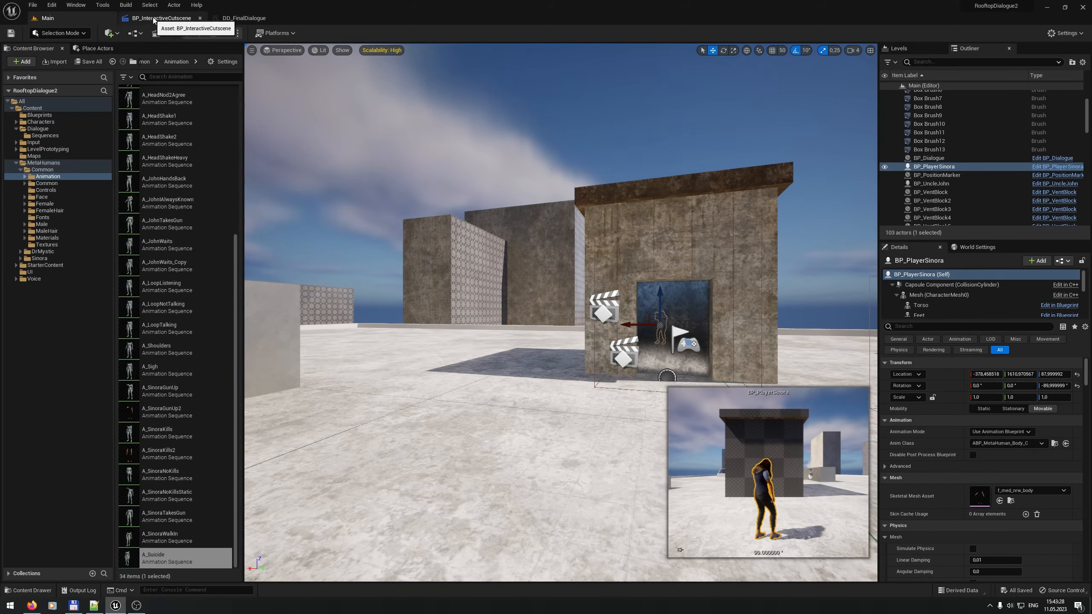
Step: Close the BP_InteractiveCutscene blueprint
{"action": "left_click", "coordinate": [185, 18]}
{"action": "scroll", "coordinate": [507, 176], "scroll_direction": "down", "scroll_amount": 2}
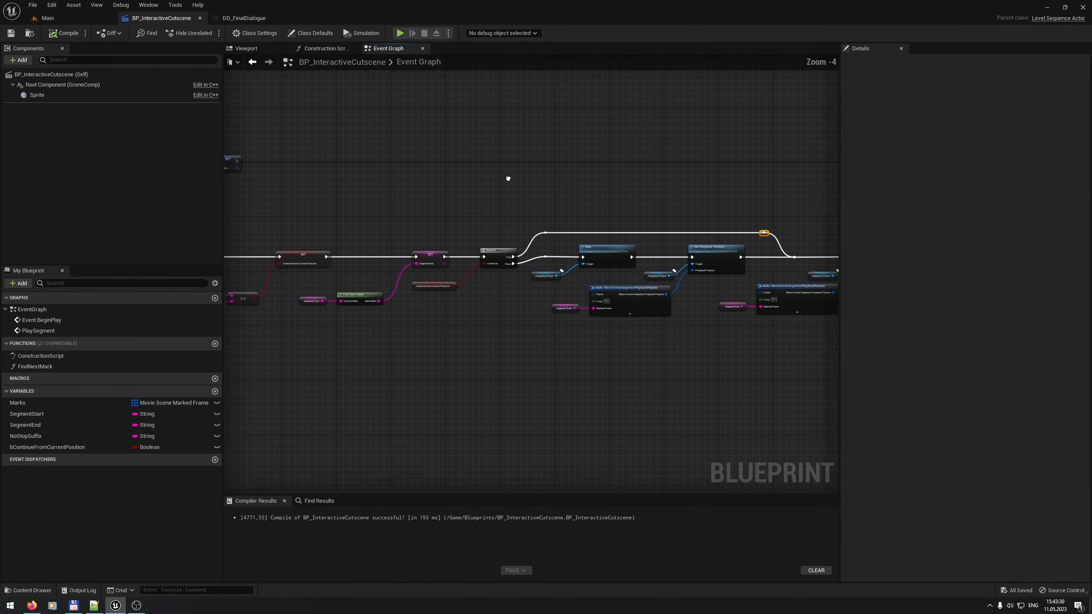
{"action": "left_click", "coordinate": [199, 18]}
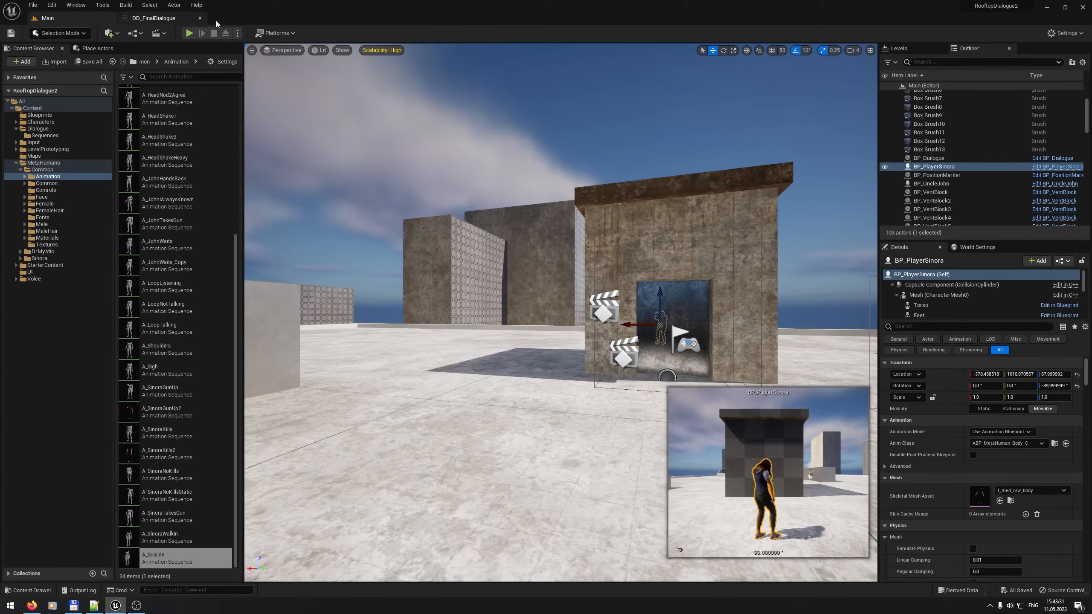
Step: Remove the gameplay action from the "I've always known how dangerous you are!" line in DD_FinalDialogue
{"action": "left_click", "coordinate": [170, 19]}
{"action": "left_click", "coordinate": [551, 289]}
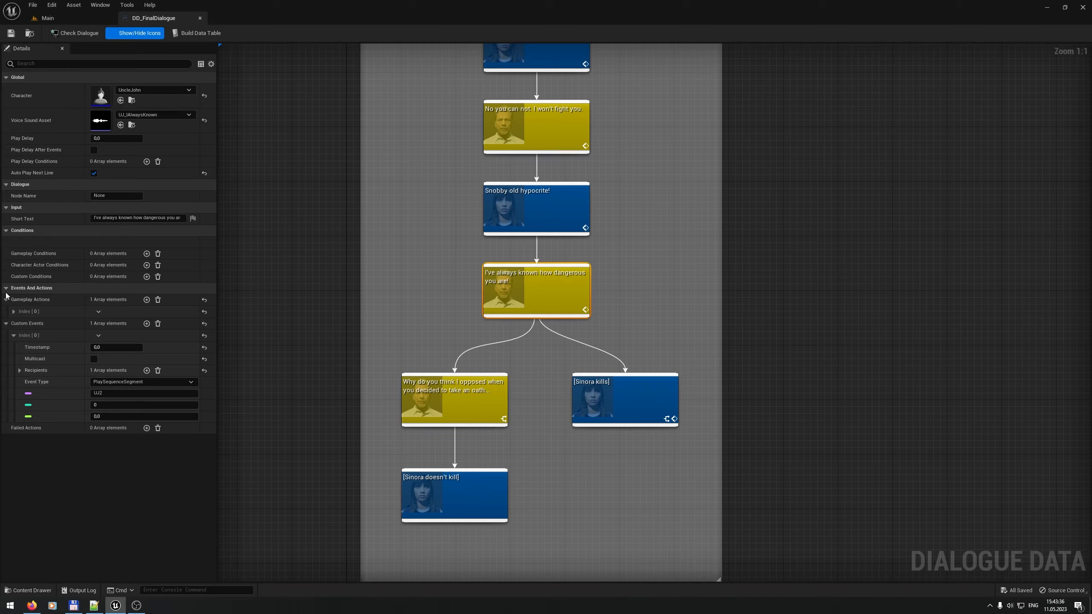
{"action": "left_click", "coordinate": [13, 312]}
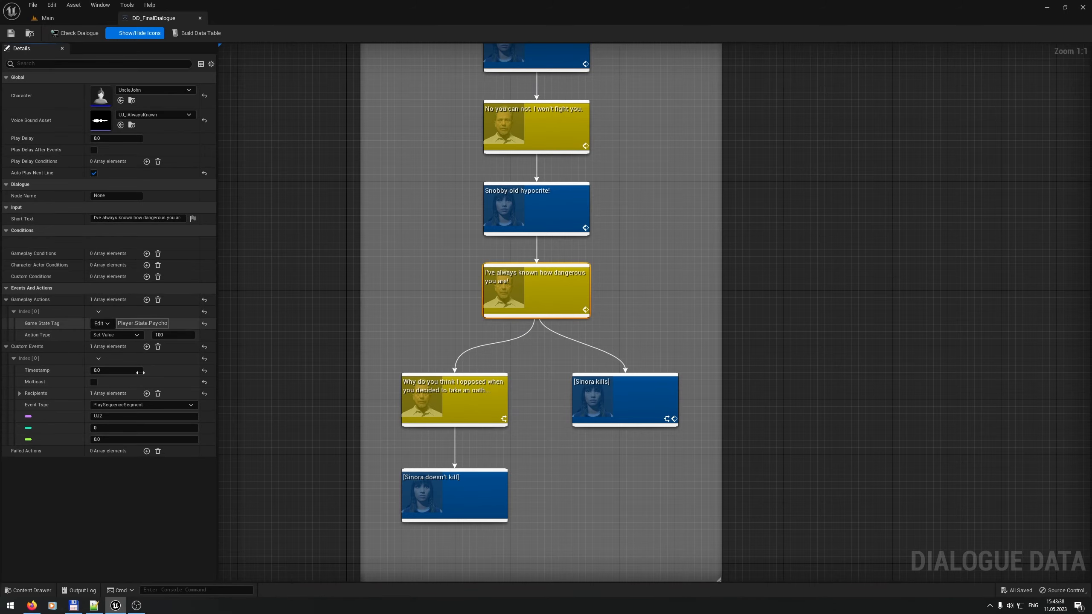
{"action": "left_click", "coordinate": [158, 300]}
Step: Look over the dialogue's opening branches and examine the settings of "You haven't changed at all" and "You know then why I'm here"
{"action": "scroll", "coordinate": [473, 261], "scroll_direction": "down", "scroll_amount": 5}
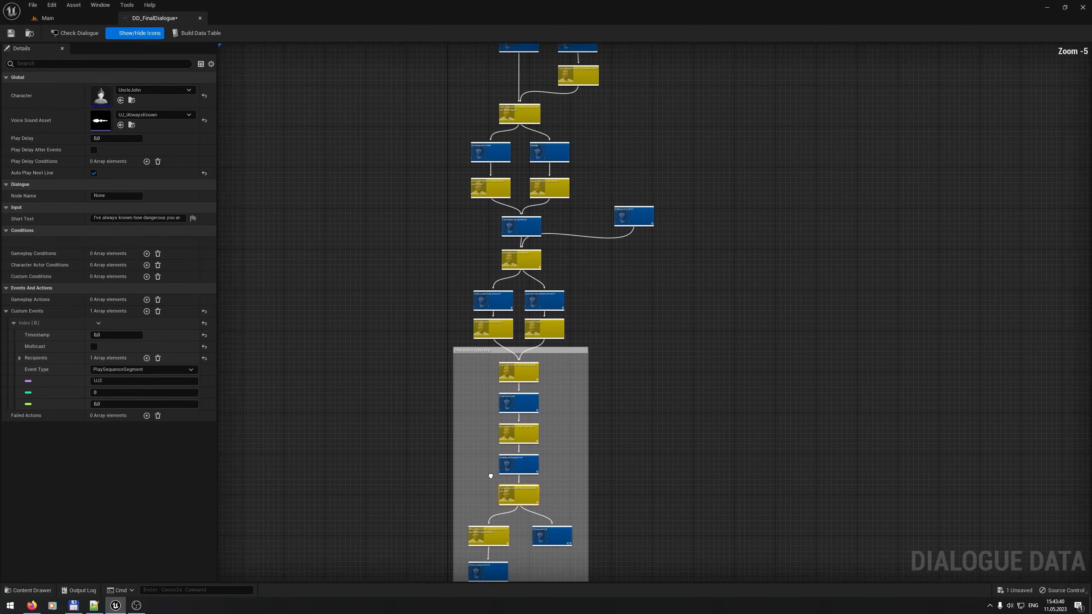
{"action": "right_click_drag", "start_coordinate": [422, 369], "coordinate": [414, 358]}
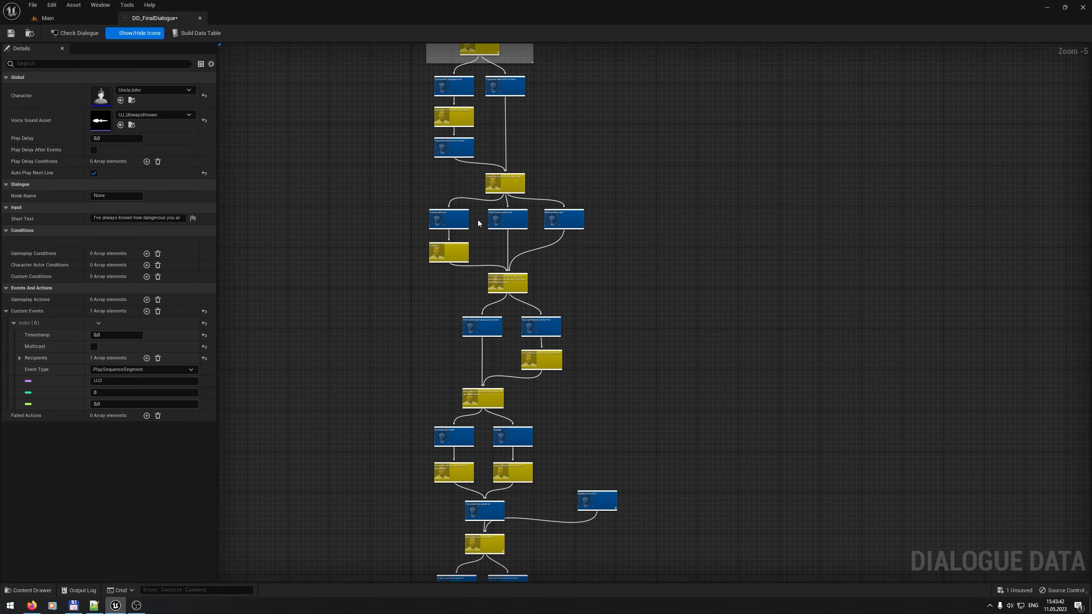
{"action": "right_click_drag", "start_coordinate": [479, 223], "coordinate": [494, 320]}
{"action": "scroll", "coordinate": [459, 241], "scroll_direction": "up", "scroll_amount": 5}
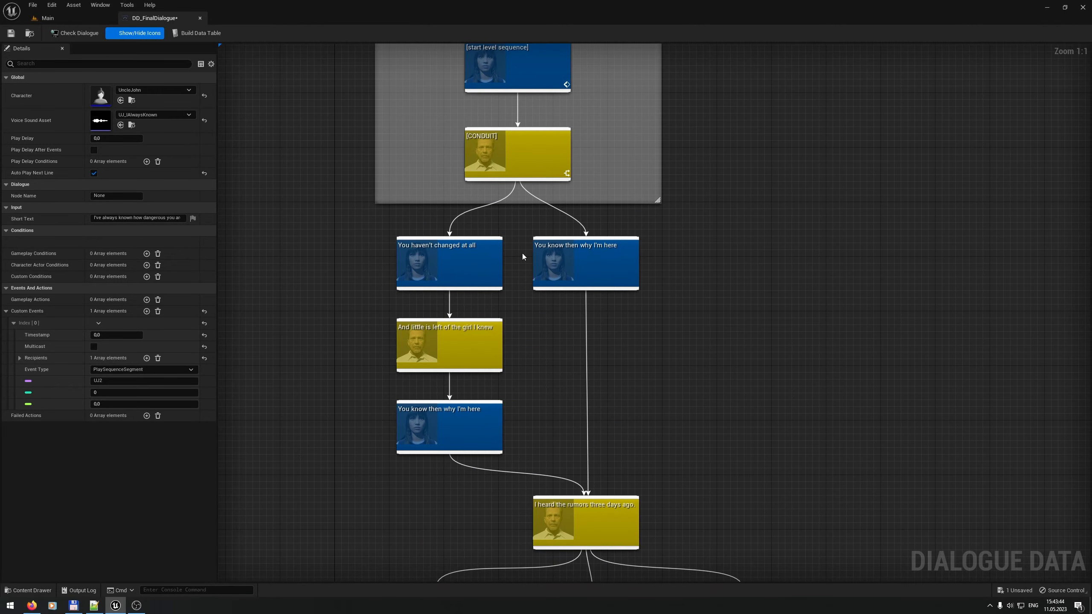
{"action": "right_click_drag", "start_coordinate": [524, 258], "coordinate": [480, 126]}
{"action": "right_click_drag", "start_coordinate": [463, 403], "coordinate": [466, 483]}
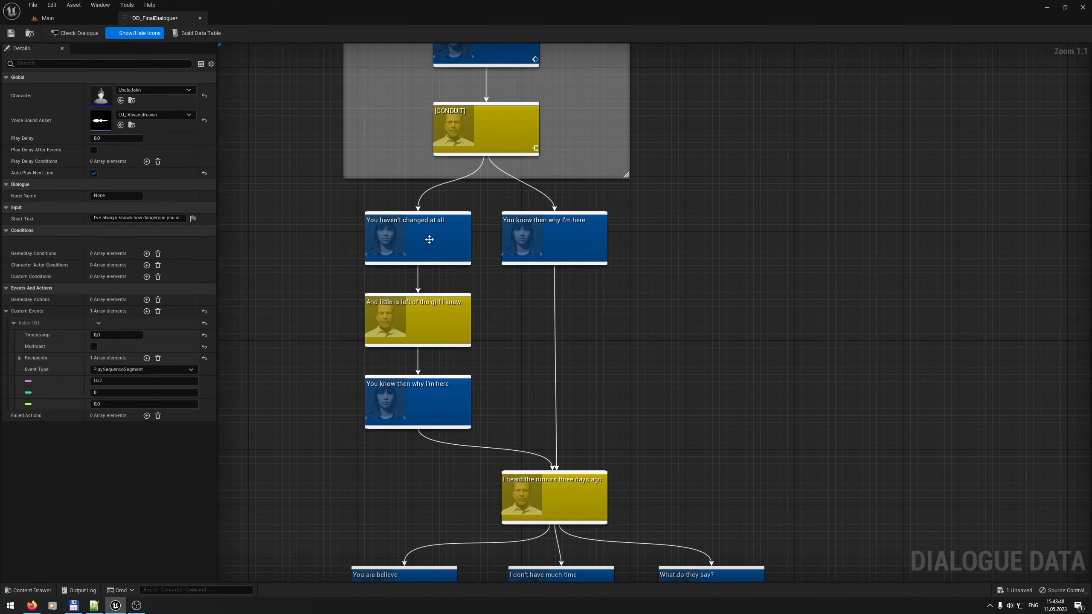
{"action": "left_click", "coordinate": [416, 241]}
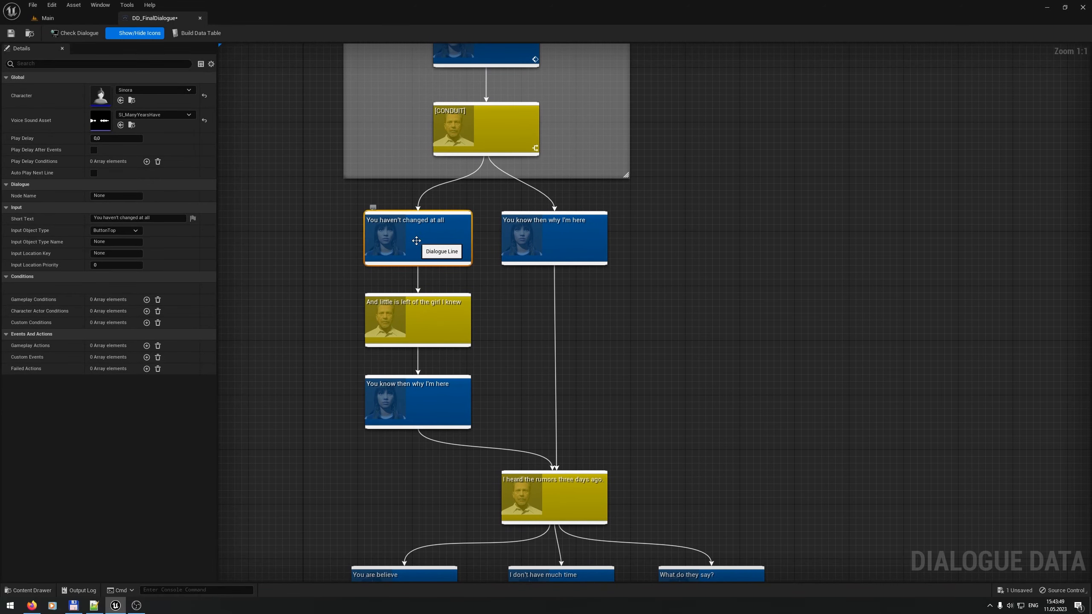
{"action": "left_click", "coordinate": [558, 240]}
Step: Add a gameplay action to the "You are believe" line that adds 3 to Player.State.Psycho, and copy that action
{"action": "right_click_drag", "start_coordinate": [509, 442], "coordinate": [512, 181]}
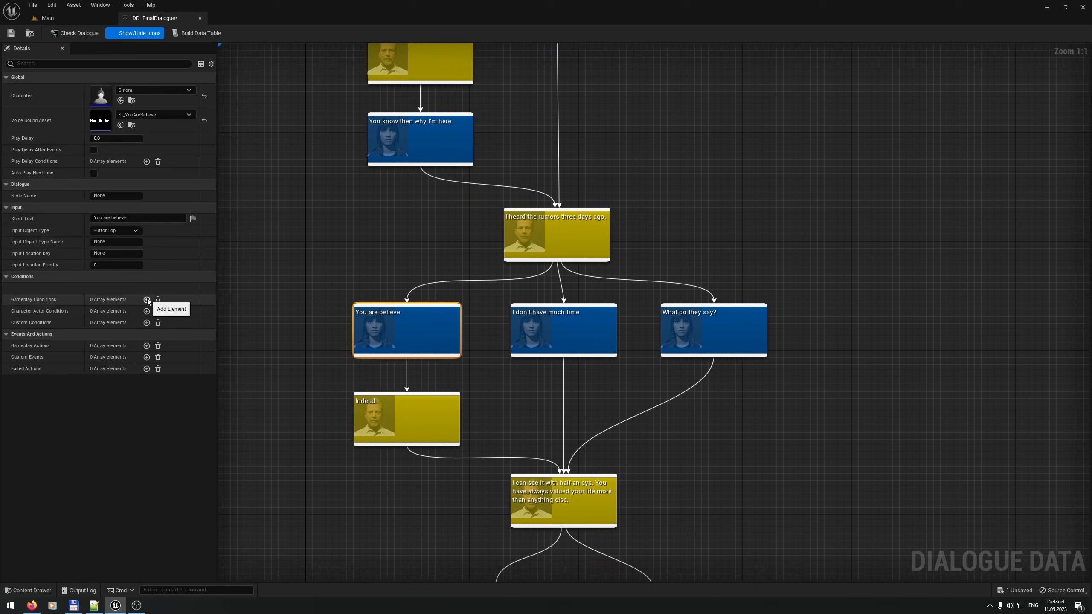
{"action": "left_click", "coordinate": [146, 346]}
{"action": "left_click", "coordinate": [14, 358]}
{"action": "left_click", "coordinate": [100, 370]}
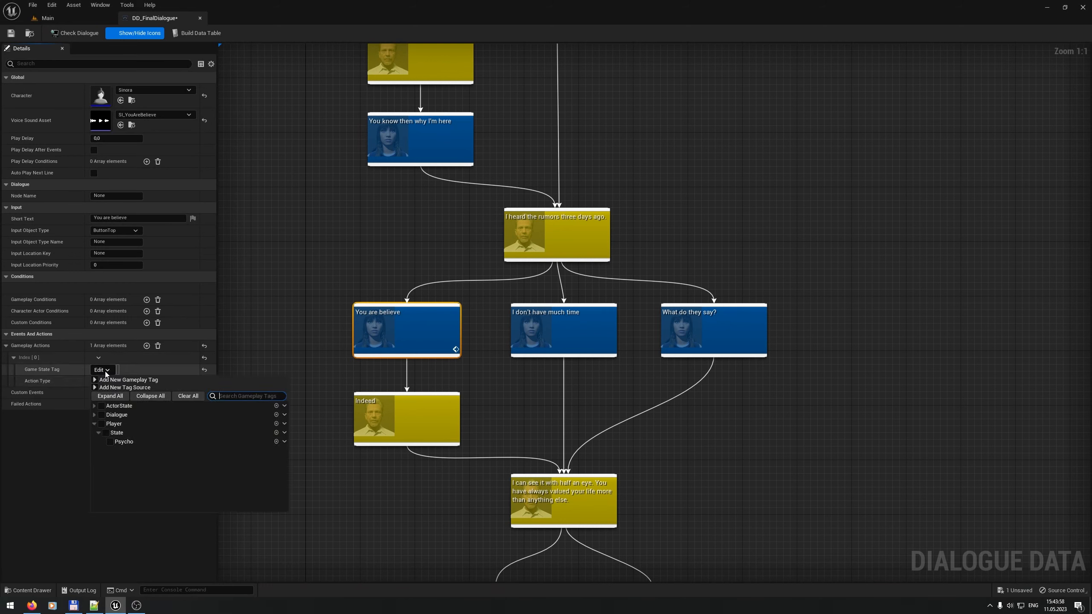
{"action": "left_click", "coordinate": [111, 442]}
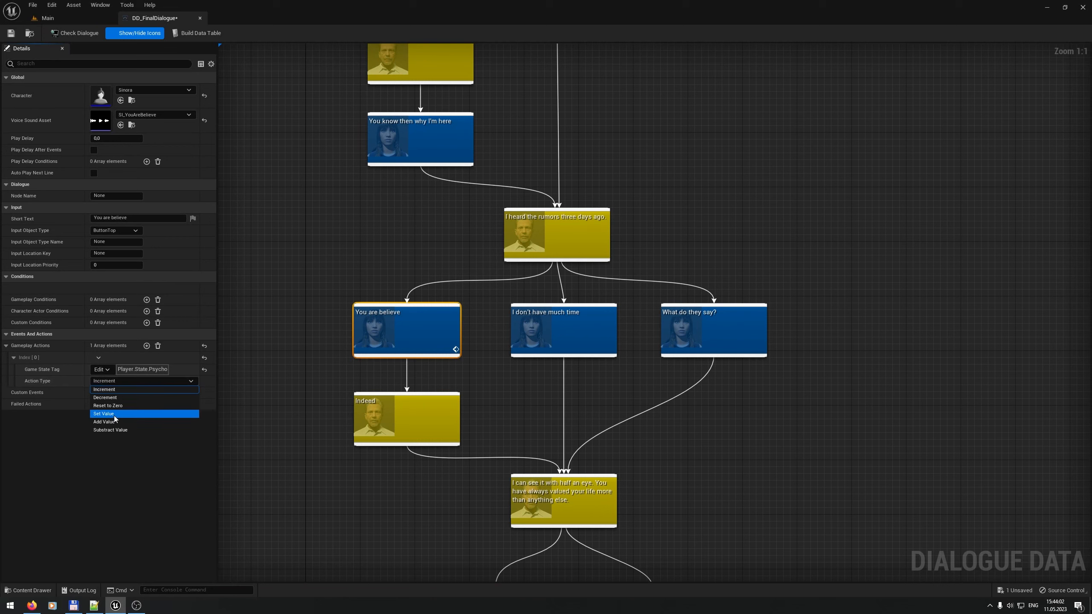
{"action": "left_click", "coordinate": [114, 421]}
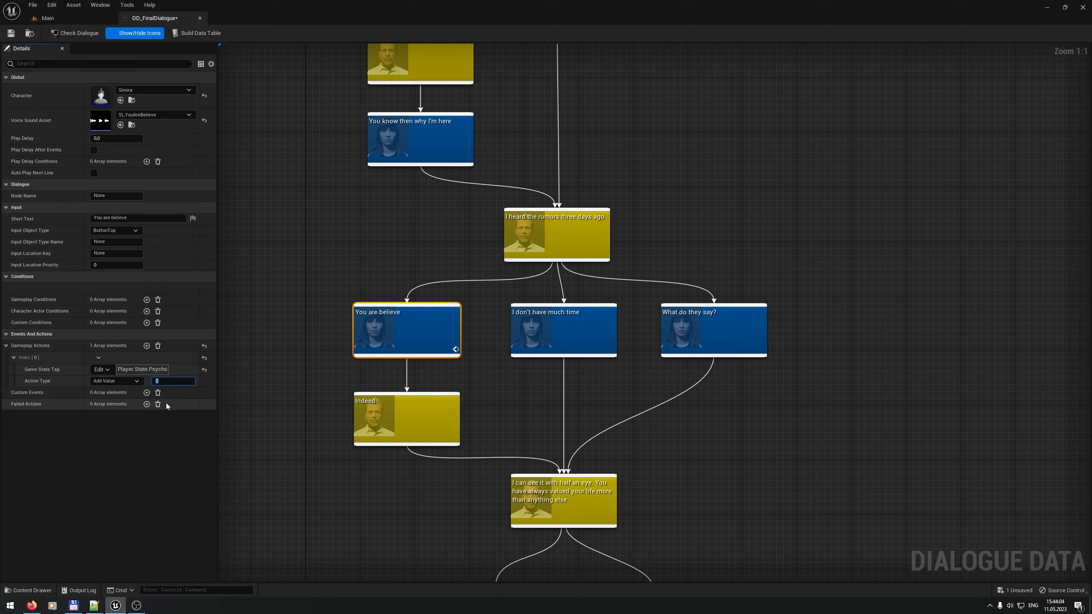
{"action": "right_click", "coordinate": [54, 360]}
{"action": "left_click", "coordinate": [79, 398]}
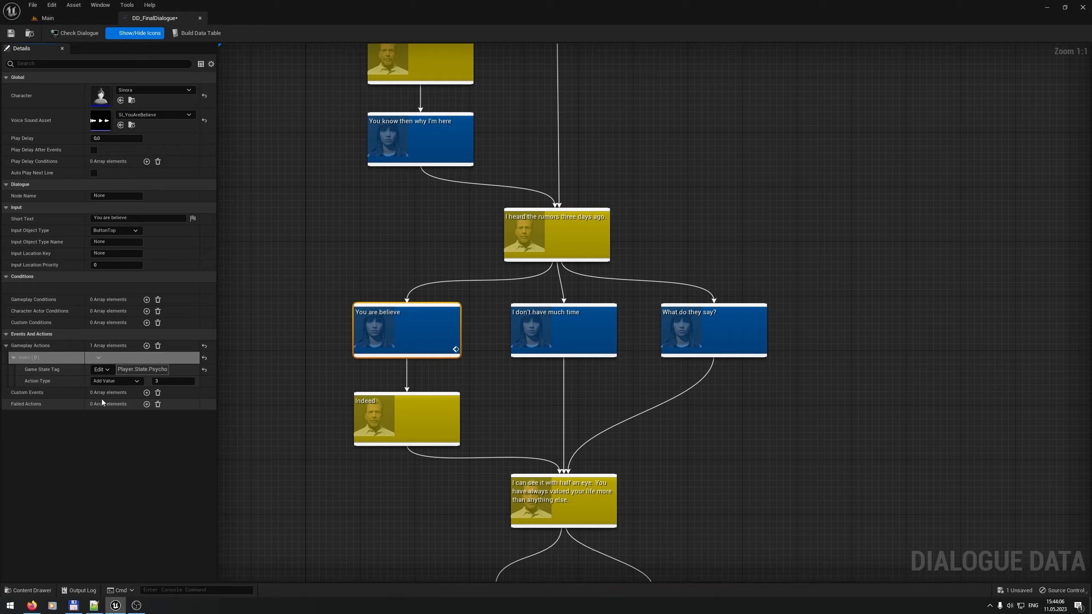
Step: Give the "You can't blame me for this" line a gameplay action of type Add Value with value 4
{"action": "right_click_drag", "start_coordinate": [525, 426], "coordinate": [484, 247]}
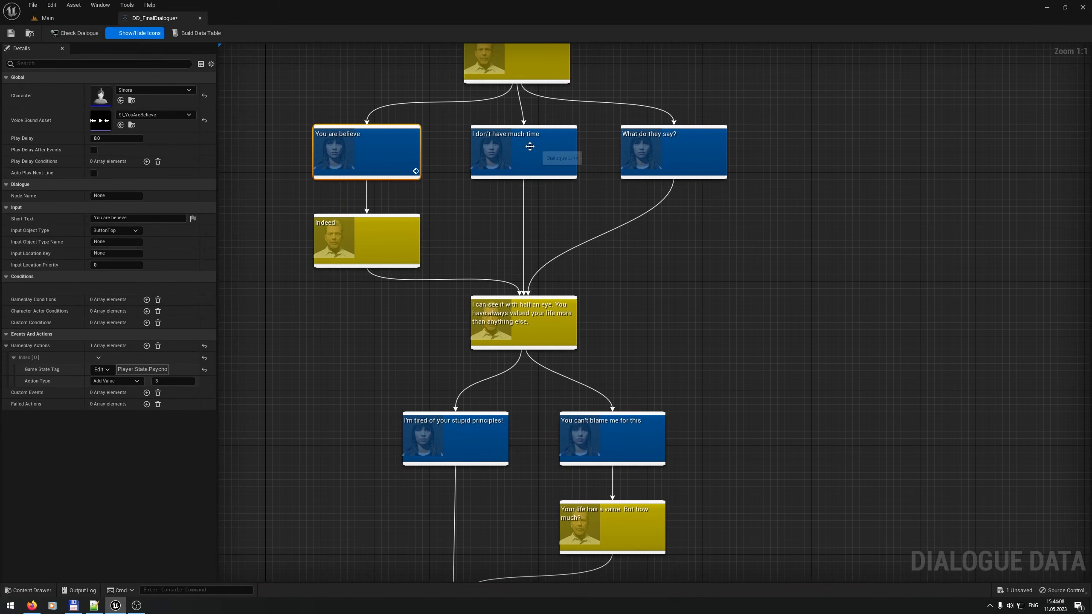
{"action": "right_click_drag", "start_coordinate": [650, 382], "coordinate": [640, 172]}
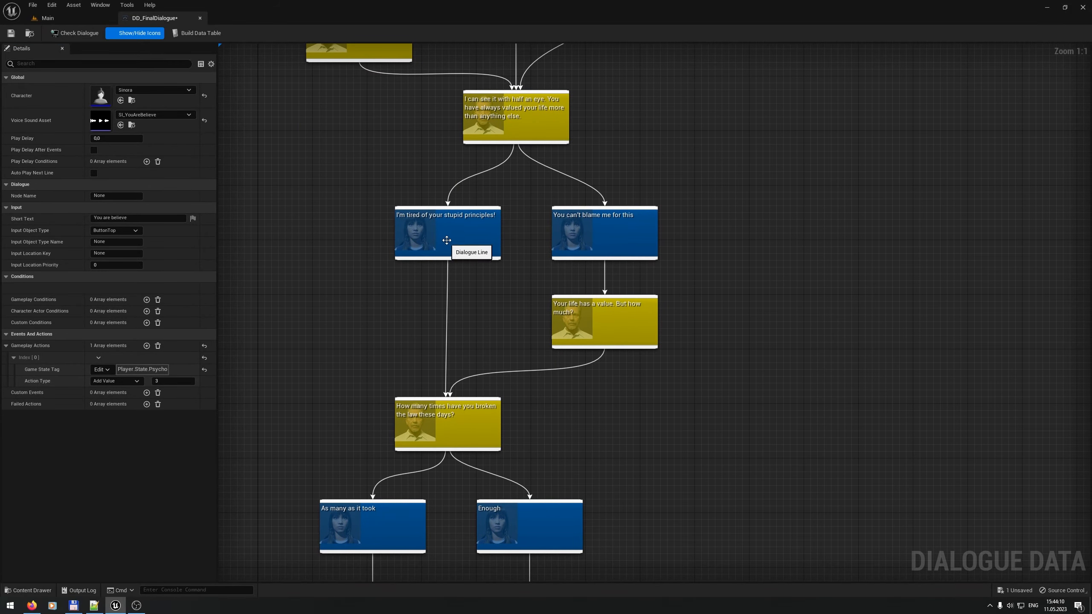
{"action": "left_click", "coordinate": [616, 235]}
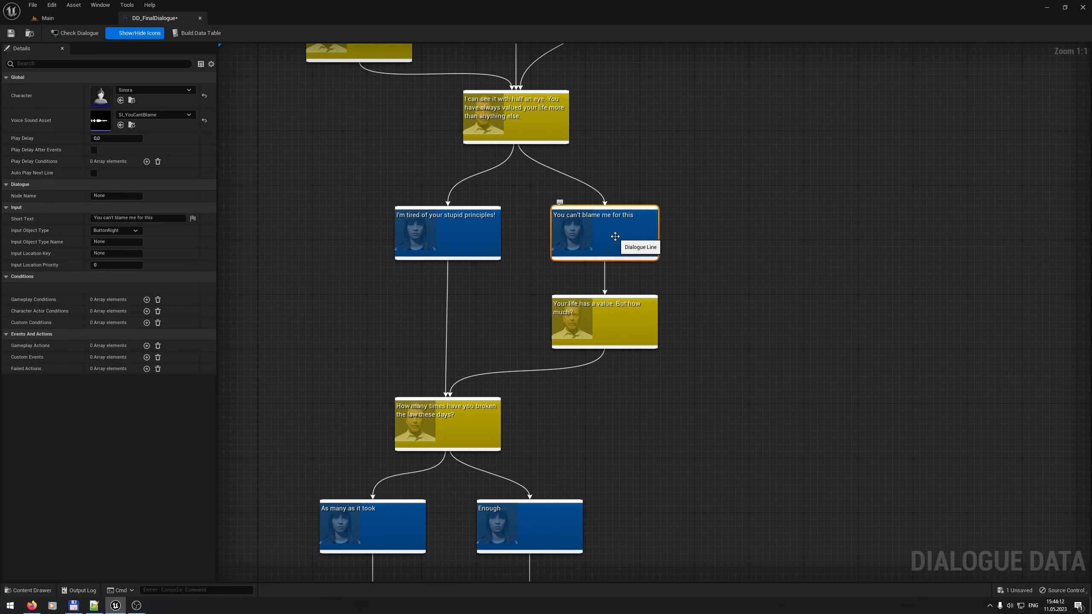
{"action": "right_click", "coordinate": [44, 351]}
{"action": "left_click", "coordinate": [67, 365]}
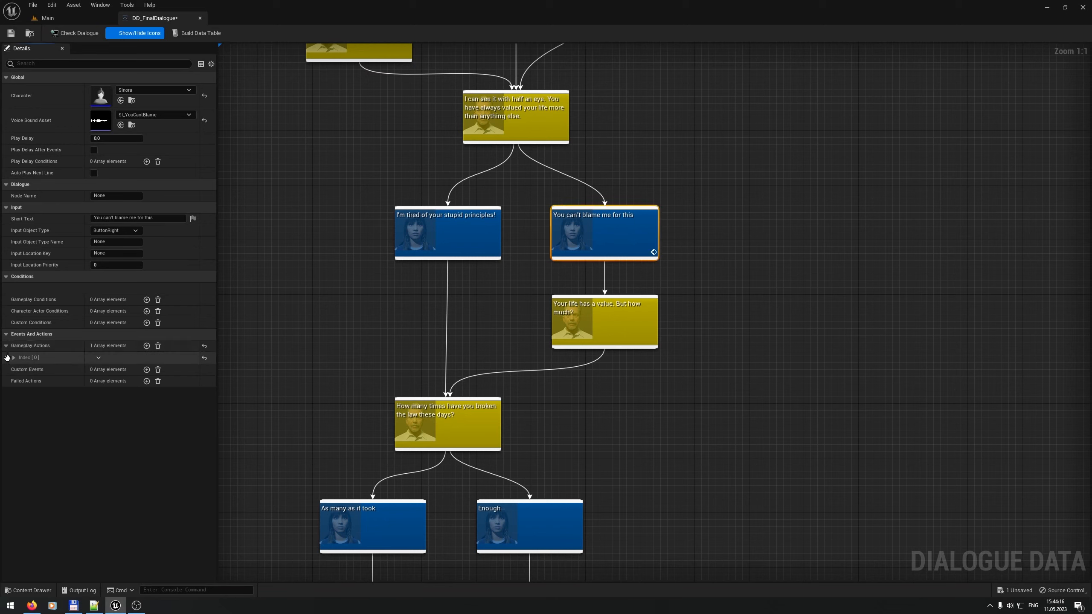
{"action": "left_click", "coordinate": [14, 357]}
{"action": "left_click", "coordinate": [130, 381]}
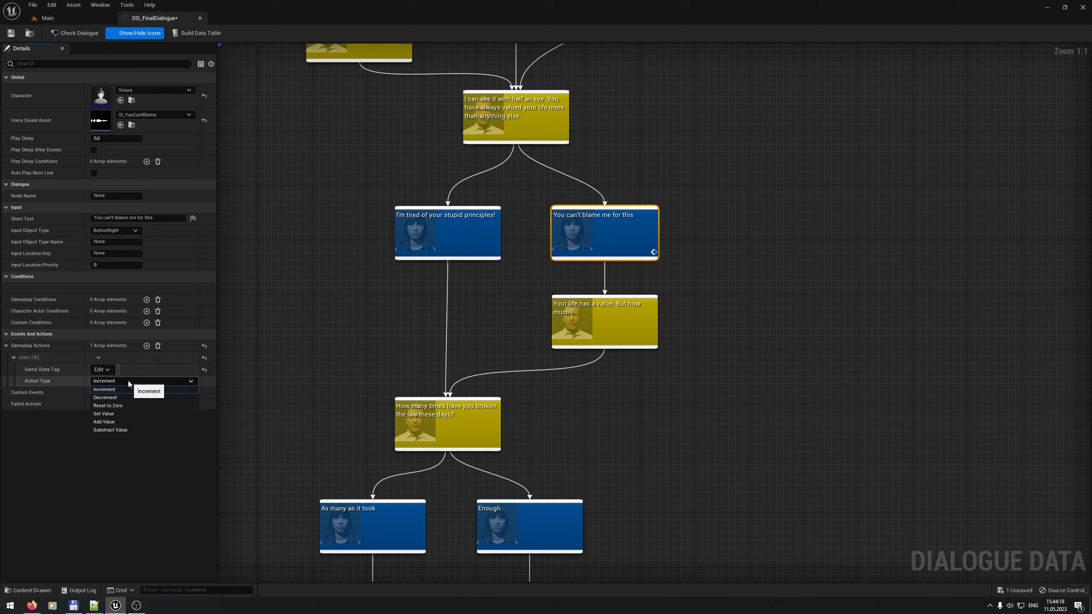
{"action": "left_click", "coordinate": [116, 422]}
Step: Give the "As many as it took" line a gameplay action that adds 4 to Player.State.Psycho
{"action": "right_click_drag", "start_coordinate": [388, 435], "coordinate": [381, 253]}
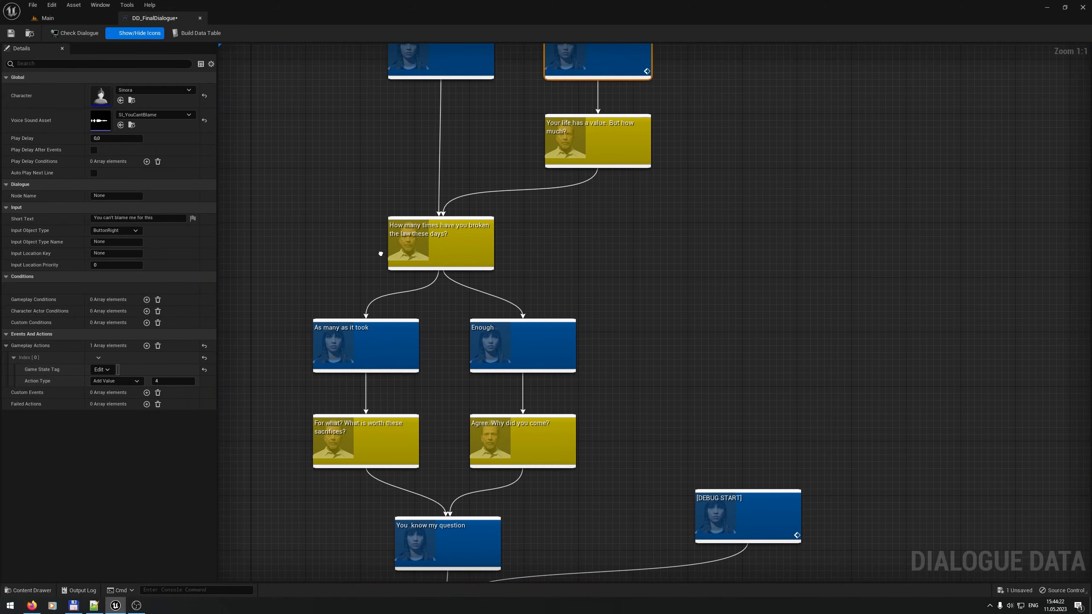
{"action": "right_click_drag", "start_coordinate": [318, 268], "coordinate": [322, 215]}
{"action": "left_click", "coordinate": [372, 294]}
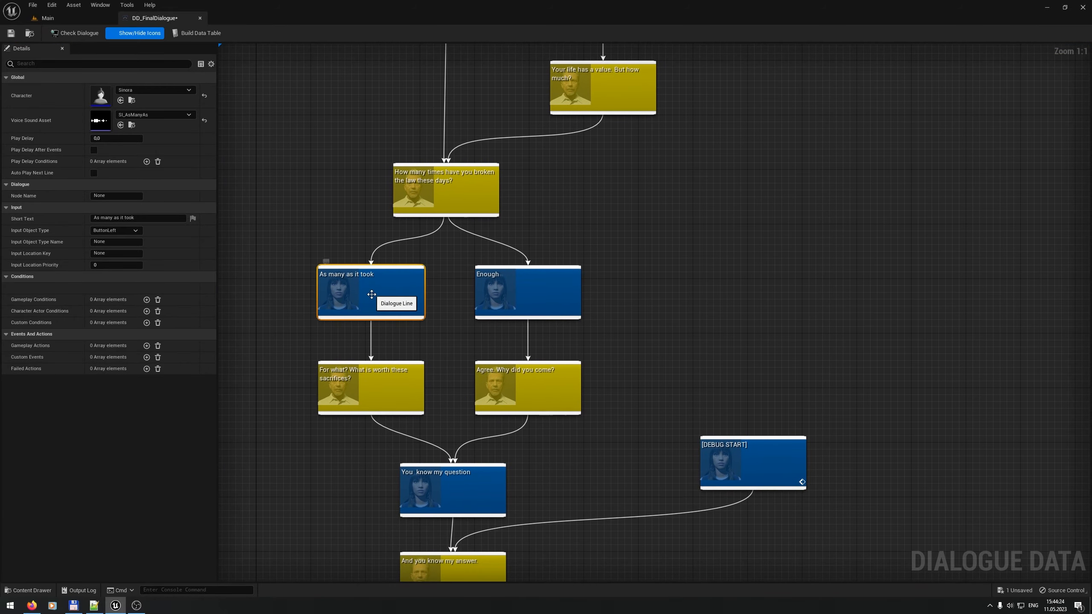
{"action": "left_click", "coordinate": [147, 346]}
{"action": "left_click", "coordinate": [101, 370]}
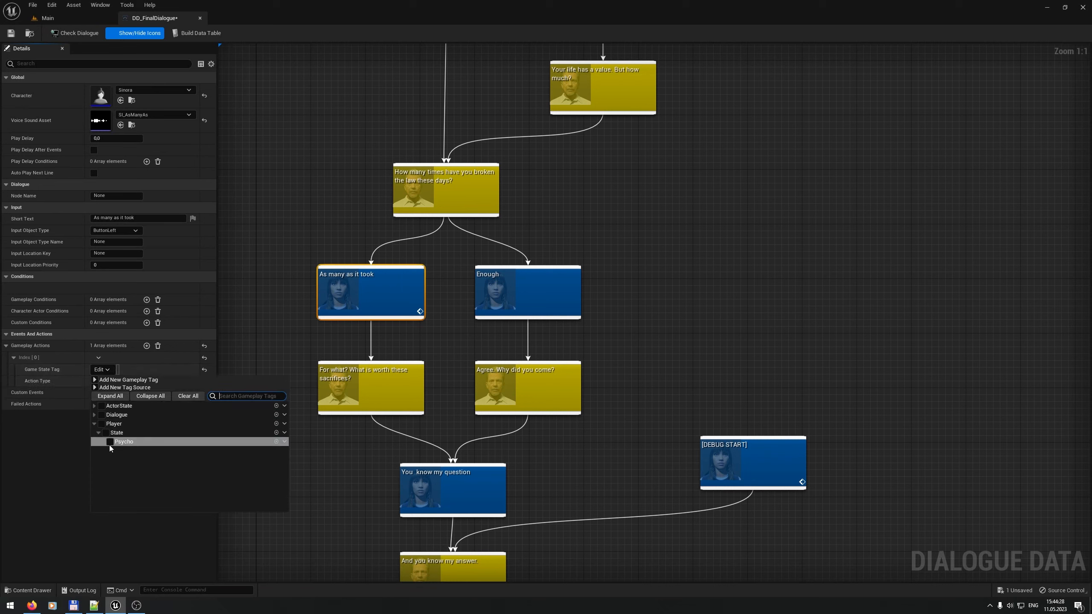
{"action": "left_click", "coordinate": [110, 443]}
{"action": "left_click", "coordinate": [138, 371]}
{"action": "left_click", "coordinate": [118, 382]}
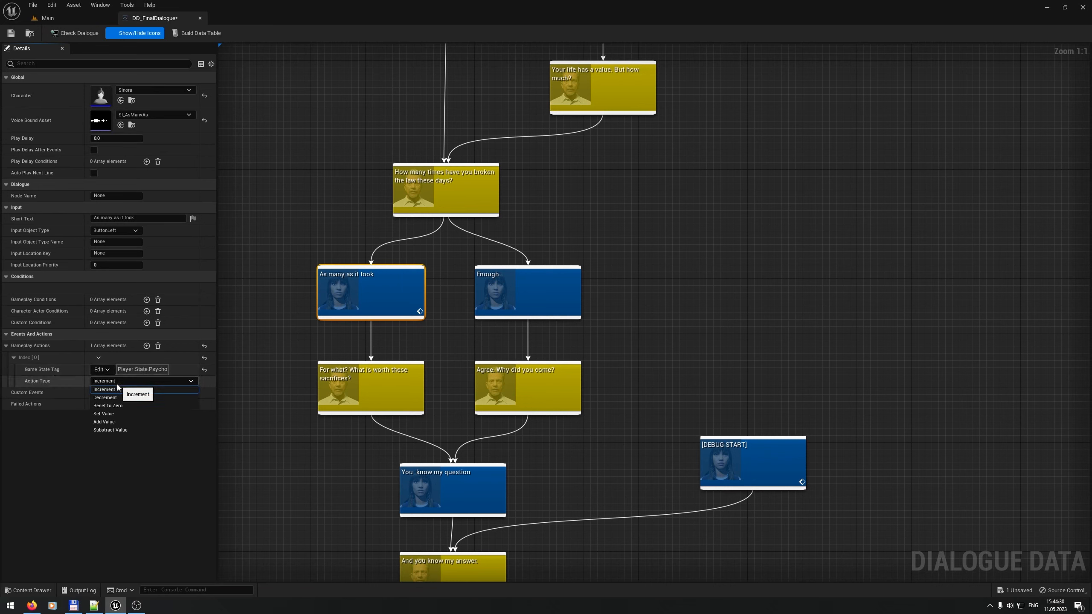
{"action": "left_click", "coordinate": [111, 422]}
{"action": "left_click_drag", "start_coordinate": [160, 381], "coordinate": [165, 381]}
Step: Review the gameplay actions on the "You can't blame me for this" and "You are believe" lines
{"action": "scroll", "coordinate": [383, 223], "scroll_direction": "down", "scroll_amount": 5}
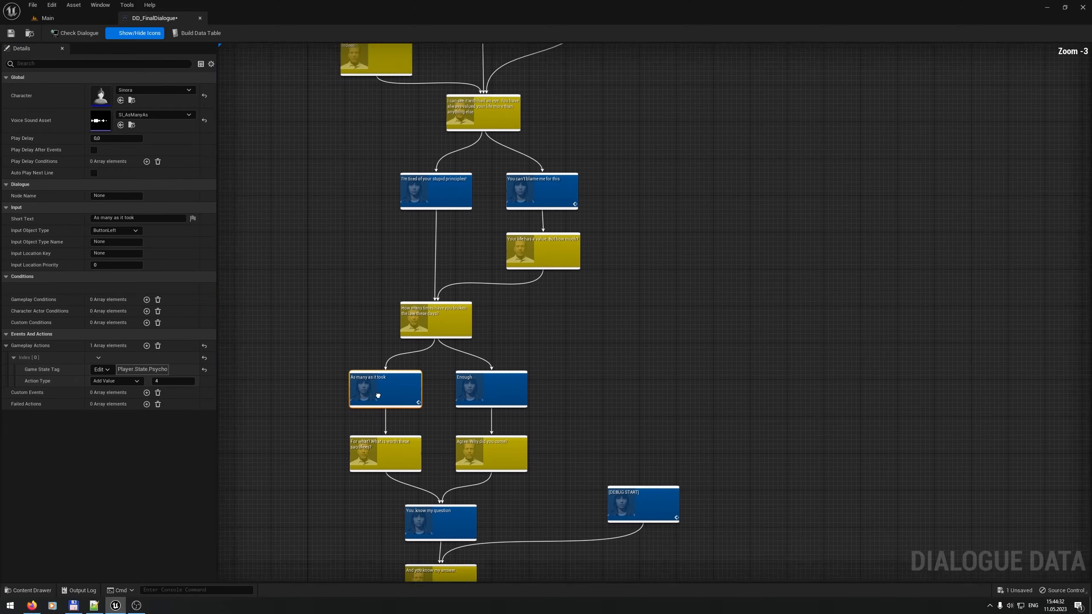
{"action": "scroll", "coordinate": [383, 223], "scroll_direction": "up", "scroll_amount": 4}
{"action": "scroll", "coordinate": [419, 350], "scroll_direction": "down", "scroll_amount": 1}
{"action": "right_click_drag", "start_coordinate": [419, 350], "coordinate": [378, 48]}
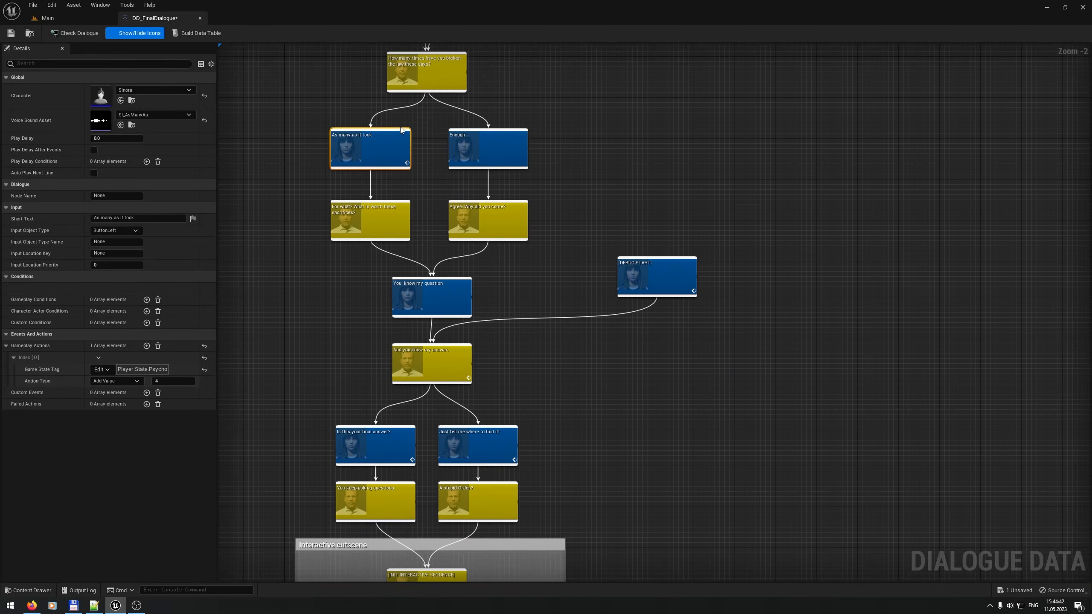
{"action": "right_click_drag", "start_coordinate": [406, 126], "coordinate": [398, 452]}
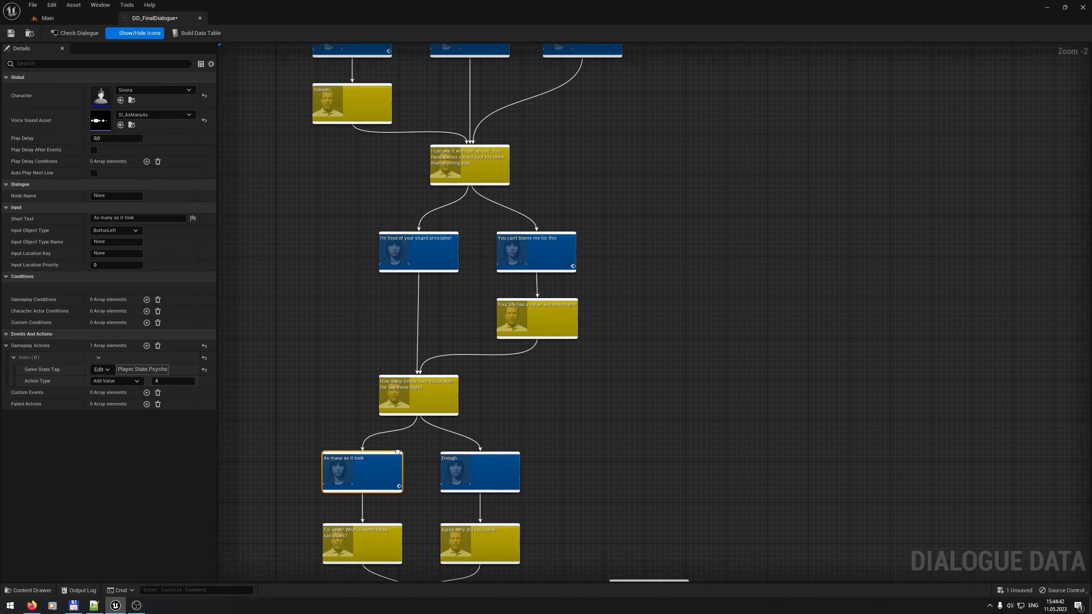
{"action": "left_click", "coordinate": [539, 254]}
{"action": "right_click_drag", "start_coordinate": [503, 232], "coordinate": [402, 391]}
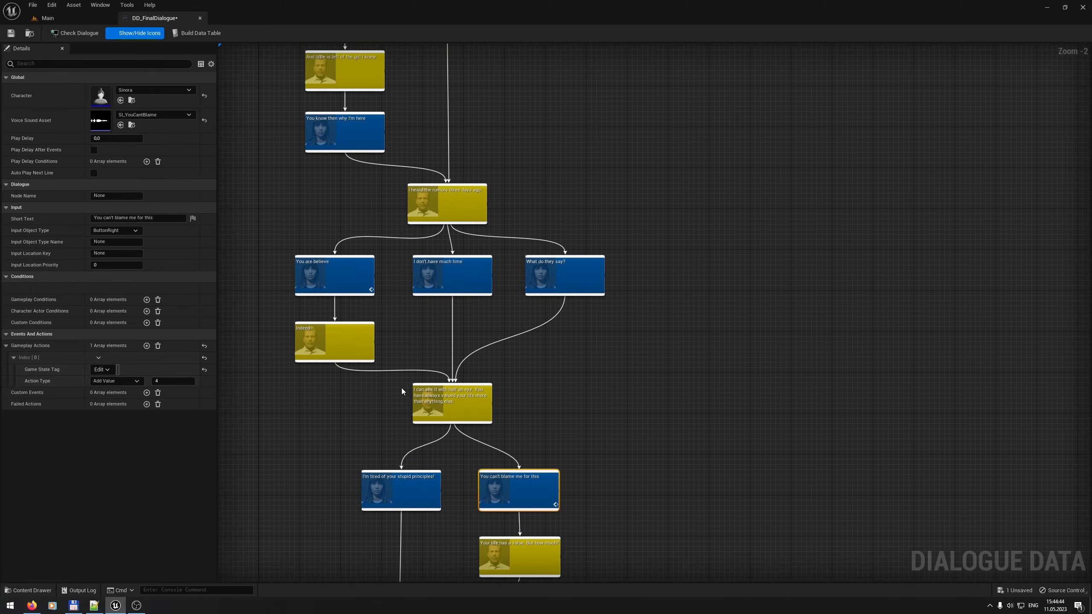
{"action": "left_click", "coordinate": [335, 279]}
Step: Examine the interactive cutscene block and its "[Sinora kills]" and "[Sinora doesn't kill]" branches, including the debug start node
{"action": "scroll", "coordinate": [402, 285], "scroll_direction": "down", "scroll_amount": 2}
{"action": "right_click_drag", "start_coordinate": [402, 285], "coordinate": [437, 55]}
{"action": "scroll", "coordinate": [438, 55], "scroll_direction": "down", "scroll_amount": 1}
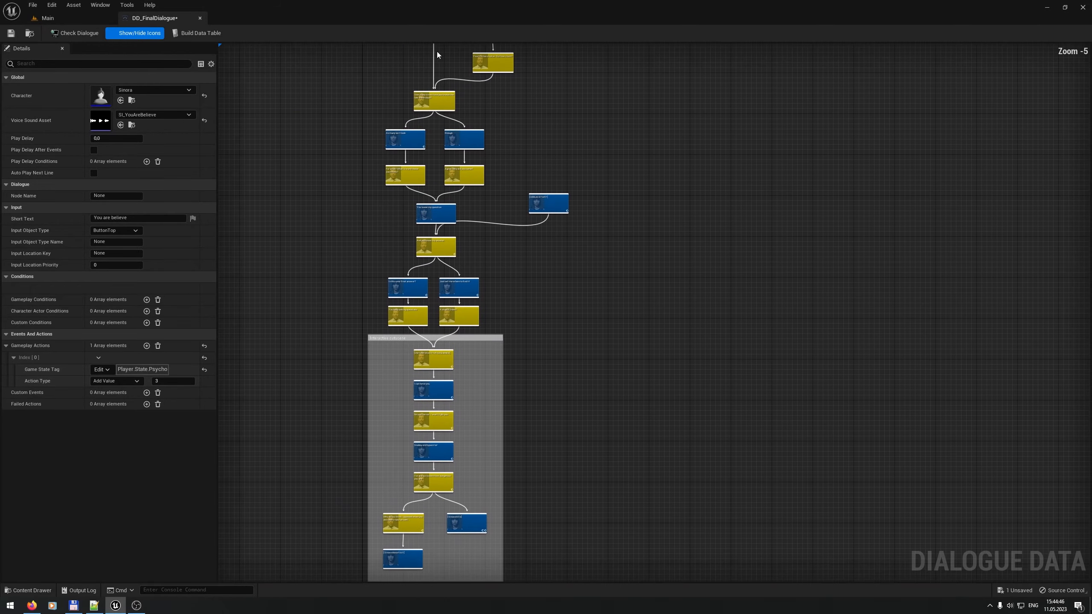
{"action": "right_click_drag", "start_coordinate": [443, 303], "coordinate": [424, 79]}
{"action": "scroll", "coordinate": [456, 379], "scroll_direction": "up", "scroll_amount": 5}
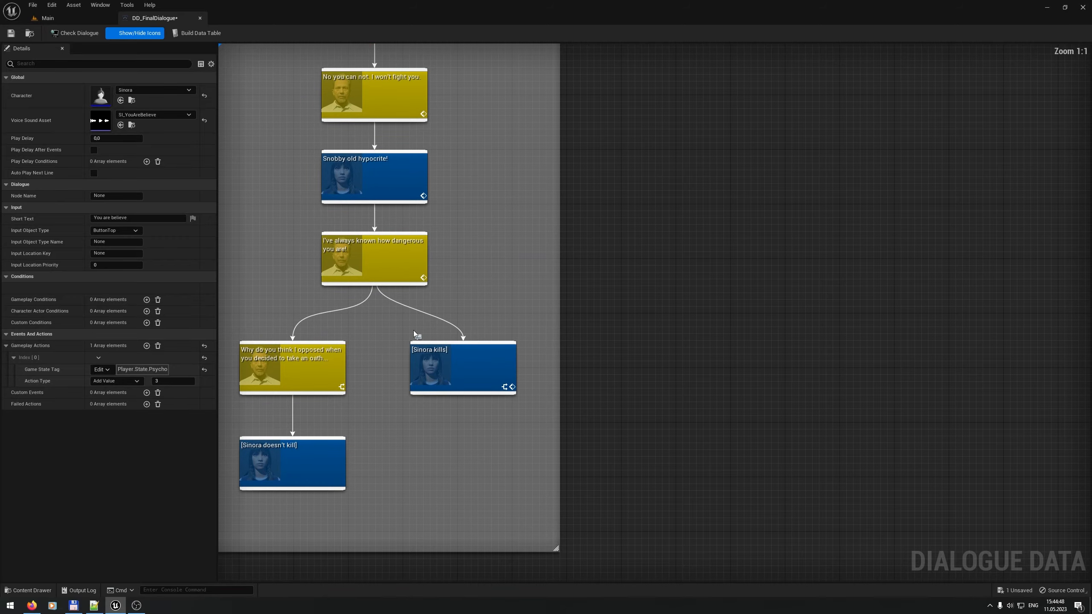
{"action": "left_click_drag", "start_coordinate": [391, 319], "coordinate": [365, 428]}
{"action": "scroll", "coordinate": [365, 426], "scroll_direction": "down", "scroll_amount": 4}
{"action": "right_click_drag", "start_coordinate": [365, 426], "coordinate": [392, 556]}
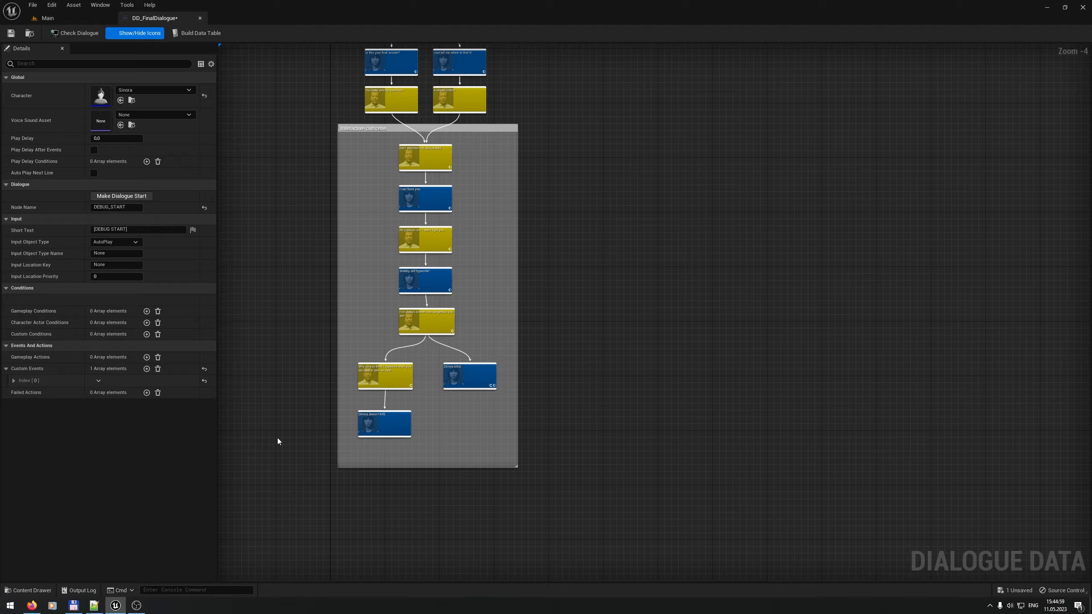
{"action": "scroll", "coordinate": [367, 419], "scroll_direction": "up", "scroll_amount": 4}
{"action": "left_click_drag", "start_coordinate": [479, 475], "coordinate": [355, 301]}
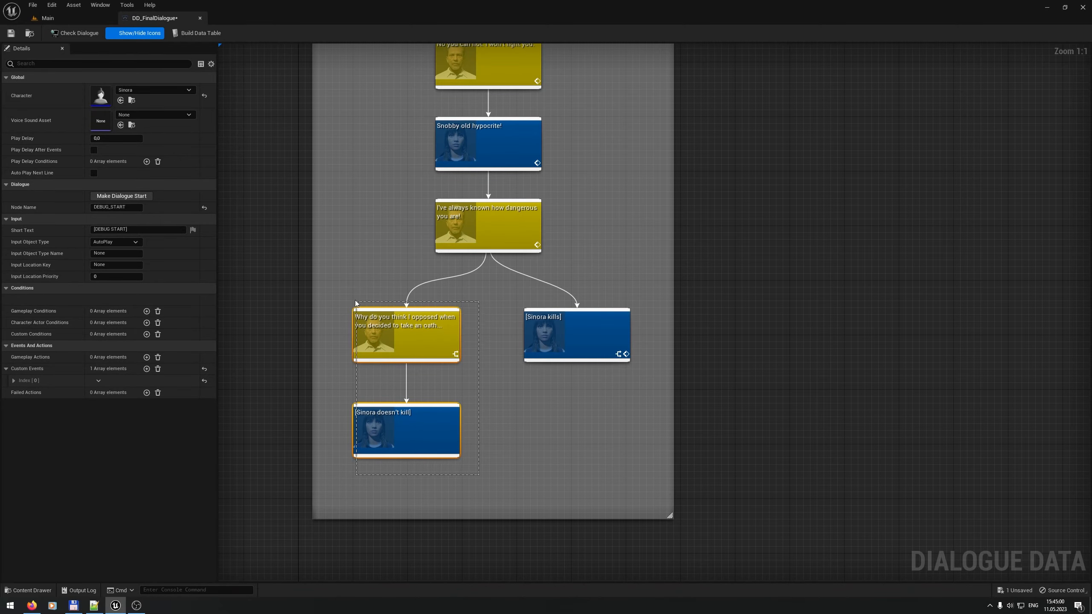
{"action": "left_click_drag", "start_coordinate": [292, 287], "coordinate": [346, 292]}
{"action": "right_click_drag", "start_coordinate": [499, 344], "coordinate": [488, 395]}
{"action": "scroll", "coordinate": [488, 395], "scroll_direction": "down", "scroll_amount": 7}
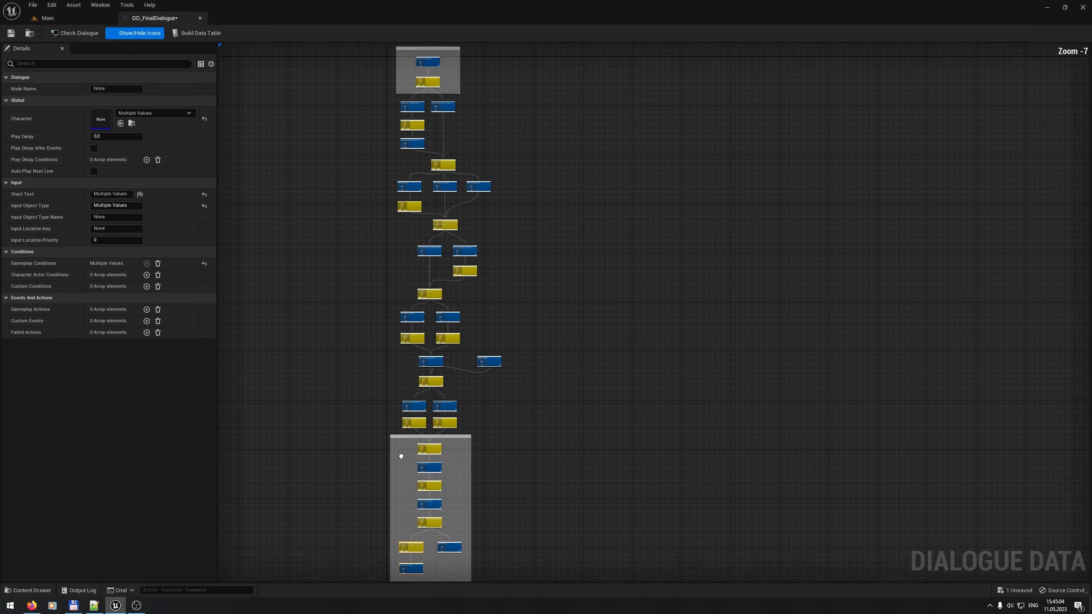
Step: Close DD_FinalDialogue and open the LS_Final sequence from the Dialogue/Sequences folder
{"action": "left_click", "coordinate": [201, 18]}
{"action": "key", "text": "s"}
{"action": "right_click_drag", "start_coordinate": [616, 419], "coordinate": [843, 426]}
{"action": "key", "text": "a"}
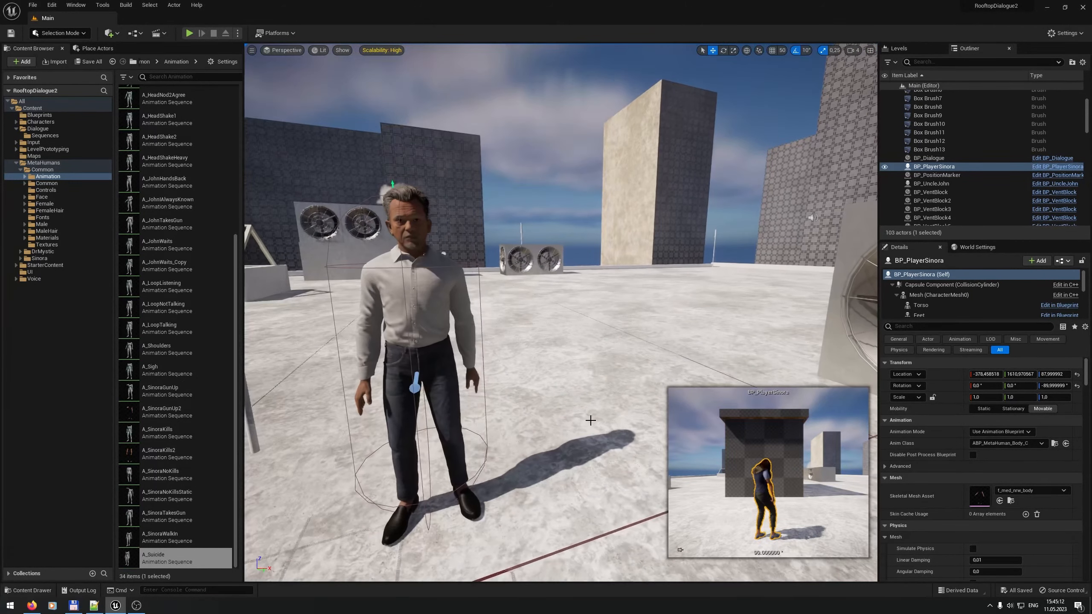
{"action": "left_click", "coordinate": [45, 135]}
{"action": "double_click", "coordinate": [172, 94]}
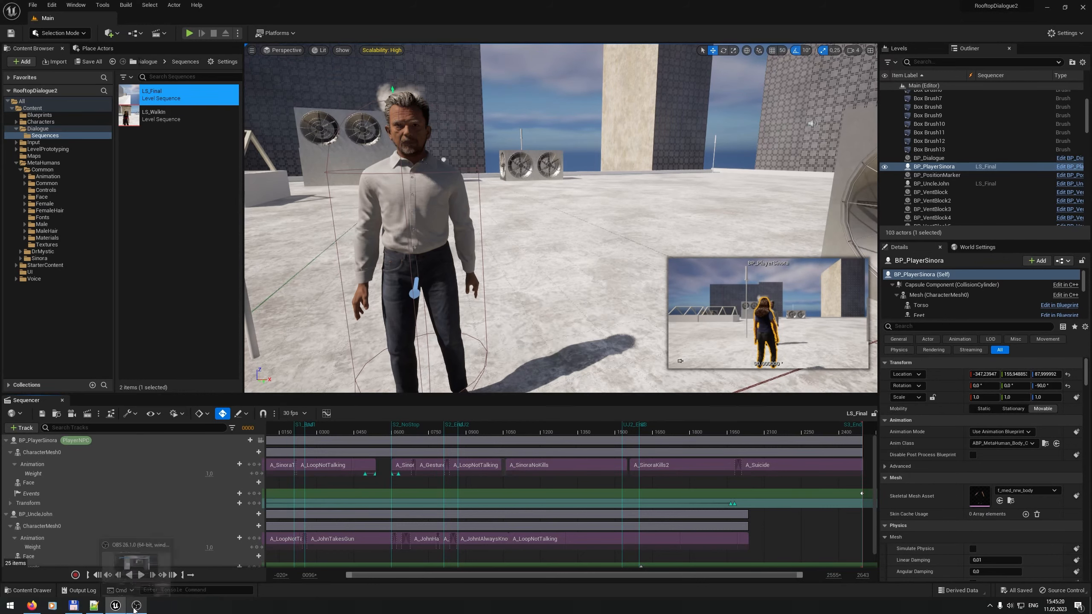
{"action": "right_click_drag", "start_coordinate": [344, 364], "coordinate": [306, 357]}
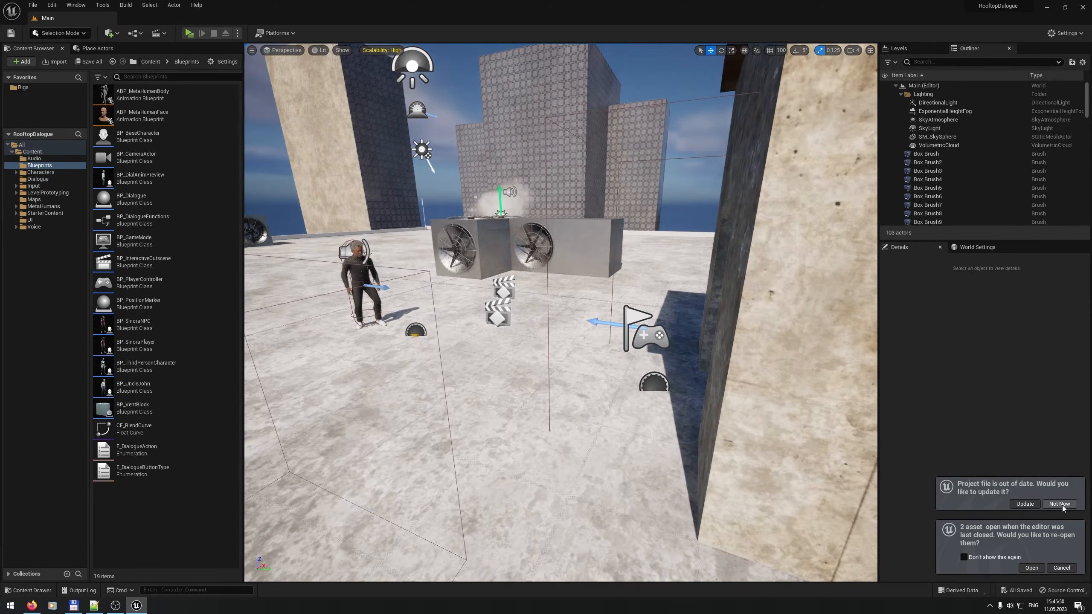
Step: In the RooftopDialogue project, decline re-opening the previous assets and look around the rooftop level and the content folders
{"action": "left_click", "coordinate": [1062, 566]}
{"action": "mouse_move", "coordinate": [731, 387]}
{"action": "right_mouse_down"}
{"action": "mouse_move", "coordinate": [619, 376]}
{"action": "mouse_move", "coordinate": [731, 400]}
{"action": "right_mouse_up"}
{"action": "key", "text": "w"}
{"action": "key", "text": "s"}
{"action": "right_click_drag", "start_coordinate": [546, 275], "coordinate": [505, 264]}
{"action": "key", "text": "d"}
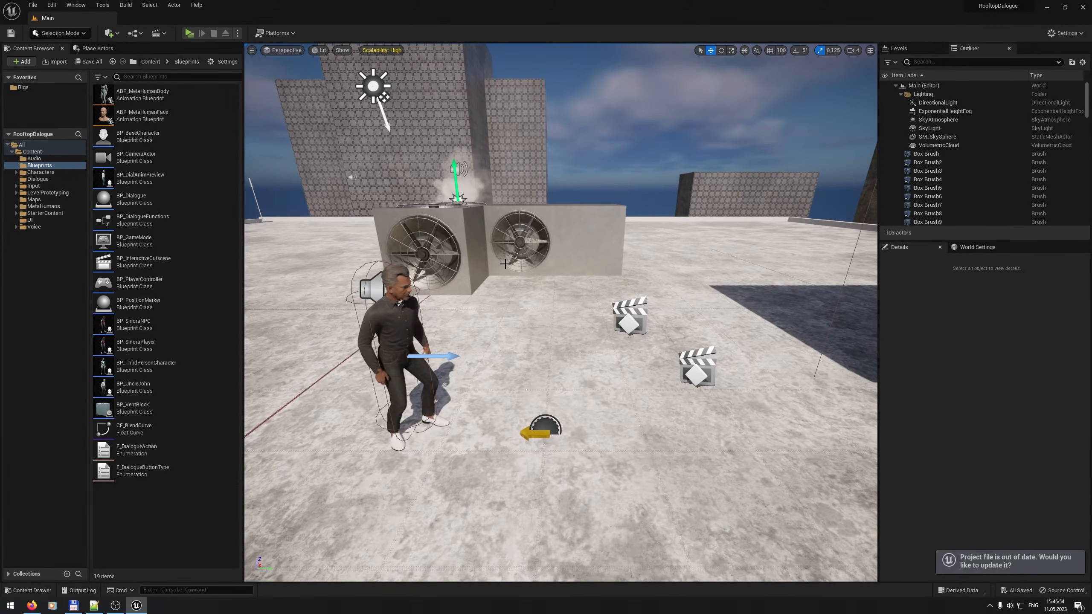
{"action": "left_click", "coordinate": [16, 173]}
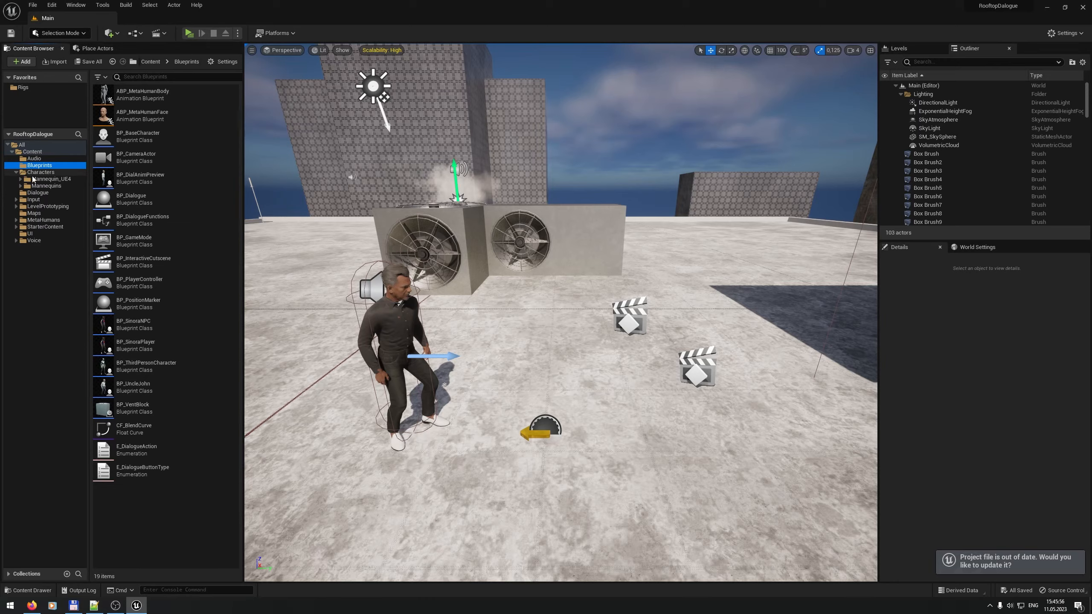
{"action": "left_click", "coordinate": [16, 171]}
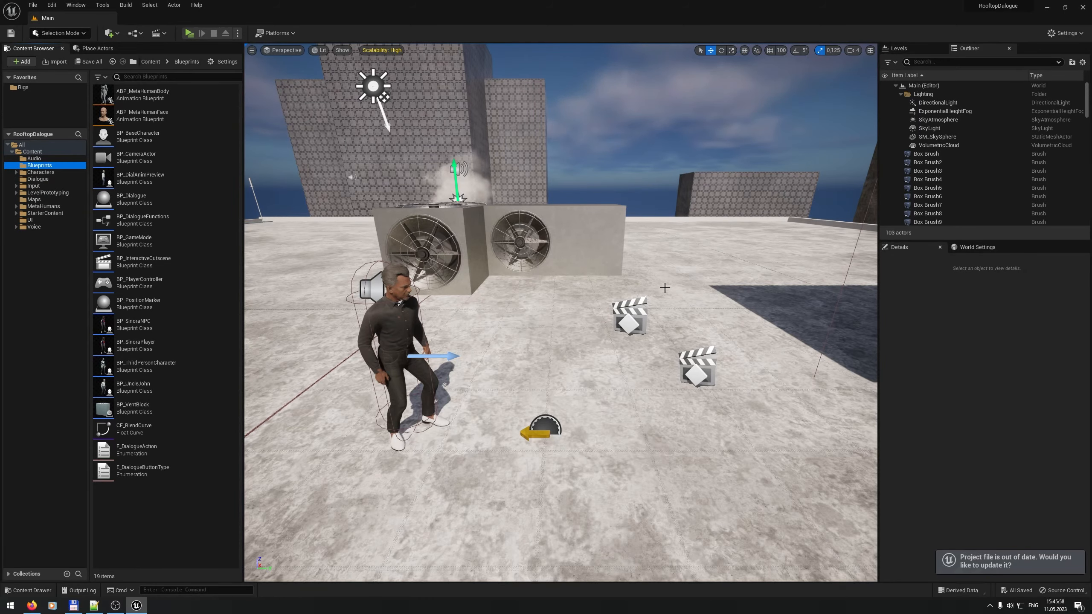
Step: Inspect the BP_InteractiveCutscene and LS_Beginning actors placed in the rooftop level
{"action": "right_click_drag", "start_coordinate": [631, 331], "coordinate": [653, 334]}
{"action": "key", "text": "s"}
{"action": "key", "text": "d"}
{"action": "key", "text": "w"}
{"action": "left_click", "coordinate": [413, 300]}
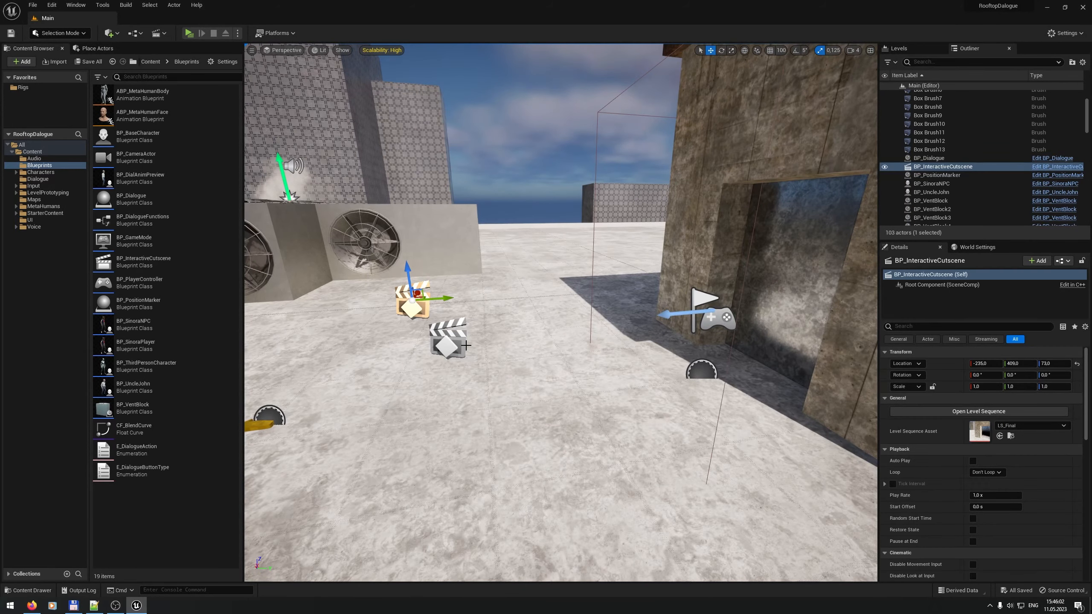
{"action": "left_click", "coordinate": [430, 318]}
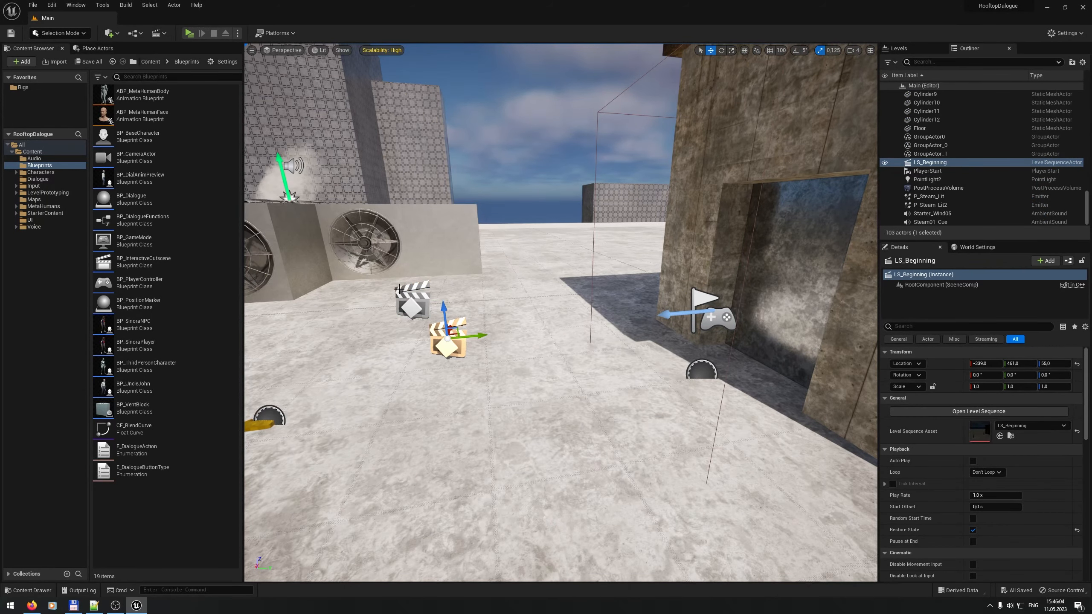
{"action": "left_click", "coordinate": [413, 301]}
{"action": "left_click", "coordinate": [442, 342]}
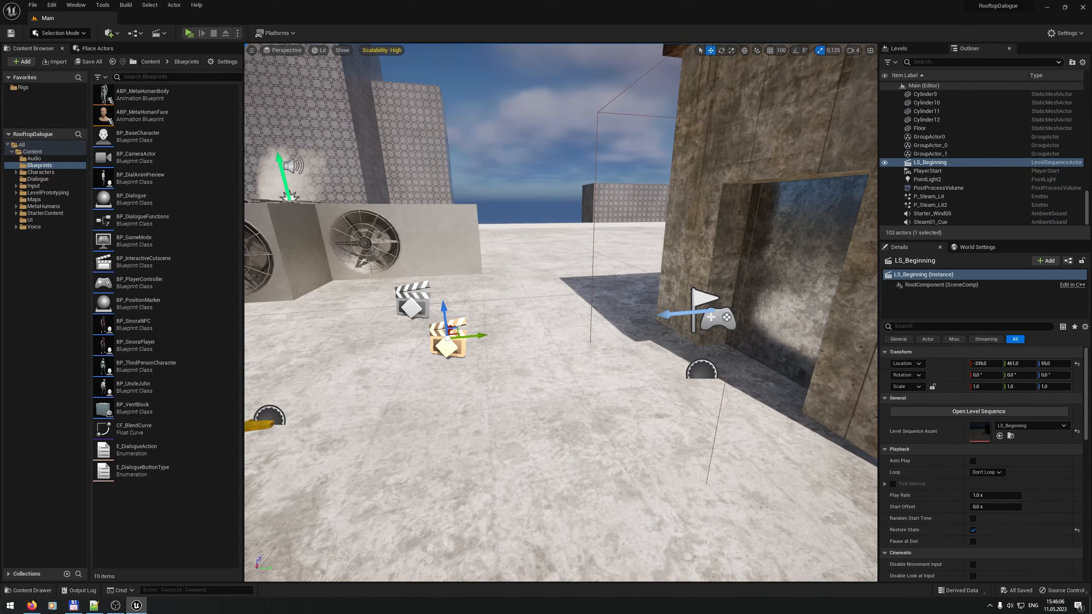
{"action": "left_click", "coordinate": [414, 304]}
Step: View the DD_FinalConfrontation dialogue graph from the Dialogue folder and close it
{"action": "left_click", "coordinate": [35, 178]}
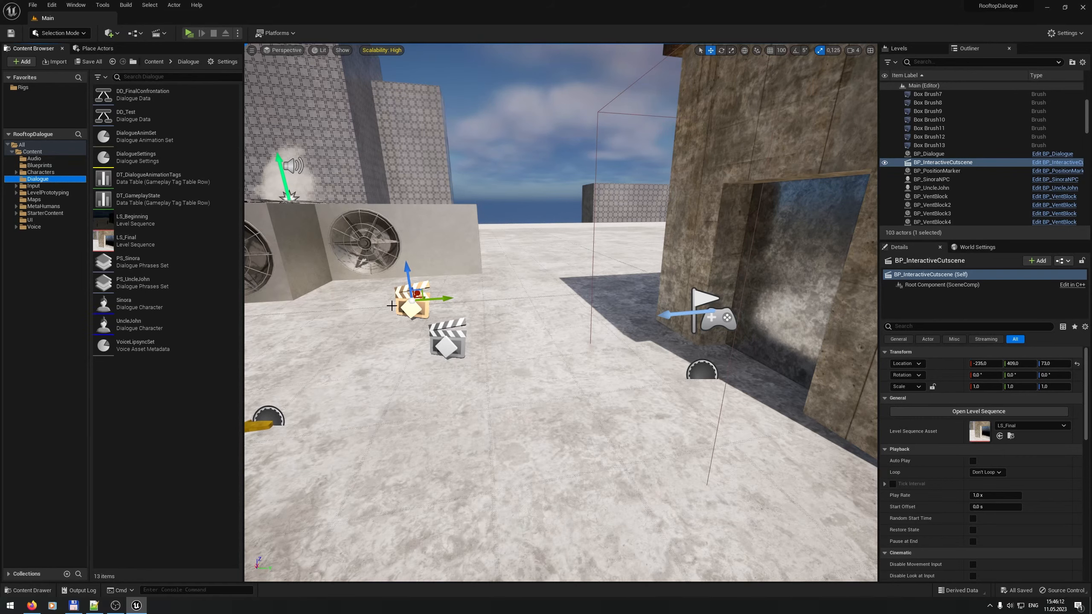
{"action": "double_click", "coordinate": [155, 94]}
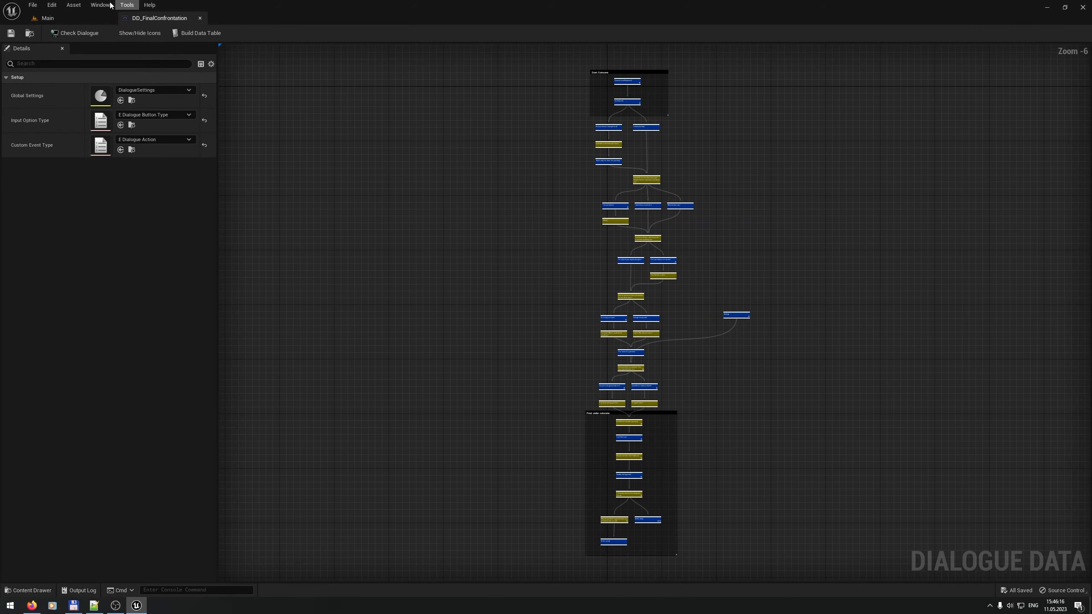
{"action": "left_click", "coordinate": [199, 18]}
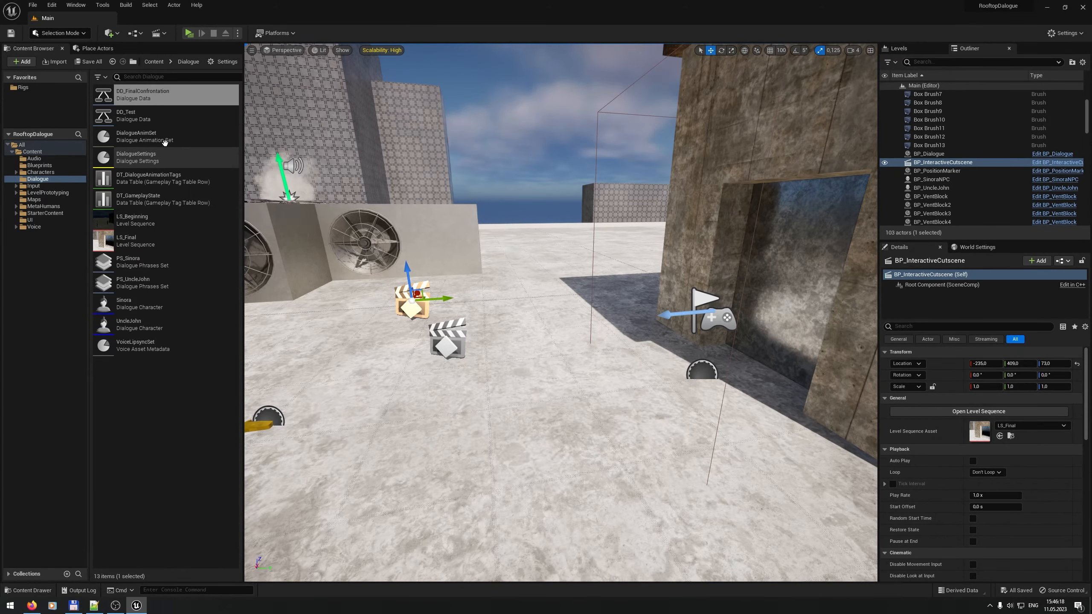
Step: Open this project's LS_Final sequence, scrub through it to frame 2358, look over its tracks and close it
{"action": "double_click", "coordinate": [134, 241]}
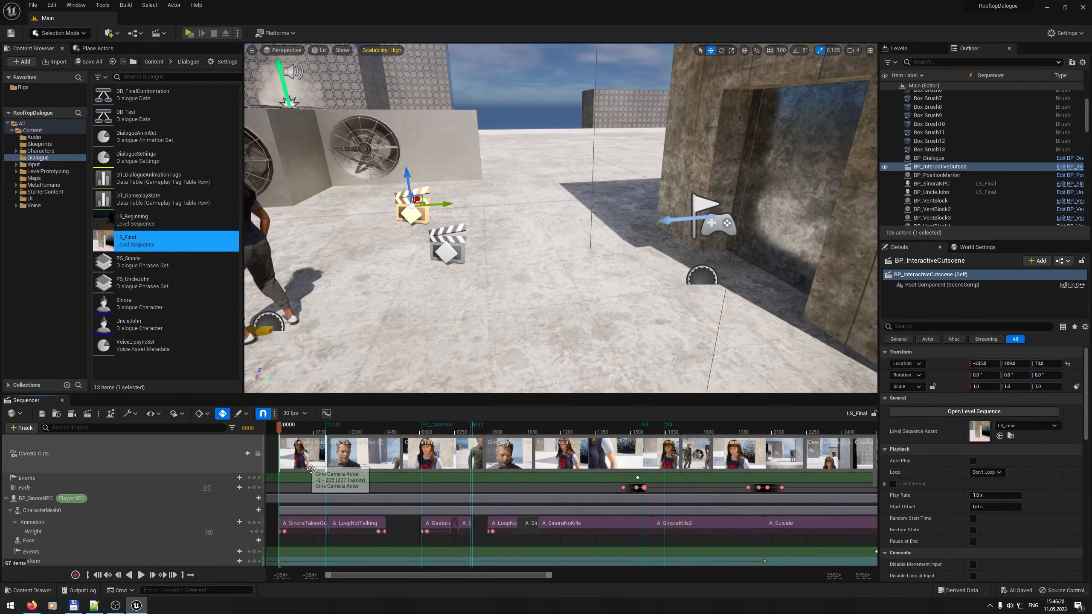
{"action": "left_click_drag", "start_coordinate": [549, 575], "coordinate": [706, 592]}
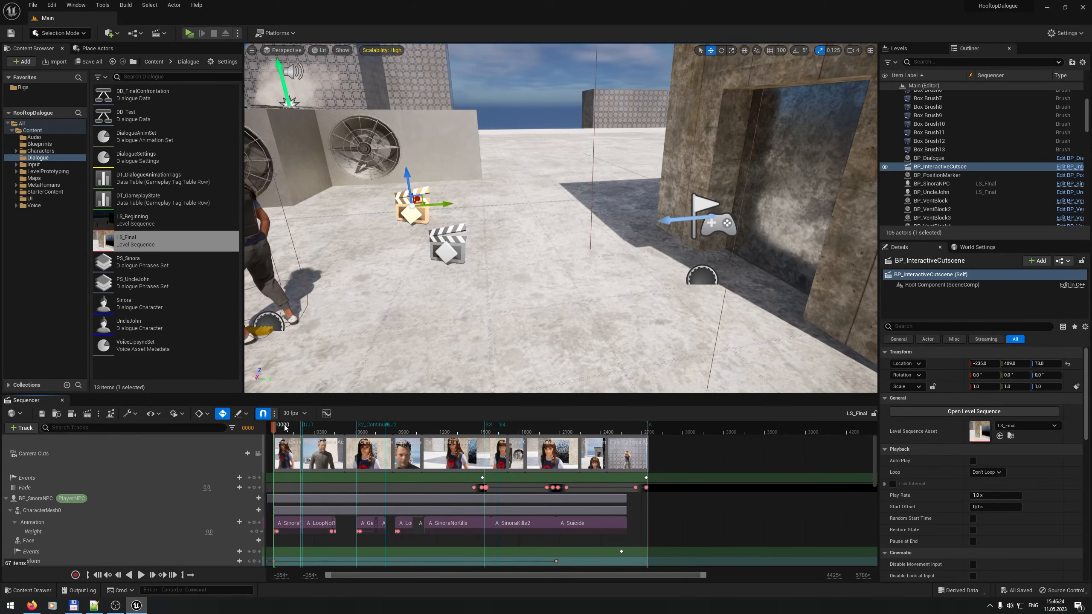
{"action": "left_click_drag", "start_coordinate": [275, 426], "coordinate": [603, 427]}
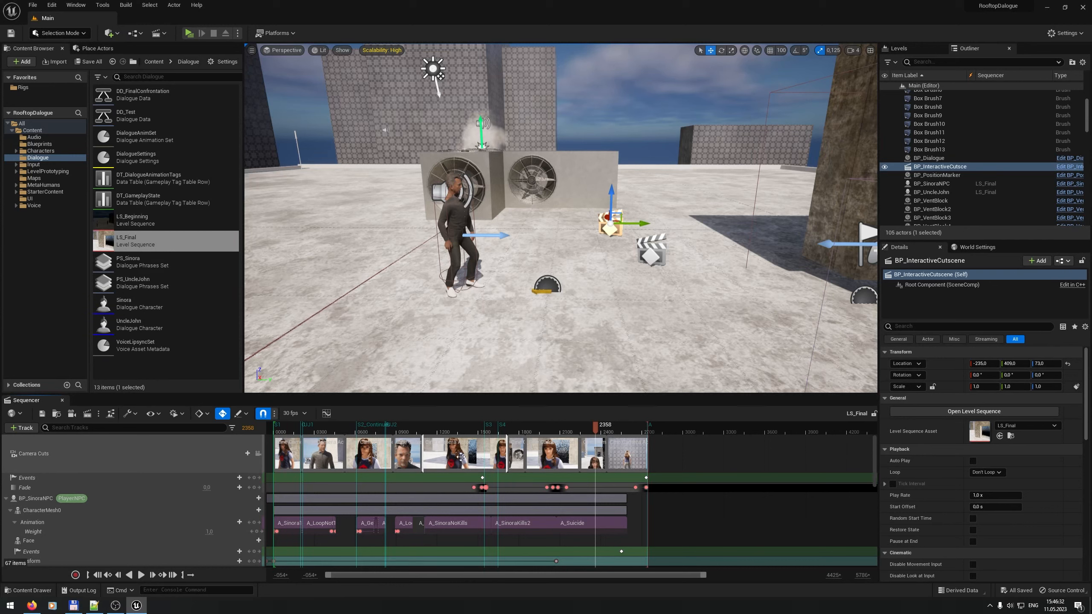
{"action": "scroll", "coordinate": [380, 529], "scroll_direction": "down", "scroll_amount": 4}
{"action": "scroll", "coordinate": [31, 495], "scroll_direction": "up", "scroll_amount": 5}
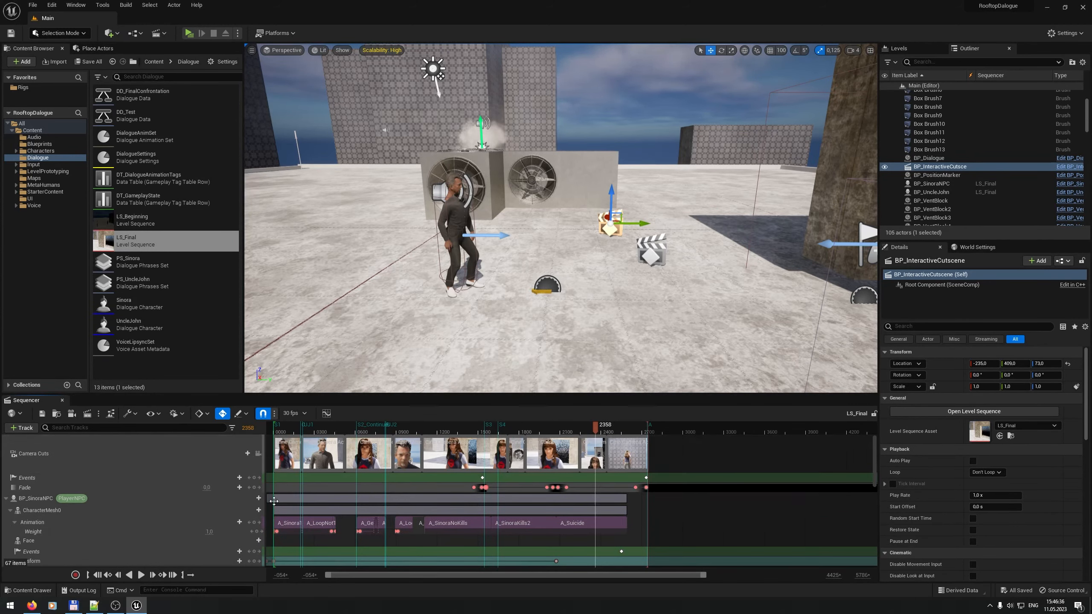
{"action": "scroll", "coordinate": [439, 521], "scroll_direction": "down", "scroll_amount": 4}
{"action": "scroll", "coordinate": [439, 521], "scroll_direction": "down", "scroll_amount": 4}
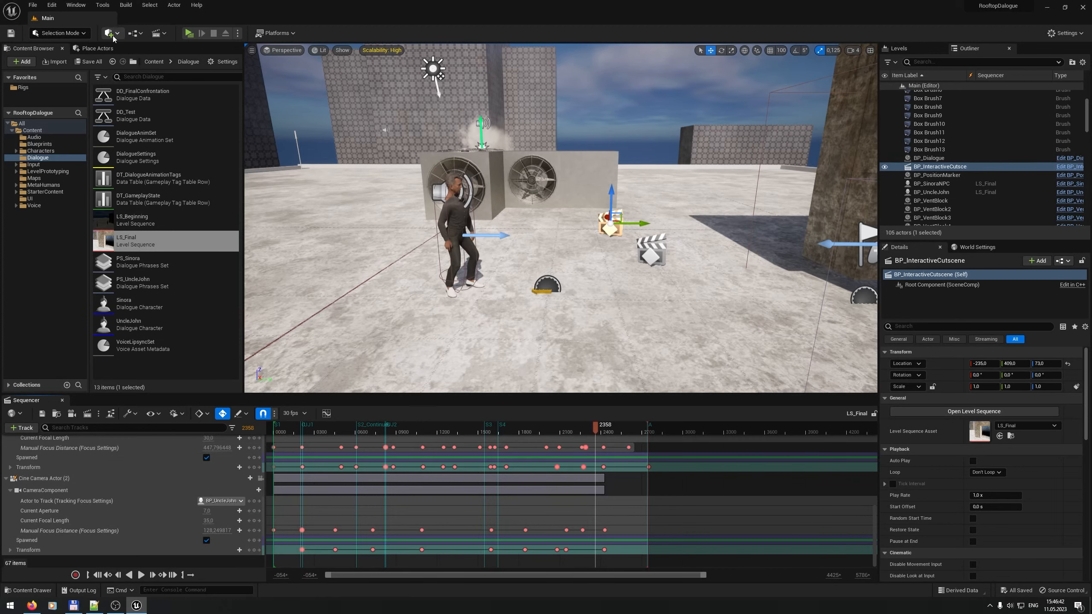
{"action": "left_click", "coordinate": [62, 400]}
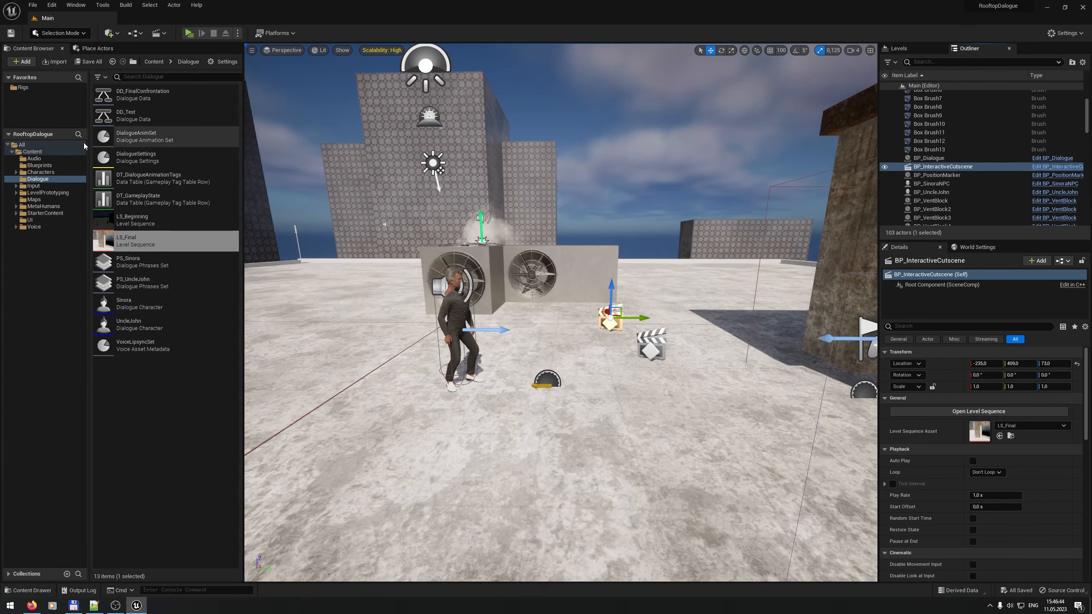
Step: Open the BP_Dialogue blueprint, close its Get Montage Reference graph and examine the camera events in the Event Graph
{"action": "left_click", "coordinate": [38, 165]}
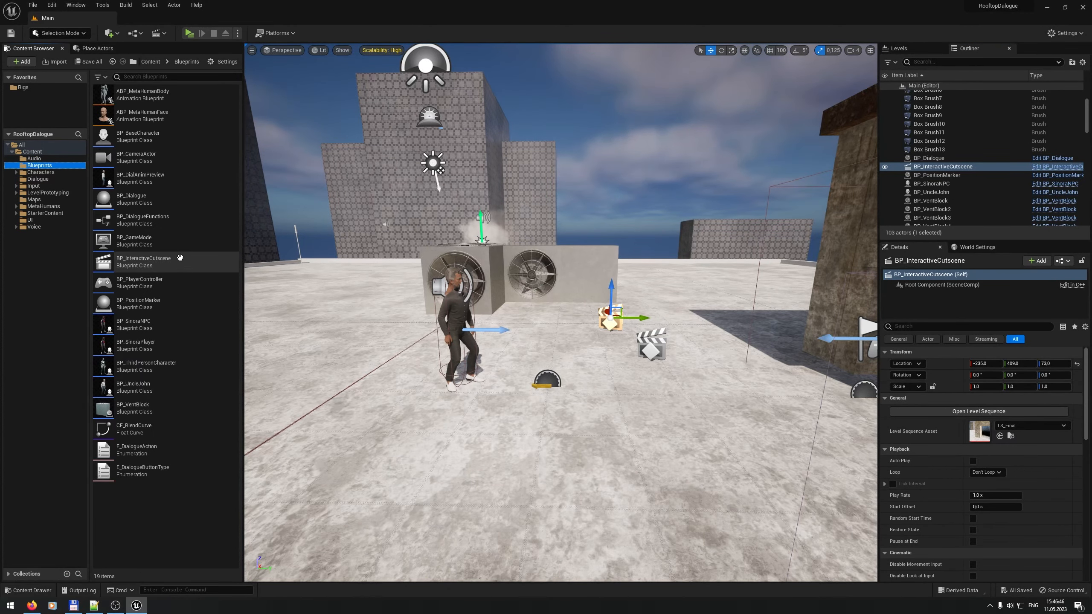
{"action": "left_click", "coordinate": [153, 200]}
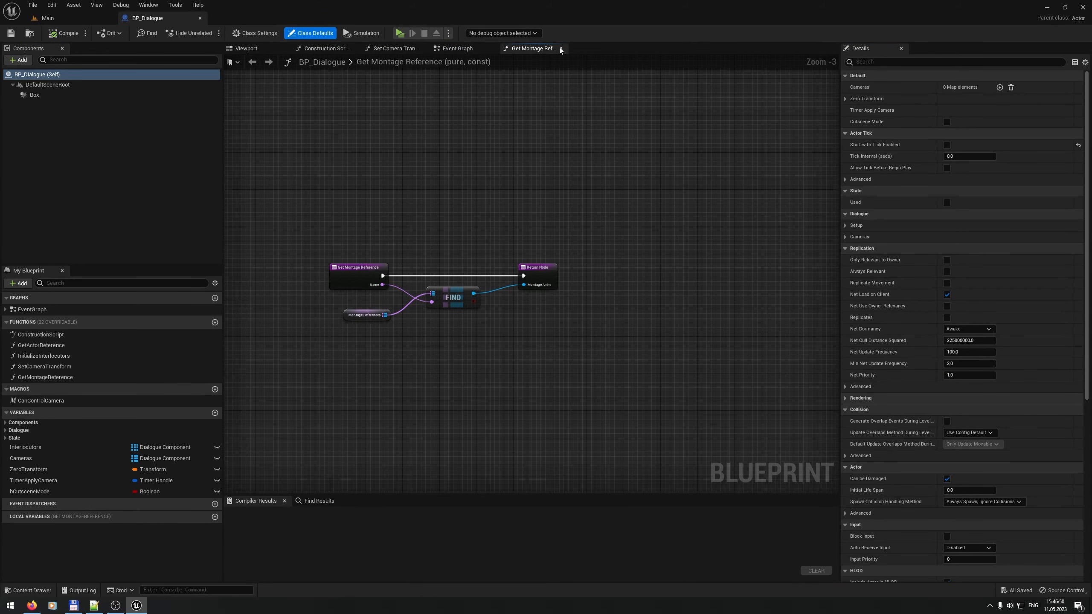
{"action": "left_click", "coordinate": [560, 50]}
{"action": "scroll", "coordinate": [472, 240], "scroll_direction": "down", "scroll_amount": 3}
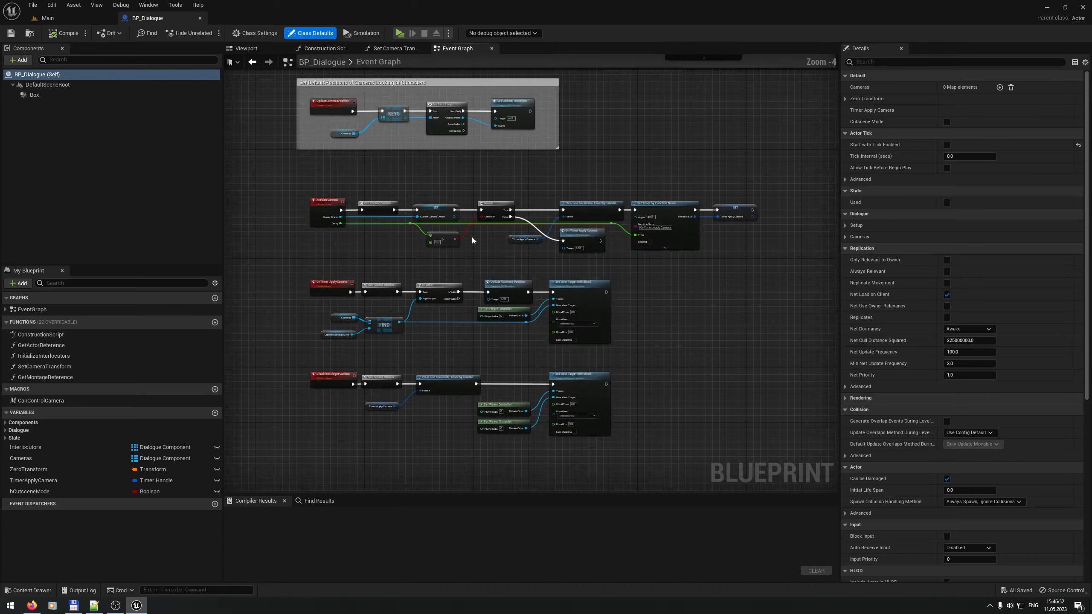
{"action": "scroll", "coordinate": [360, 215], "scroll_direction": "up", "scroll_amount": 4}
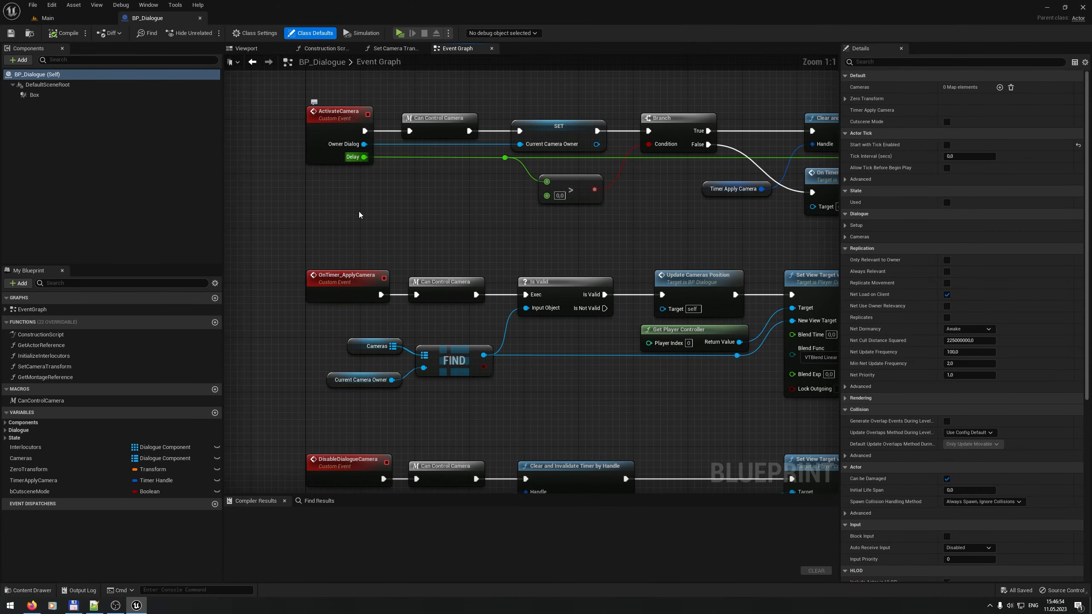
Step: Examine the OnTimer_ApplyCamera, DisableDialogueCamera and ActivateCamera events in BP_Dialogue's Event Graph
{"action": "right_click_drag", "start_coordinate": [376, 400], "coordinate": [328, 243]}
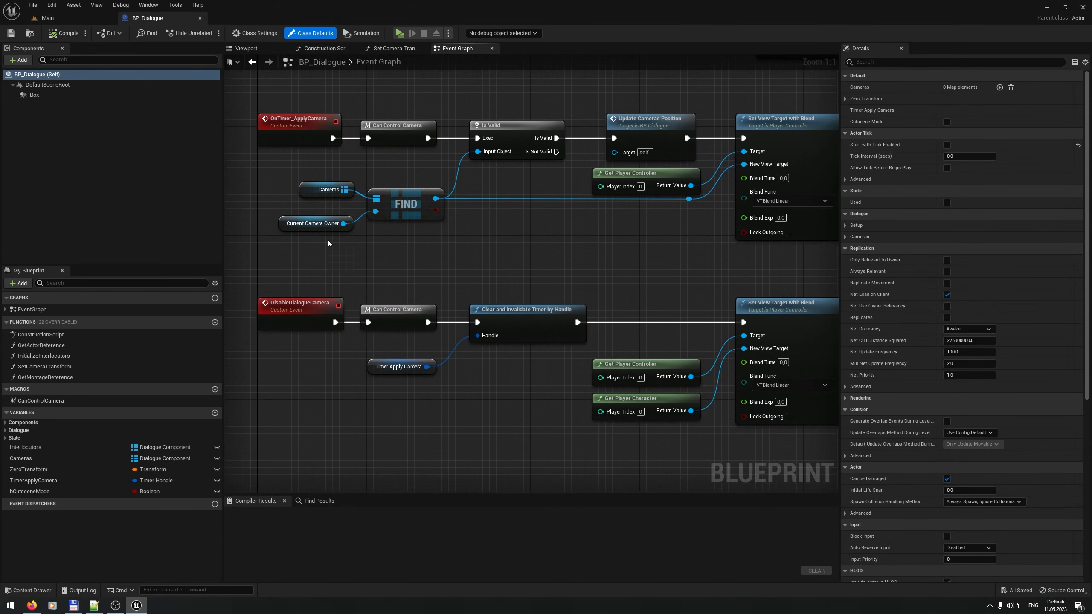
{"action": "right_click_drag", "start_coordinate": [470, 71], "coordinate": [435, 100]}
{"action": "scroll", "coordinate": [412, 149], "scroll_direction": "down", "scroll_amount": 2}
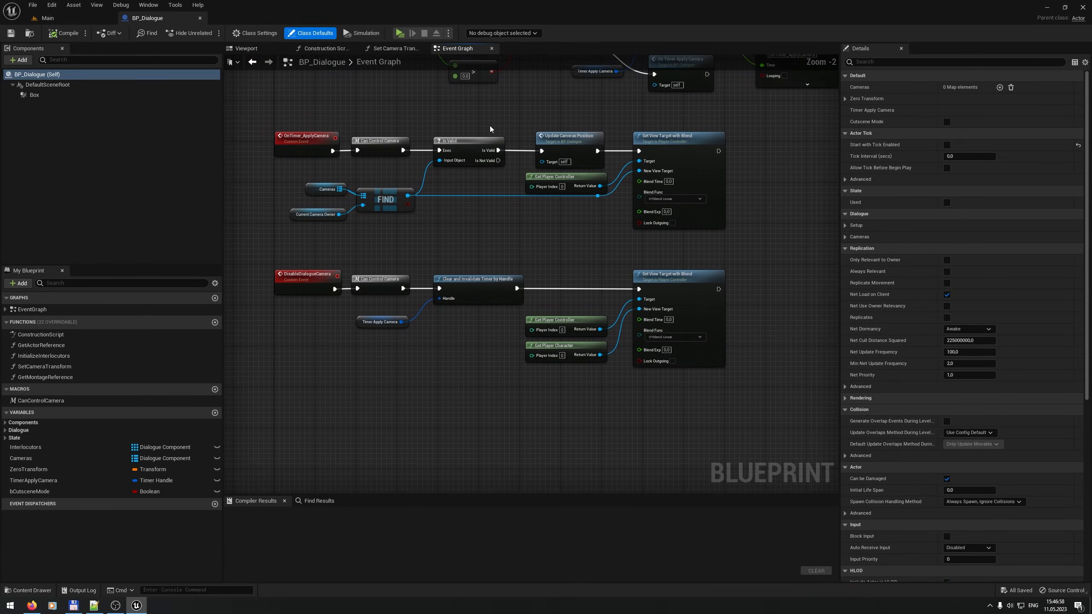
{"action": "mouse_move", "coordinate": [741, 298]}
{"action": "right_mouse_down"}
{"action": "mouse_move", "coordinate": [715, 268]}
{"action": "mouse_move", "coordinate": [738, 284]}
{"action": "right_mouse_up"}
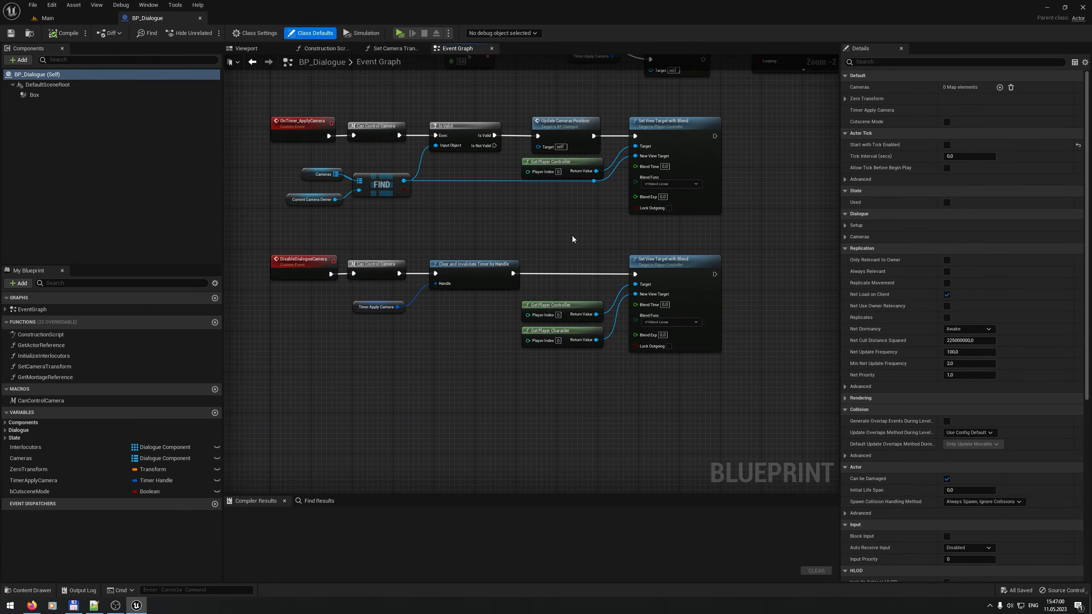
{"action": "right_click_drag", "start_coordinate": [382, 206], "coordinate": [324, 425]}
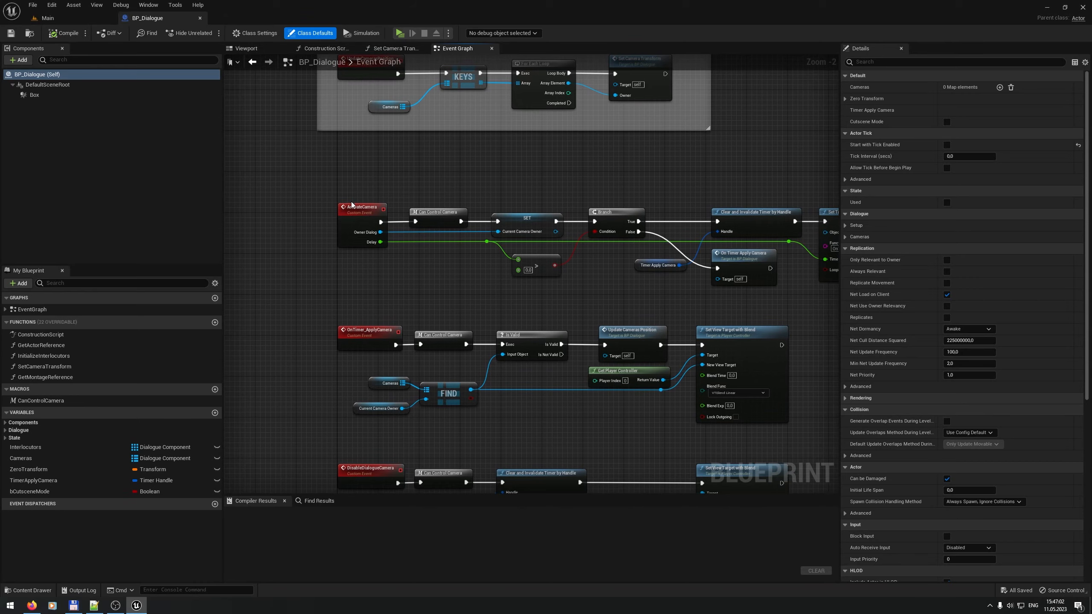
{"action": "scroll", "coordinate": [423, 256], "scroll_direction": "up", "scroll_amount": 2}
{"action": "right_click_drag", "start_coordinate": [347, 205], "coordinate": [296, 235]}
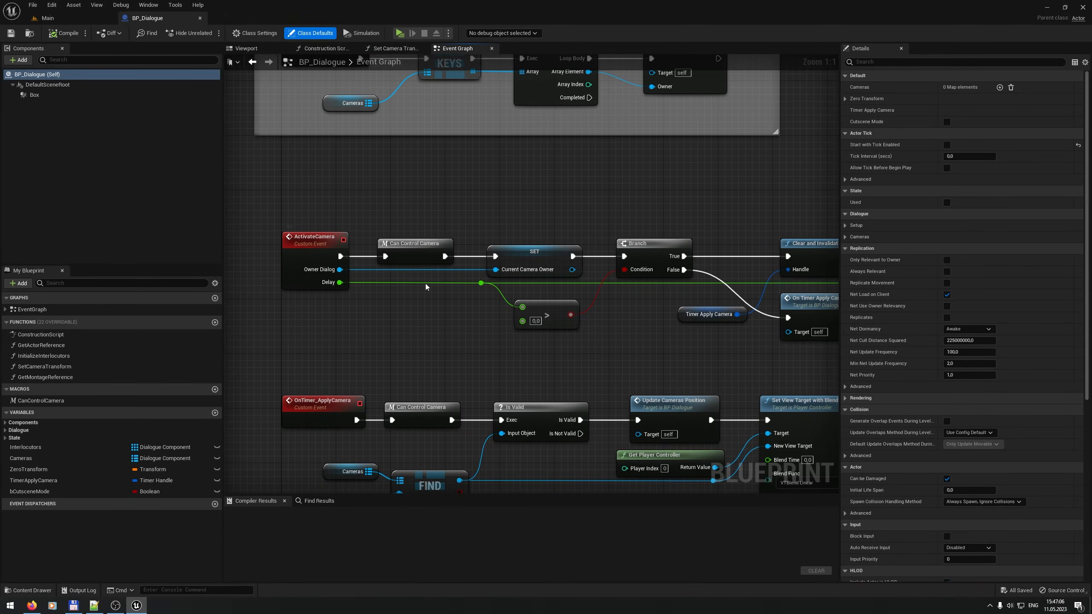
{"action": "left_click_drag", "start_coordinate": [282, 240], "coordinate": [363, 307]}
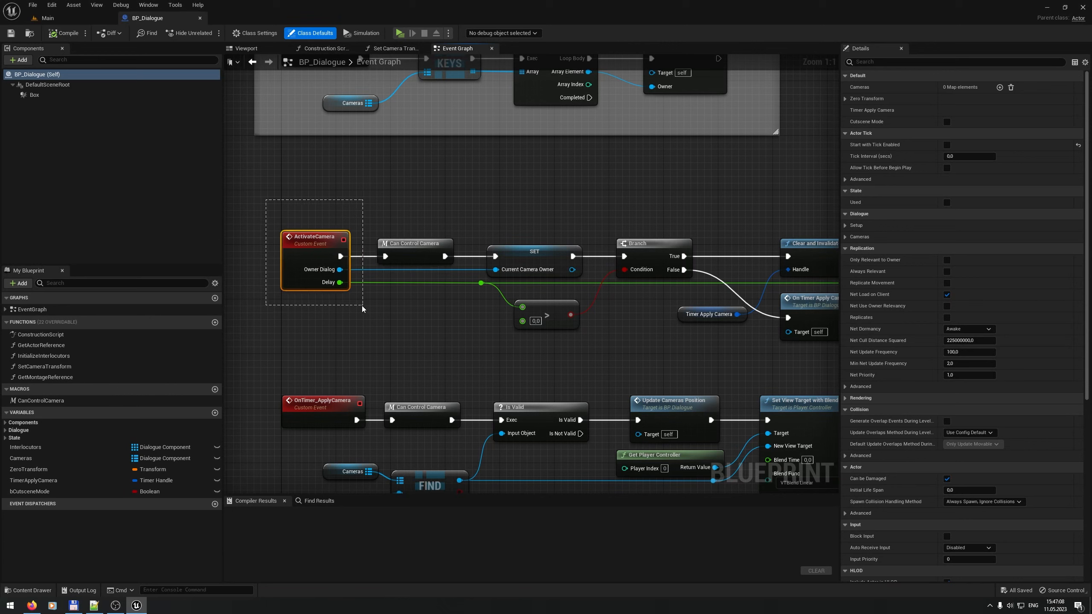
{"action": "left_click_drag", "start_coordinate": [338, 222], "coordinate": [340, 223]}
Step: Open the BP_BaseCharacter blueprint from the Blueprints folder and locate the Dialogue Cameras Control section of its Event Graph
{"action": "left_click", "coordinate": [73, 18]}
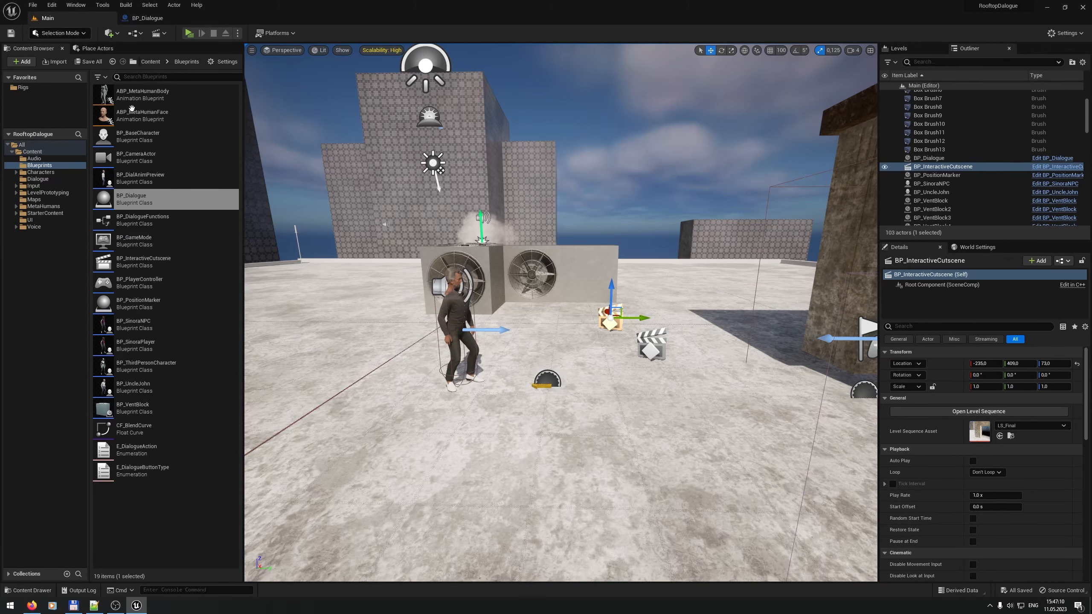
{"action": "double_click", "coordinate": [142, 136]}
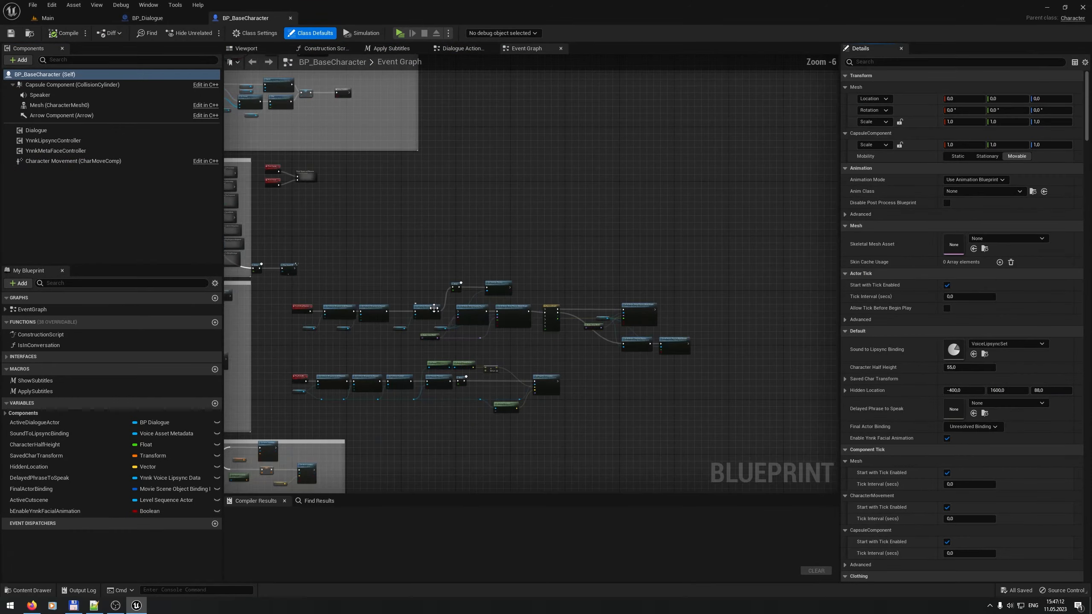
{"action": "right_click_drag", "start_coordinate": [434, 308], "coordinate": [734, 94]}
{"action": "right_click_drag", "start_coordinate": [505, 112], "coordinate": [548, 277]}
{"action": "scroll", "coordinate": [480, 275], "scroll_direction": "up", "scroll_amount": 6}
{"action": "right_click_drag", "start_coordinate": [447, 254], "coordinate": [414, 416]}
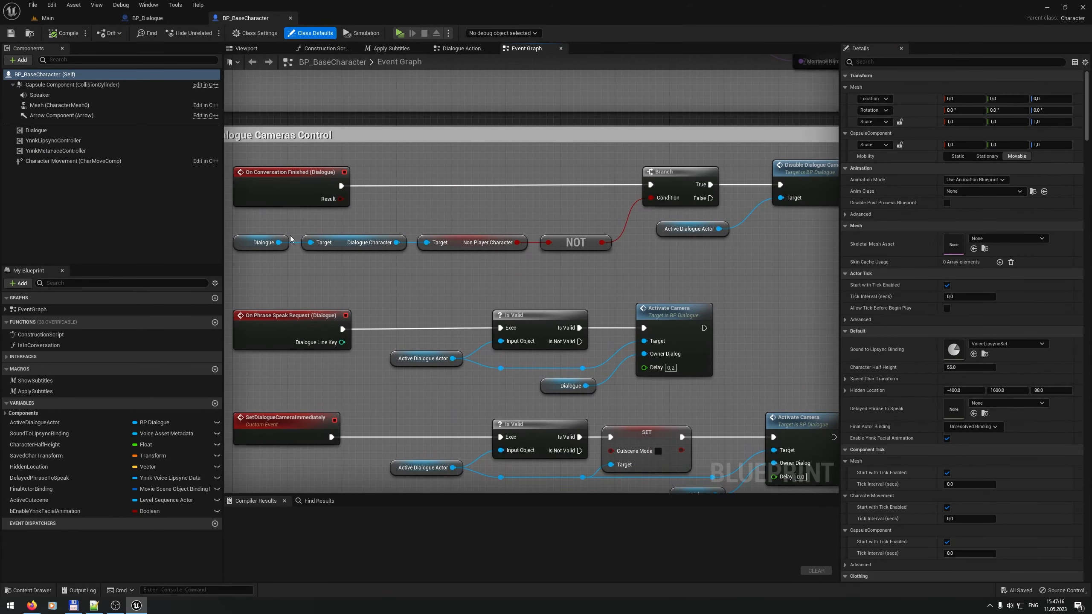
Step: Inspect the On Conversation Finished event with its Non Player Character check and Disable Dialogue Camera call
{"action": "right_click_drag", "start_coordinate": [459, 202], "coordinate": [451, 217]}
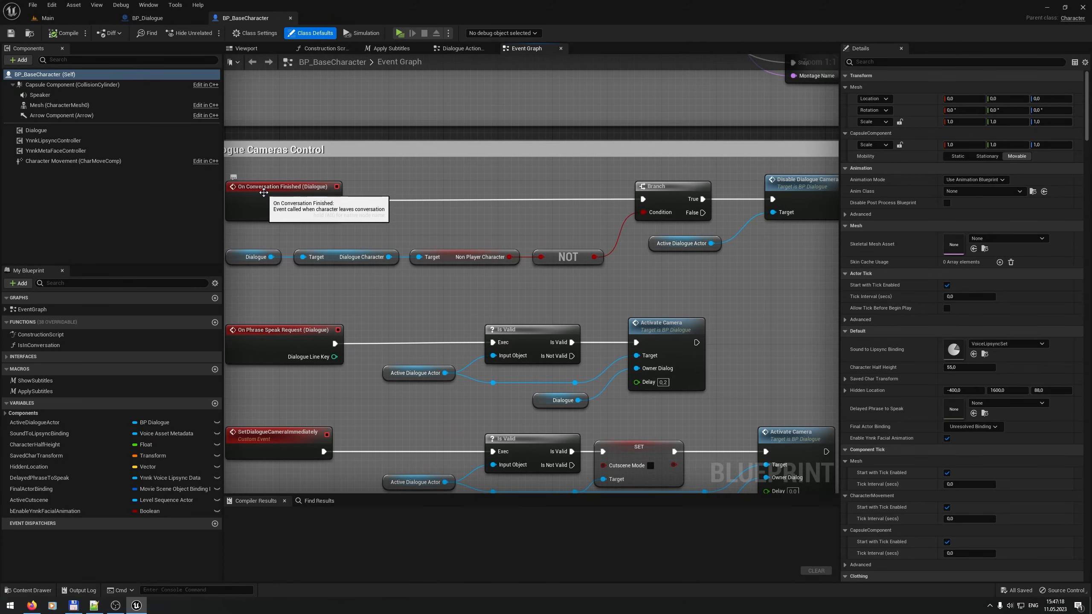
{"action": "left_click_drag", "start_coordinate": [255, 237], "coordinate": [623, 299]}
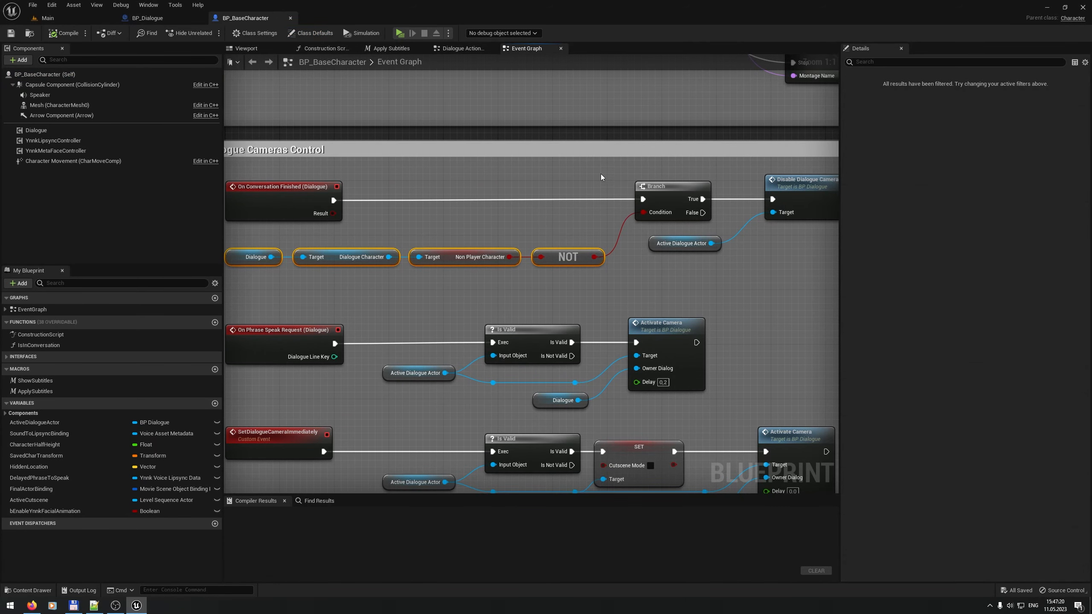
{"action": "right_click_drag", "start_coordinate": [669, 192], "coordinate": [583, 199]}
{"action": "left_click_drag", "start_coordinate": [722, 282], "coordinate": [704, 275]}
{"action": "left_click_drag", "start_coordinate": [639, 177], "coordinate": [638, 192]}
Step: Inspect the nodes that activate the camera from the On Phrase Speak Request event
{"action": "right_click_drag", "start_coordinate": [417, 290], "coordinate": [470, 245]}
{"action": "right_click_drag", "start_coordinate": [409, 266], "coordinate": [444, 207]}
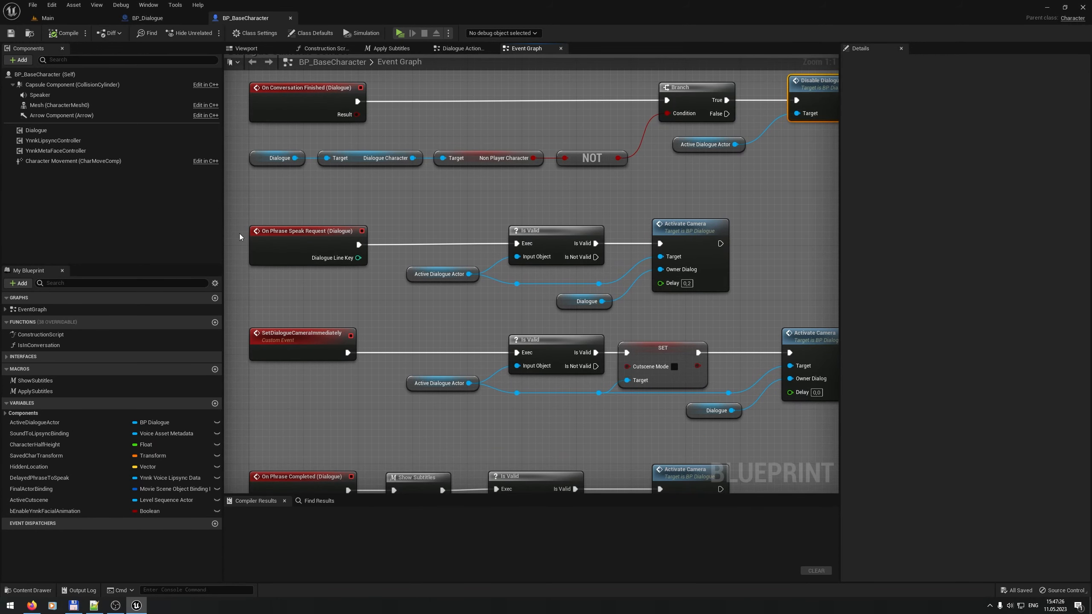
{"action": "left_click_drag", "start_coordinate": [734, 322], "coordinate": [412, 210]}
{"action": "right_click_drag", "start_coordinate": [559, 332], "coordinate": [569, 228]}
{"action": "right_click_drag", "start_coordinate": [405, 245], "coordinate": [395, 265]}
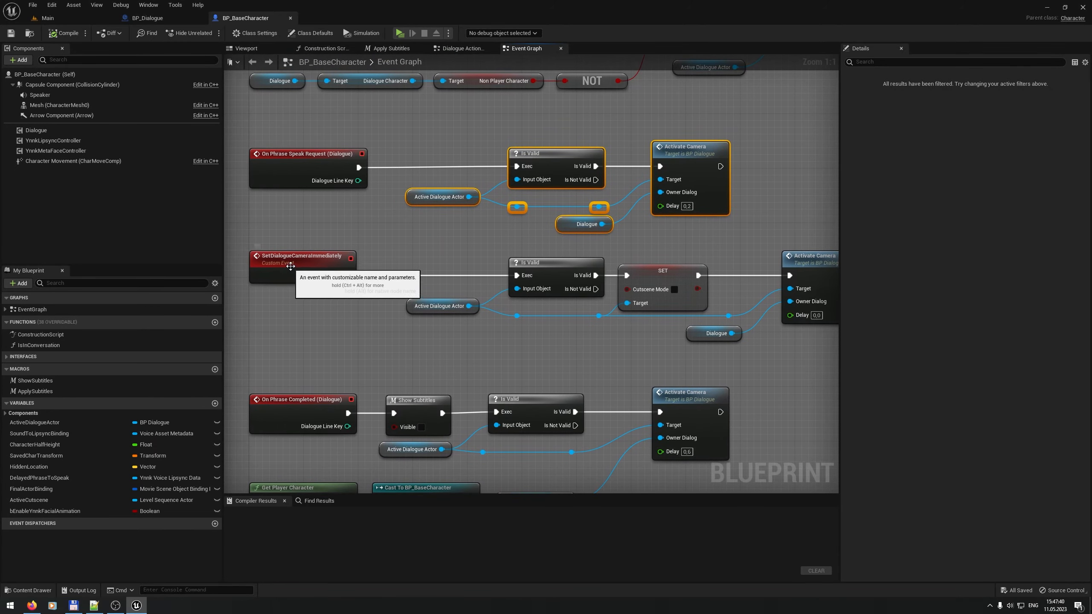
Step: Find the references to the SetDialogueCameraImmediately event and go to its call in the DialogueAction_PlaySequence graph
{"action": "left_click", "coordinate": [294, 267]}
{"action": "right_click_drag", "start_coordinate": [608, 283], "coordinate": [496, 253]}
{"action": "right_click_drag", "start_coordinate": [474, 307], "coordinate": [593, 321]}
{"action": "right_click", "coordinate": [316, 240]}
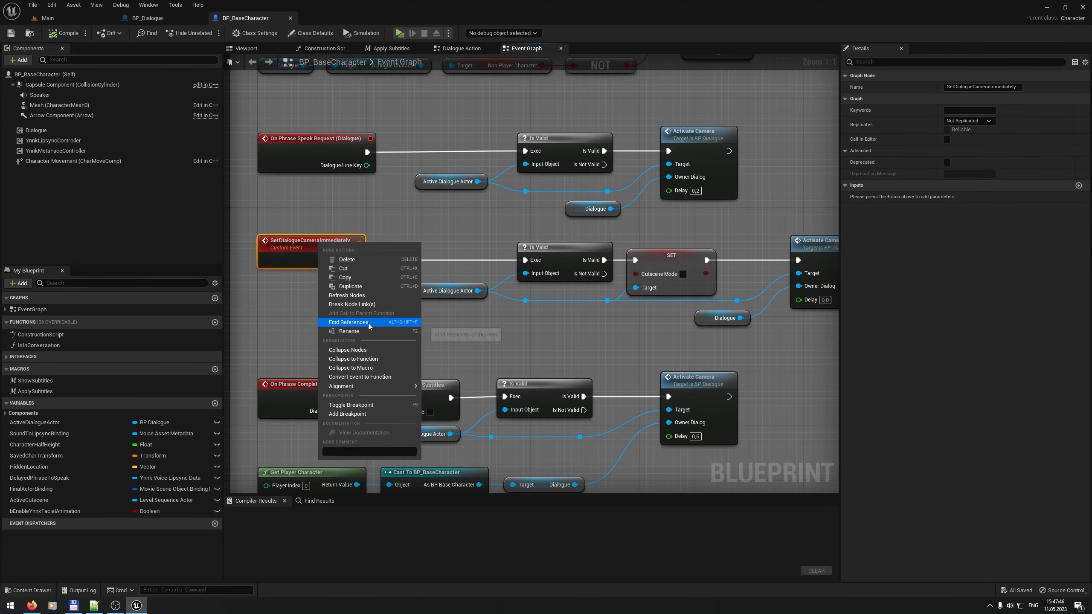
{"action": "left_click", "coordinate": [349, 322]}
{"action": "left_click", "coordinate": [280, 537]}
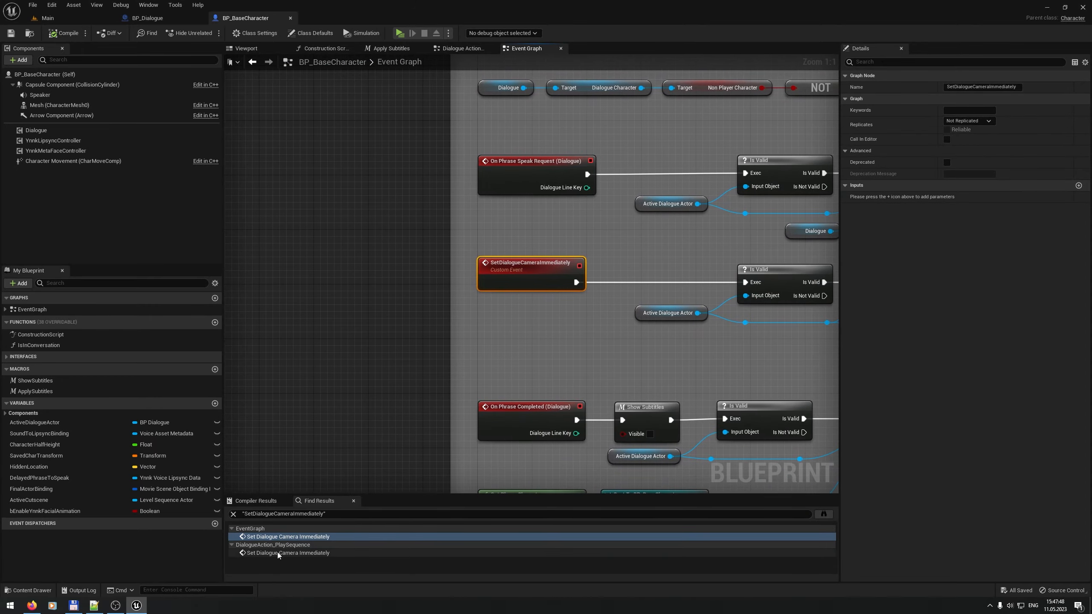
{"action": "left_click", "coordinate": [278, 553]}
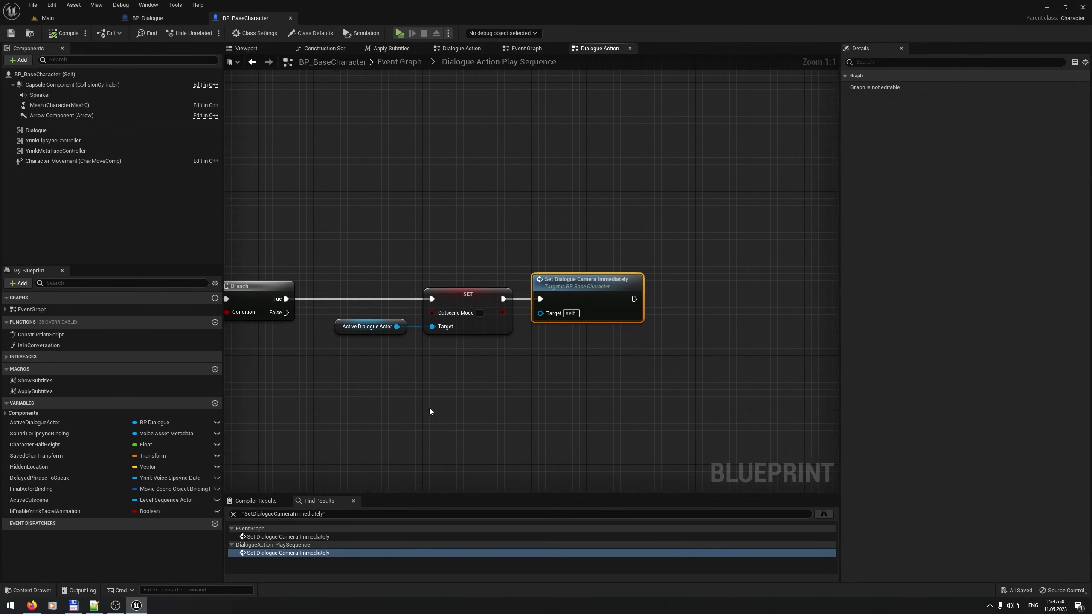
Step: Move the Set Dialogue Camera Immediately call farther from the Cutscene Mode SET node in the Dialogue Action Play Sequence graph
{"action": "scroll", "coordinate": [770, 285], "scroll_direction": "down", "scroll_amount": 2}
{"action": "right_click_drag", "start_coordinate": [507, 300], "coordinate": [341, 313]}
{"action": "scroll", "coordinate": [343, 312], "scroll_direction": "up", "scroll_amount": 5}
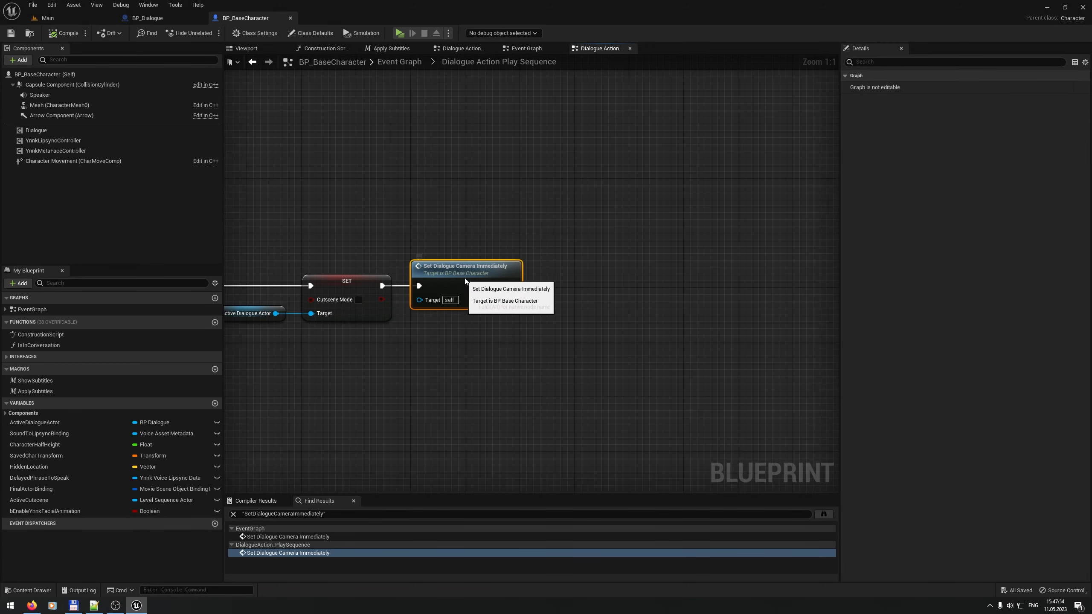
{"action": "left_click_drag", "start_coordinate": [463, 279], "coordinate": [510, 280]}
{"action": "right_click_drag", "start_coordinate": [532, 397], "coordinate": [661, 413]}
Step: Look over the Cutscene Mode and Set Dialogue Camera Immediately nodes, and close the Dialogue Action Play Sequence graph
{"action": "left_click_drag", "start_coordinate": [716, 391], "coordinate": [396, 267]}
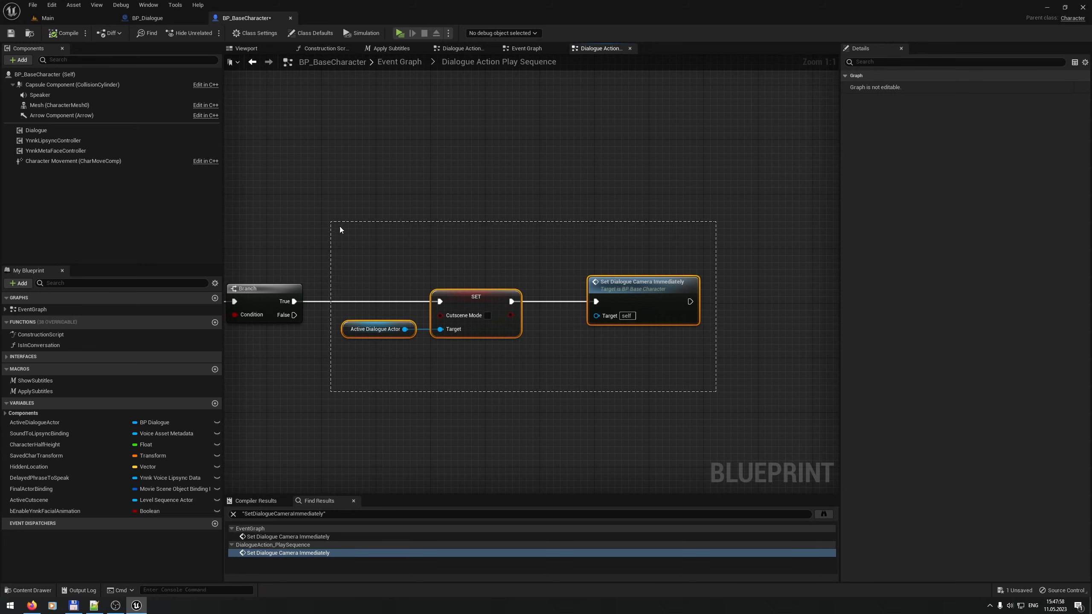
{"action": "left_click_drag", "start_coordinate": [340, 227], "coordinate": [553, 365]}
{"action": "left_click_drag", "start_coordinate": [621, 410], "coordinate": [637, 297]}
{"action": "scroll", "coordinate": [405, 366], "scroll_direction": "down", "scroll_amount": 2}
{"action": "scroll", "coordinate": [406, 361], "scroll_direction": "up", "scroll_amount": 2}
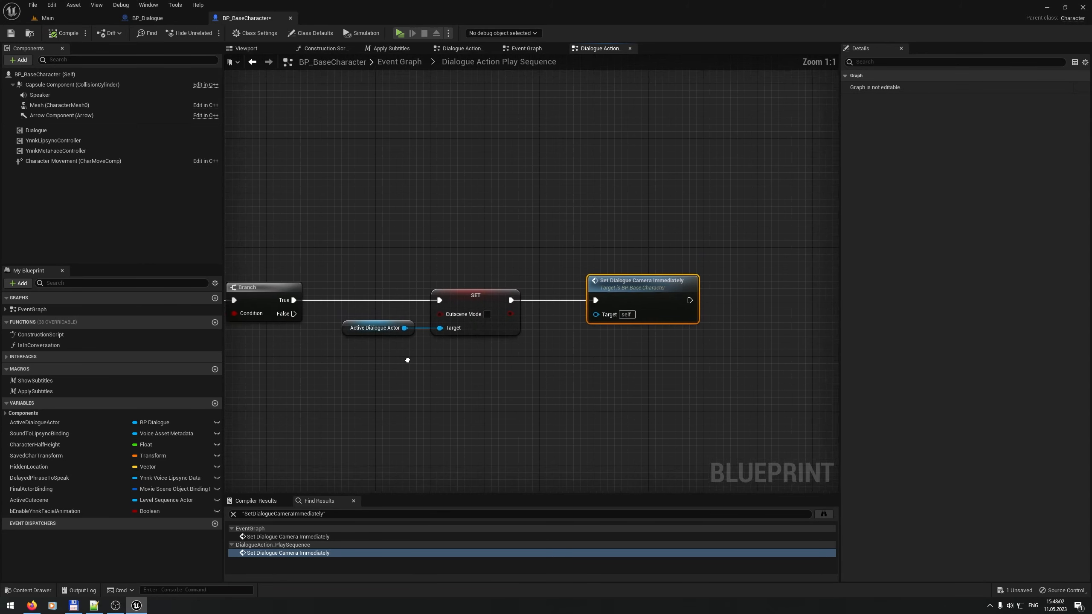
{"action": "right_click_drag", "start_coordinate": [407, 360], "coordinate": [372, 377]}
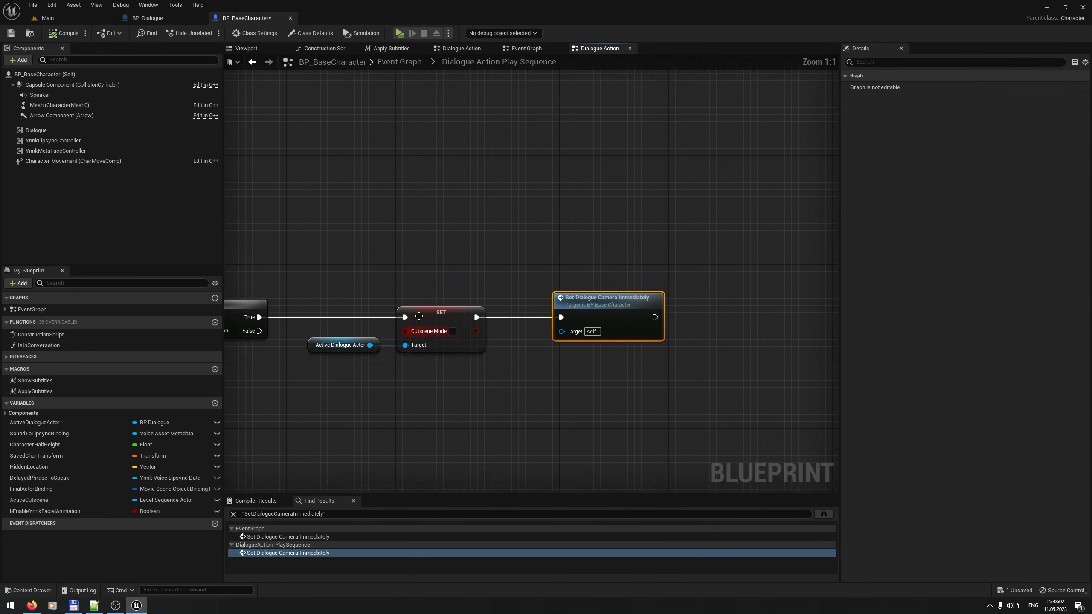
{"action": "left_click", "coordinate": [630, 49]}
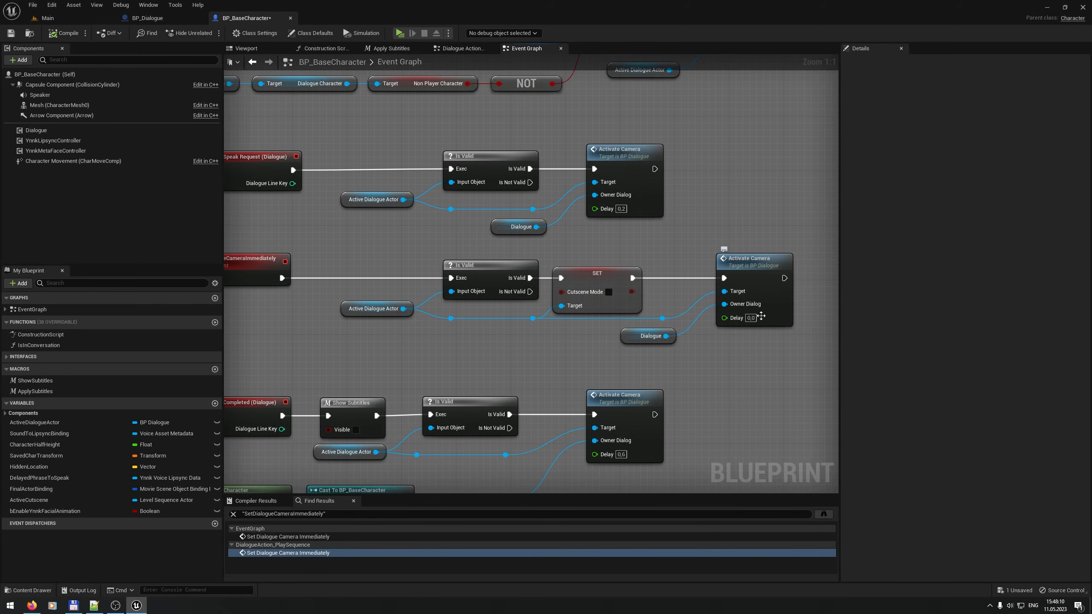
Step: Compare the On Phrase Speak Request and On Phrase Completed camera activation chains in BP_BaseCharacter's Event Graph
{"action": "right_click_drag", "start_coordinate": [399, 210], "coordinate": [506, 257]}
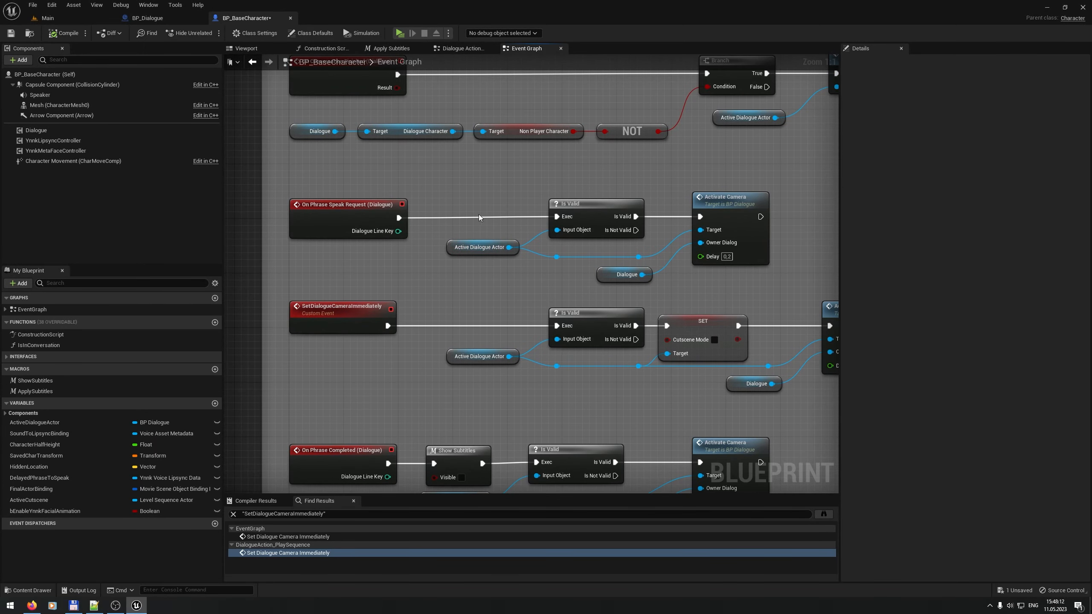
{"action": "left_click_drag", "start_coordinate": [311, 195], "coordinate": [771, 286]}
{"action": "right_click_drag", "start_coordinate": [771, 285], "coordinate": [720, 236]}
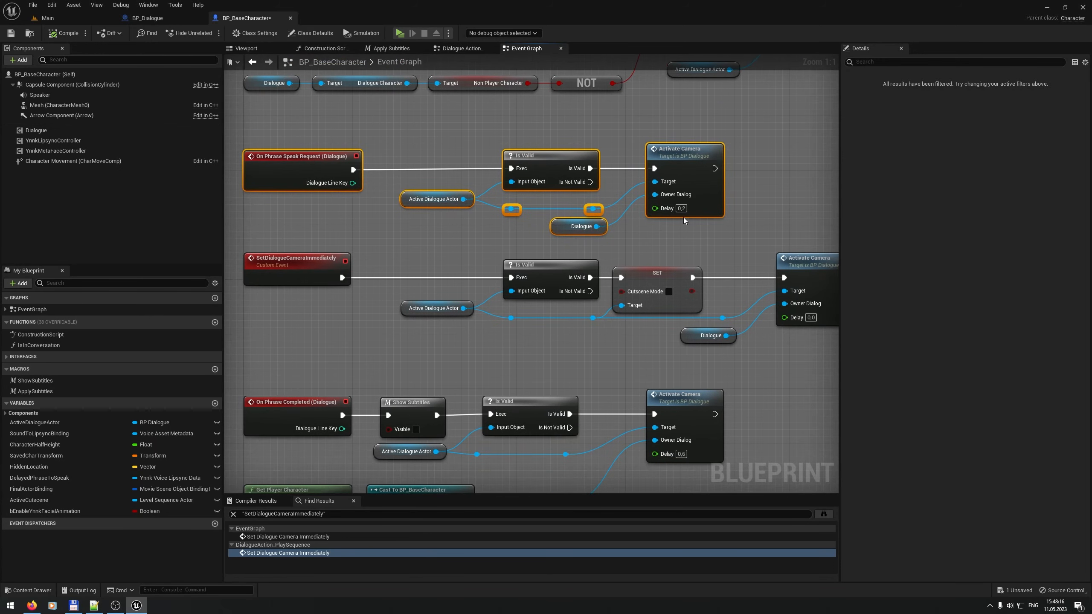
{"action": "right_click_drag", "start_coordinate": [600, 351], "coordinate": [600, 190]}
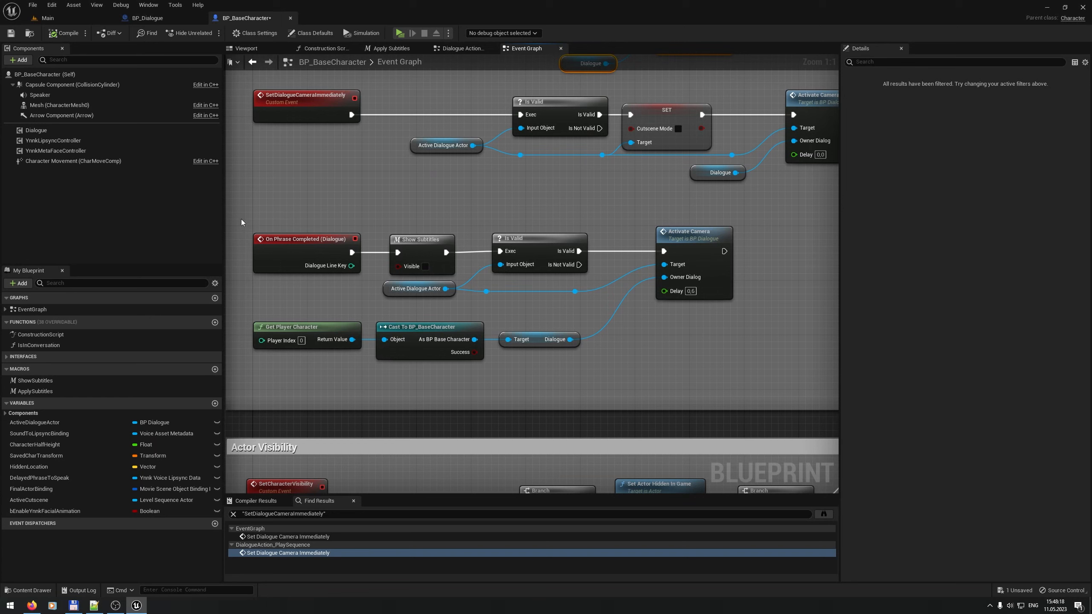